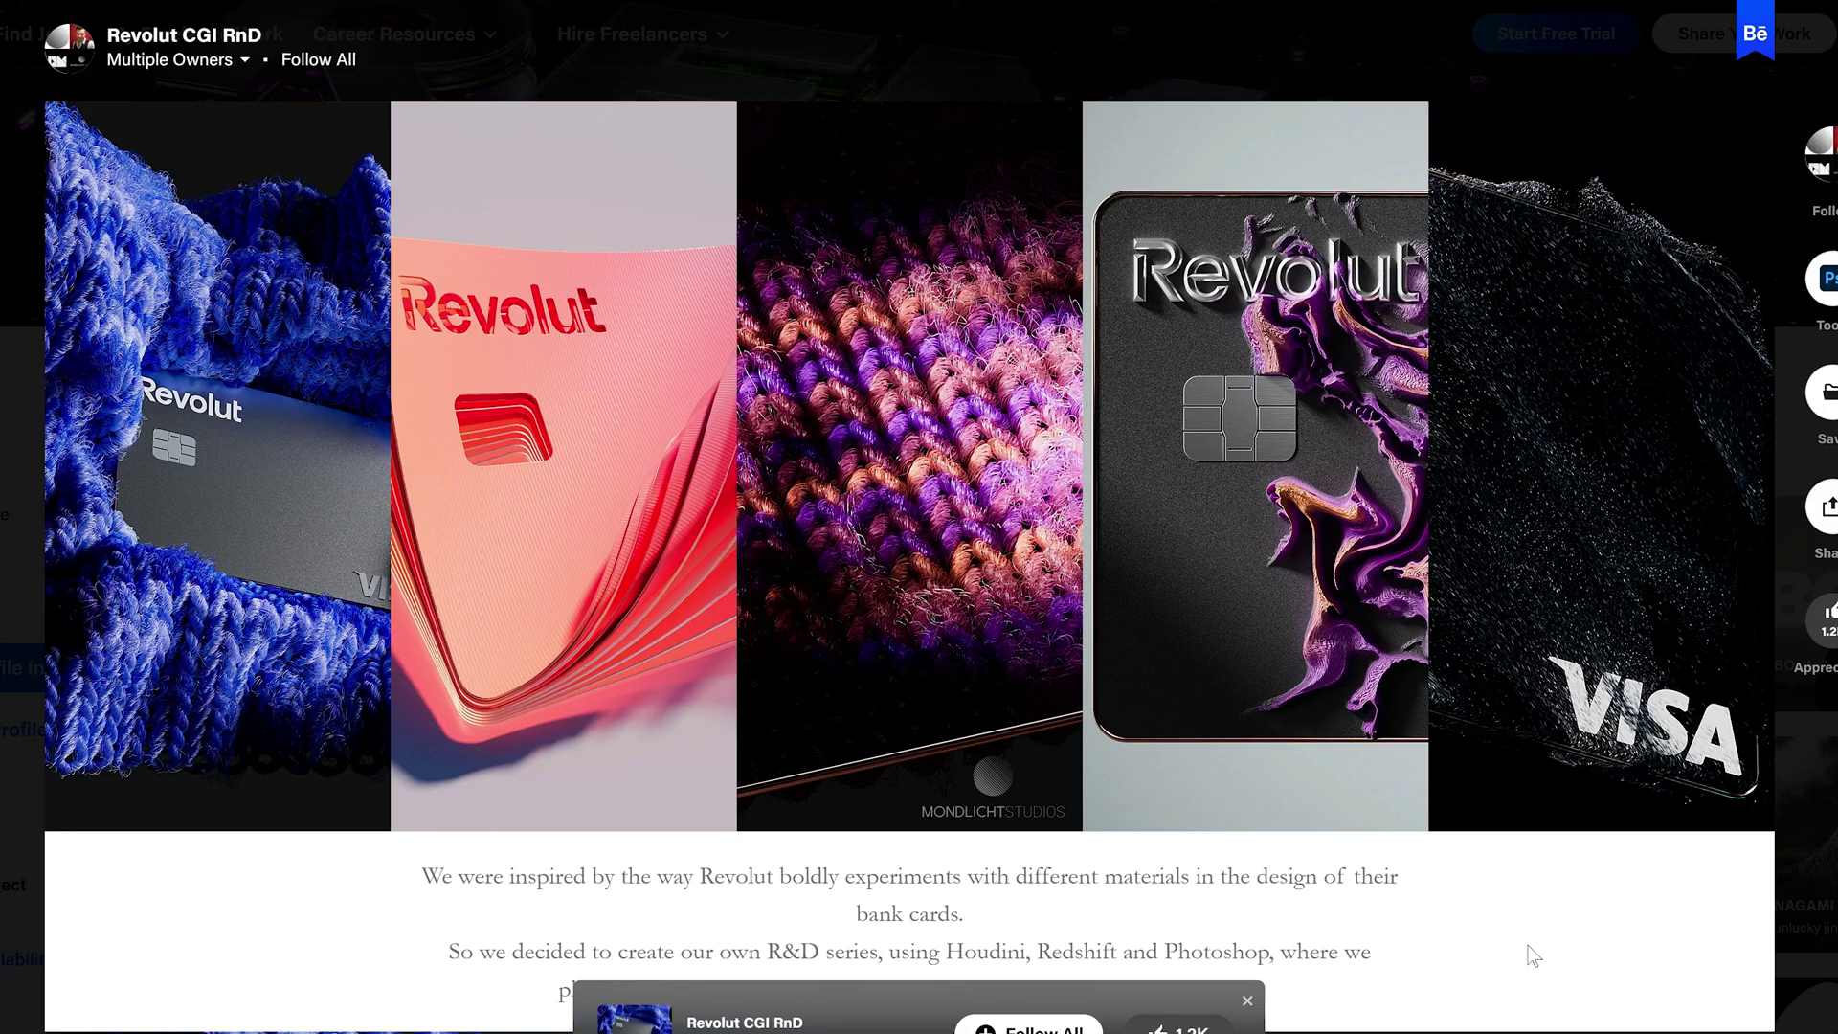
- Browse the Revolut CGI RnD project page on Behance to examine the reference card renders
middle_click(1526, 945)
scroll(1527, 978, "down", 3)
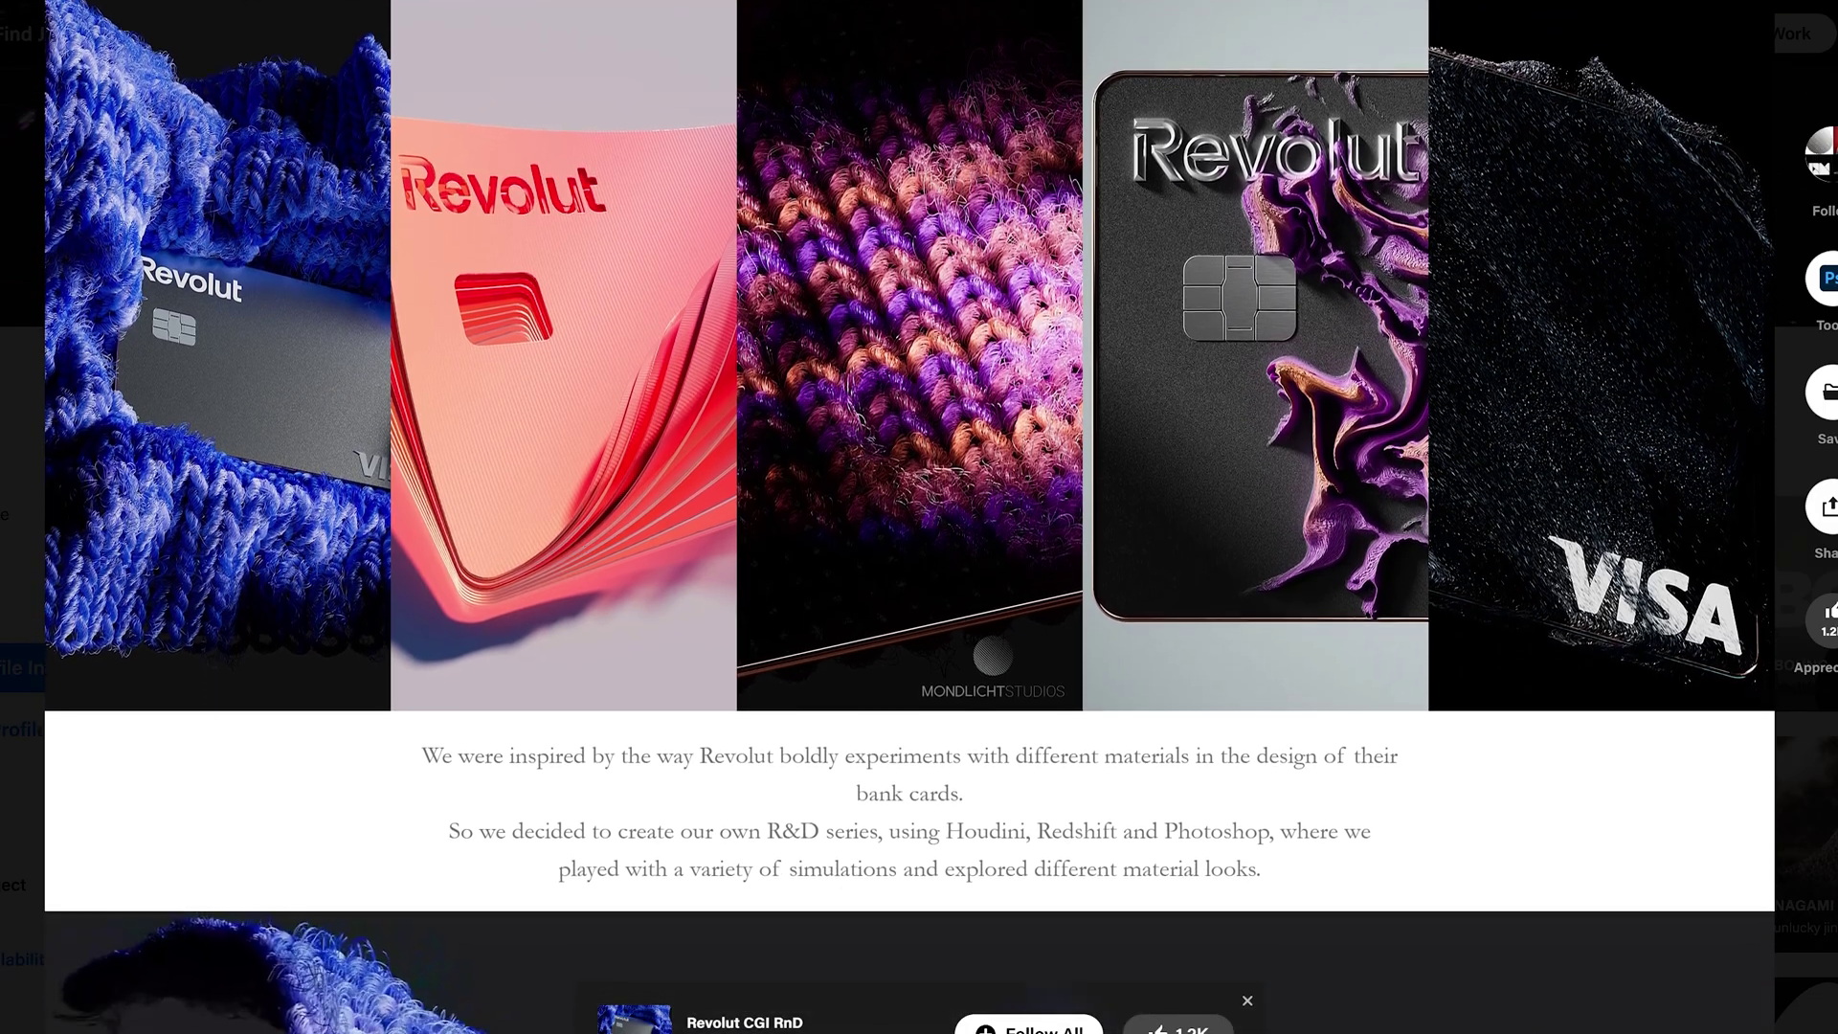
scroll(1527, 945, "down", 5)
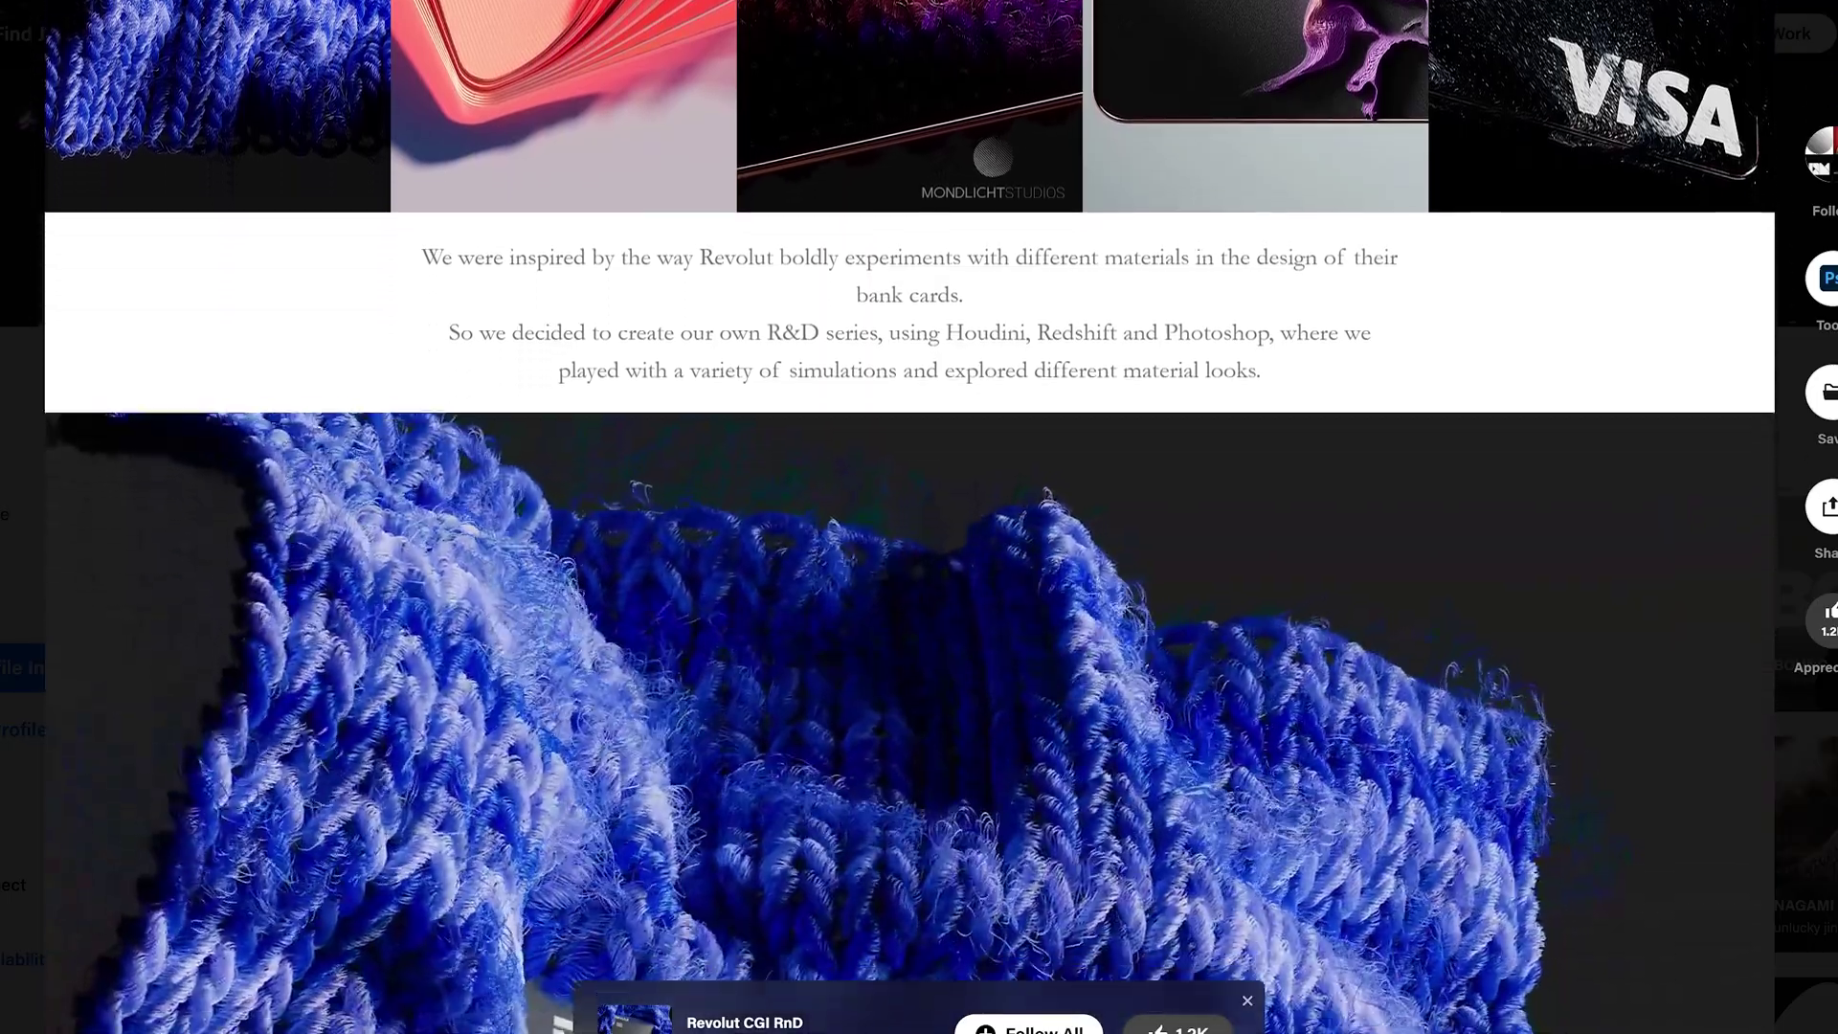
scroll(1527, 945, "down", 5)
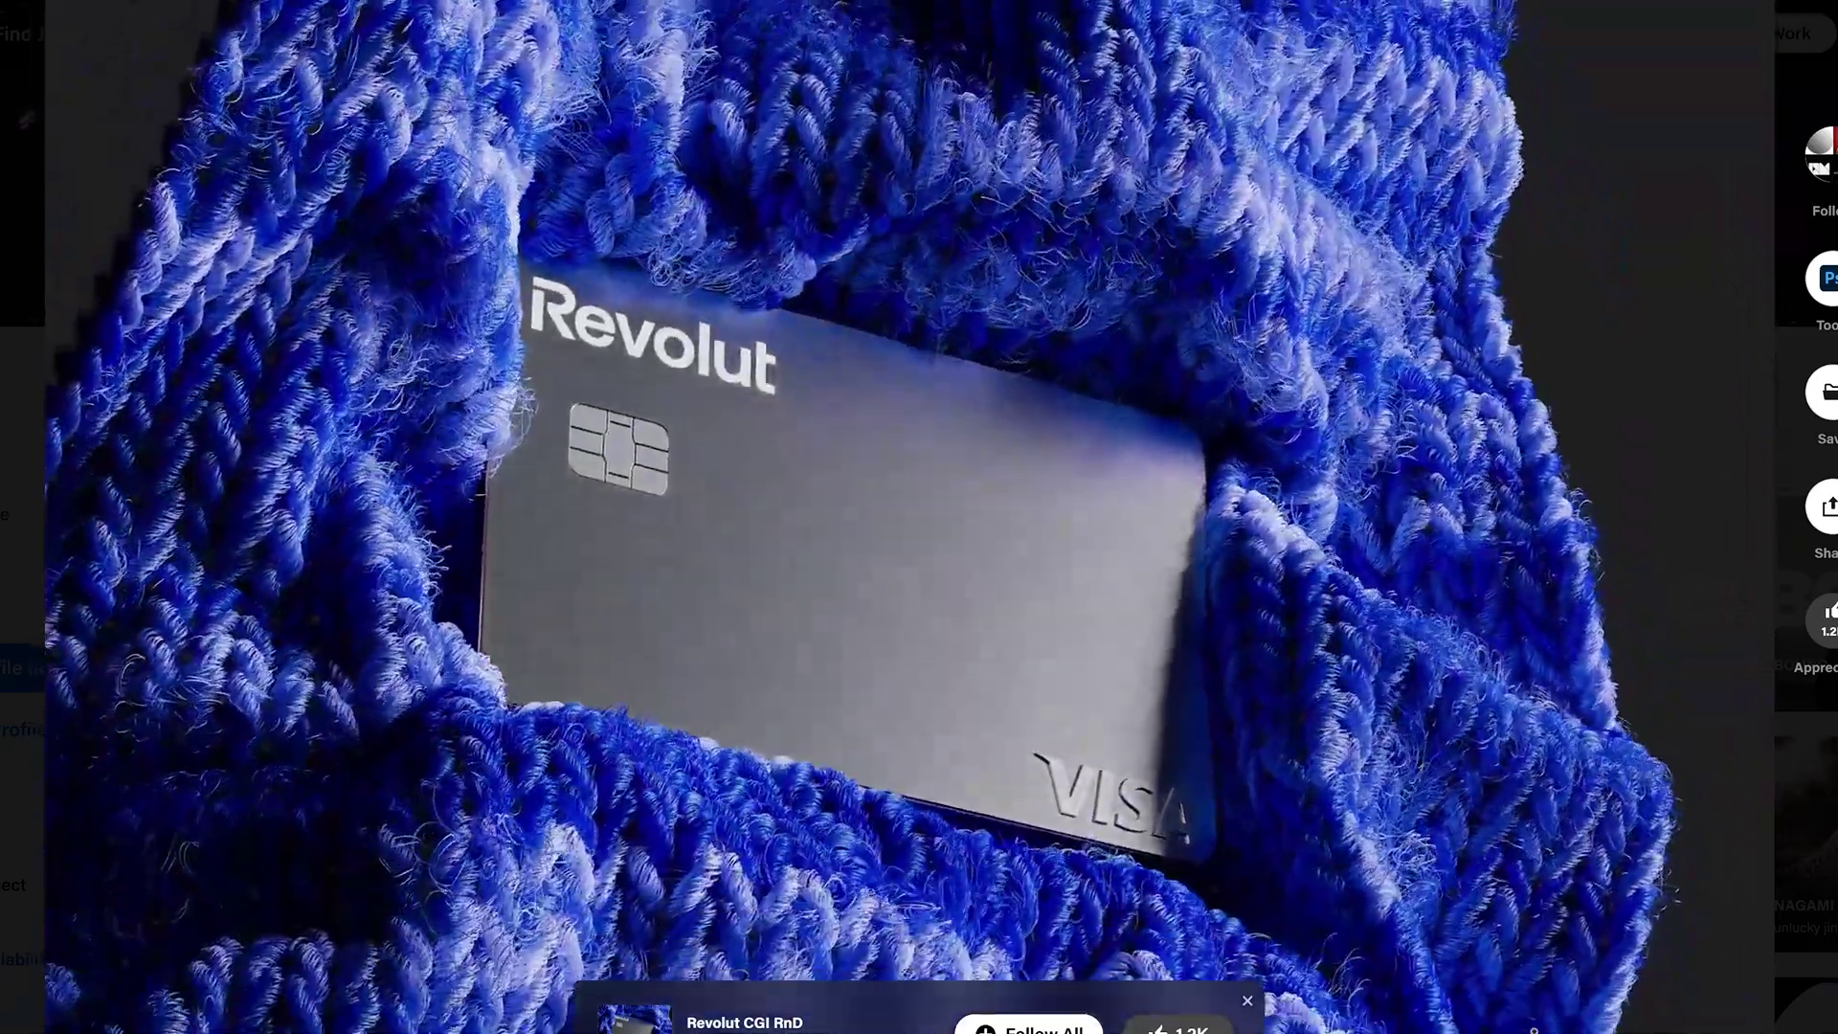
scroll(1527, 945, "down", 4)
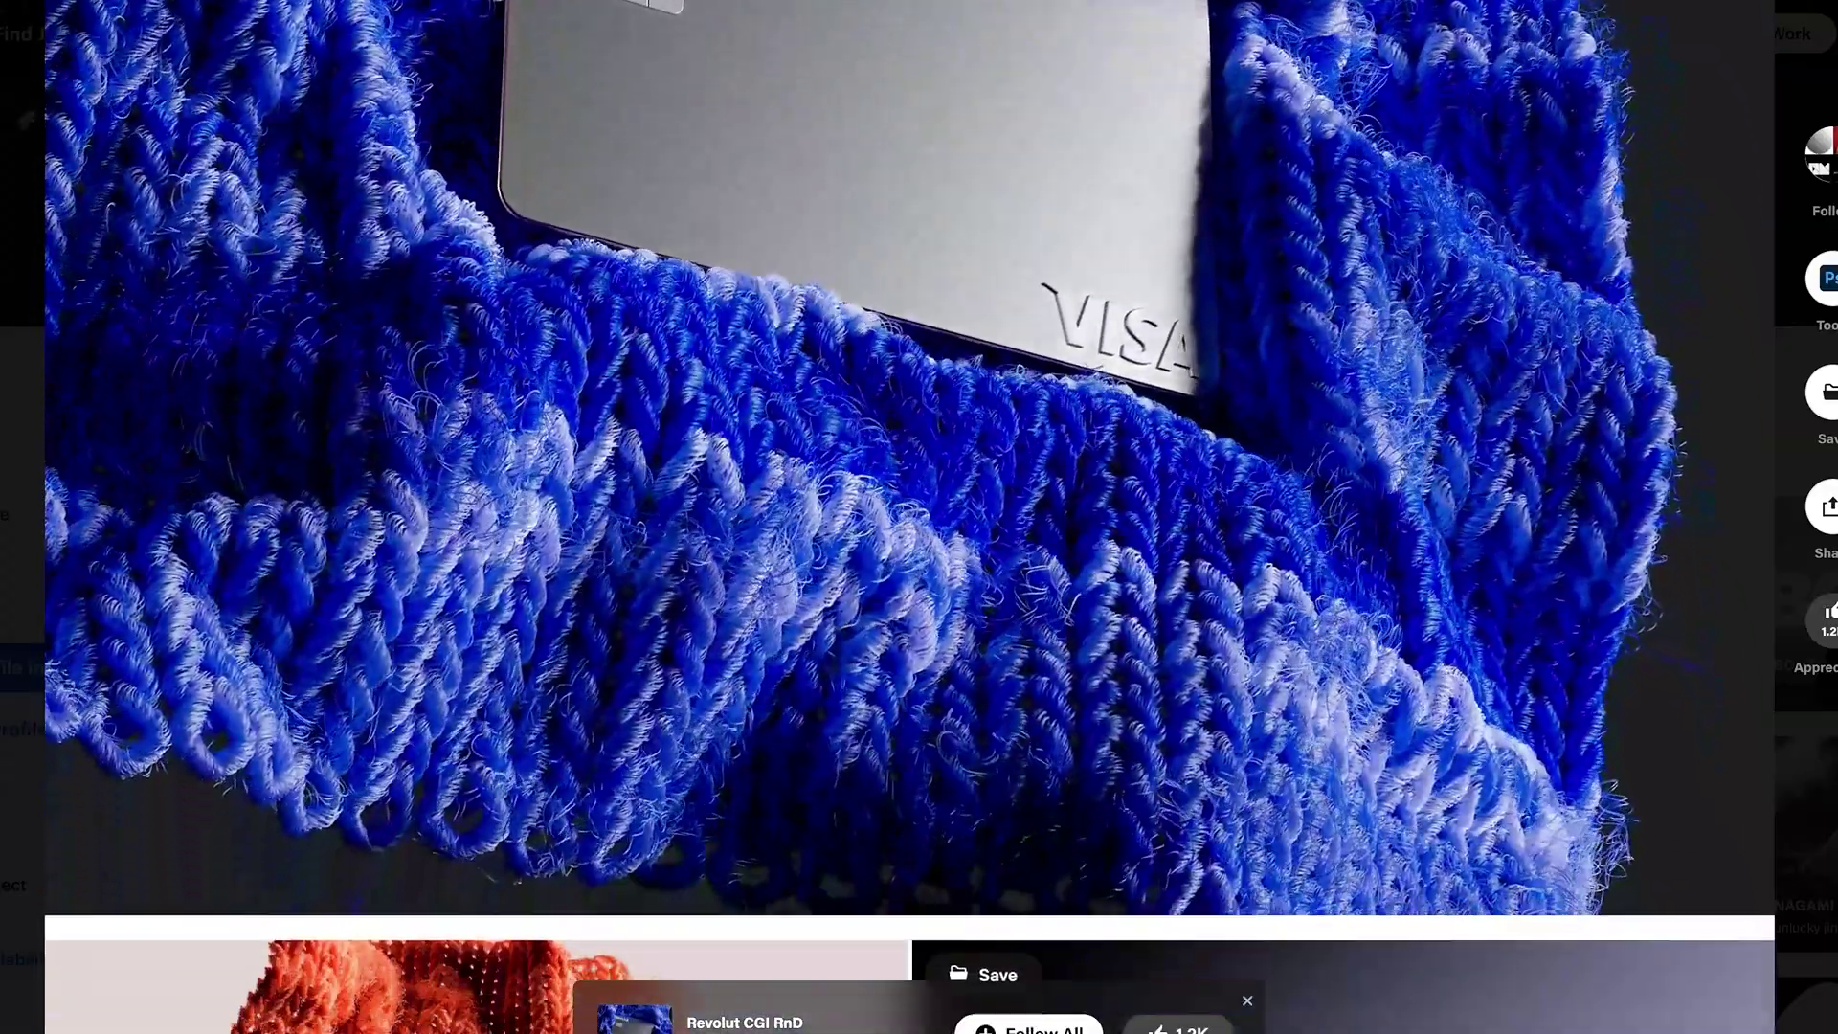
scroll(1552, 957, "down", 8)
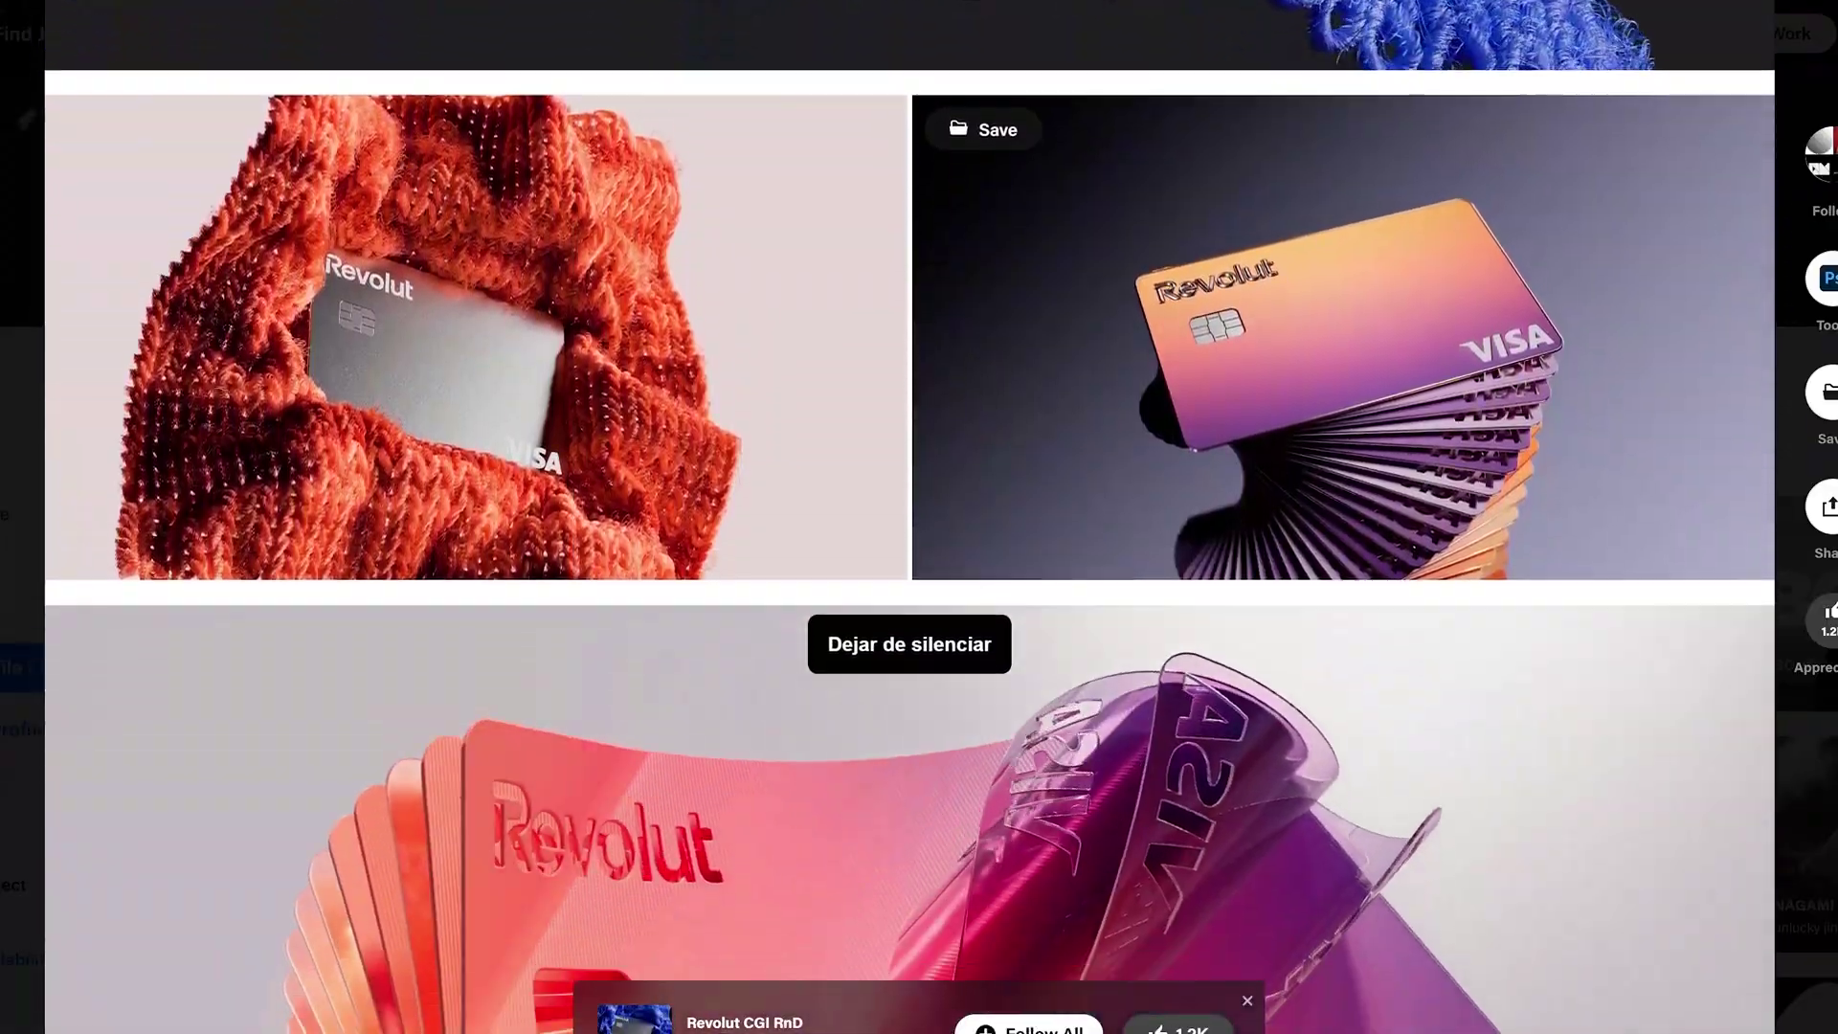
scroll(1552, 1030, "down", 3)
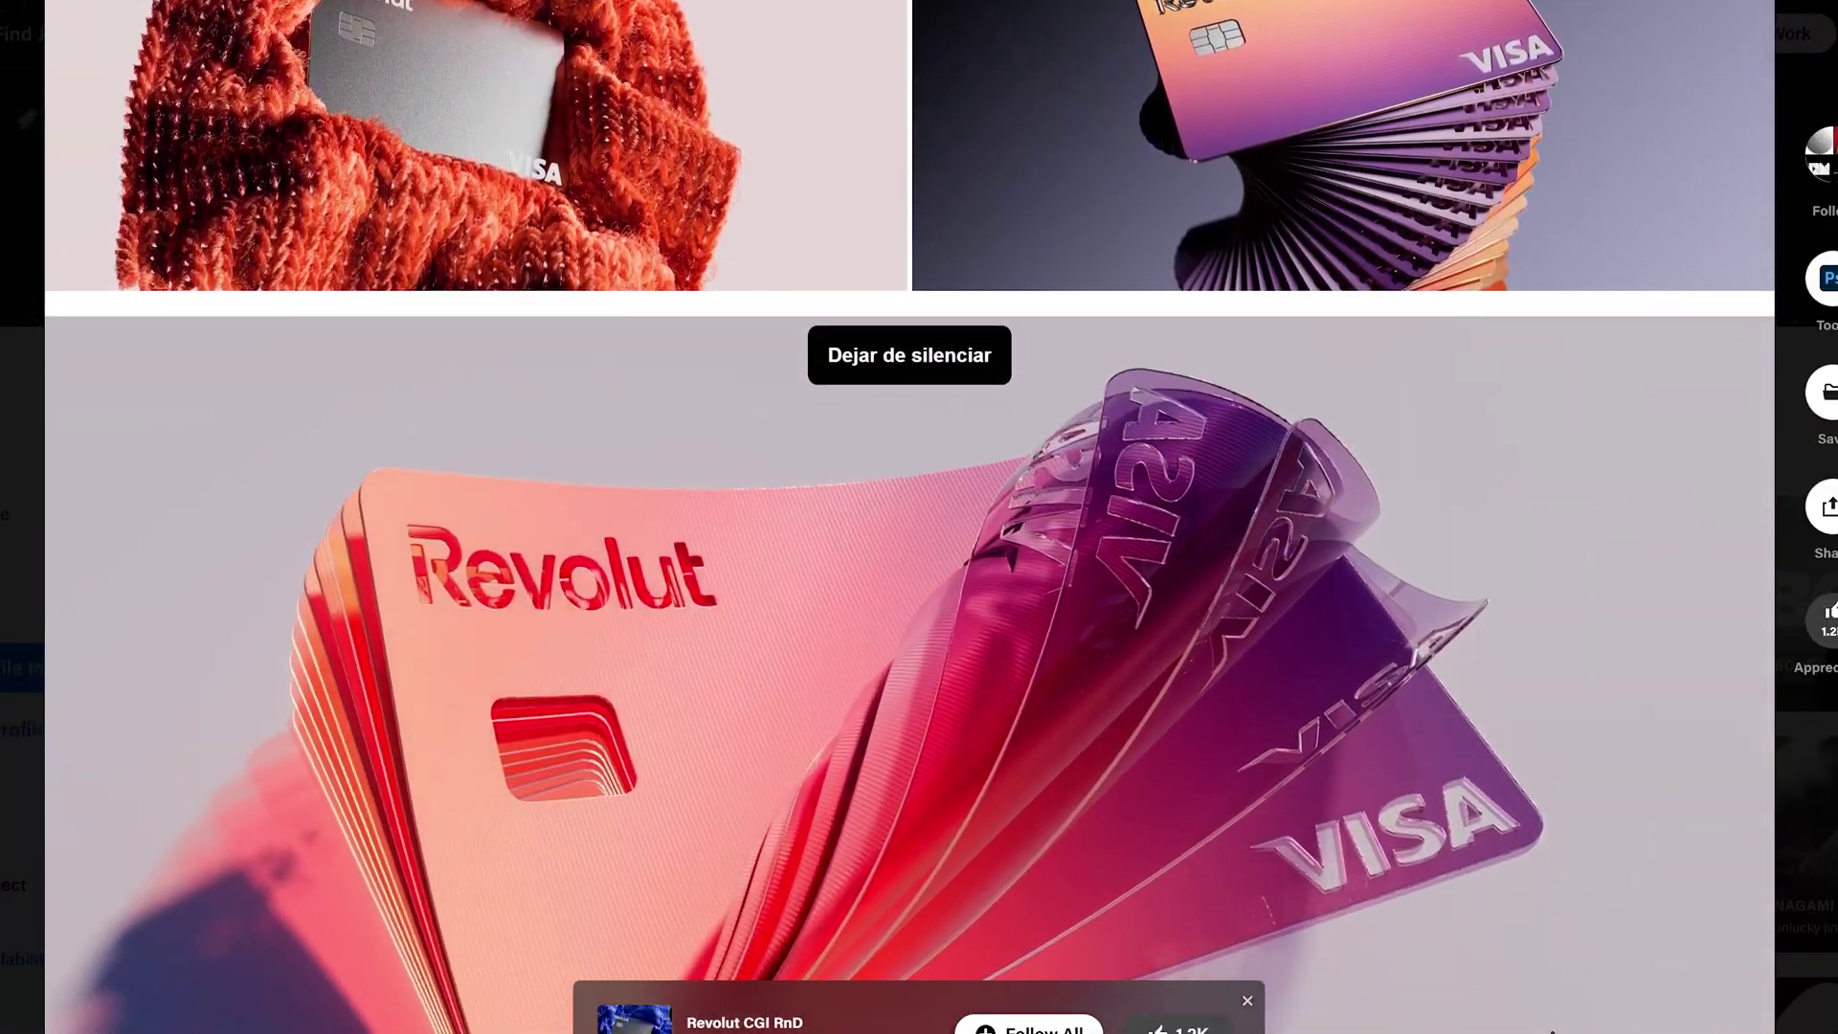
scroll(1436, 670, "down", 8)
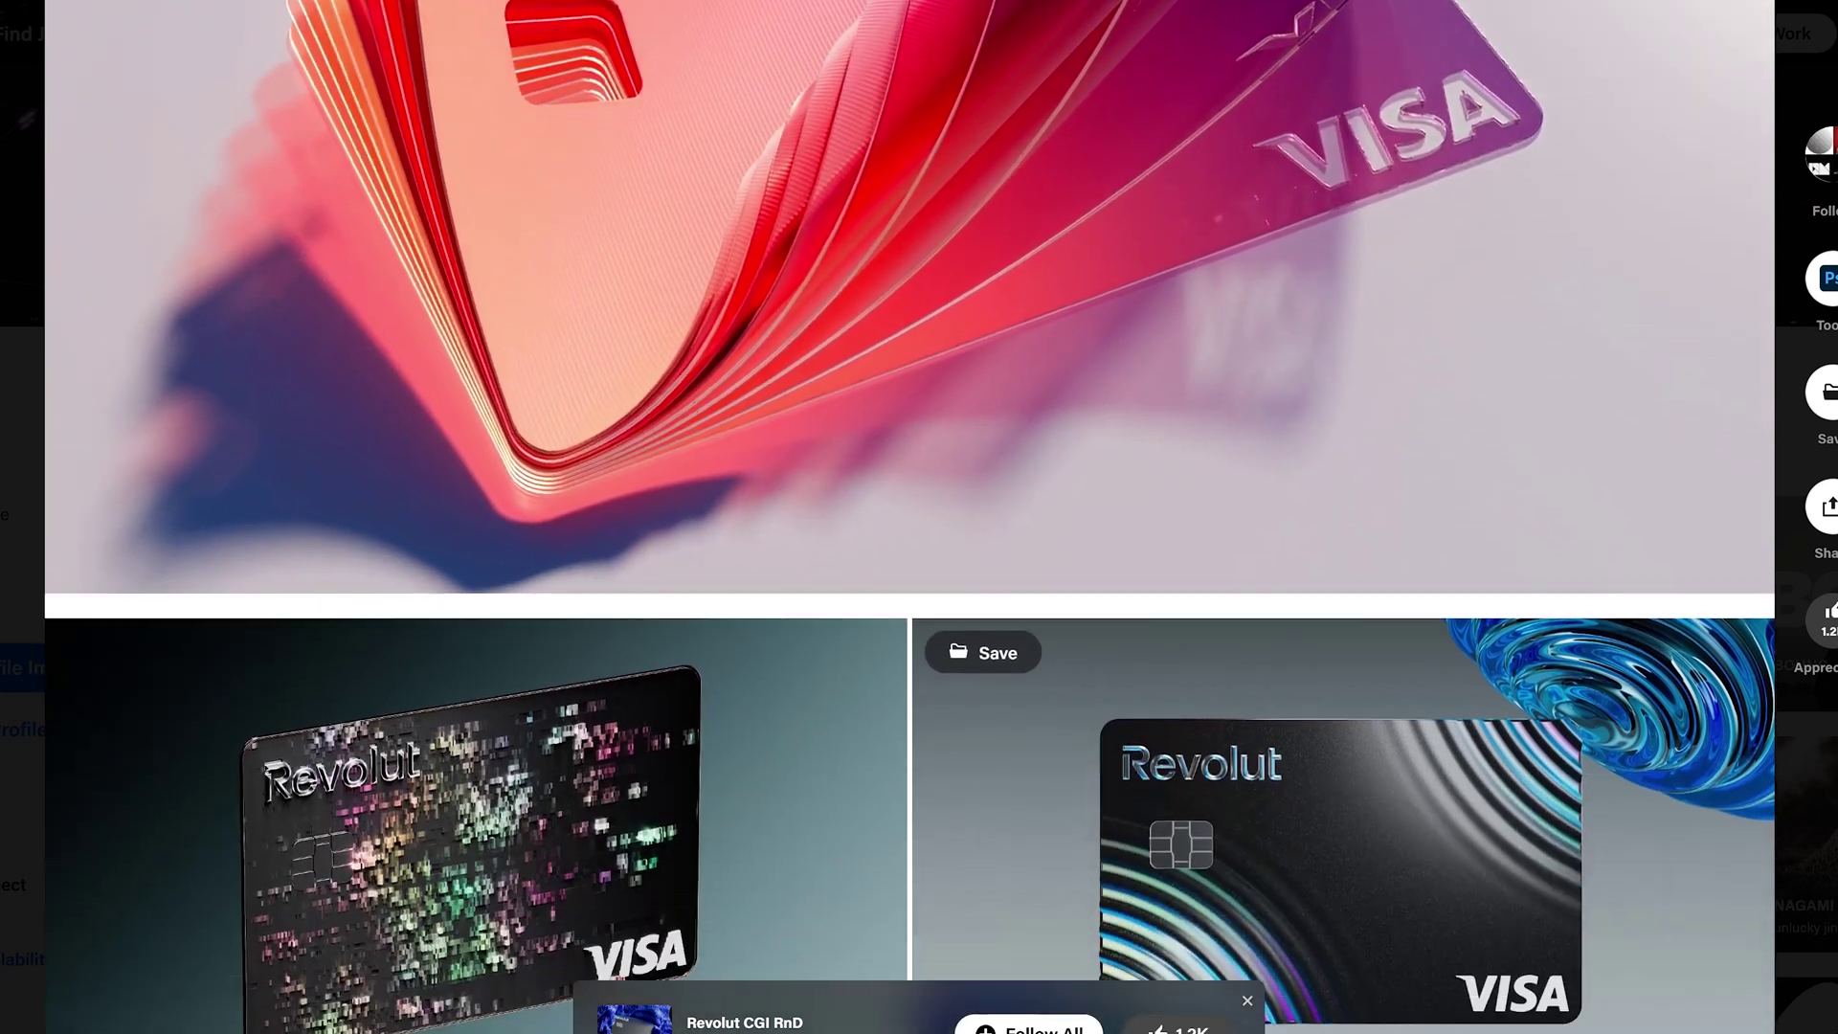
scroll(1340, 651, "down", 5)
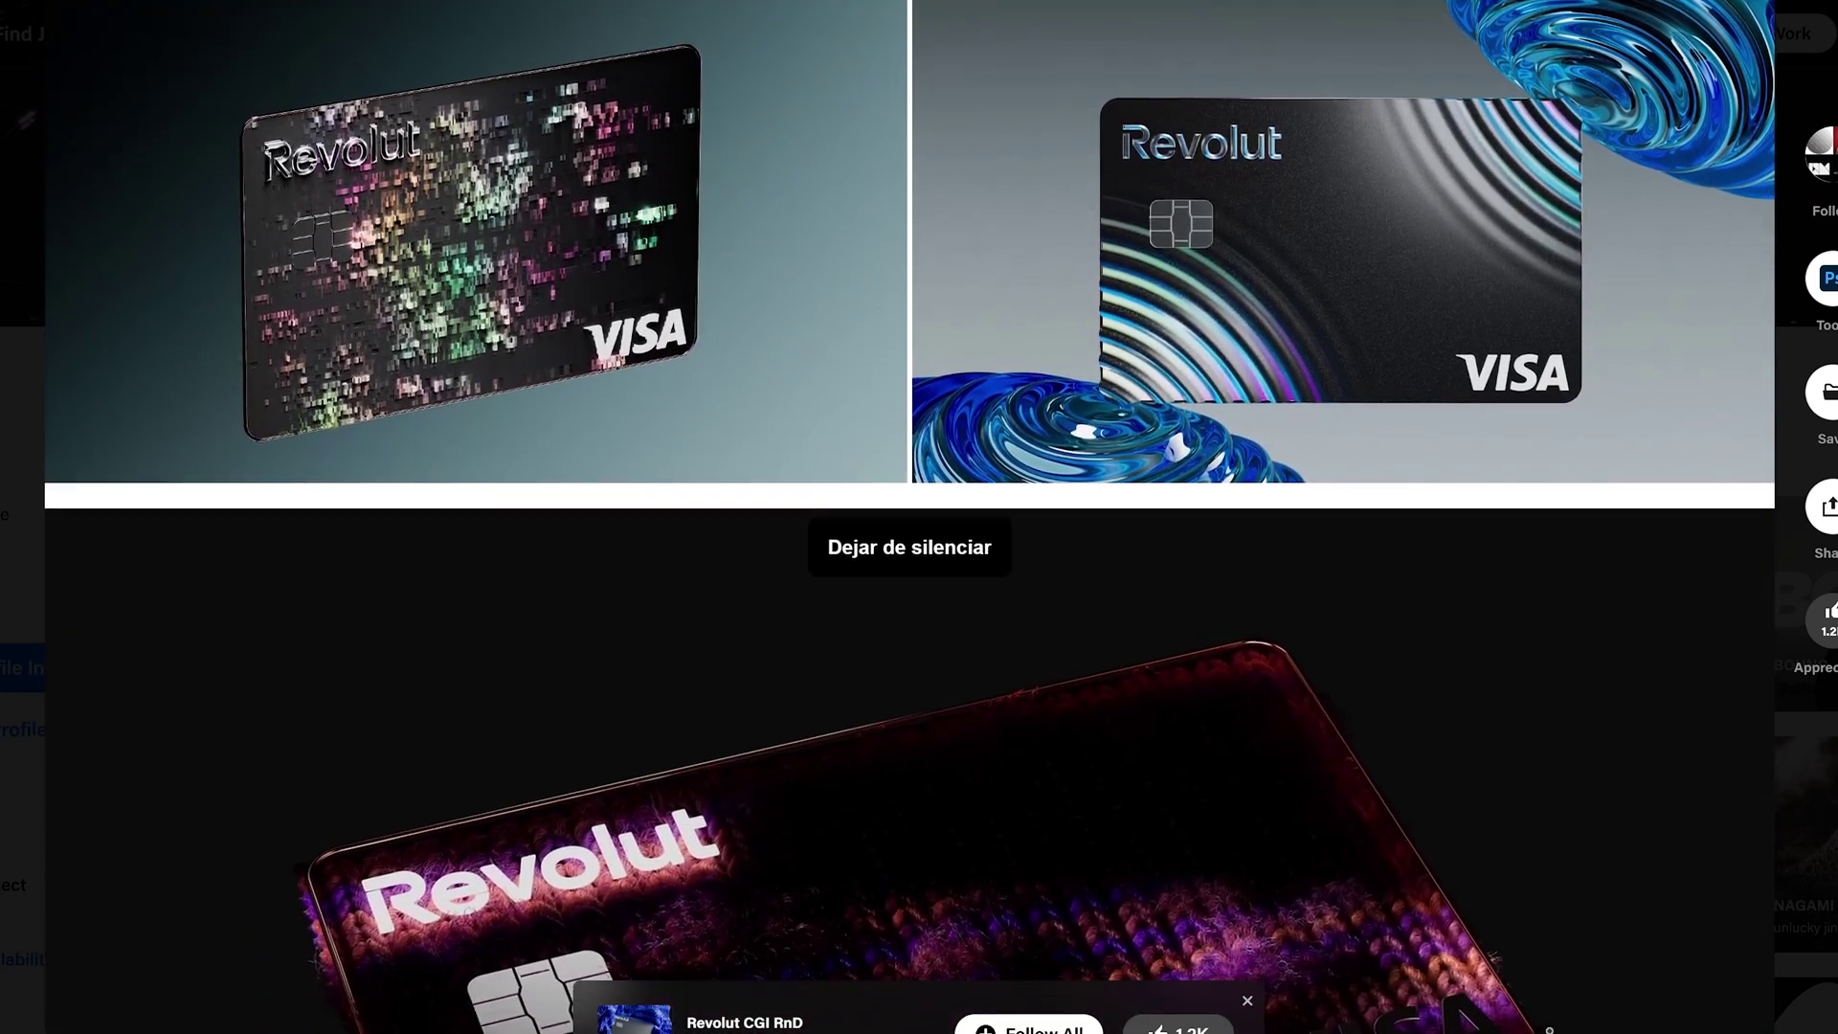
scroll(910, 517, "down", 6)
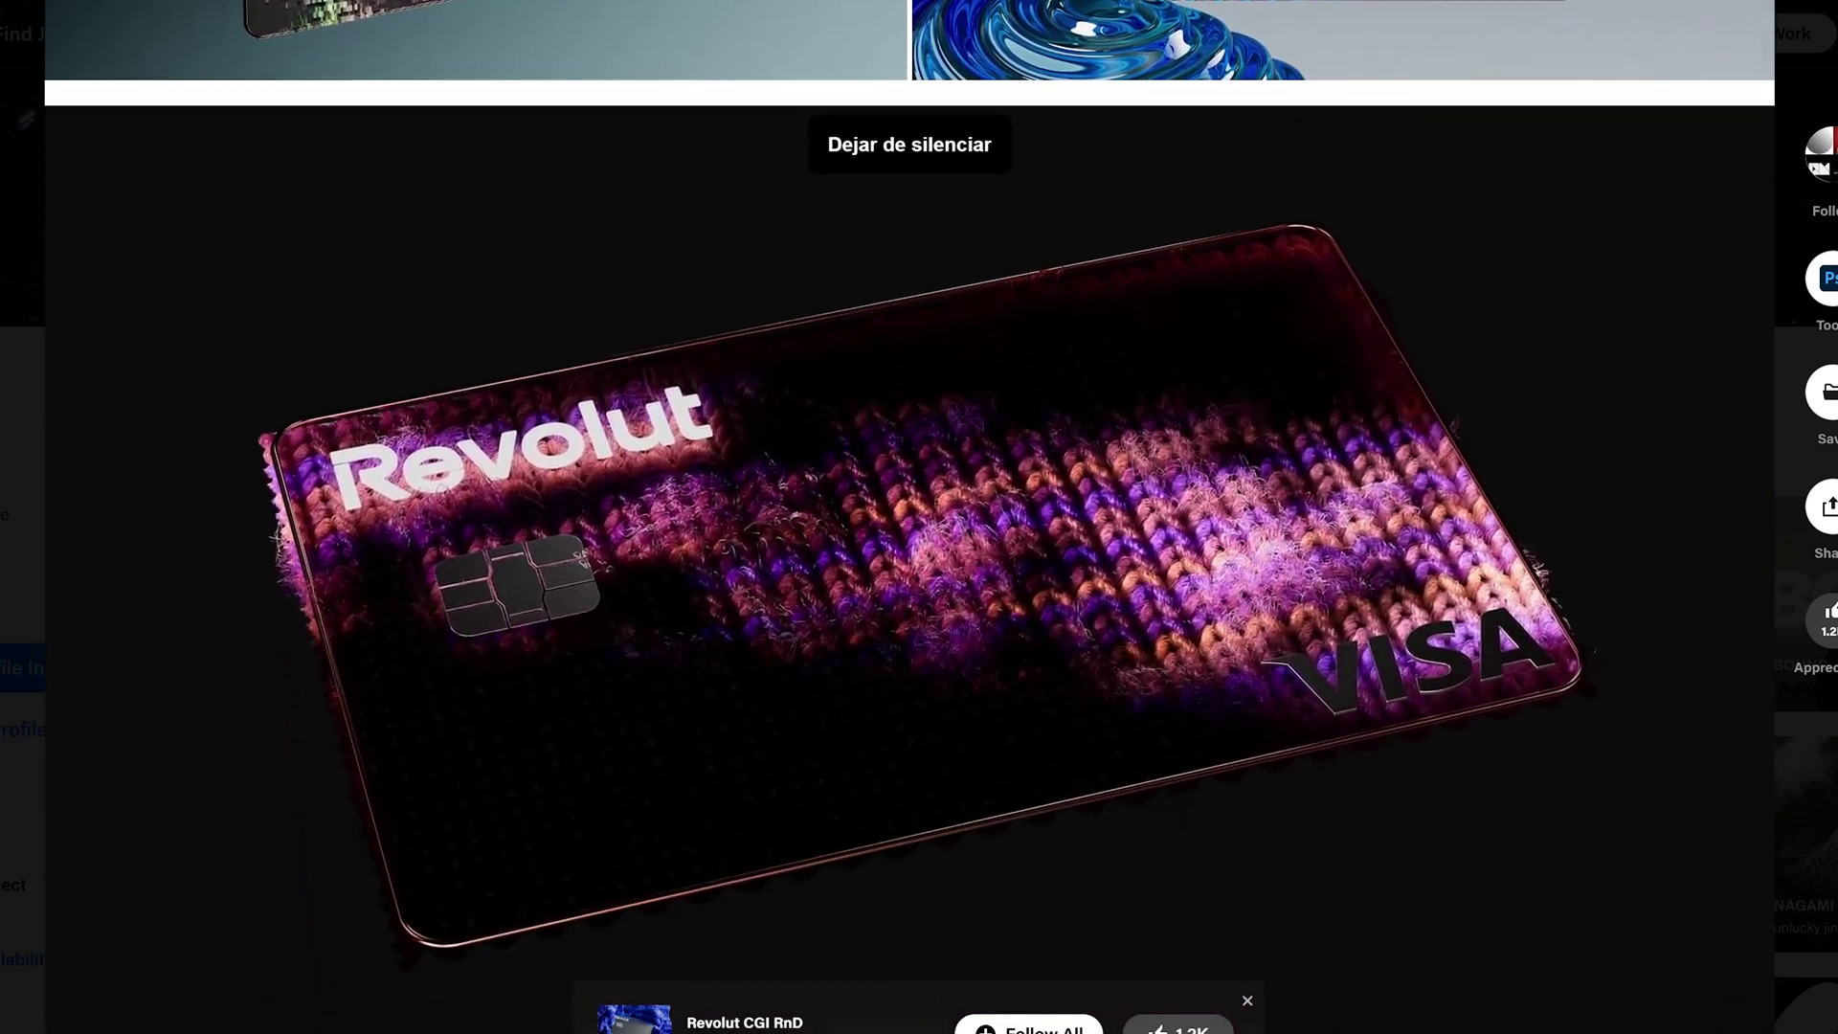
scroll(910, 516, "down", 7)
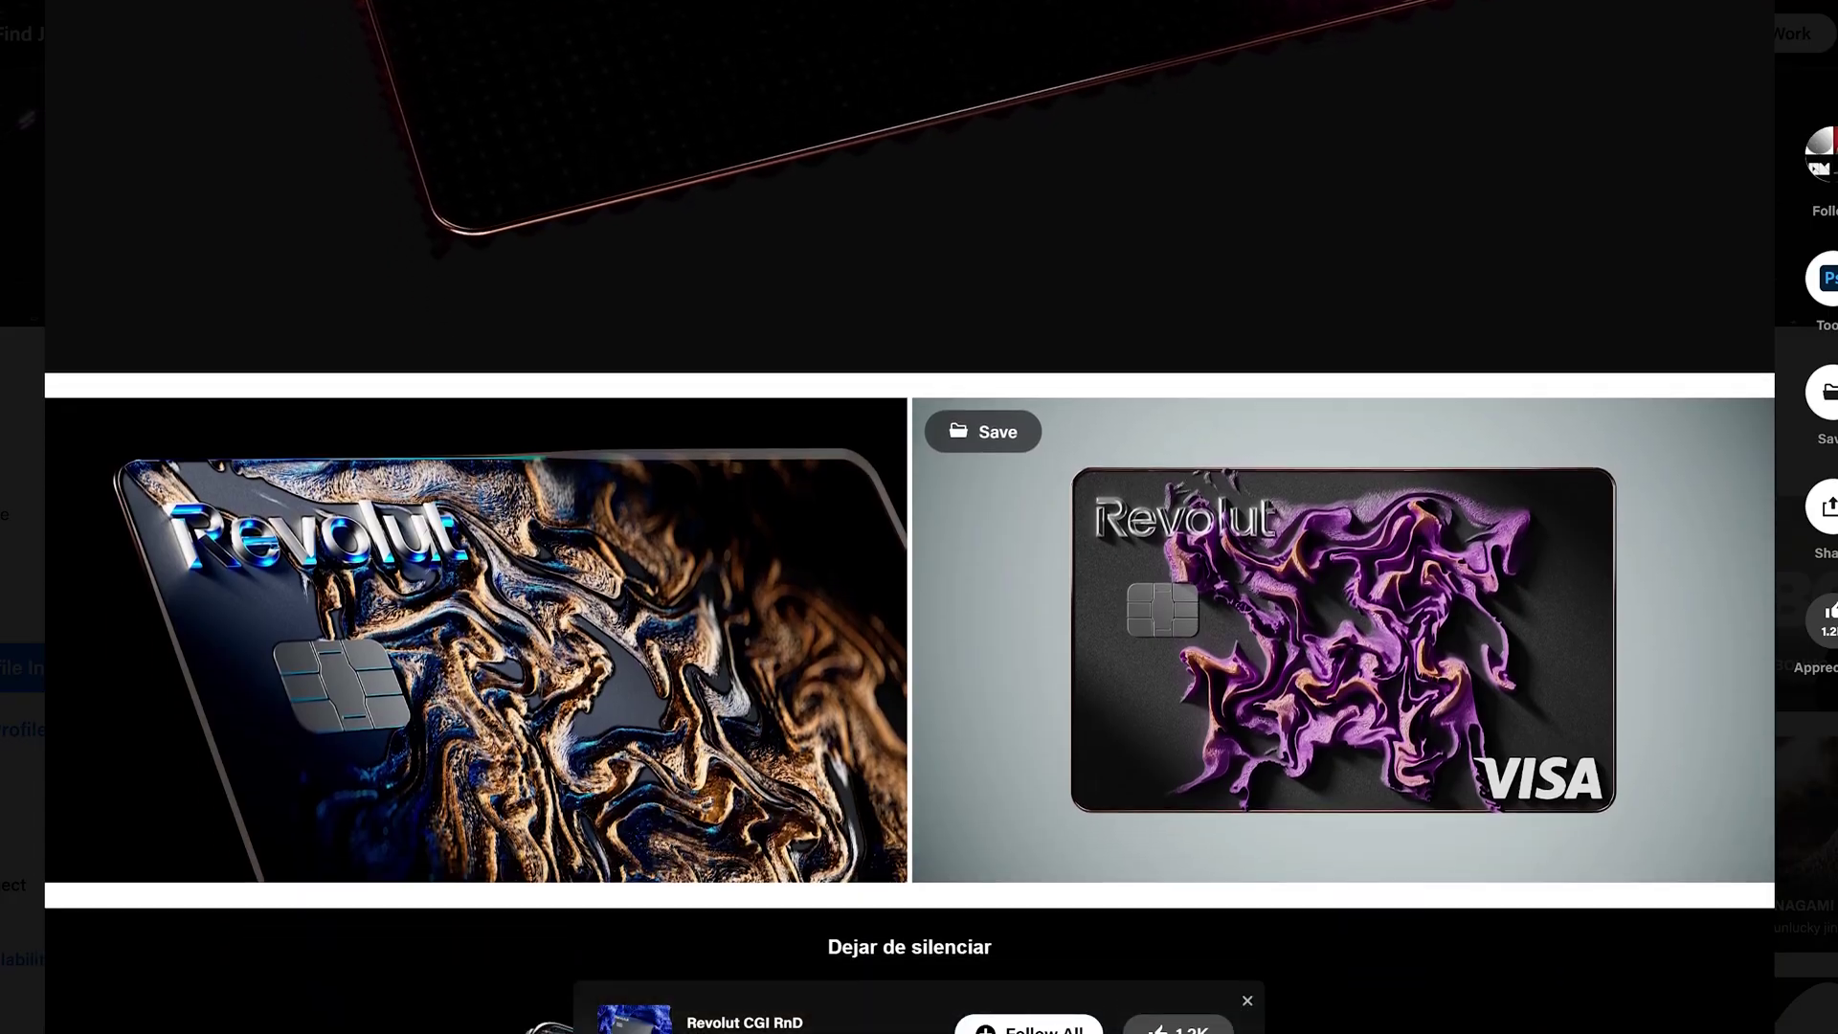
scroll(909, 517, "down", 2)
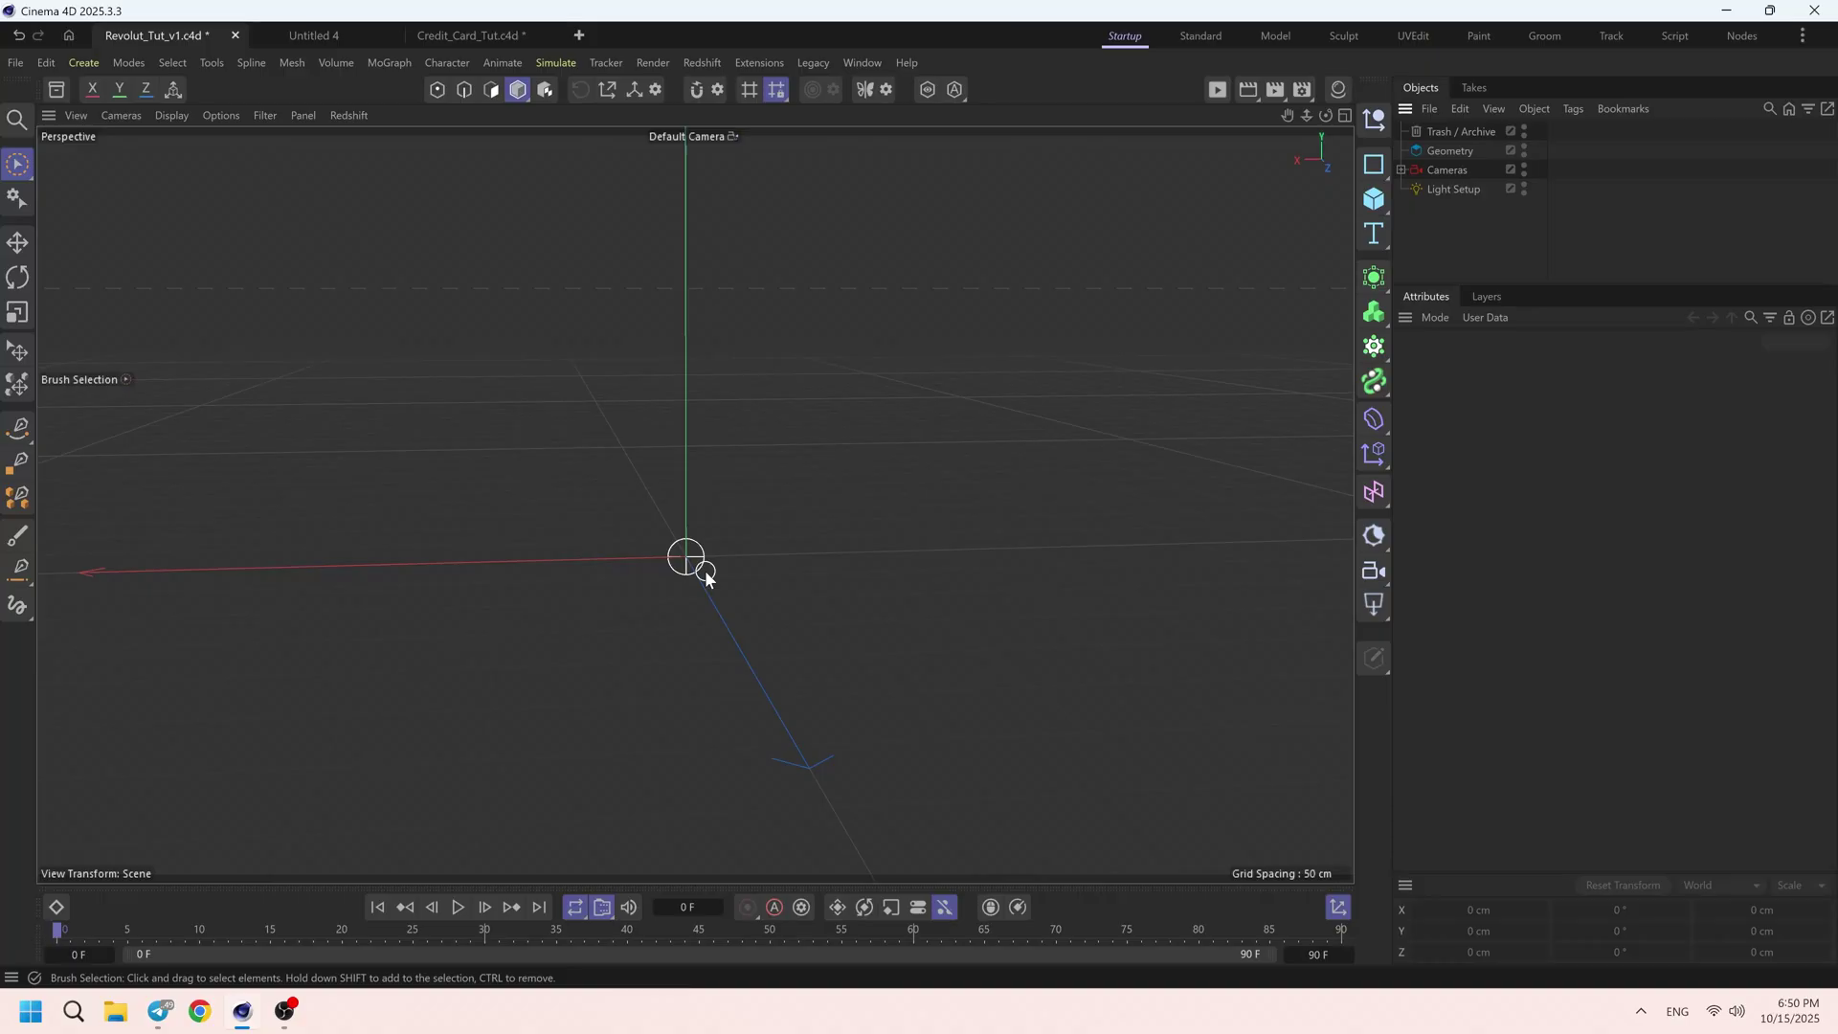
- Add a rectangle spline inside the Geometry null, 350 cm wide and 250 cm high
key("ctrl+s")
mouse_move(709, 547)
left_mouse_down("alt")
mouse_move(748, 581)
mouse_move(718, 569)
left_mouse_up("alt")
left_click(1432, 149)
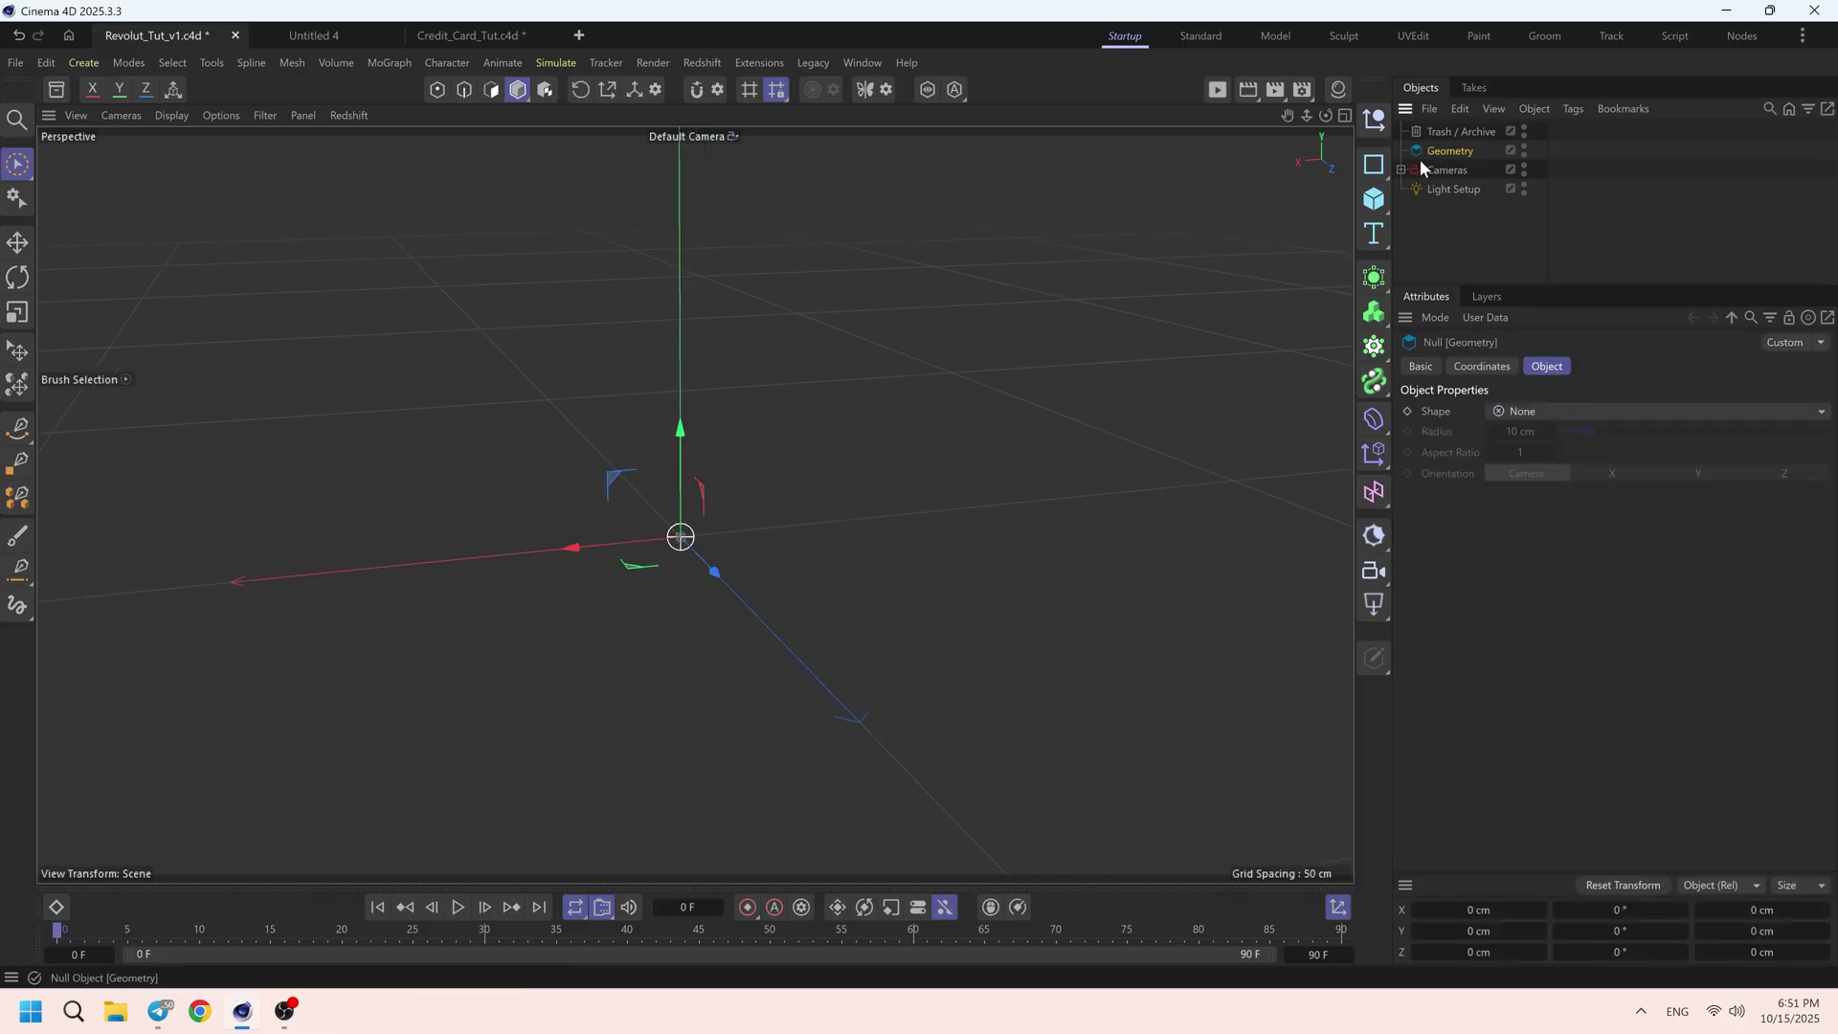
left_click(1375, 170)
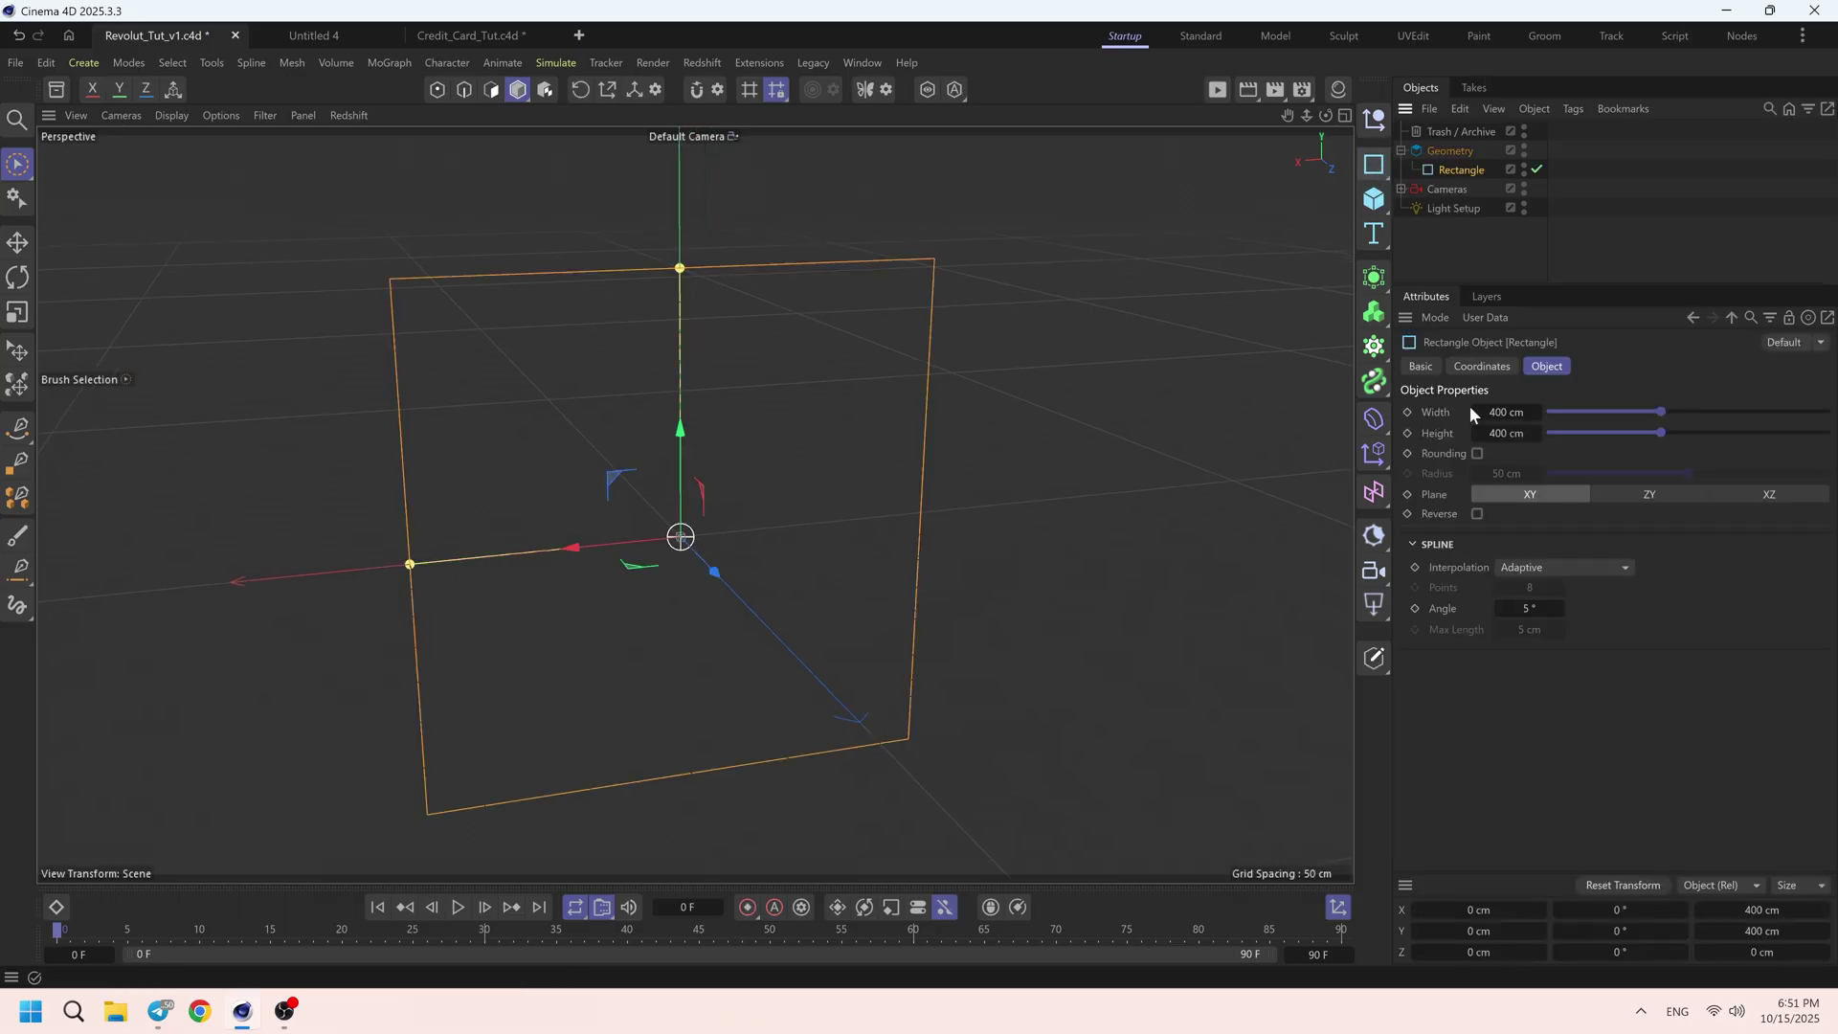
double_click(1510, 413)
type("350")
key("Tab")
type("250")
key("Return")
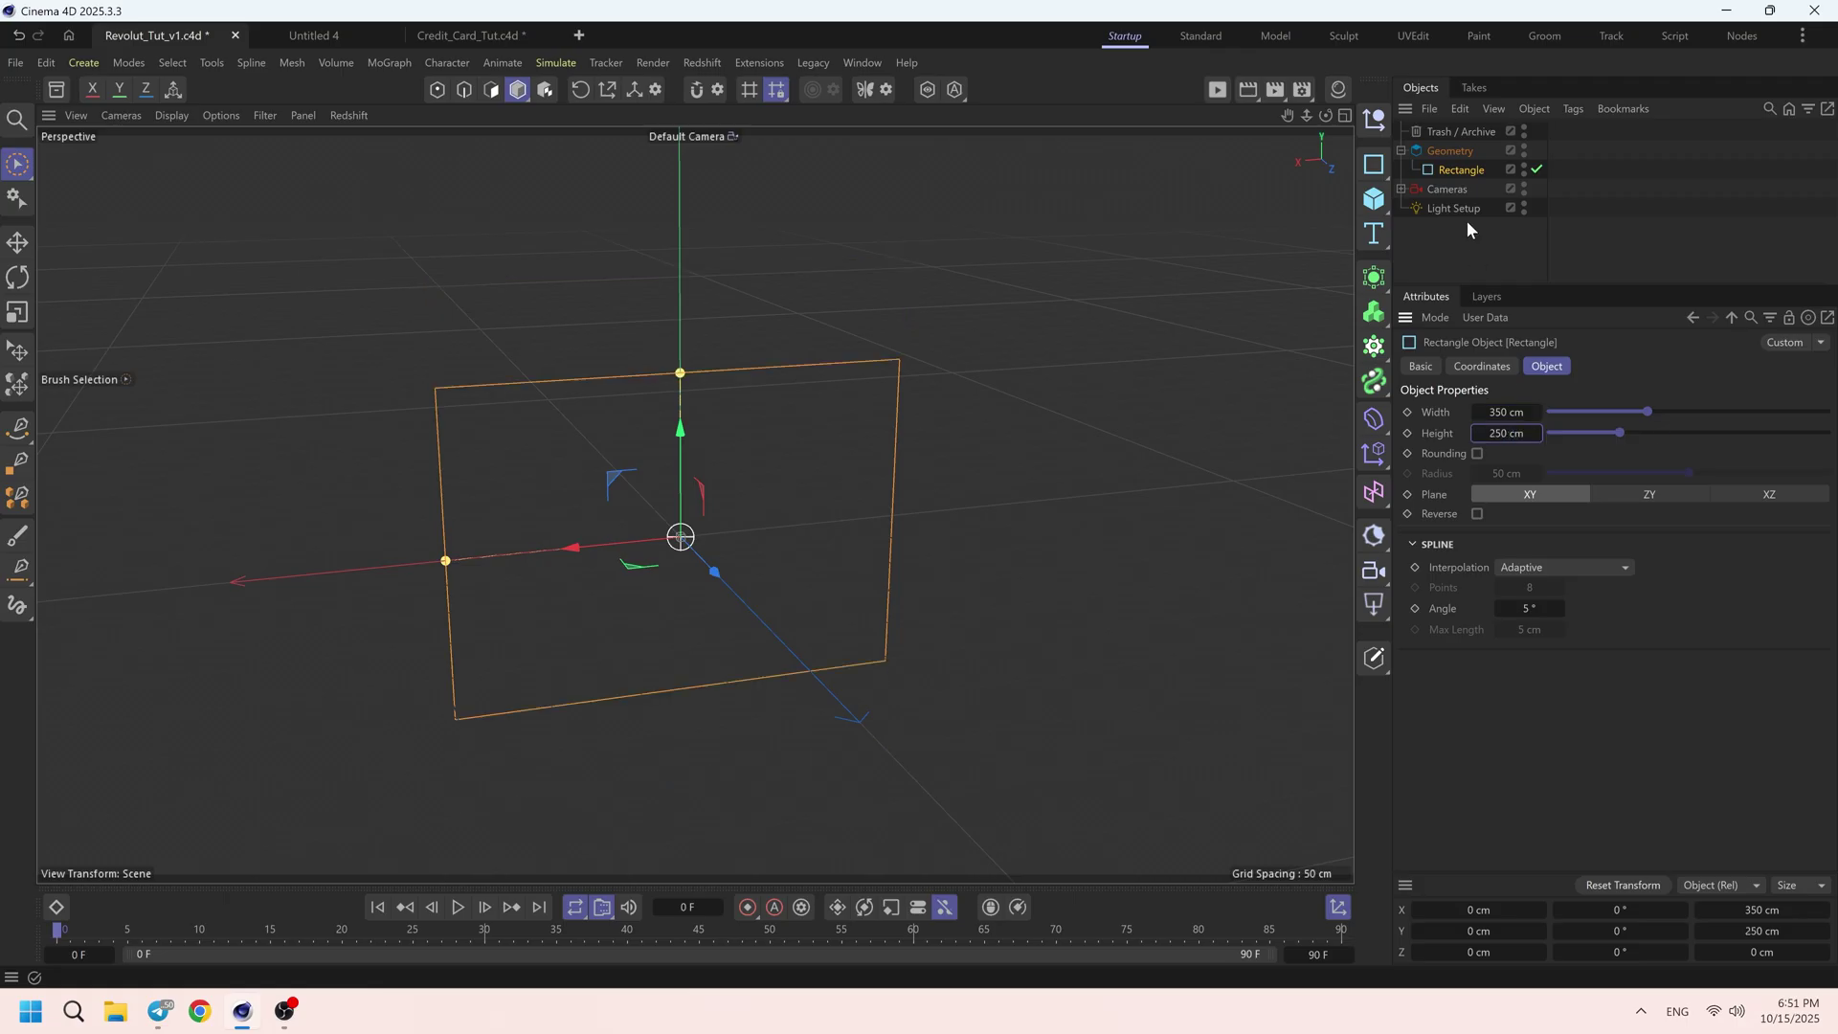
- Round the rectangle's corners with a radius of 20 cm
left_click(1478, 453)
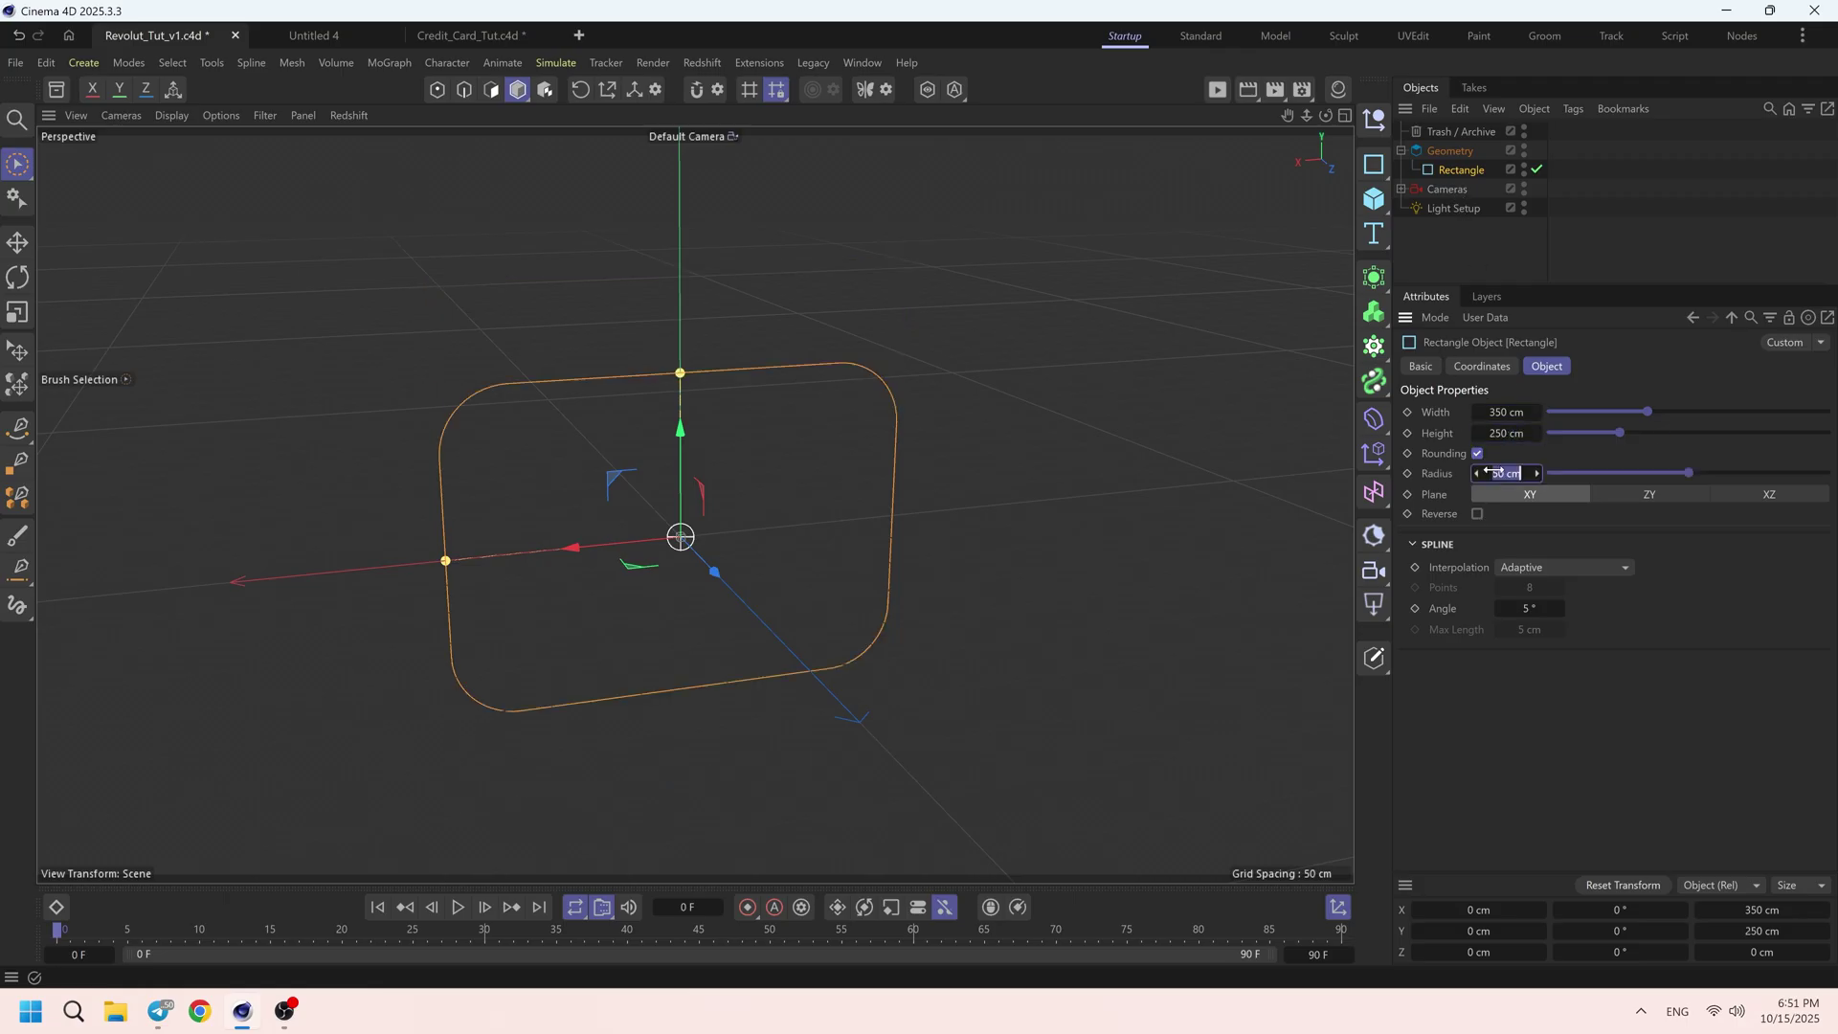
type("20")
key("Return")
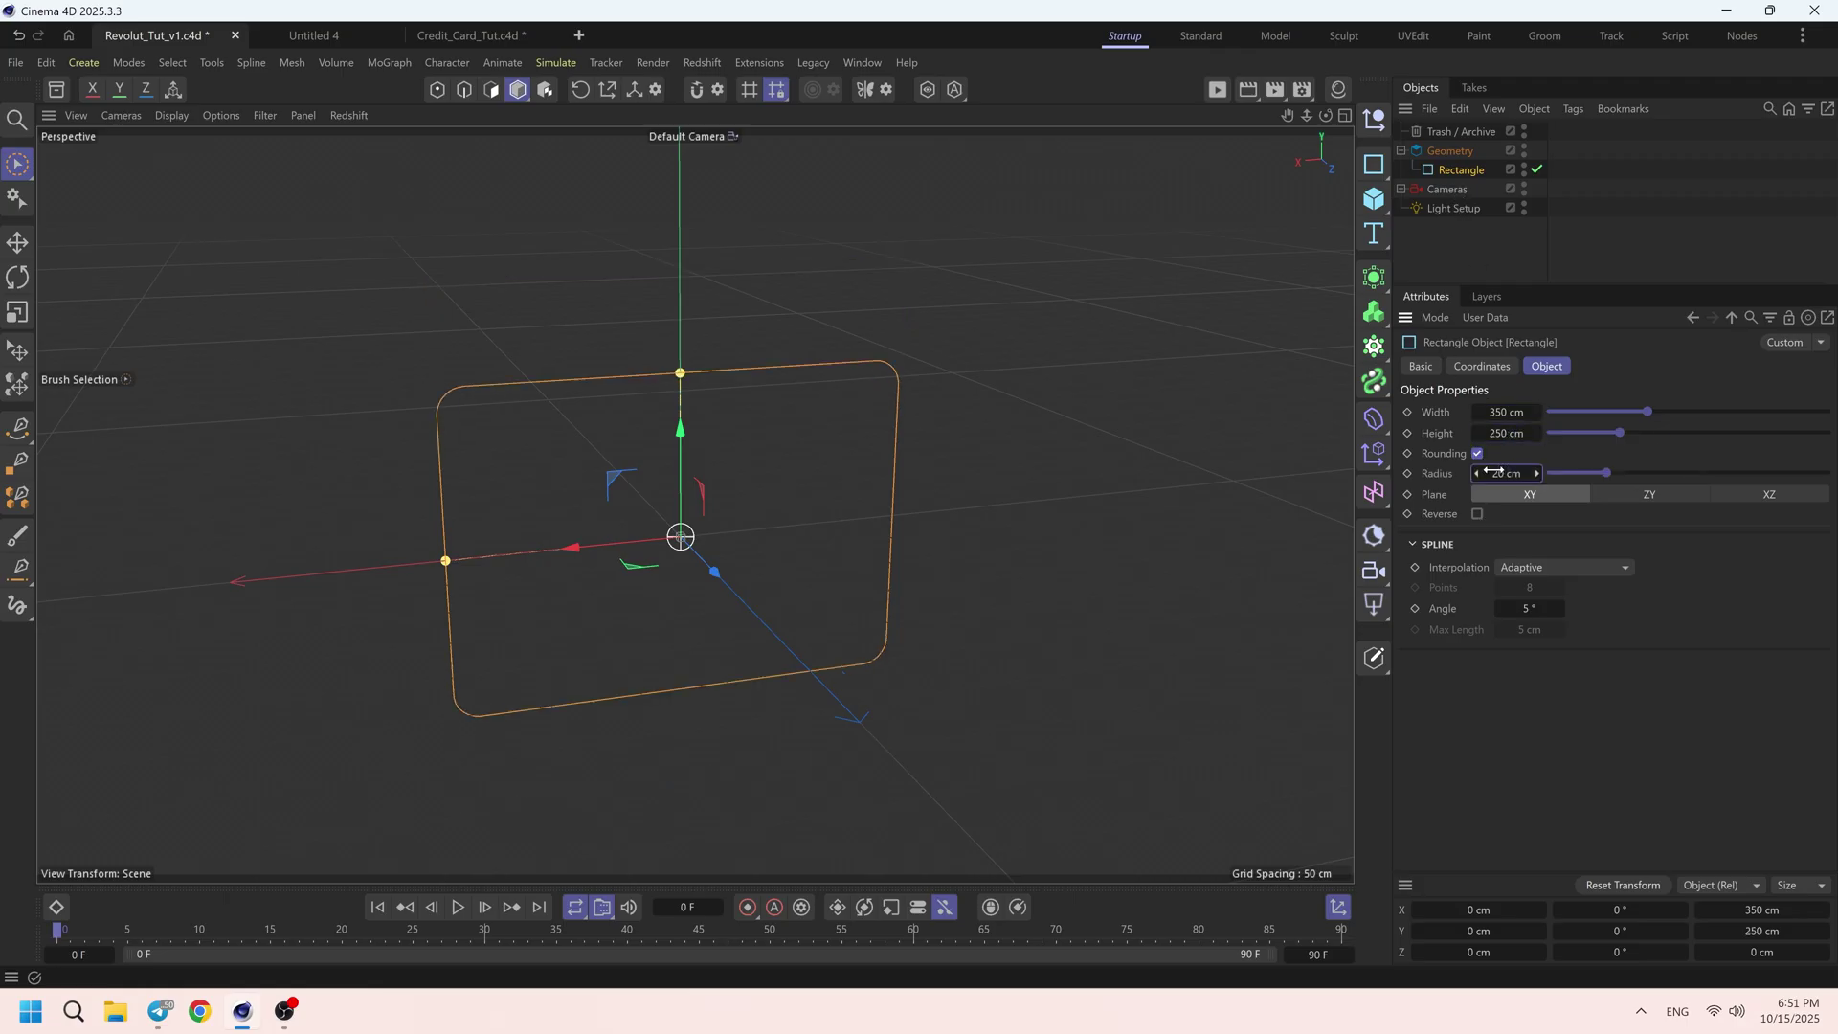
- Wrap the rectangle in an Extrude generator with an offset of 0 cm
left_click(1374, 276)
left_click(1449, 349, "alt")
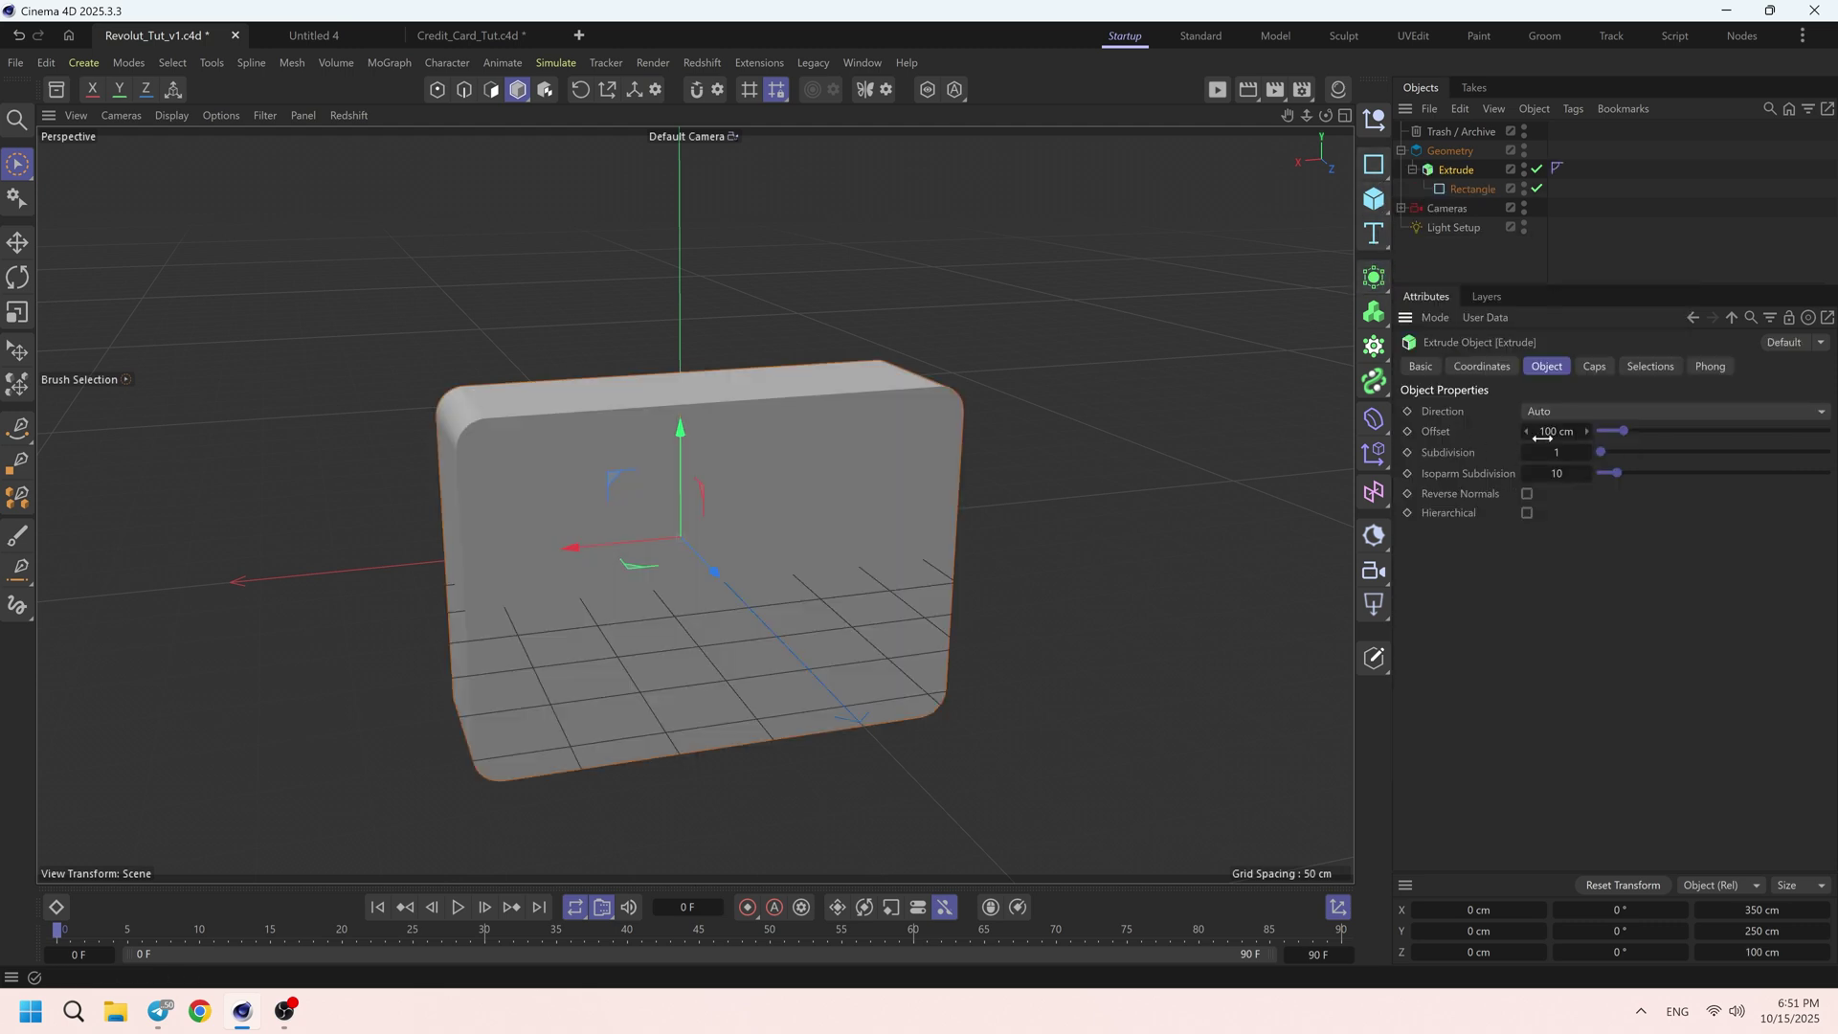
double_click(1542, 436)
type("0")
key("Return")
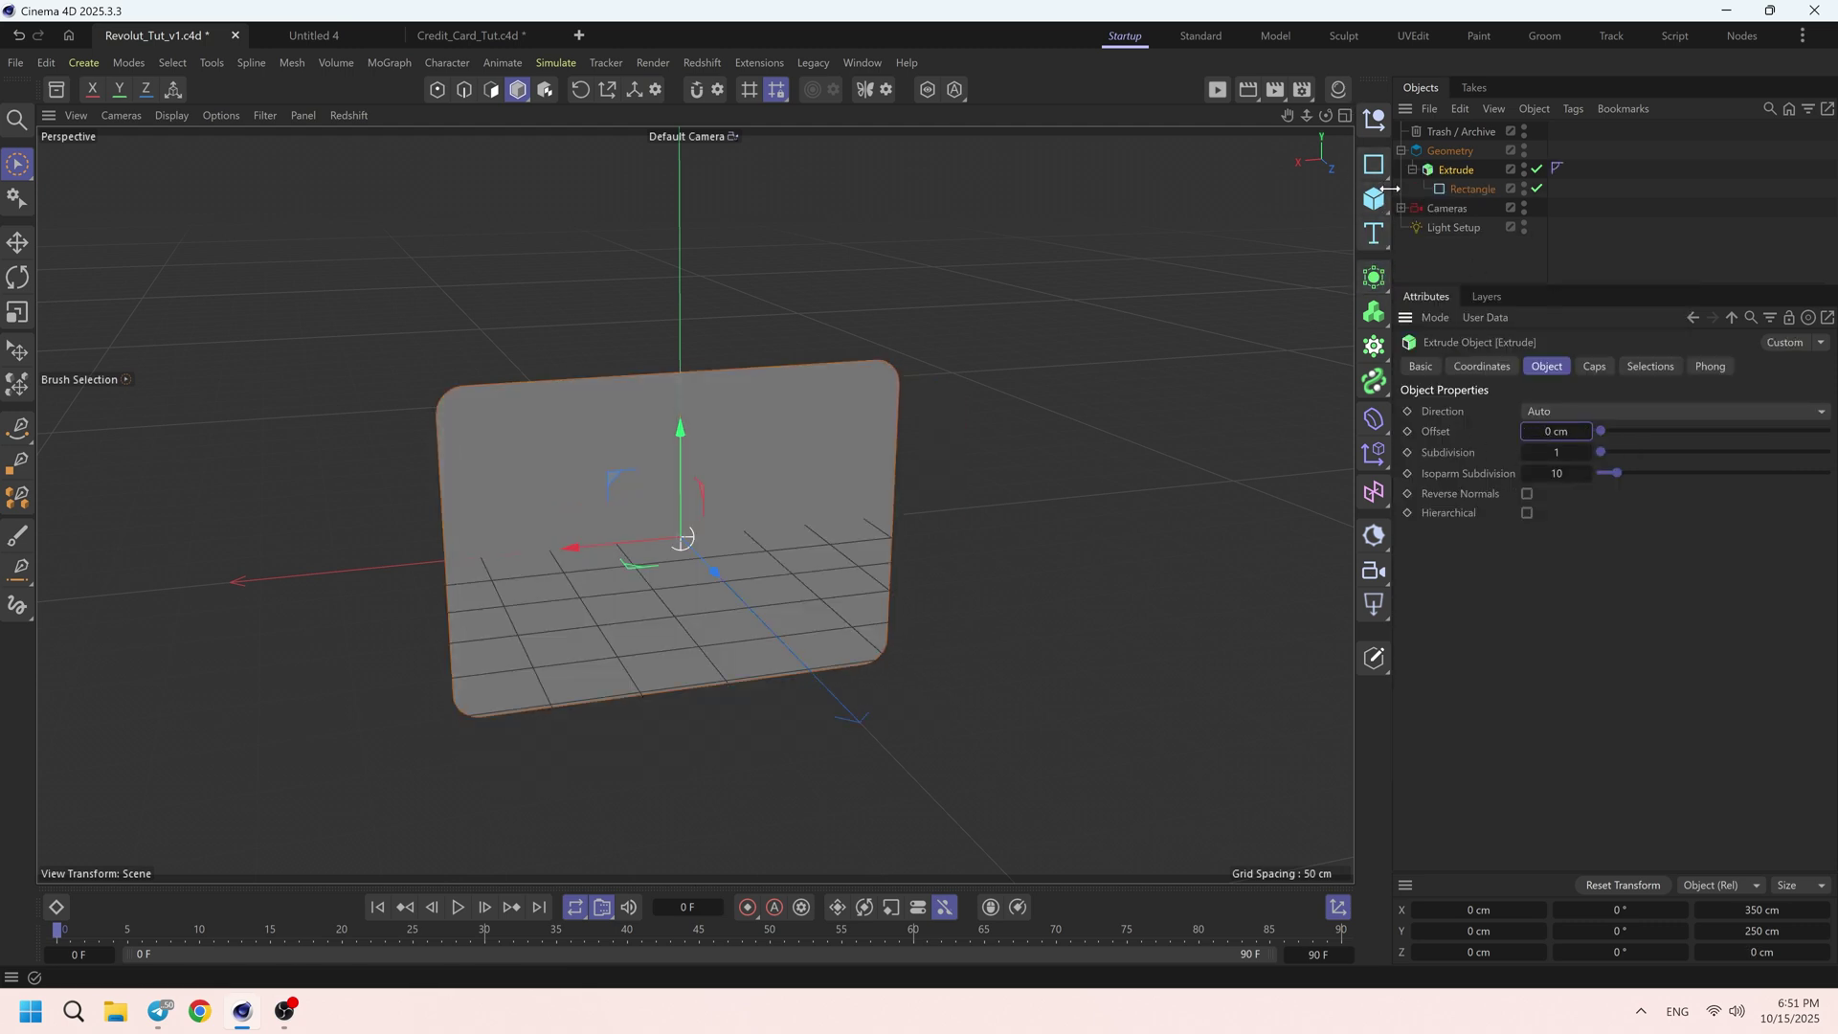
- Wrap the Extrude in a Thicken generator with a thickness of 3 cm
left_click(1374, 276)
left_click(1455, 467, "alt")
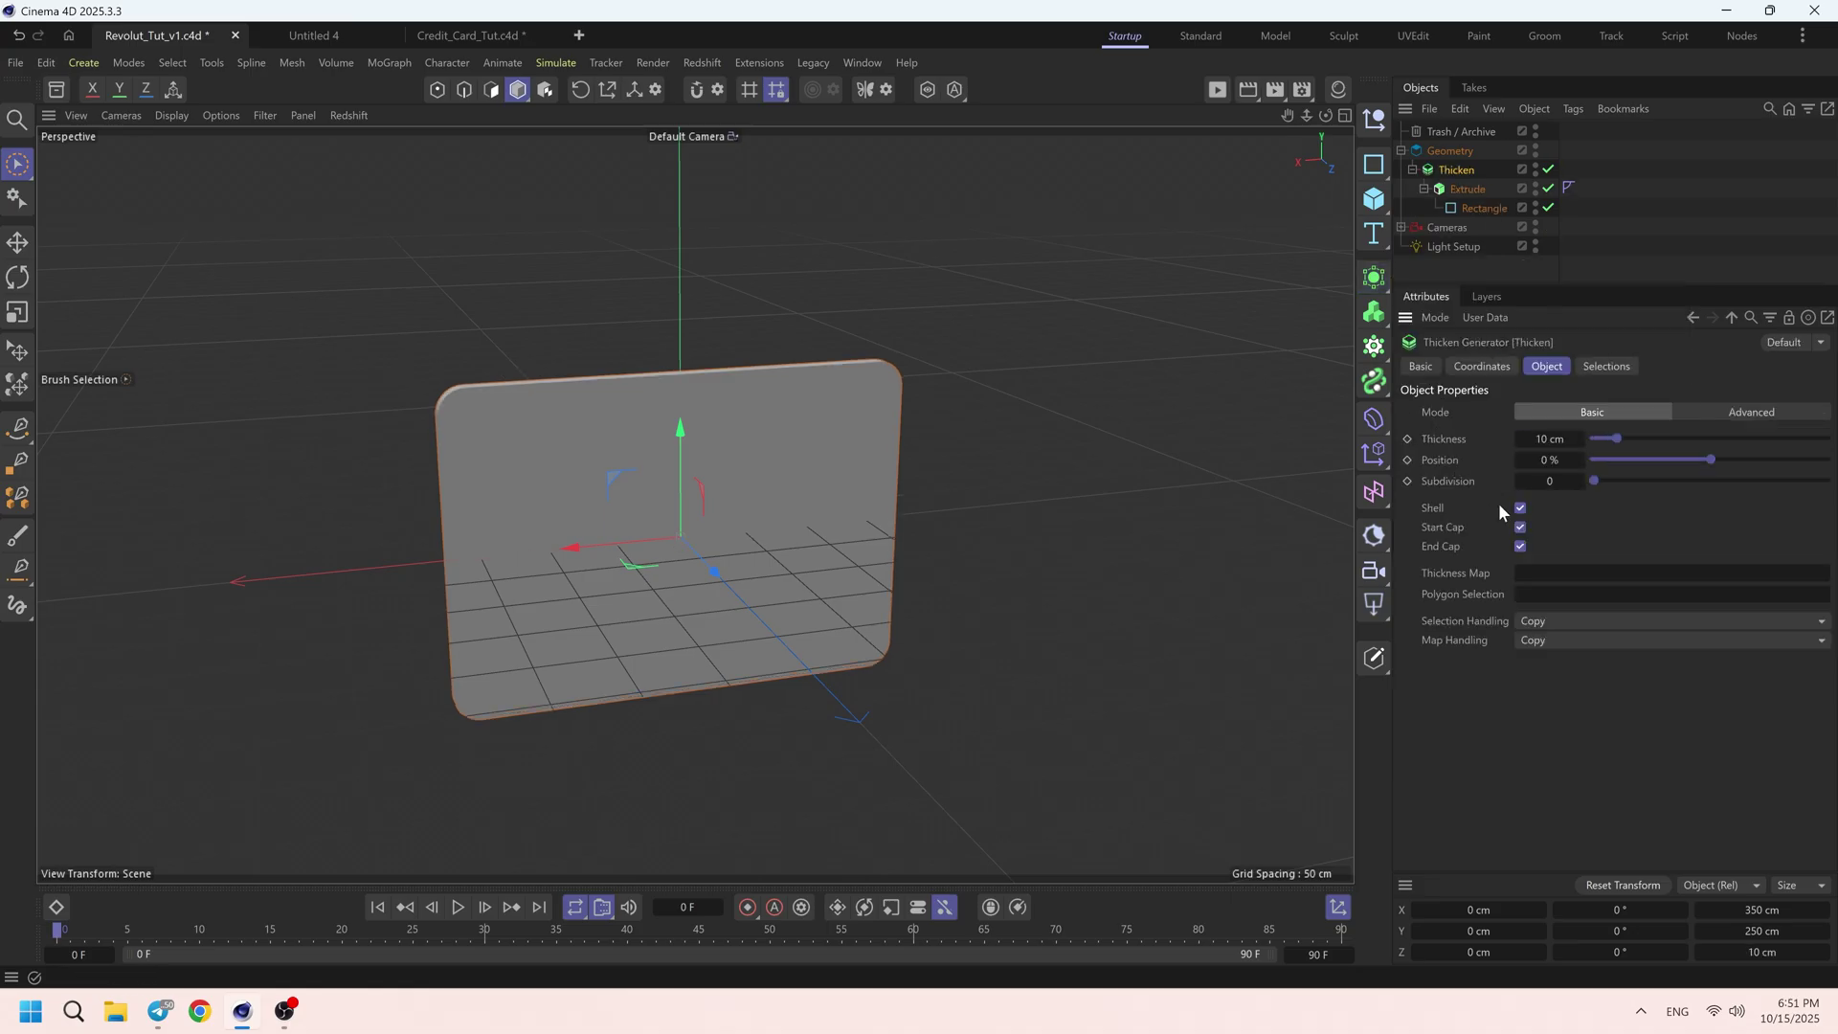
double_click(1550, 440)
type("3")
key("Return")
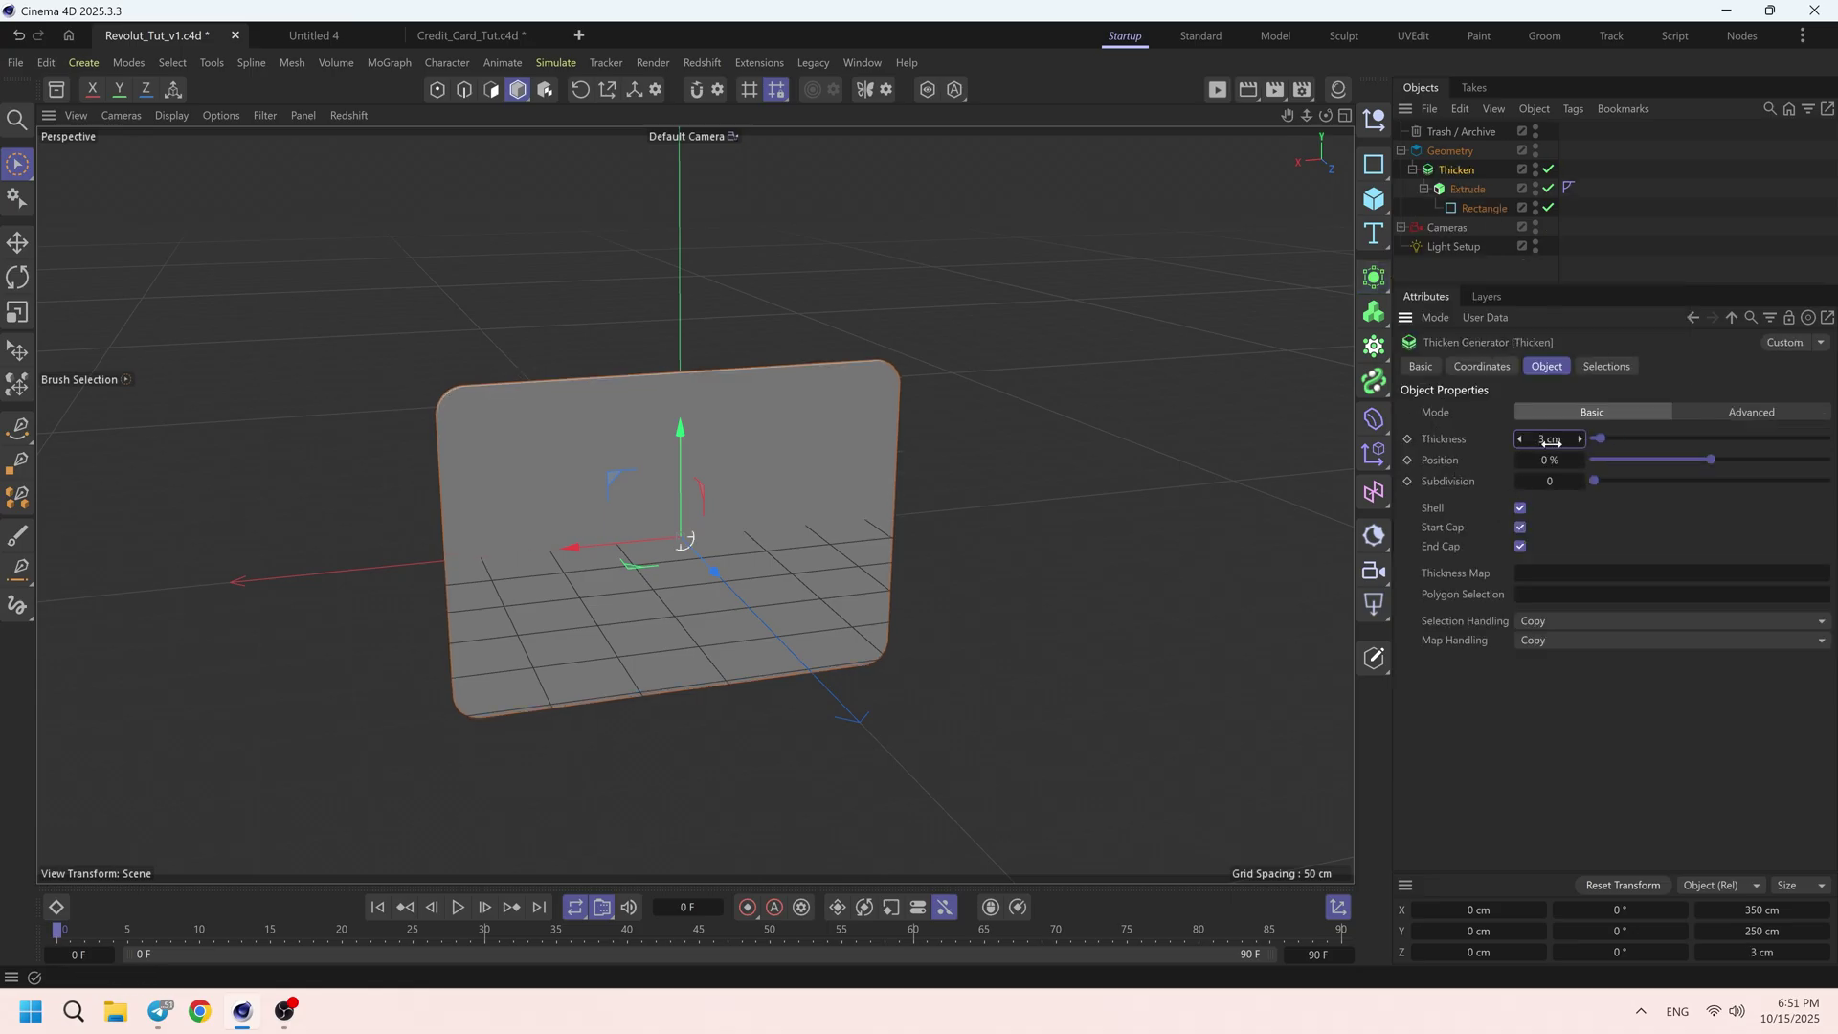
- Wrap the Thicken object in a Remesh generator targeting a polygon count of 10000
left_click(1412, 169)
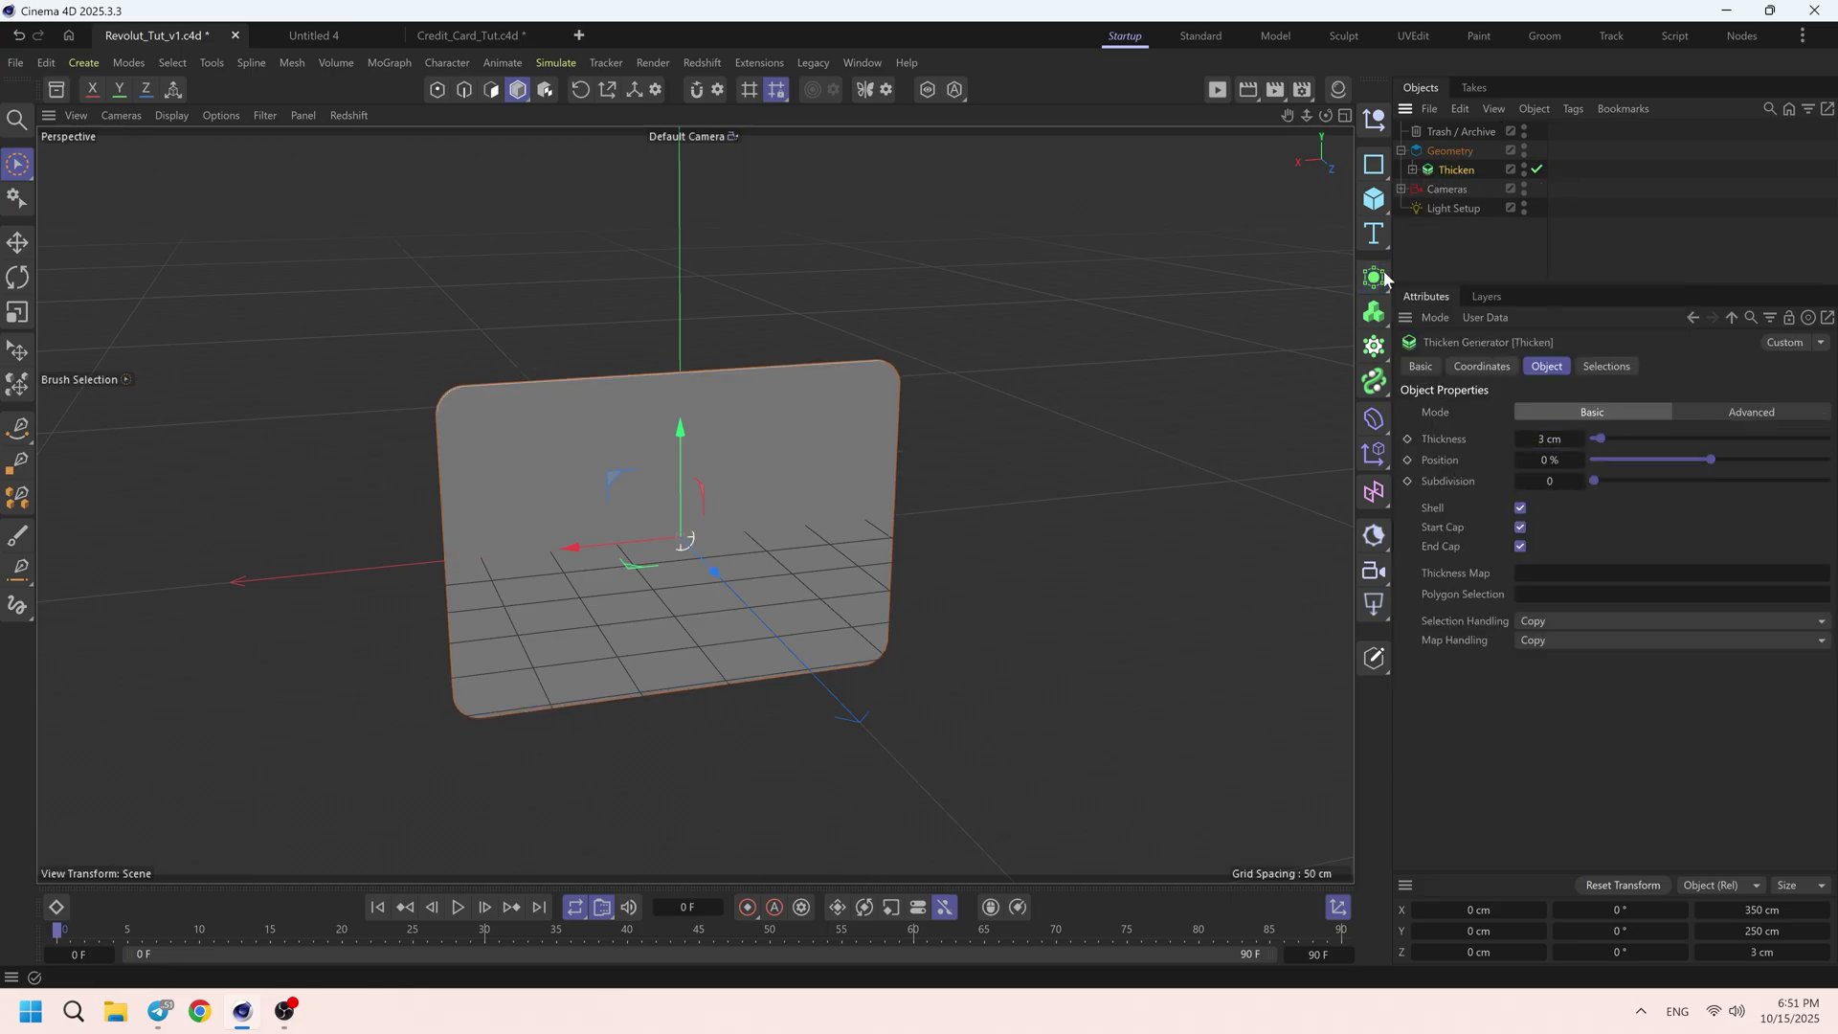
left_click_drag(1367, 304, 1443, 586)
left_click(1601, 431)
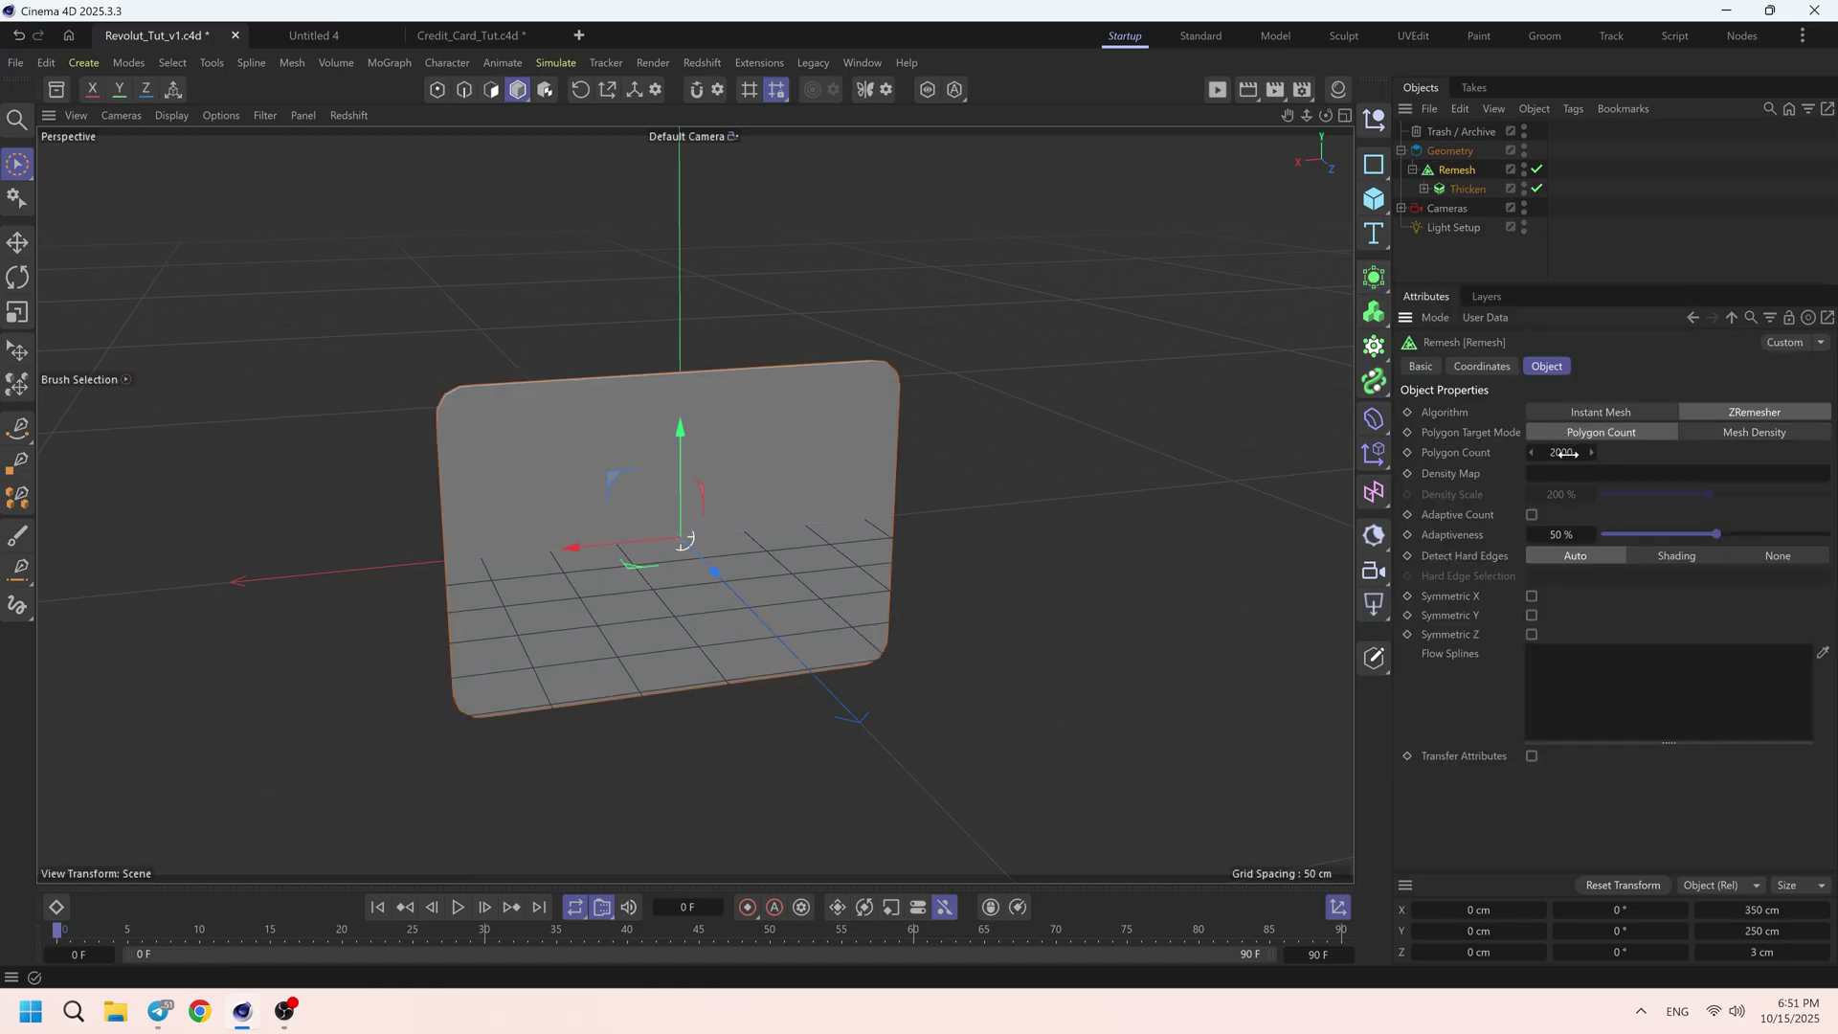
left_click(1562, 452)
type("10000")
key("Return")
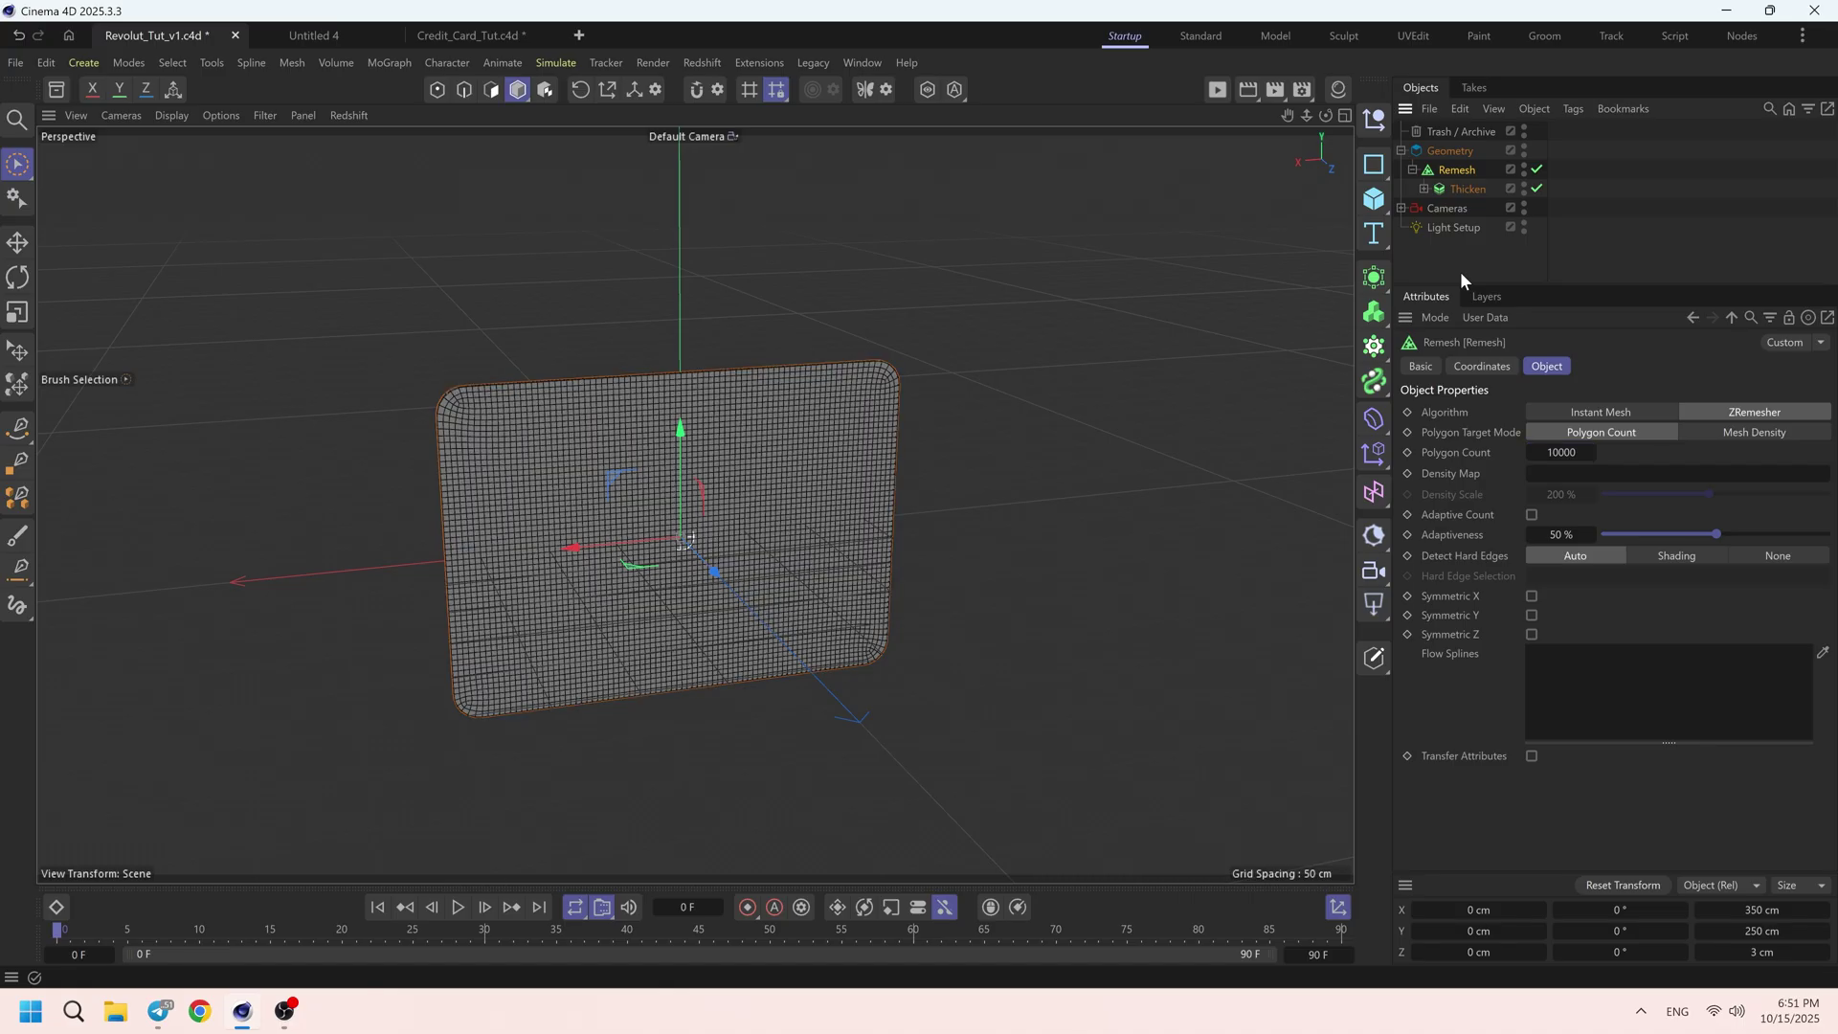
- Wrap the Remesh in a Connect generator and save the scene
left_click(1451, 254)
left_click(1424, 189)
left_click(1447, 173)
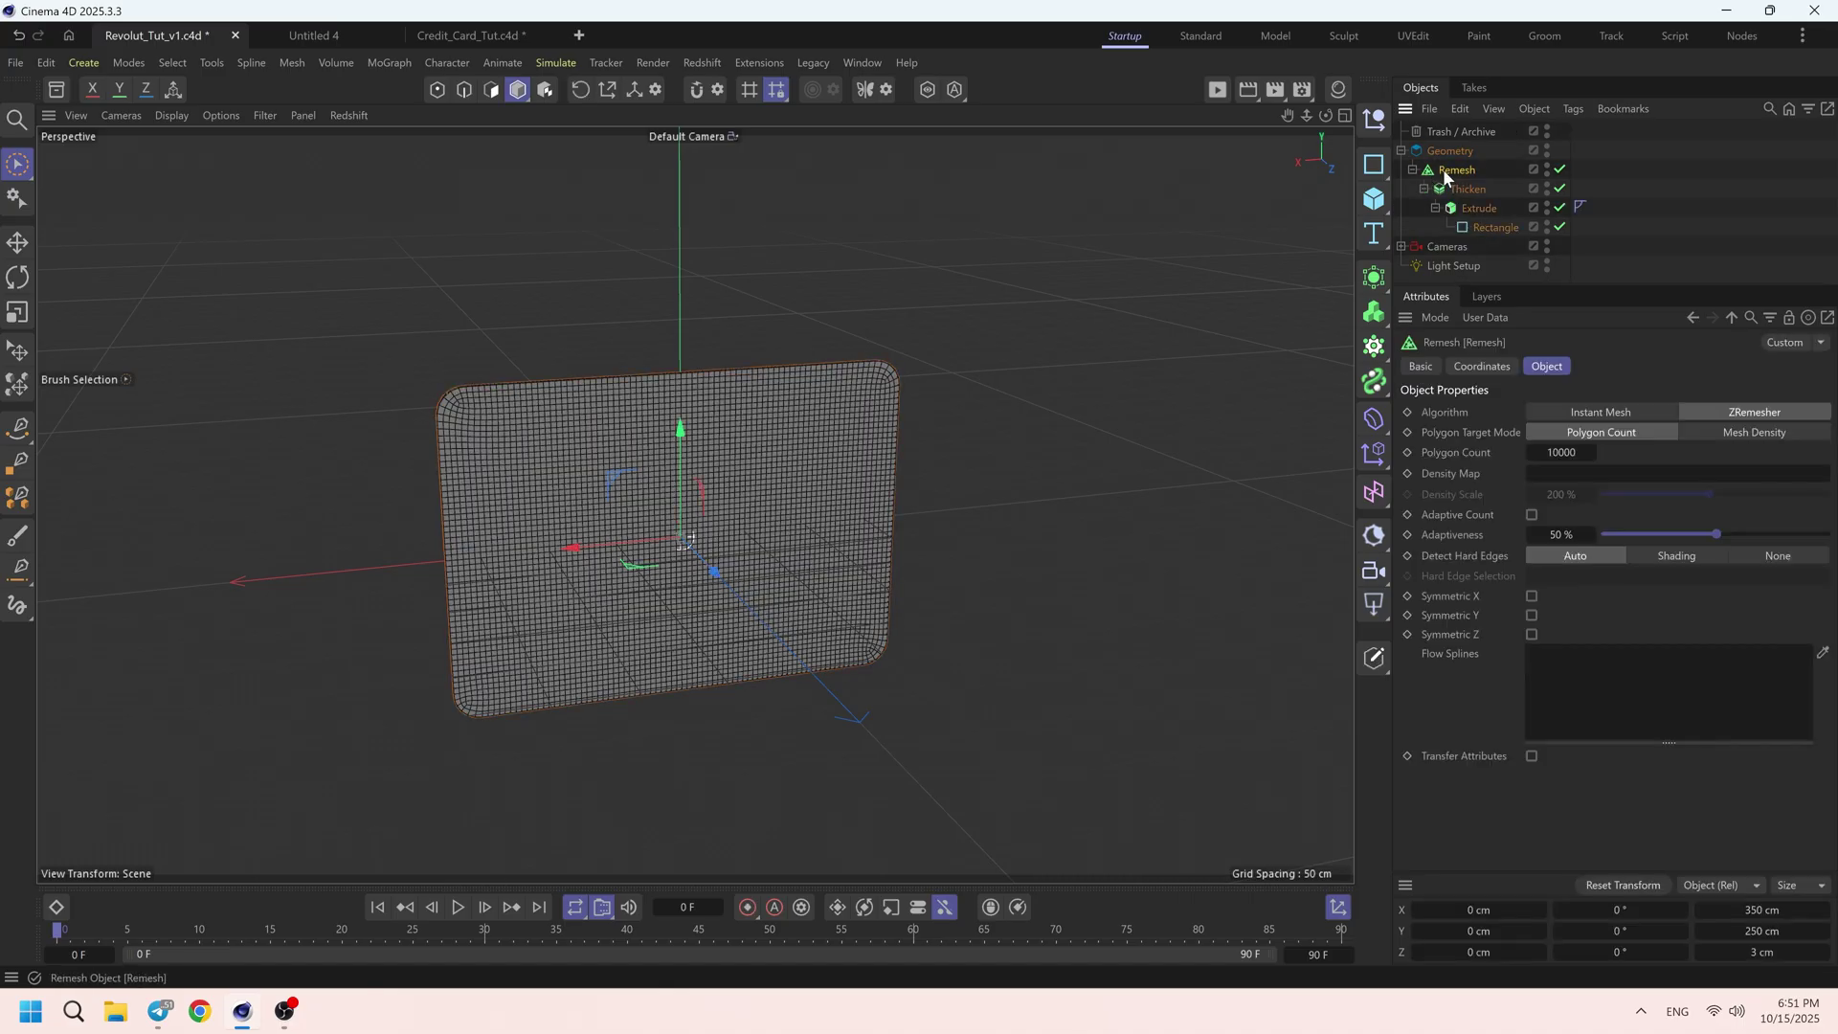
left_click(1379, 284)
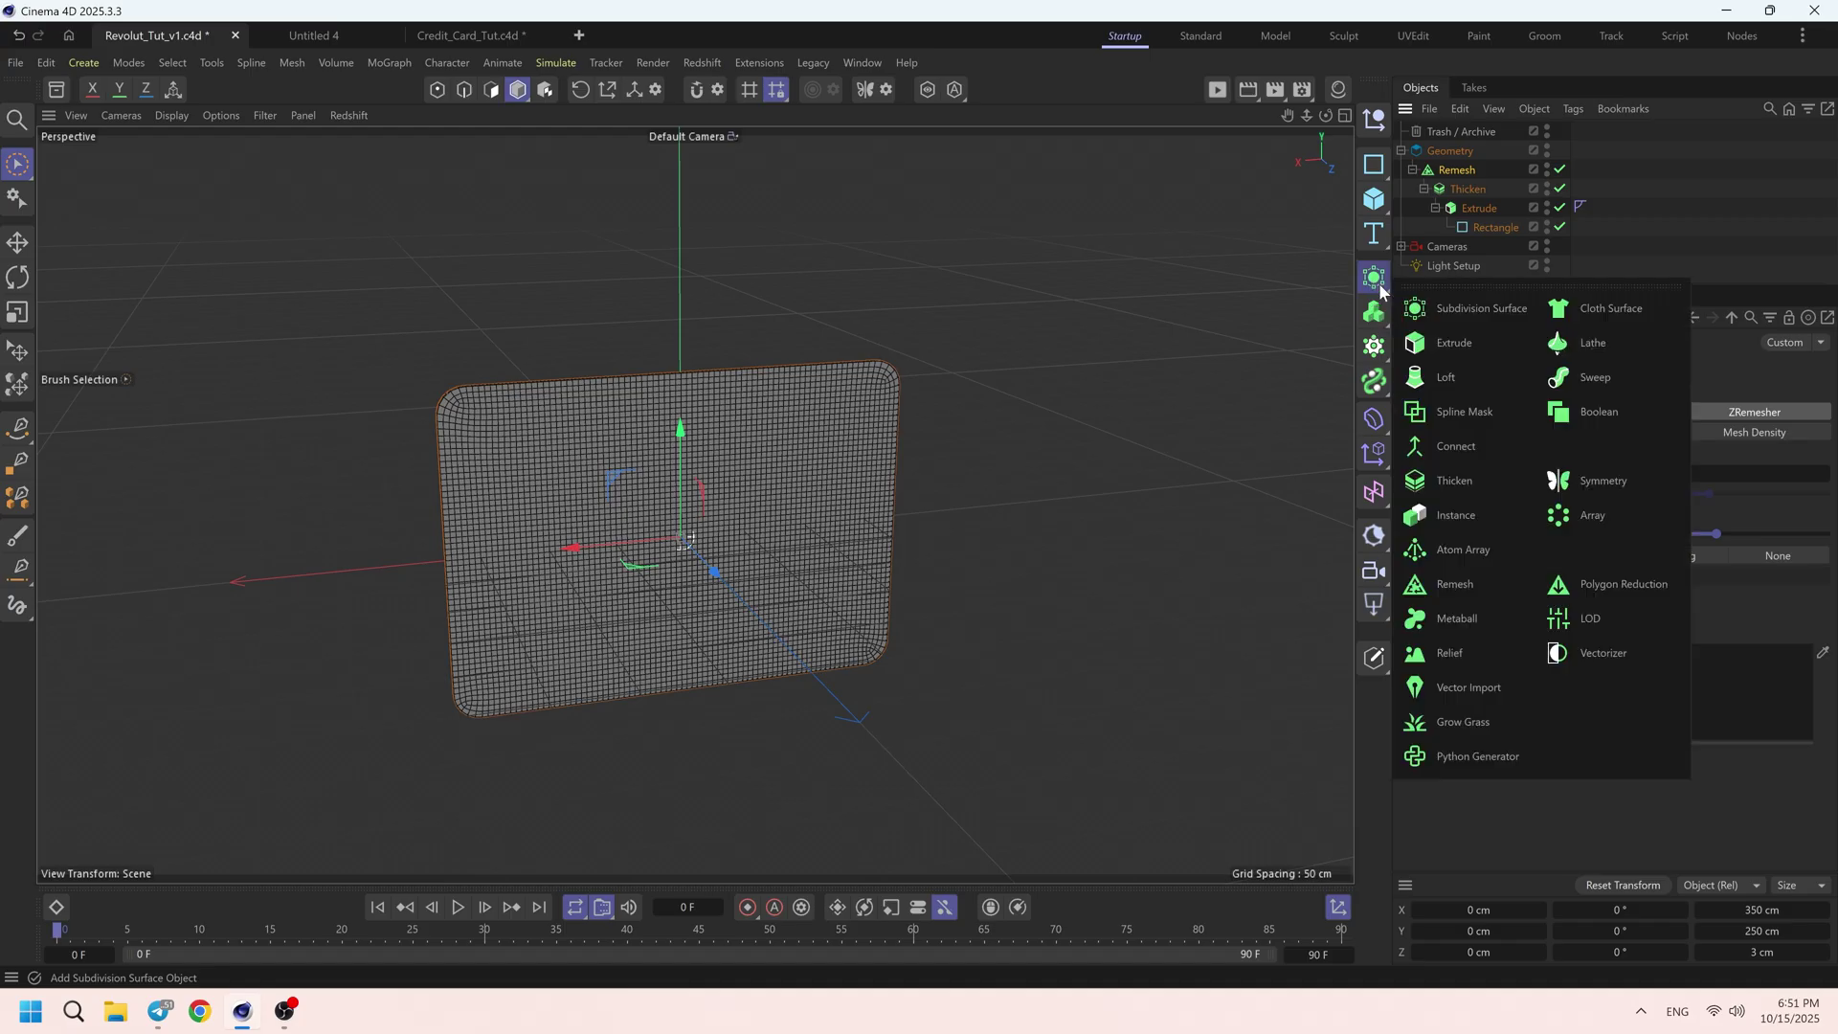
left_click(1456, 446, "alt")
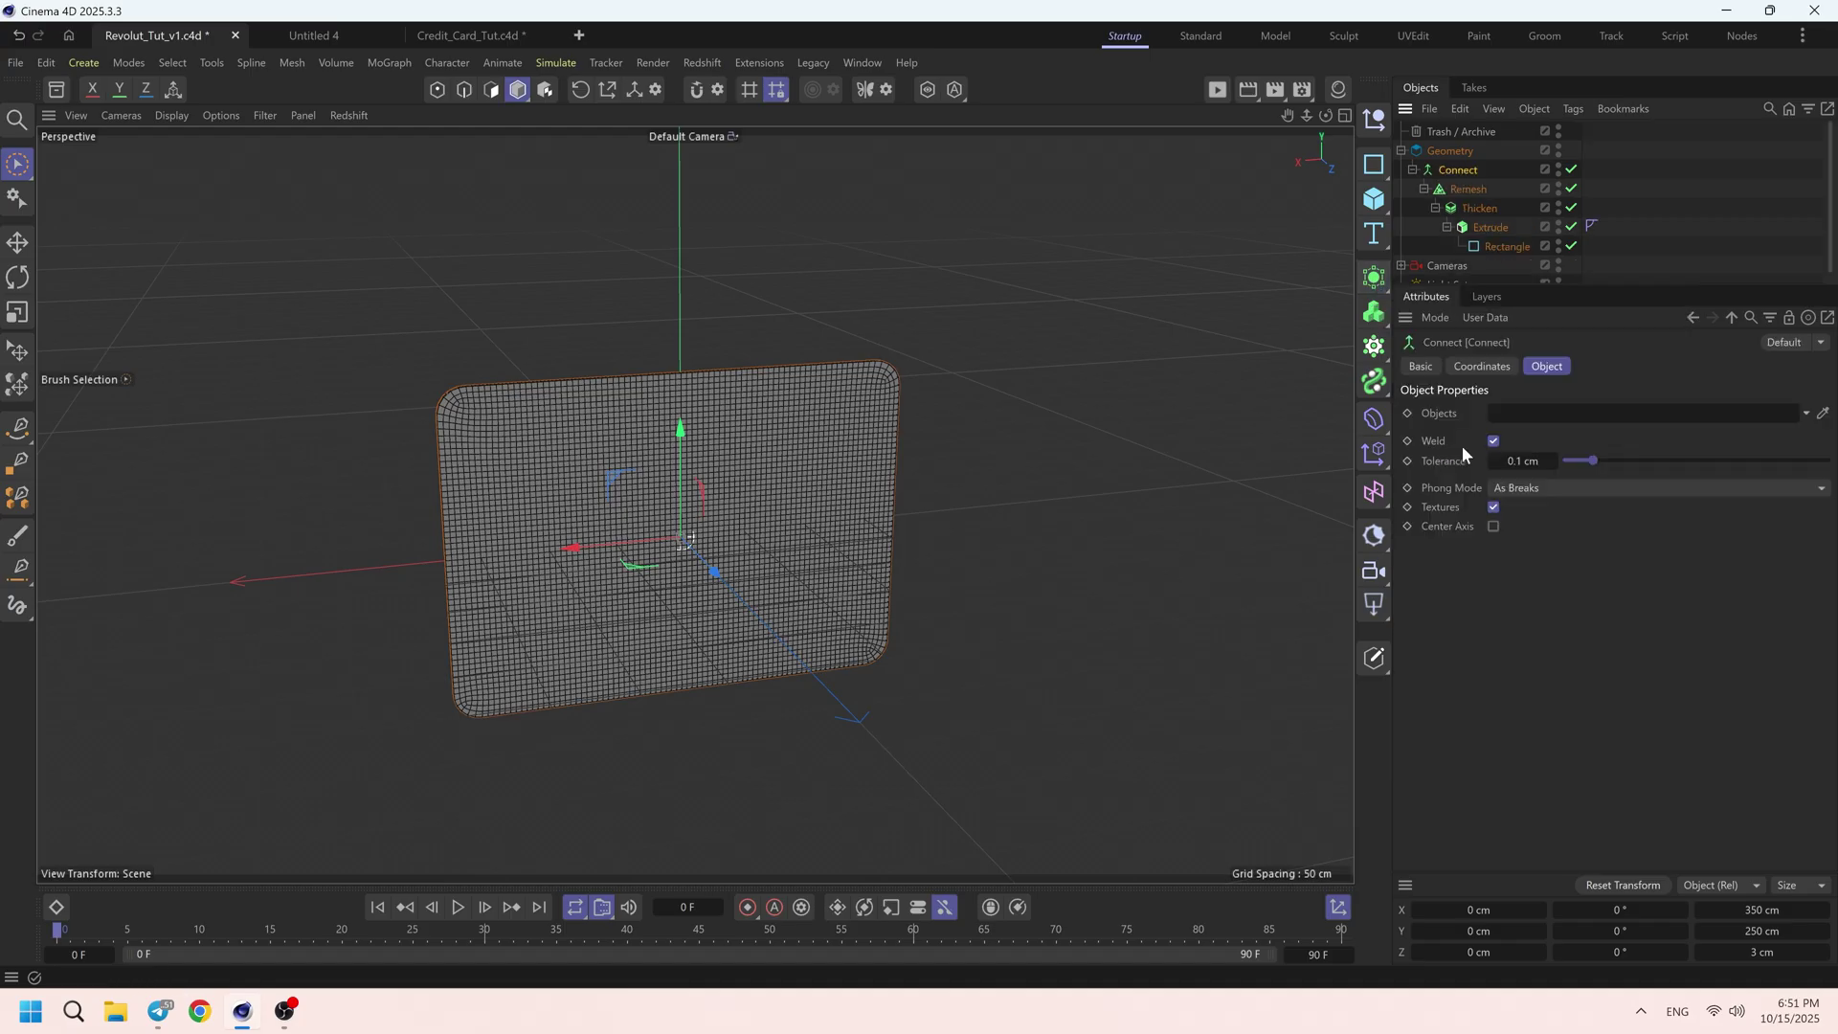
left_click(1623, 199)
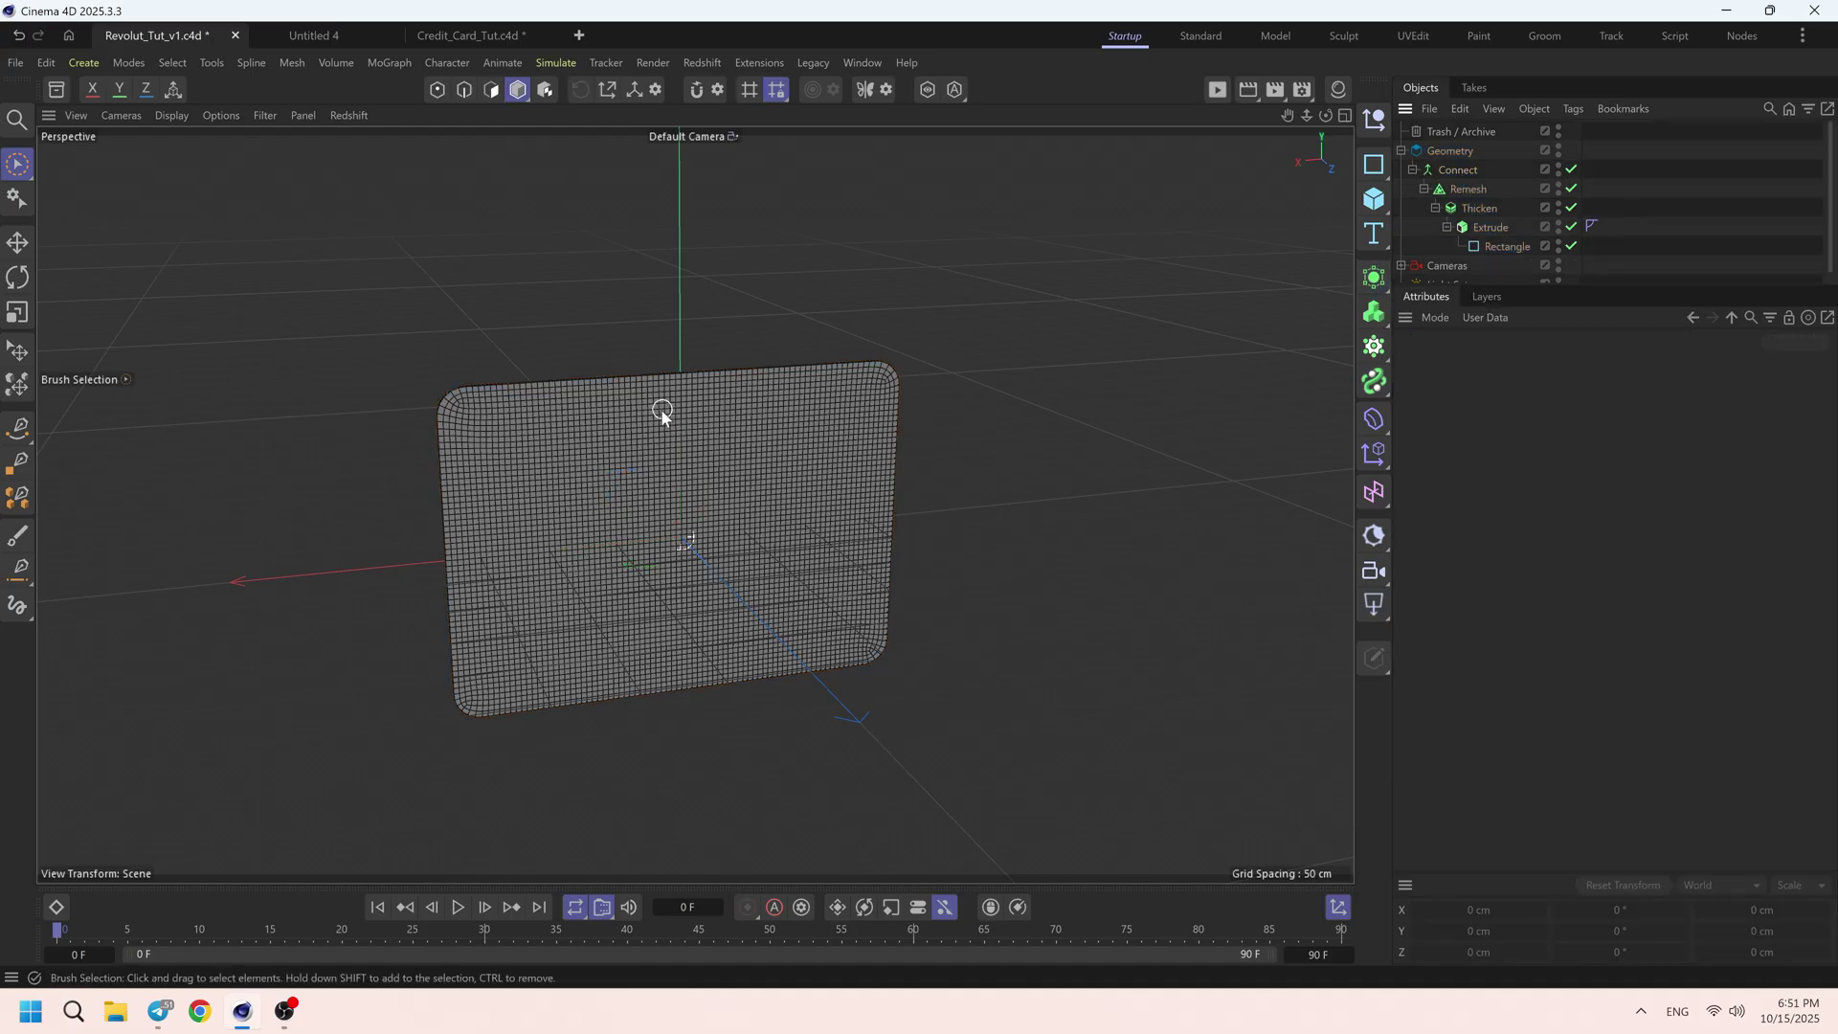
key("ctrl+s")
mouse_move(661, 479)
left_mouse_down("alt")
mouse_move(660, 521)
mouse_move(653, 493)
left_mouse_up("alt")
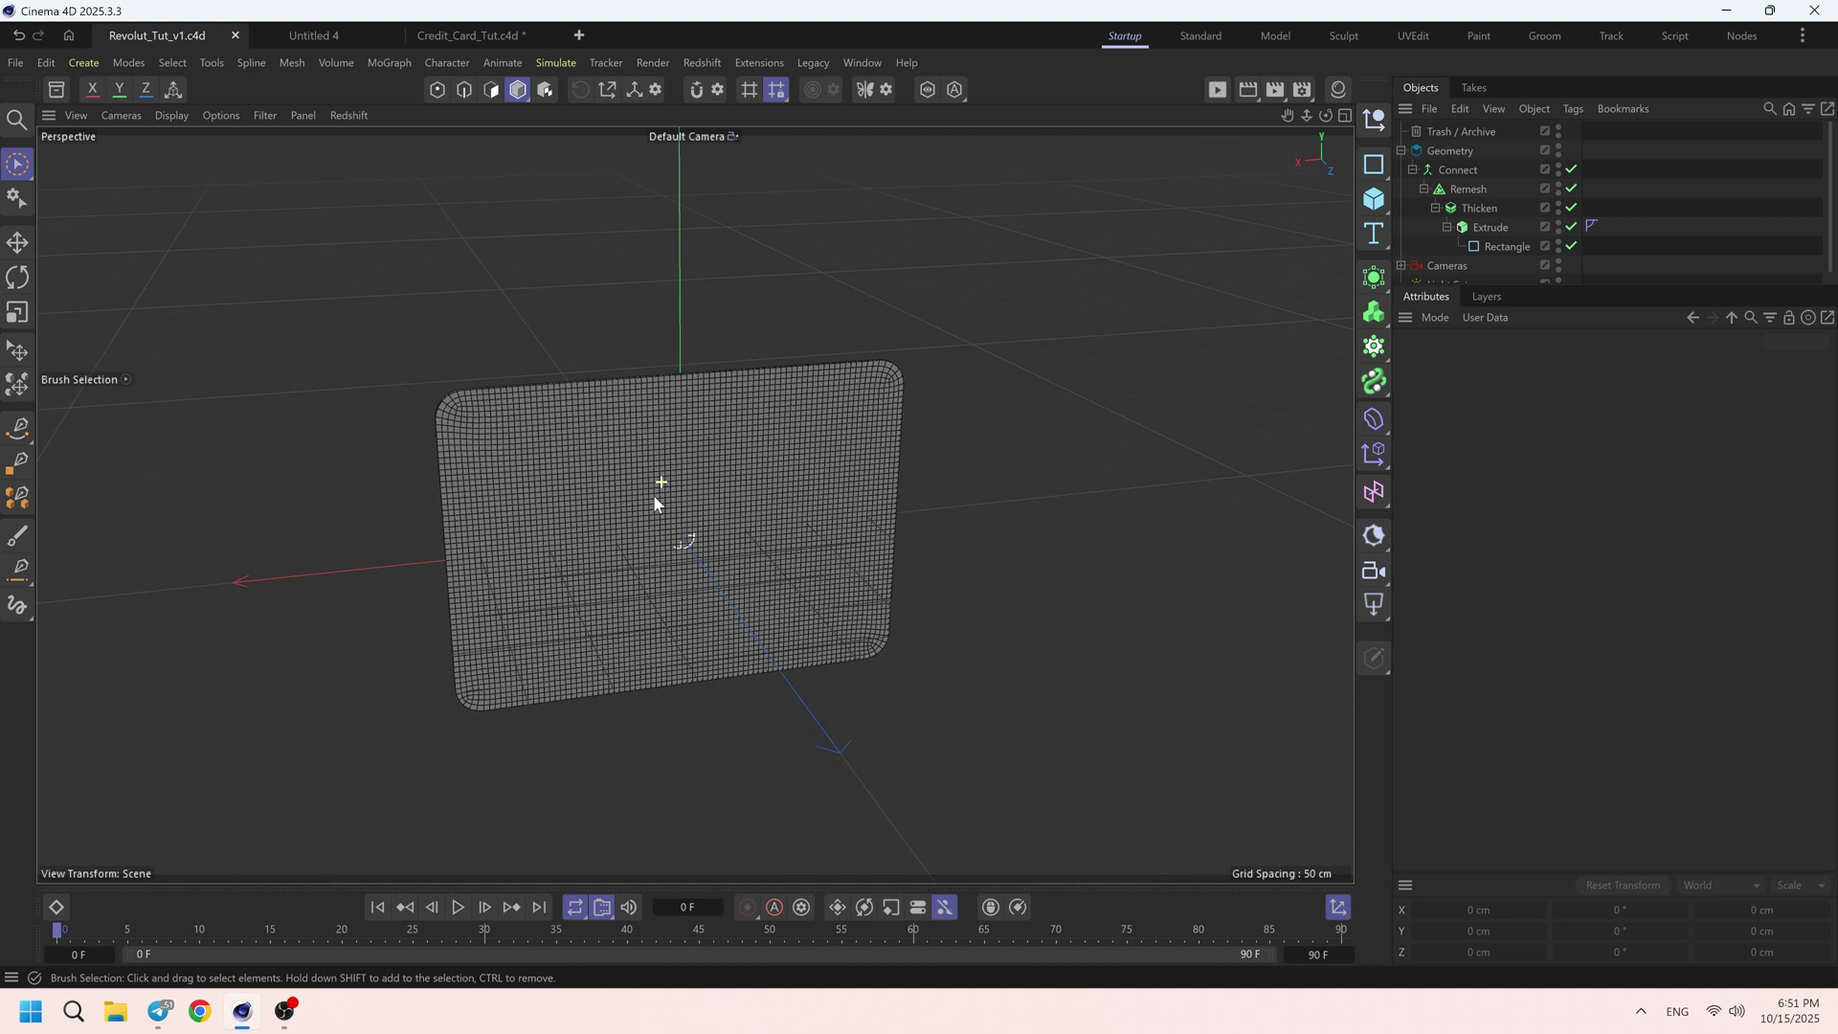
- Add a Vertex Map tag driven by a Spherical Field to the Remesh object, and disable the Connect generator
left_click(1474, 187)
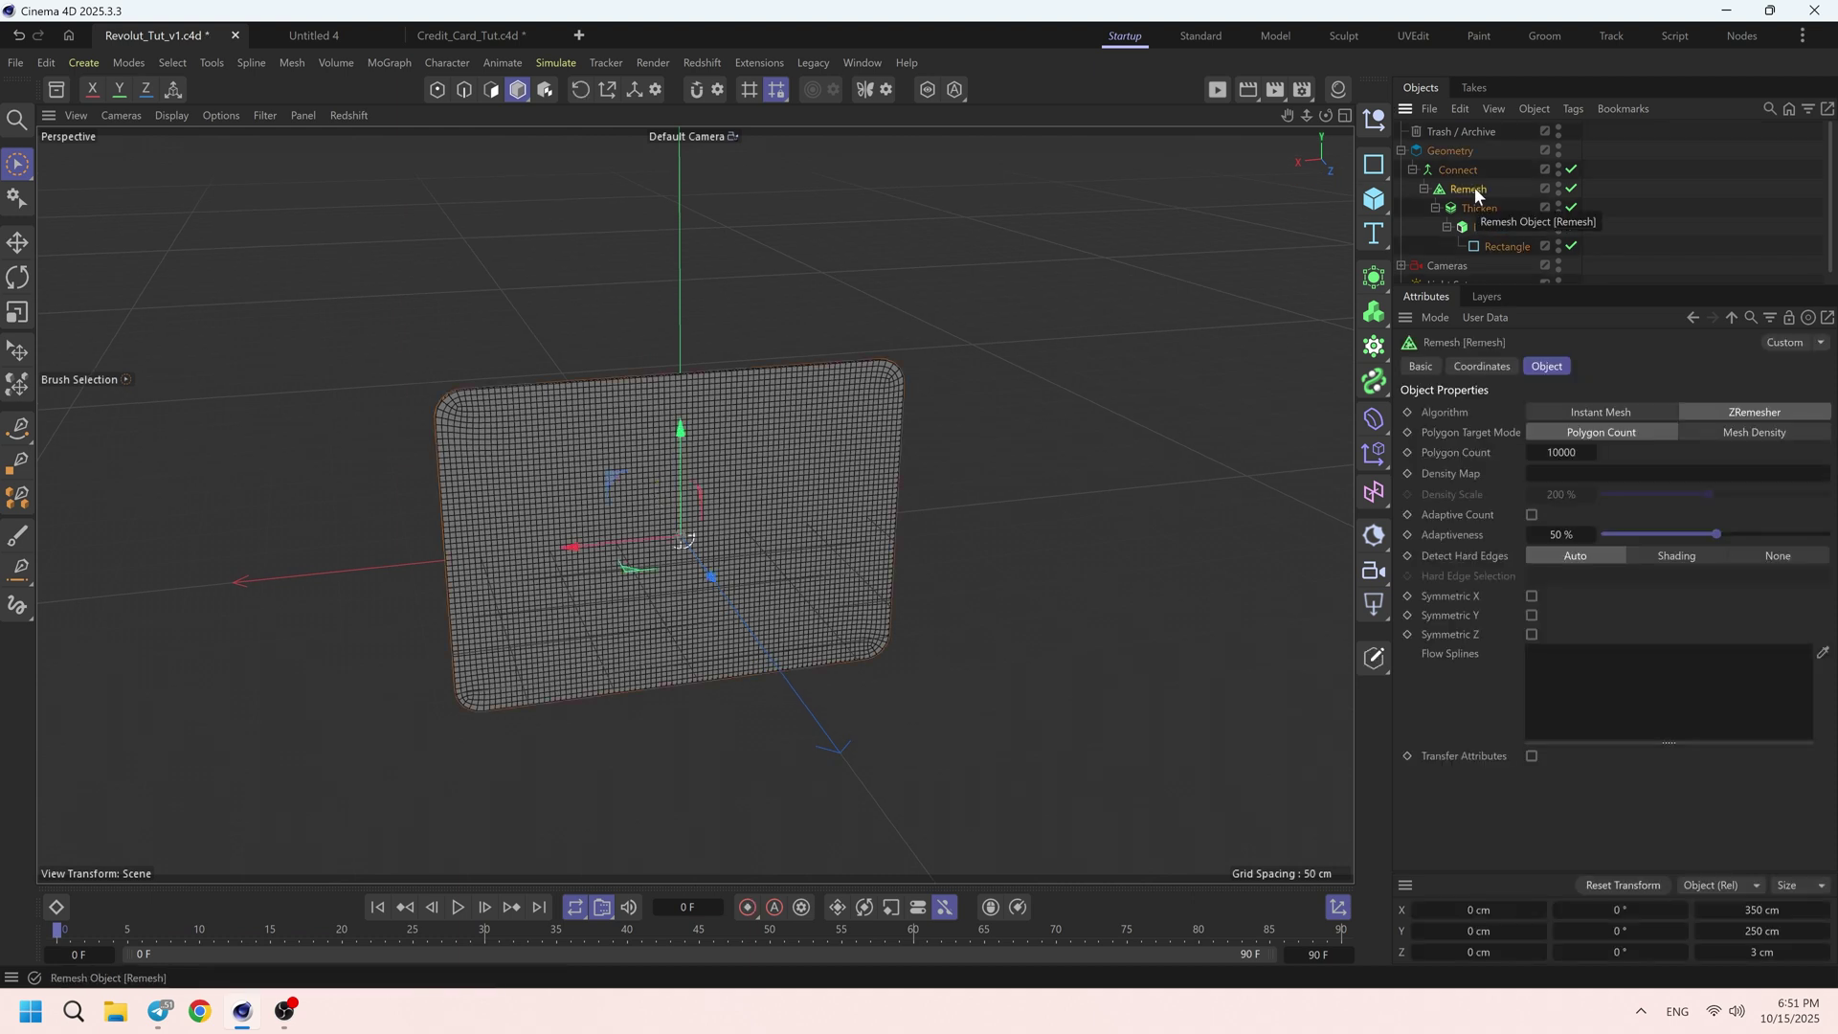
key("shift+c")
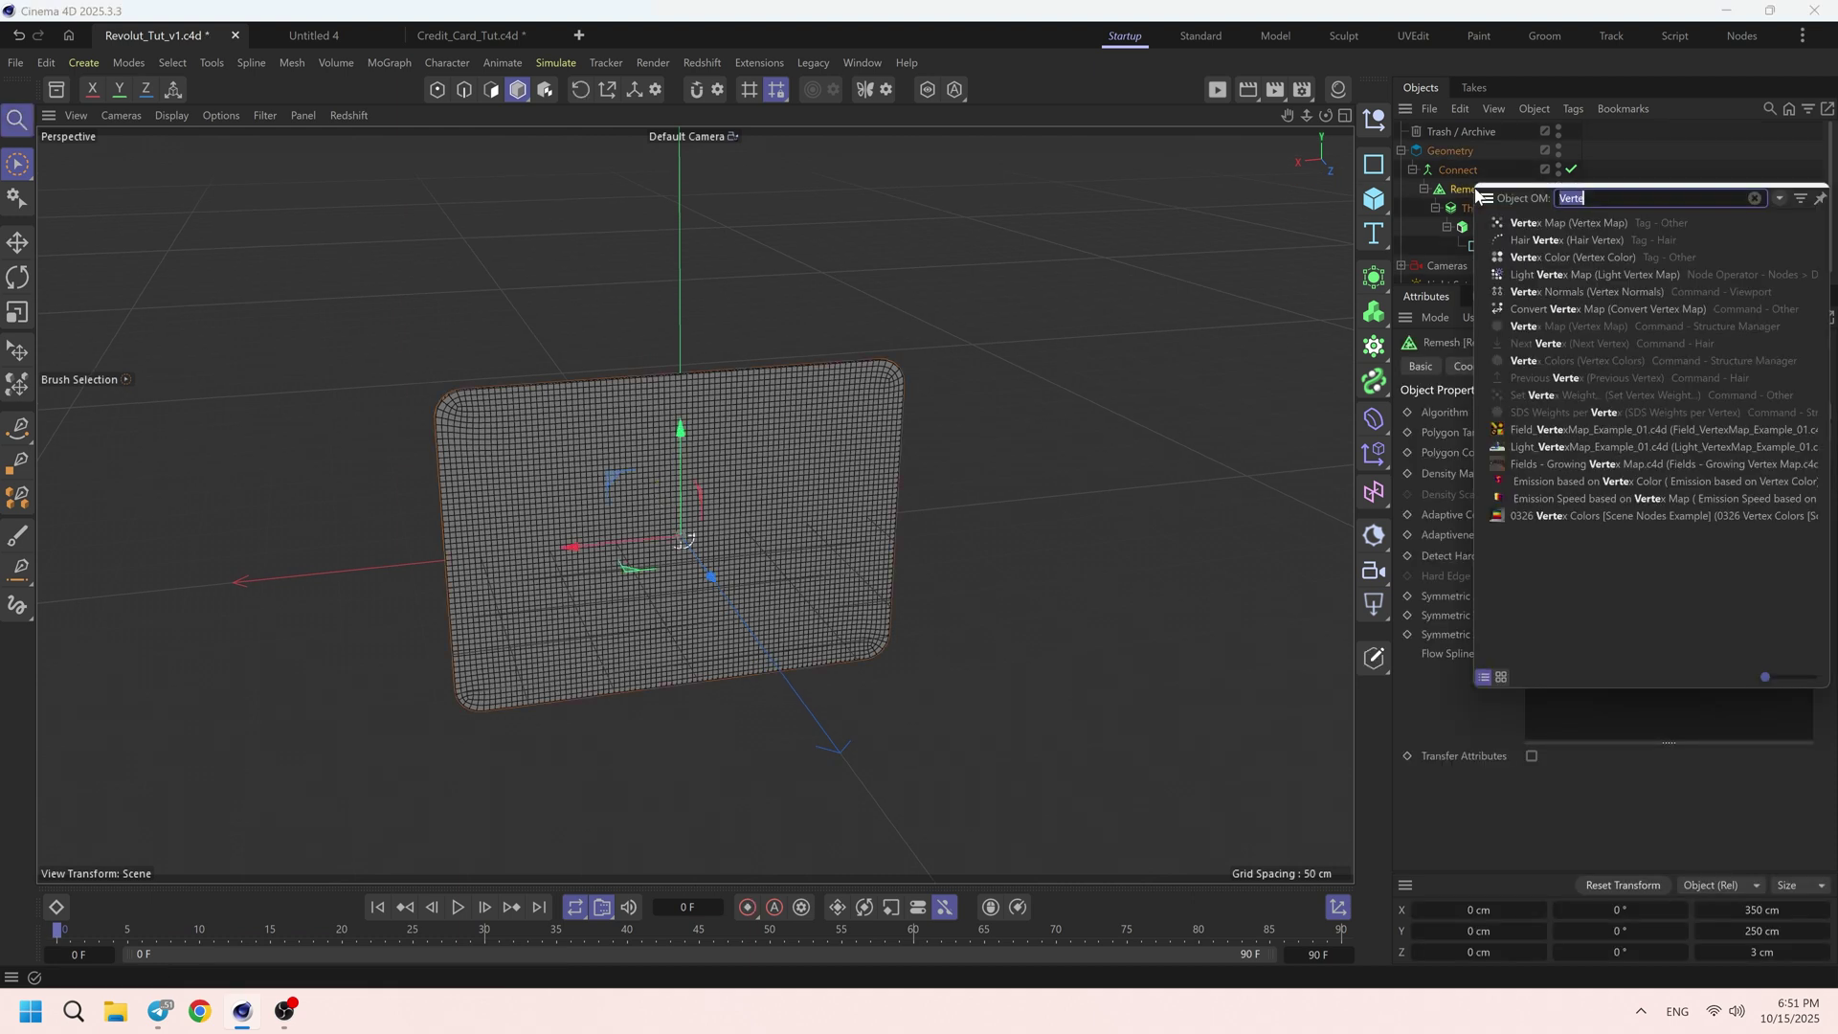
left_click(1528, 219)
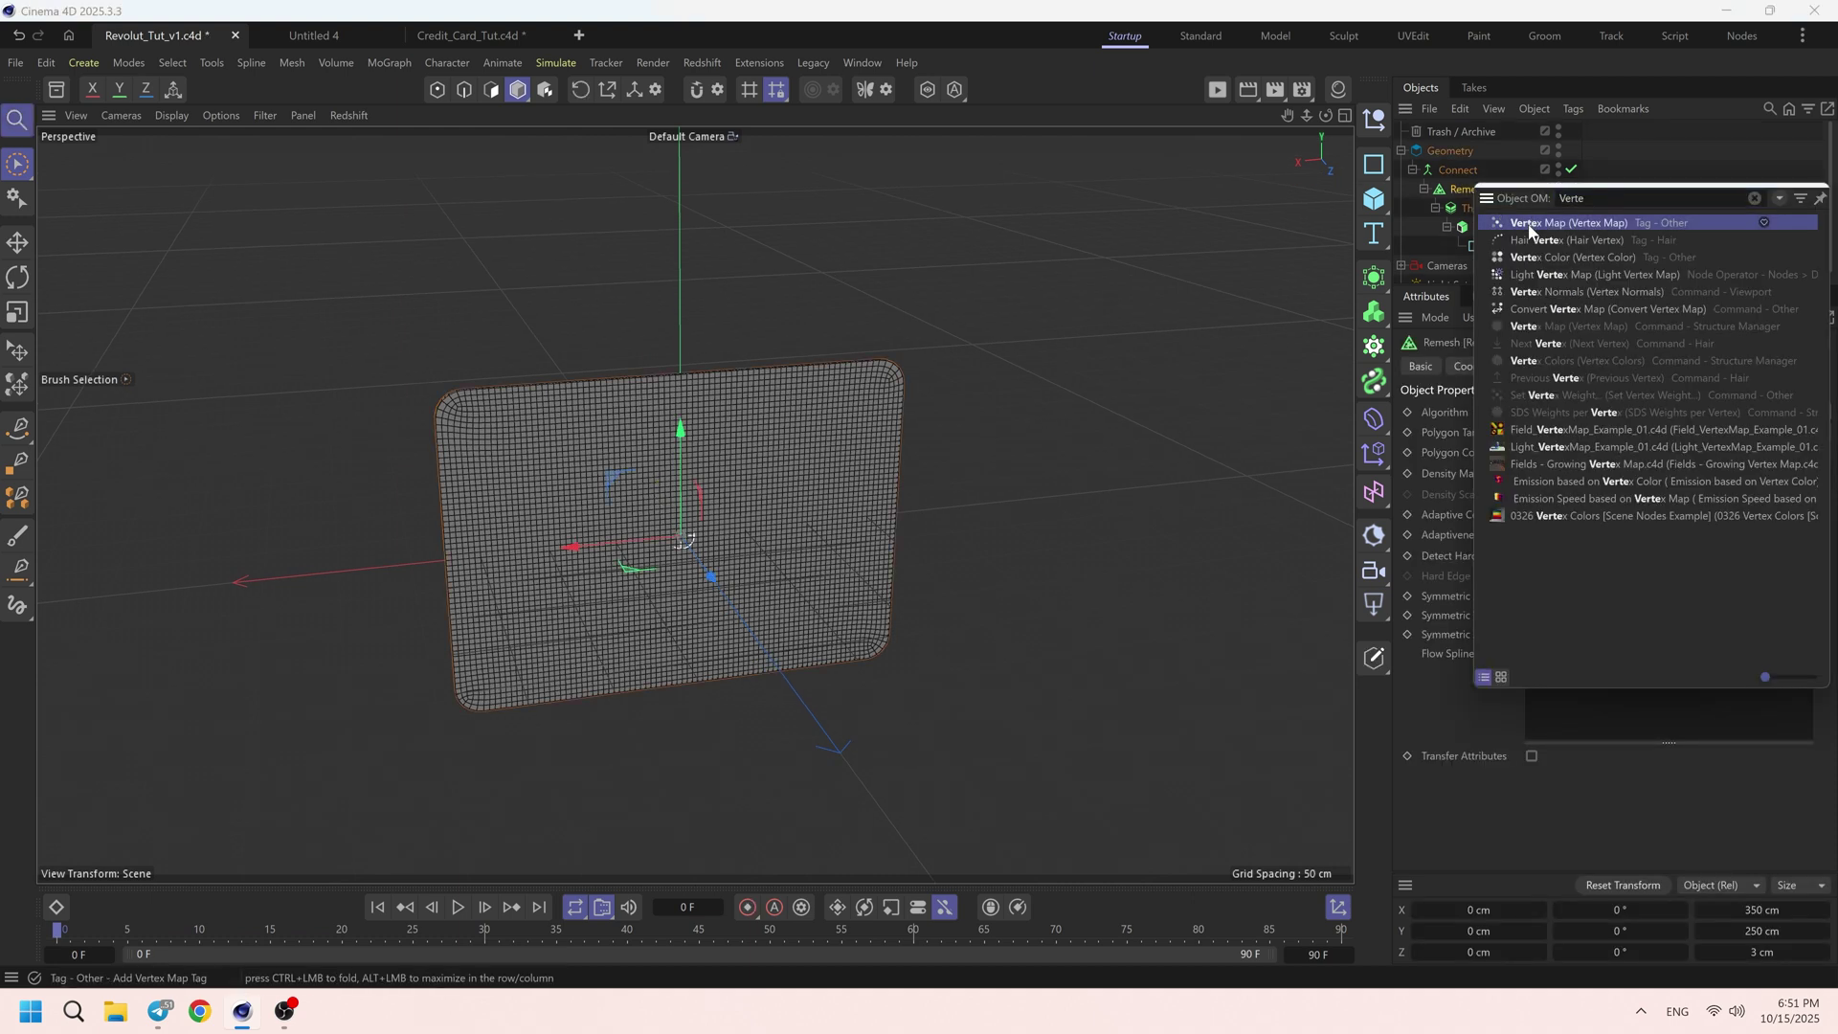
left_click(1529, 230)
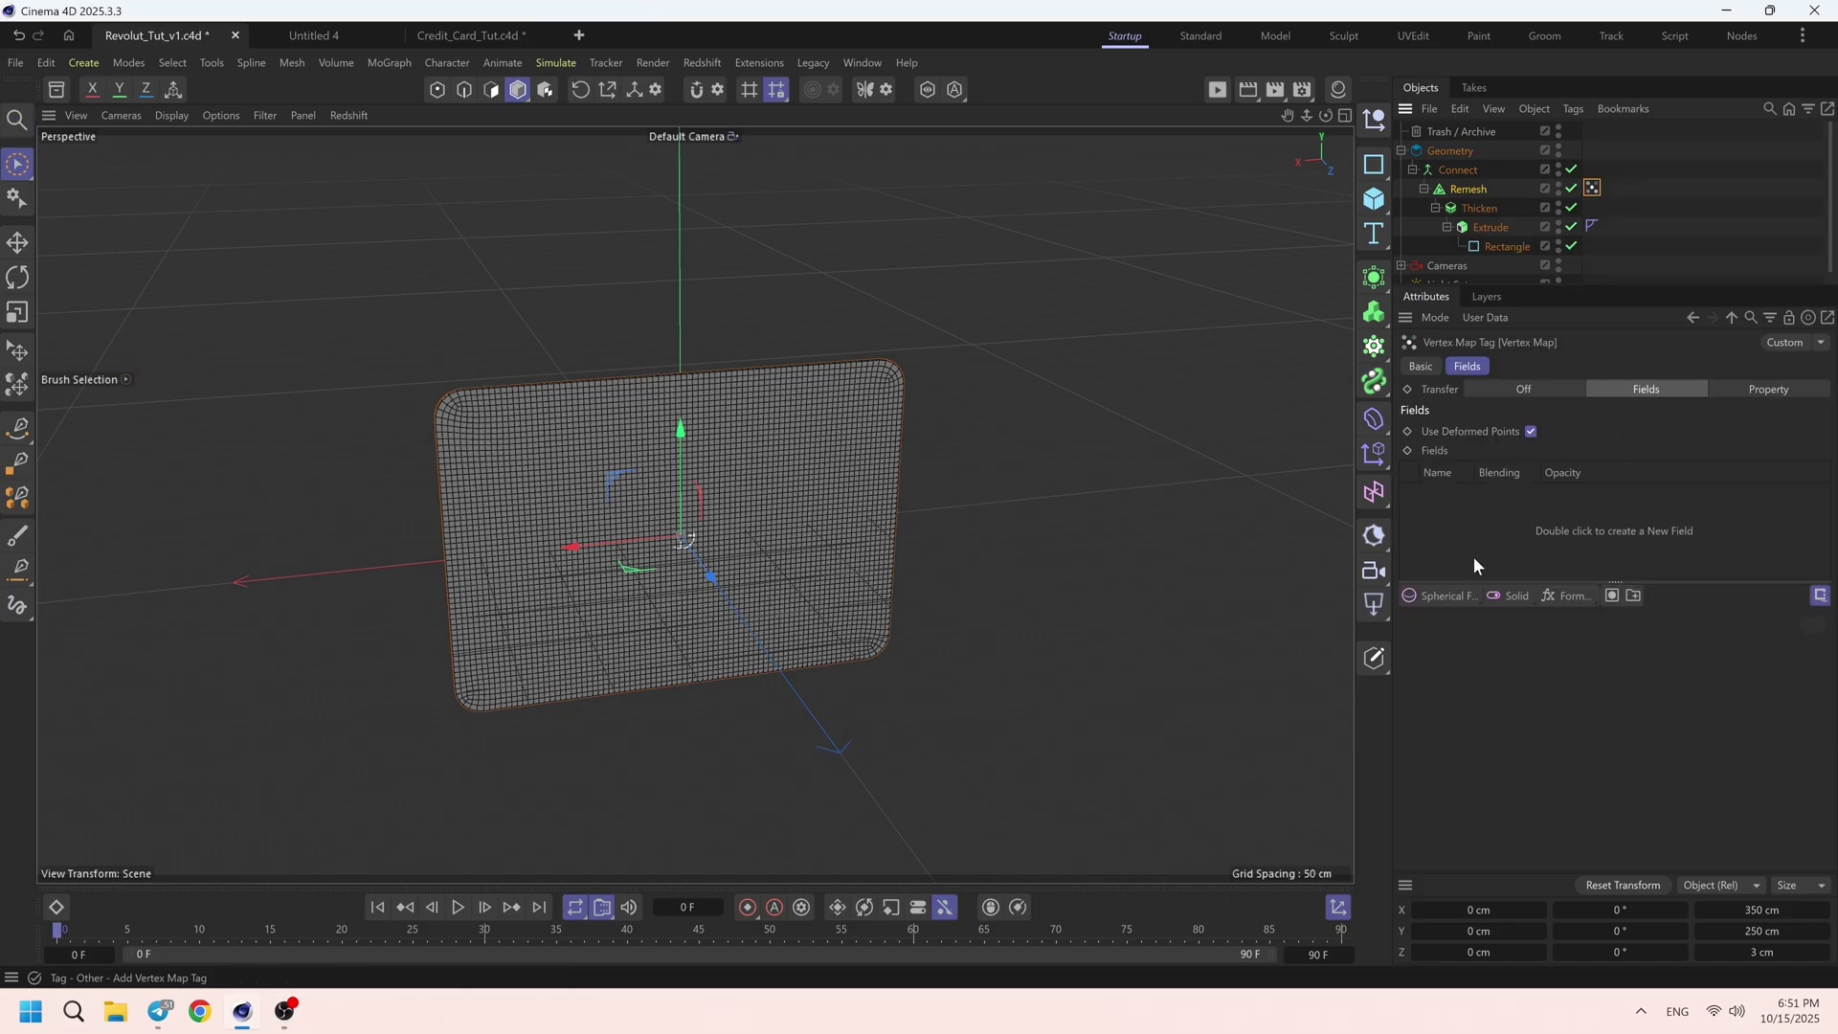
left_click(1447, 595)
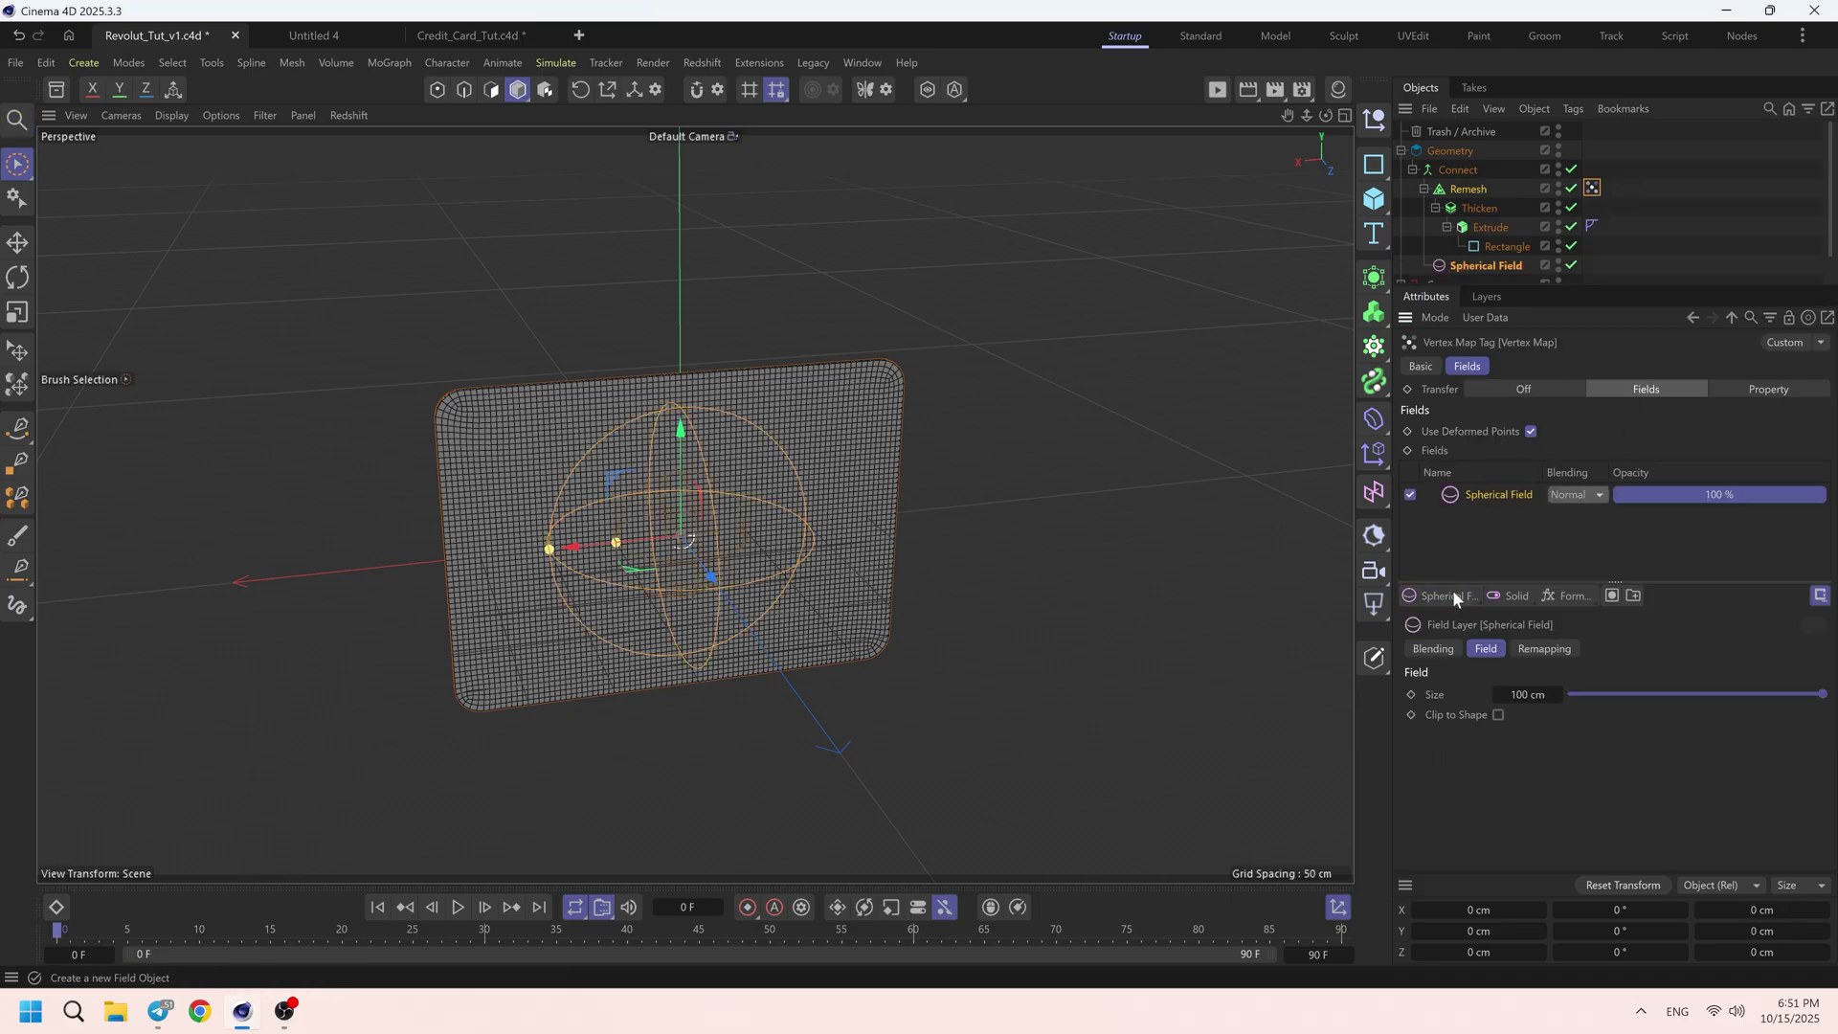
left_click(1571, 169)
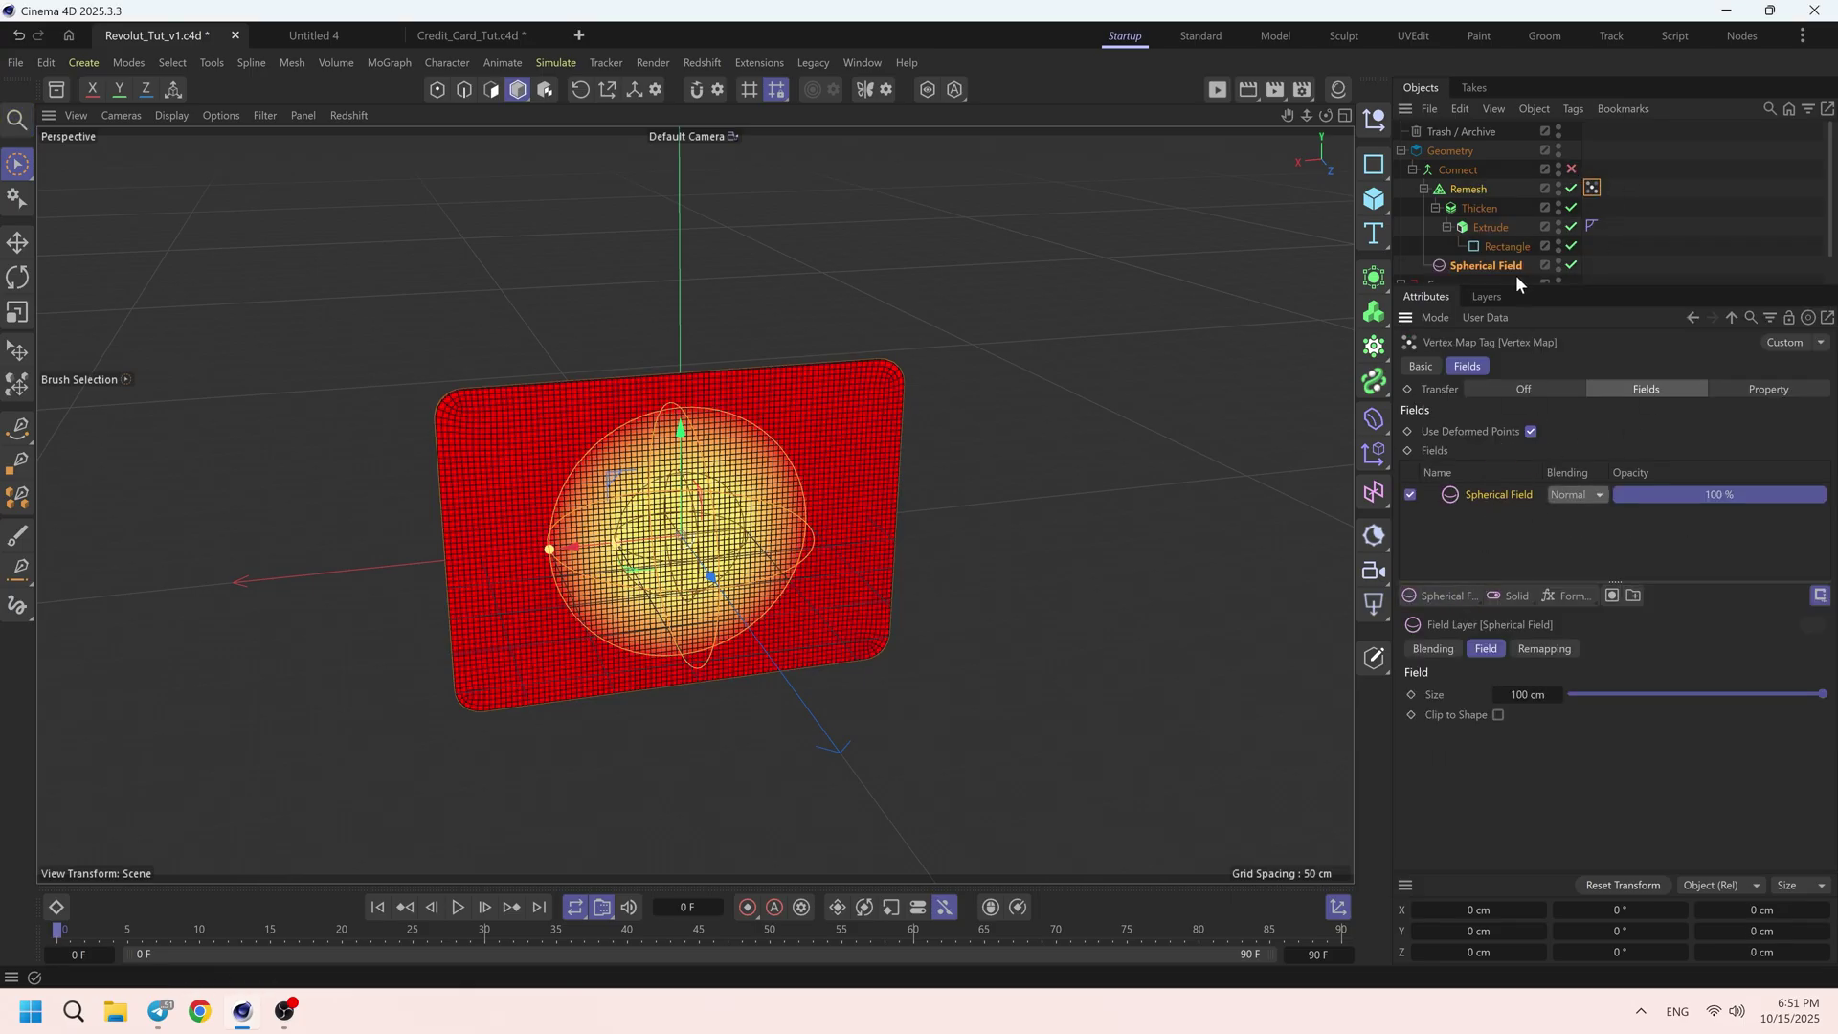
- Rename the Spherical Field as Source and move it out of the Connect generator, placing it above Connect in the Geometry group
double_click(1478, 265)
type("Sou")
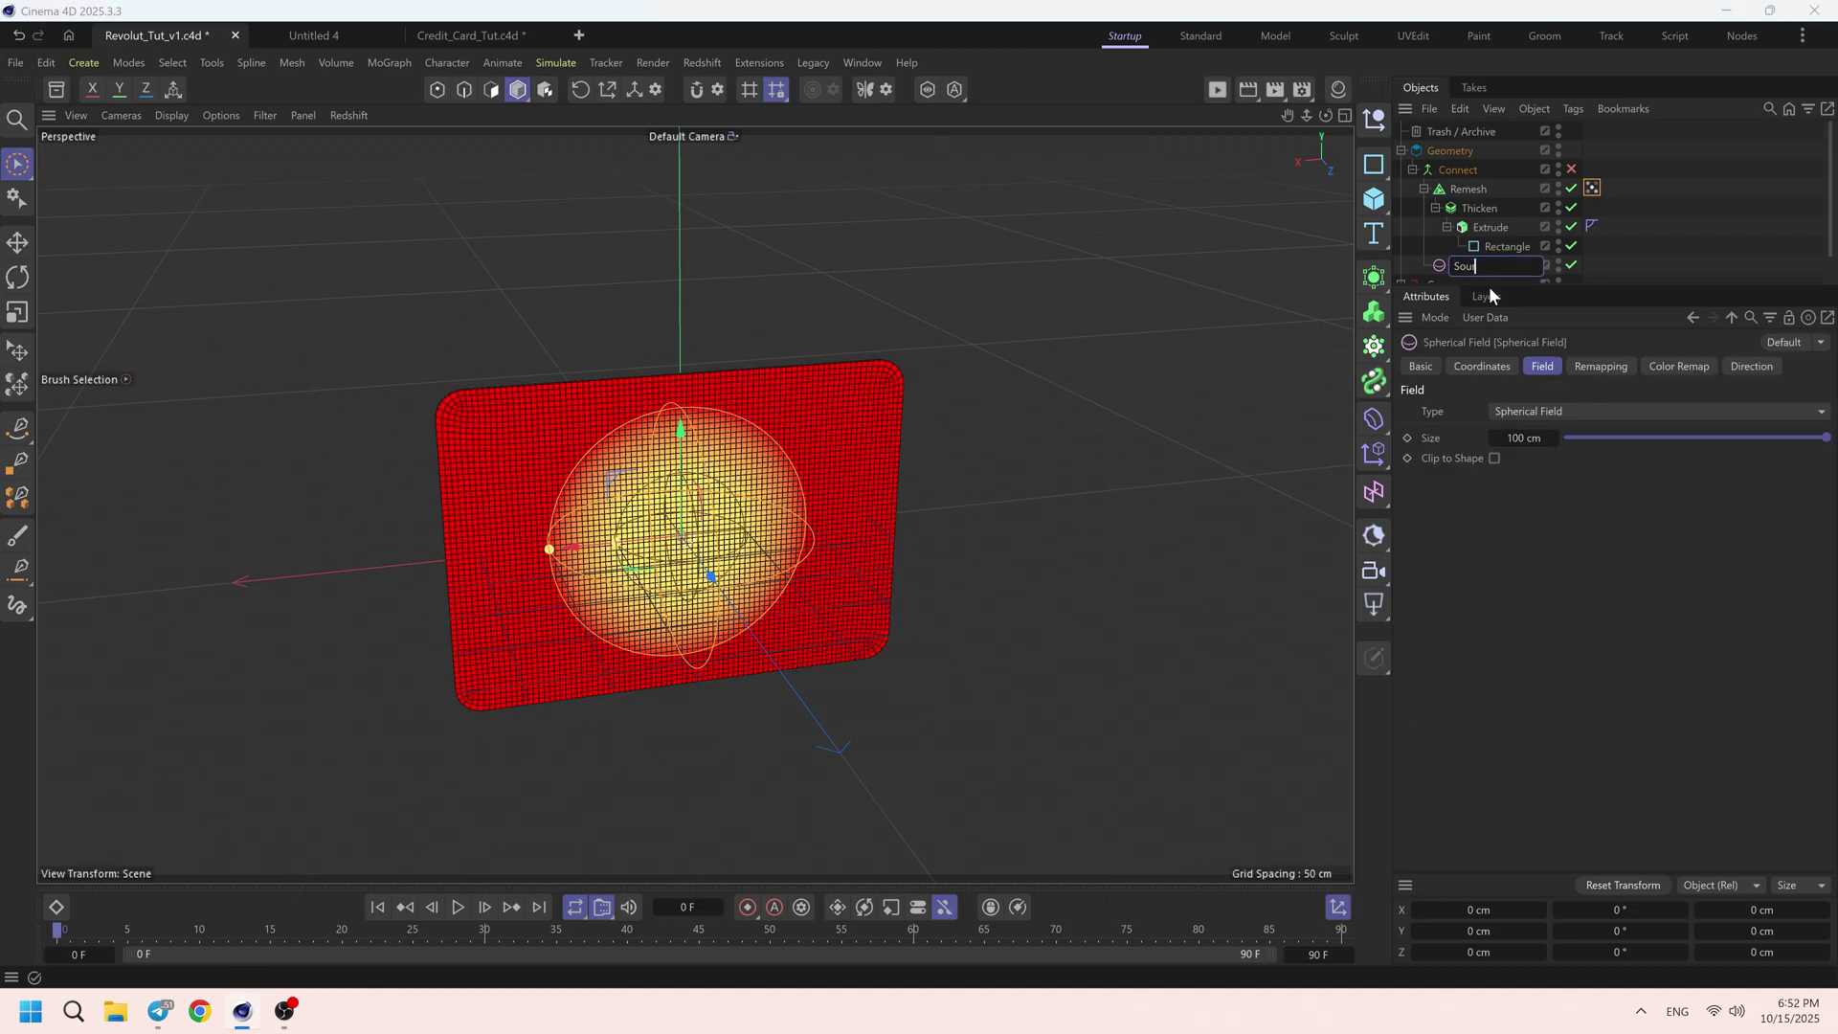
type("rce")
key("Return")
left_click(1423, 188)
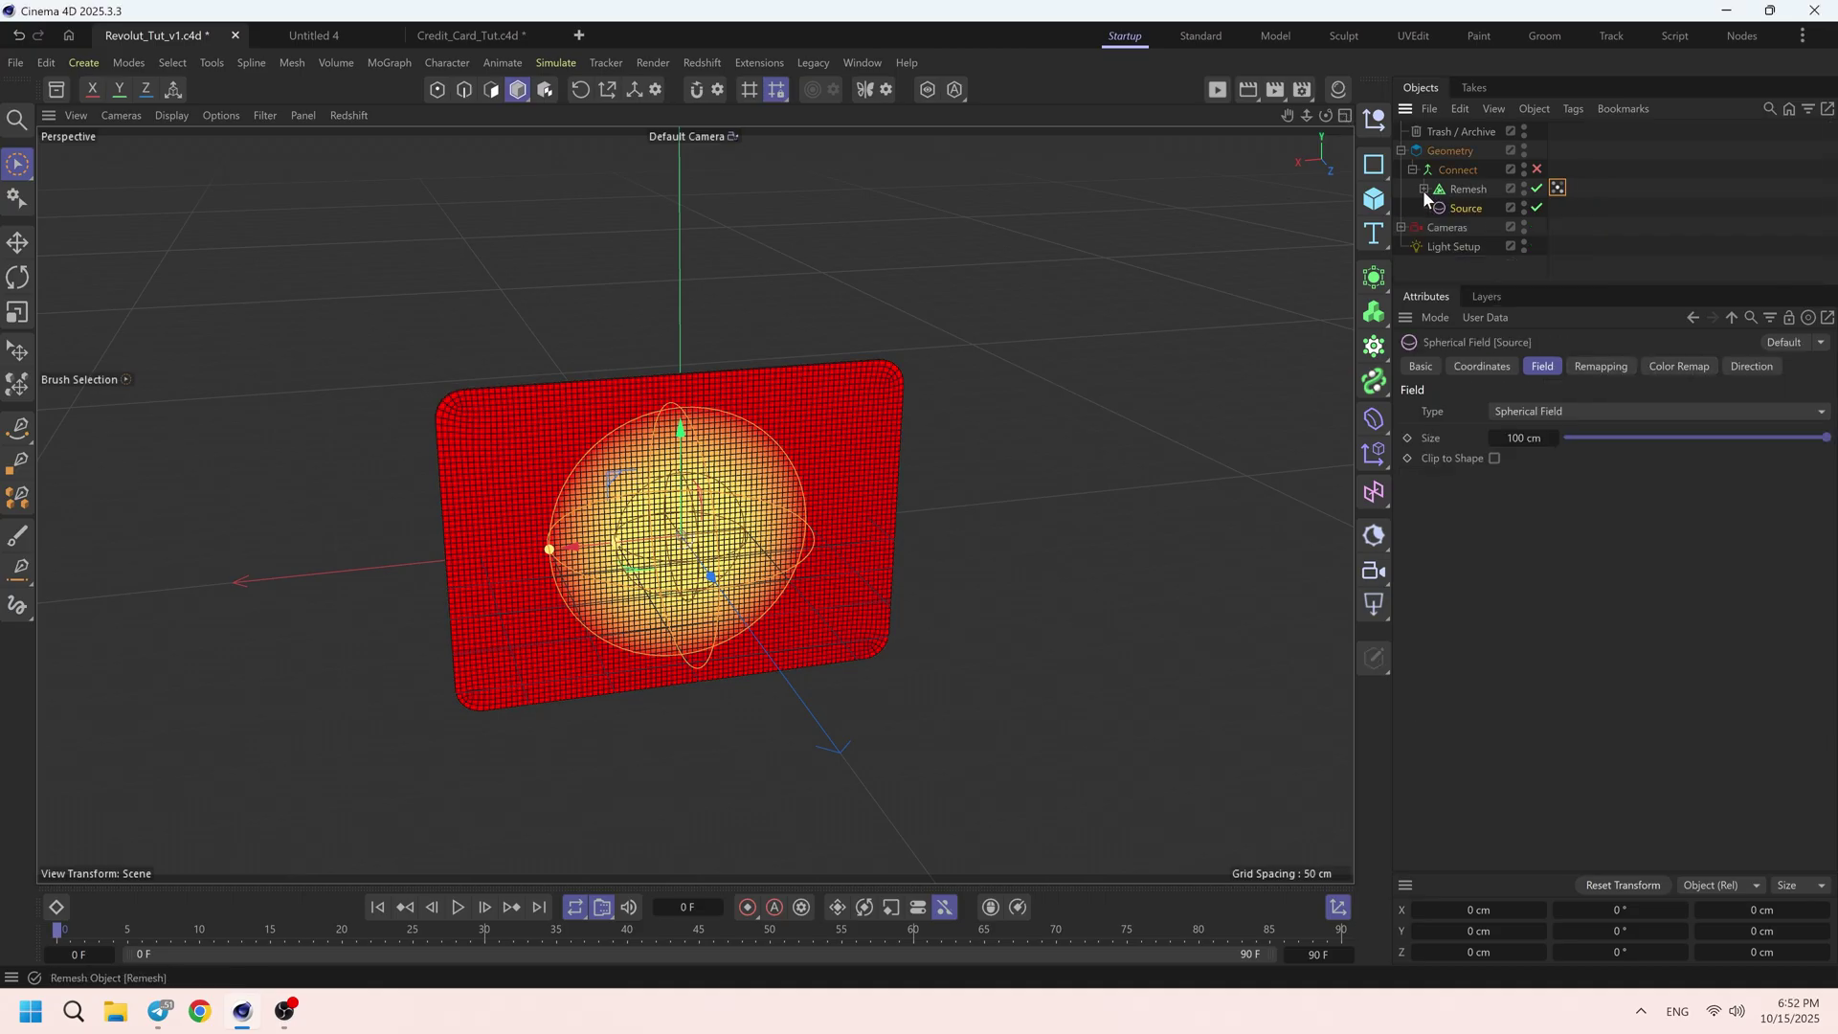
left_click_drag(1441, 206, 1434, 159)
left_click_drag(1443, 168, 1451, 198)
- Set the Source field's size to 15 cm through the Remesh object's Vertex Map tag
left_click(1558, 208)
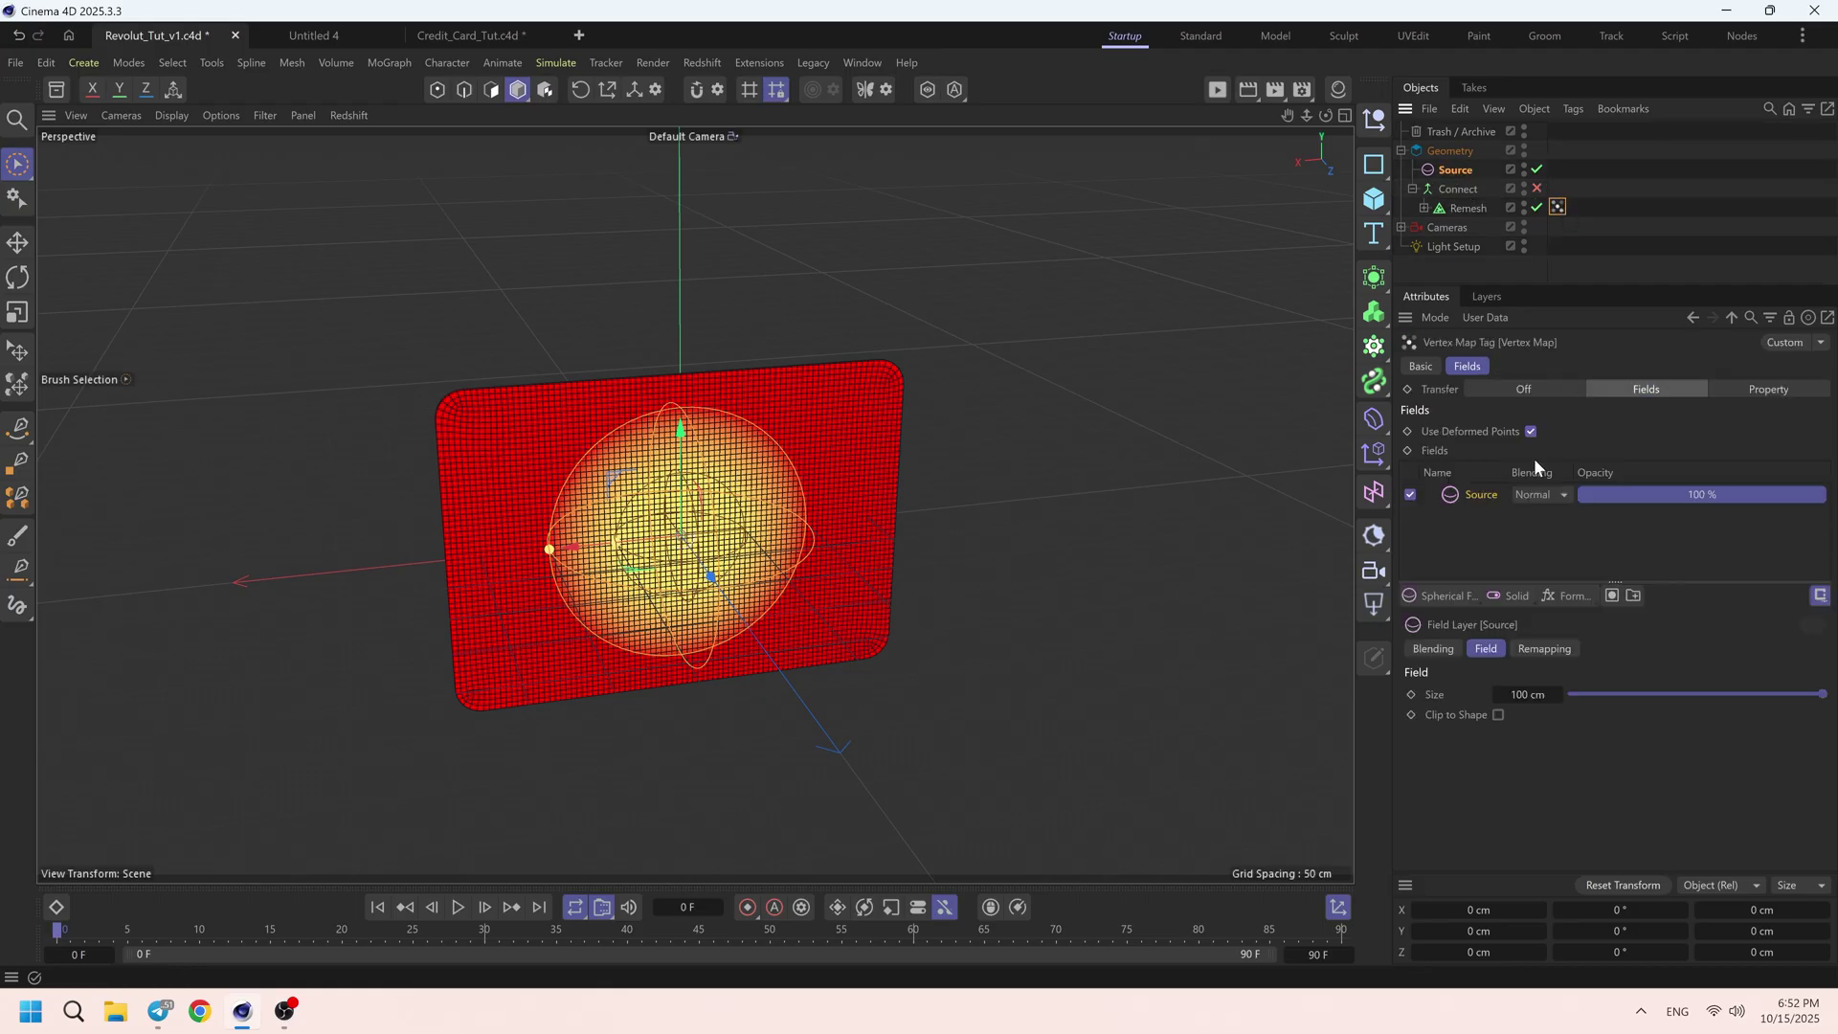
double_click(1535, 692)
type("15")
key("Return")
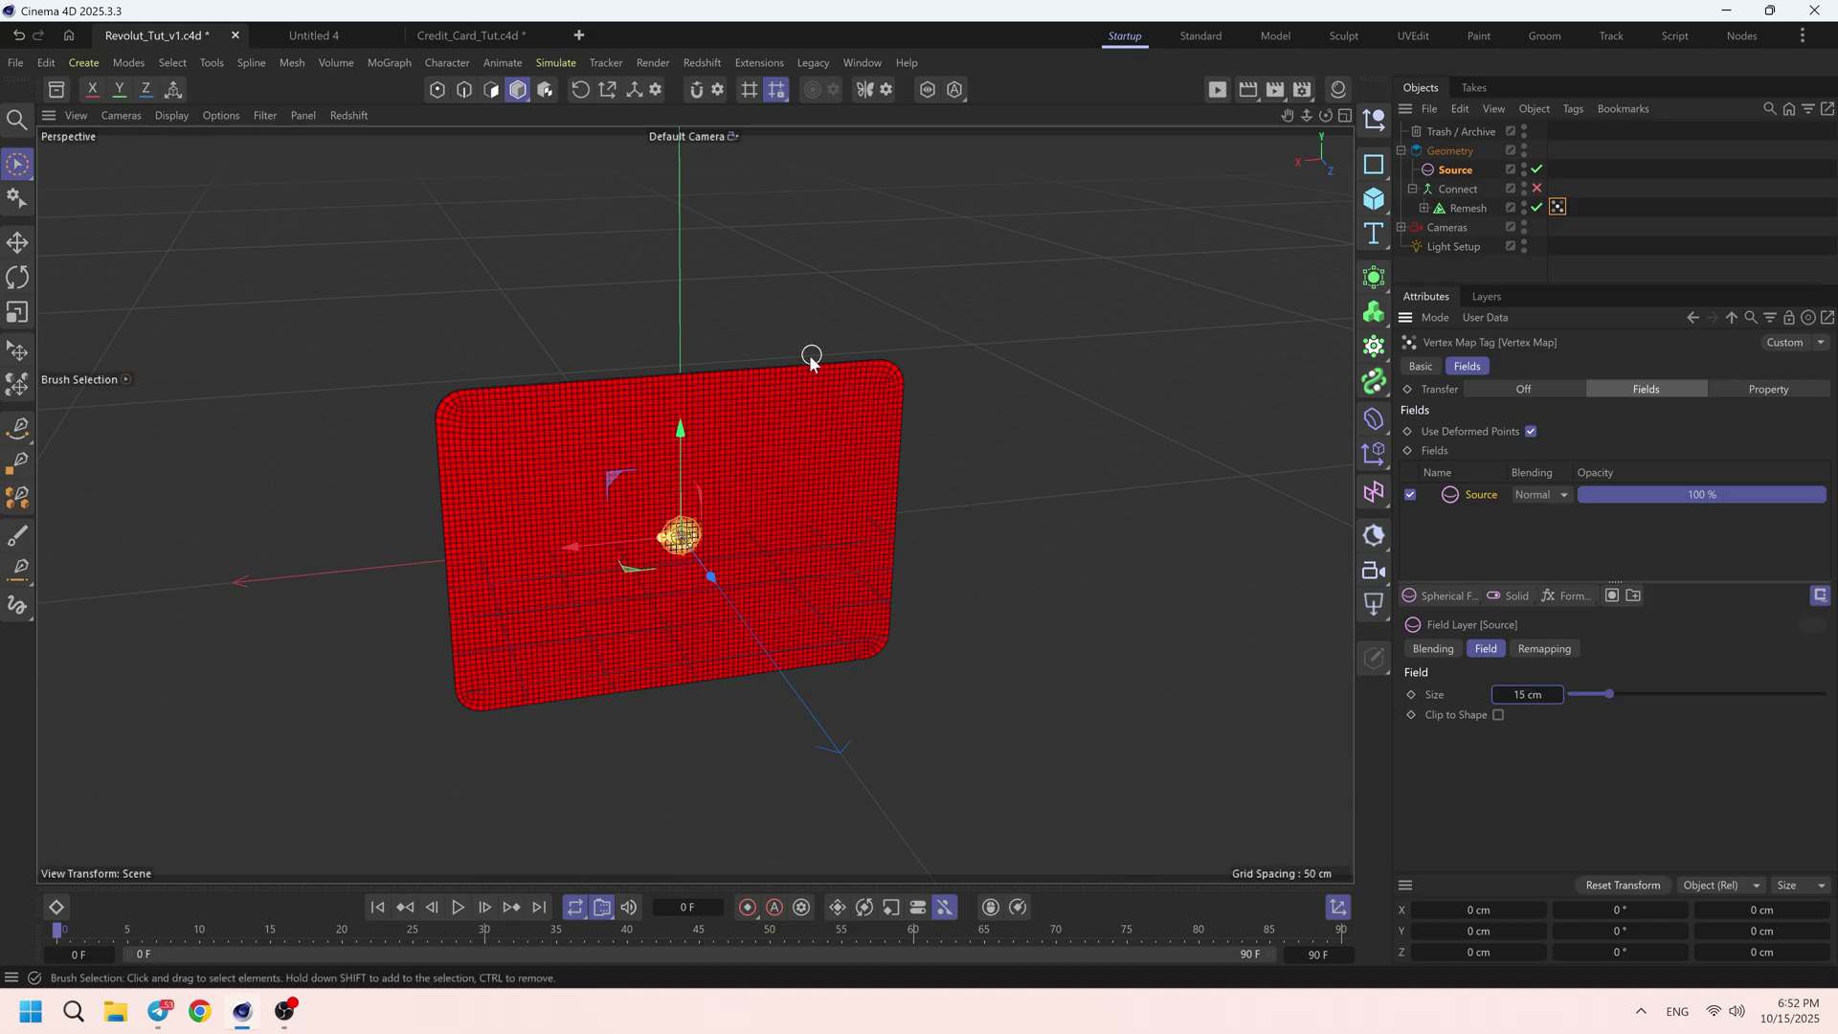
- Position the Source field at the card's upper corner with X at -175 cm and Y at 120 cm
left_click(1459, 170)
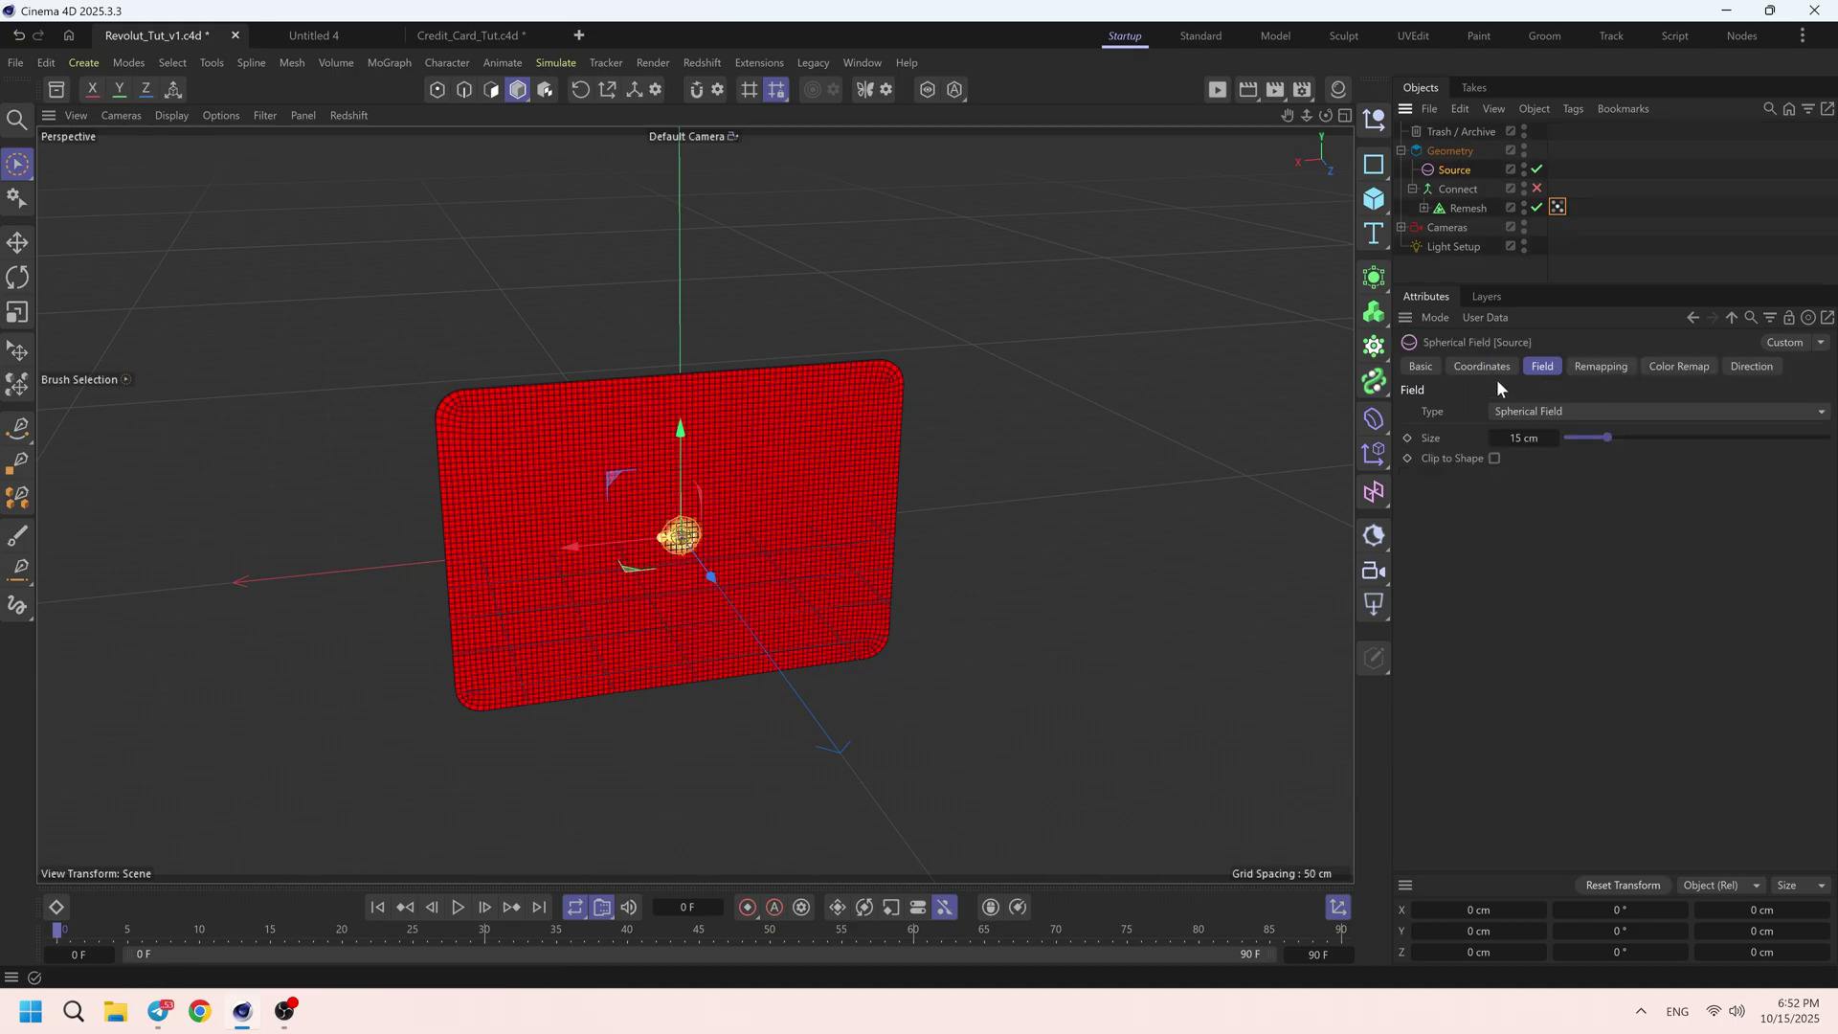
left_click(1492, 365)
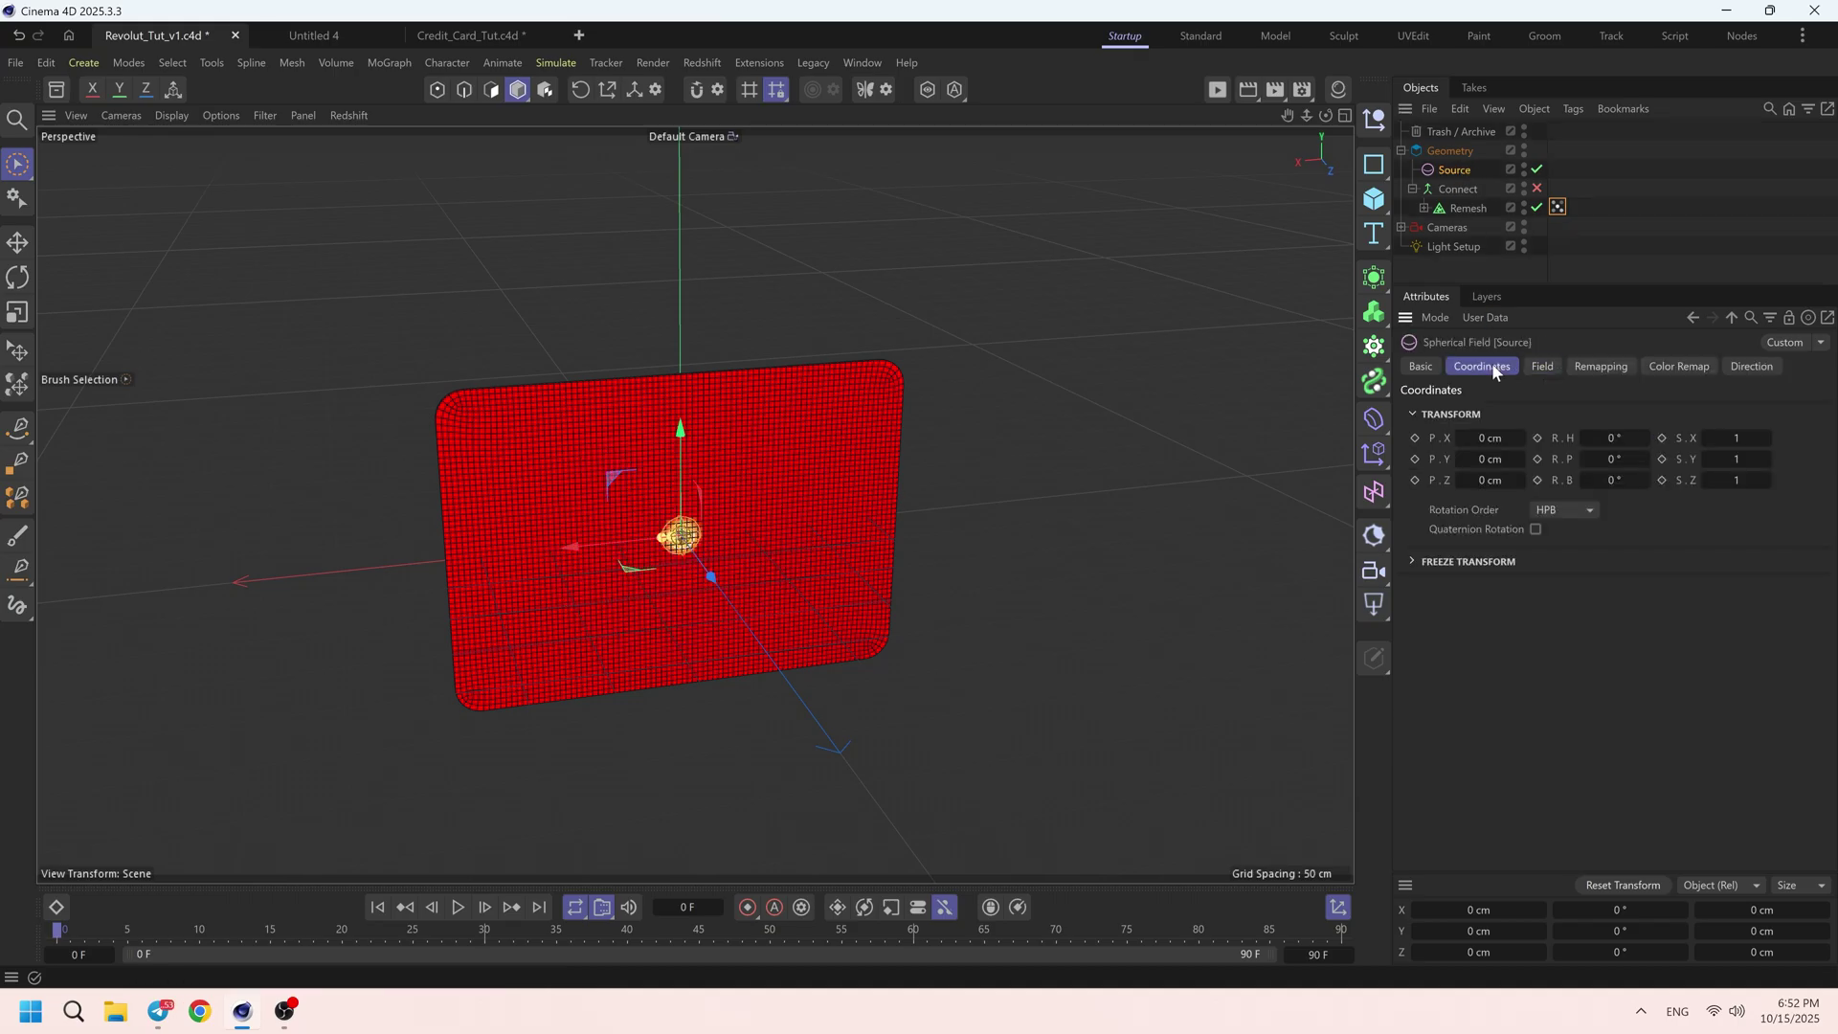
left_click_drag(1483, 437, 1316, 437)
double_click(1493, 439)
type("-175")
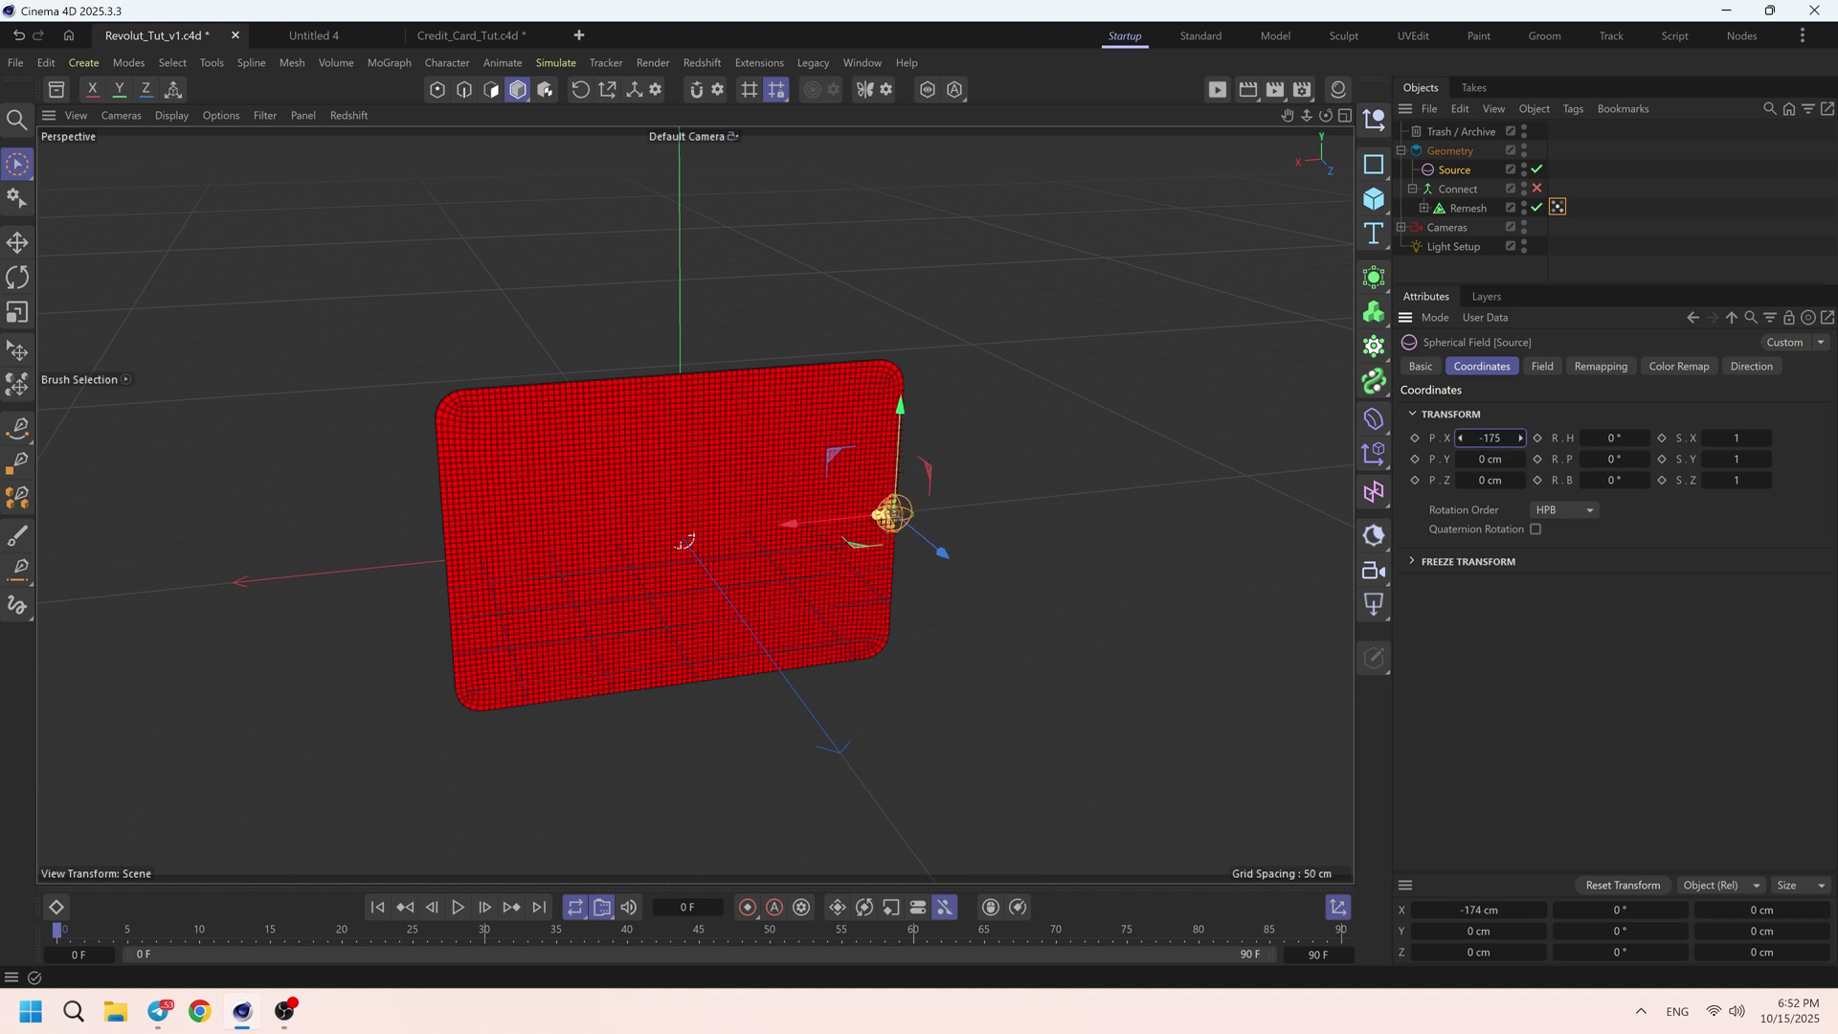
key("Return")
left_click_drag(1489, 459, 1606, 460)
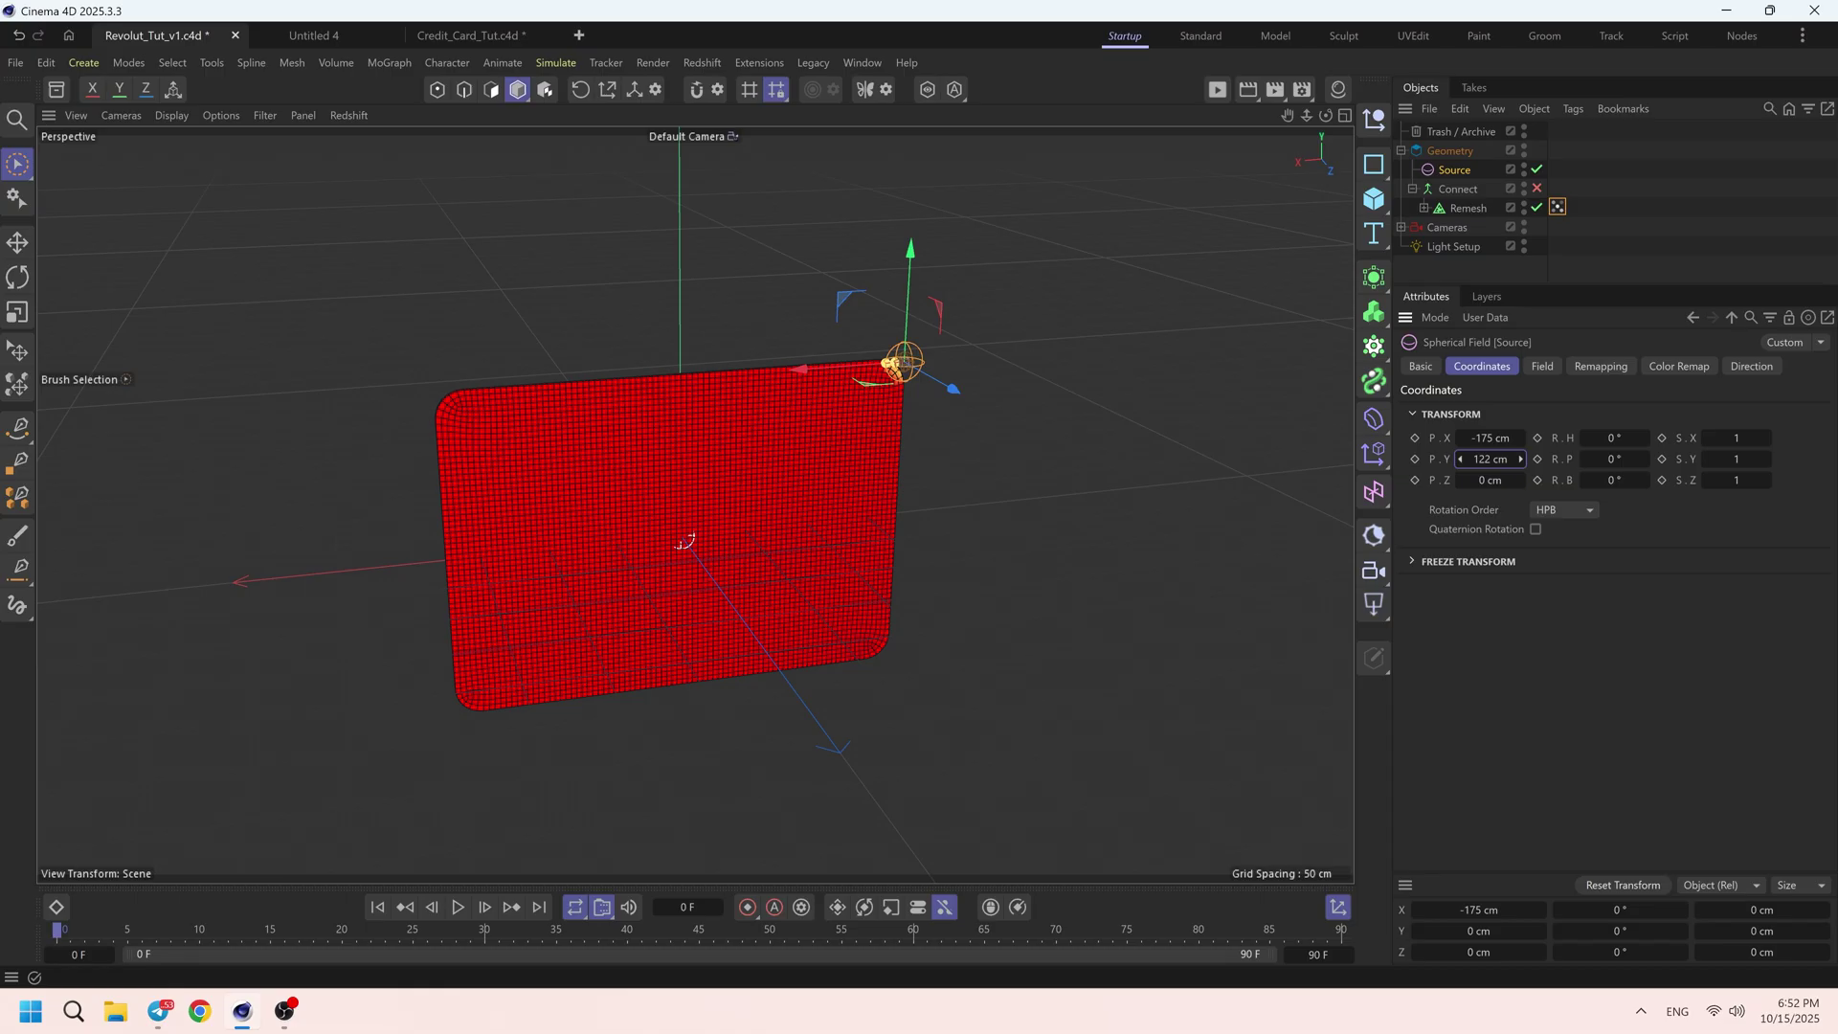
double_click(1490, 462)
type("120")
key("Return")
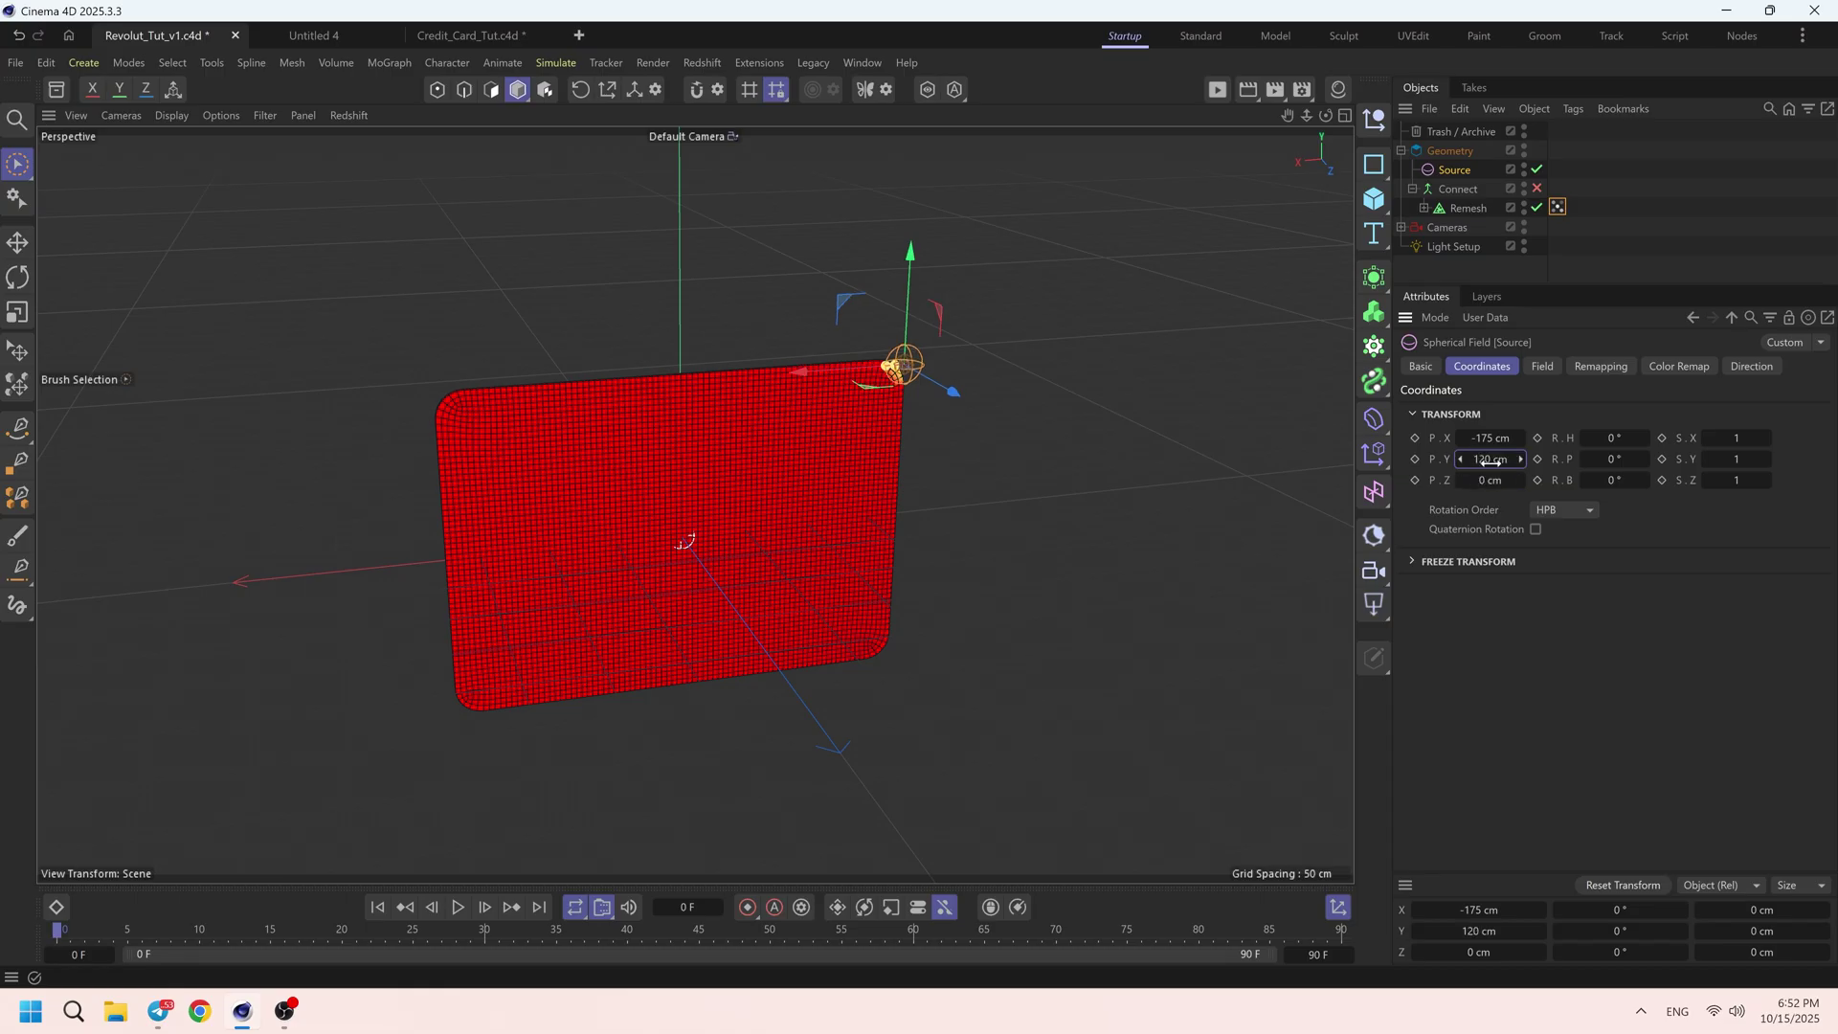
- Add a Formula layer above Source in the Vertex Map's fields and disable remapping on the Source layer
left_click(1557, 207)
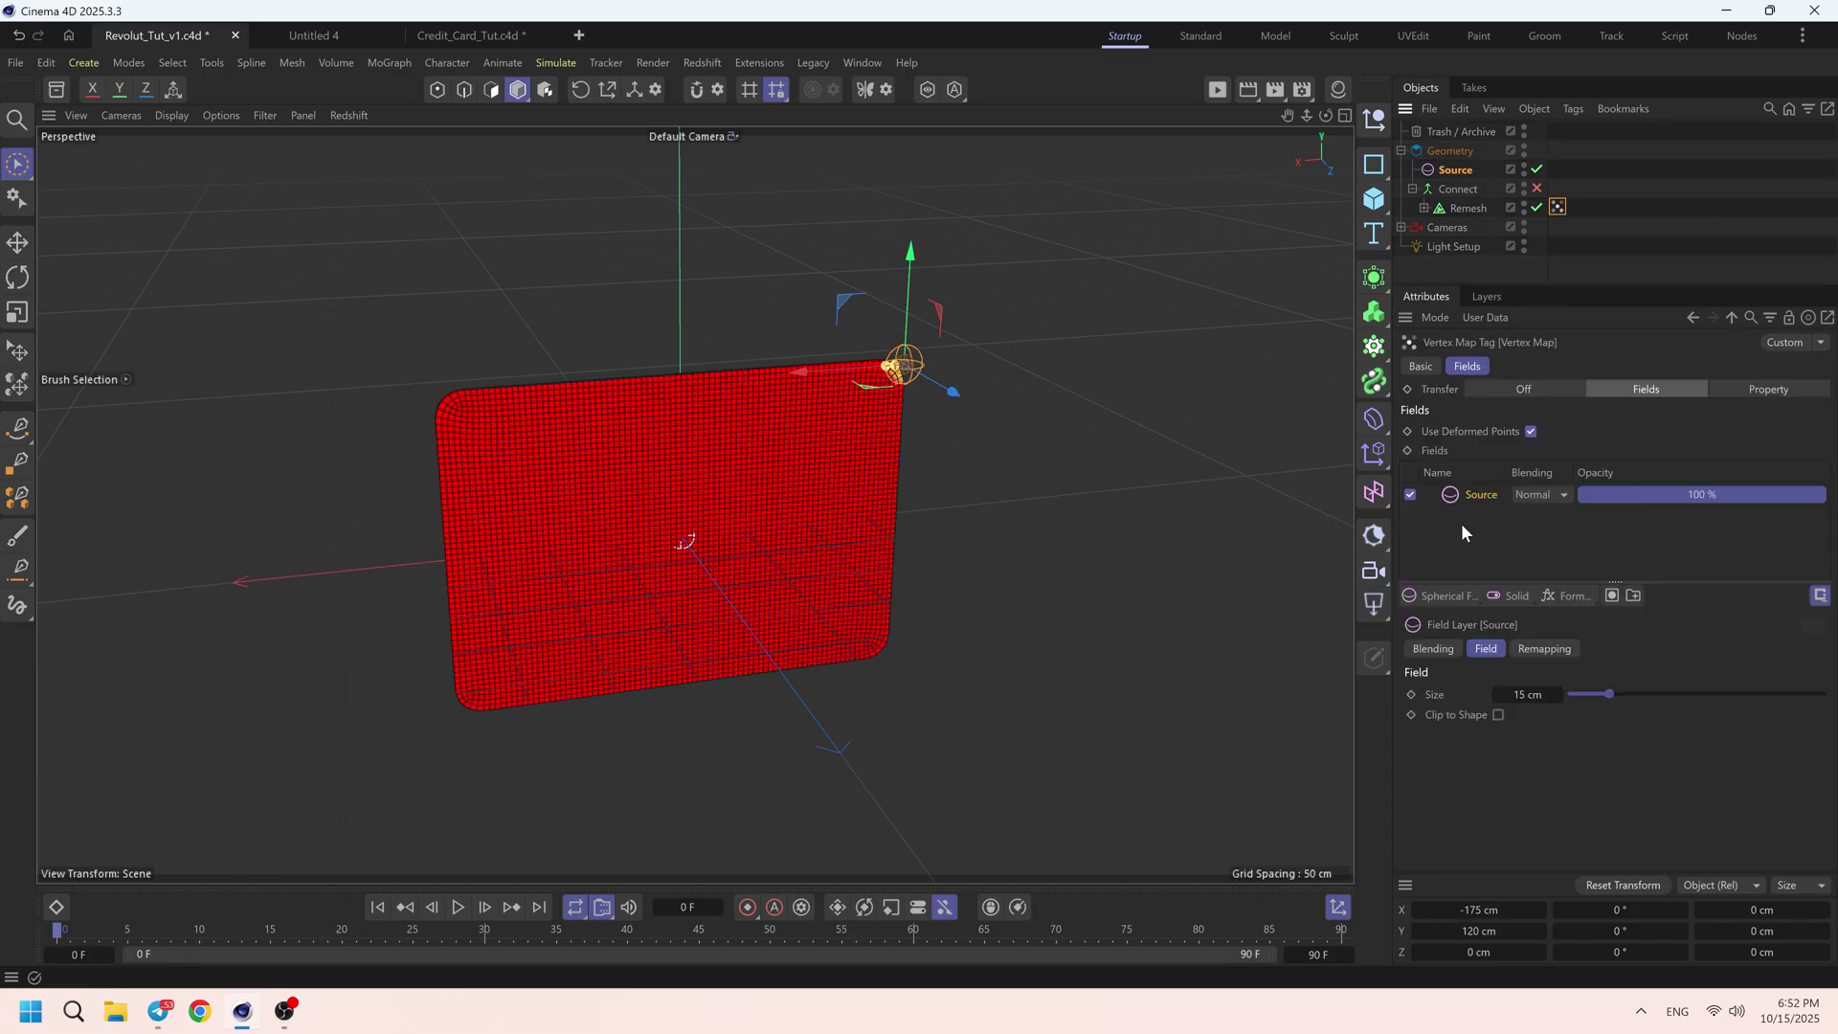
left_click(1545, 595)
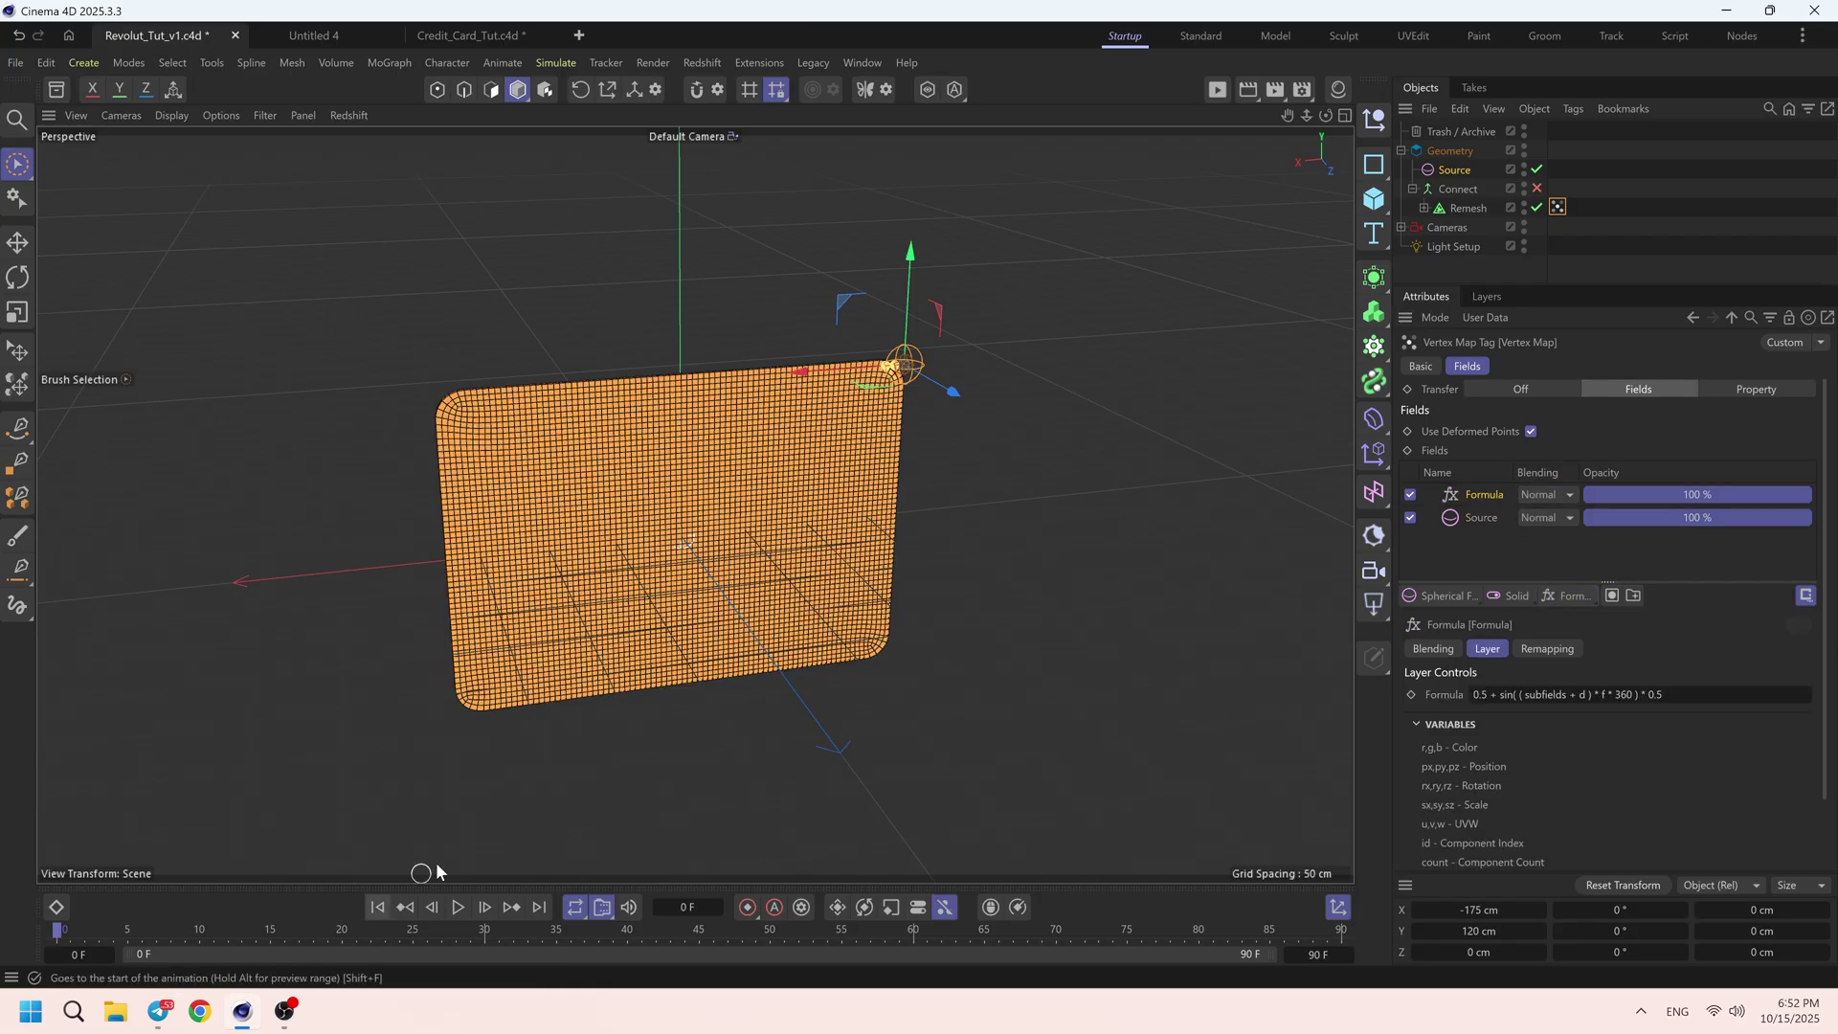
left_click(1478, 515)
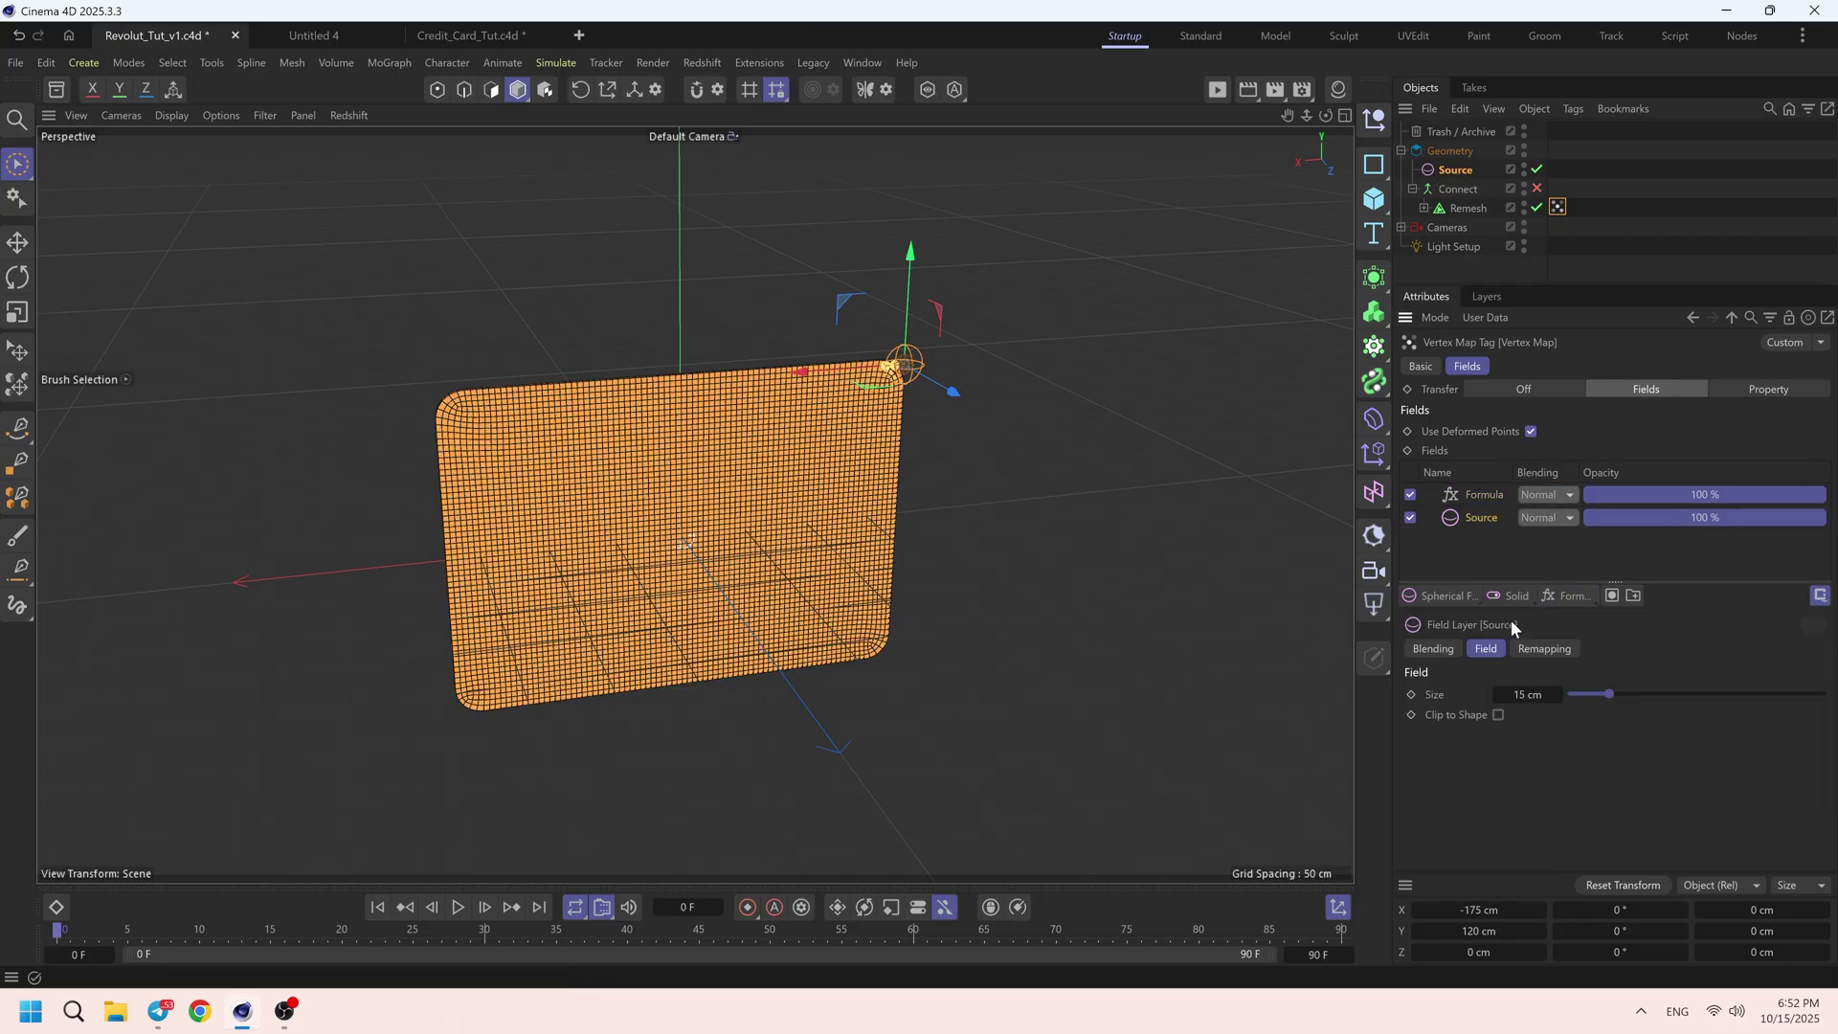
left_click(1544, 648)
left_click(1523, 694)
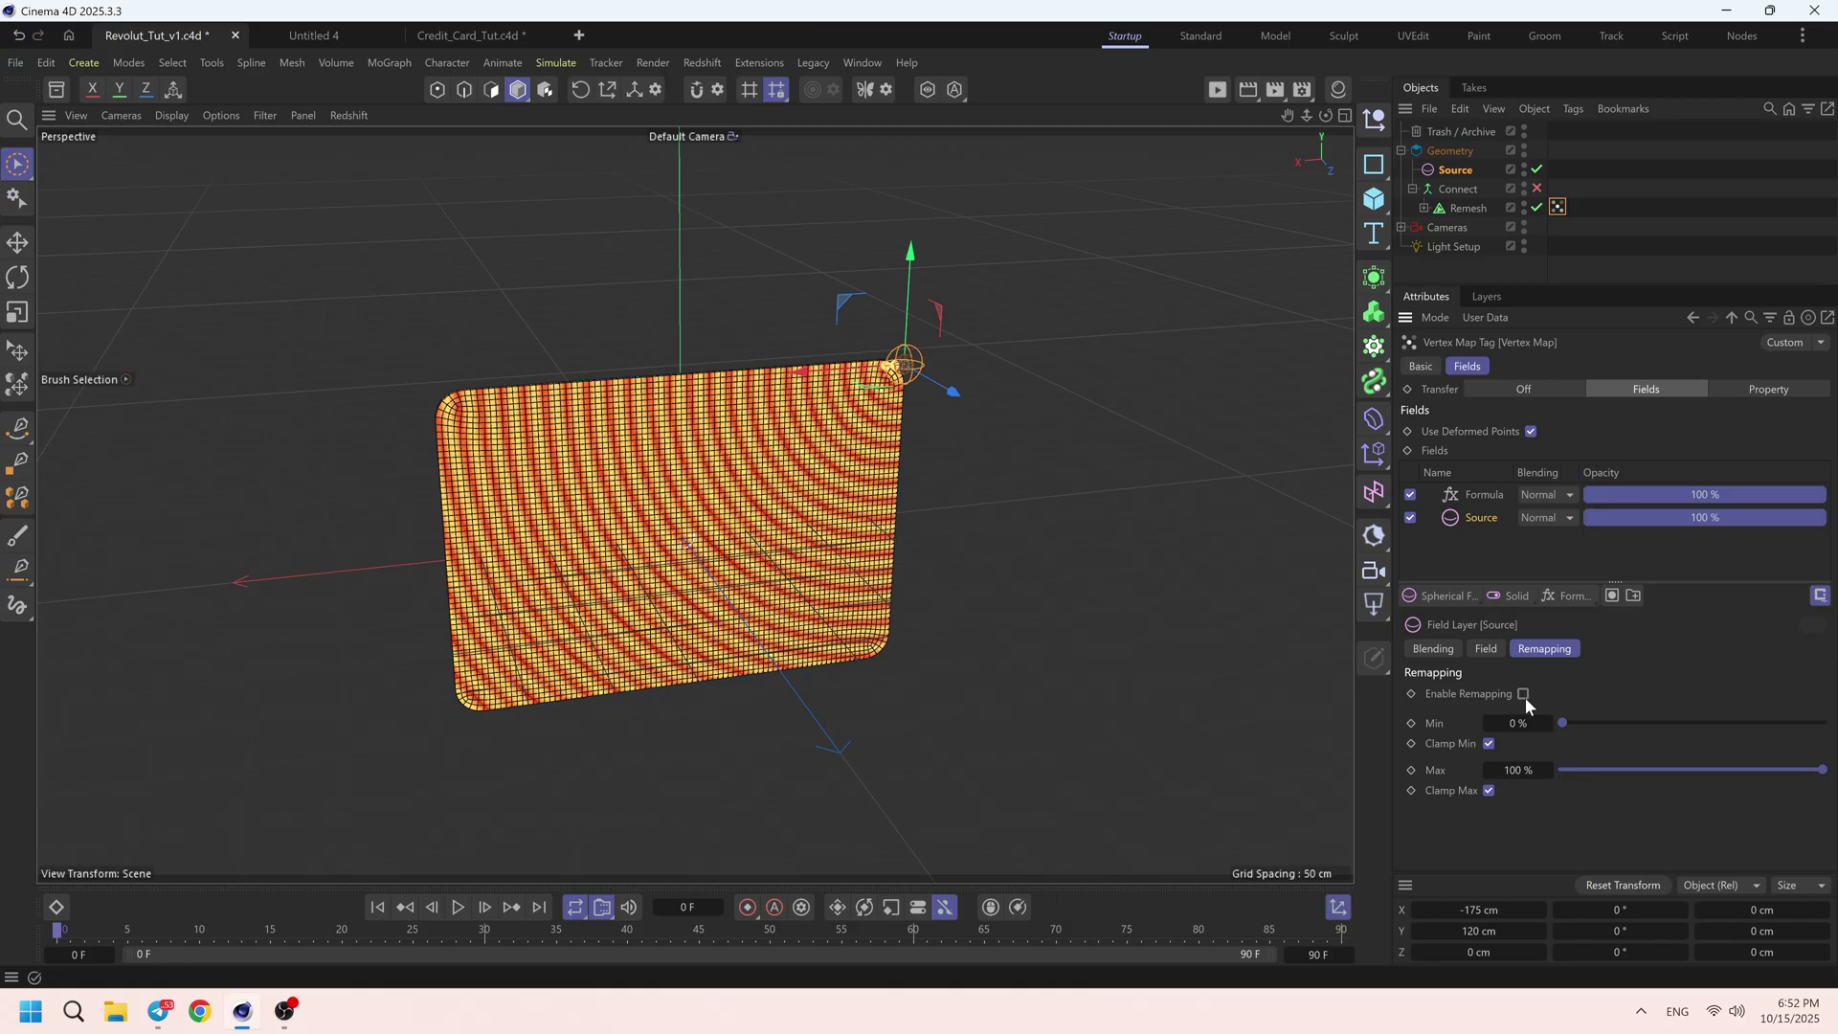
- Play the animation to examine the Formula layer's effect on the vertex map, and return to frame 0
left_click(1483, 494)
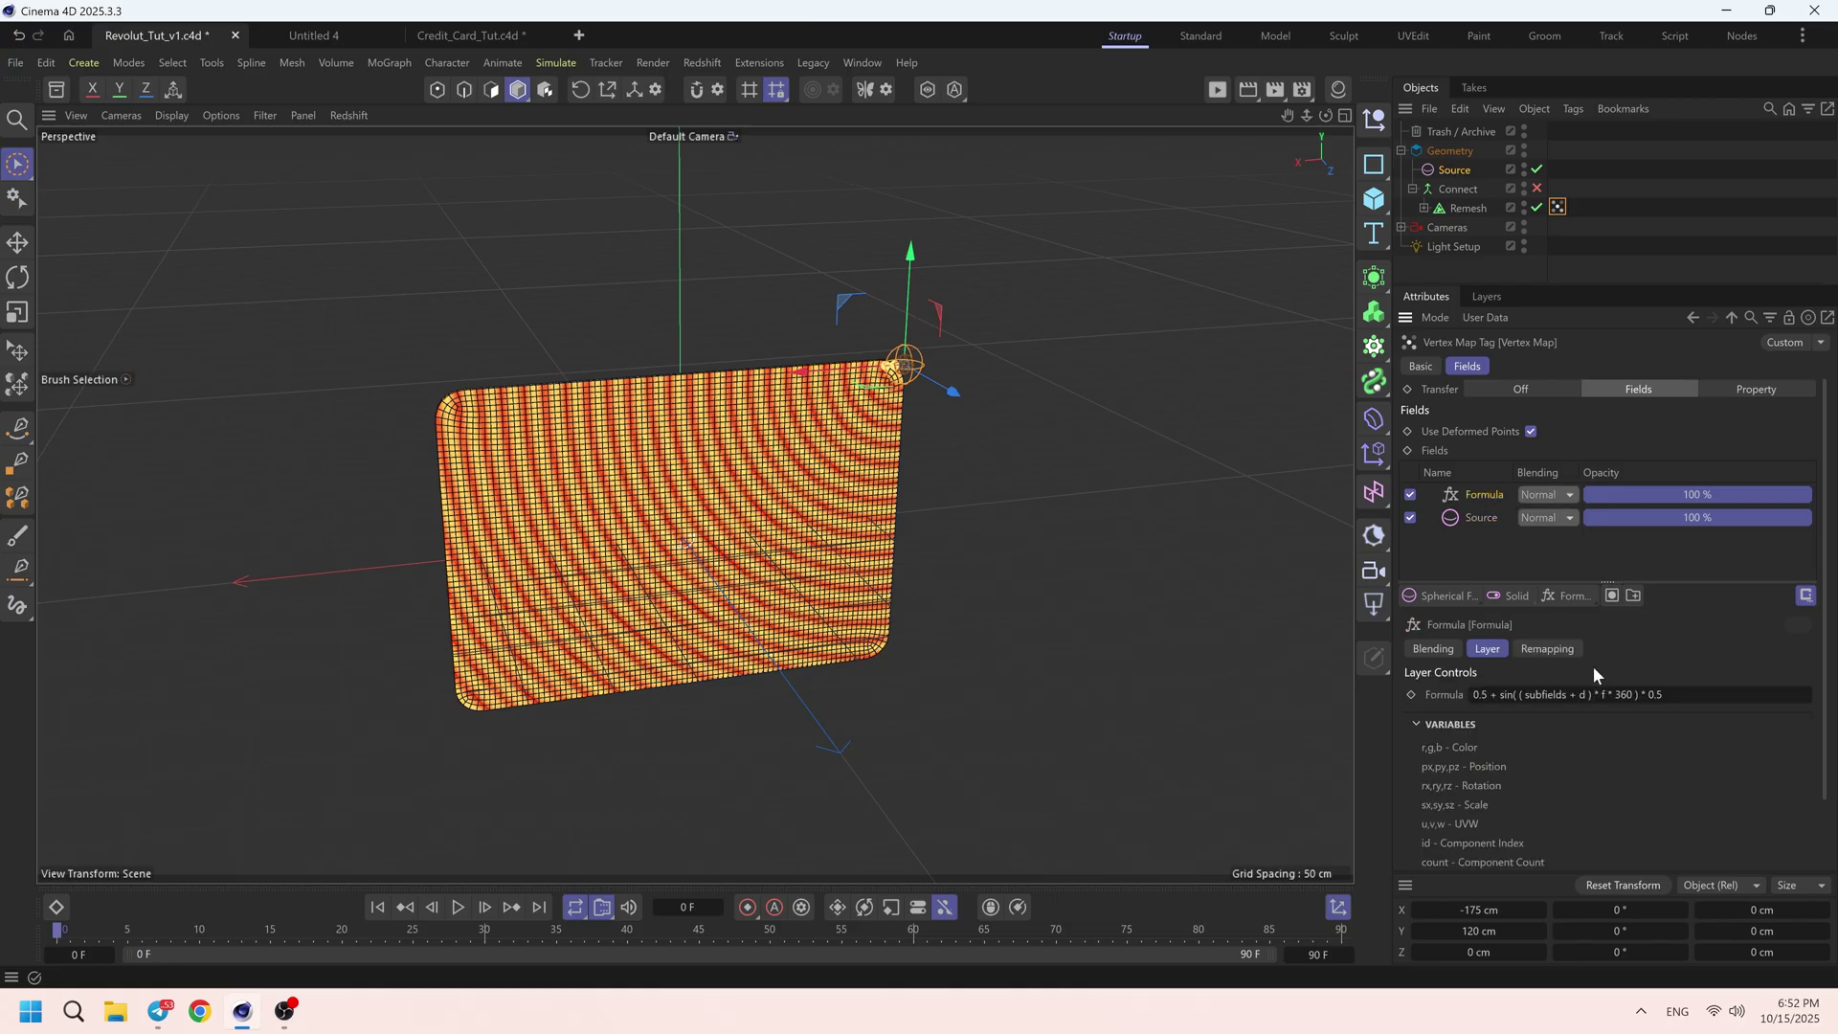
left_click(458, 906)
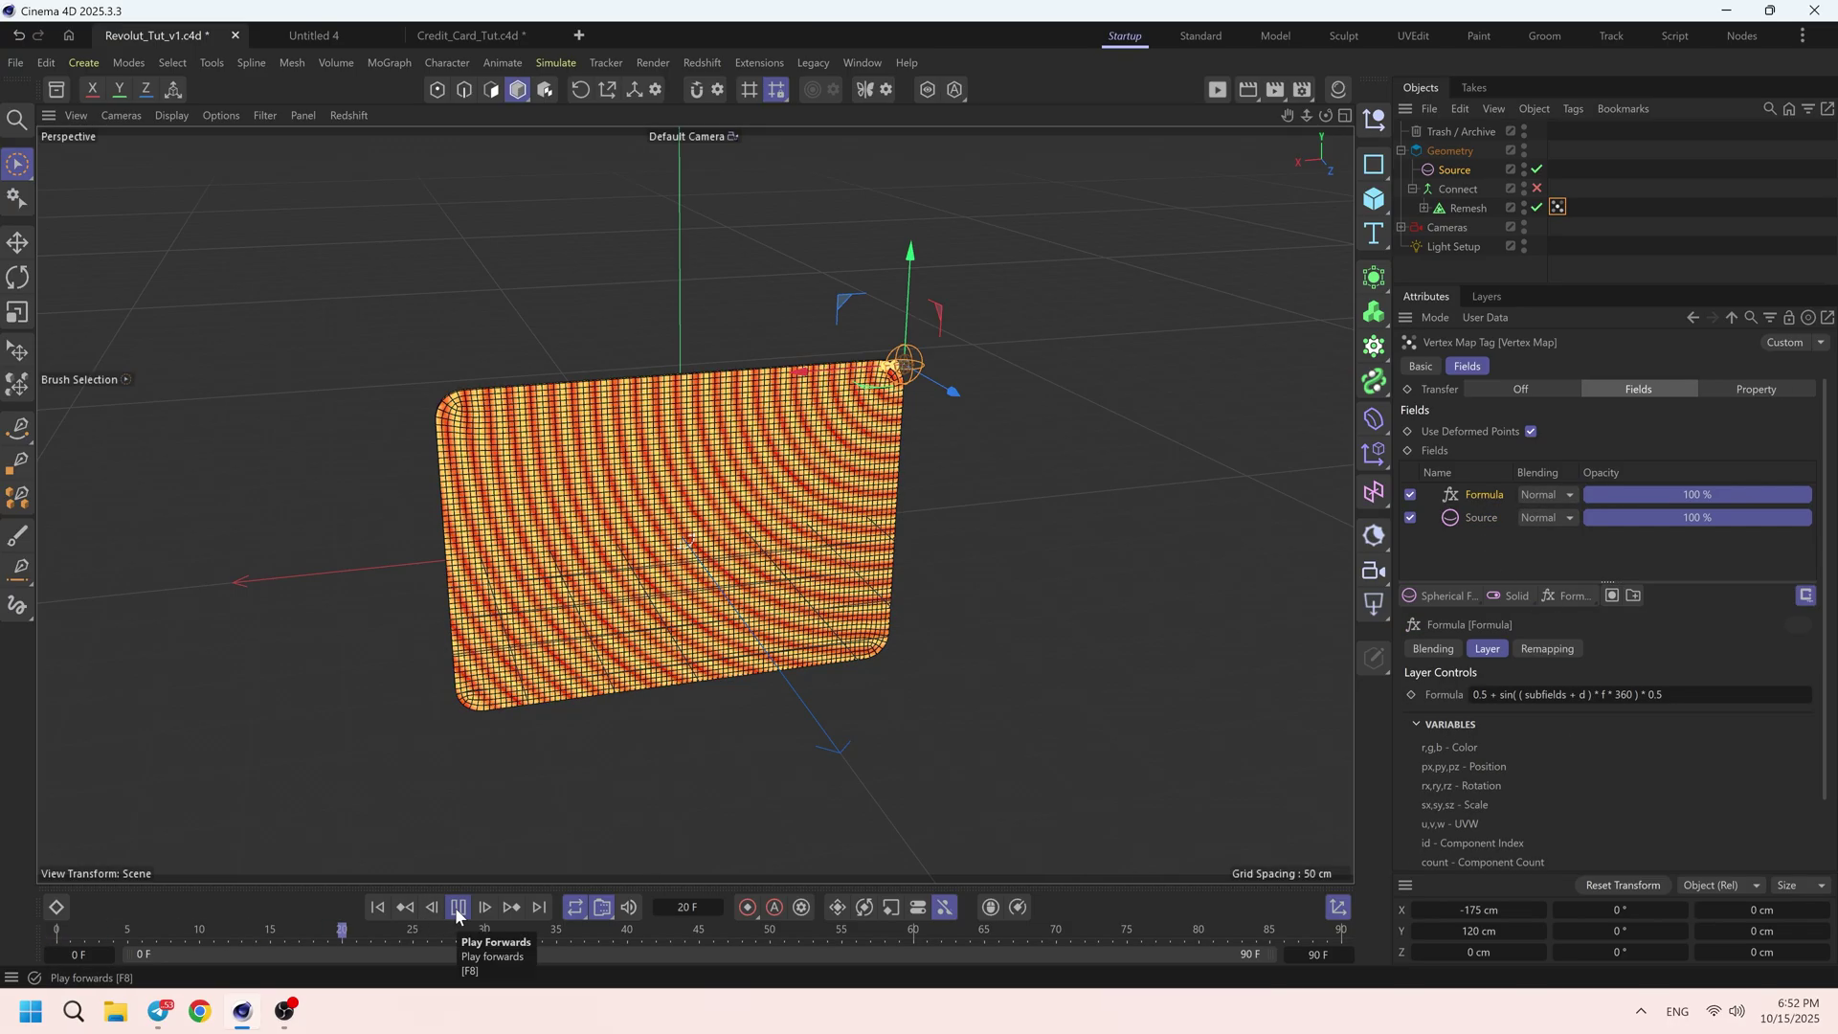
left_click(457, 909)
left_click_drag(674, 928, 2, 942)
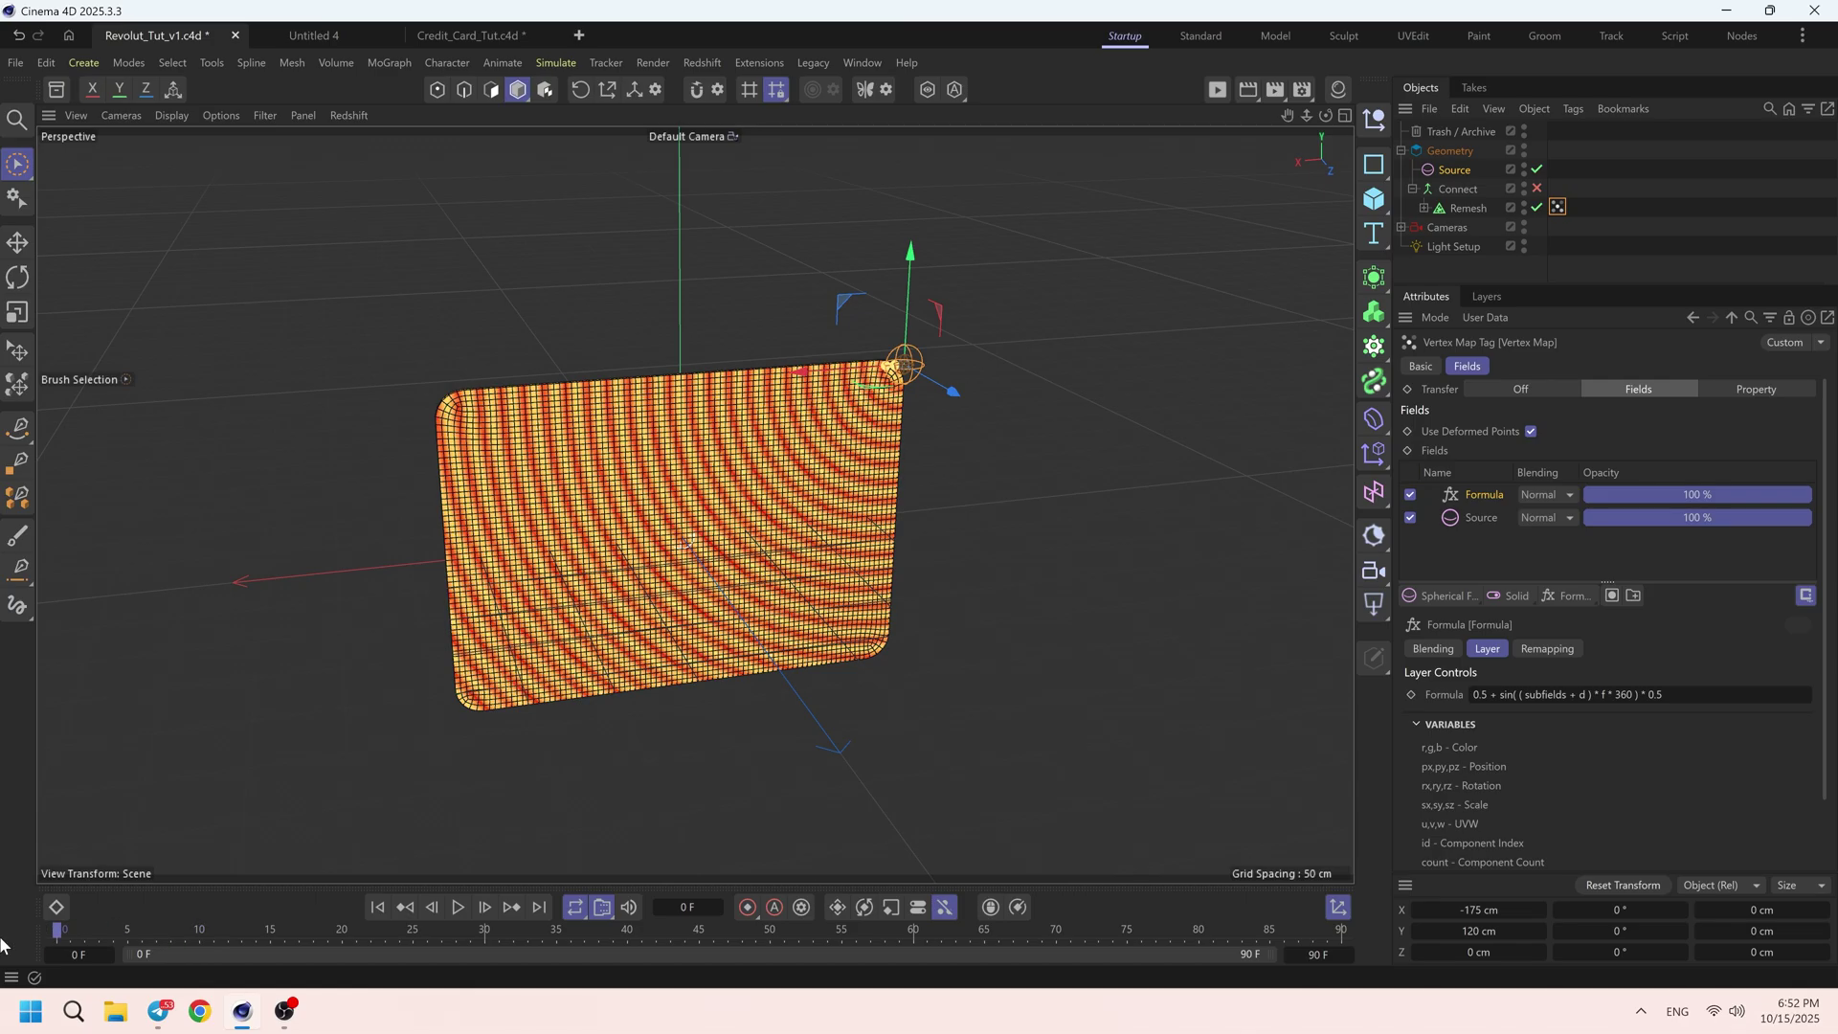
- Duplicate the Source field, name the copy Mask_1, and rename the original as Source_1
left_click(1462, 169)
left_click_drag(1457, 170, 1456, 178, "ctrl")
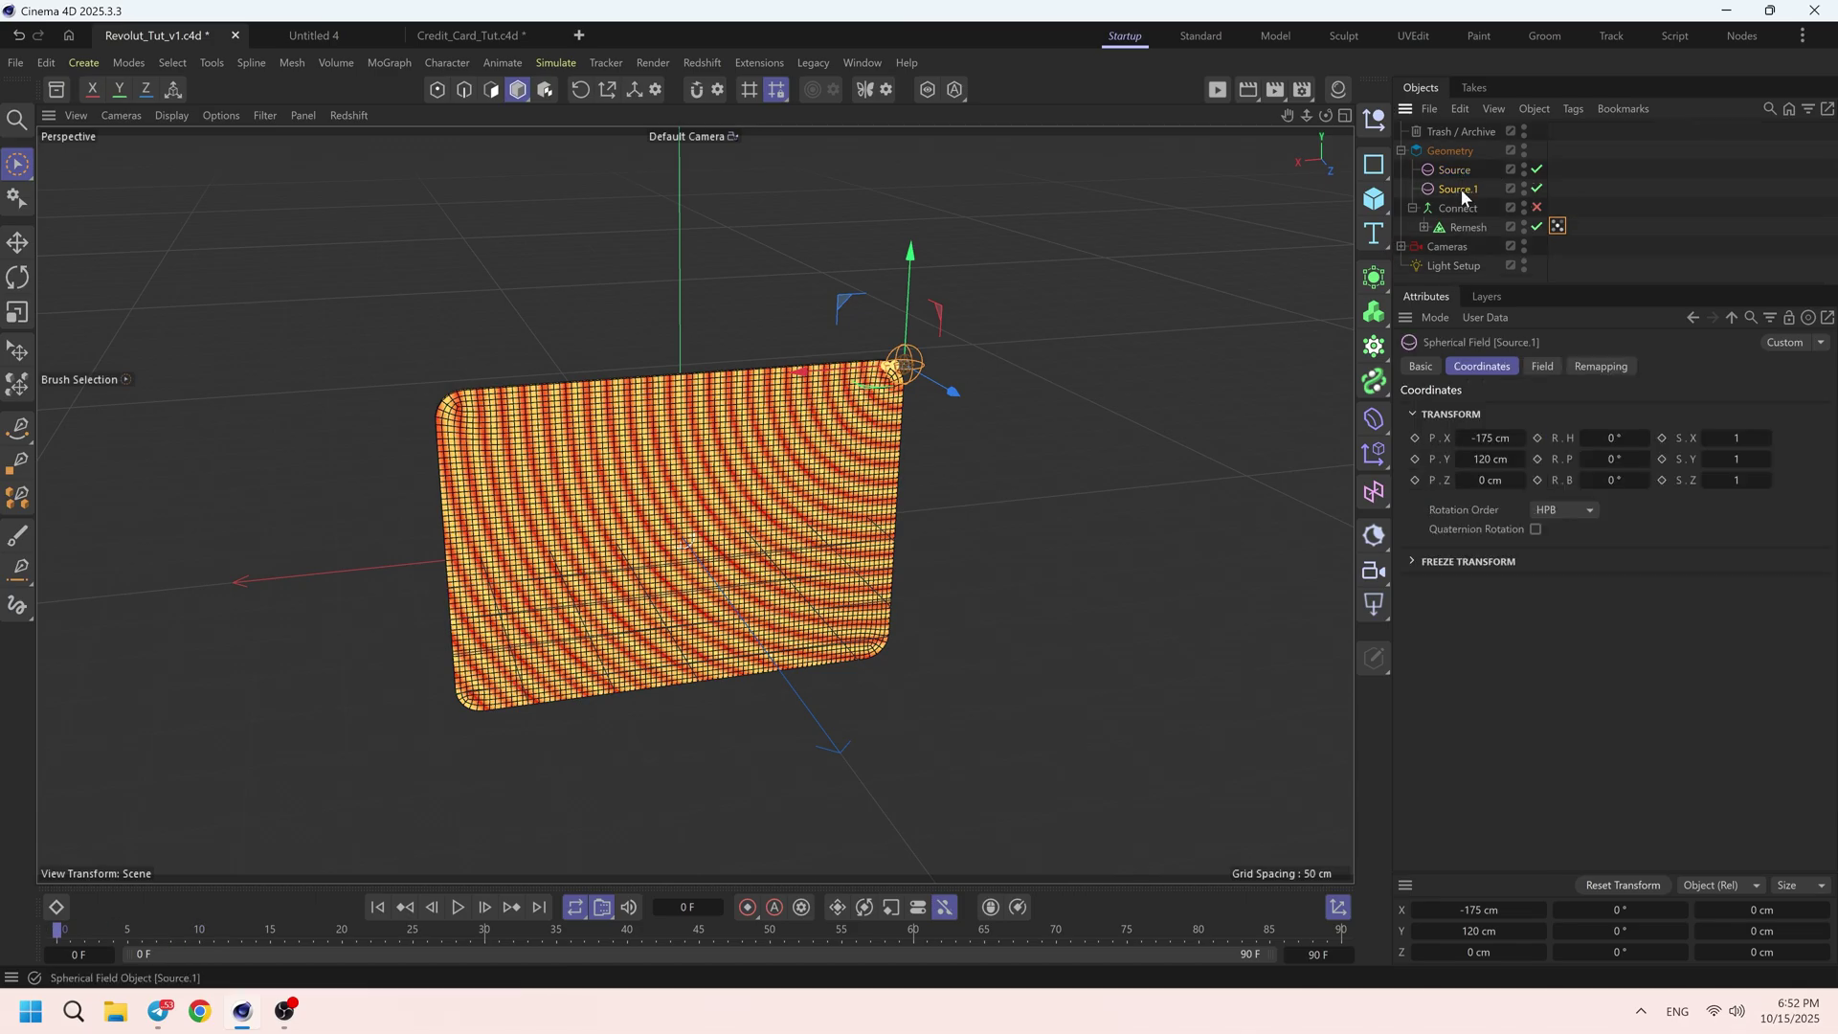
double_click(1457, 191)
type("Mask")
key("Return")
double_click(1459, 191)
type("_1")
key("Return")
double_click(1455, 169)
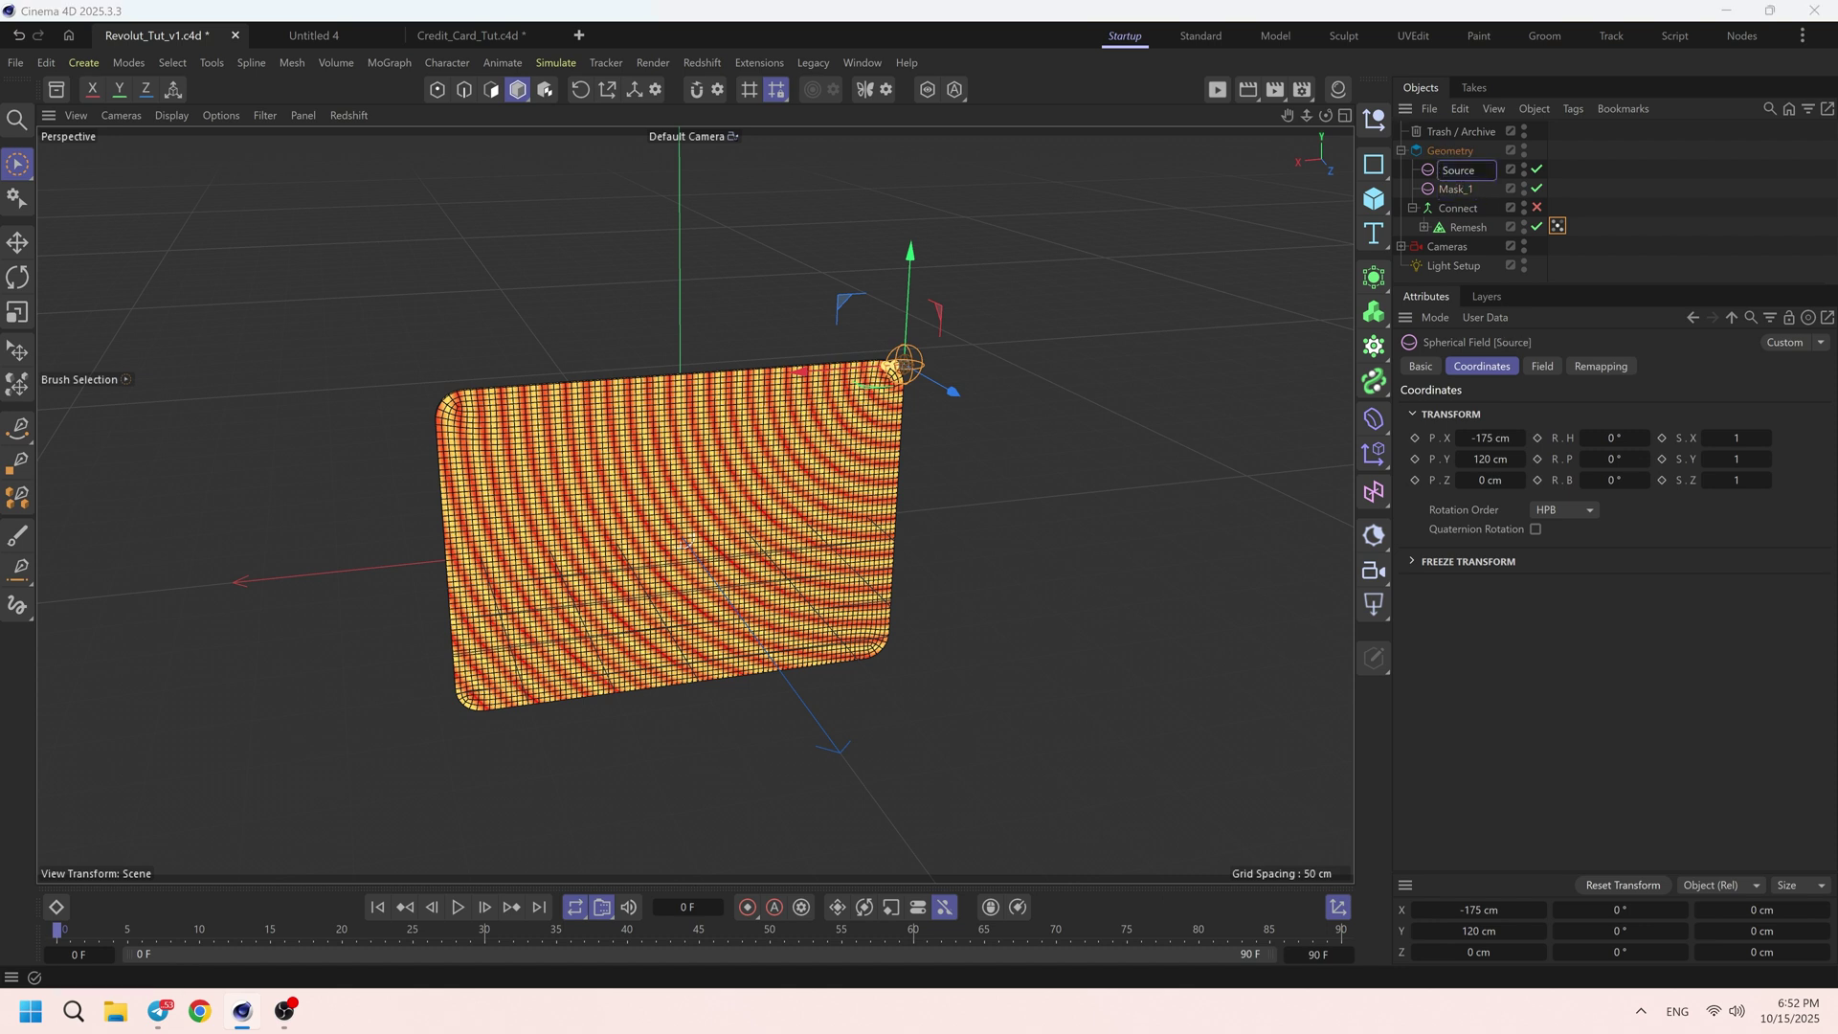
type("_1")
key("Return")
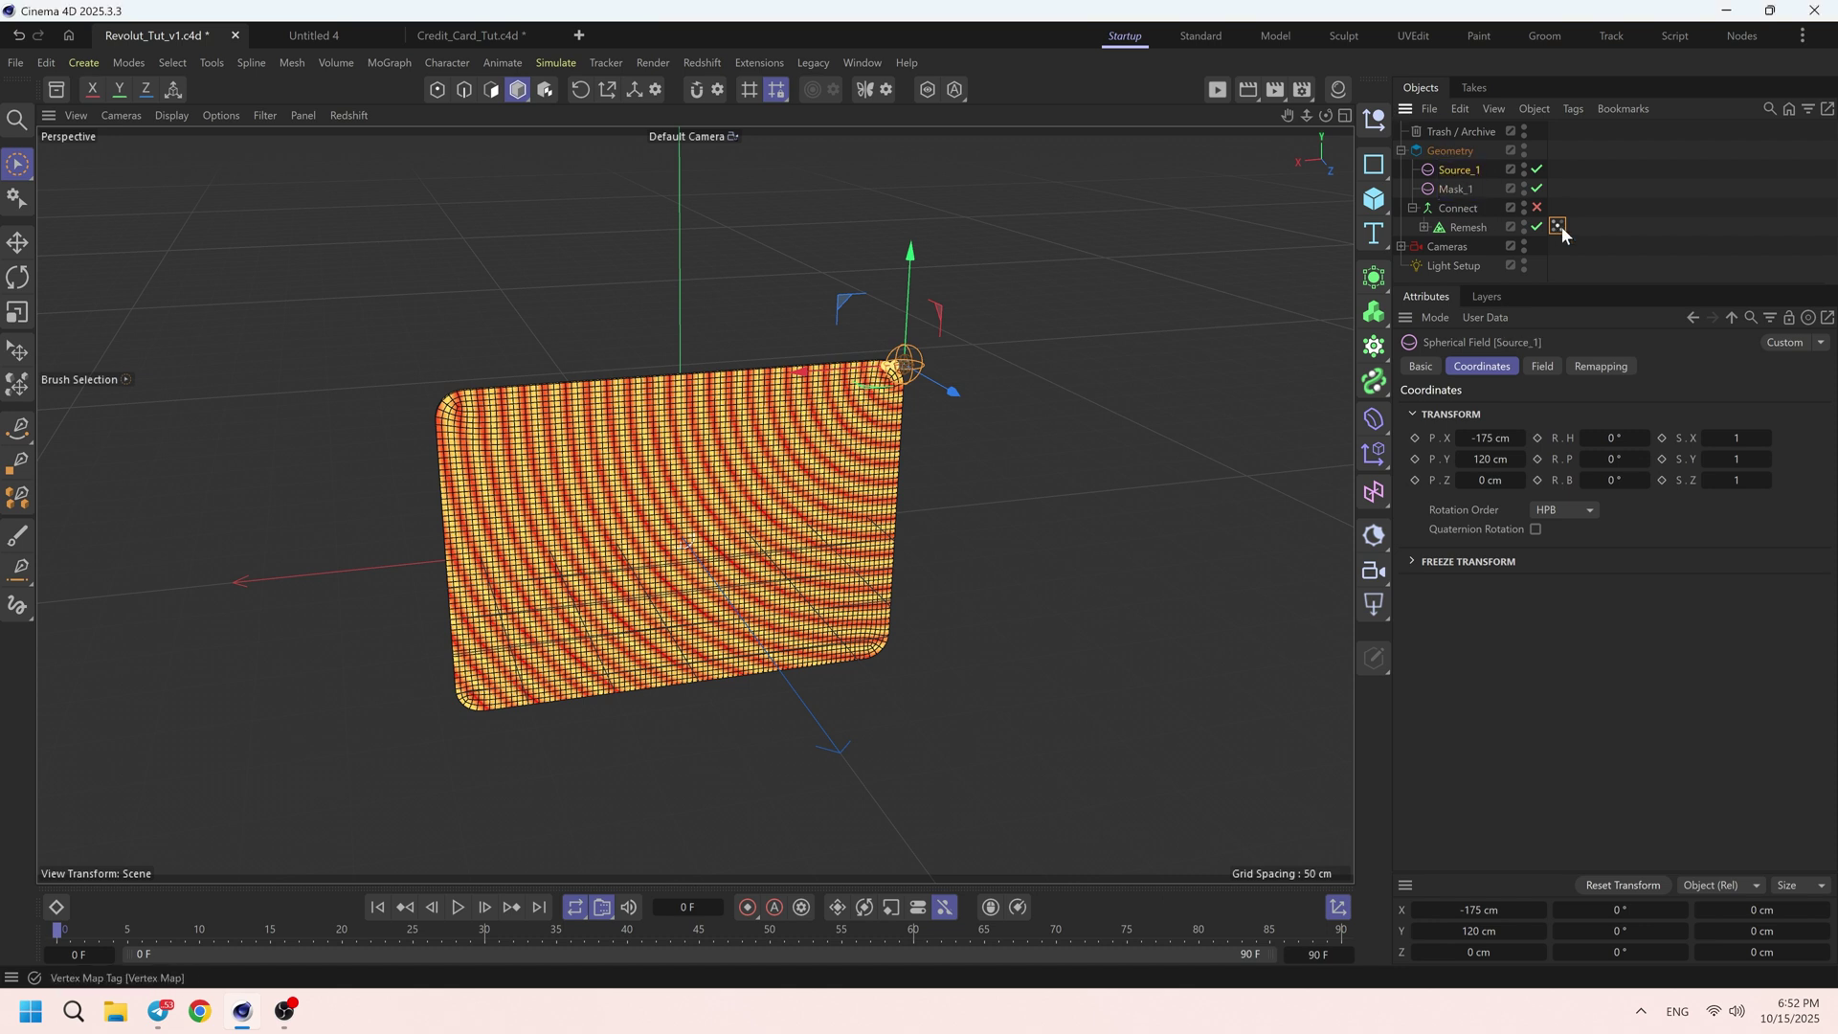
- Add Mask_1 above the Formula layer in the Vertex Map's fields and set its blending to Multiply
left_click_drag(1490, 449, 1490, 489)
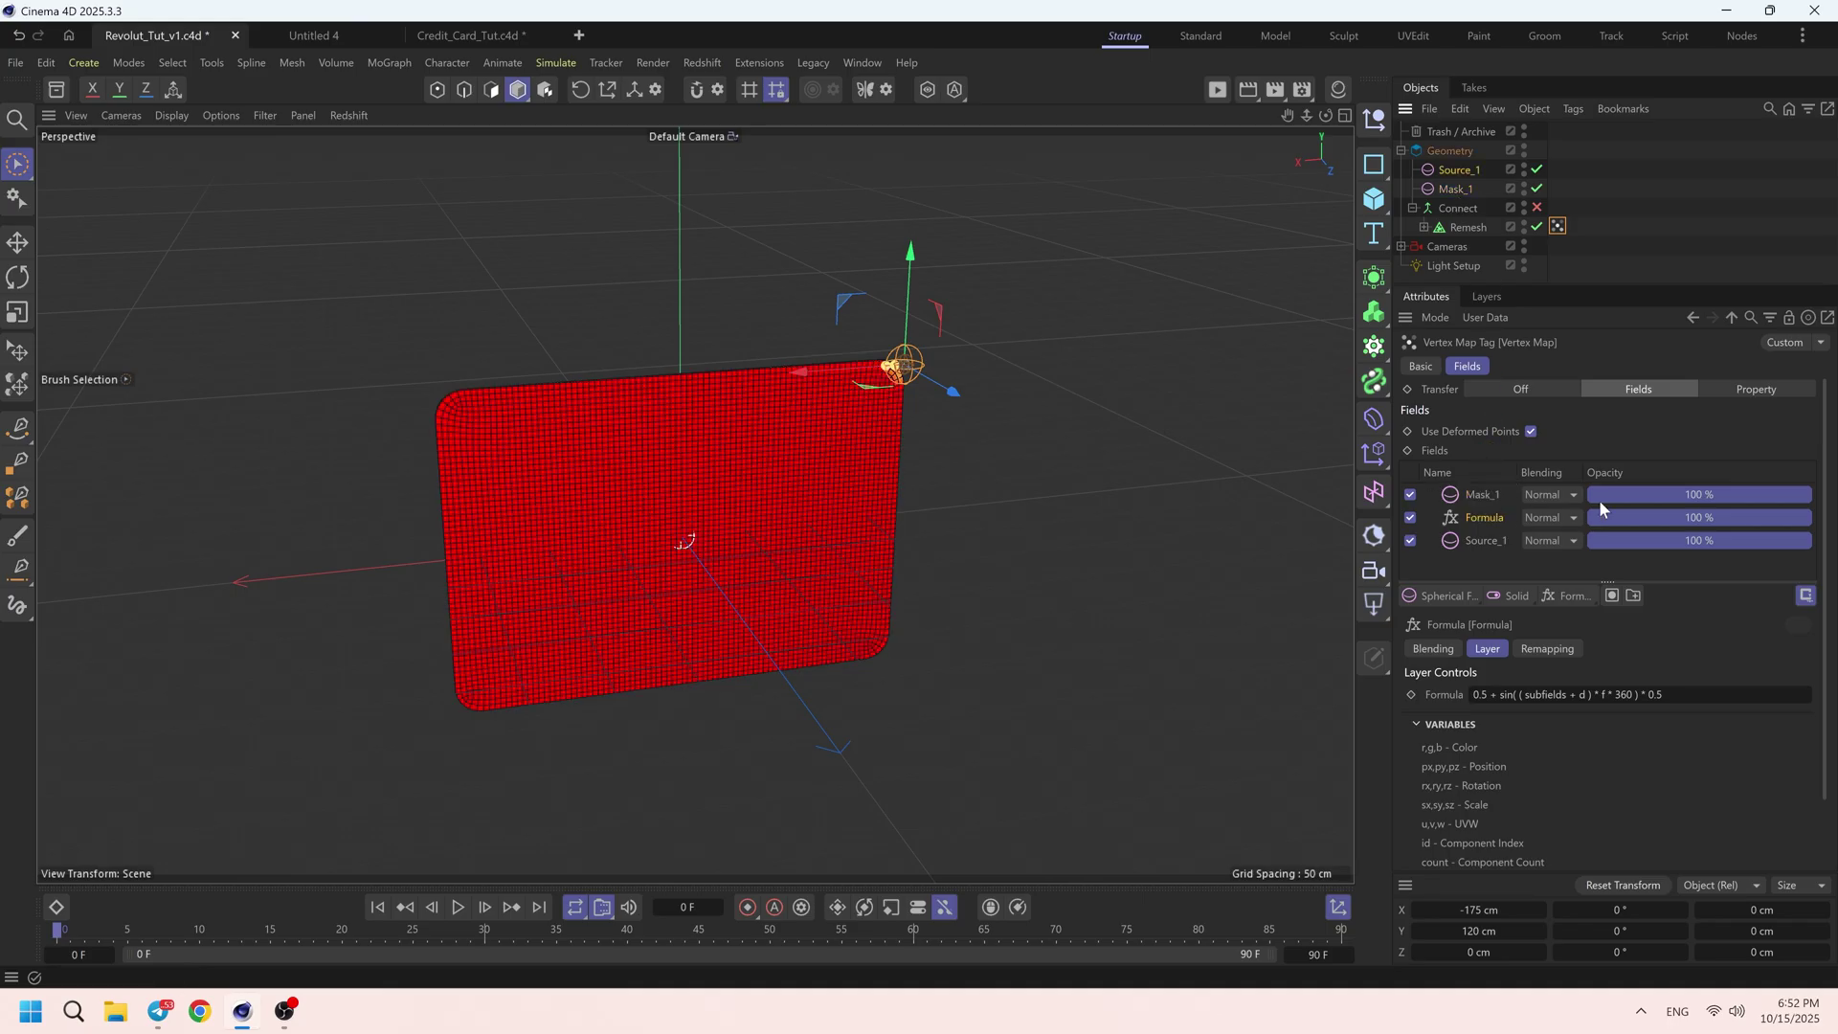
left_click(1554, 494)
left_click(1574, 622)
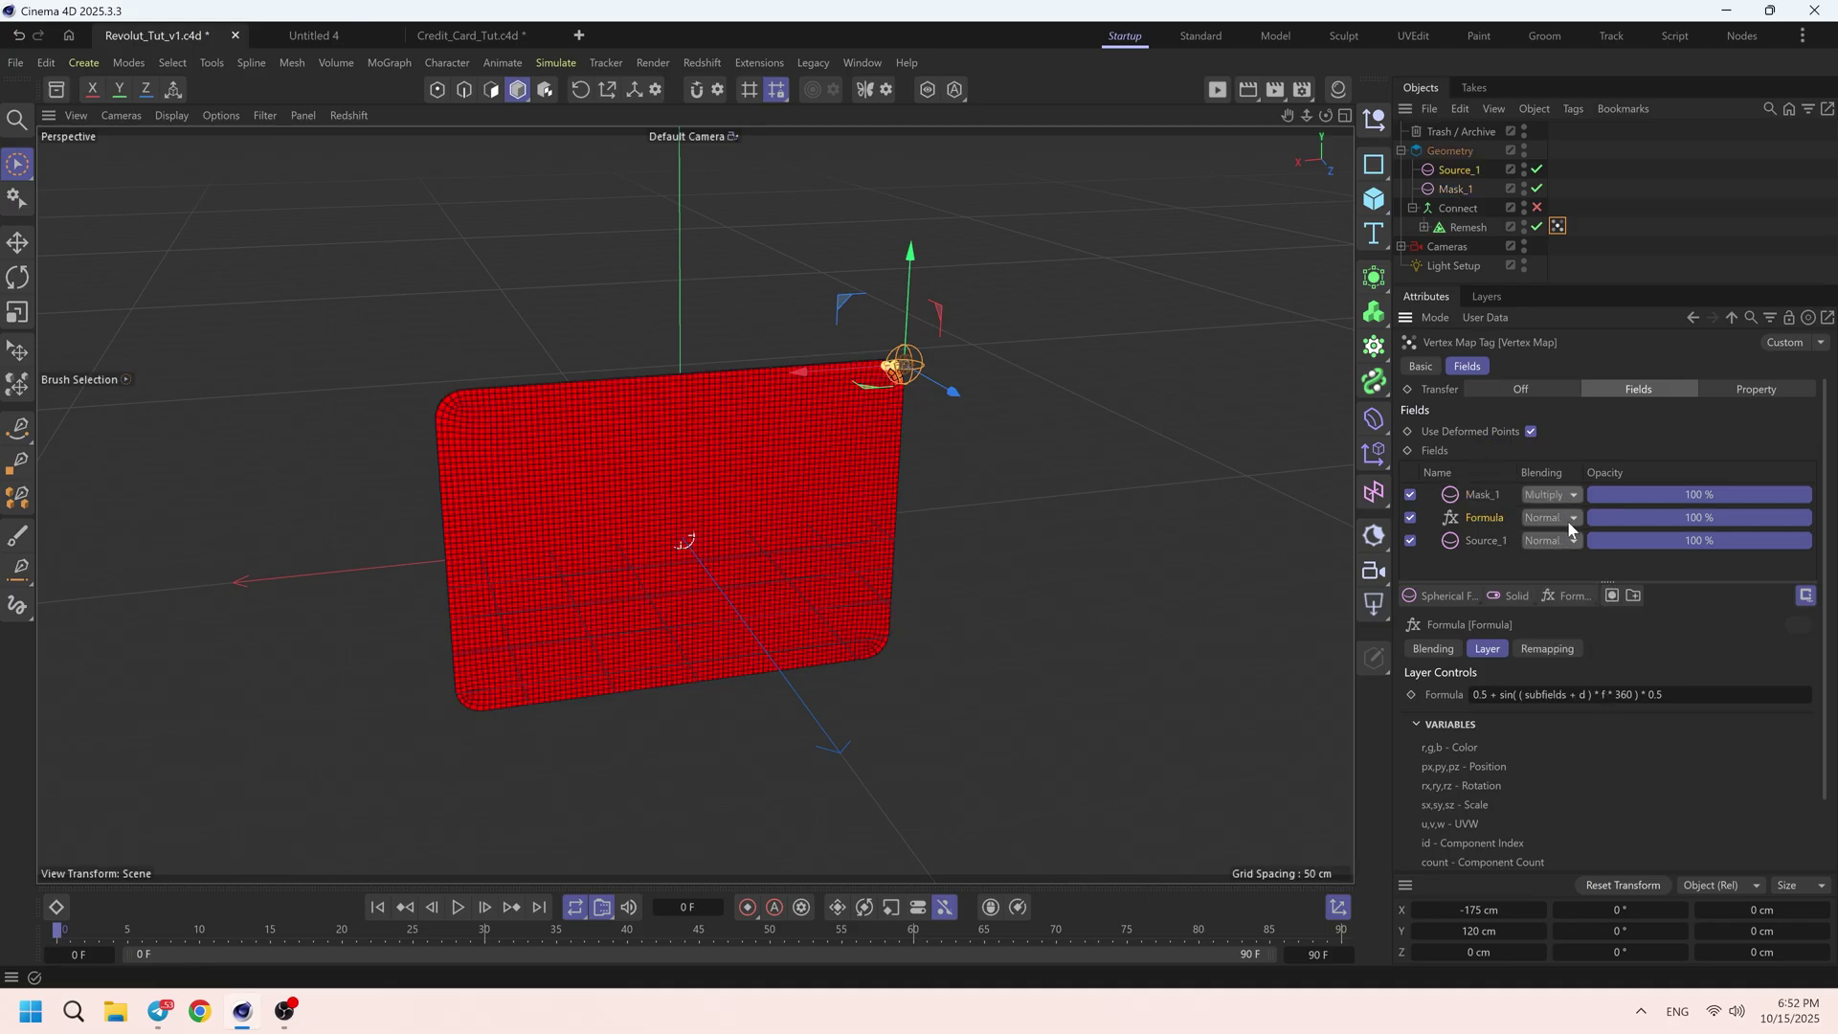
- Set the Mask_1 field's size to 150 cm and enlarge it slightly further to cover more of the card's corner
left_click(1455, 189)
left_click(1542, 365)
left_click(1524, 437)
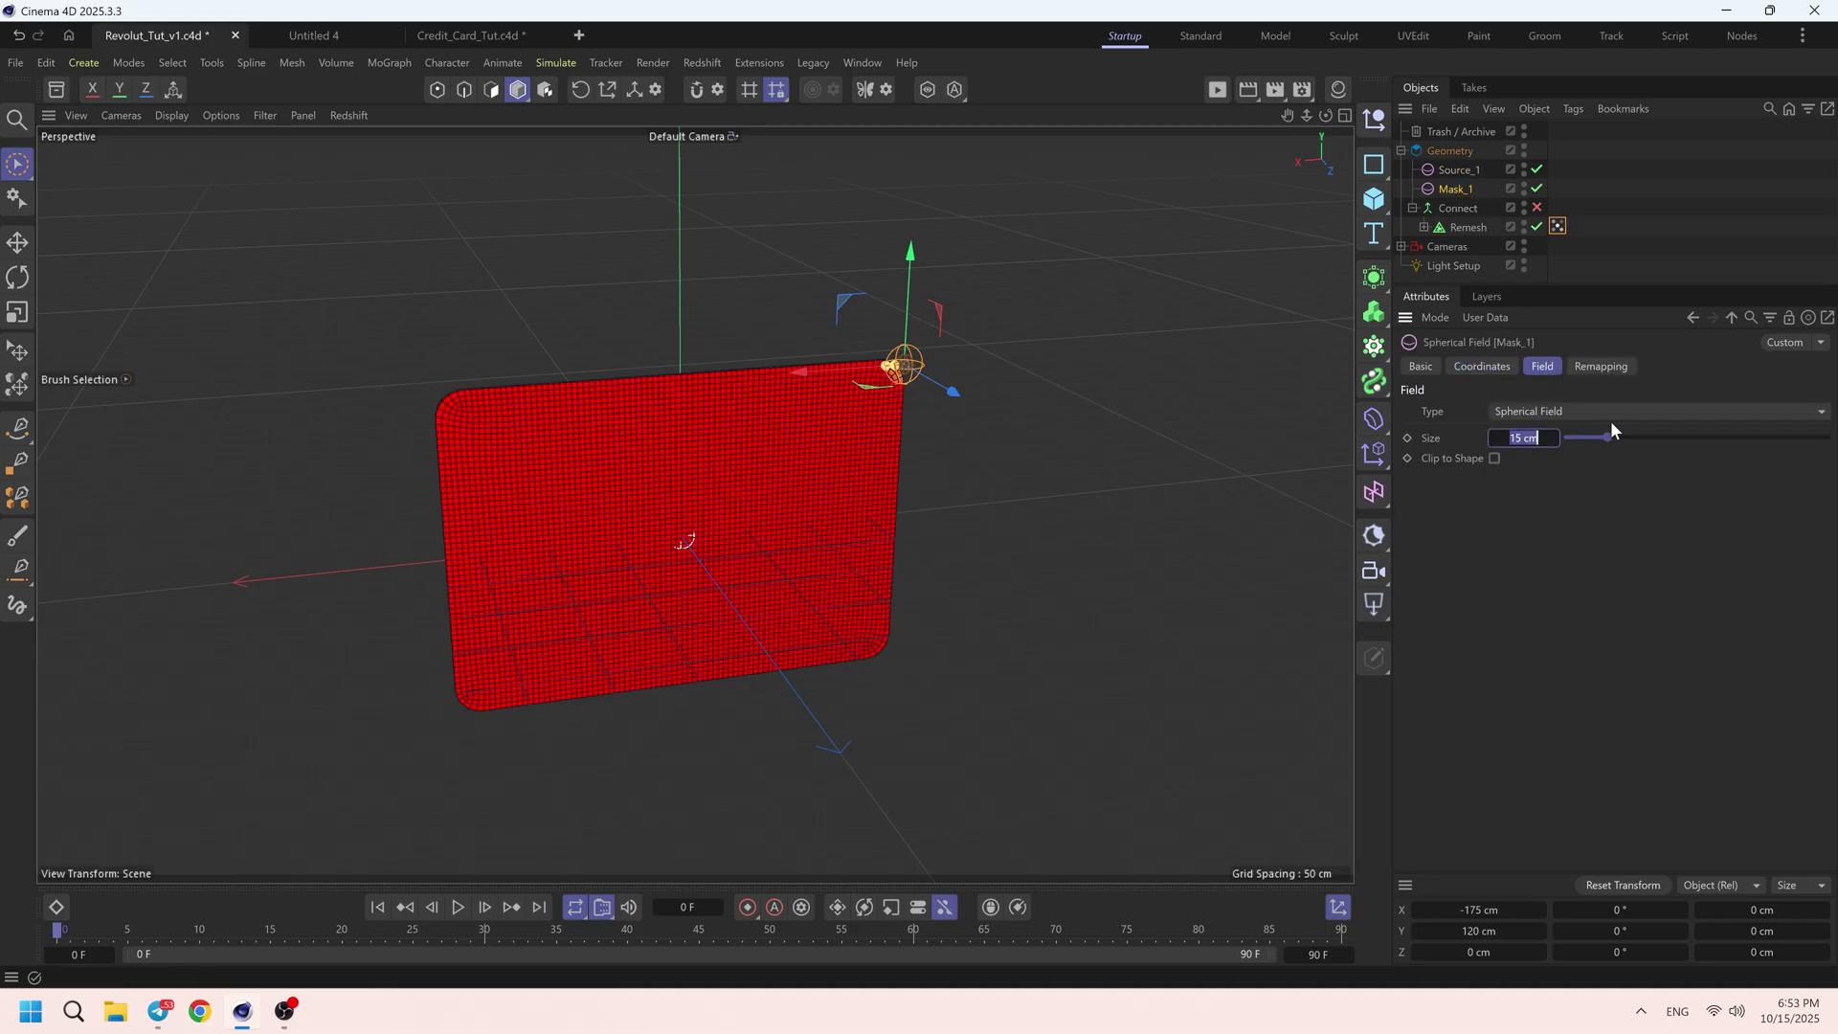
type("150")
key("Return")
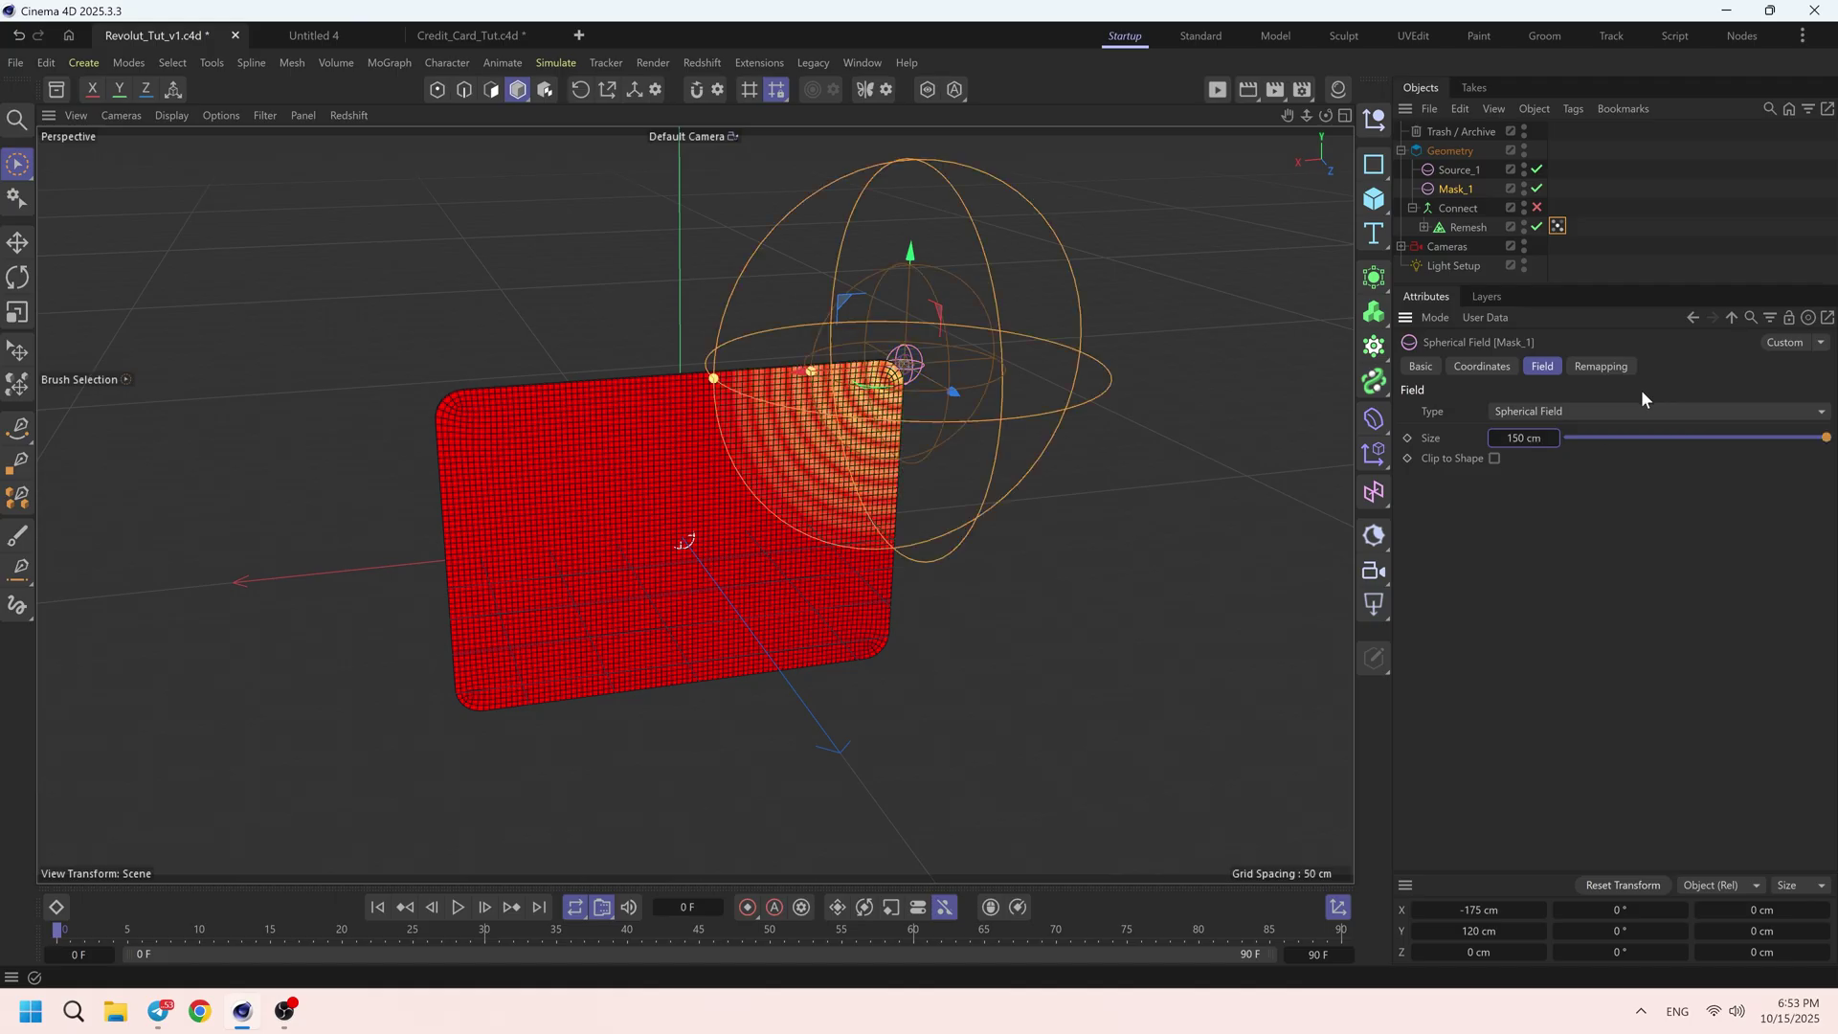
left_click_drag(1524, 441, 1583, 487)
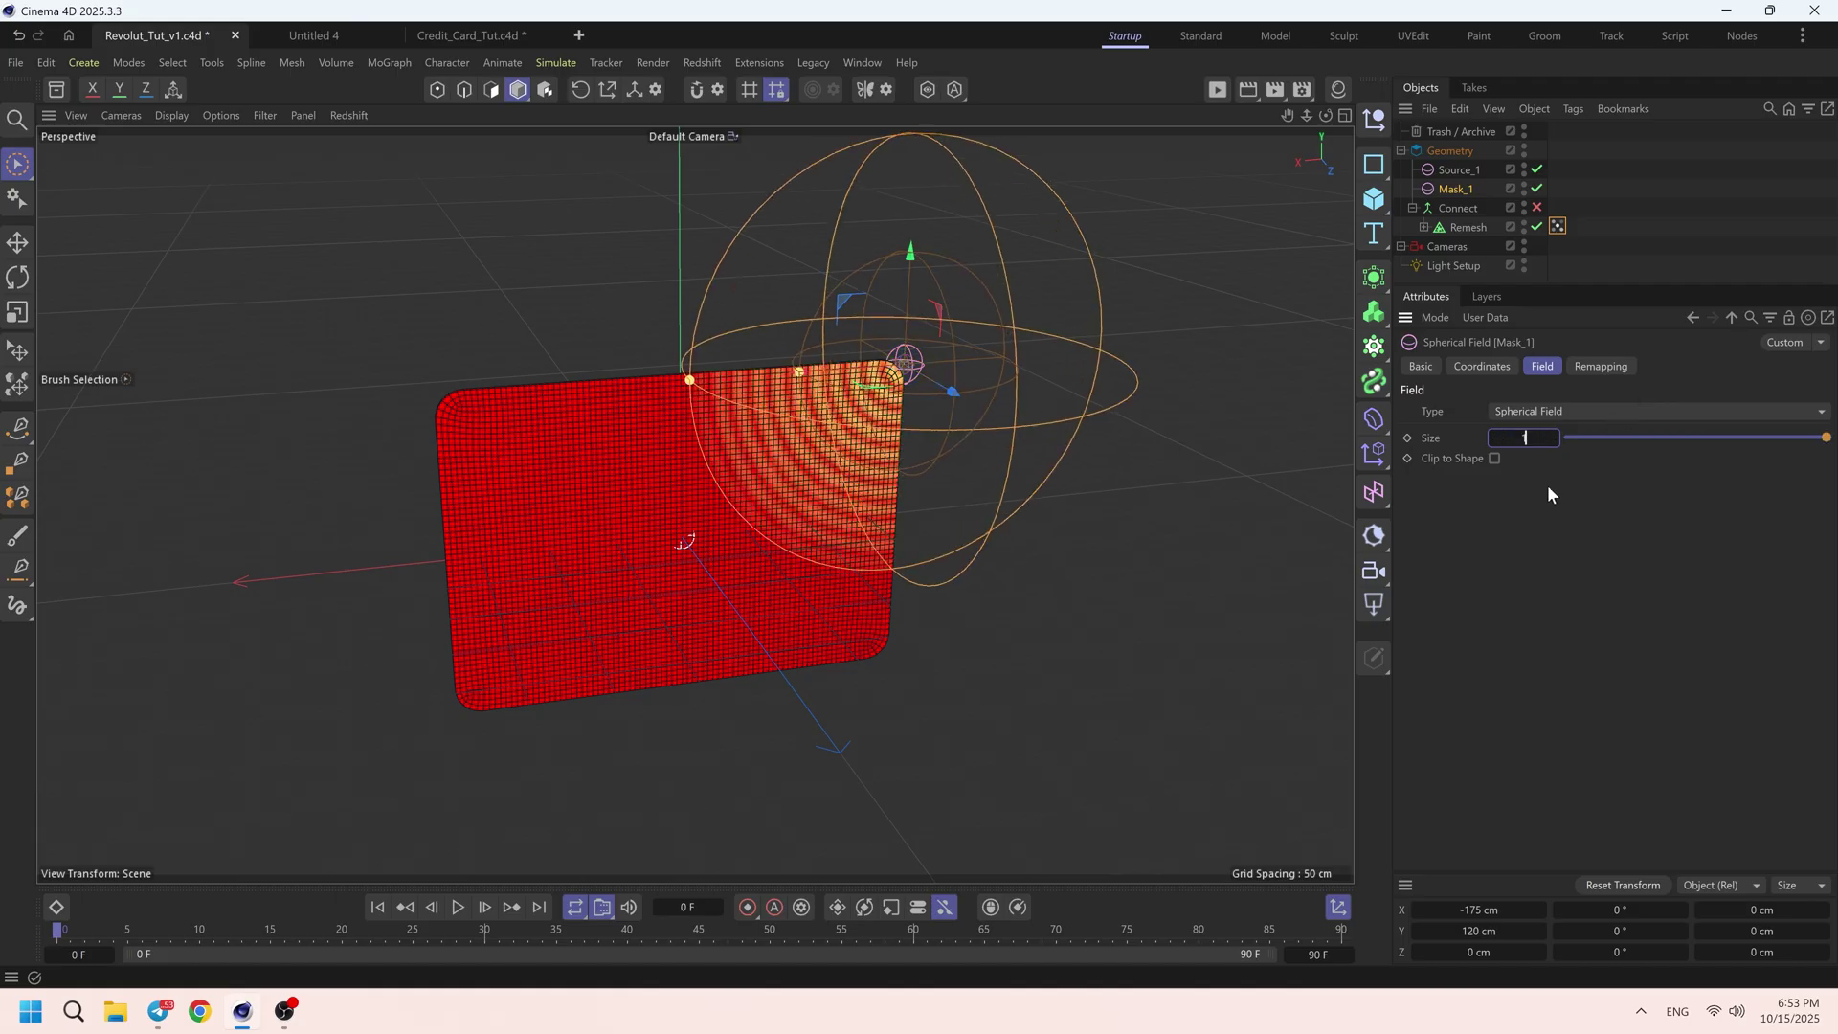
- Enable remapping on the Mask_1 field and set its inner offset to 75%
left_click(1600, 365)
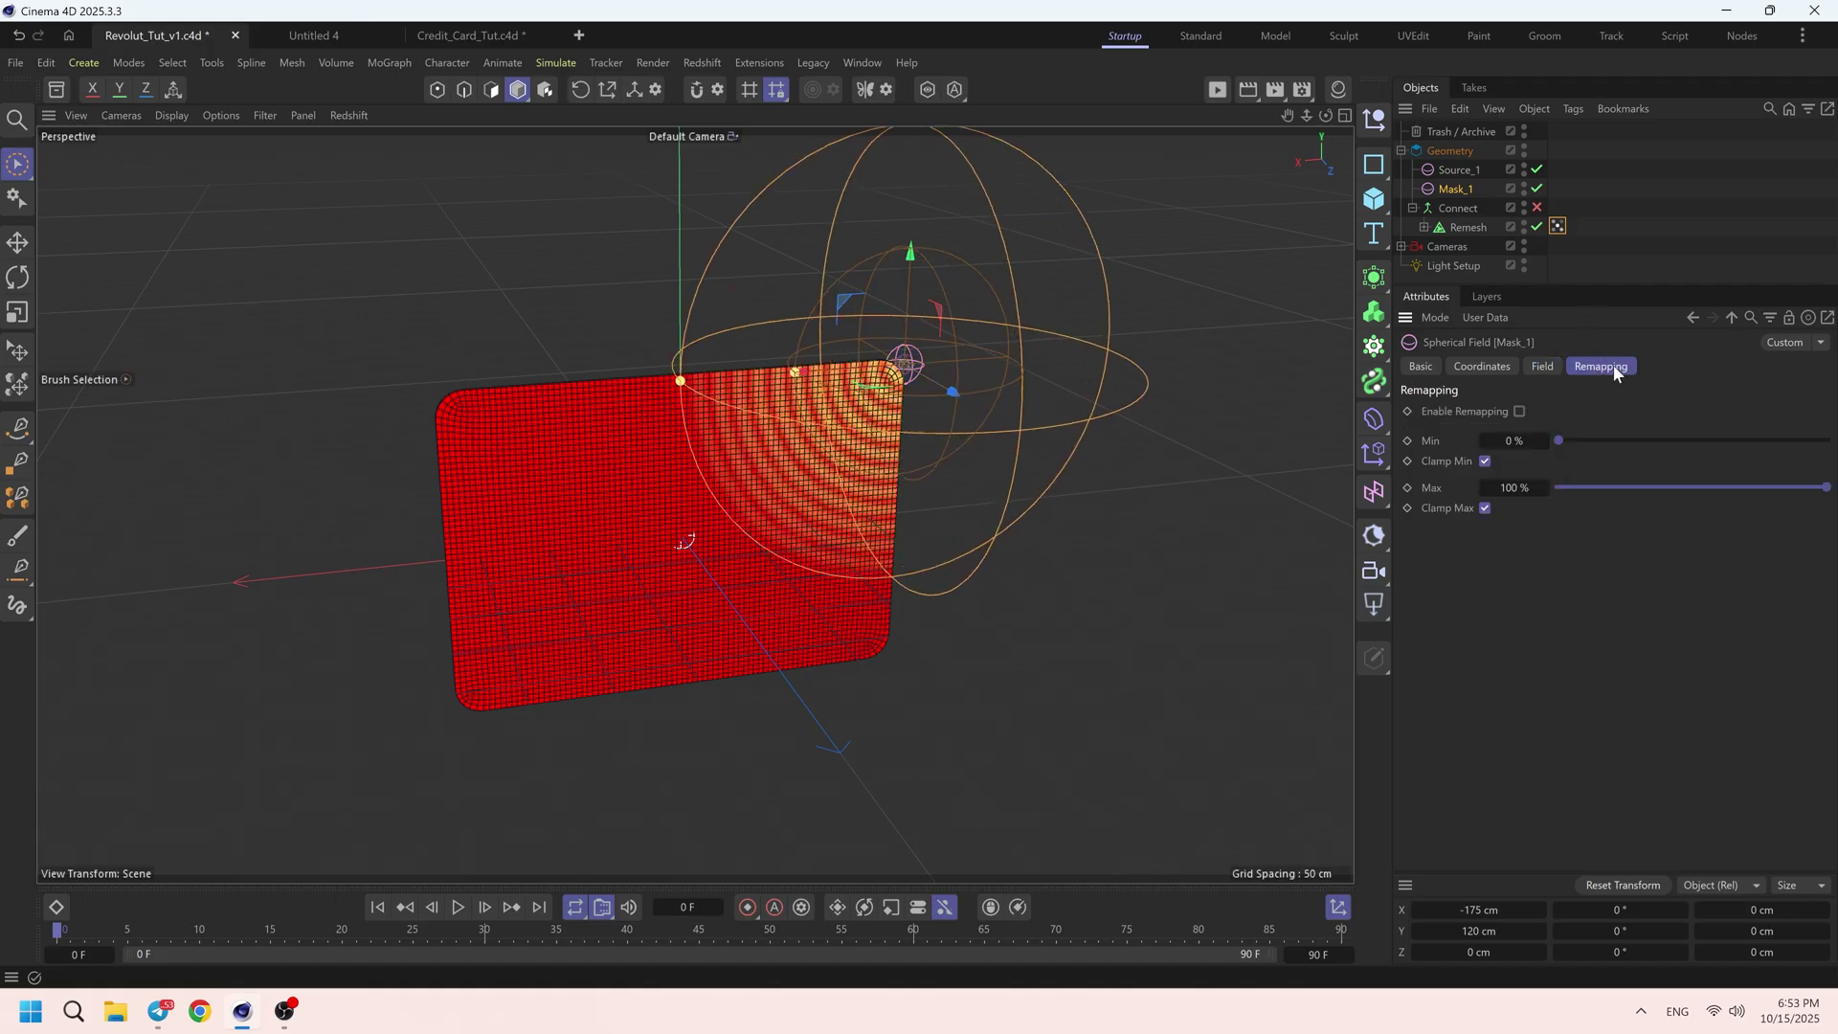
left_click(1520, 410)
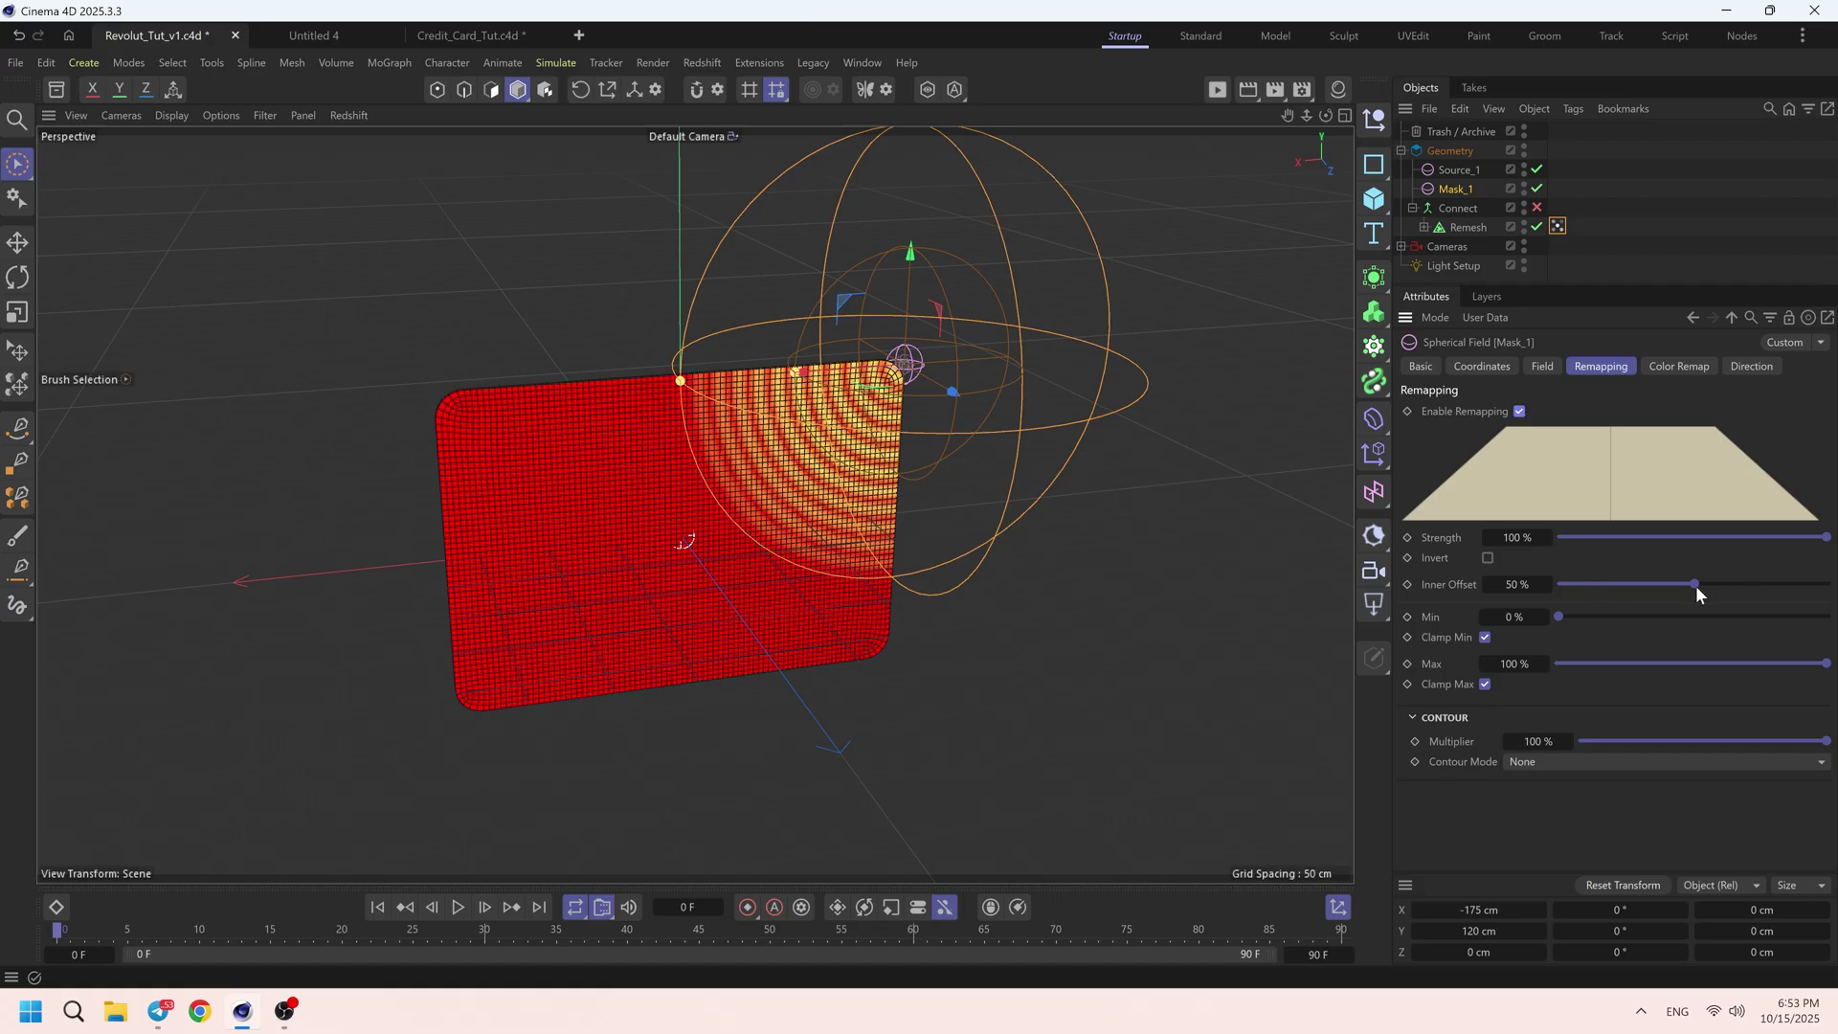
left_click_drag(1696, 584, 1753, 584)
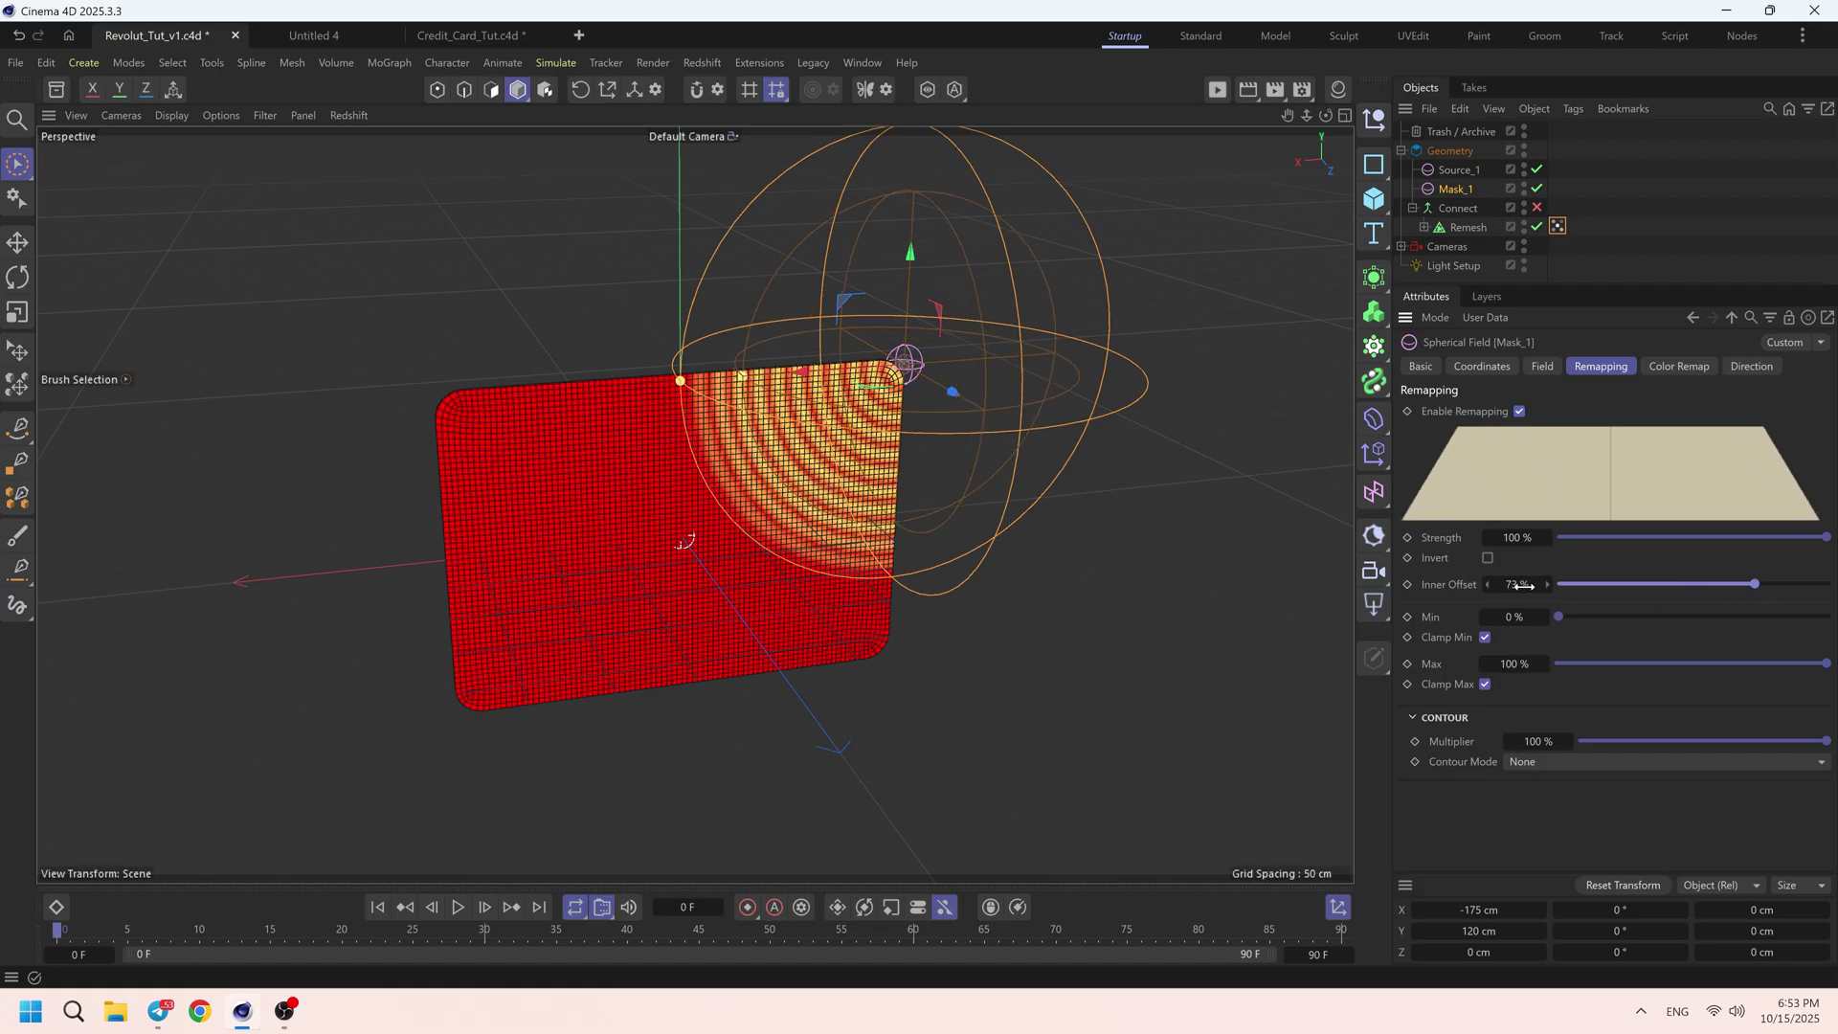
left_click_drag(1523, 585, 1529, 585)
- Set Mask_1's contour mode to Curve and lengthen the tangent of the spline's end point
left_click(1562, 763)
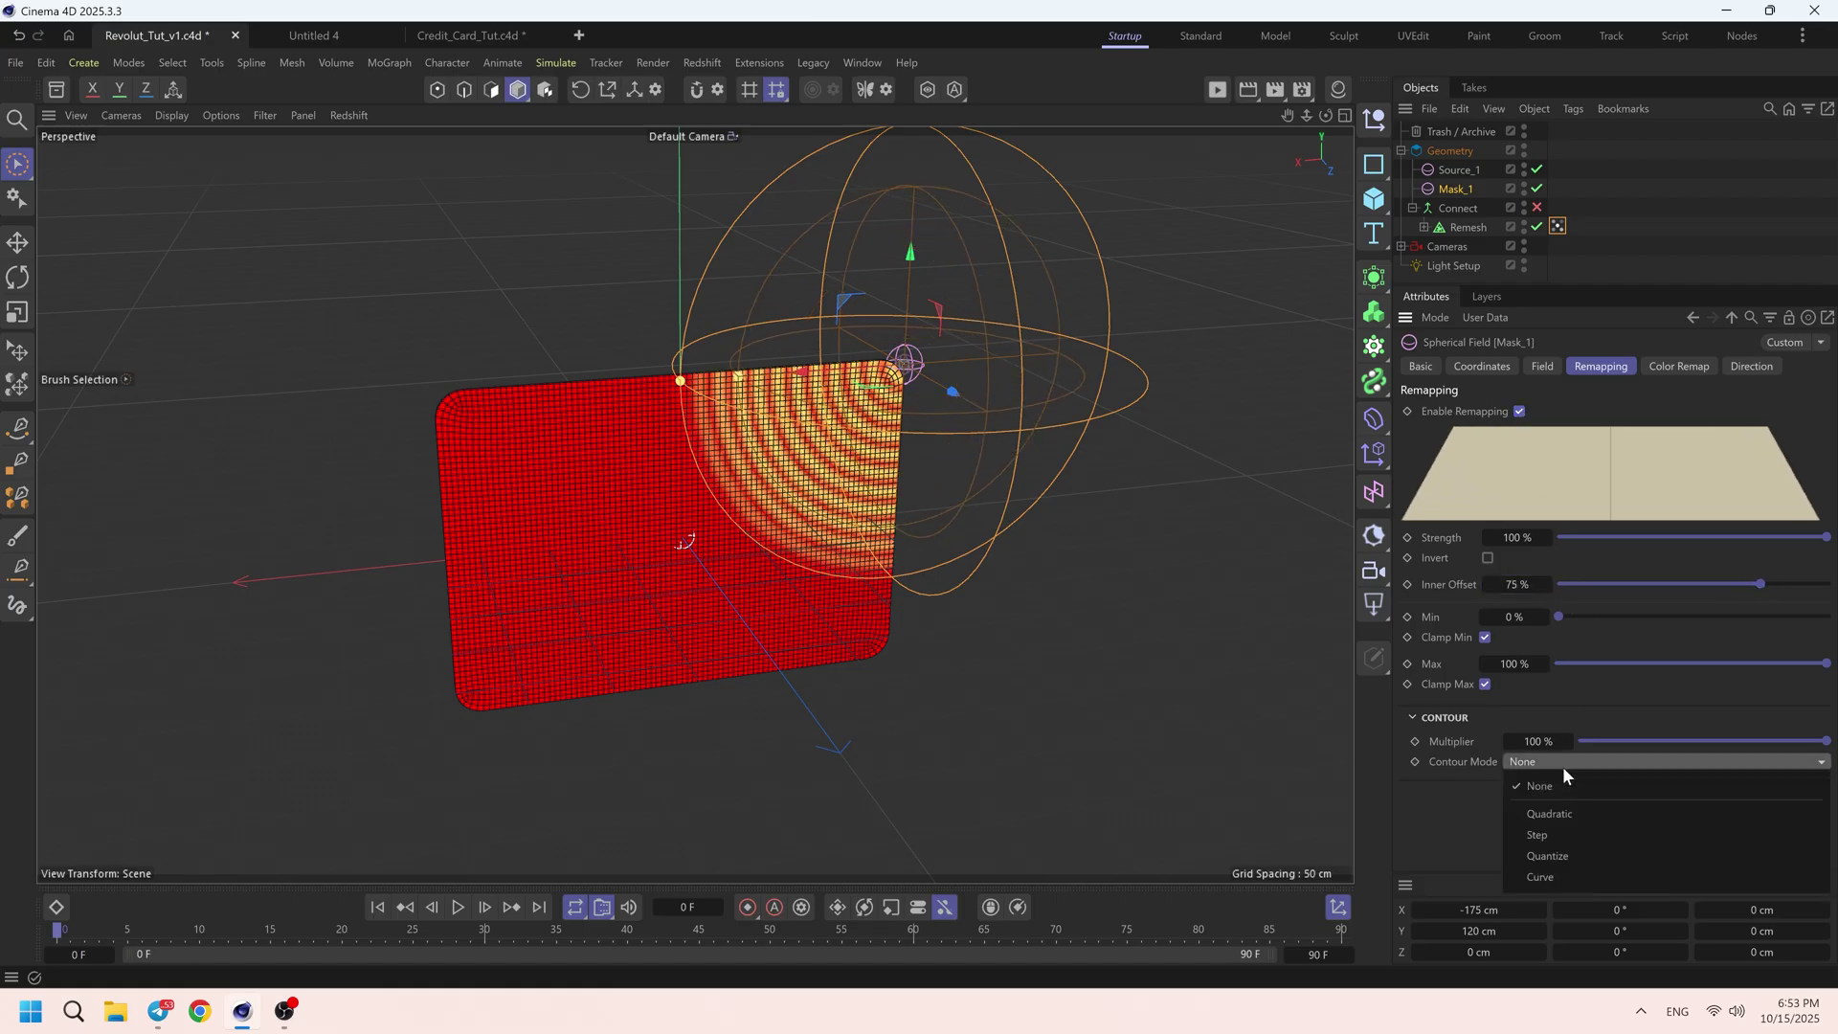
left_click(1560, 878)
scroll(1490, 779, "down", 3)
left_click(1803, 625)
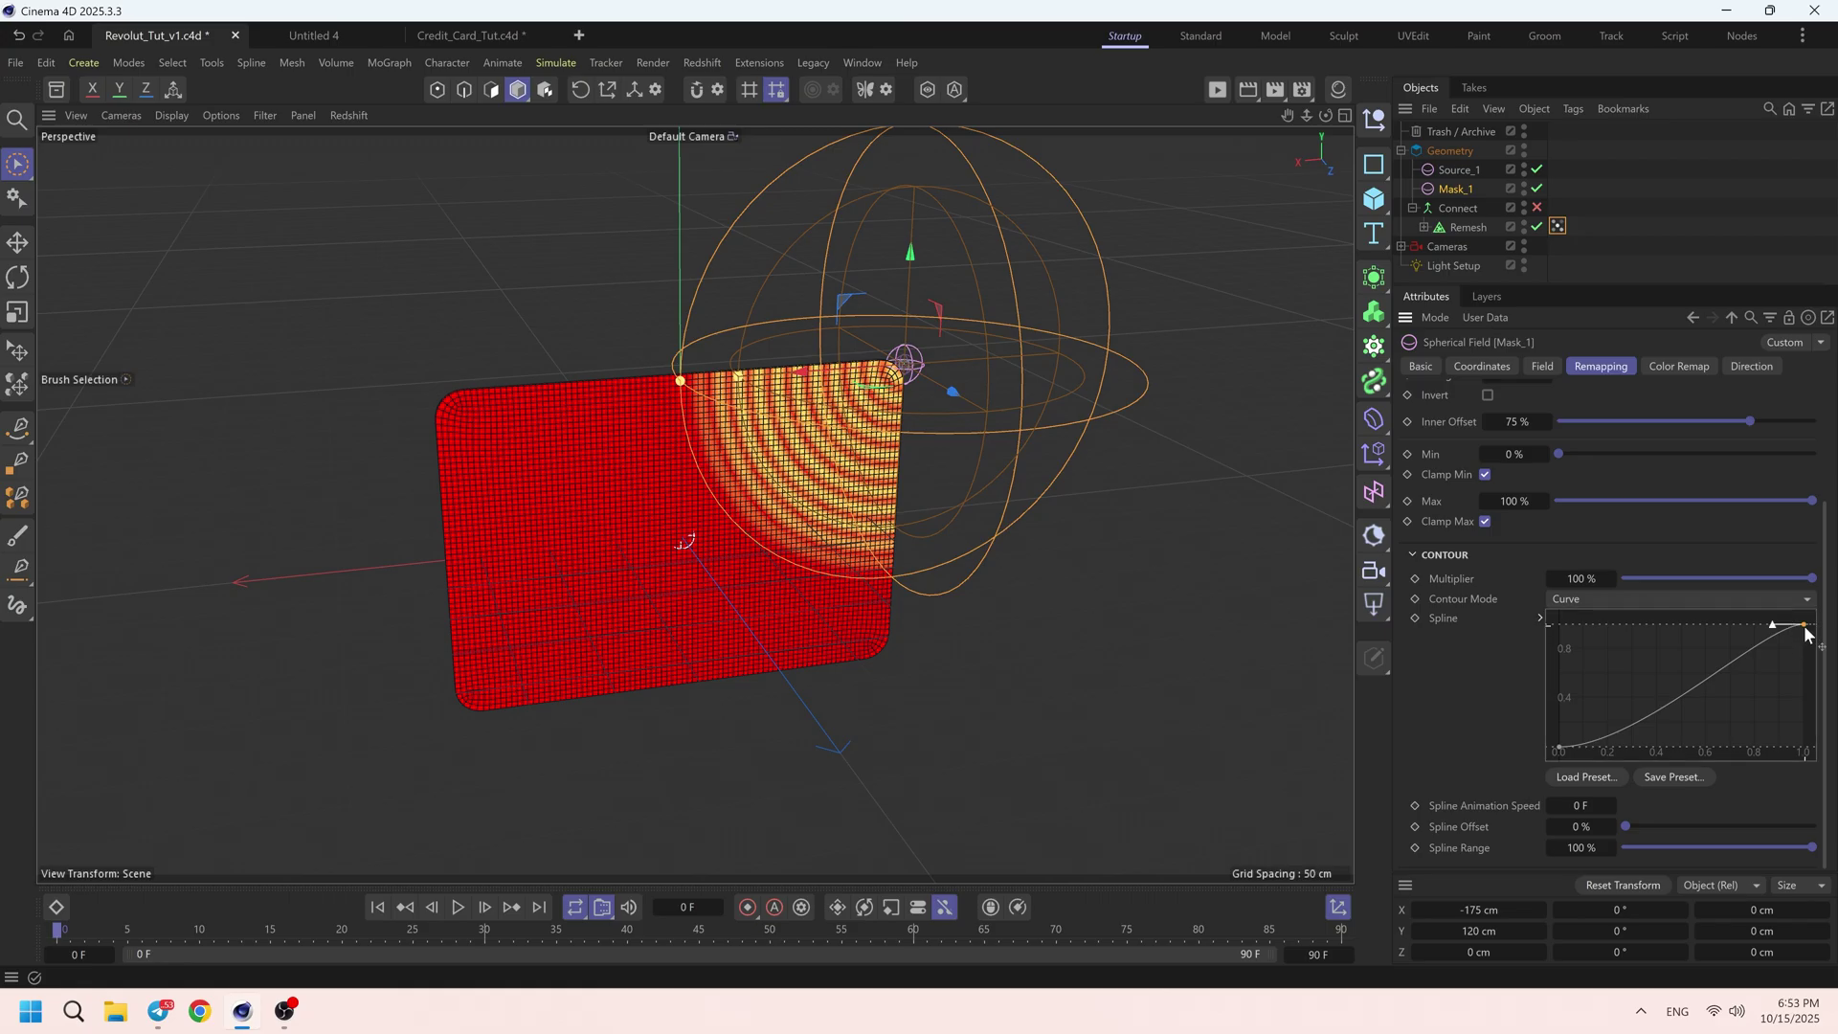
left_click_drag(1771, 625, 1702, 625)
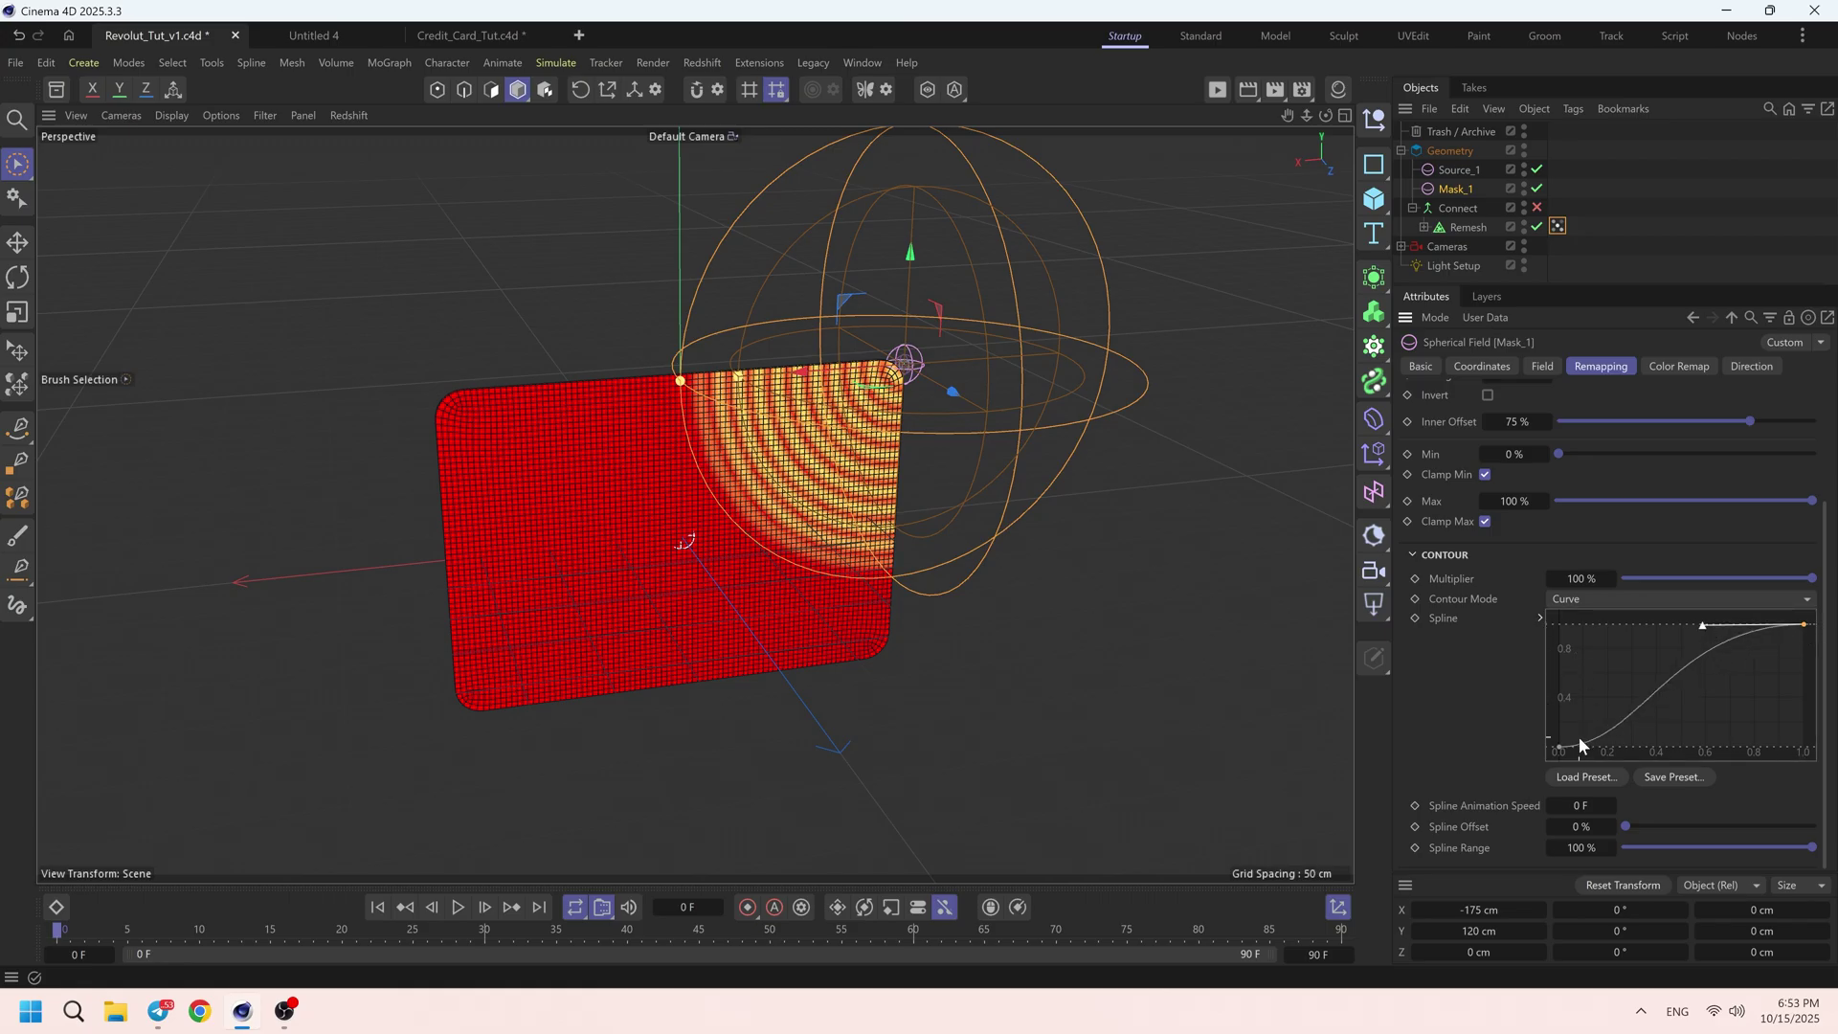
- Show the contour spline's point settings and set the end point's left tangent to X -0.4 and Y 0
left_click(1538, 617)
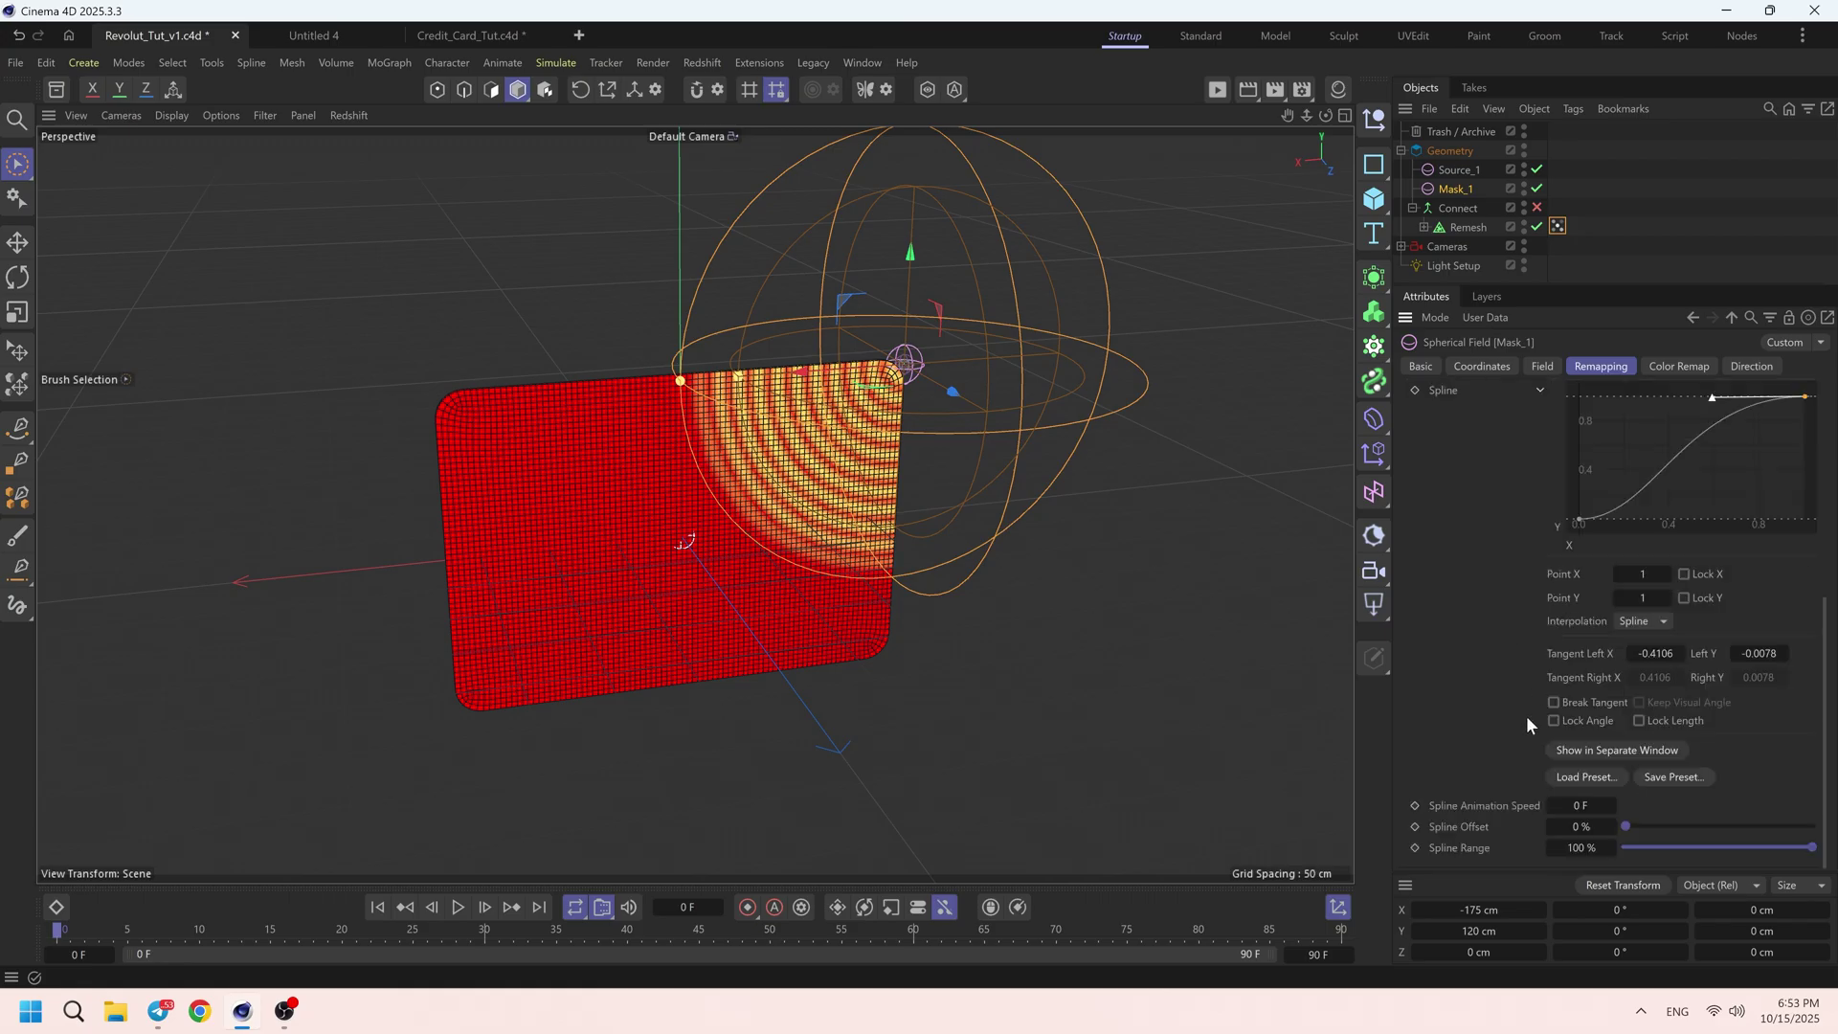
double_click(1760, 653)
type("0")
key("Return")
double_click(1646, 652)
type("-0.4")
key("Return")
scroll(1562, 455, "up", 3)
scroll(1562, 456, "down", 3)
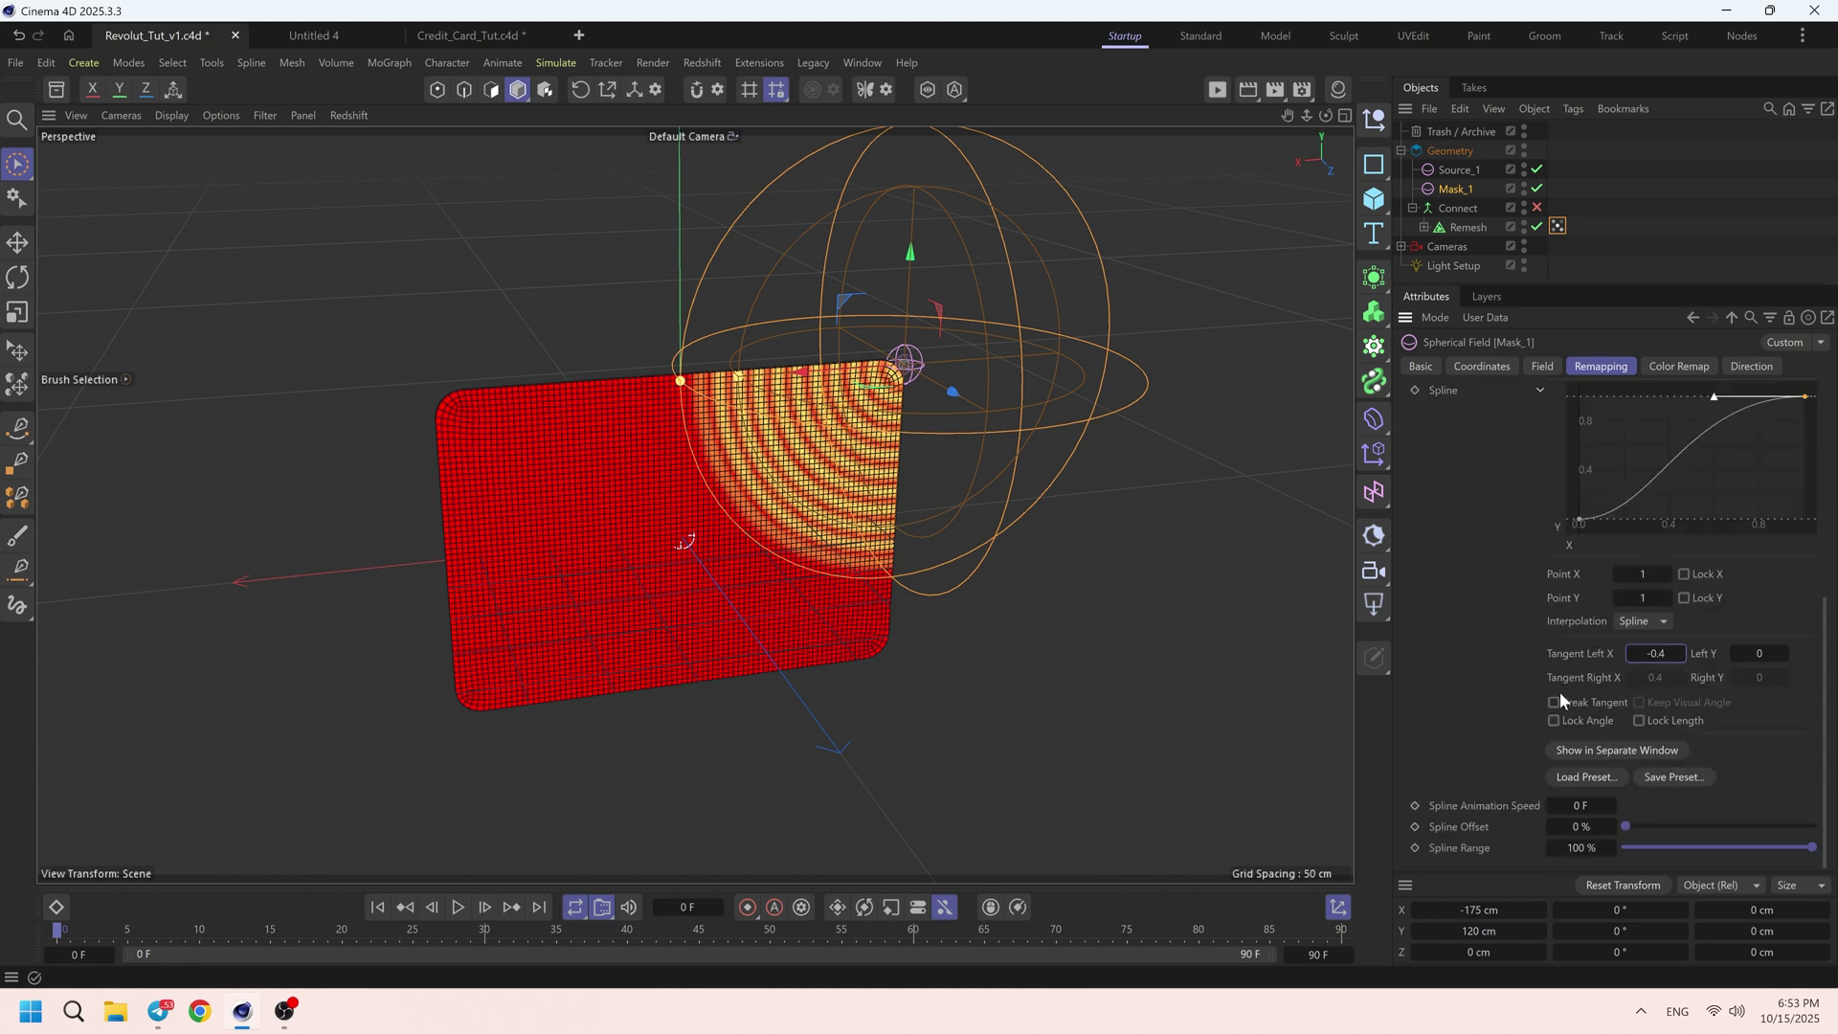
- Set the contour spline's start point right tangent X to 0.4 and deselect the Mask_1 field
left_click(1579, 519)
double_click(1646, 676)
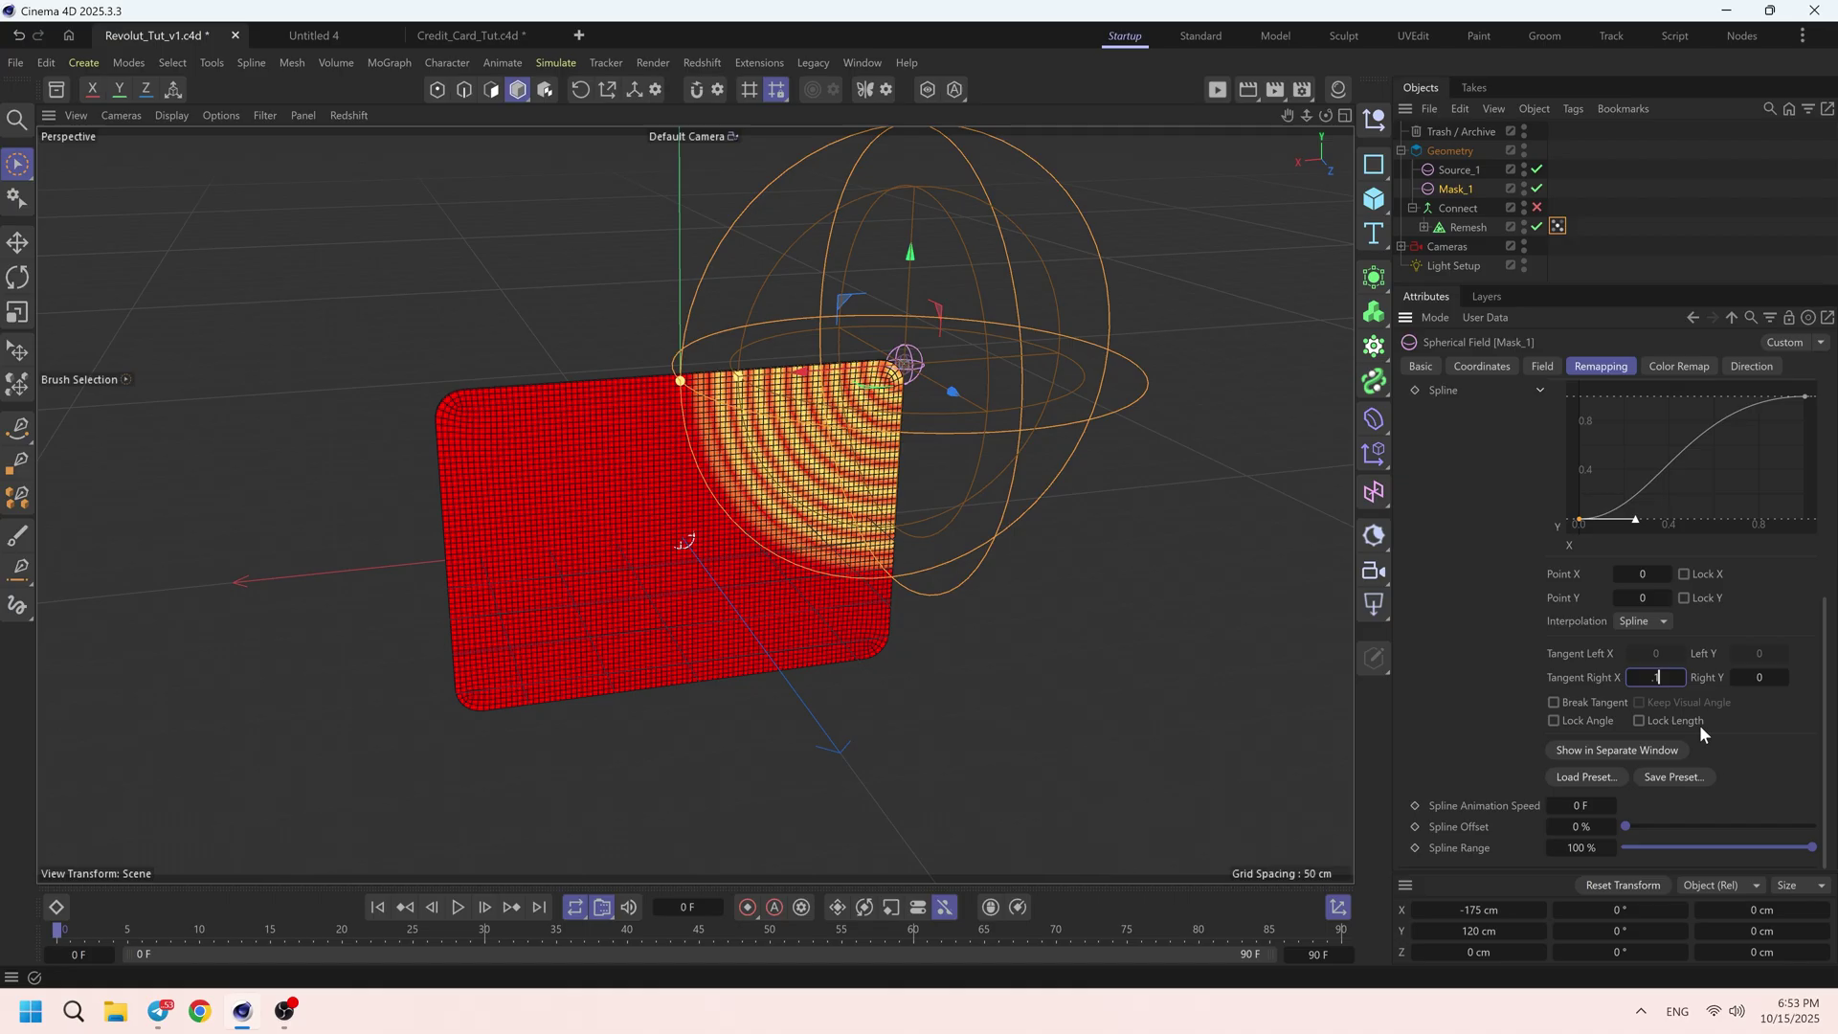
type("0.4")
key("Return")
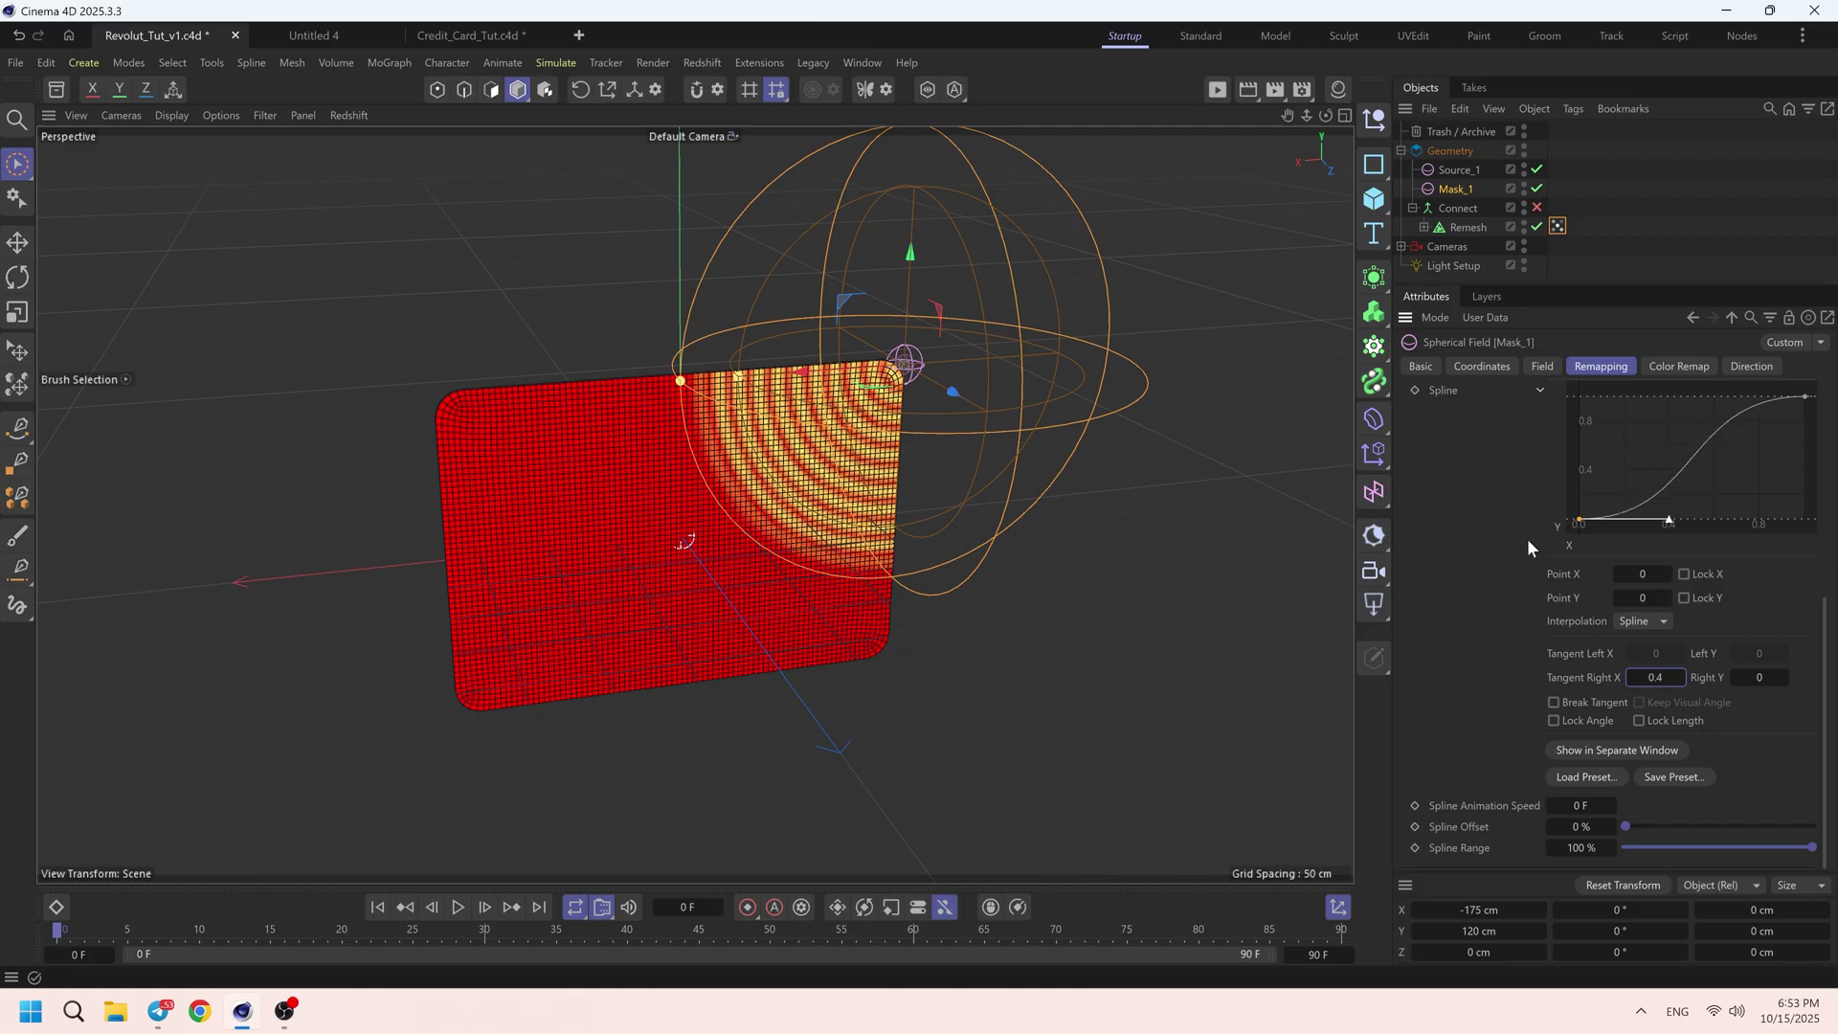
left_click(1652, 236)
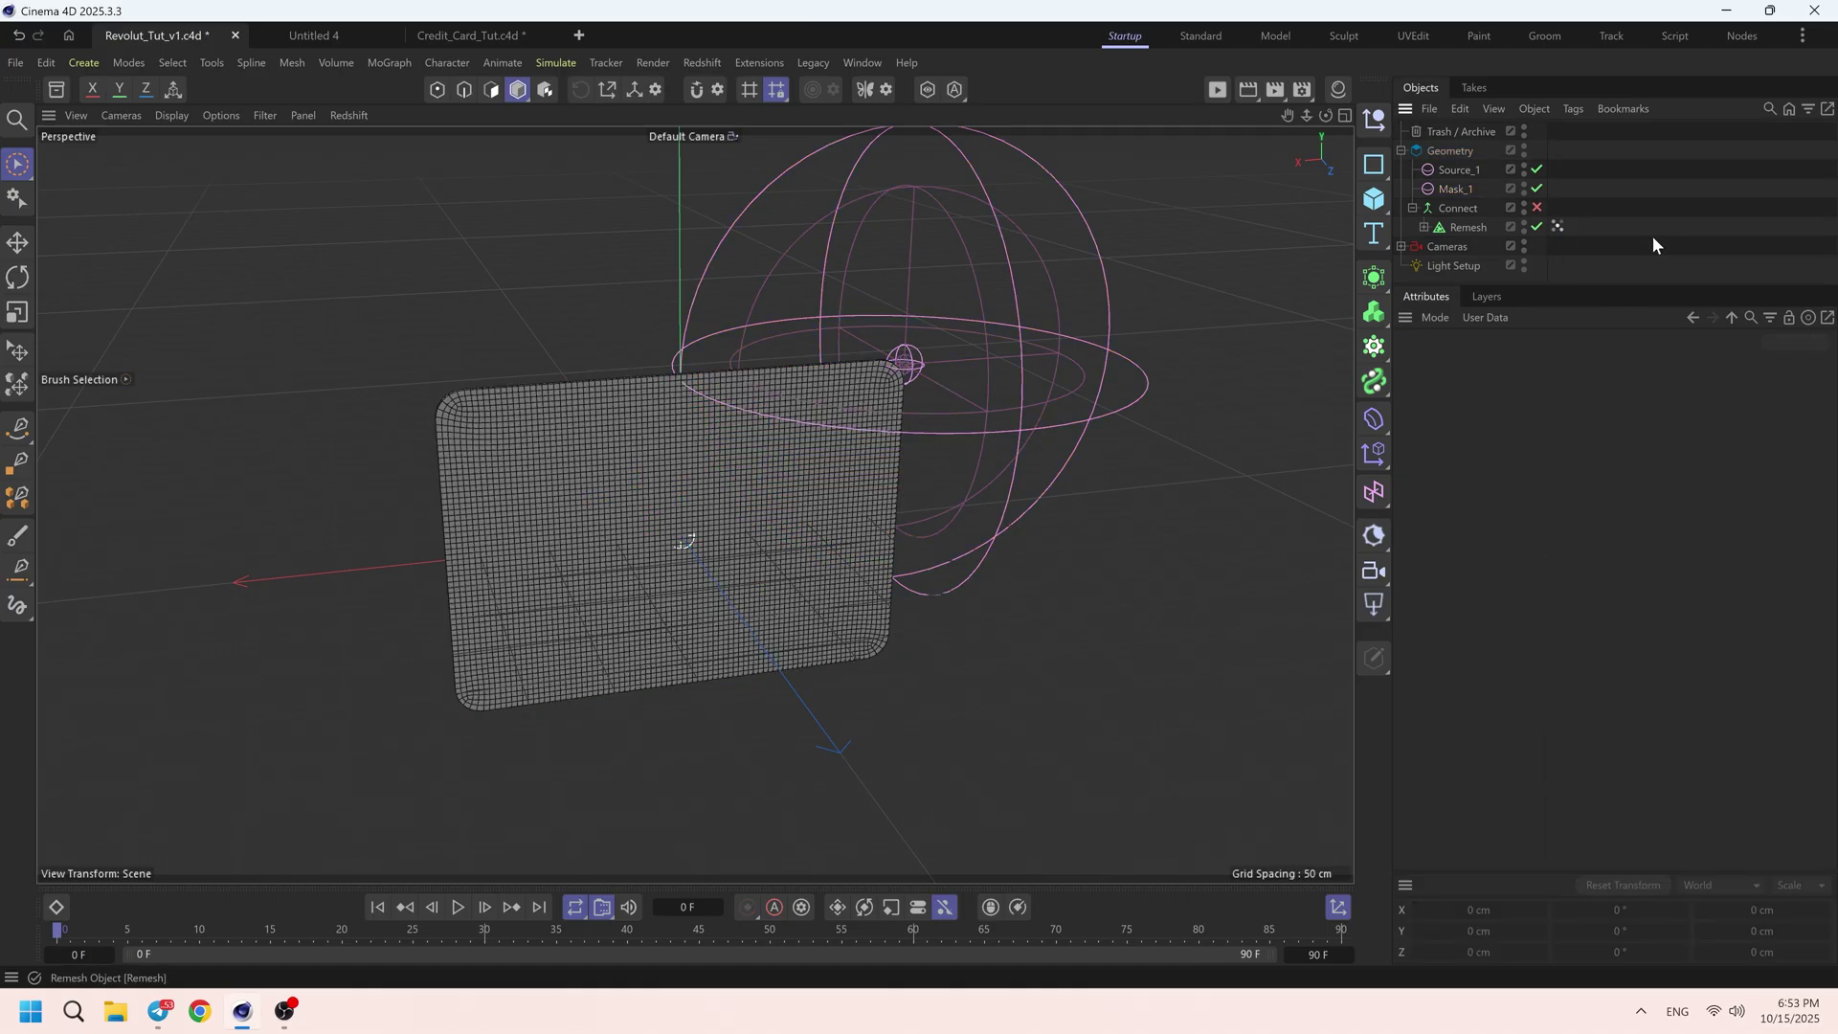
- Save the project and add a Displacer deformer under the Connect object
left_click(1536, 208)
key("ctrl+s")
left_click(1474, 205)
left_click(1376, 422)
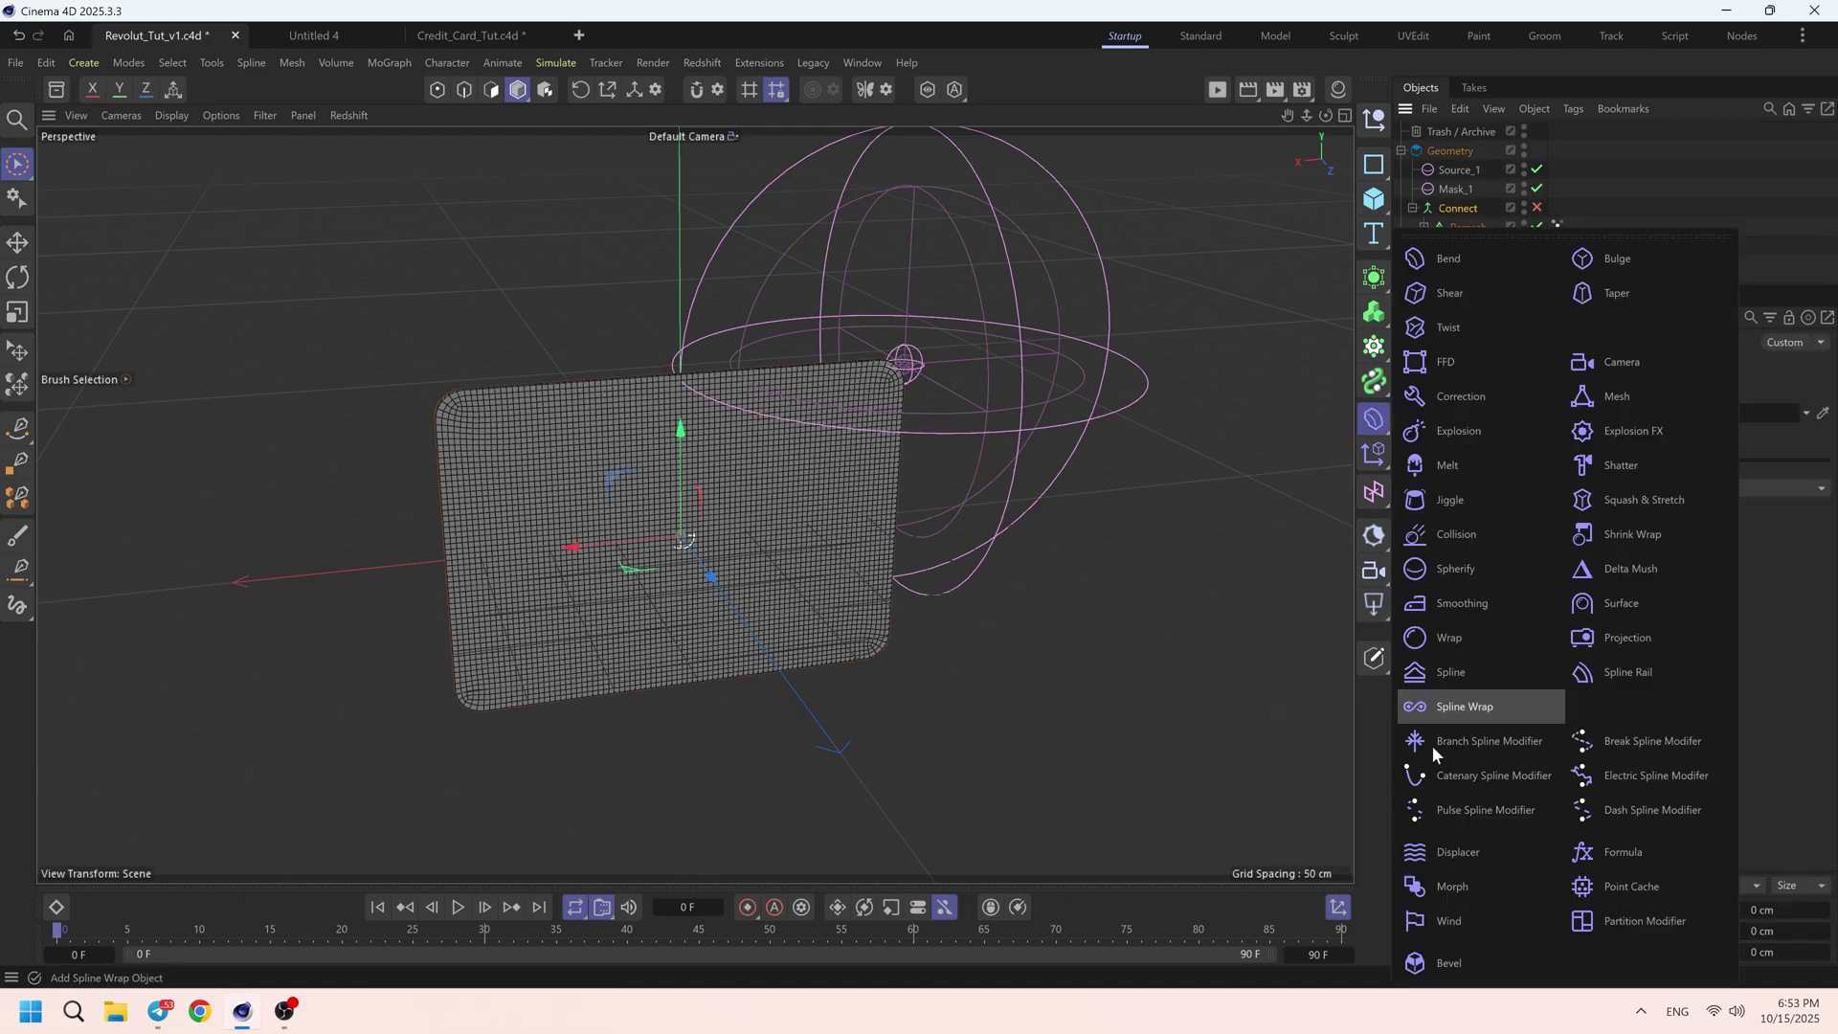
left_click(1455, 852)
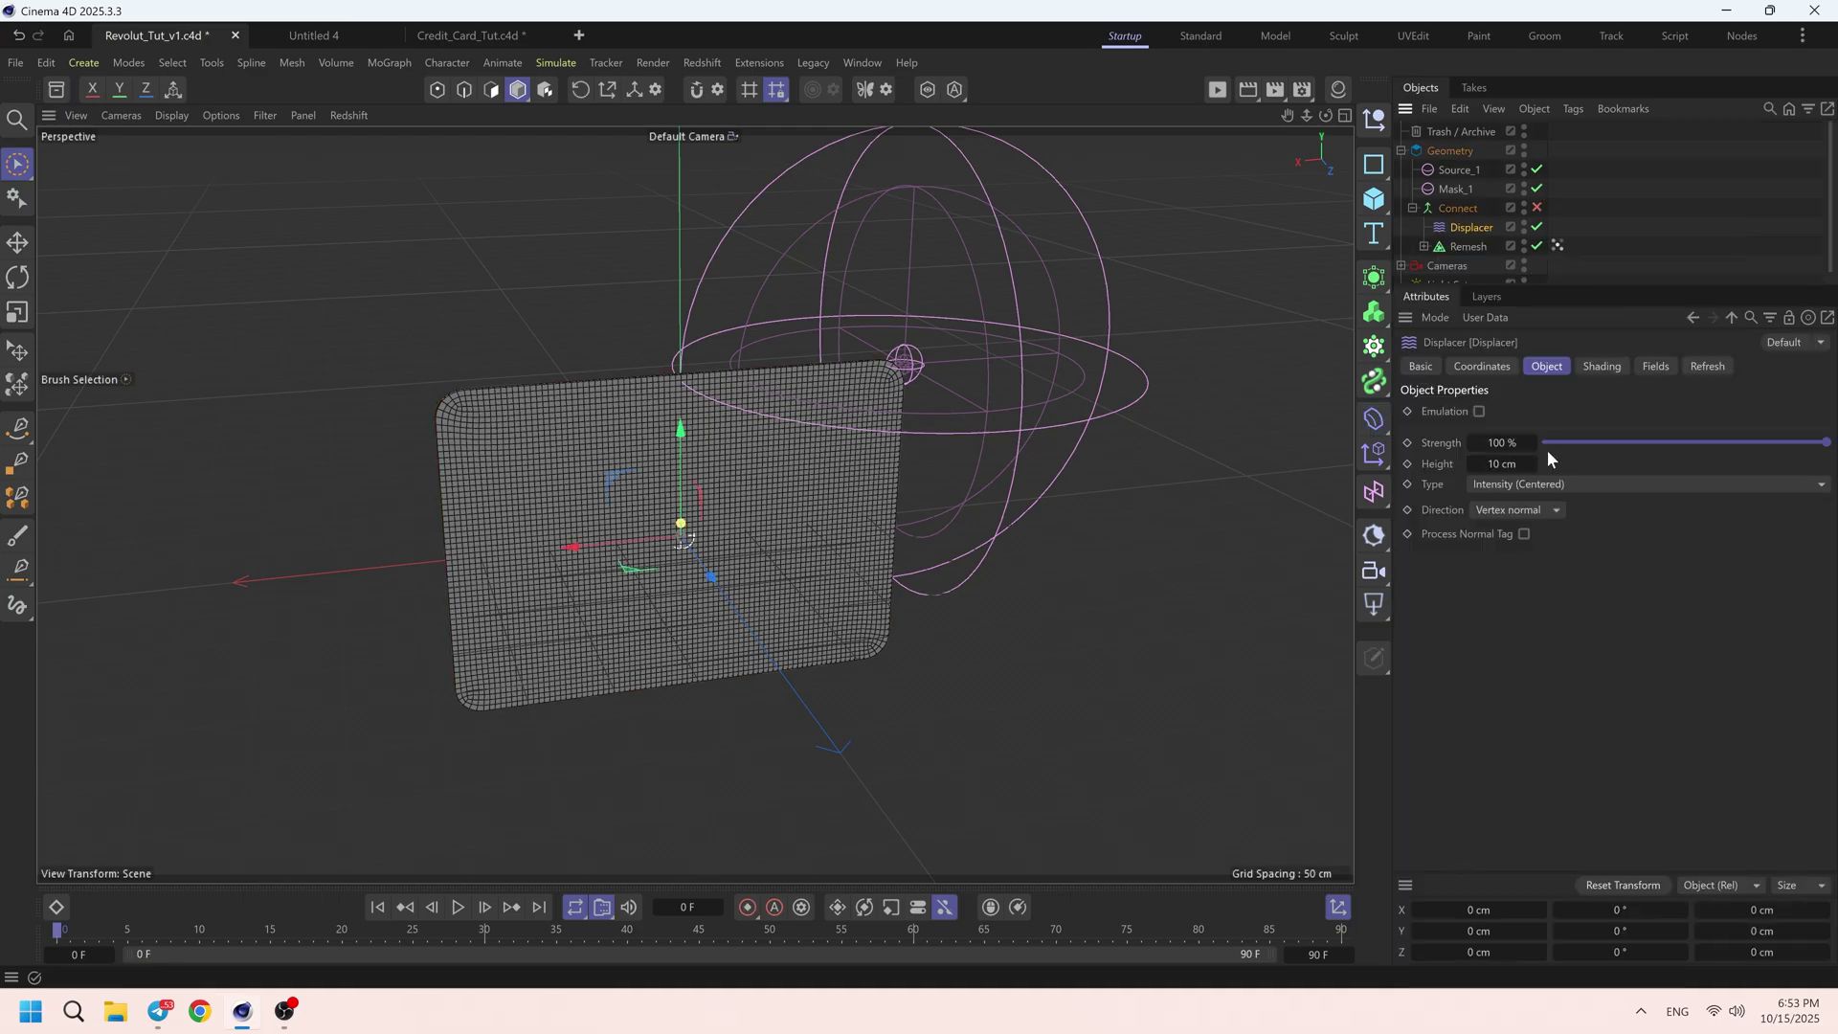
- Assign a Color shader as the Displacer's custom shader
left_click(1610, 366)
left_click(1473, 434)
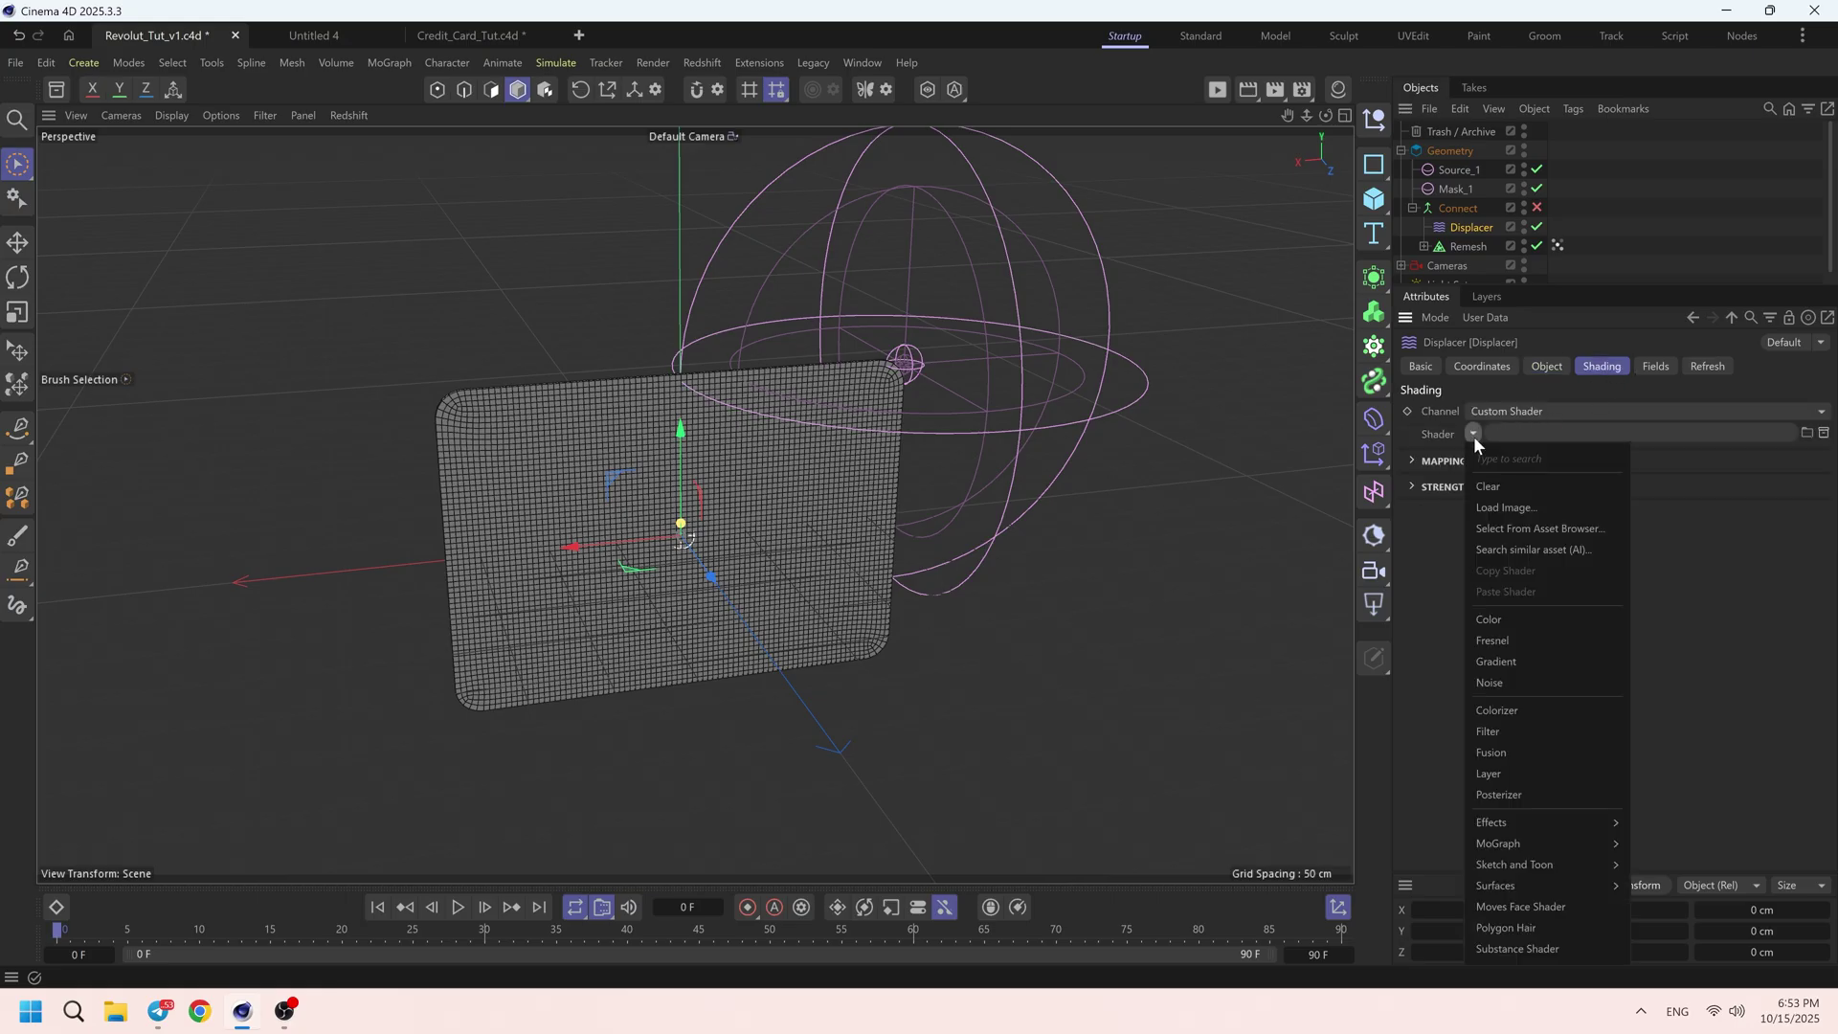
left_click(1514, 623)
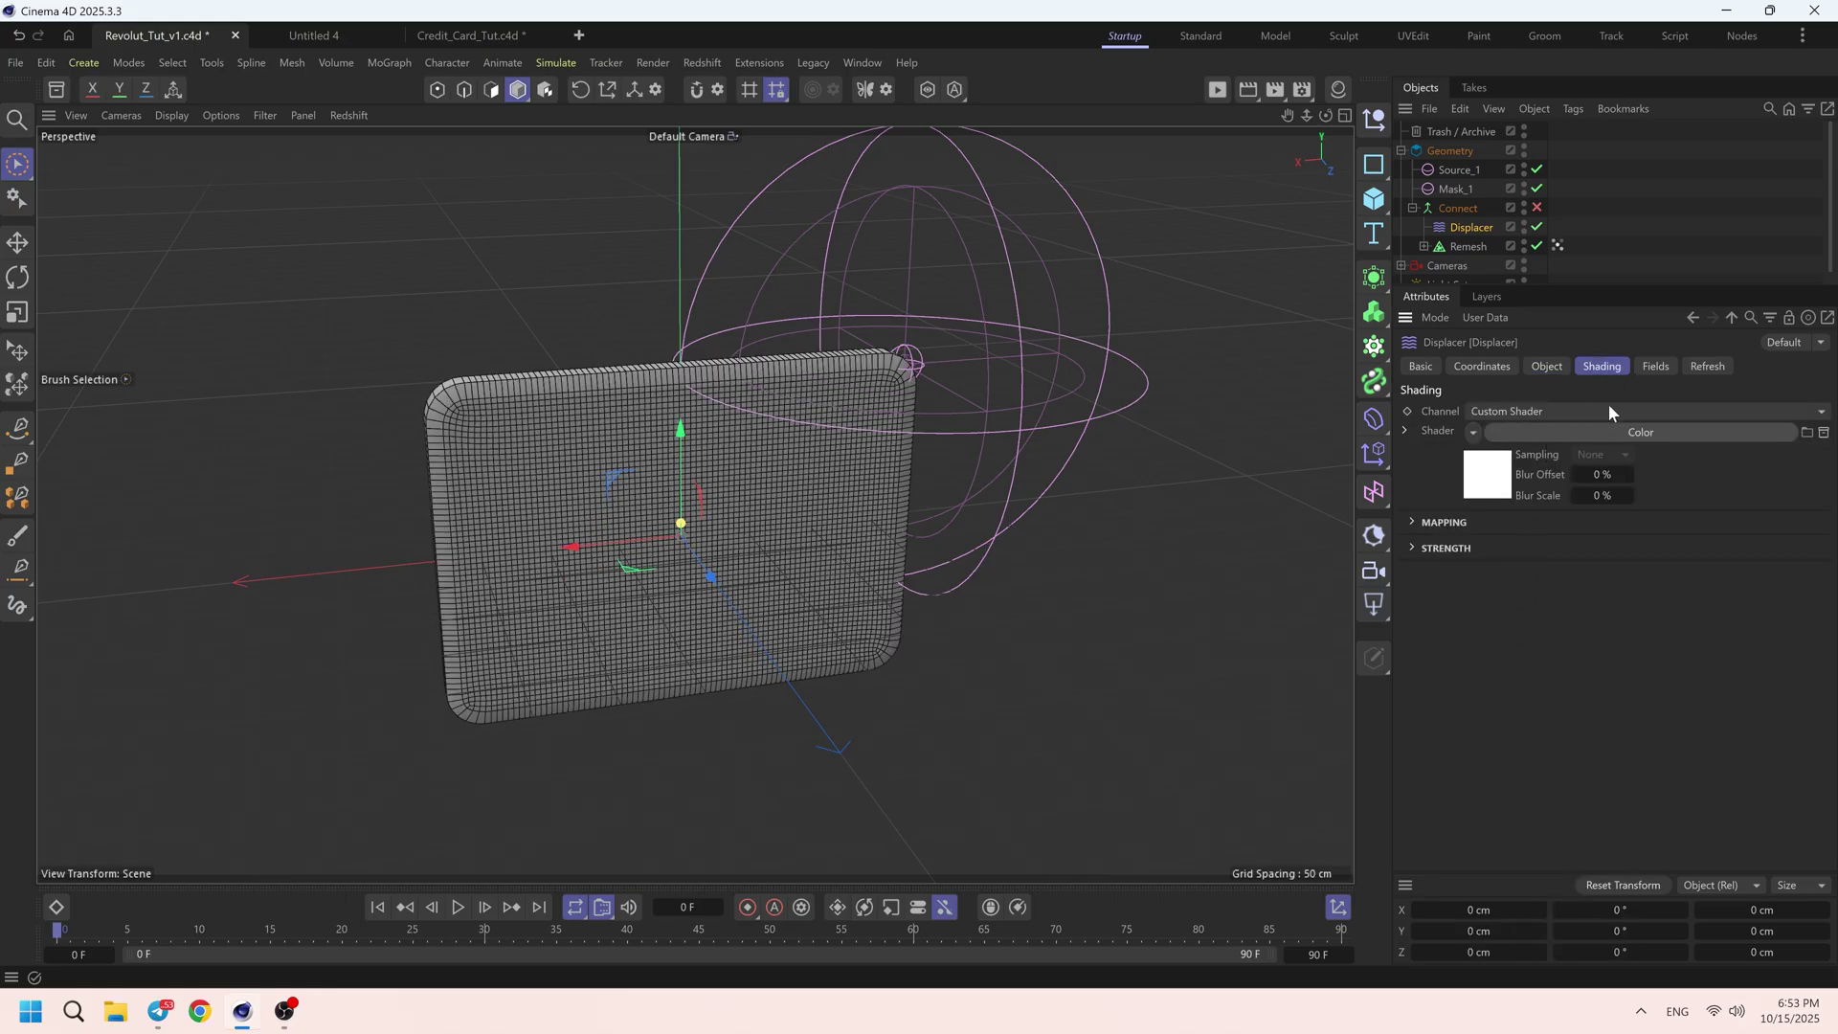
- Set the Displacer's direction to Planar with +Z orientation and check the card from another angle
left_click(1551, 366)
left_click(1500, 507)
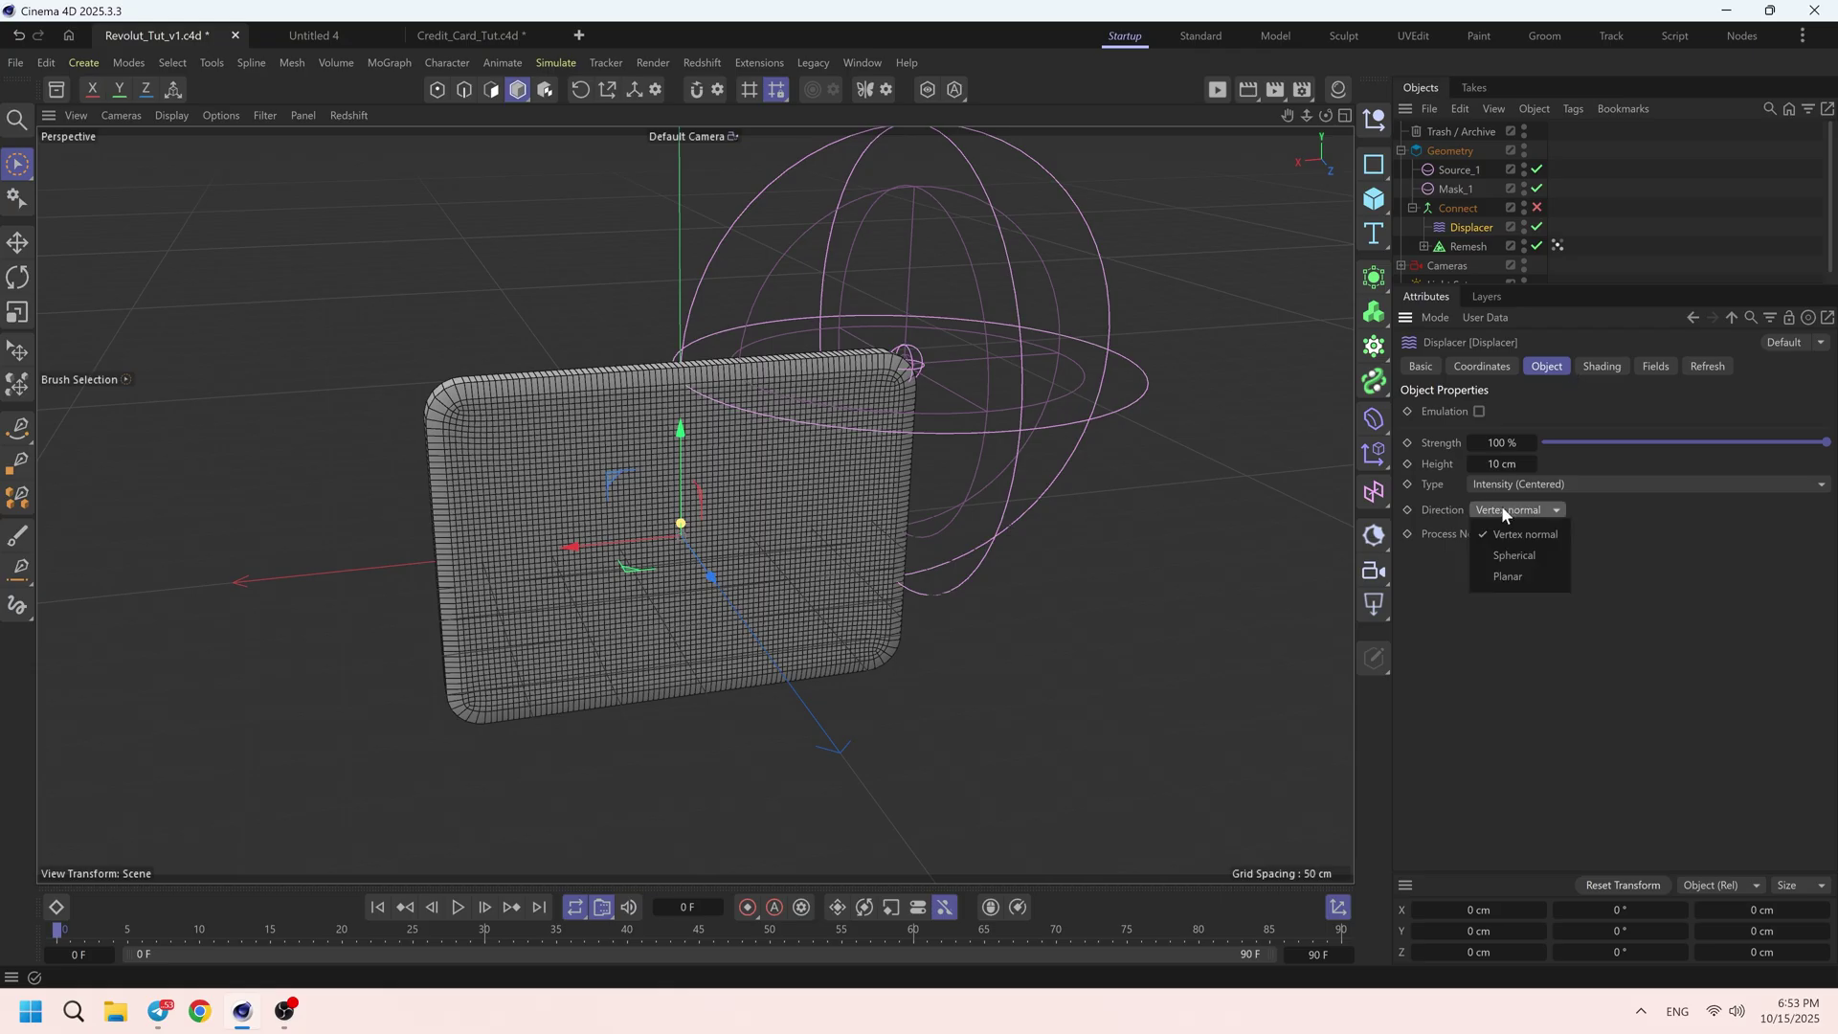
left_click(1509, 577)
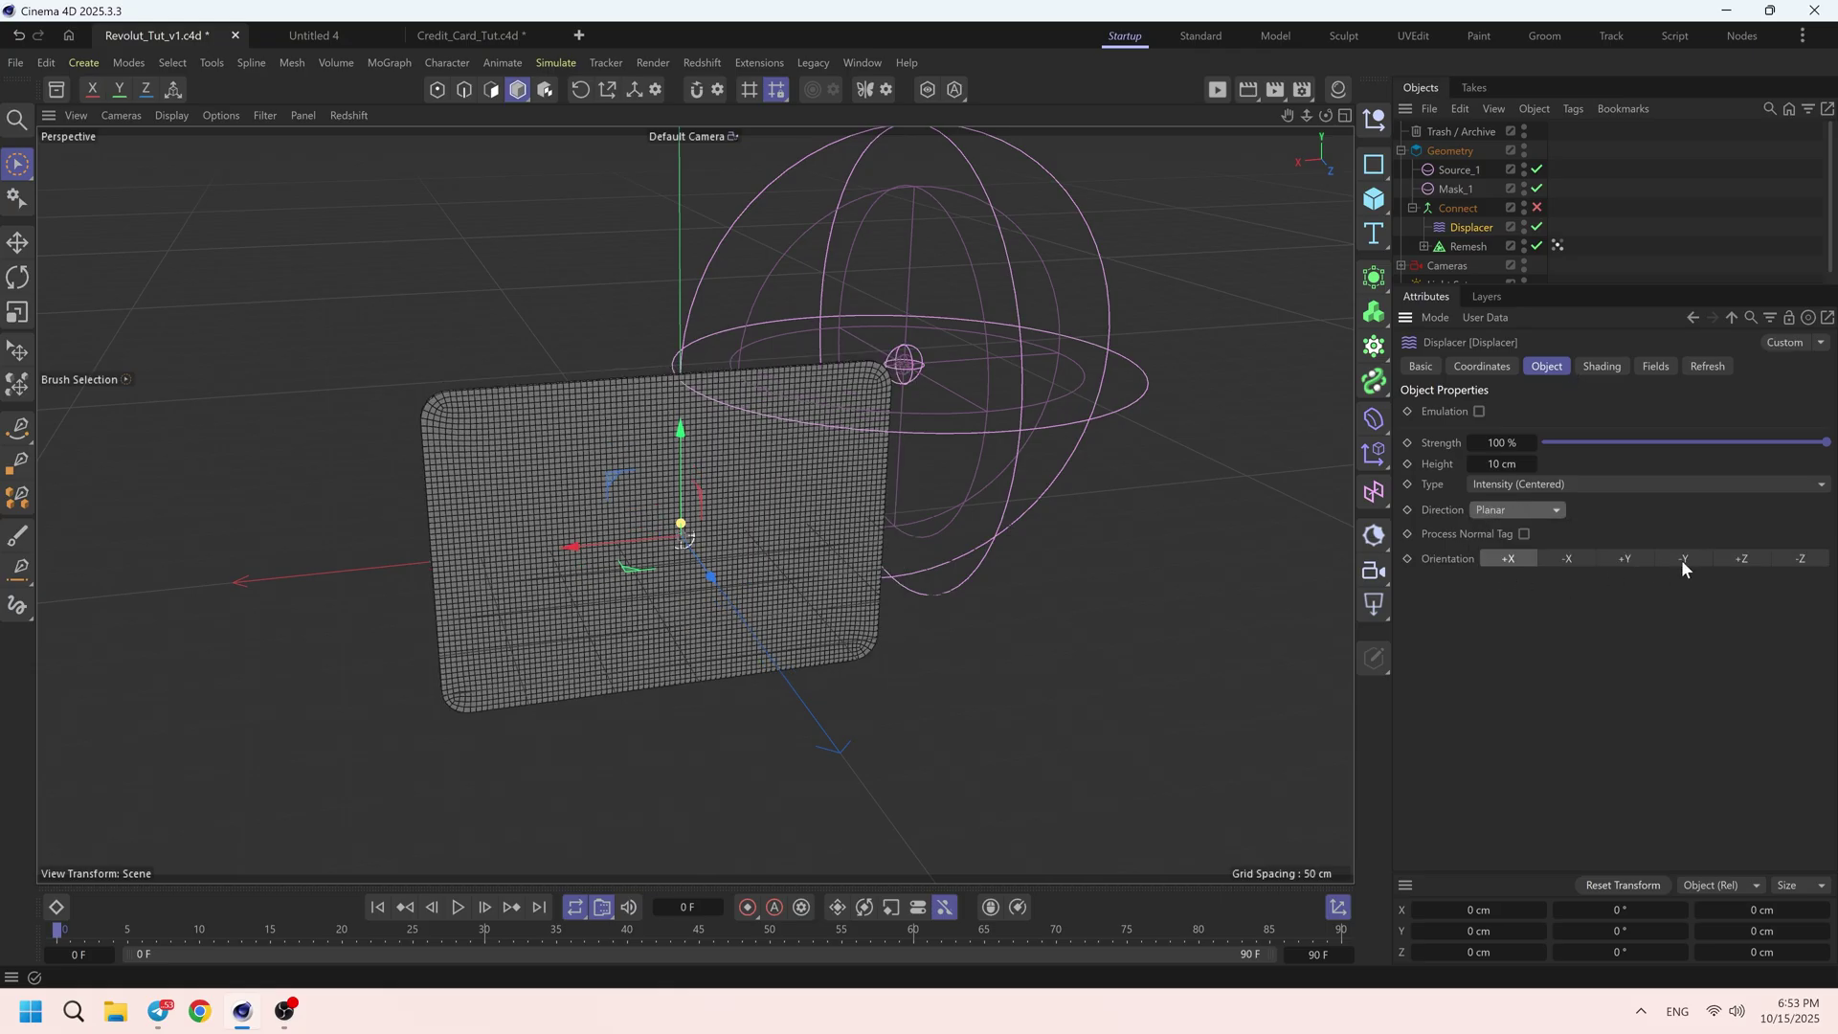
left_click(1725, 565)
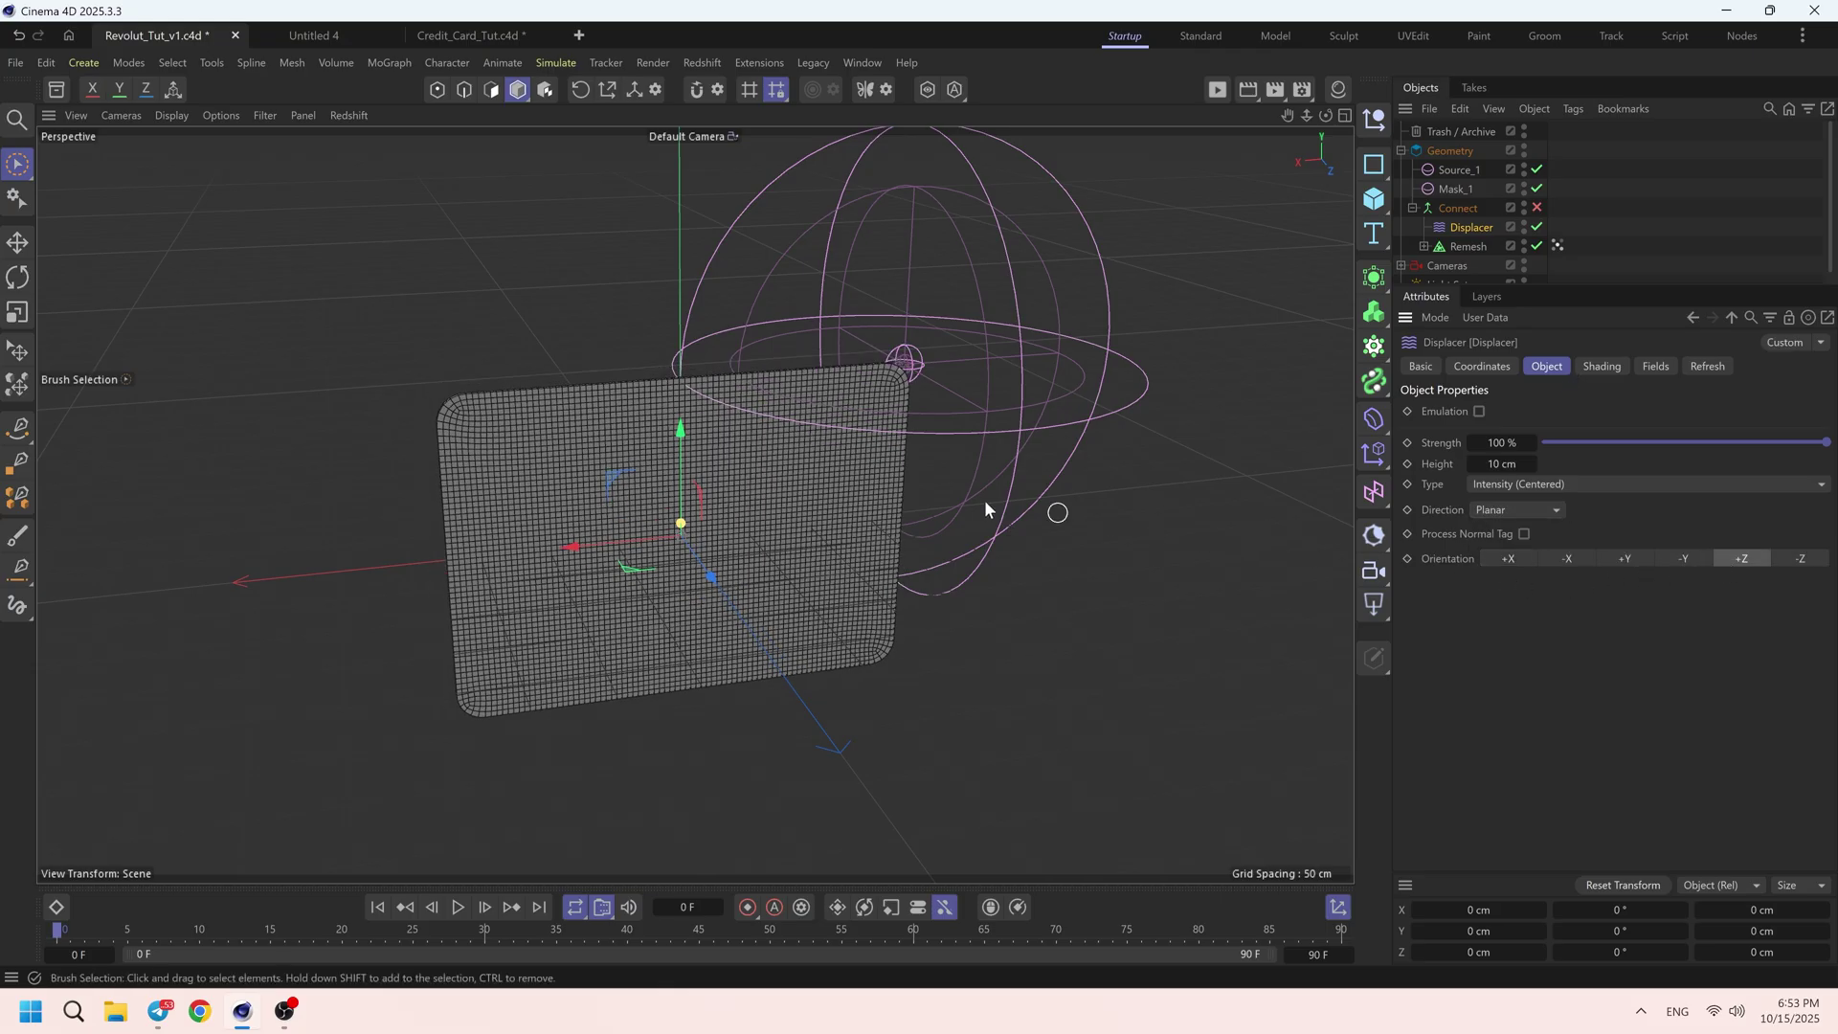
left_click_drag(984, 509, 1169, 594, "alt")
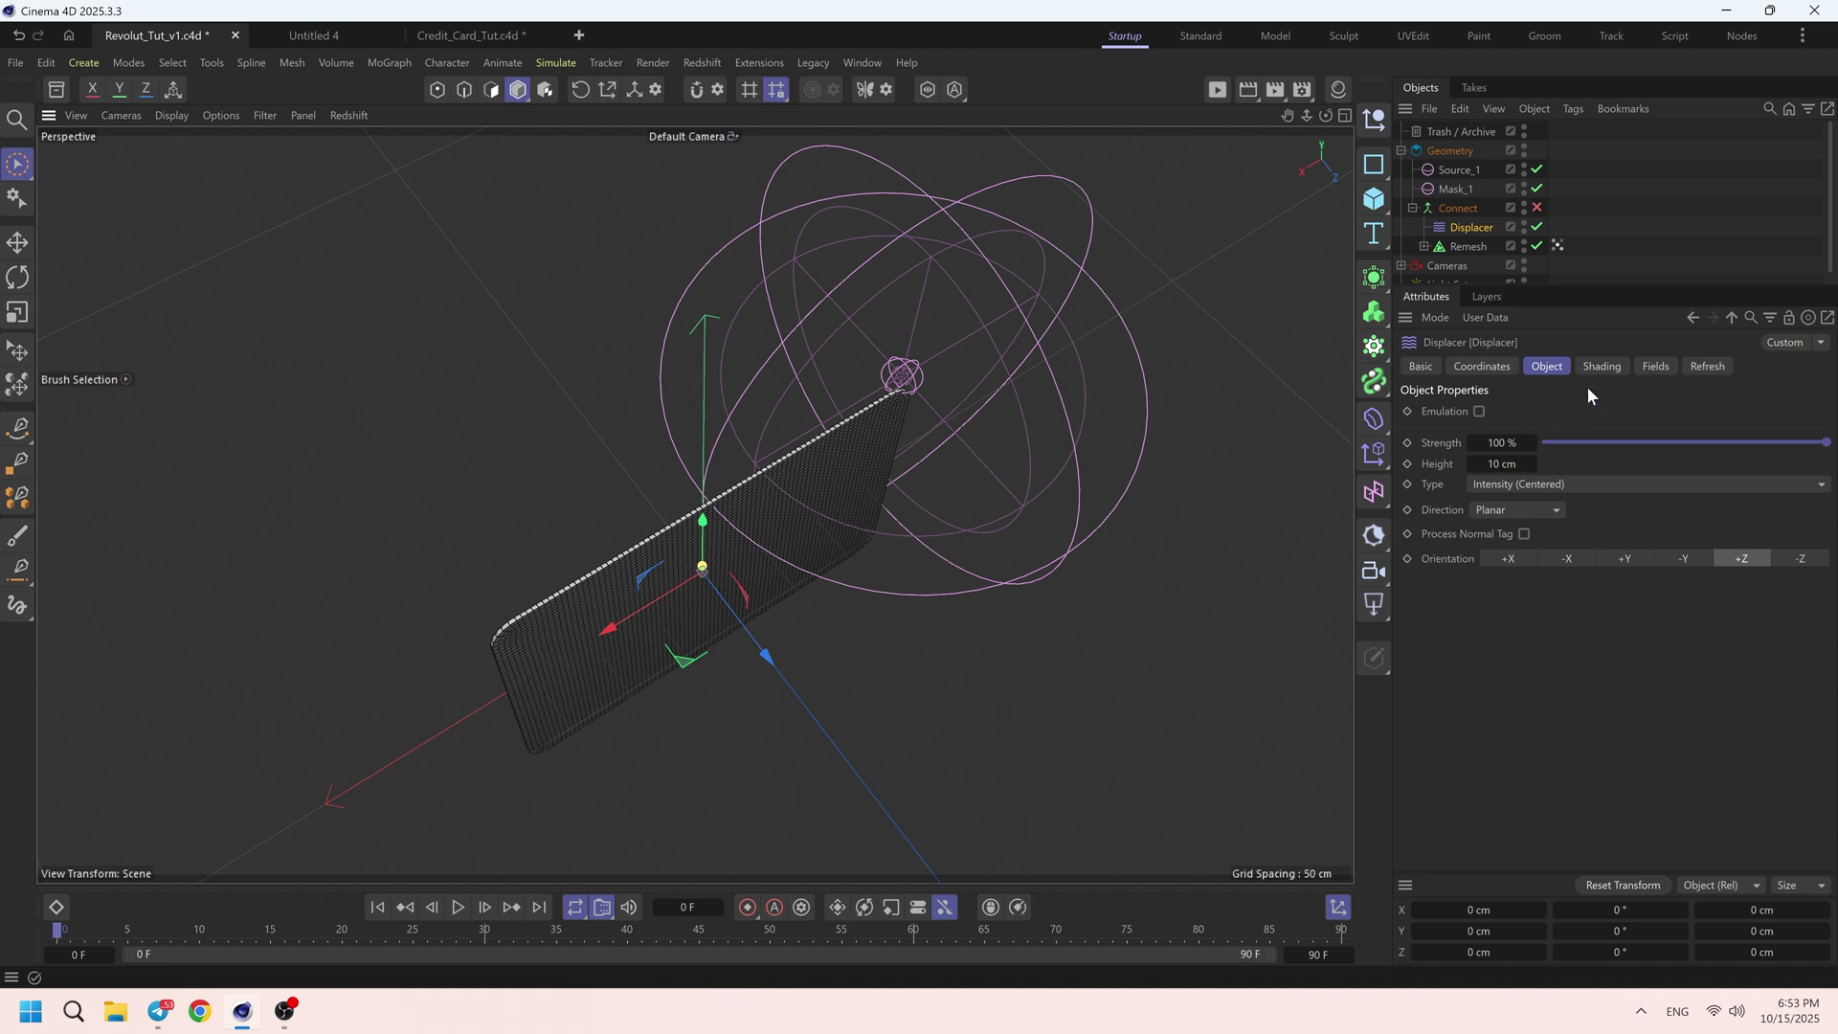
- Add the Remesh object's vertex map to the Displacer's fields and enable the Connect object
left_click(1610, 365)
left_click(1651, 365)
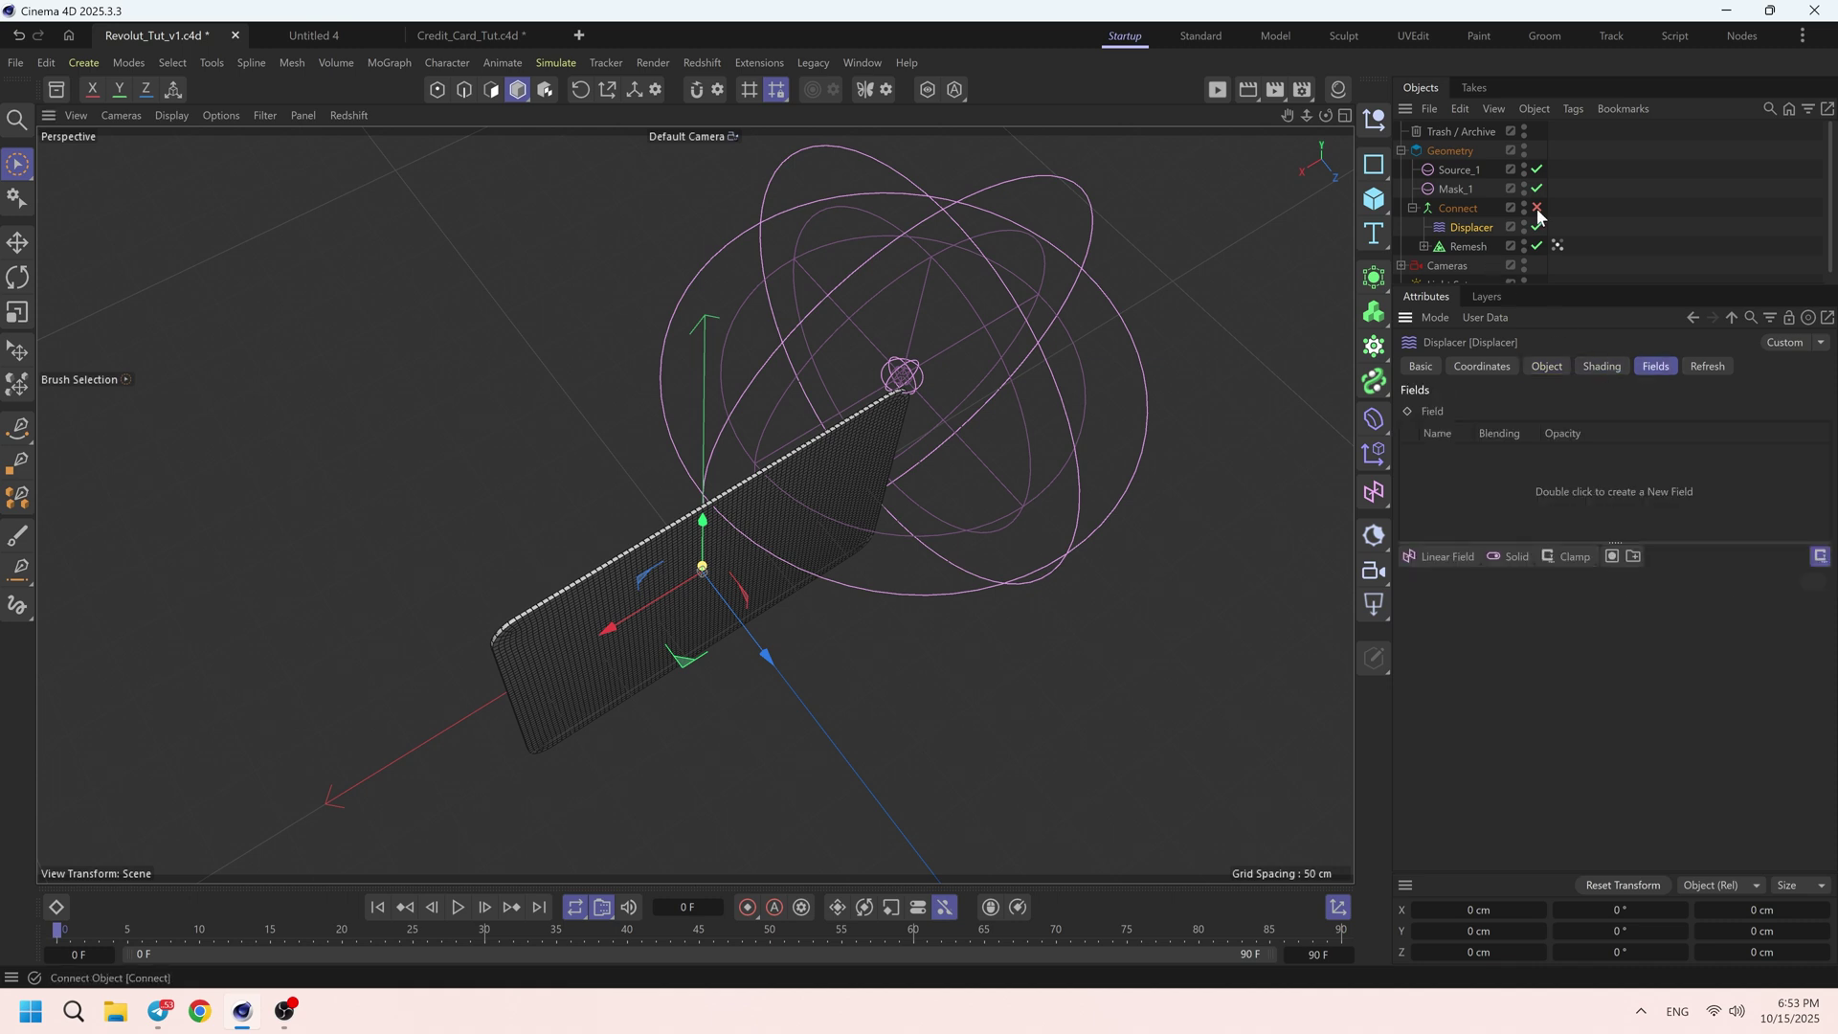
left_click_drag(1558, 245, 1476, 491)
left_click_drag(933, 518, 742, 383, "alt")
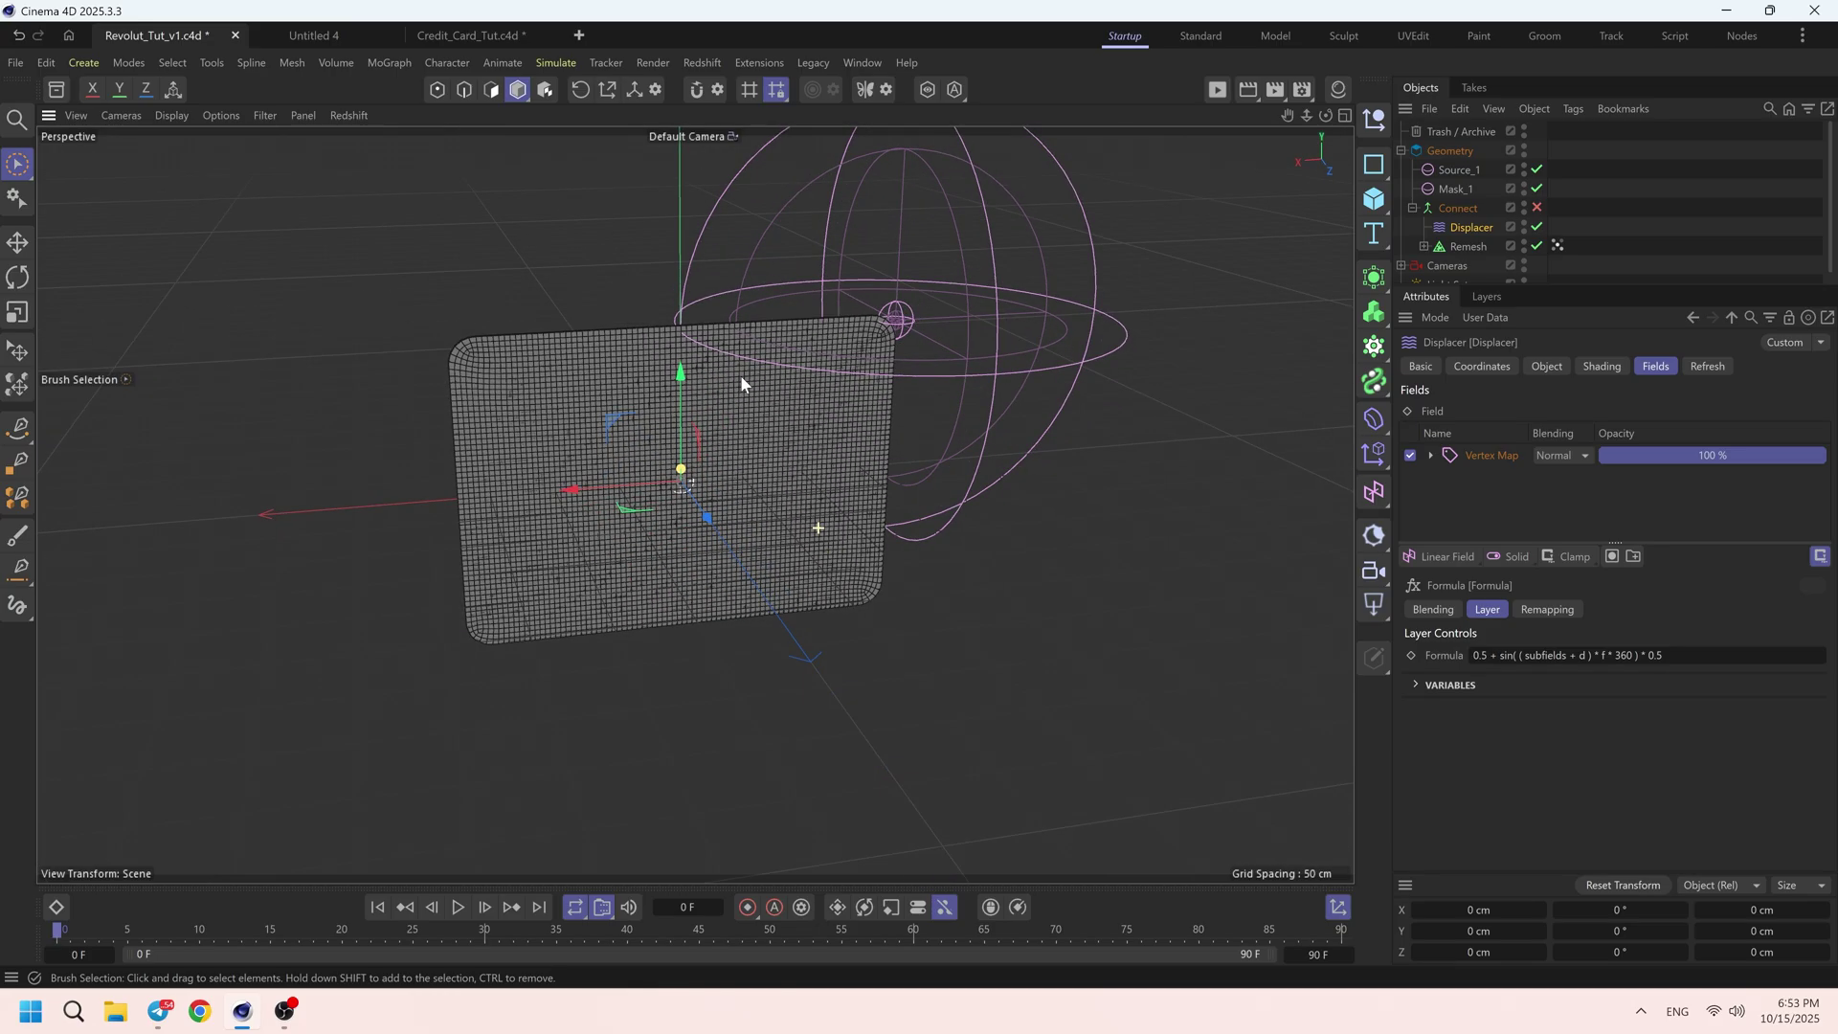
left_click(1537, 209)
scroll(846, 414, "up", 2)
left_click_drag(846, 413, 933, 369, "alt")
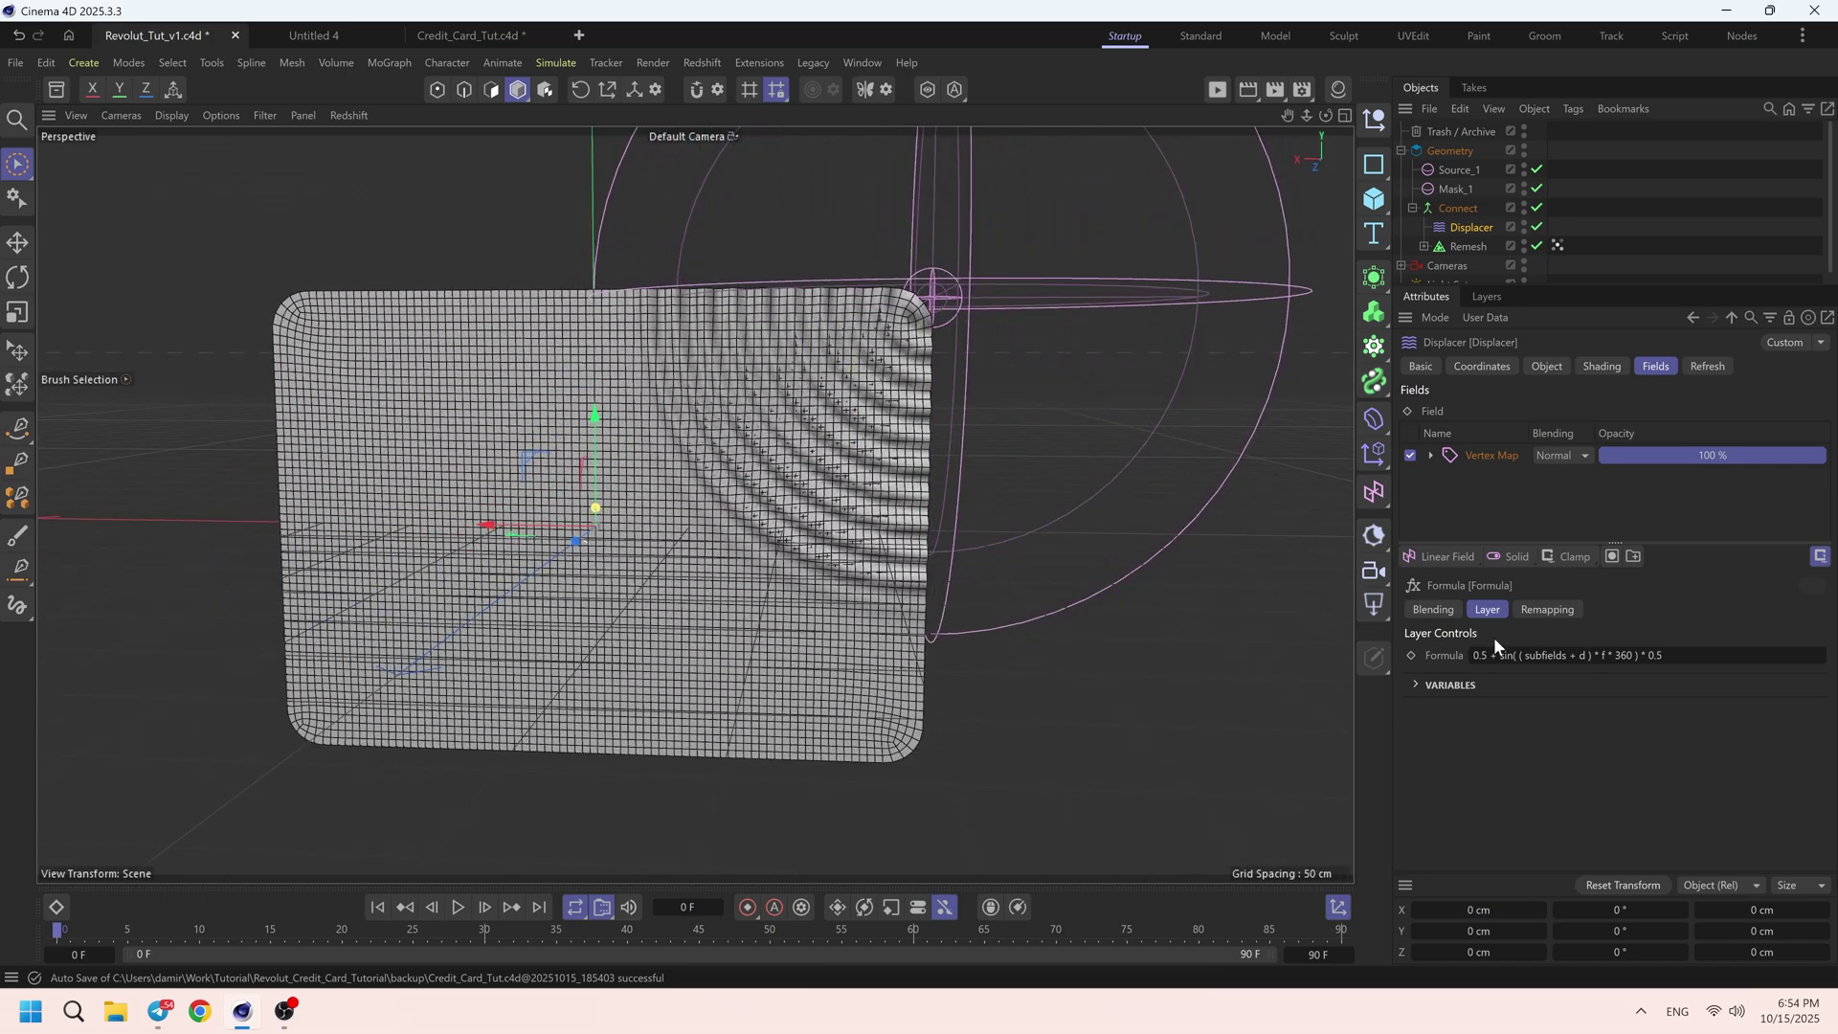
left_click(1585, 656)
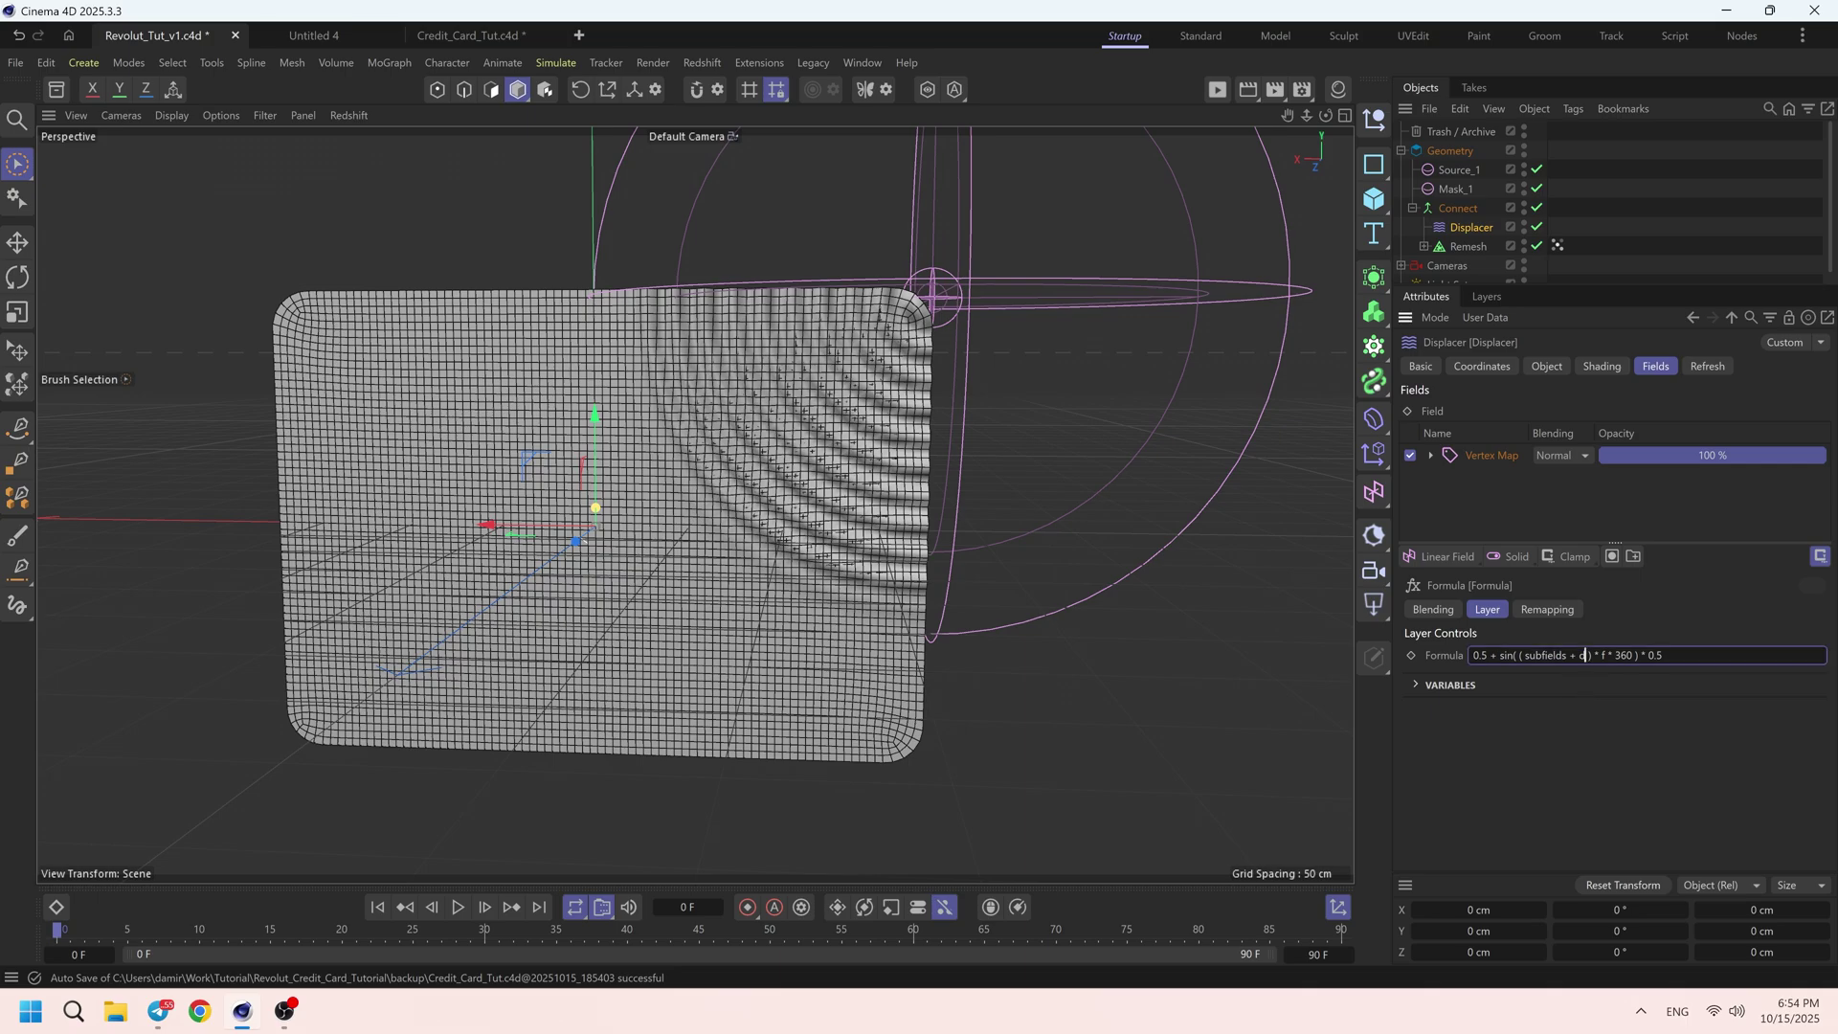
type("/2")
key("BackSpace")
key("BackSpace")
key("Return")
- Set the angle multiplier in the vertex map's ripple formula to 180
left_click(1614, 655)
type("180")
key("Return")
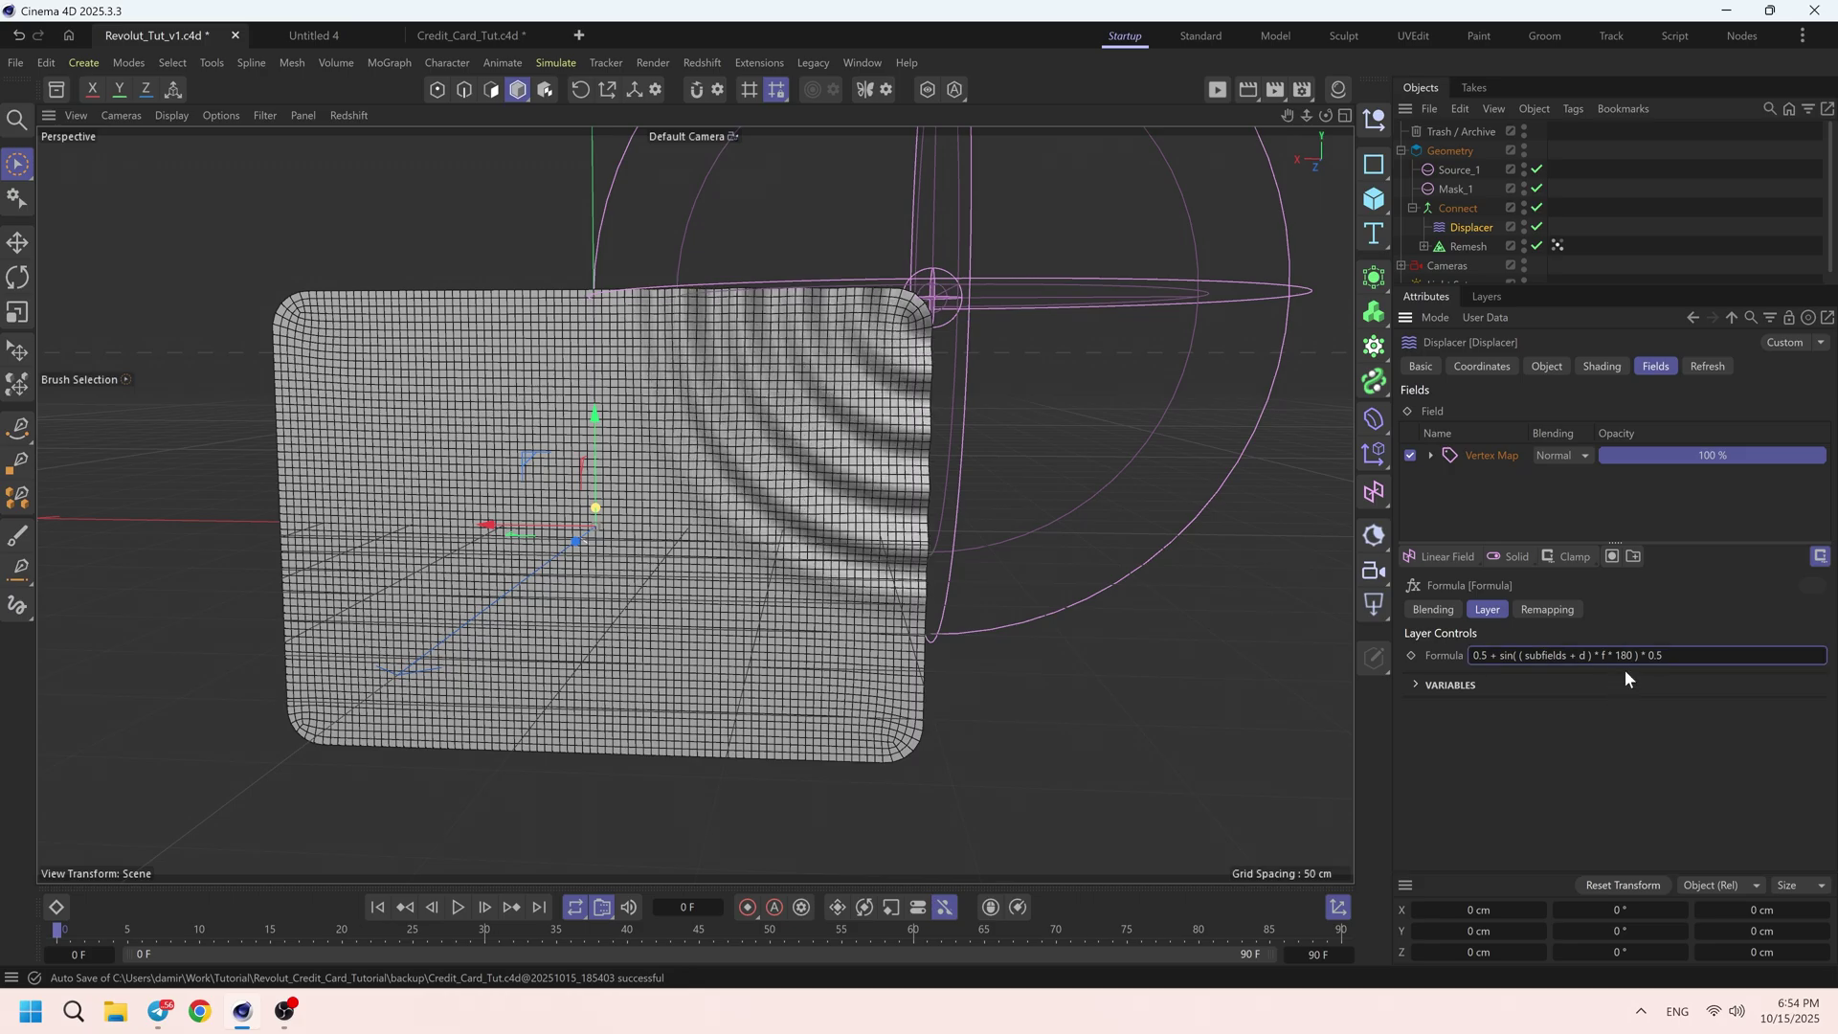
- Save the project and play the animation to check the ripple motion on the card
left_click(1488, 490)
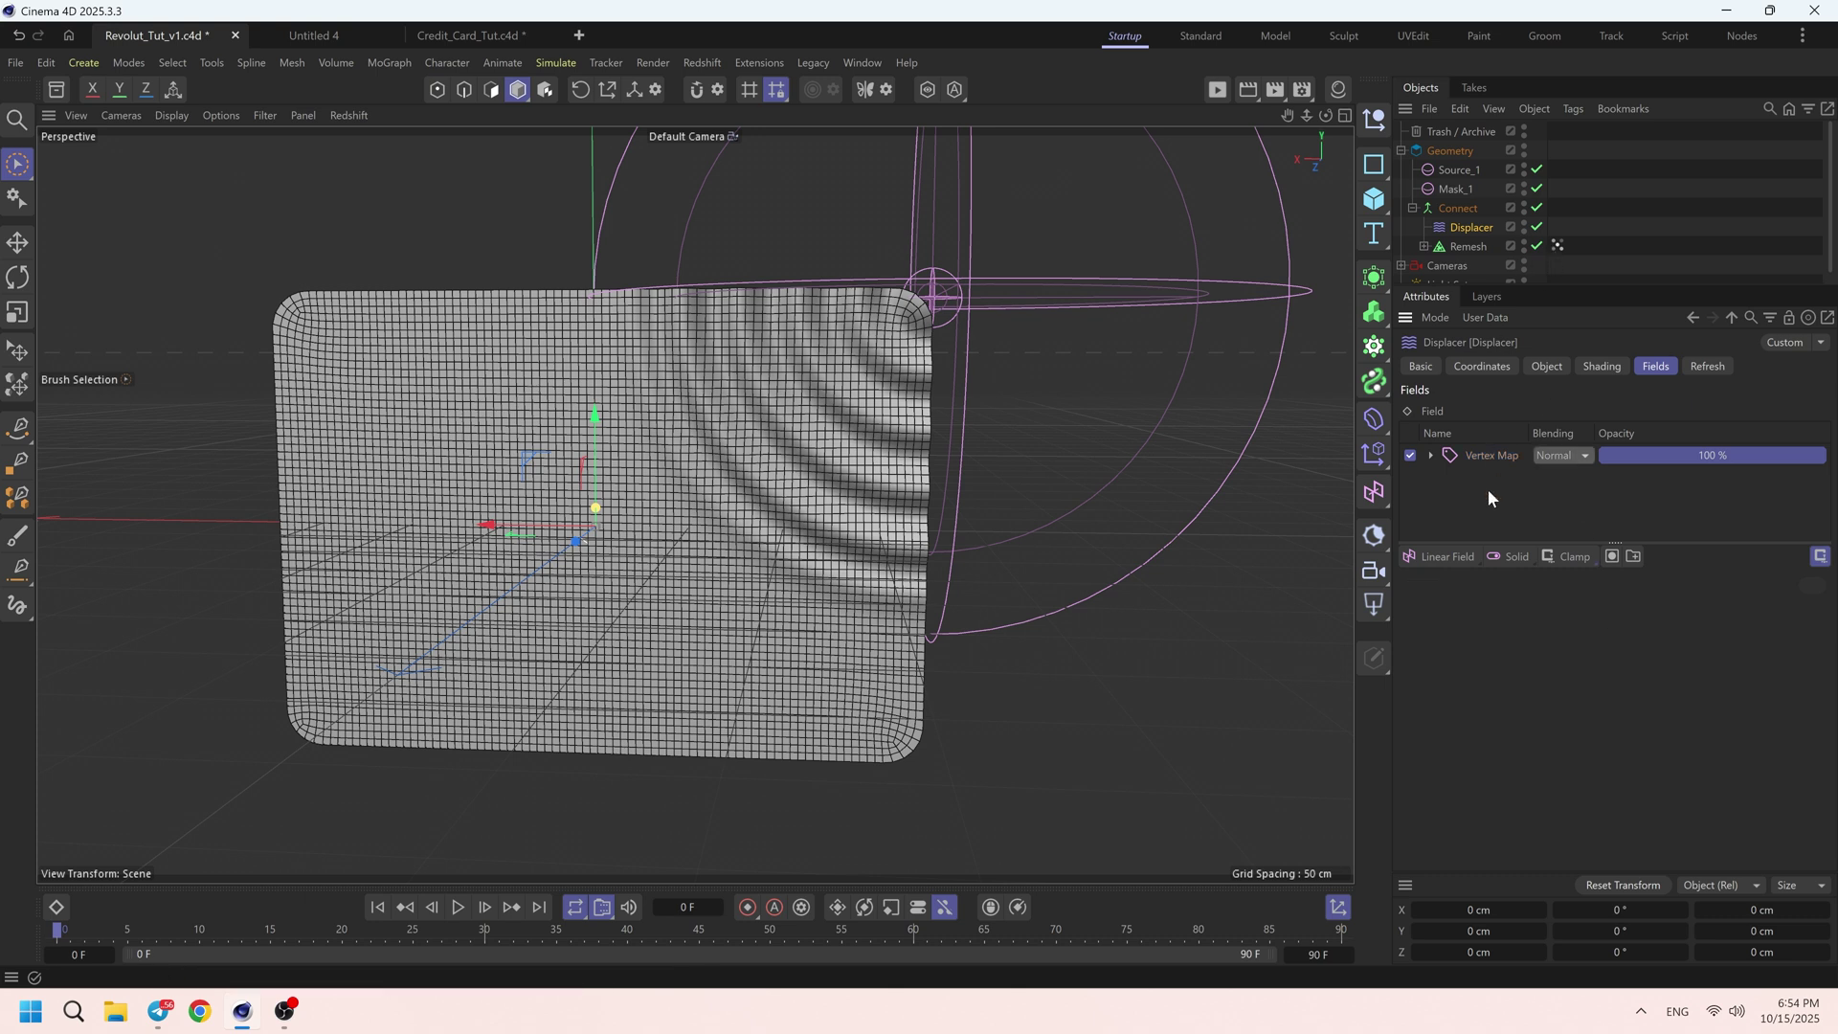
key("ctrl+s")
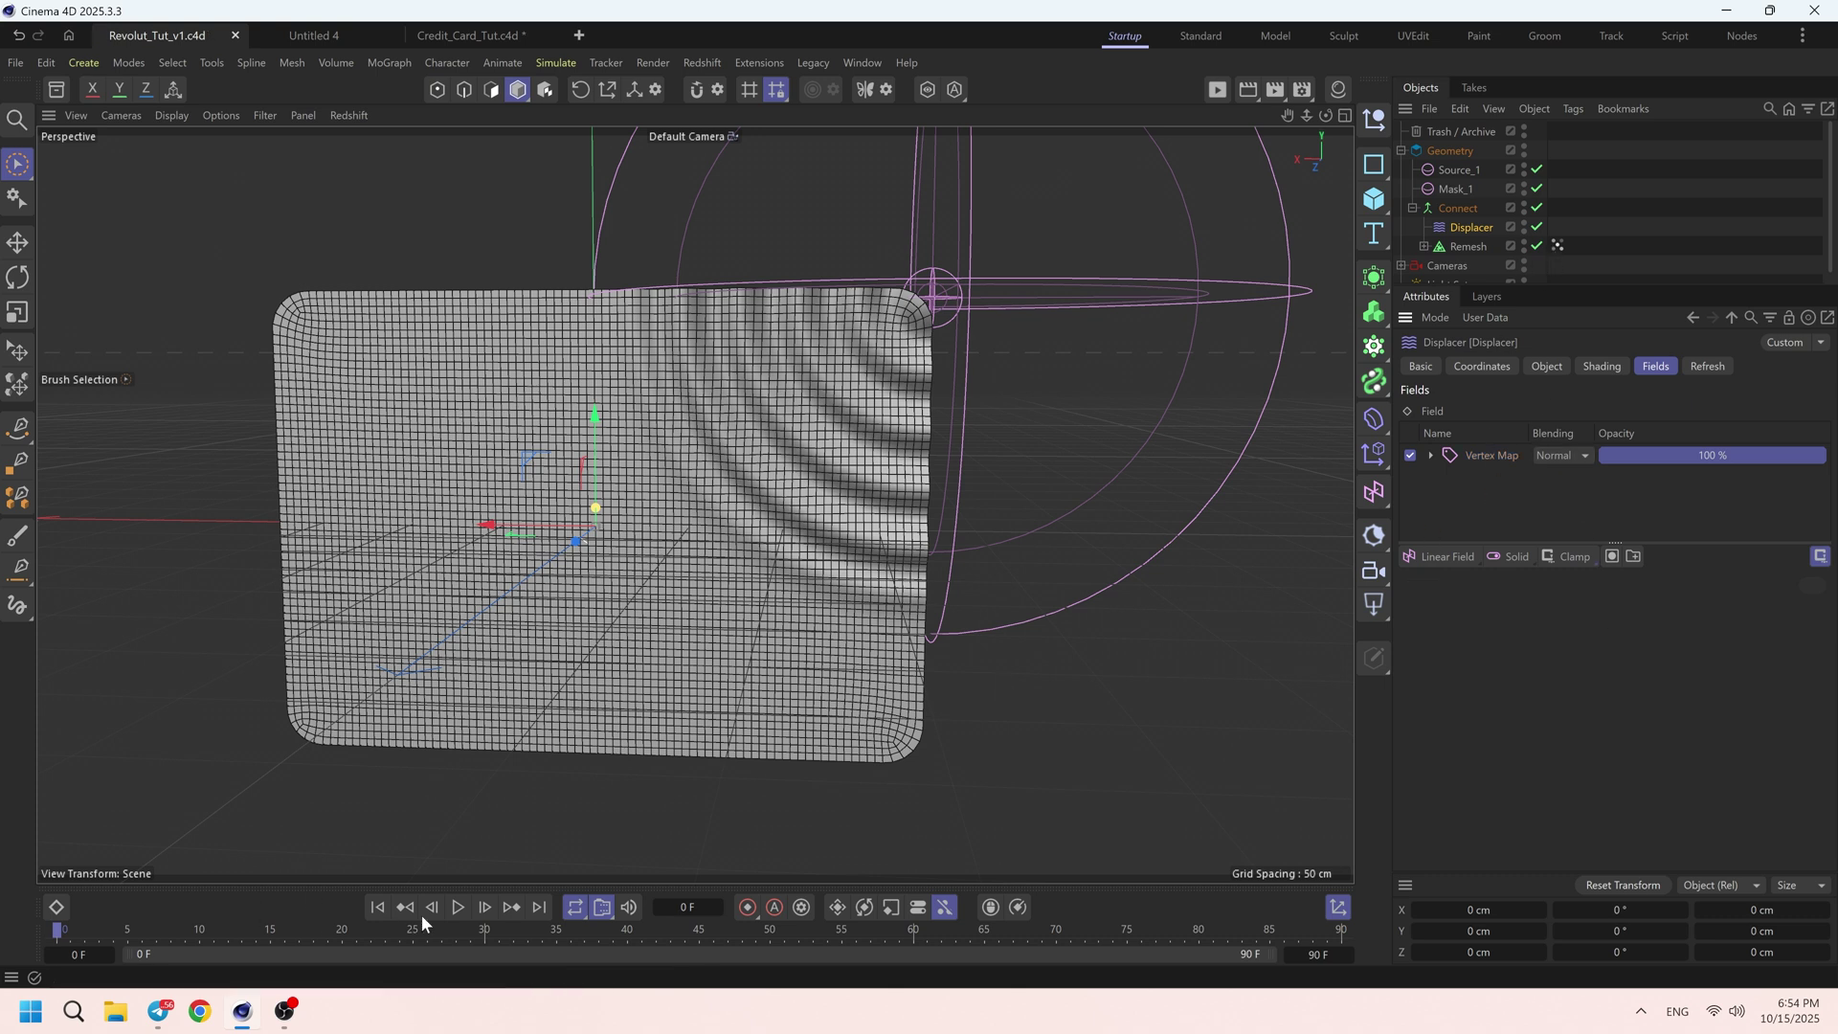
left_click(457, 907)
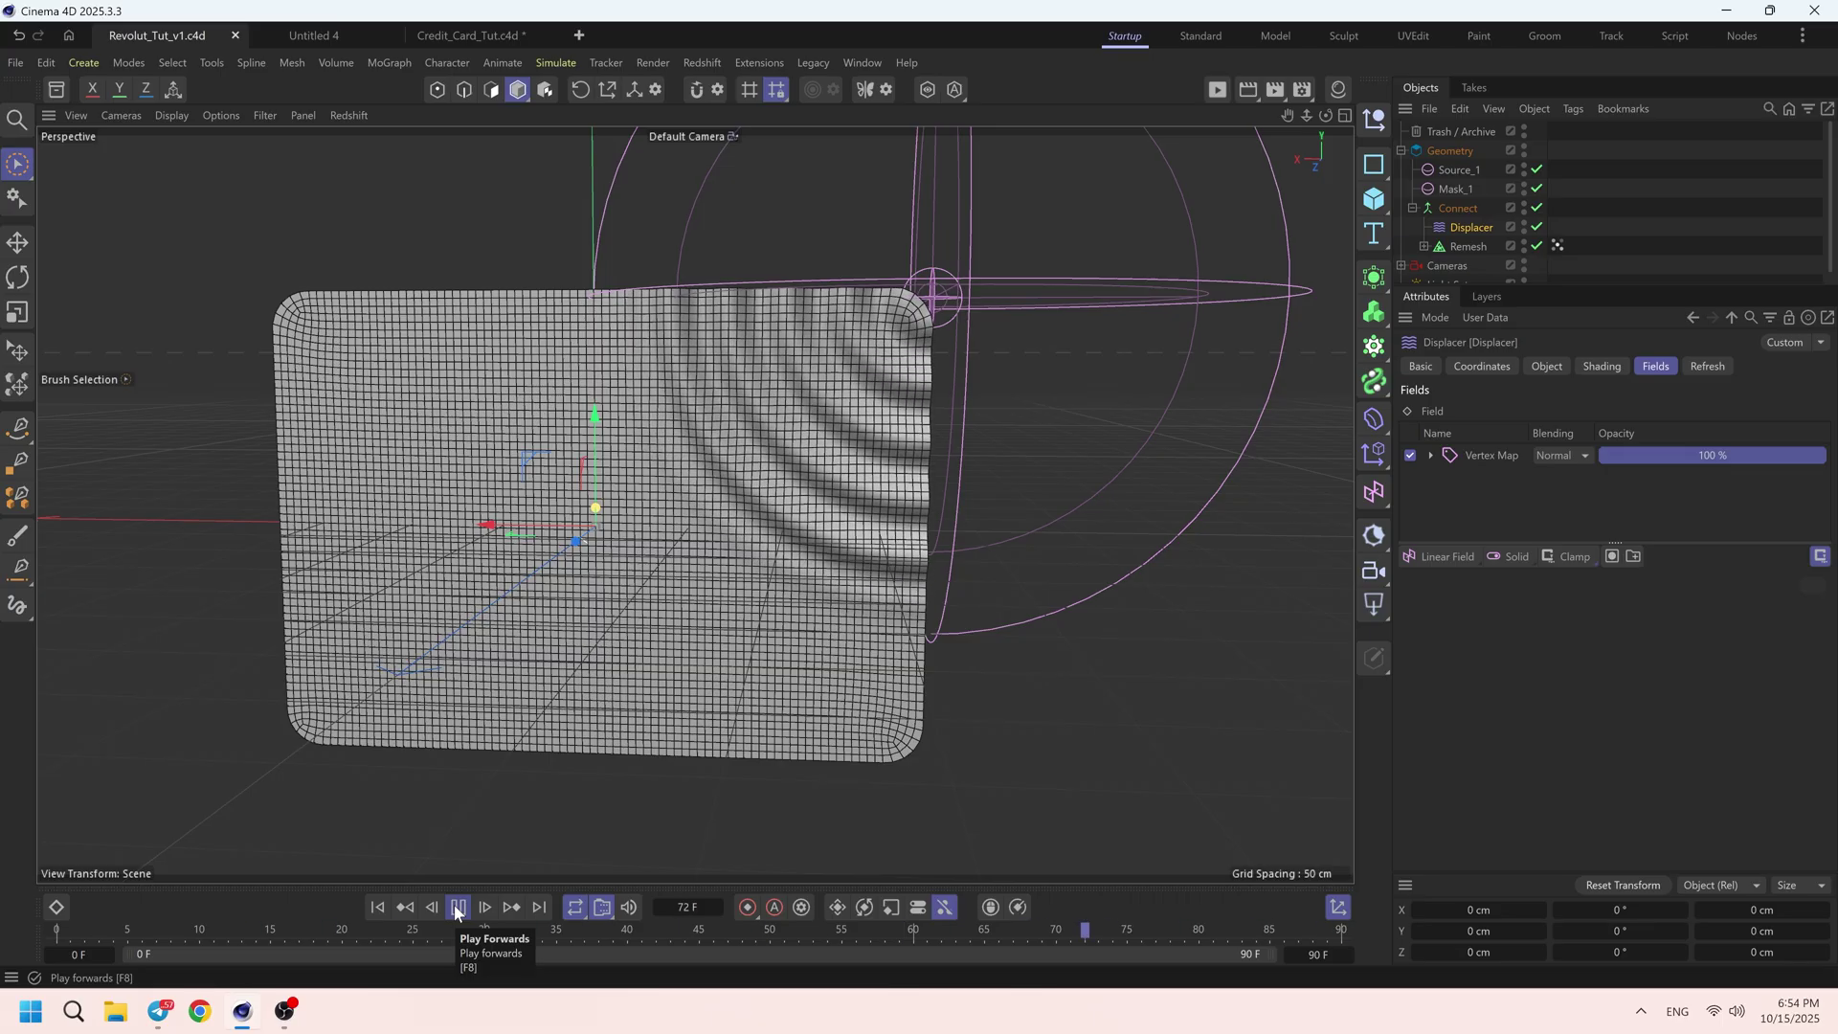
left_click(455, 912)
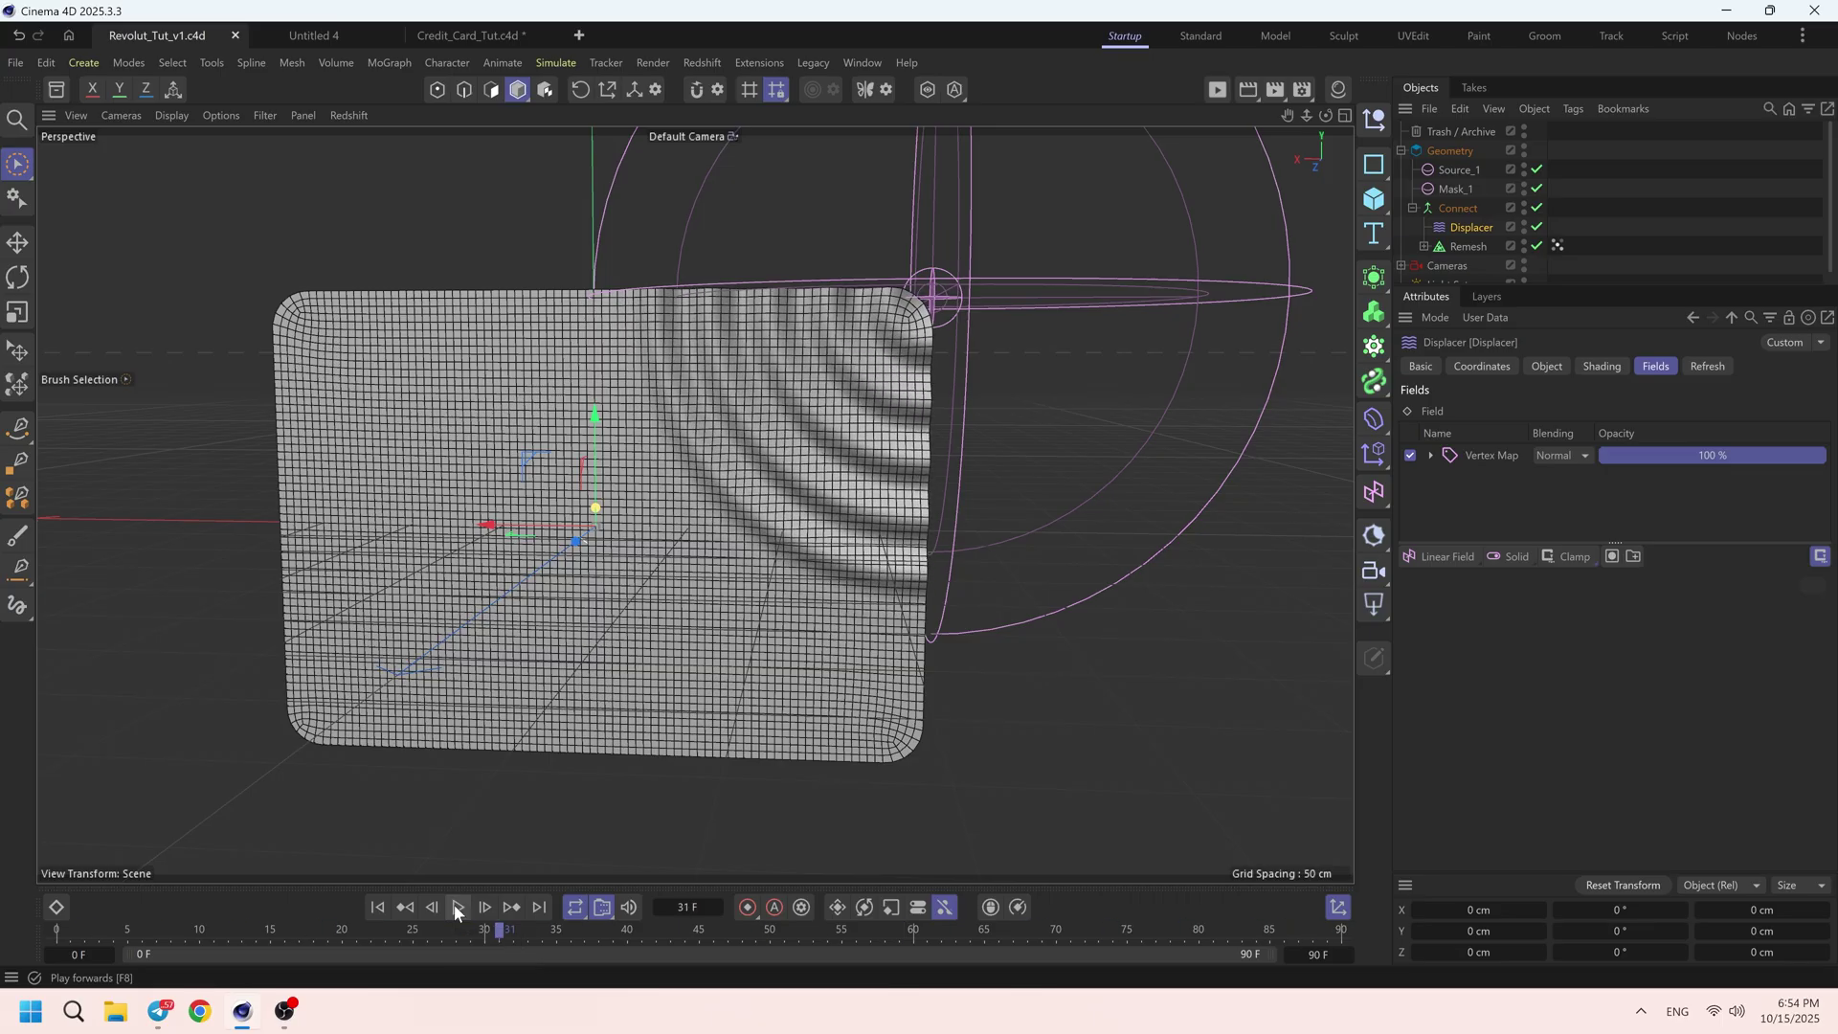
- Set the Source_1 spherical field's X scale to 1.25 after trying 1.19
left_click(1460, 172)
left_click(1538, 367)
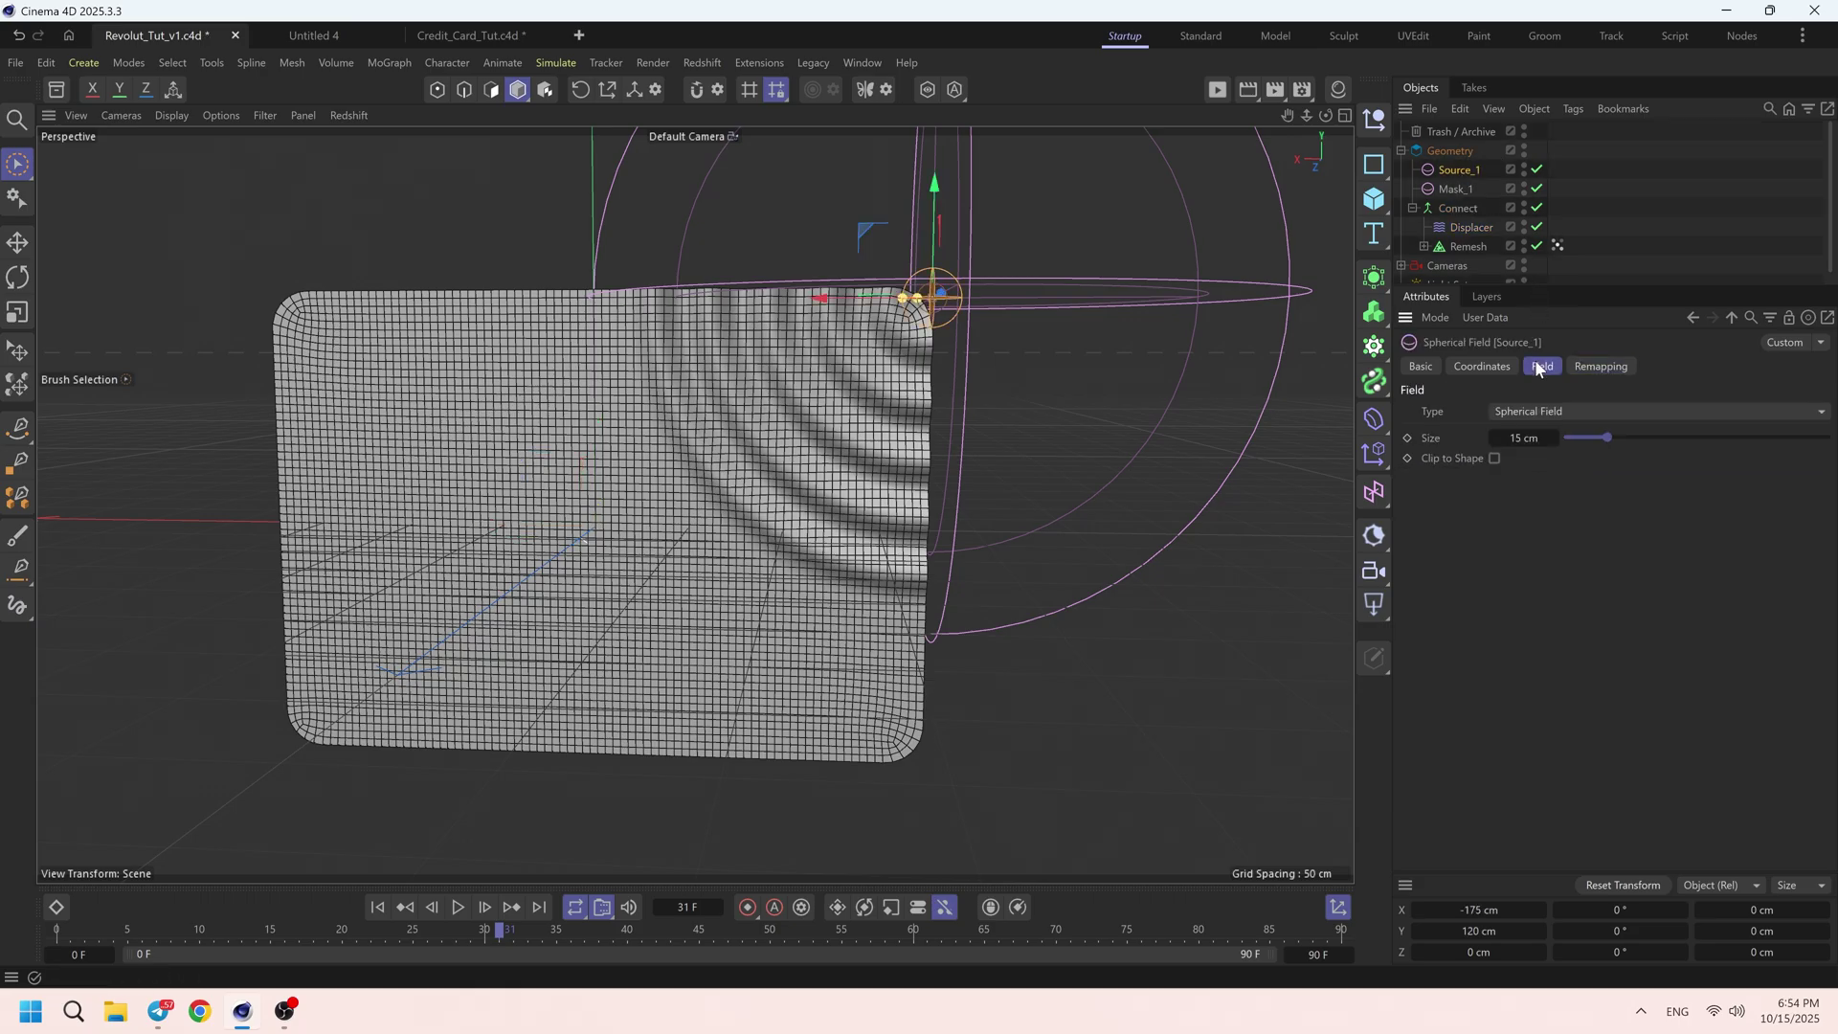
left_click(1484, 367)
left_click(1735, 437)
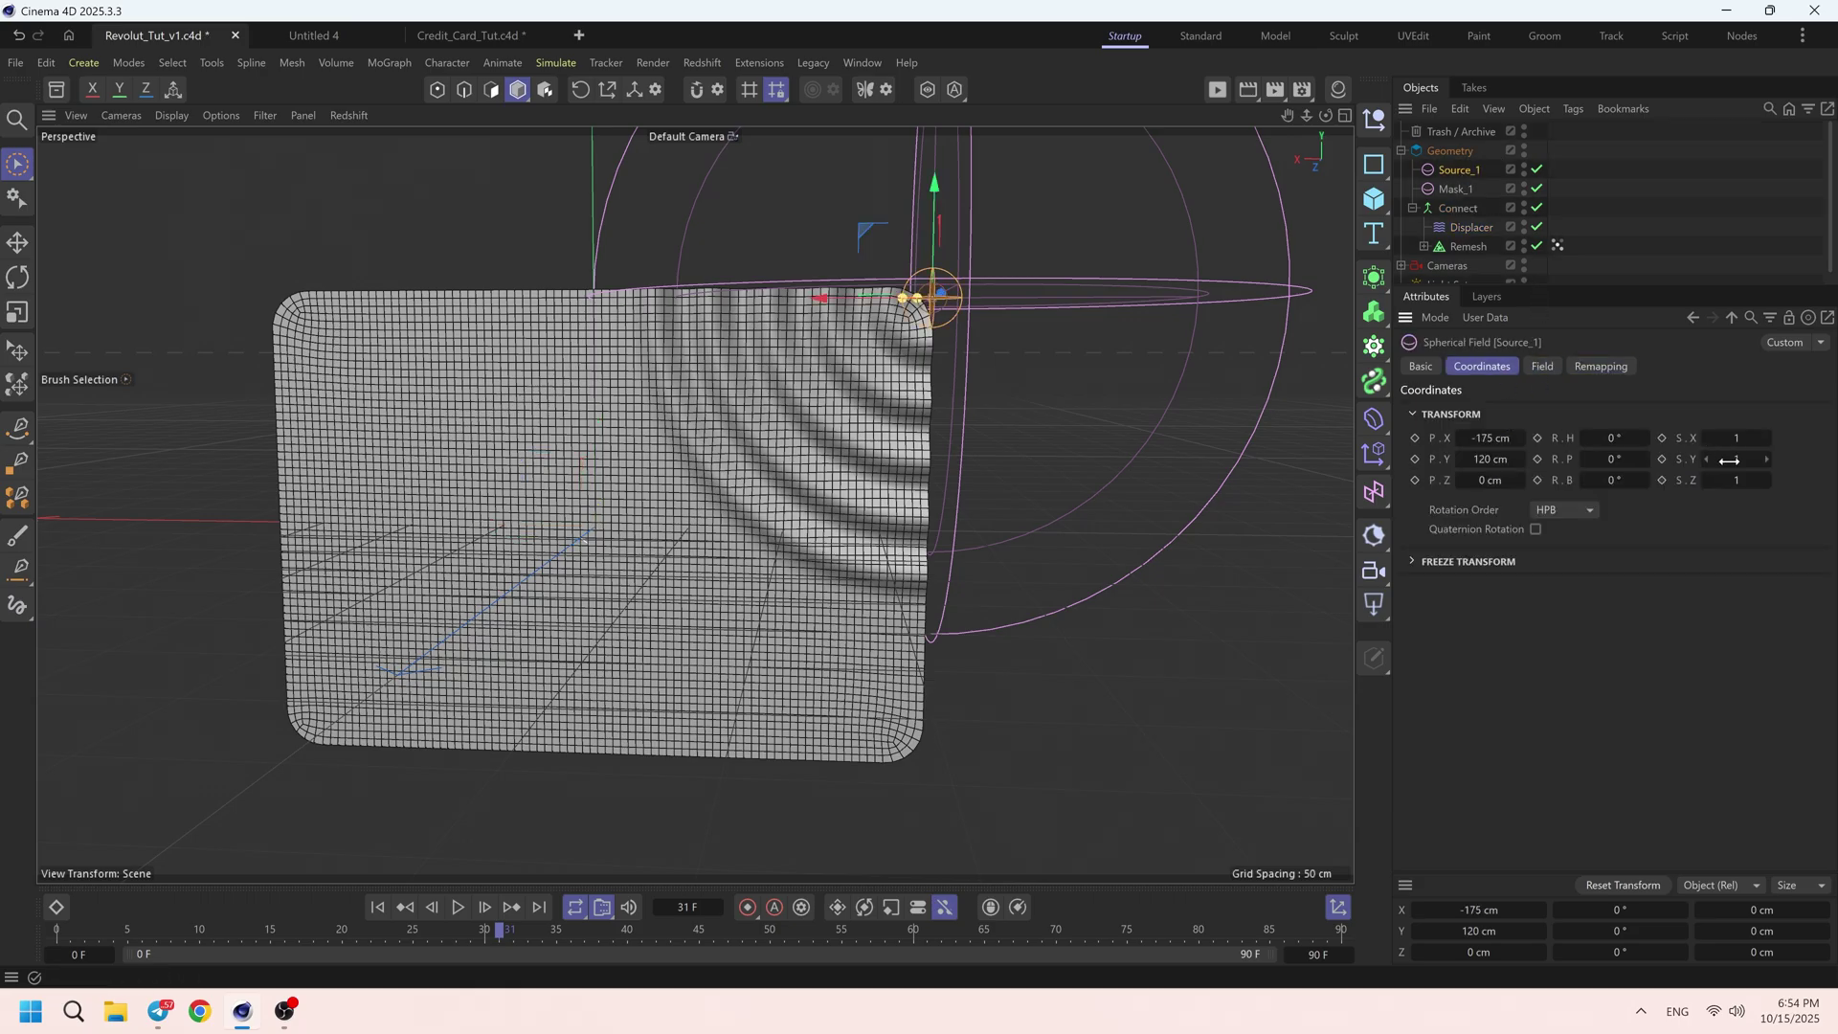
type("1.19")
key("Return")
left_click_drag(1767, 437, 1775, 437)
type("1.25")
key("Return")
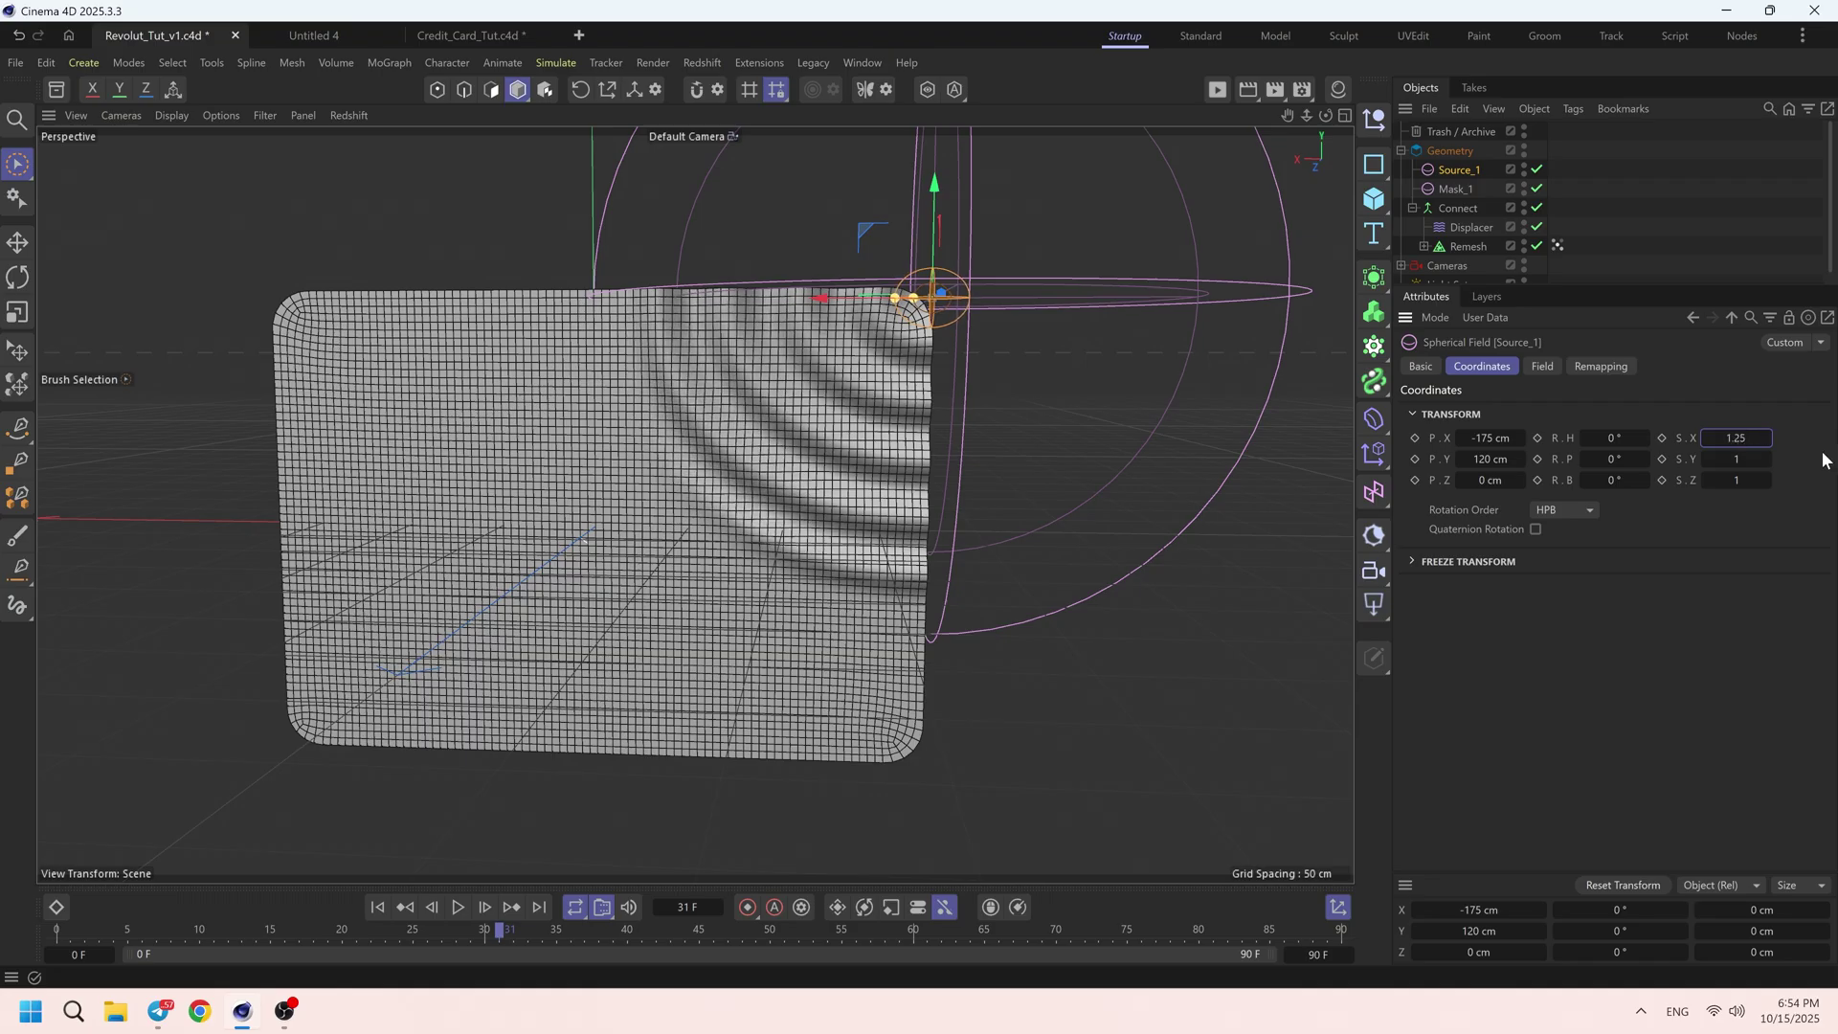
- In the Remesh vertex map's Formula field, try an angle multiplier of 270 and settle on 360
left_click(1473, 226)
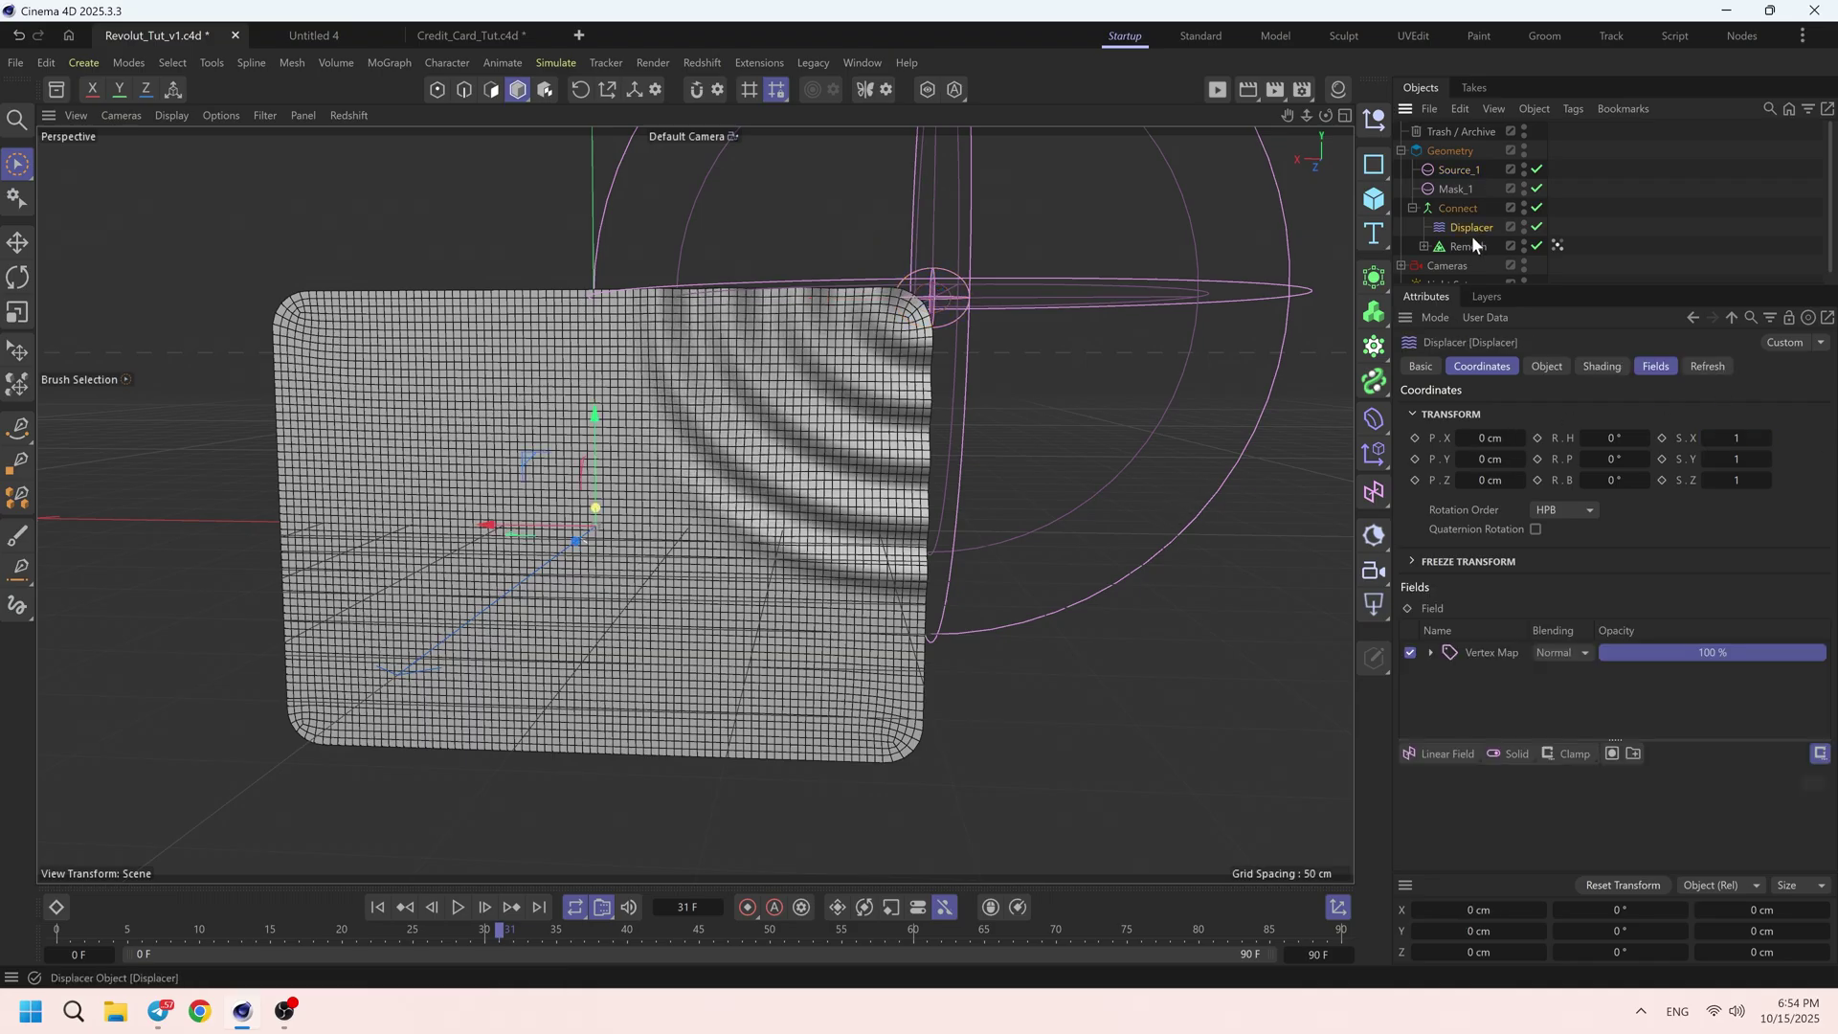
left_click(1559, 246)
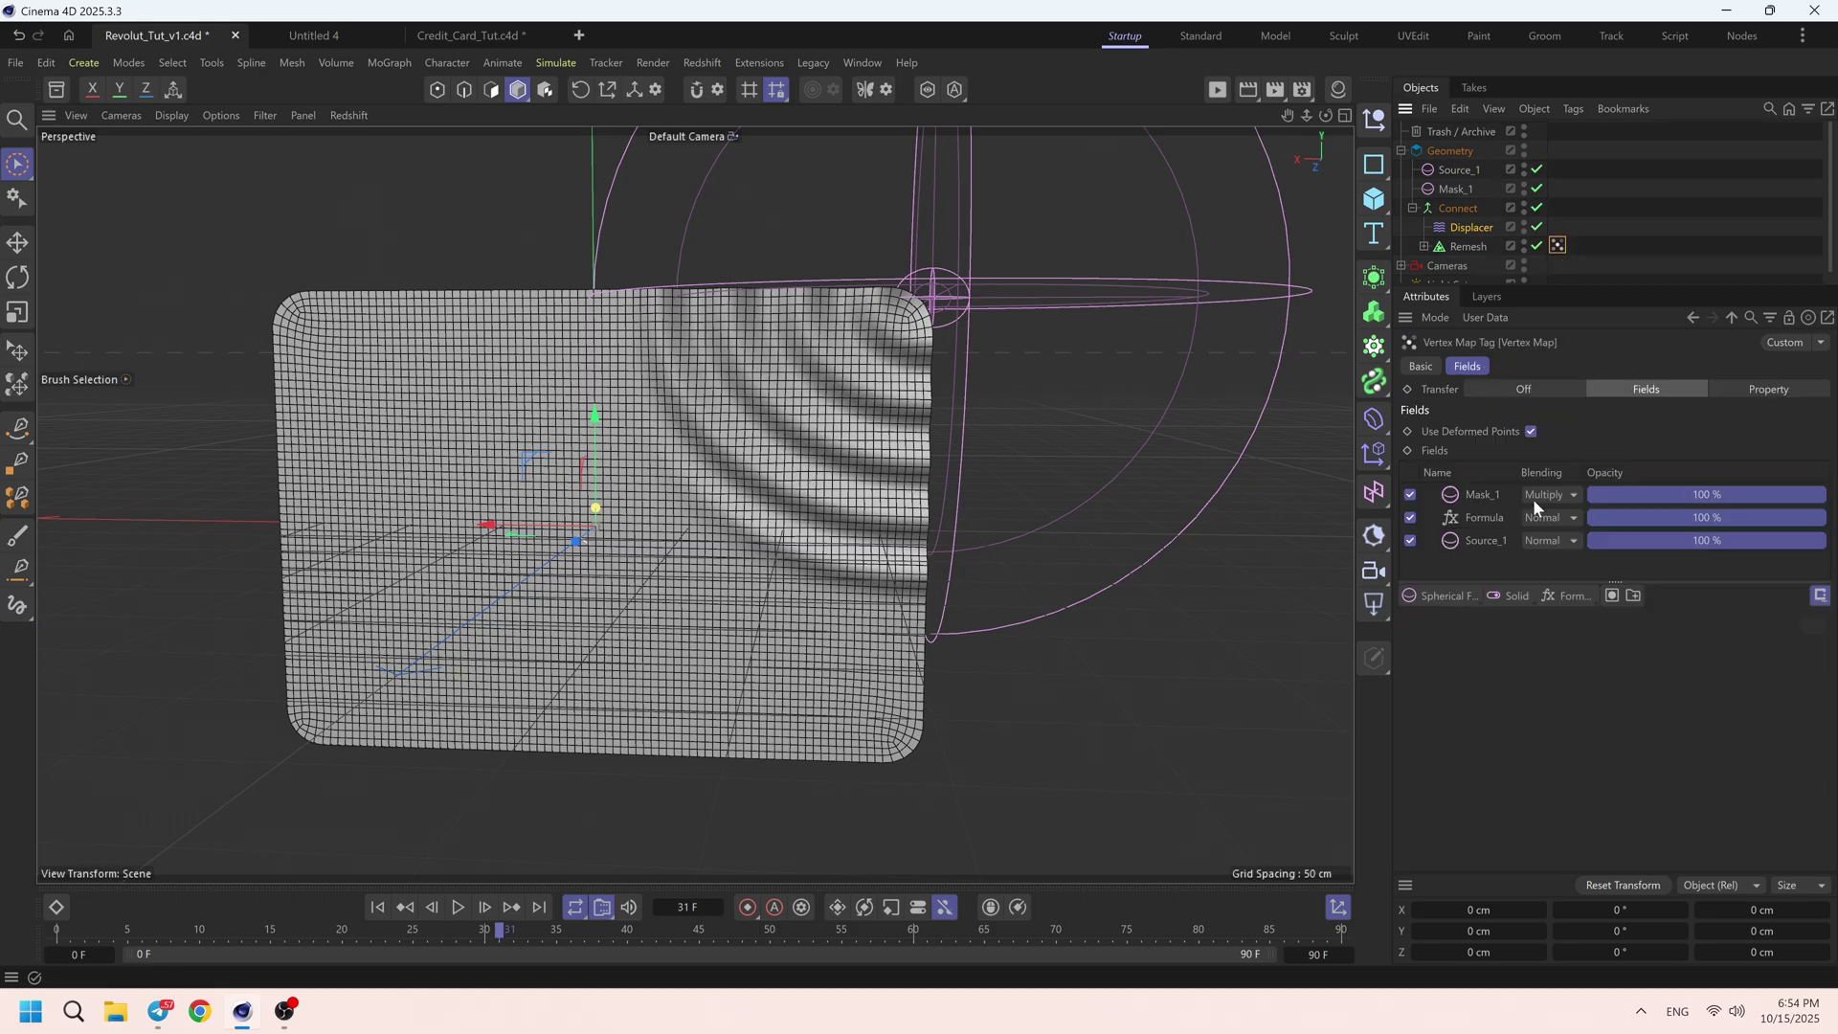
left_click(1495, 519)
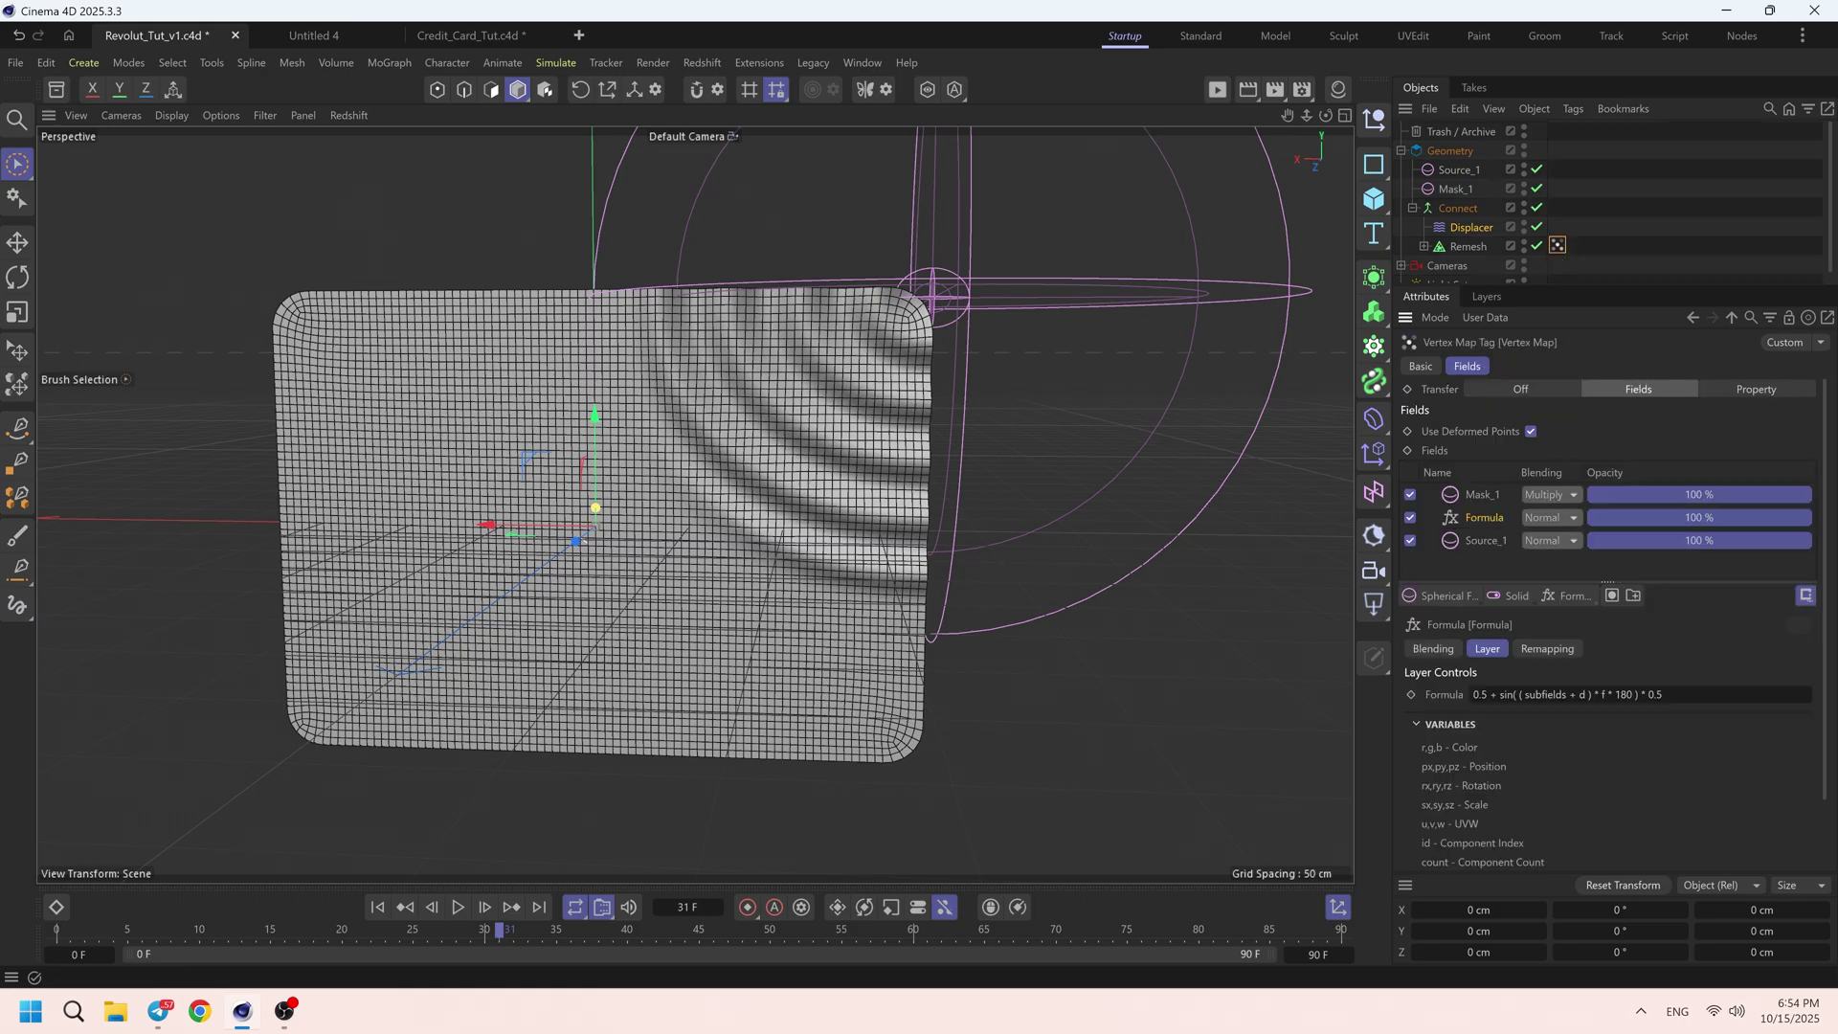
left_click(1624, 694)
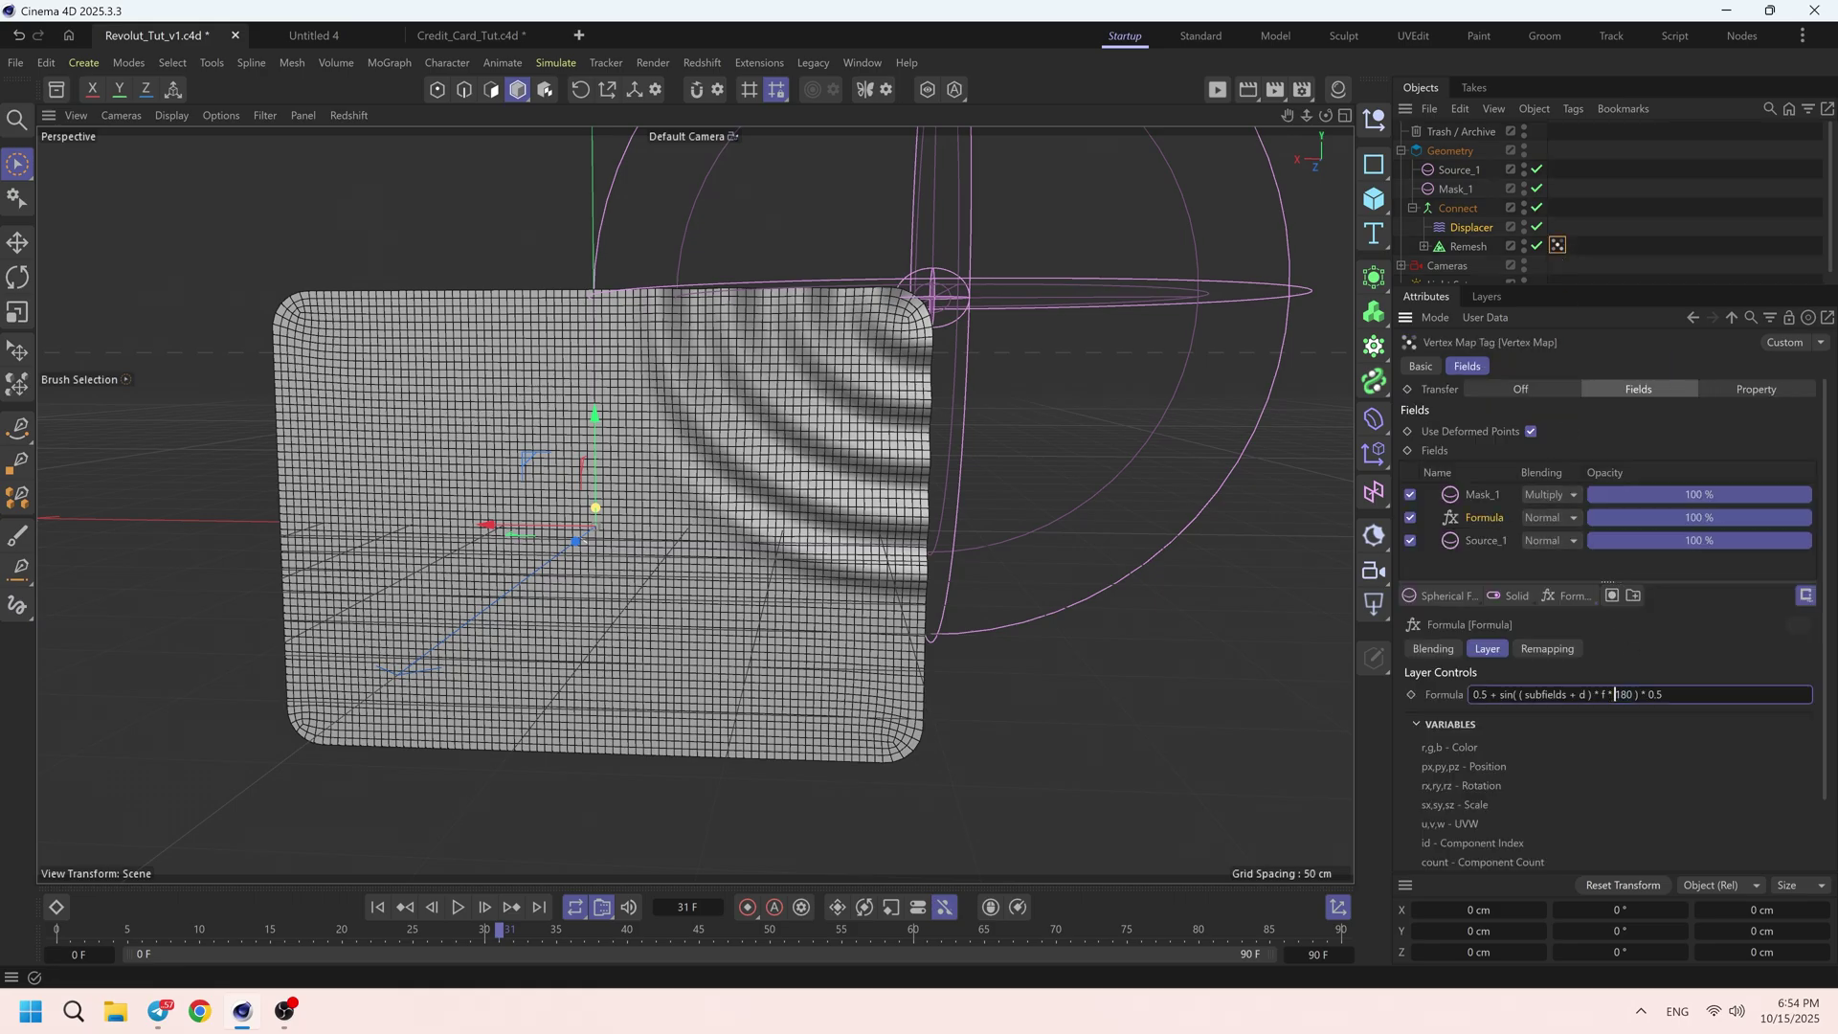
type("270")
scroll(1642, 718, "down", 2)
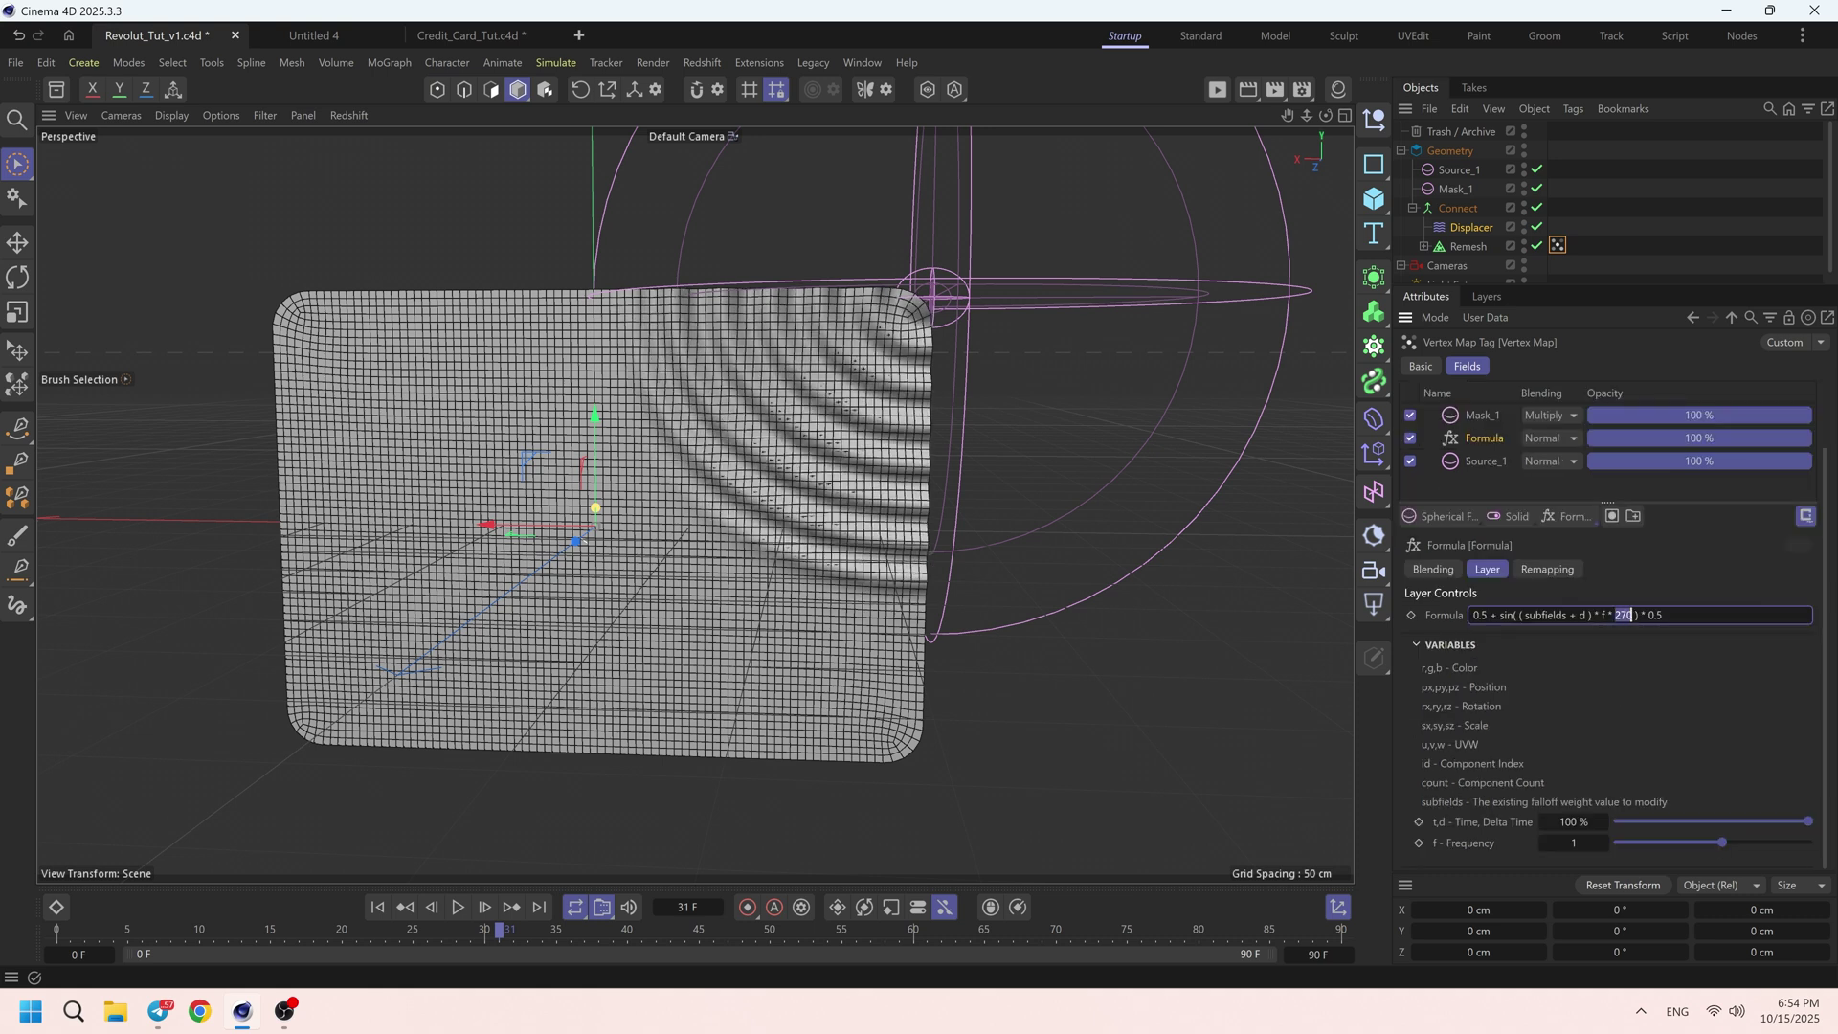
type("360")
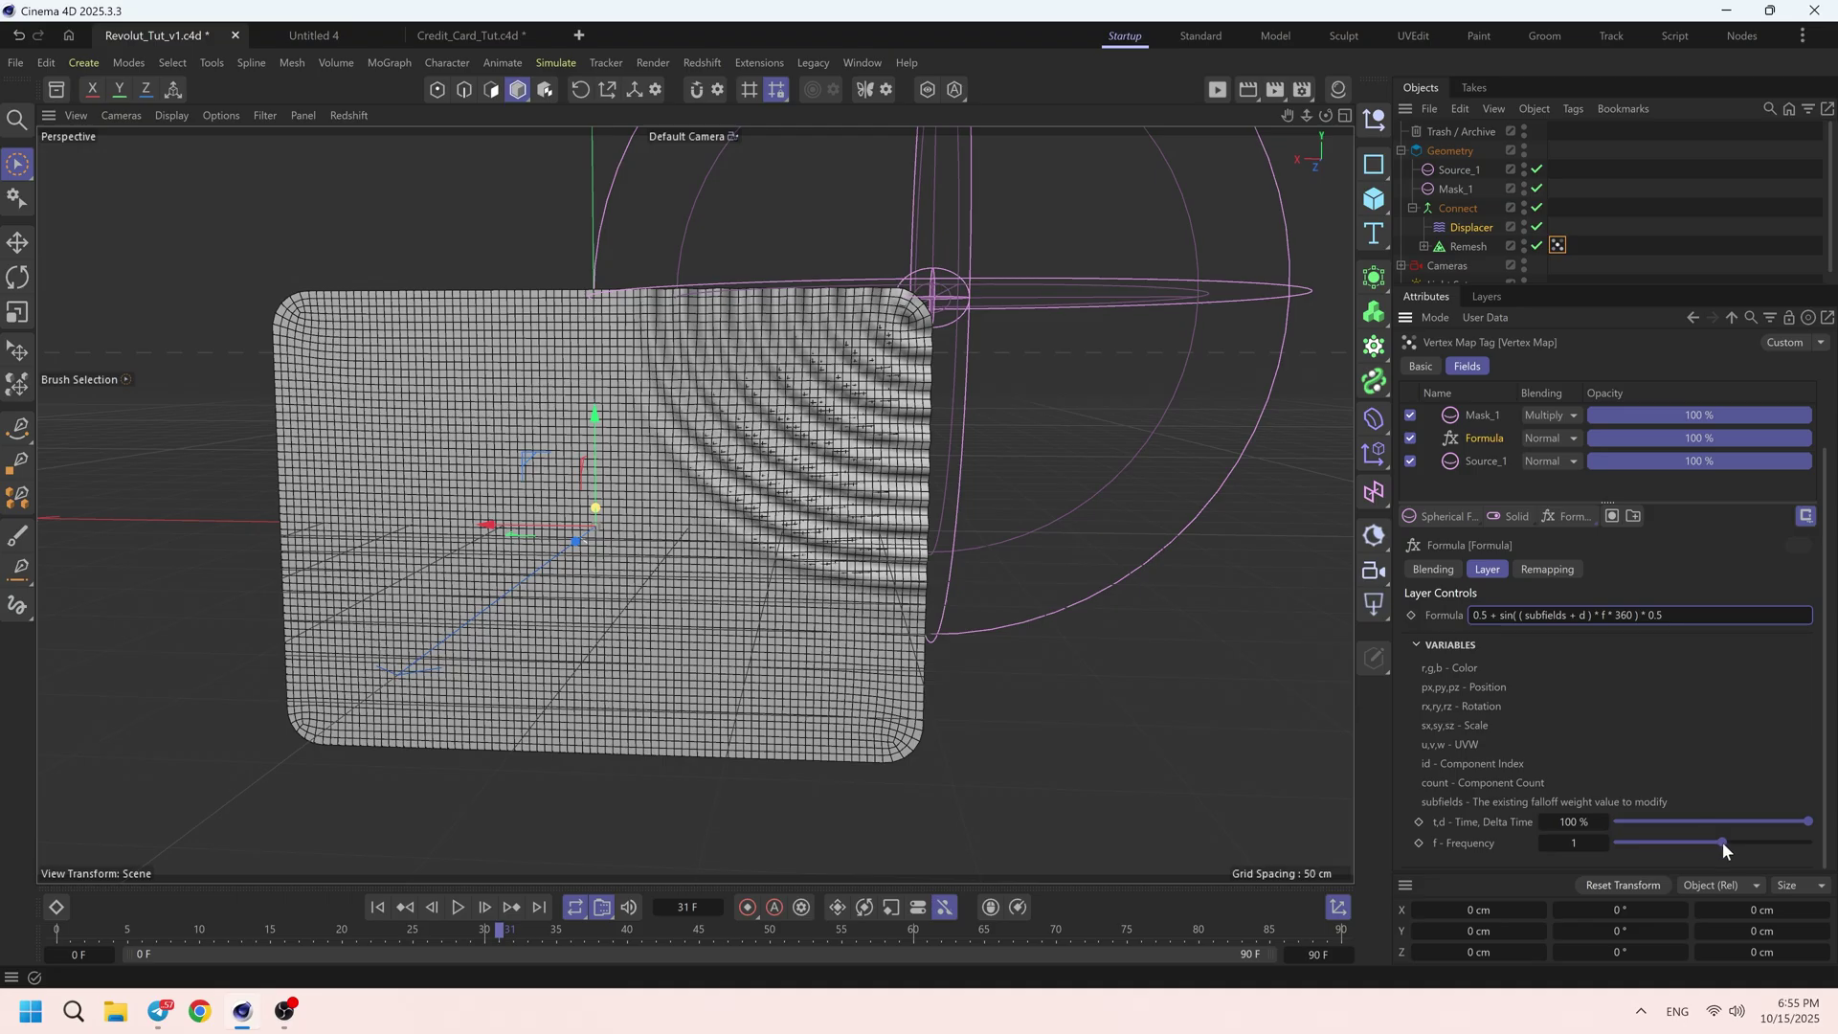
- Lower the Formula field's frequency, trying 0.8 before fine-tuning it, and return the timeline to frame 0
left_click_drag(1721, 841, 1717, 843)
left_click(1575, 842)
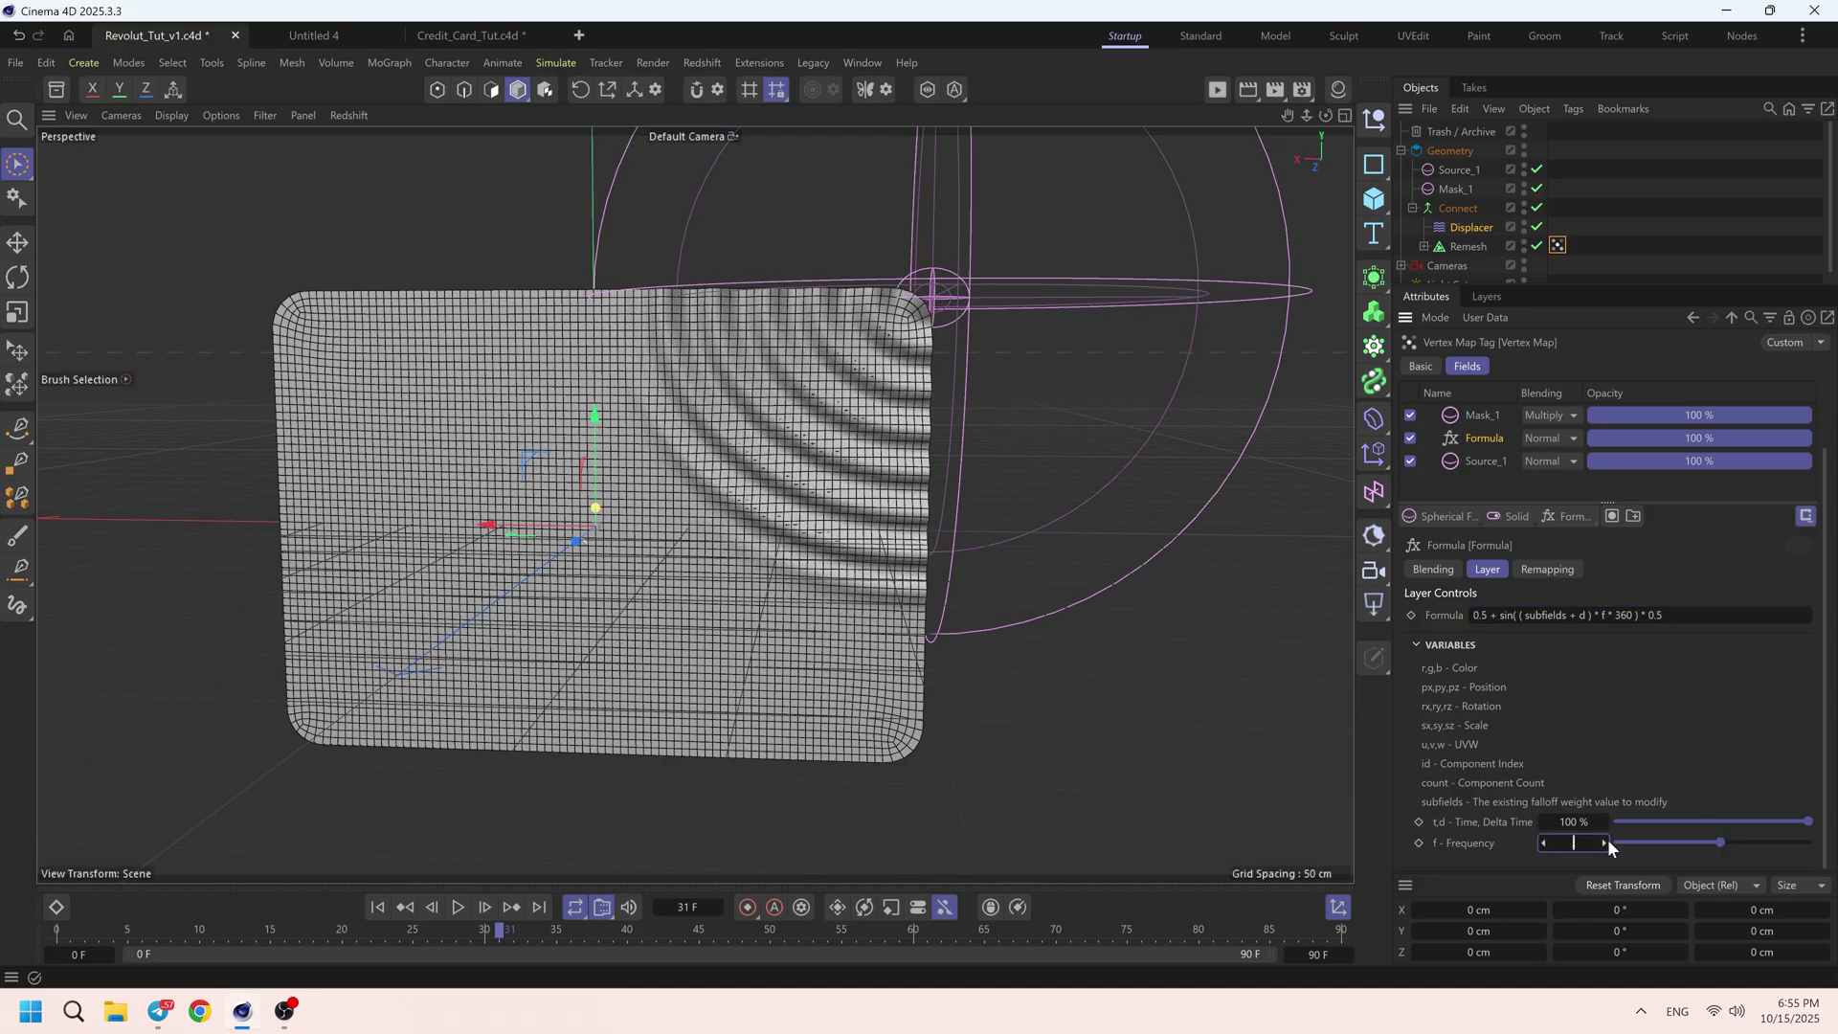
type(".8")
key("Return")
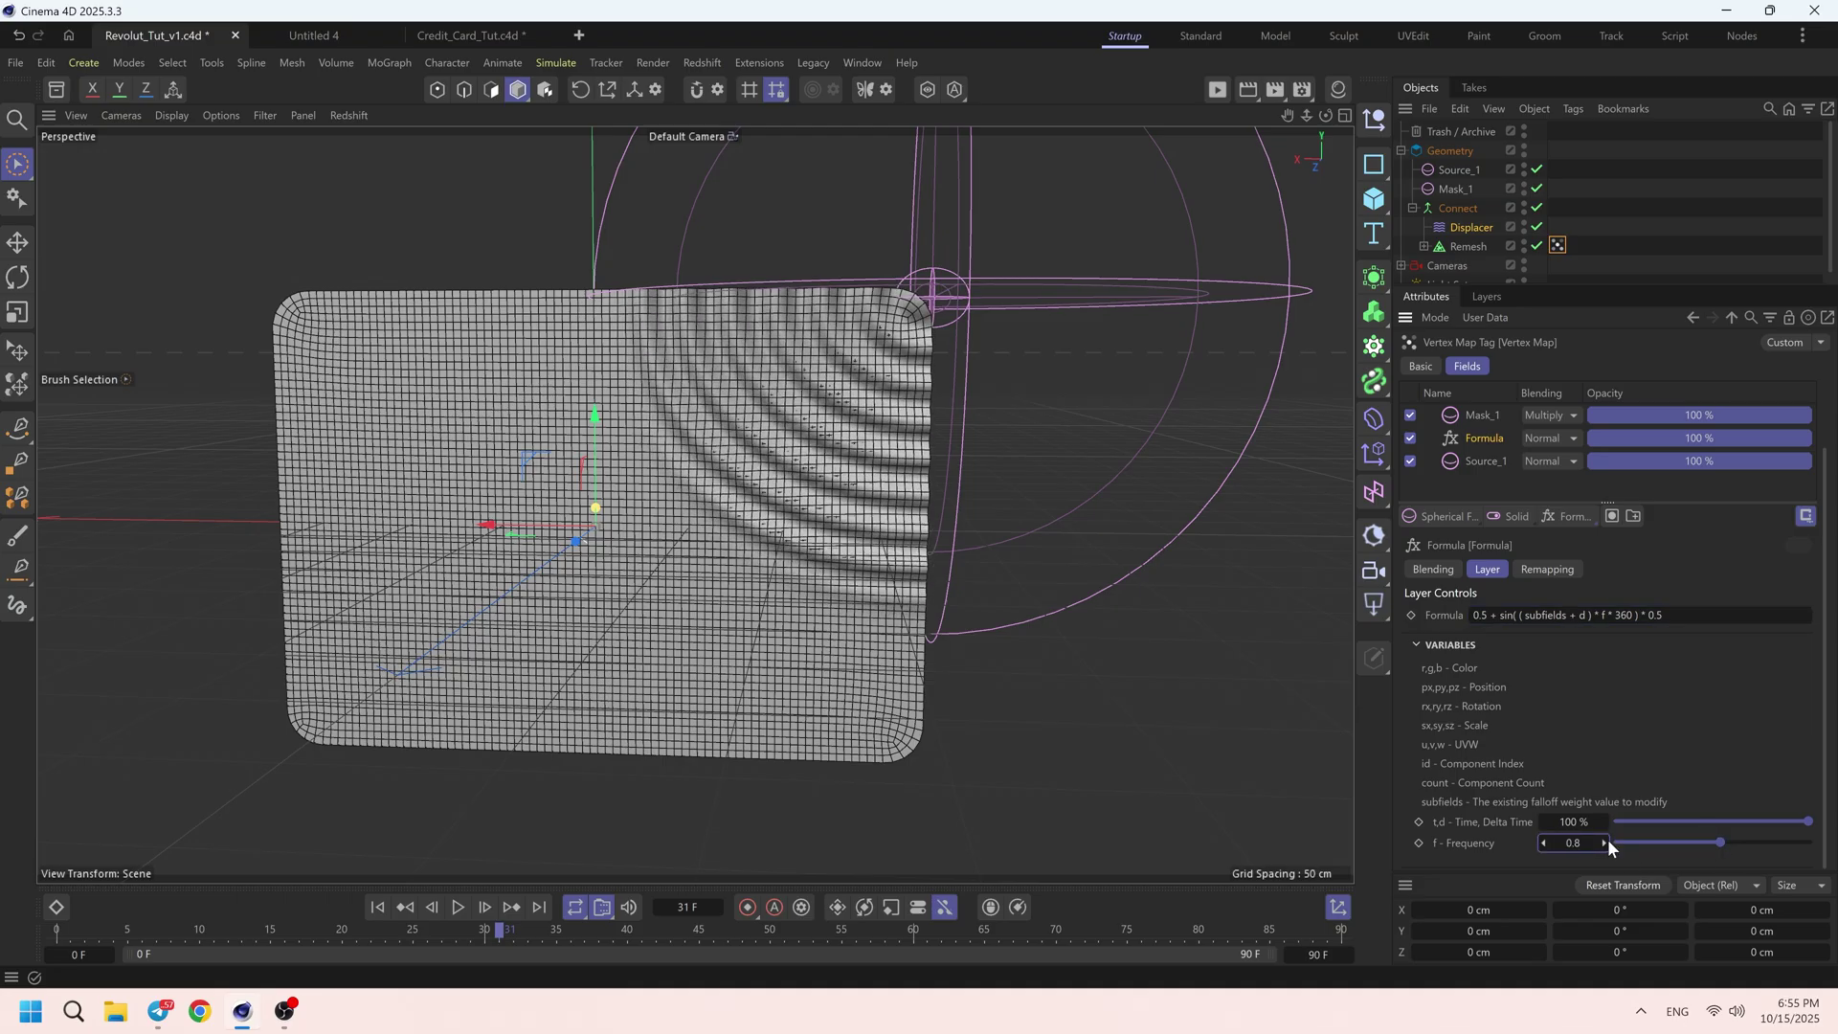
left_click(1574, 842)
key("Return")
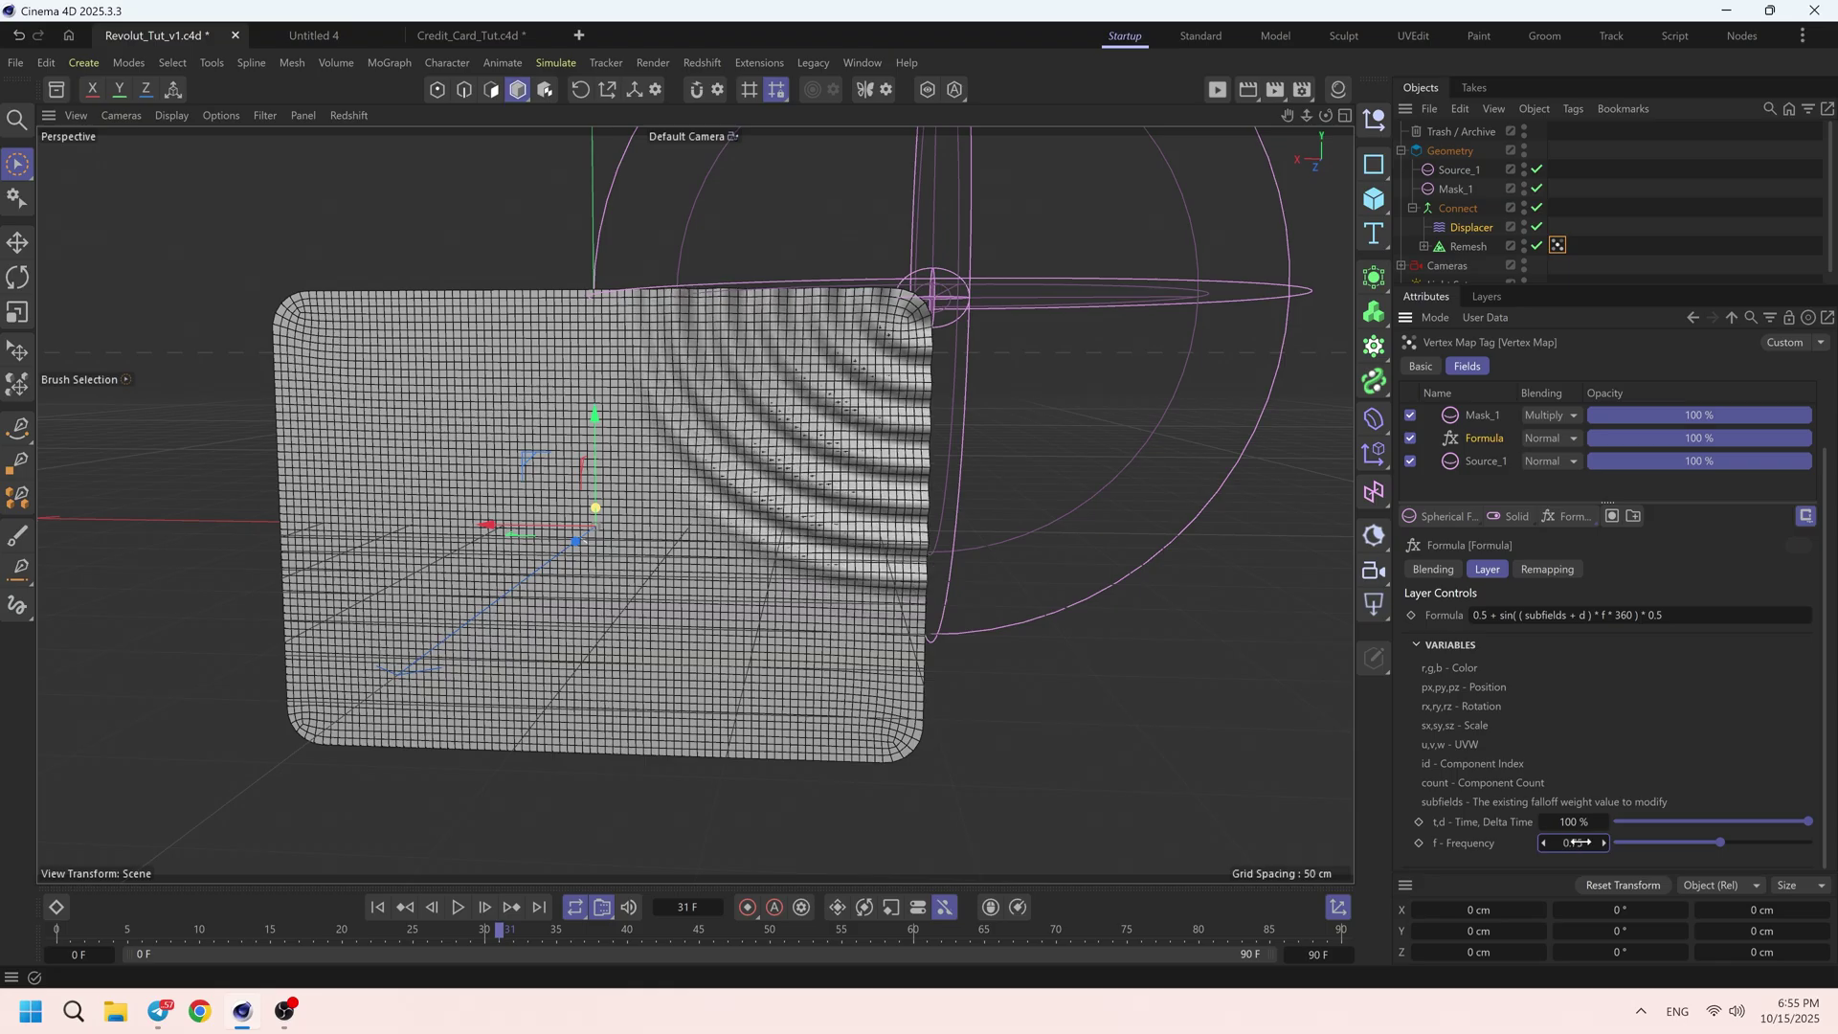
left_click(1588, 236)
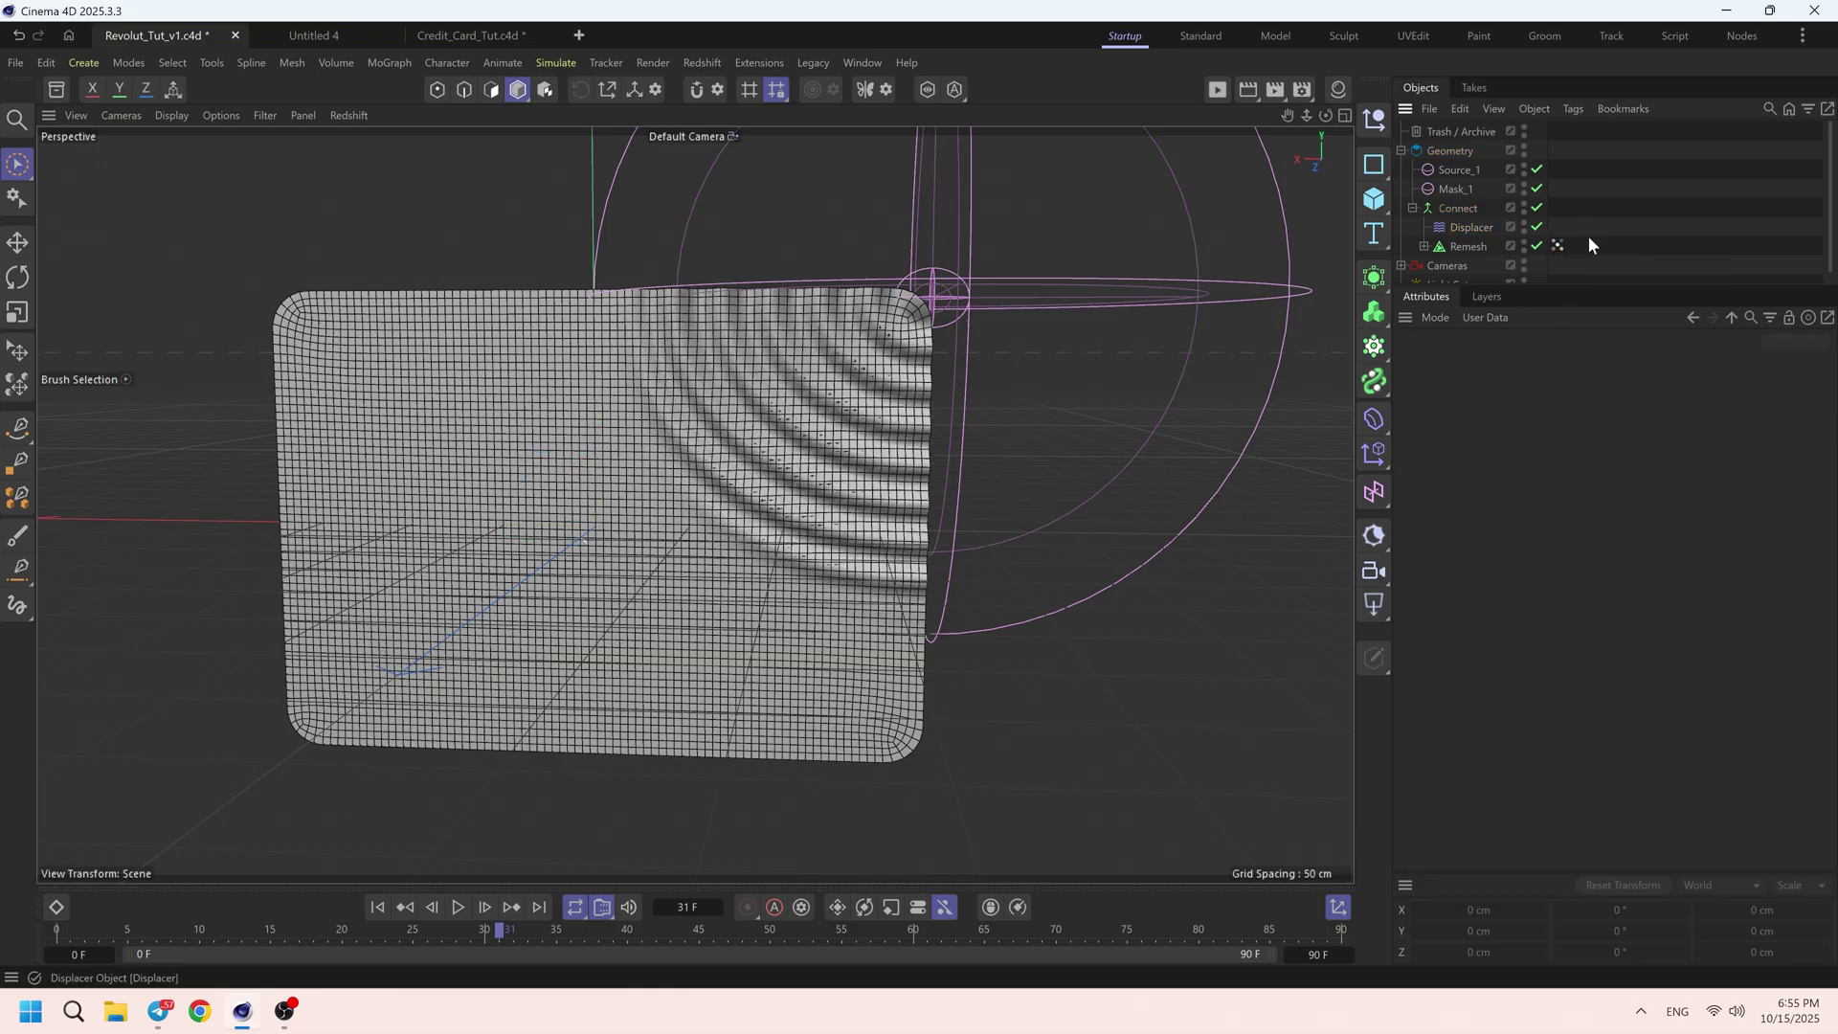
left_click(379, 907)
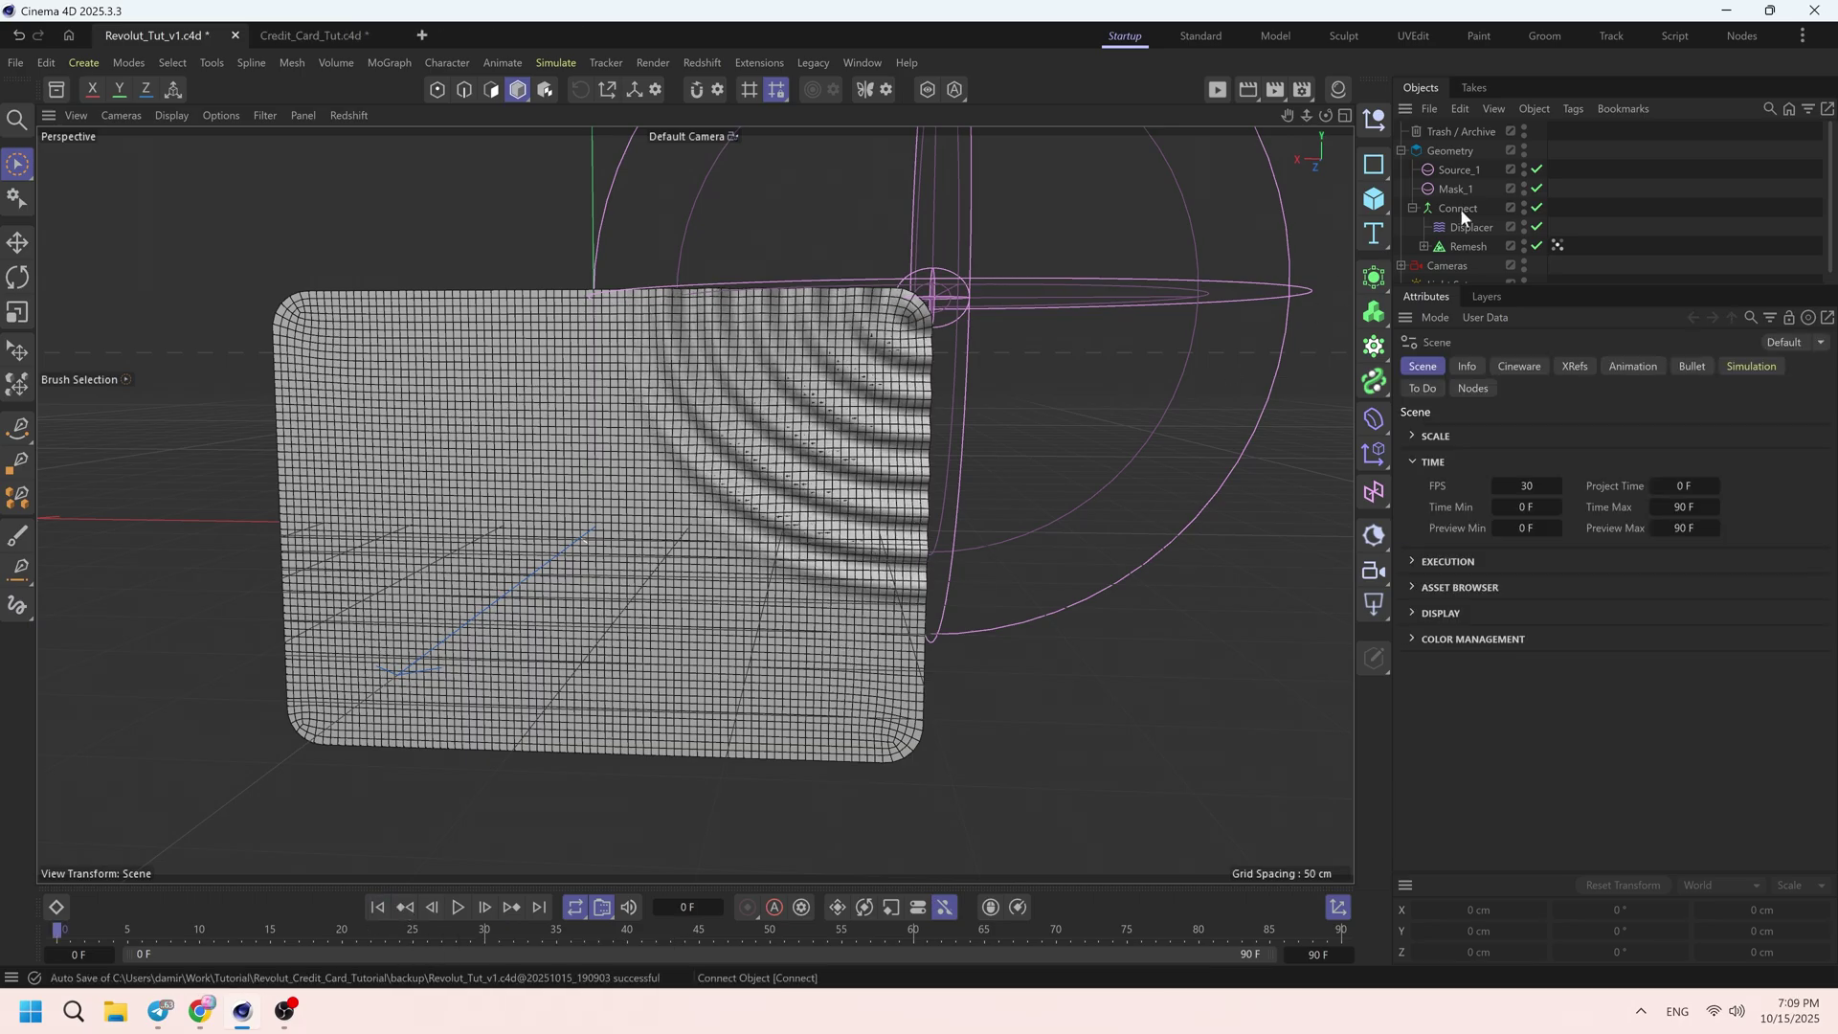
- Add a second Vertex Map tag to the Remesh object
left_click(1459, 245)
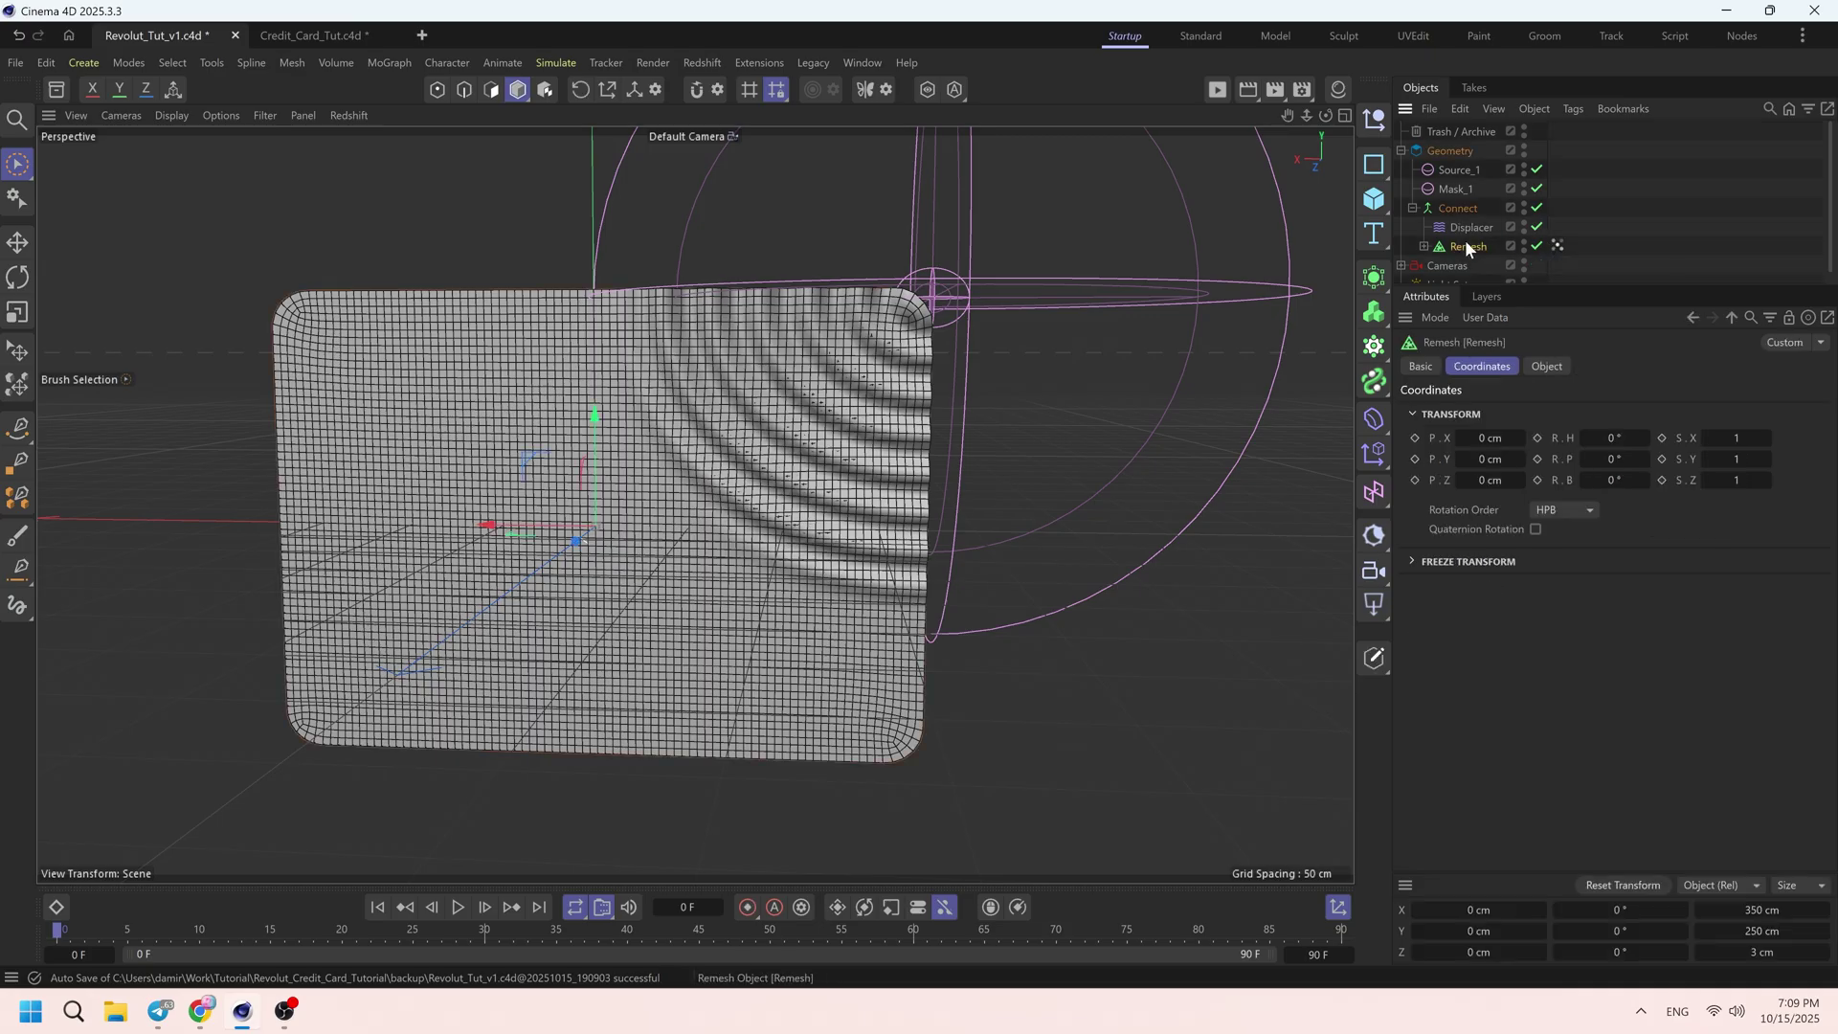
key("shift+c")
left_click(1588, 278)
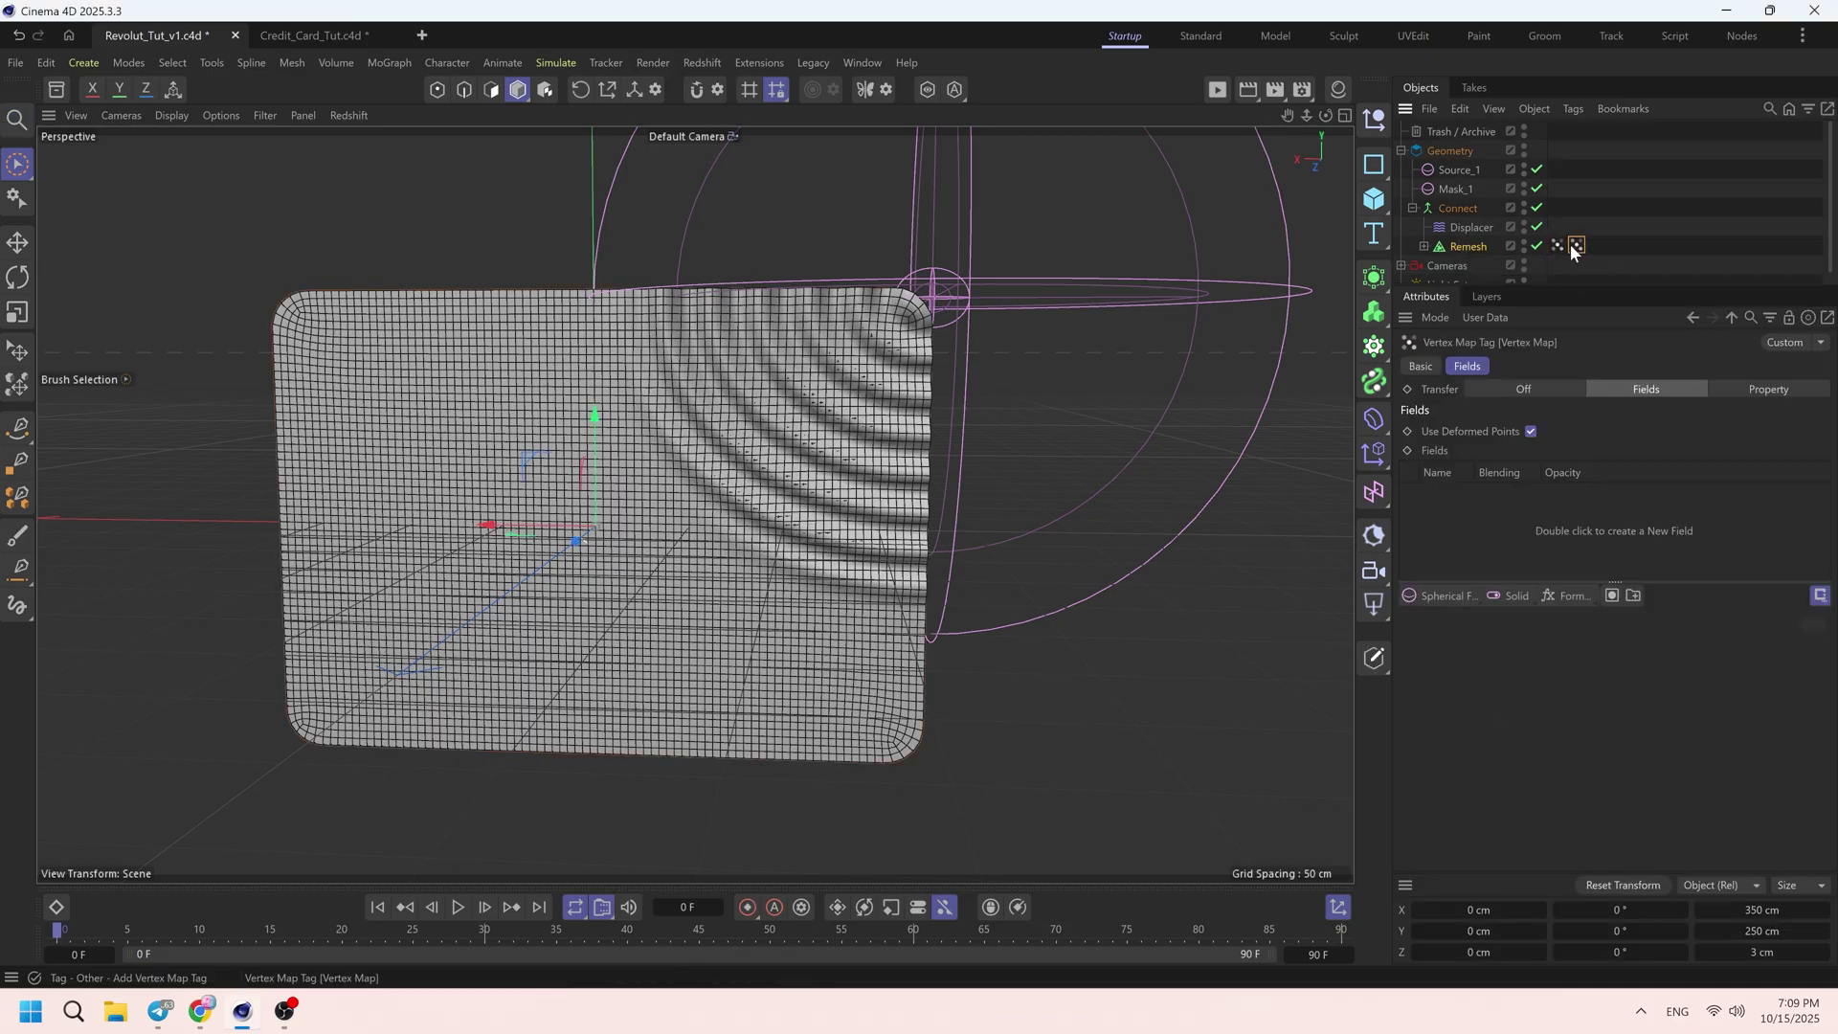
- Rename the two vertex map tags Vertex Map_1 and Vertex Map_2, and show the second tag's field list
left_click(1421, 365)
left_click(1541, 438)
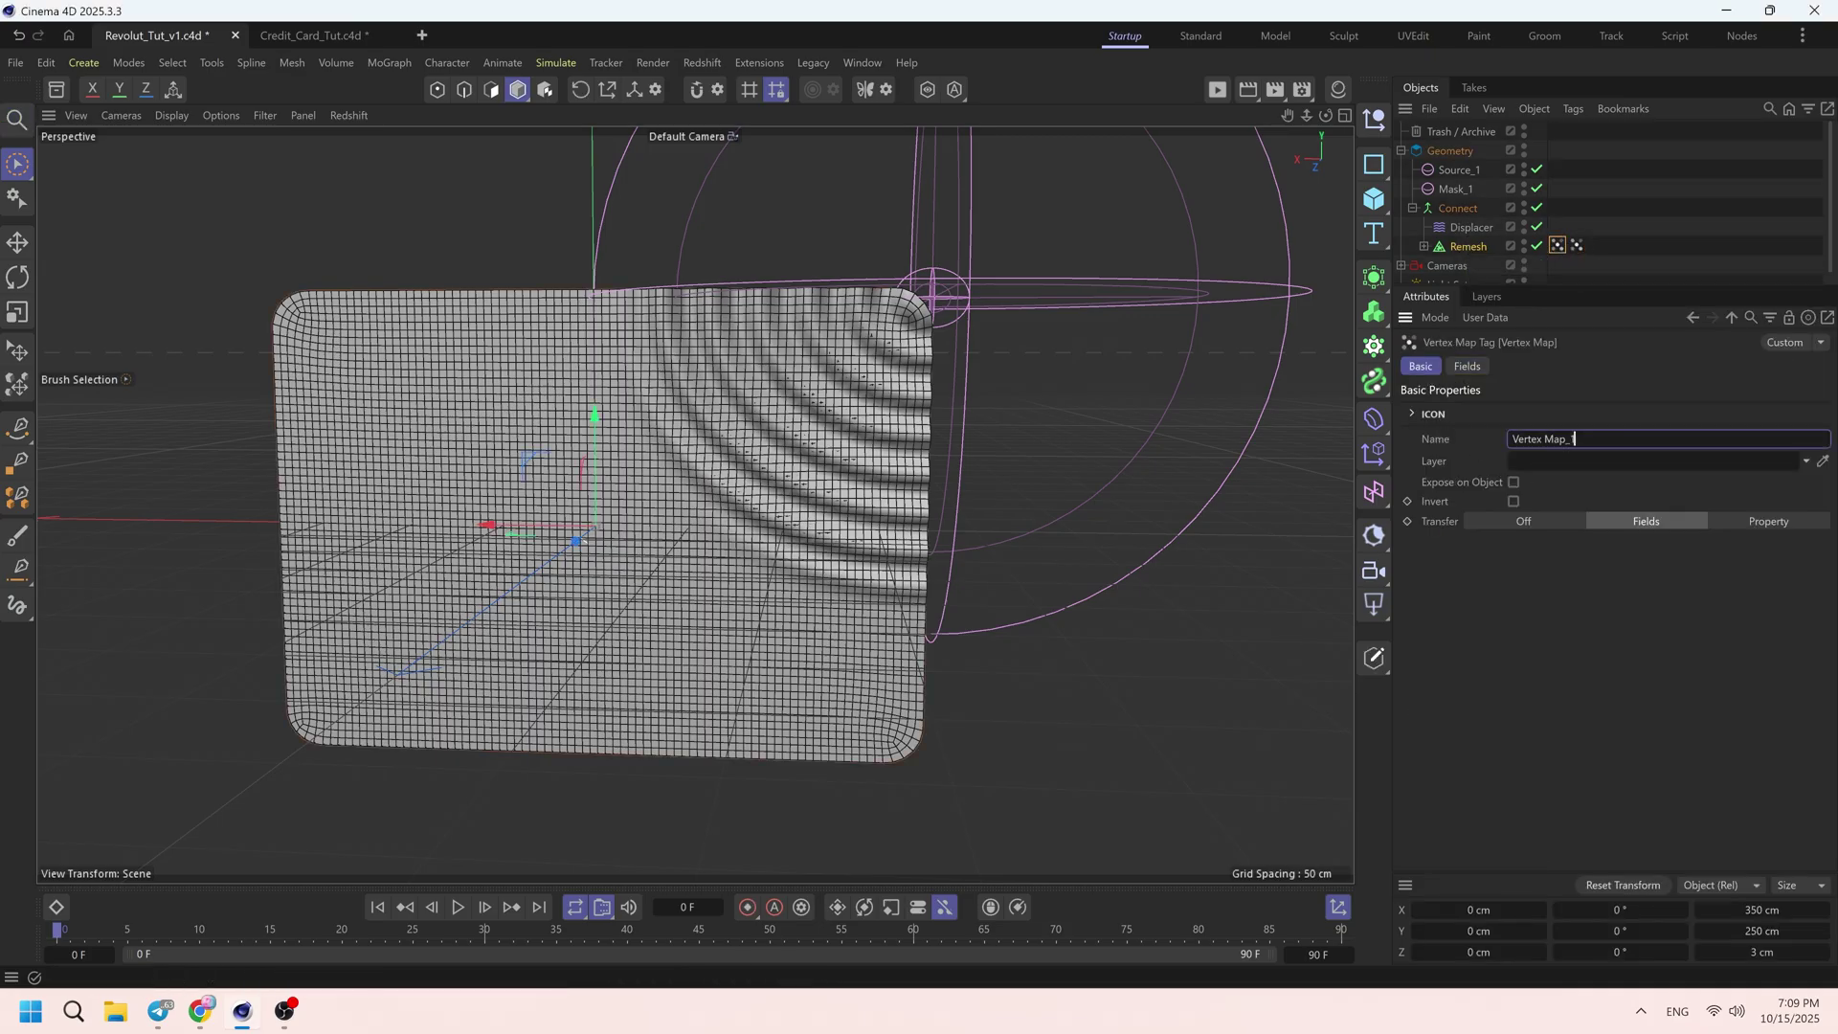
left_click(1578, 245)
left_click(1558, 439)
left_click(1466, 365)
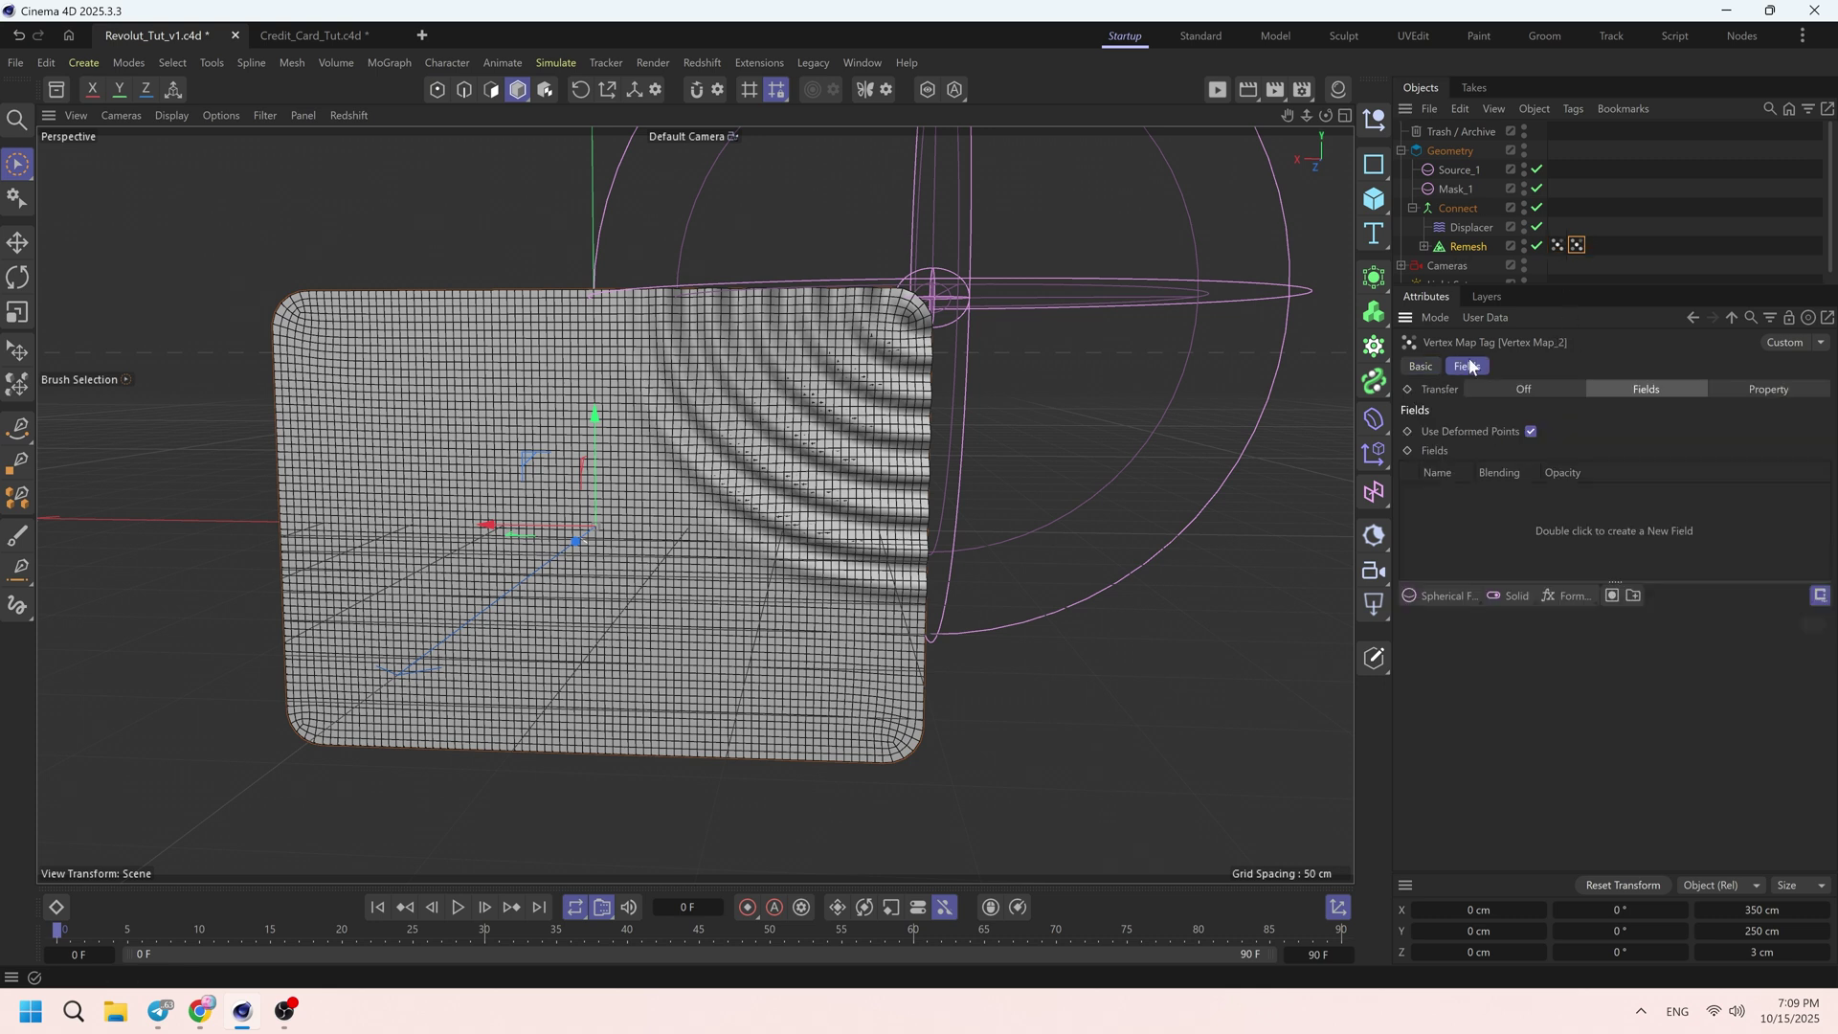
- Duplicate the Source_1 spherical field and rename the copy Source_2
left_click(1457, 169)
key("ctrl+c")
key("ctrl+v")
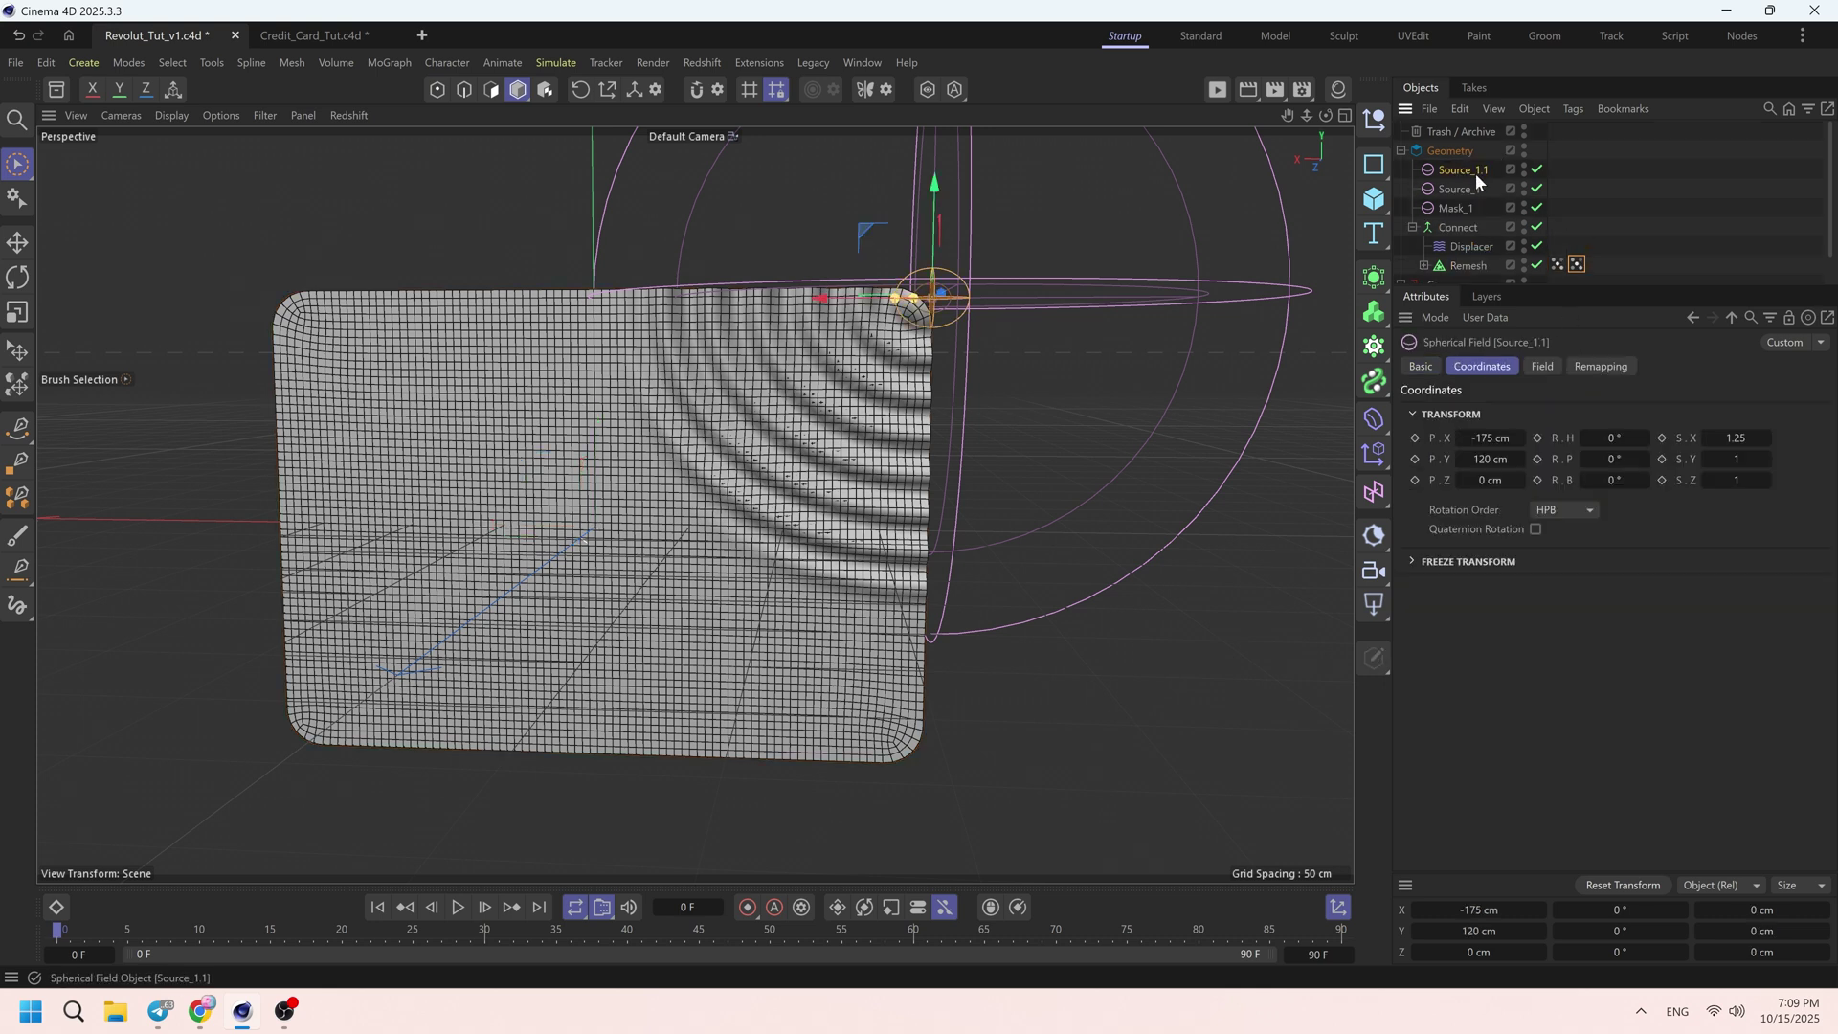
double_click(1474, 173)
key("Right")
key("BackSpace")
key("BackSpace")
type("2")
key("Return")
- Duplicate the Mask_1 spherical field below Source_2 and rename the copy Mask_2
left_click(1457, 210)
left_click_drag(1457, 211, 1466, 182, "ctrl")
double_click(1469, 187)
key("Right")
key("BackSpace")
key("BackSpace")
key("BackSpace")
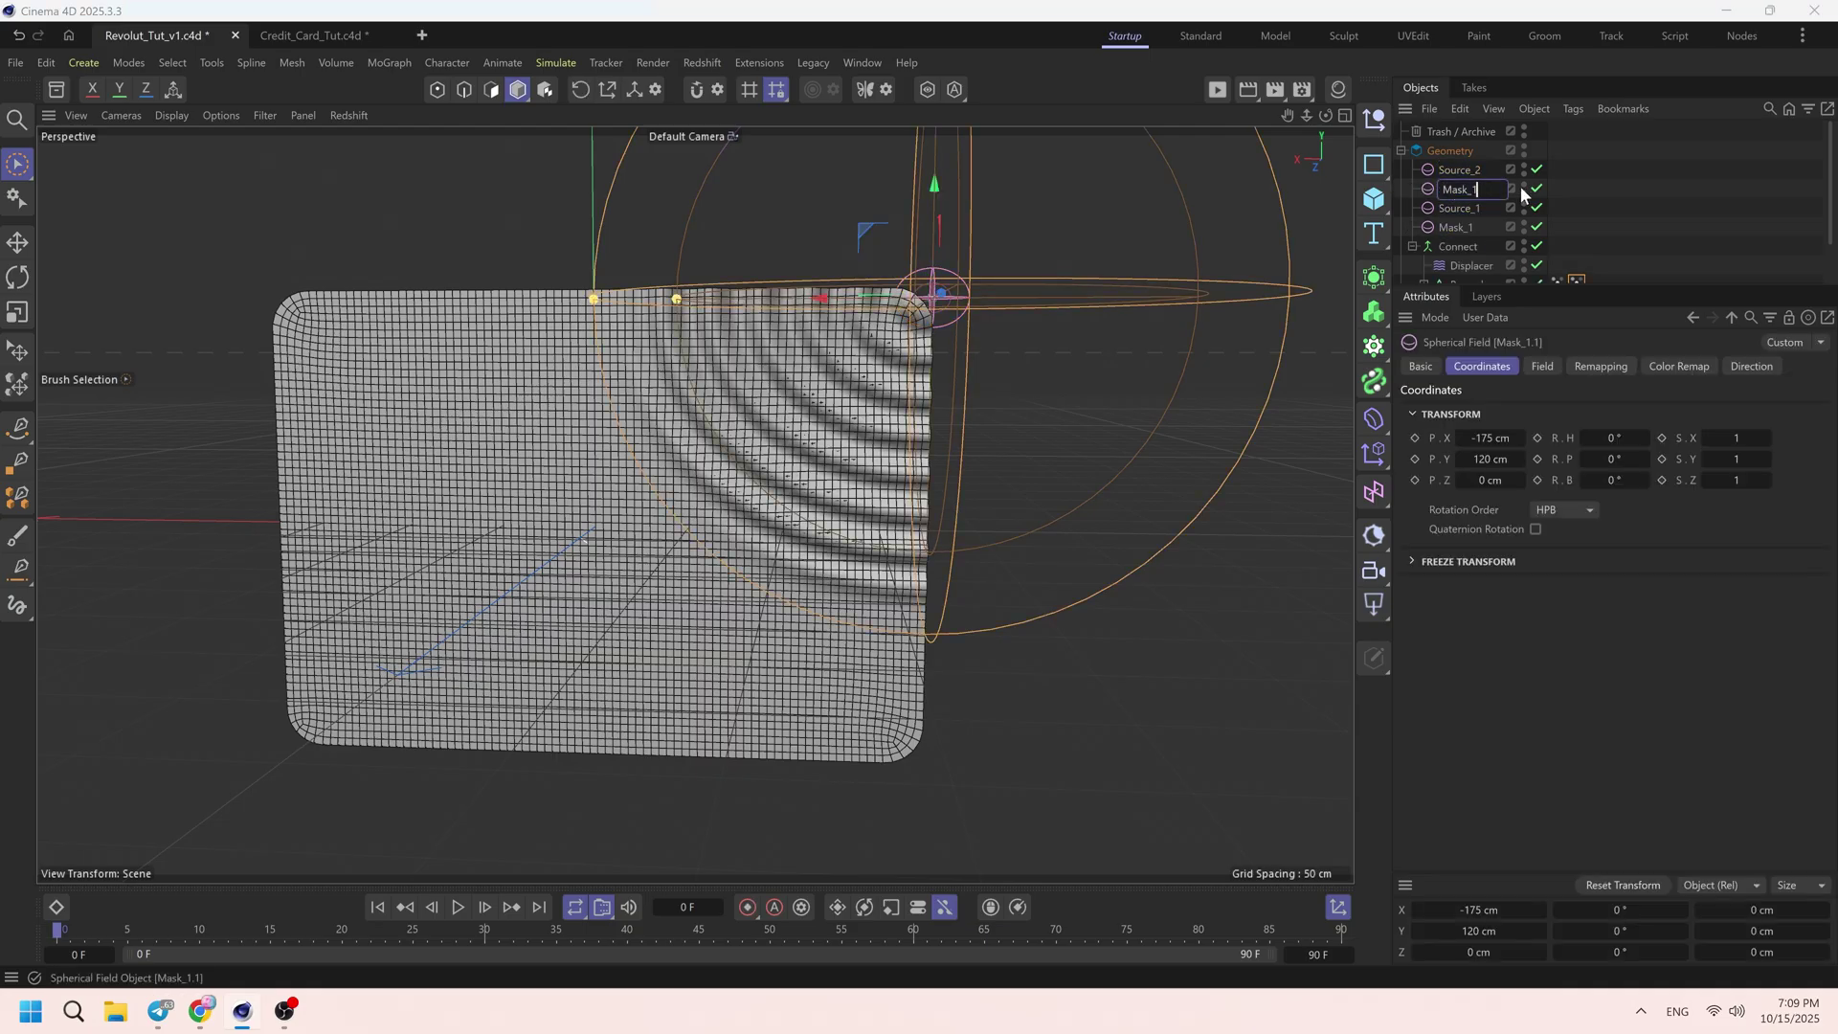
type("2")
key("Return")
- Add Source_2 and Mask_2 to the Vertex Map_2 tag's field list, with Mask_2 above Source_2
scroll(1555, 188, "down", 2)
left_click(1576, 238)
left_click_drag(1603, 287, 1618, 410)
left_click_drag(1472, 174, 1488, 610)
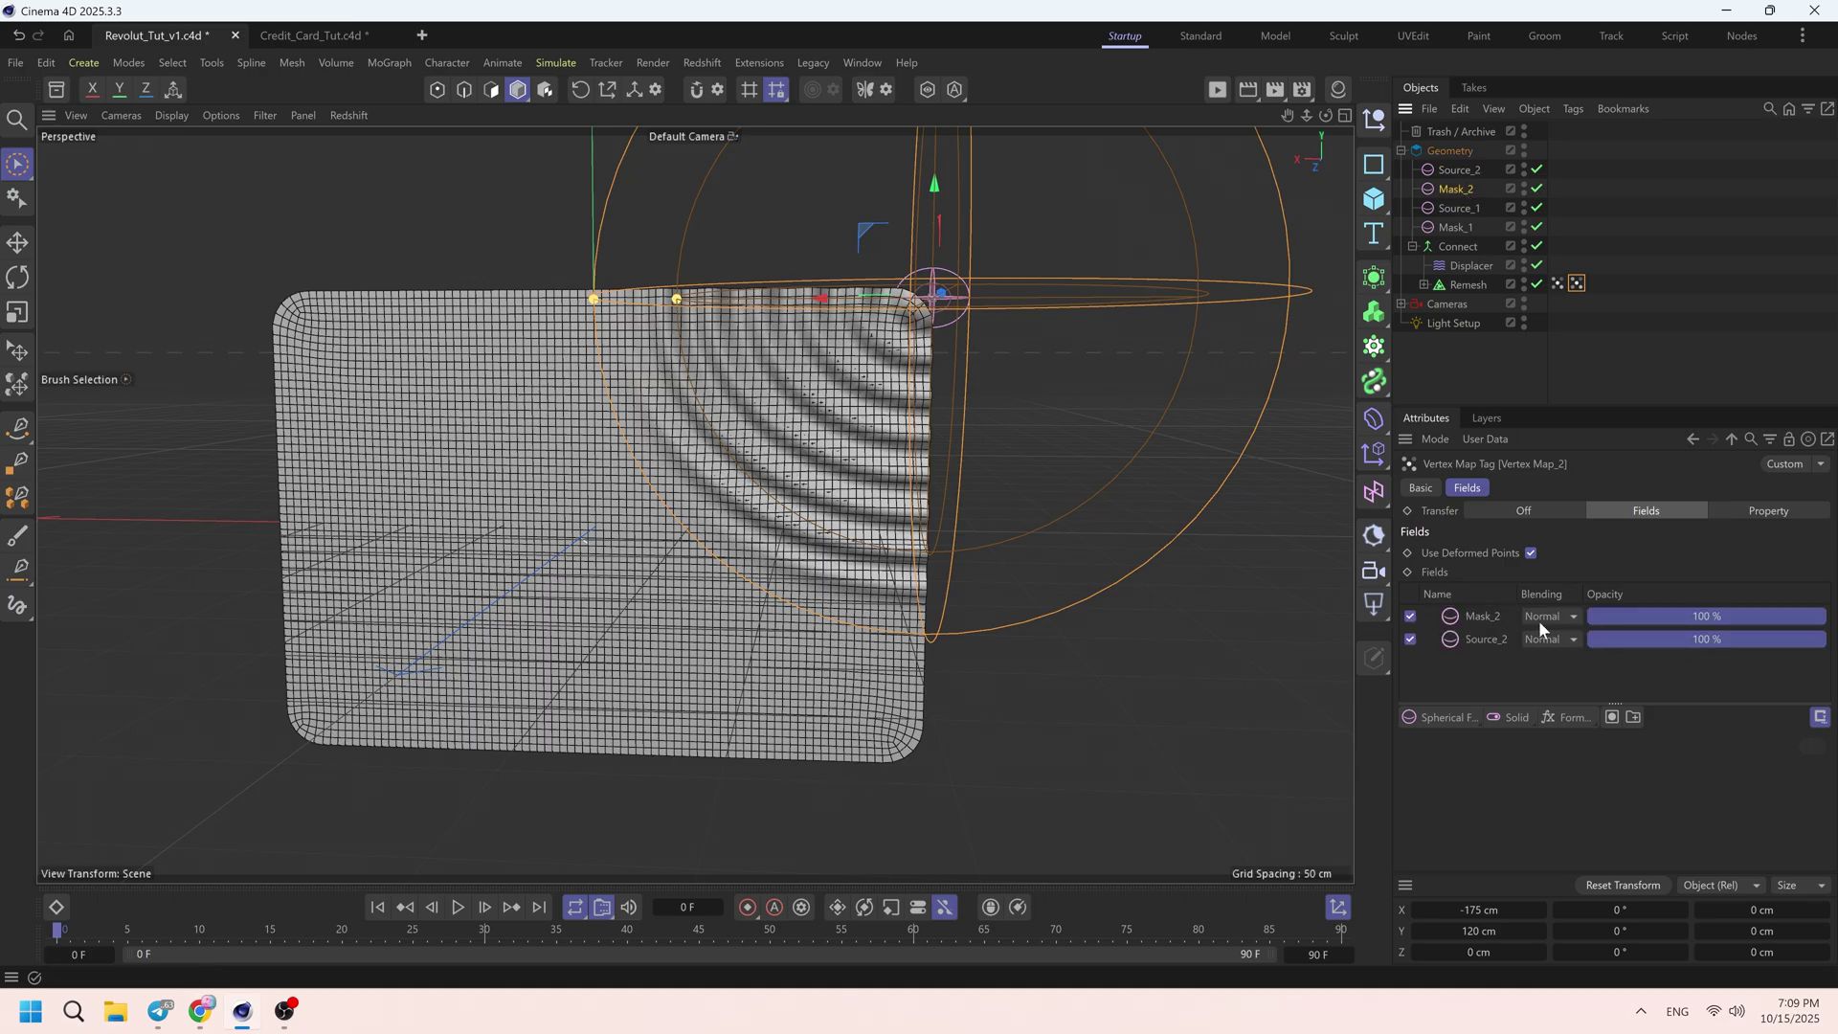
- Set Mask_2's blending to Multiply in Vertex Map_2 and disable that layer, leaving Source_2 selected
left_click(1549, 617)
left_click(1575, 766)
left_click(1410, 618)
left_click(1495, 640)
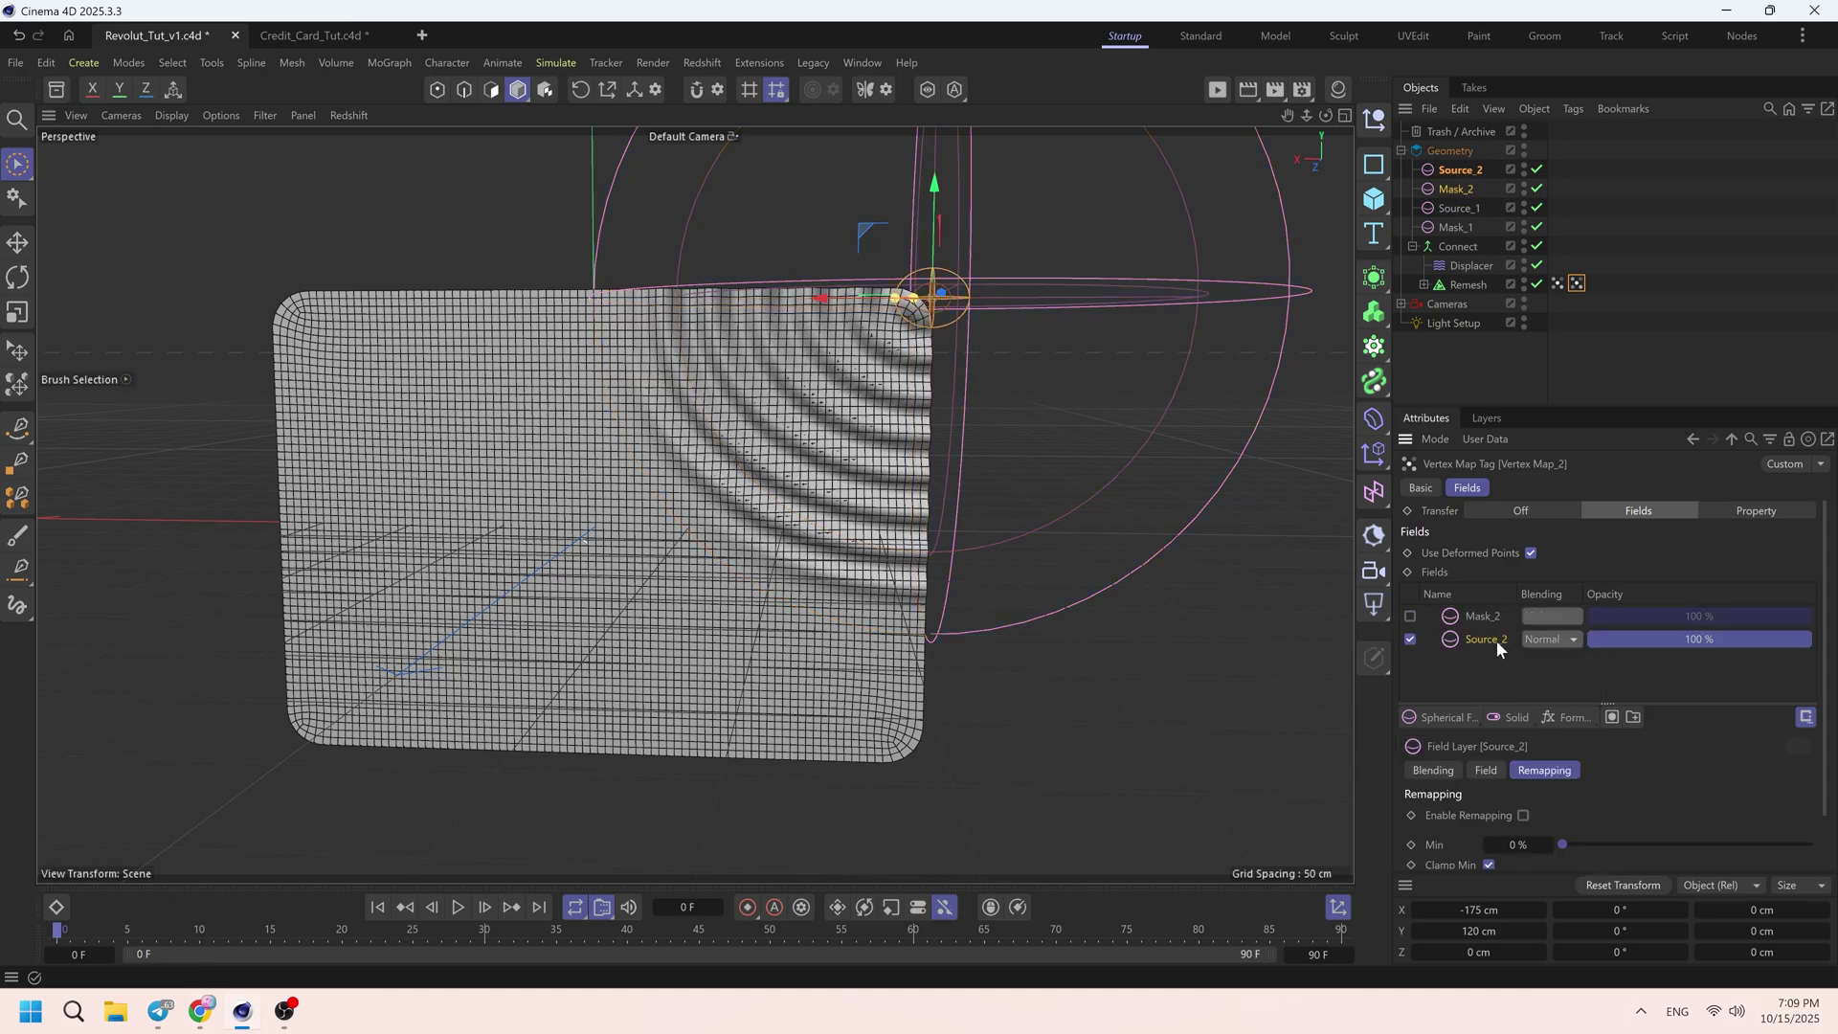
- Move the Source_2 field to the card's opposite corner at X 175 cm and Y -120 cm
left_click(1457, 170)
left_click(1500, 563)
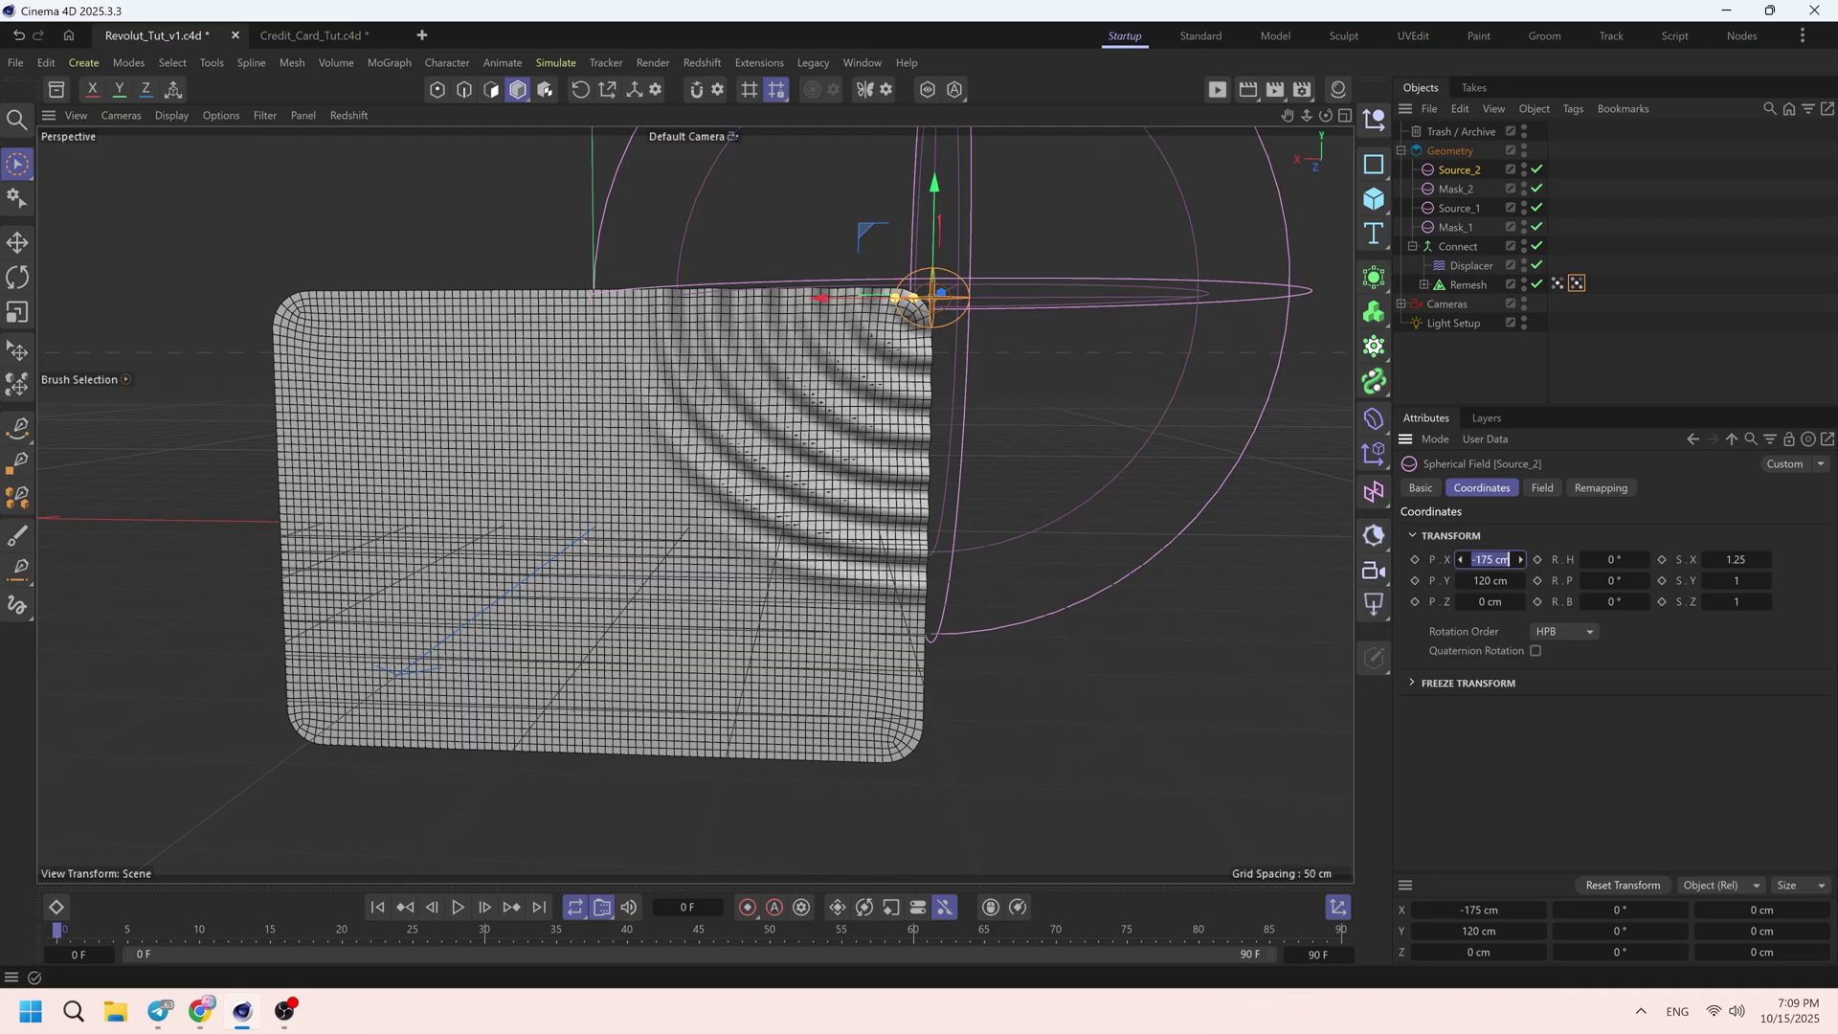
key("Delete")
key("Return")
left_click(1475, 580)
key("Left")
type("-")
key("Return")
- Position the Mask_2 field at X 175 cm and Y -120 cm to match Source_2
left_click(1455, 188)
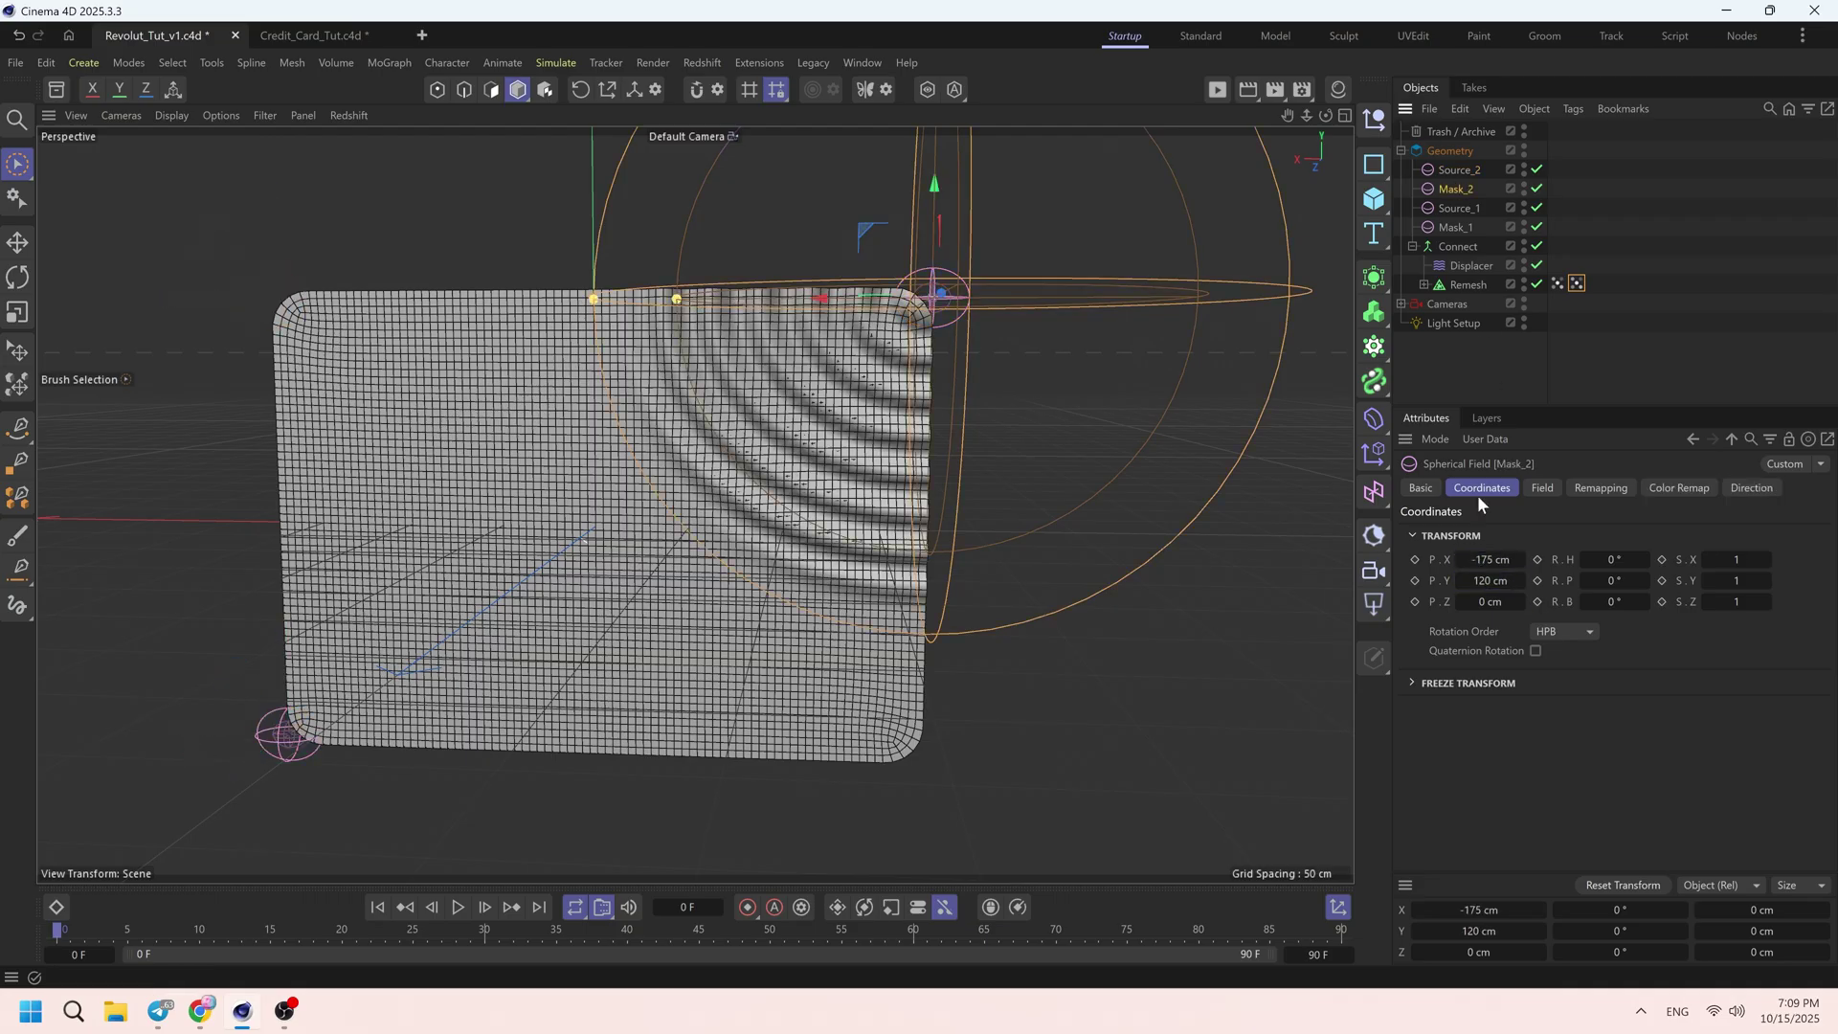
left_click(1490, 559)
type("175")
key("Return")
key("Tab")
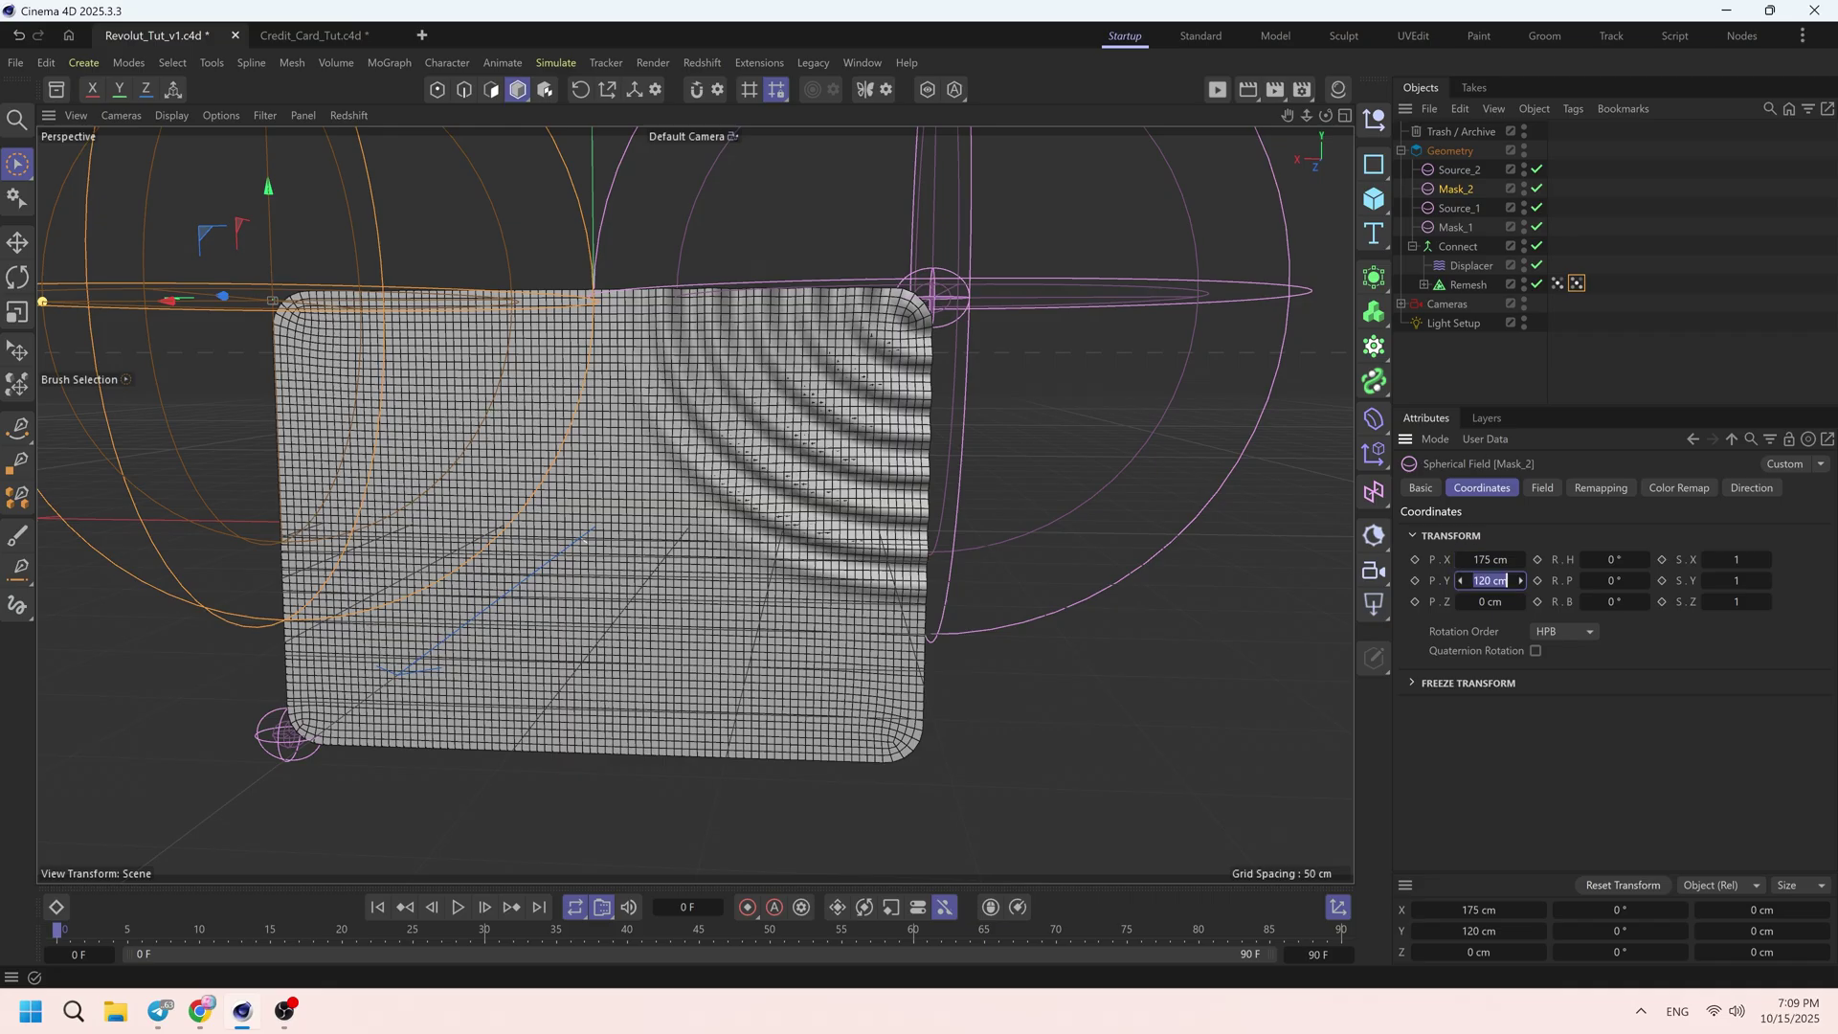
key("Home")
type("-")
key("Return")
- Add a Formula field to Vertex Map_2 and place it between Mask_2 and Source_2
left_click(1577, 283)
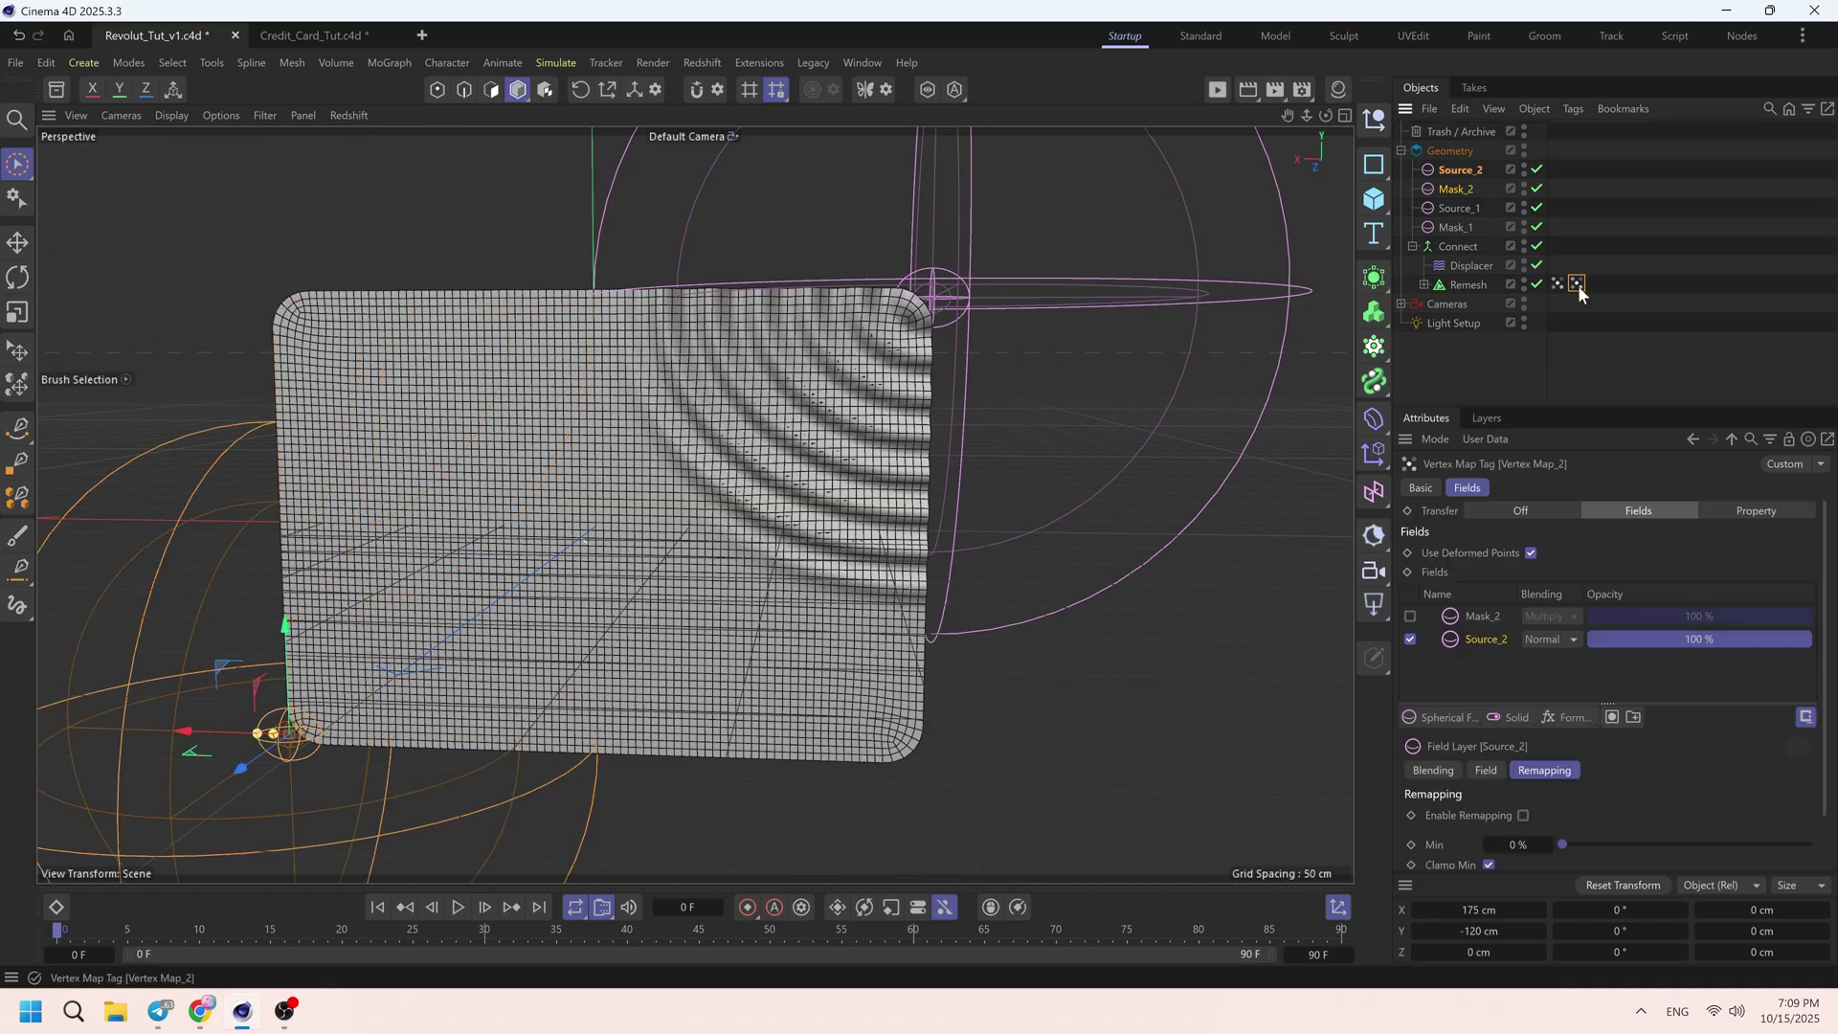
left_click(1555, 717)
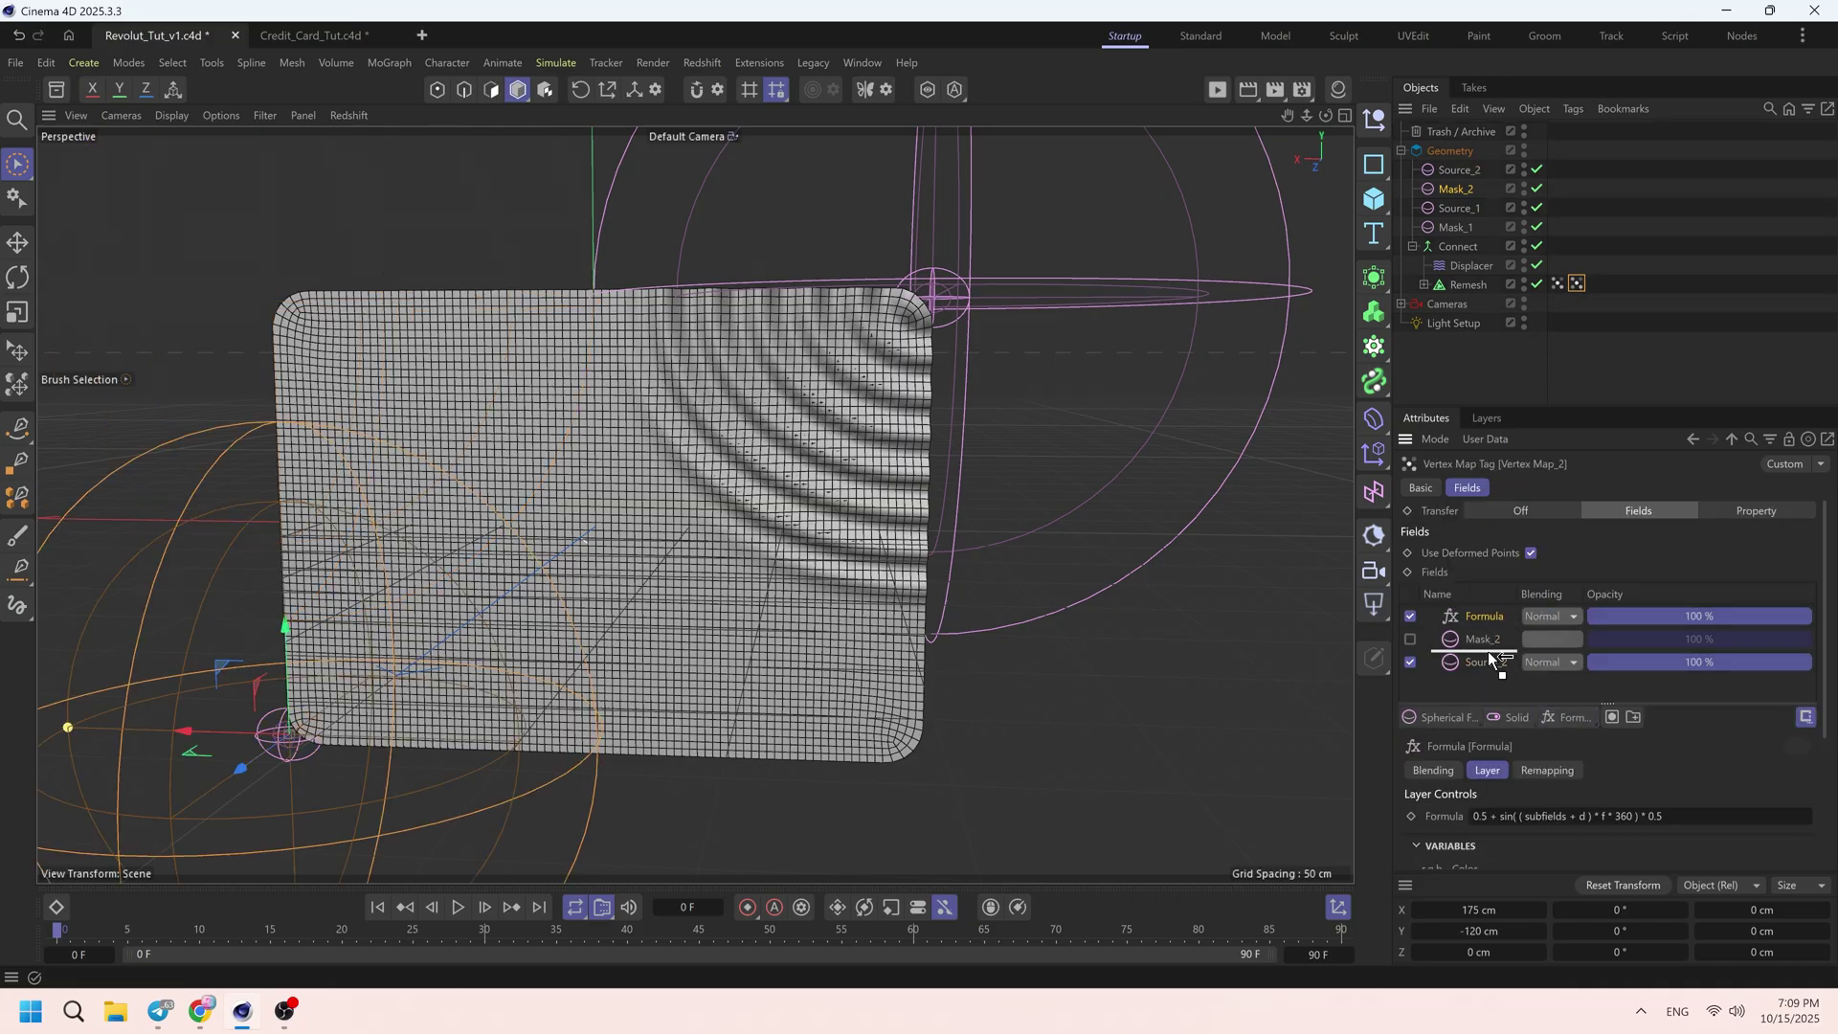
left_click_drag(1488, 651, 1489, 652)
left_click(1485, 601)
left_click(1543, 708)
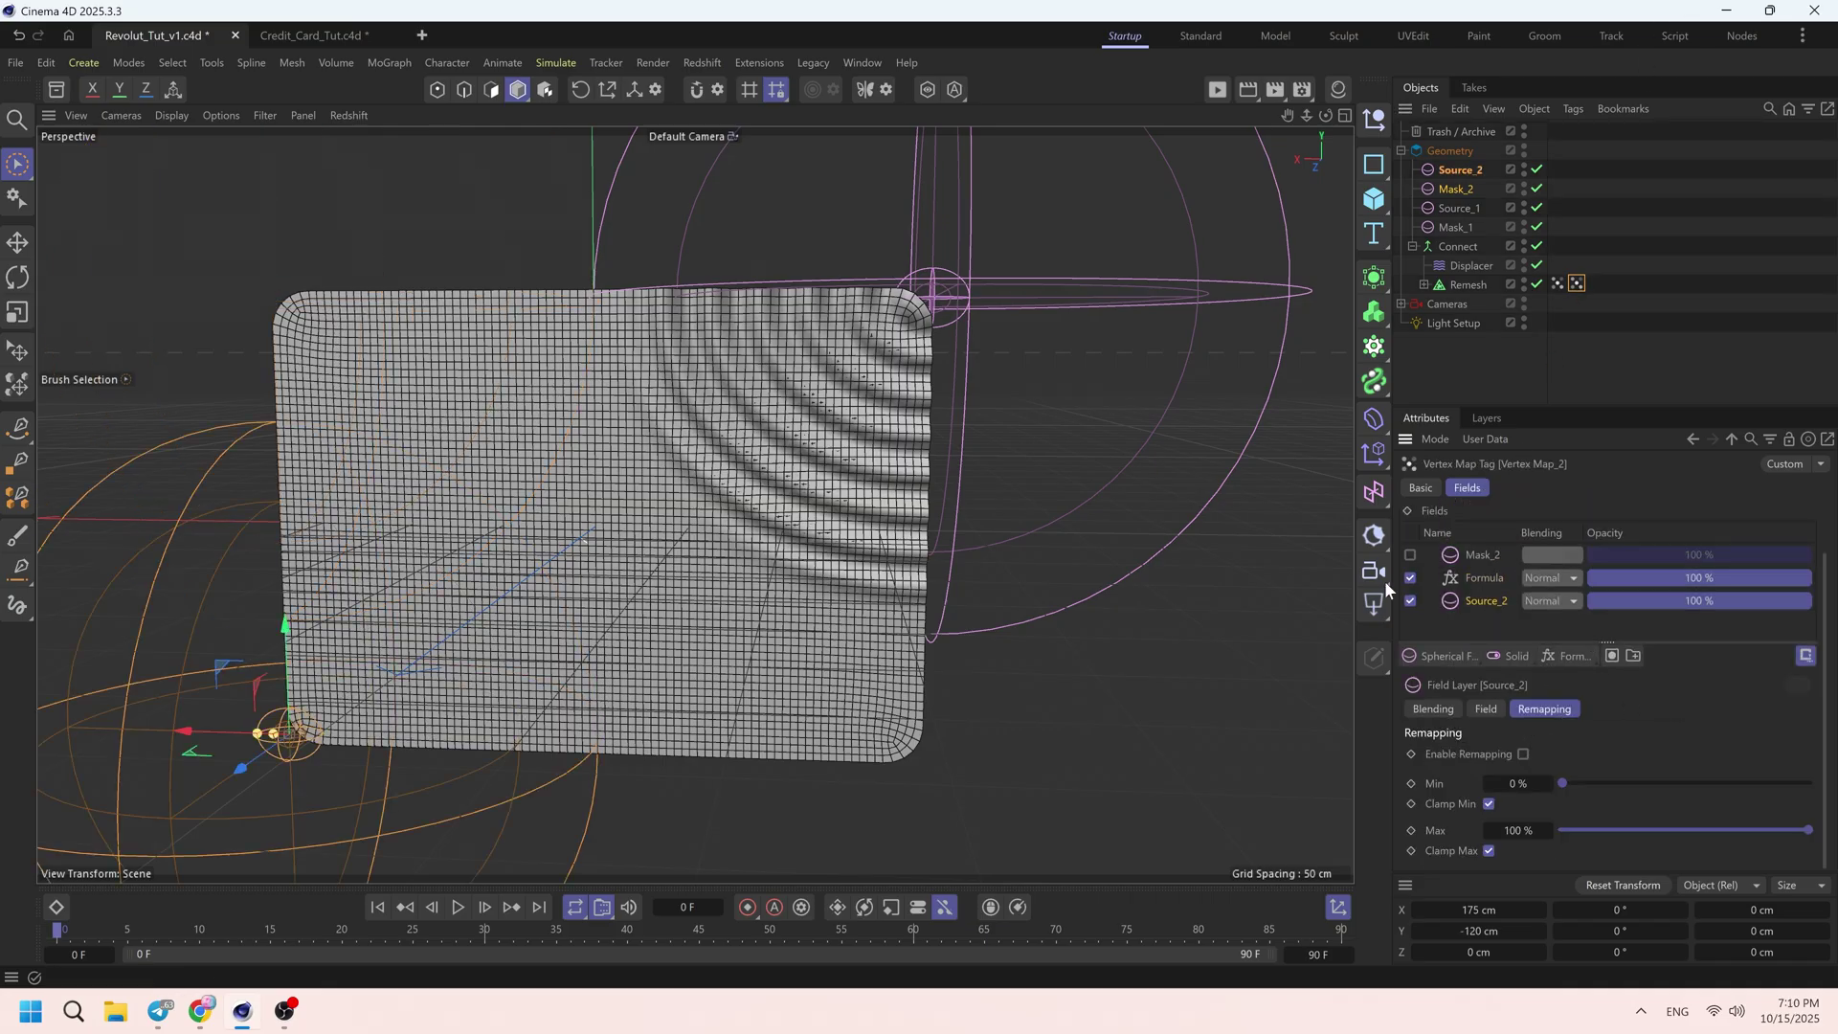
- Re-enable the Mask_2 layer while checking the vertex map with the Connect object temporarily switched off
left_click(1536, 246)
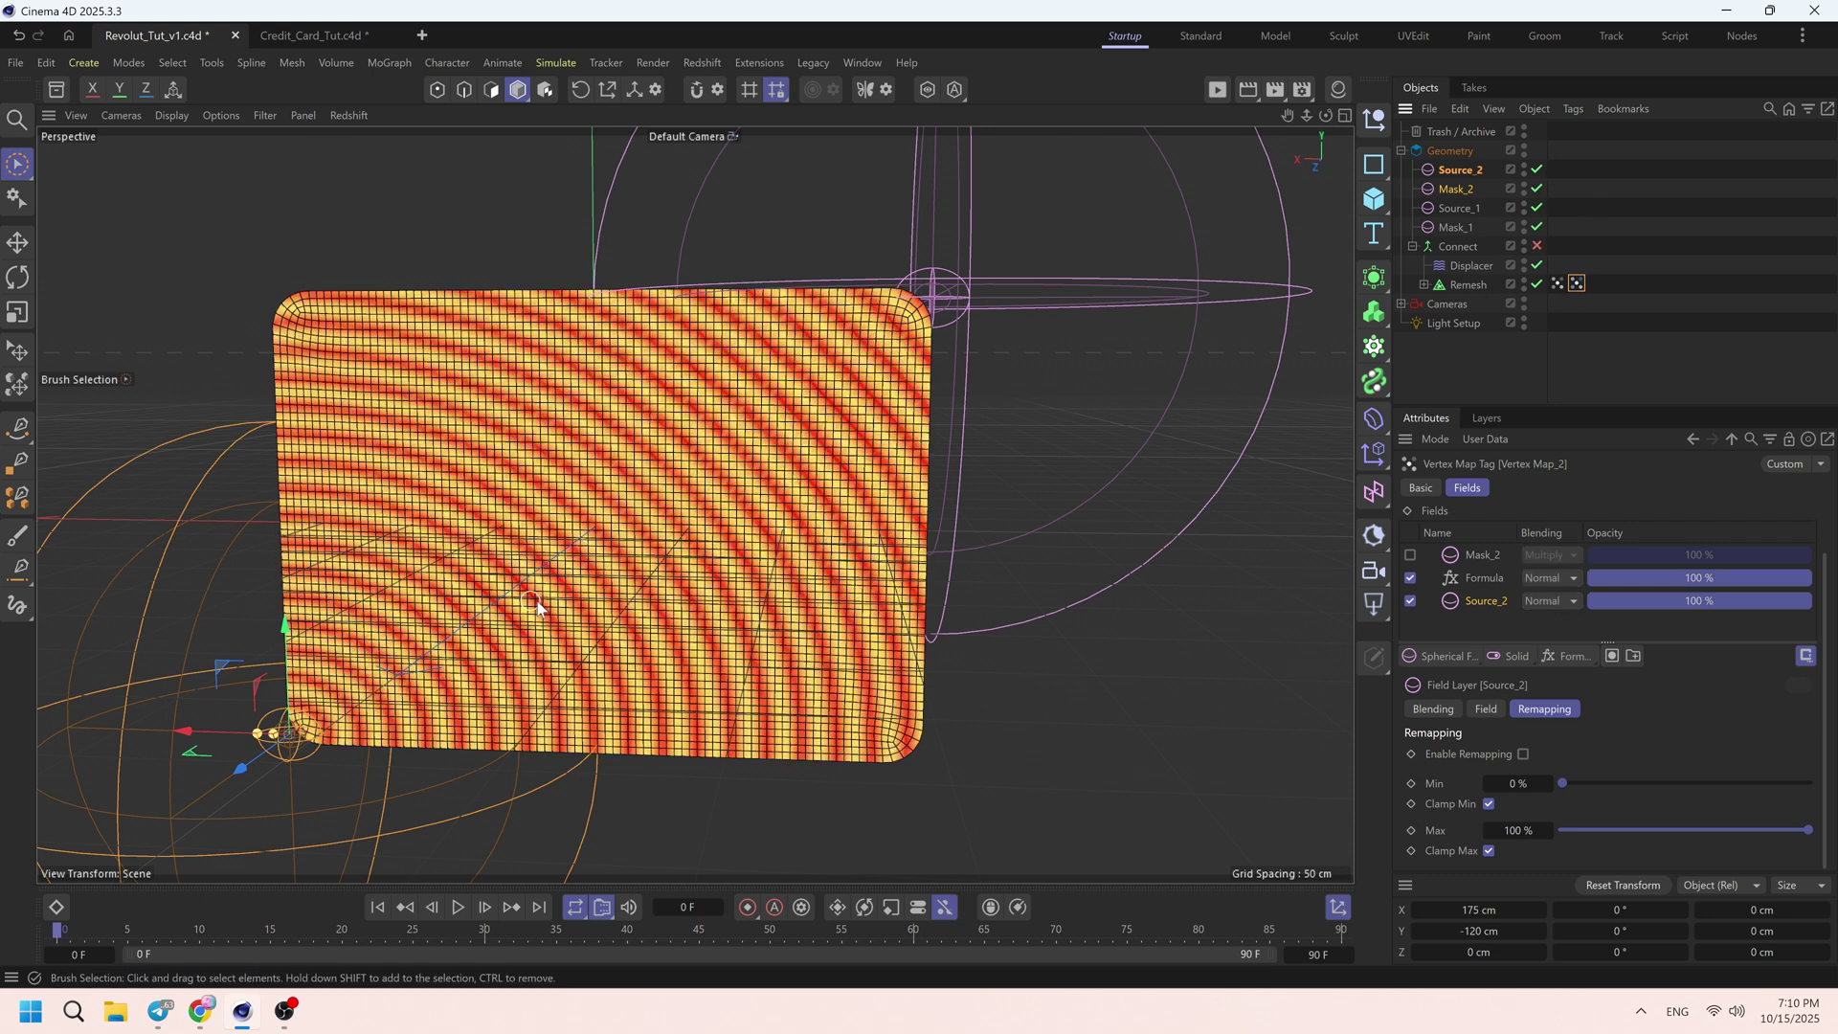
left_click_drag(537, 608, 617, 591, "alt")
left_click(1410, 554)
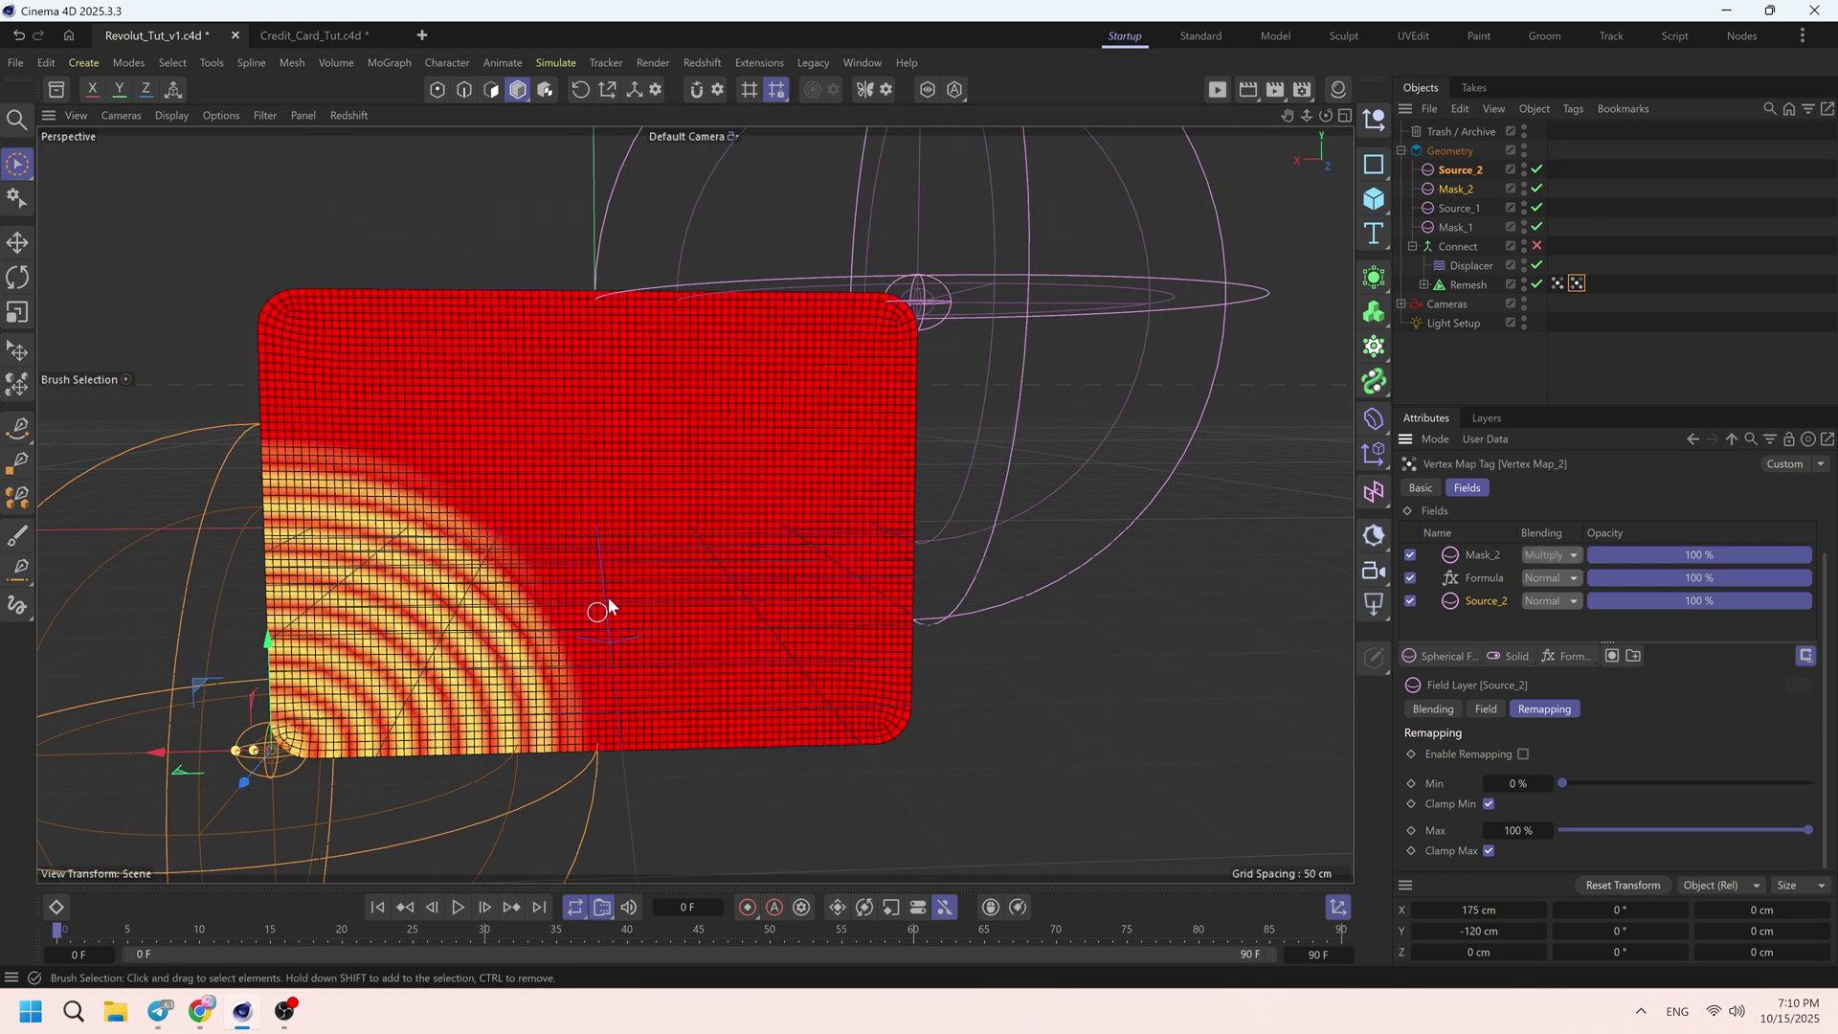
left_click(1536, 246)
- Add Vertex Map_2 above Vertex Map_1 in the Displacer's field list and set its blending to Add
left_click(1448, 266)
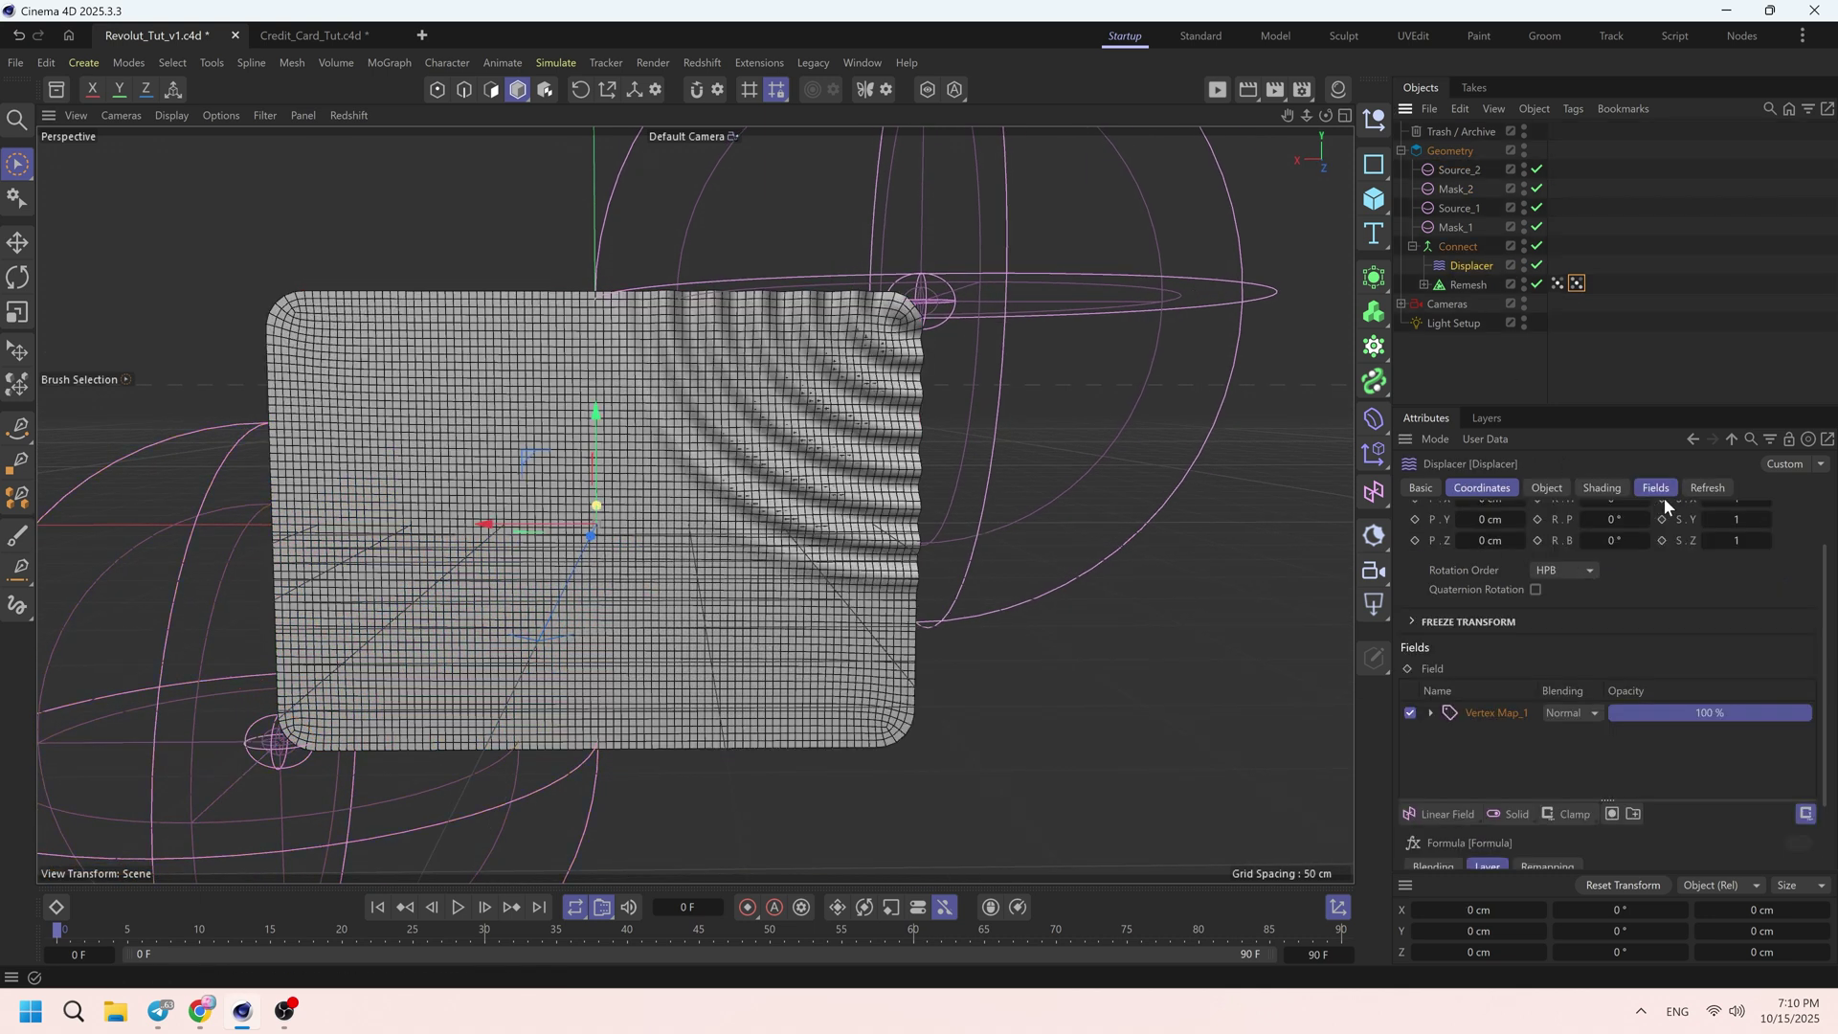
left_click_drag(1577, 284, 1529, 484)
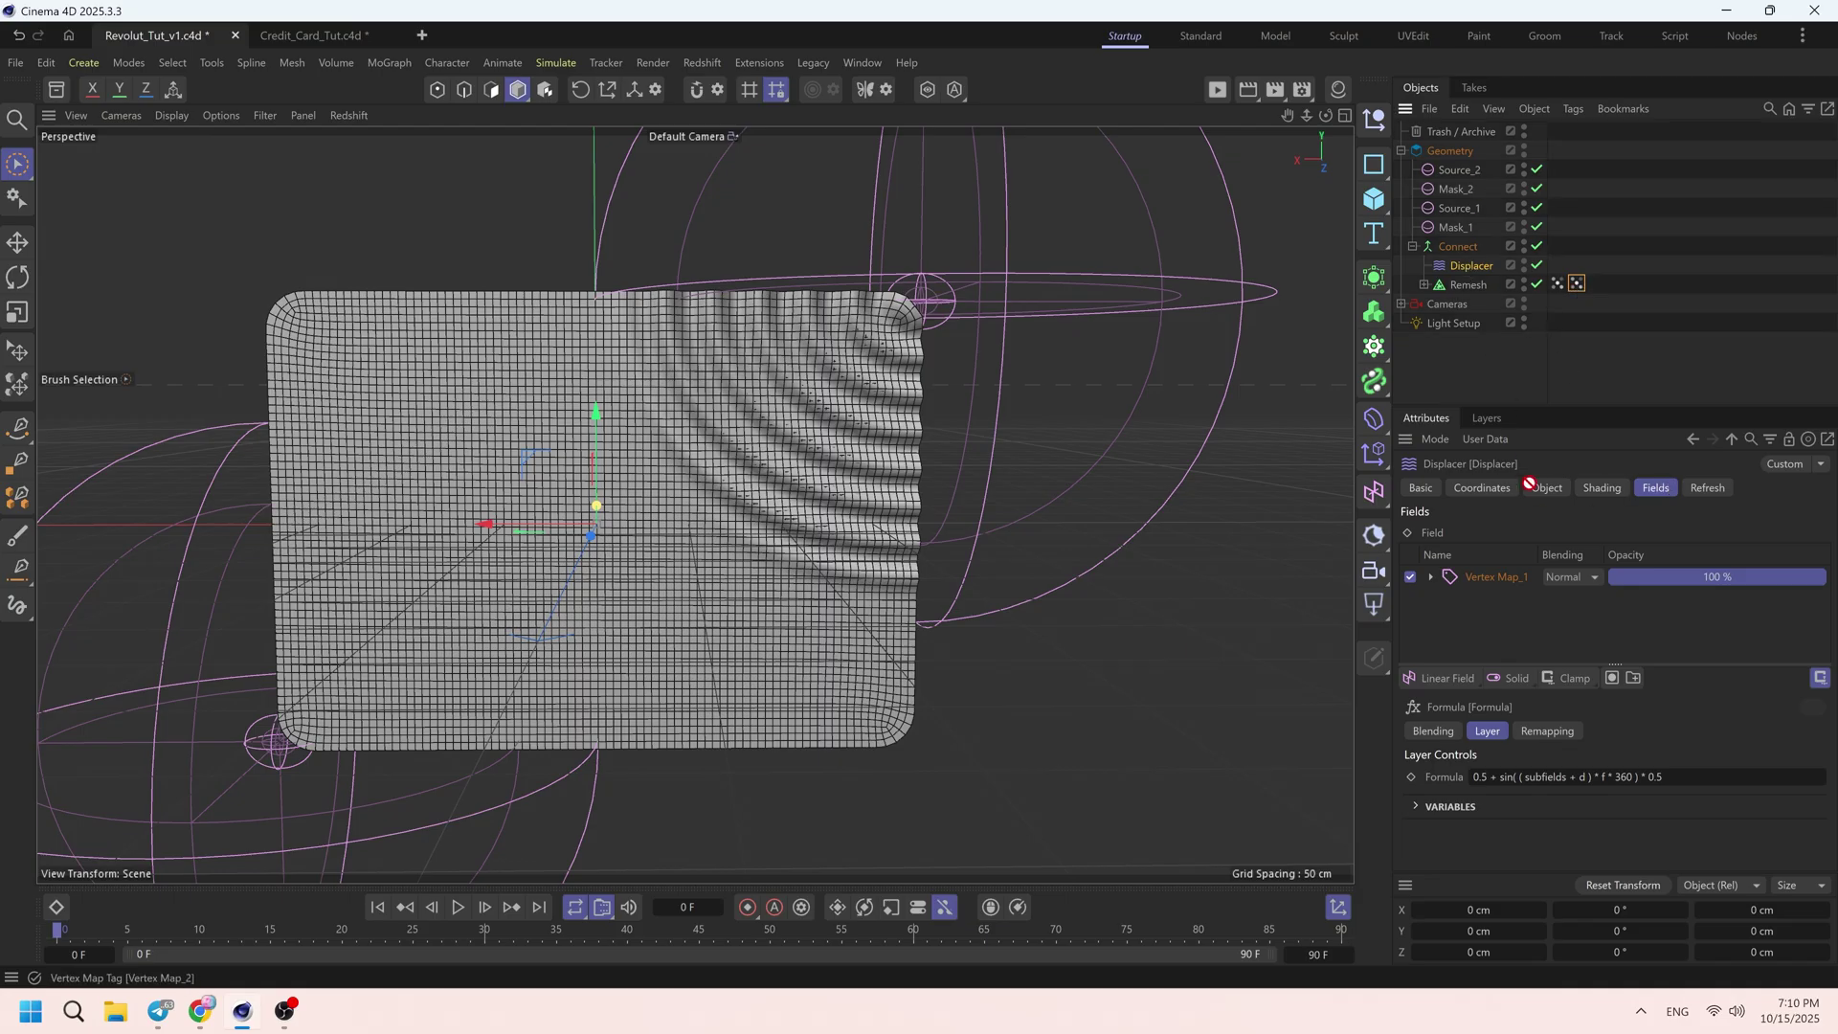
left_click_drag(1520, 567, 1520, 575)
left_click(1587, 577)
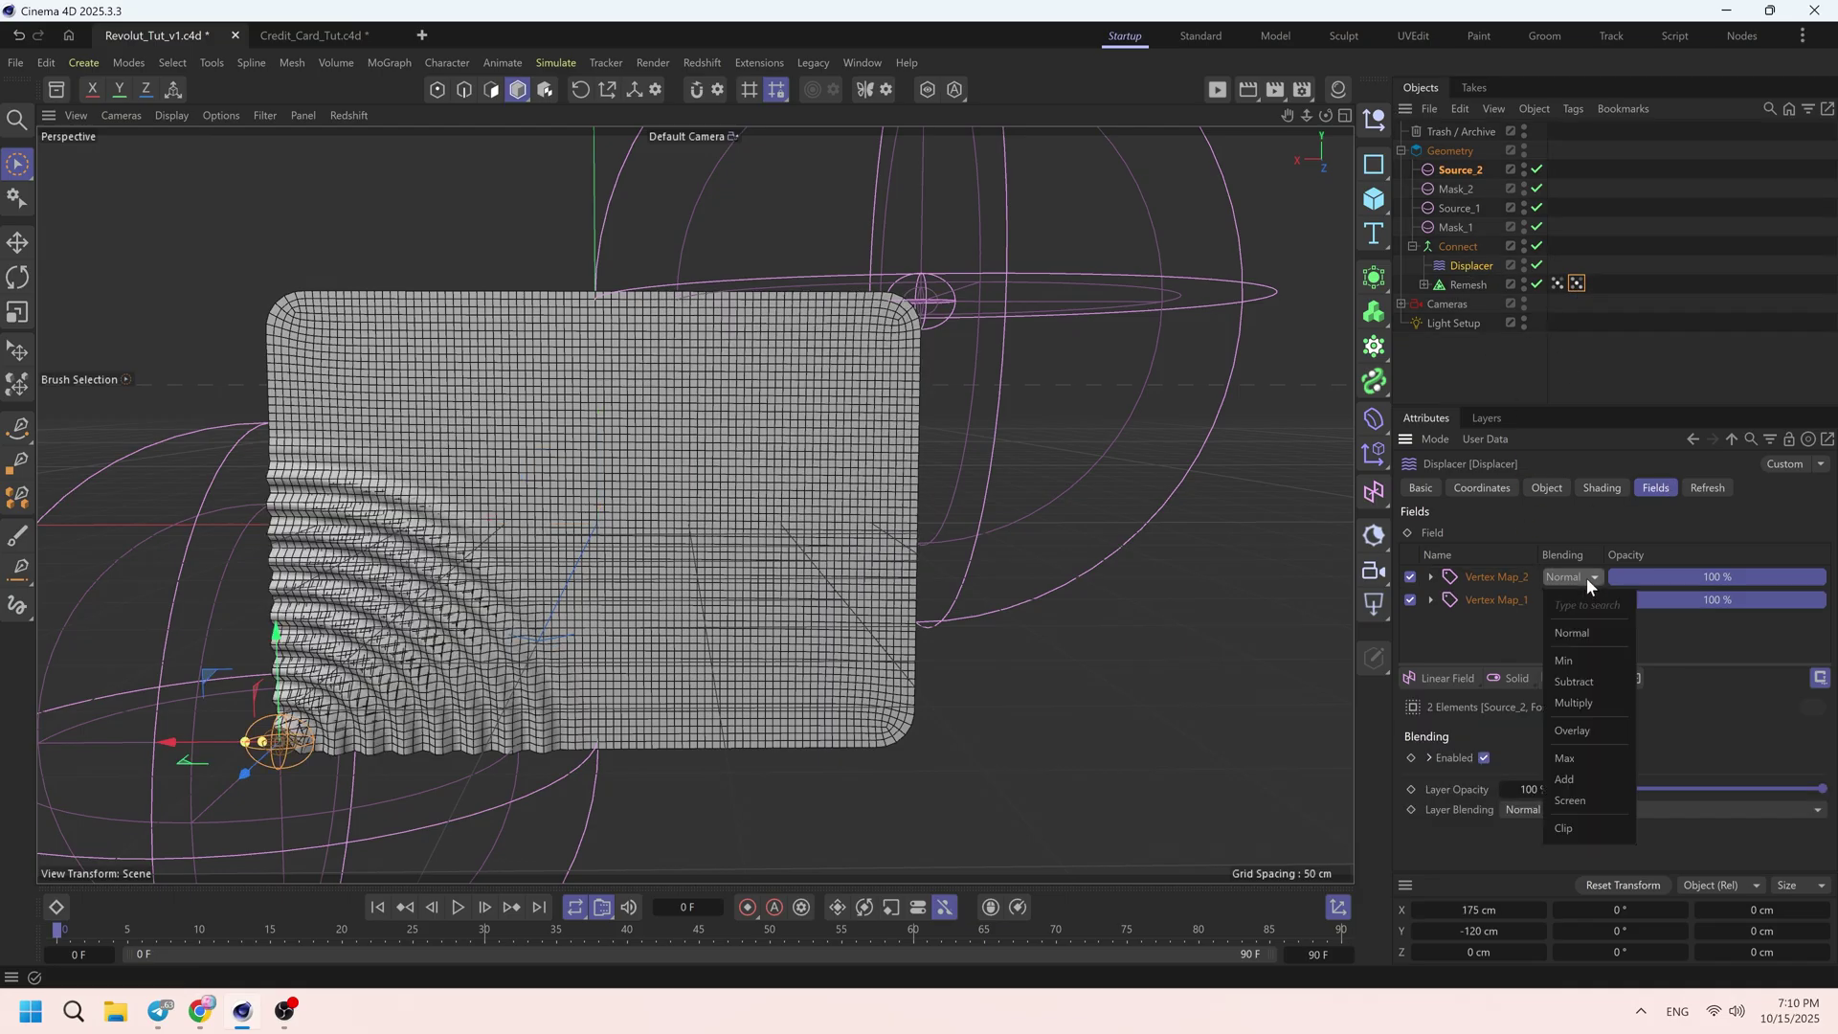
left_click(1587, 773)
- Play the animation and examine the combined ripples at both card corners
left_click_drag(582, 599, 497, 598, "alt")
left_click(455, 910)
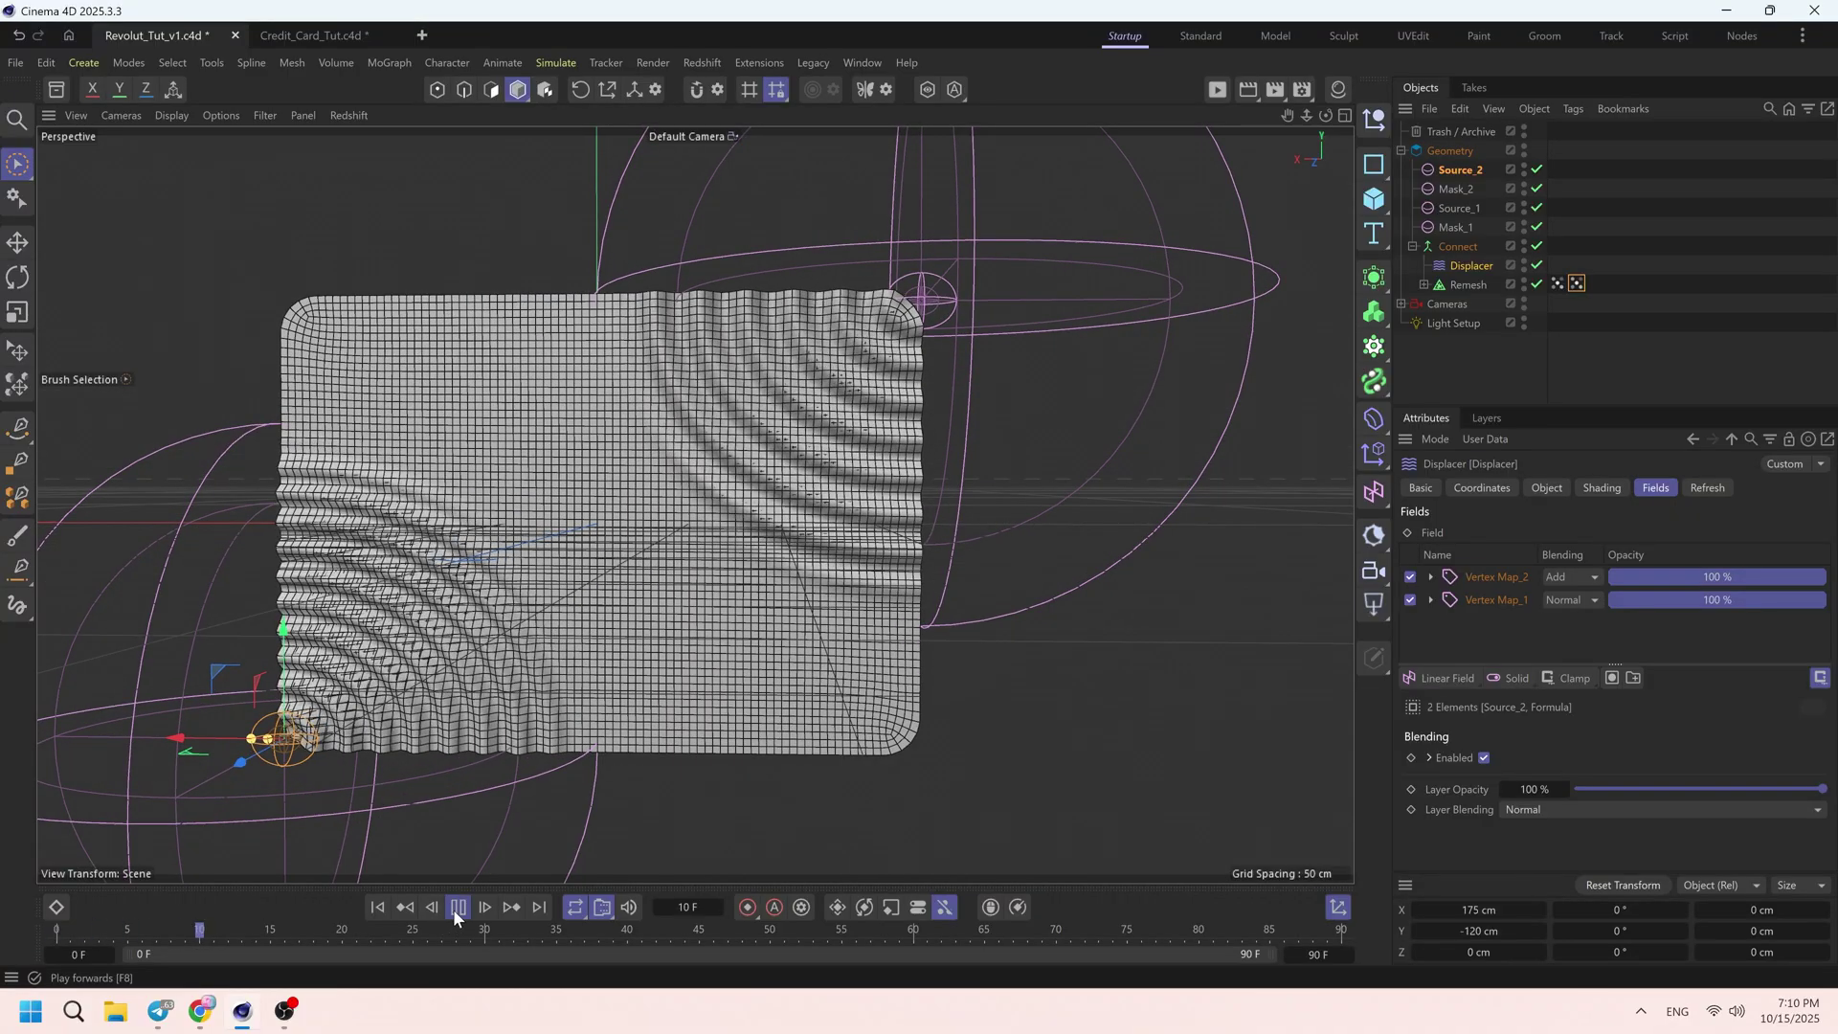
left_click(458, 908)
left_click(1498, 170)
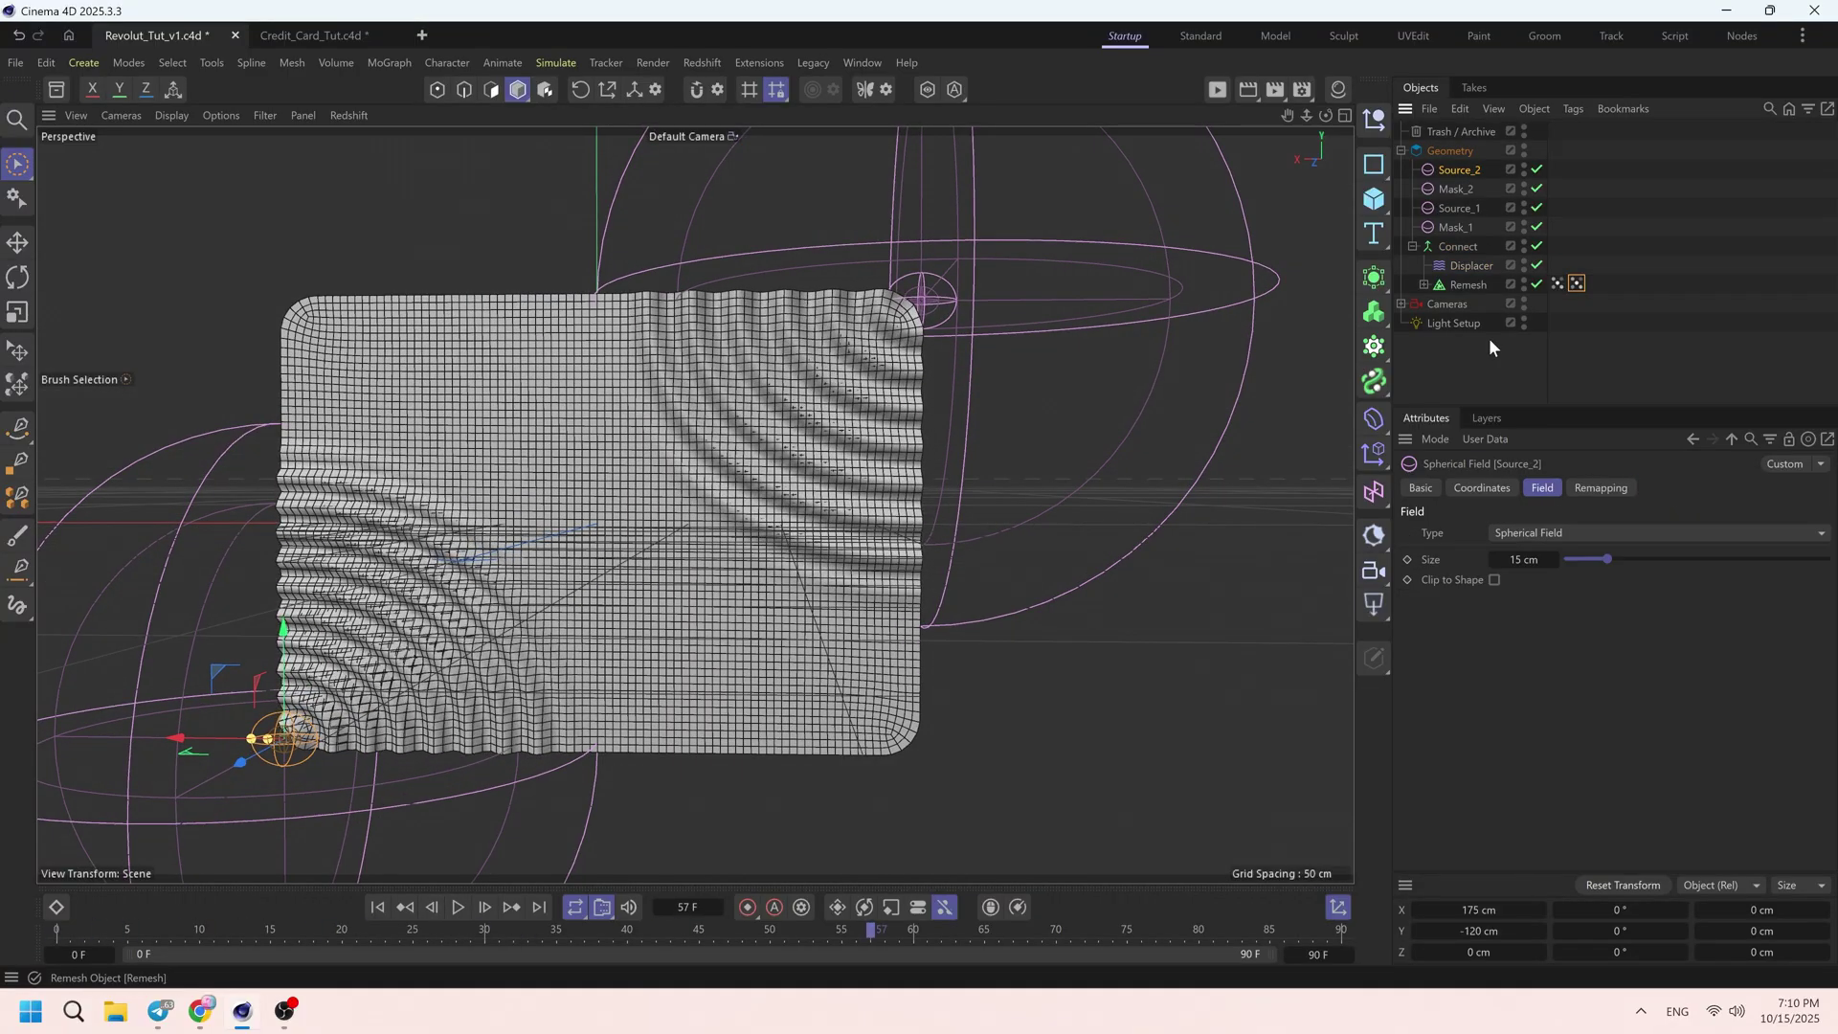
left_click(1482, 488)
left_click_drag(521, 618, 499, 654, "alt")
left_click_drag(627, 538, 810, 486, "alt")
- Hide the two Source and two Mask fields in the viewport and collapse the Connect hierarchy
left_click(1451, 354)
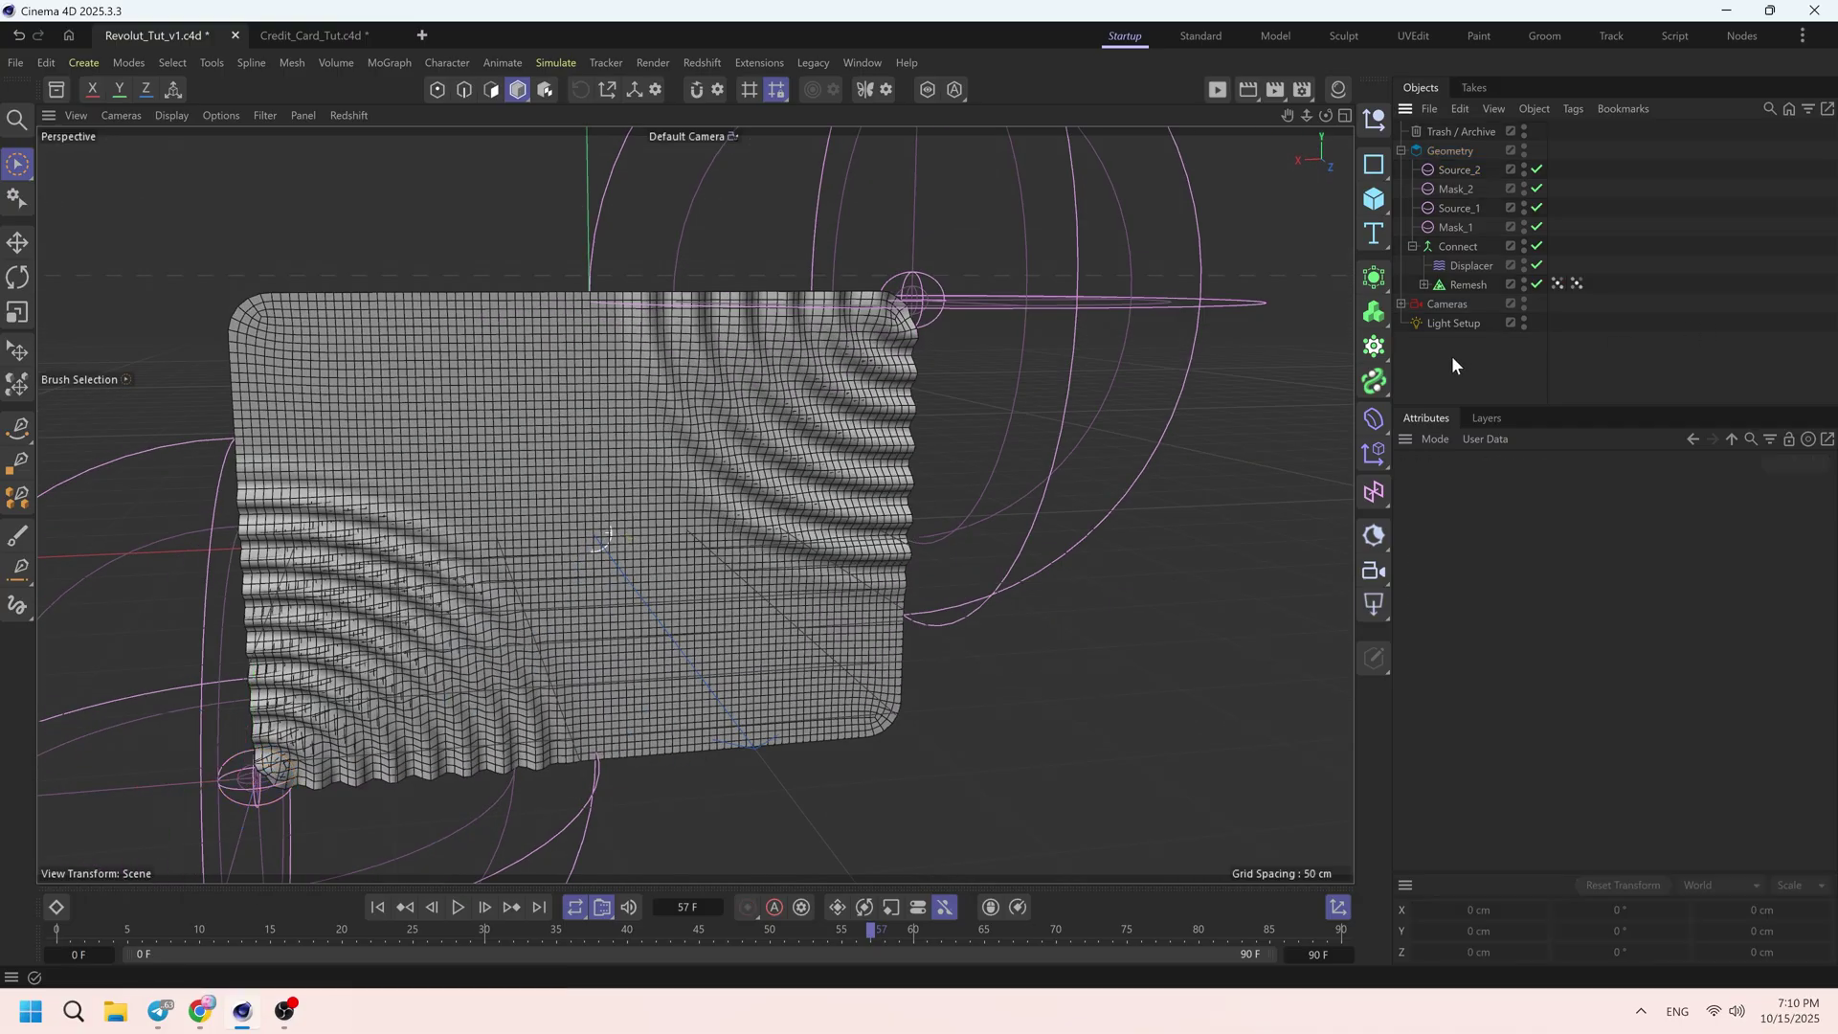
mouse_move(511, 465)
left_mouse_down("alt")
mouse_move(506, 450)
mouse_move(508, 494)
left_mouse_up("alt")
middle_click_drag(507, 498, 669, 444, "alt")
left_click_drag(1524, 171, 1524, 229)
left_click_drag(854, 498, 738, 484, "alt")
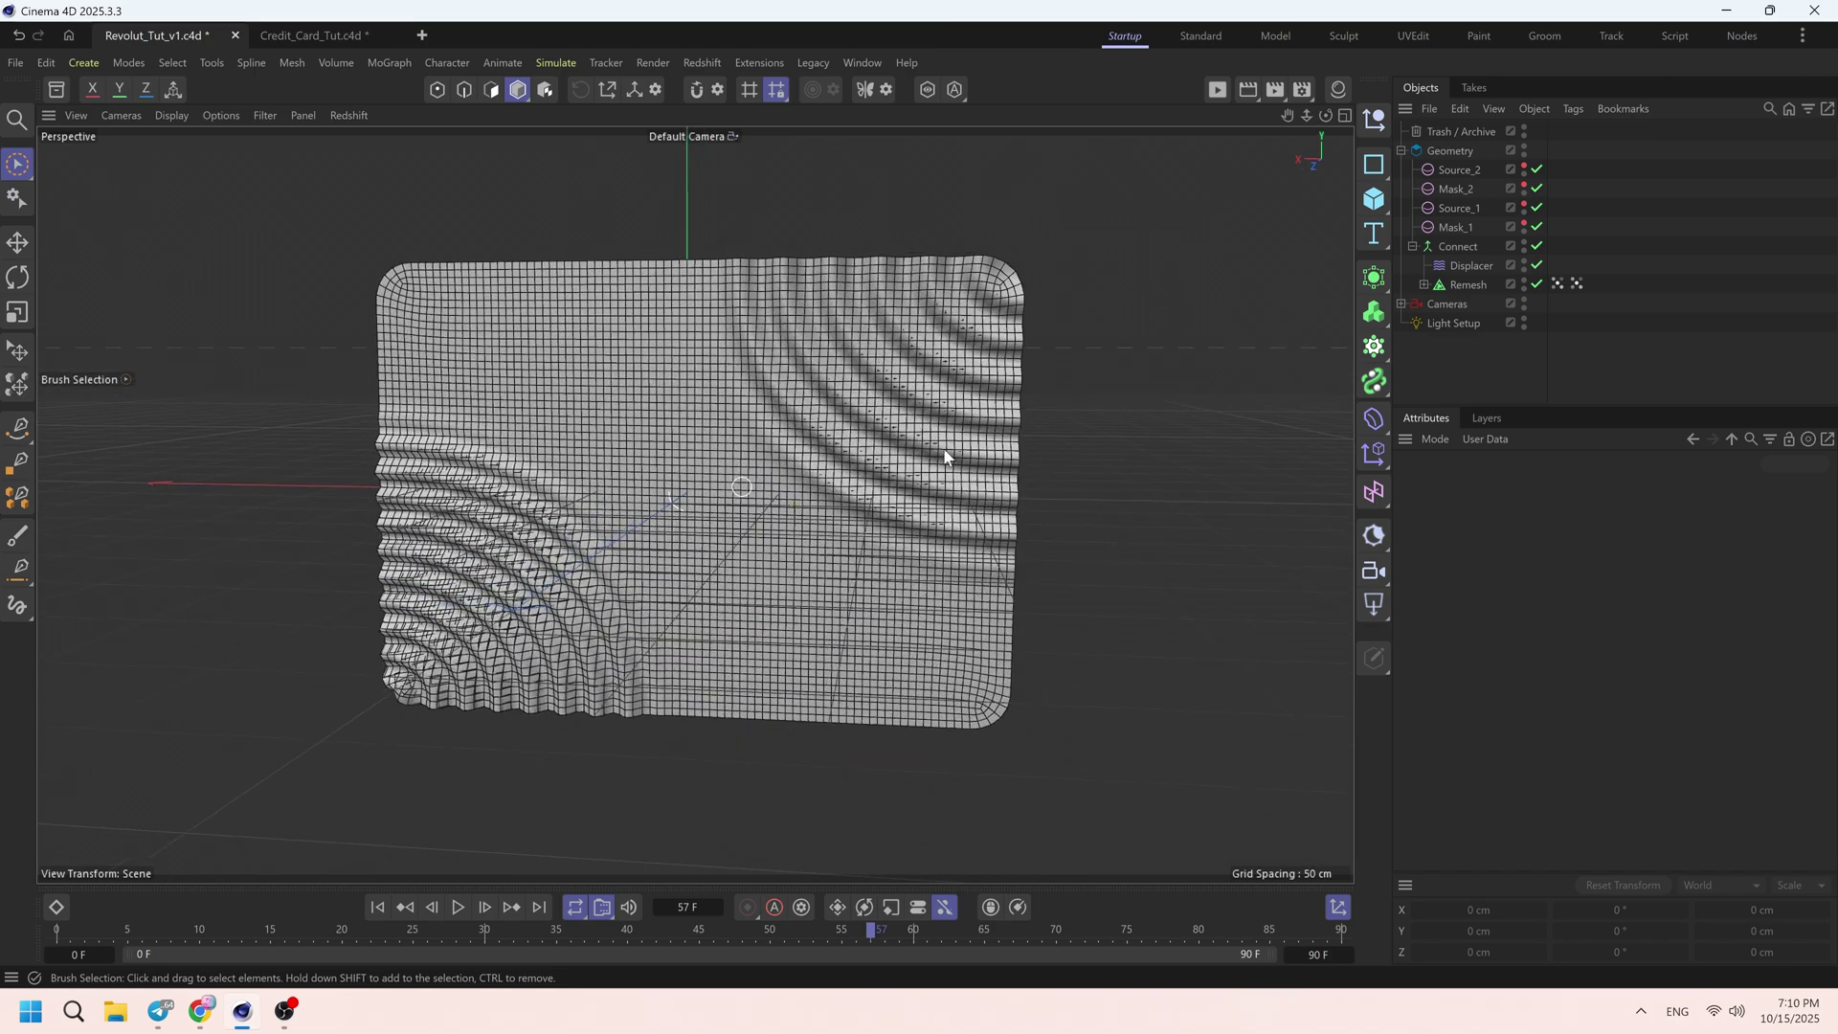
left_click(1411, 246)
- Add a Sphere inside the Geometry null and set its radius to 250 cm
left_click(1453, 151)
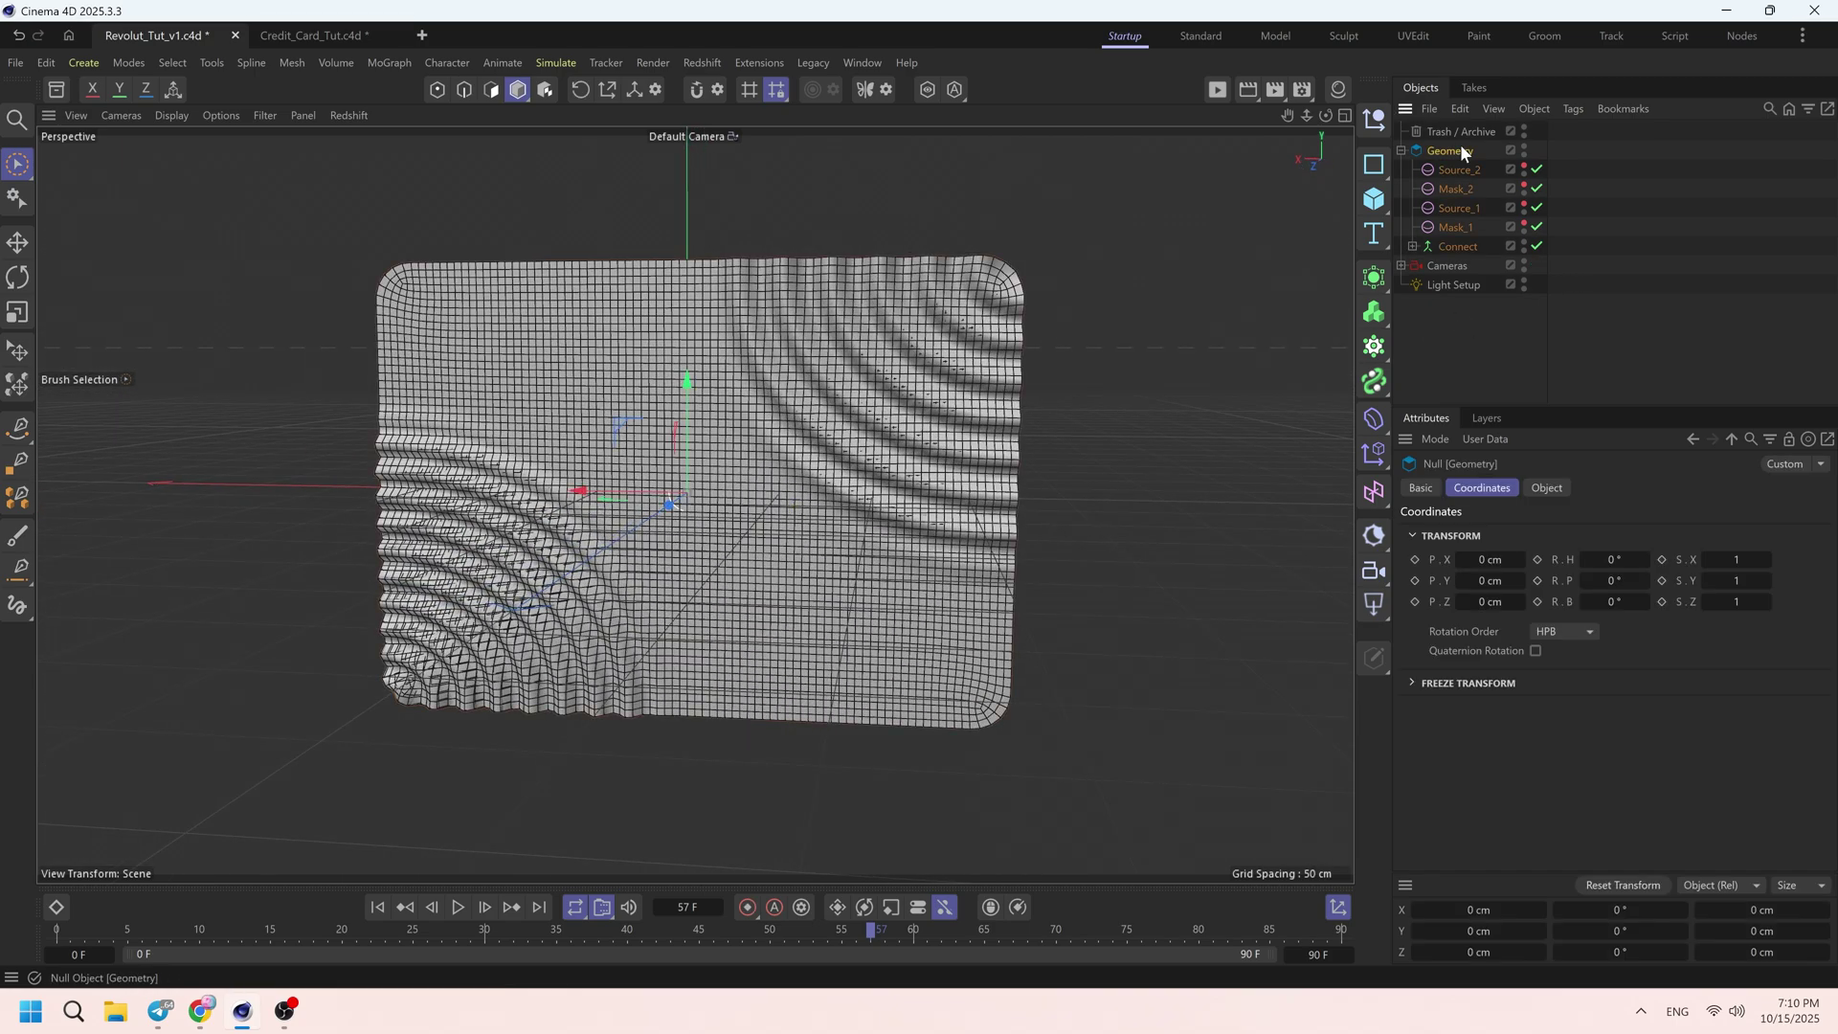
left_click(1373, 198)
left_click(1549, 307)
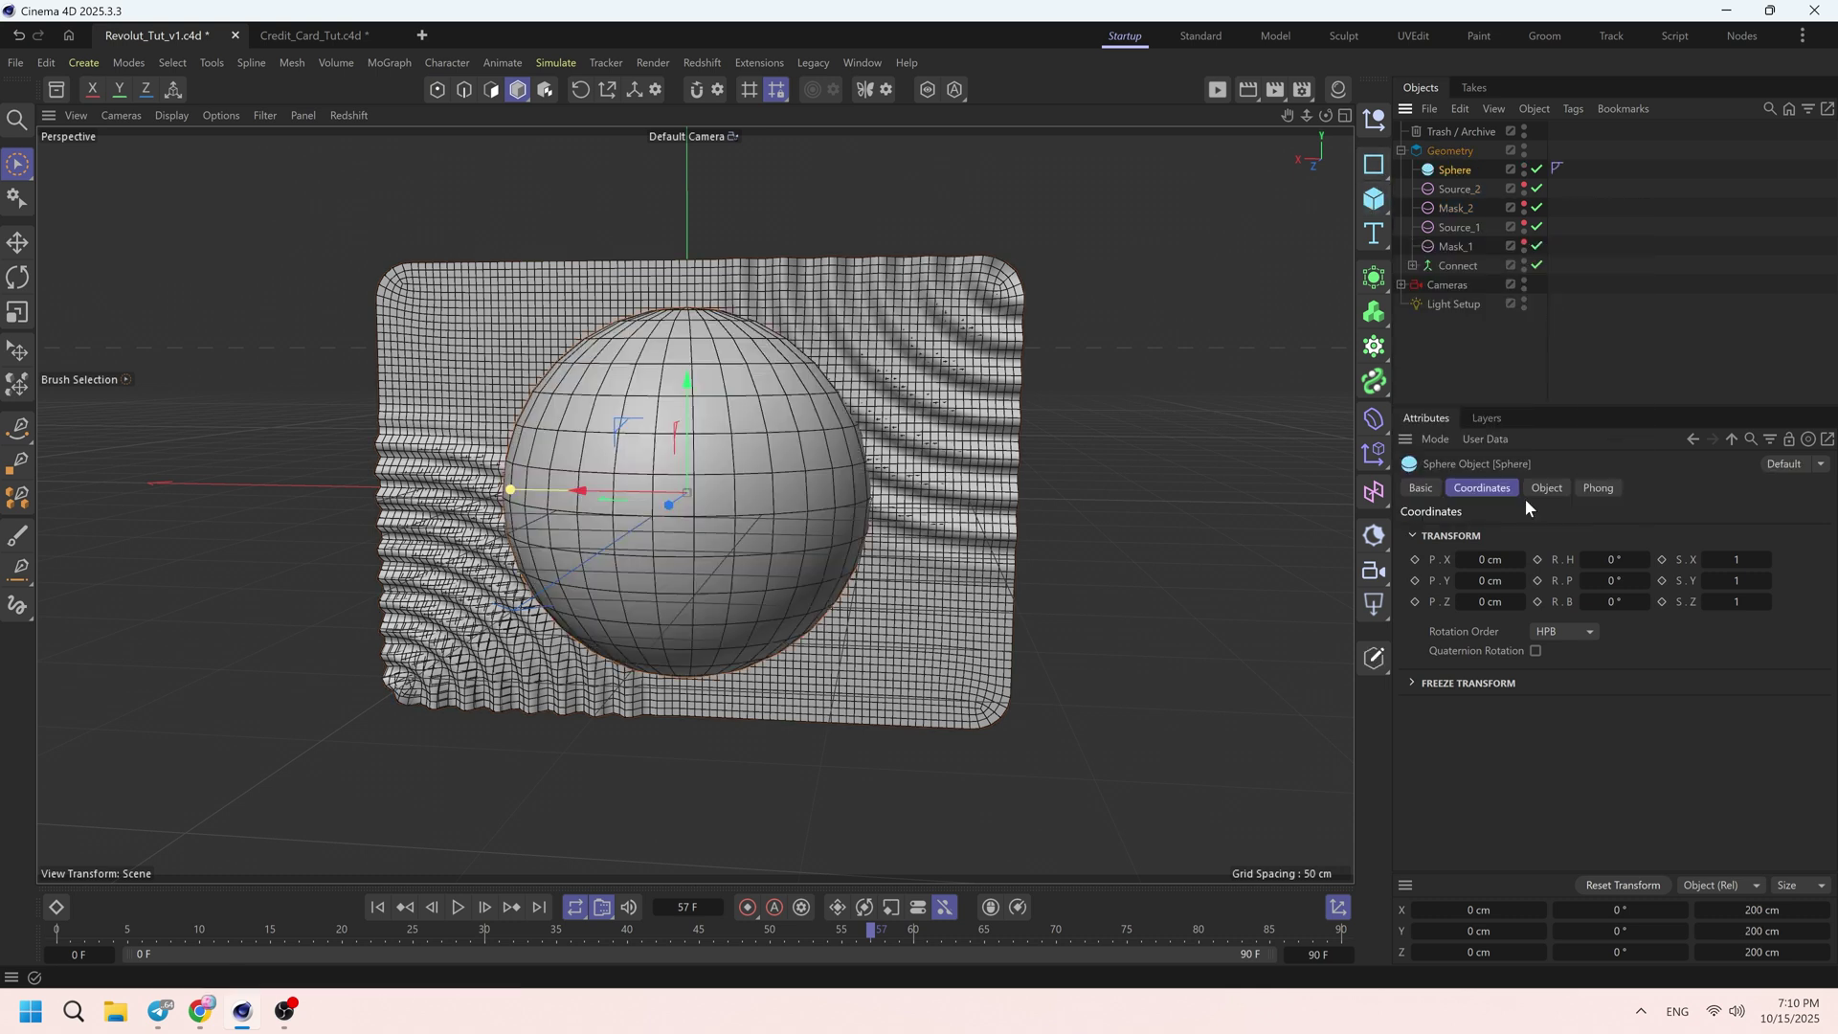
left_click(1539, 539)
type("250")
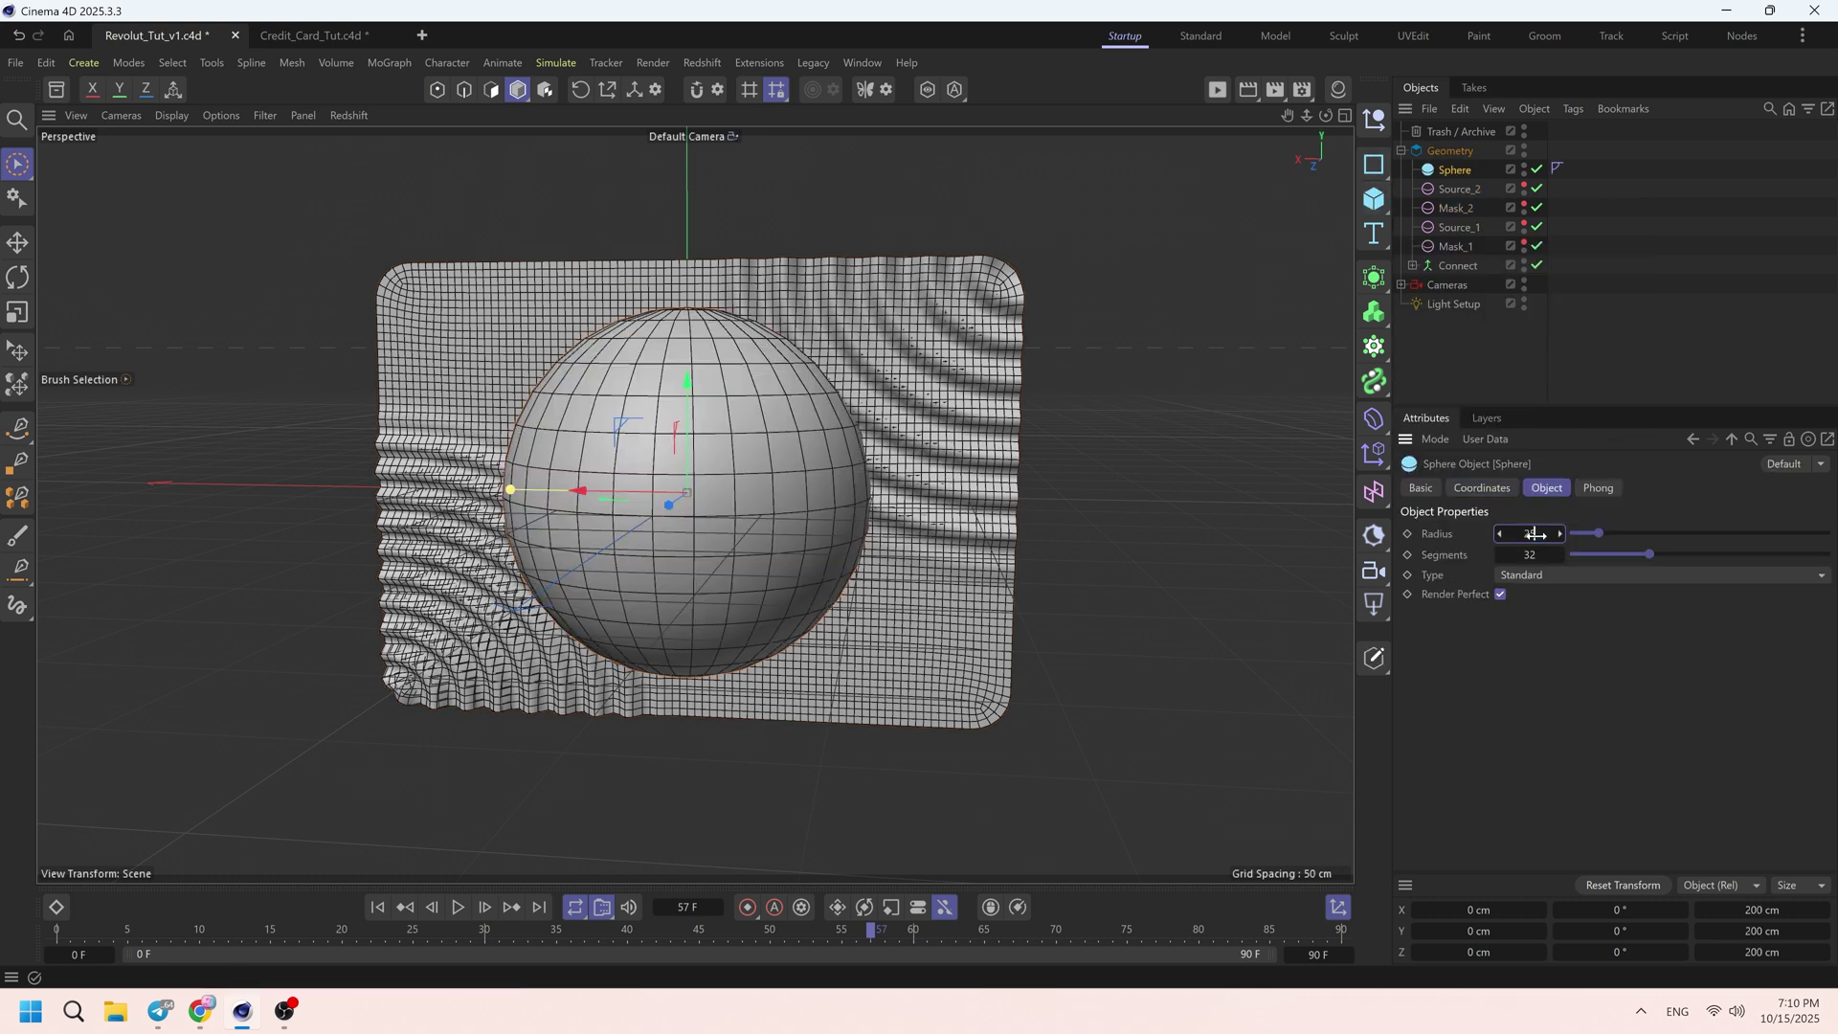
key("Return")
- Move the sphere diagonally beyond the card's rippled upper corner, at X -350 cm and Y 350 cm
left_click(1482, 488)
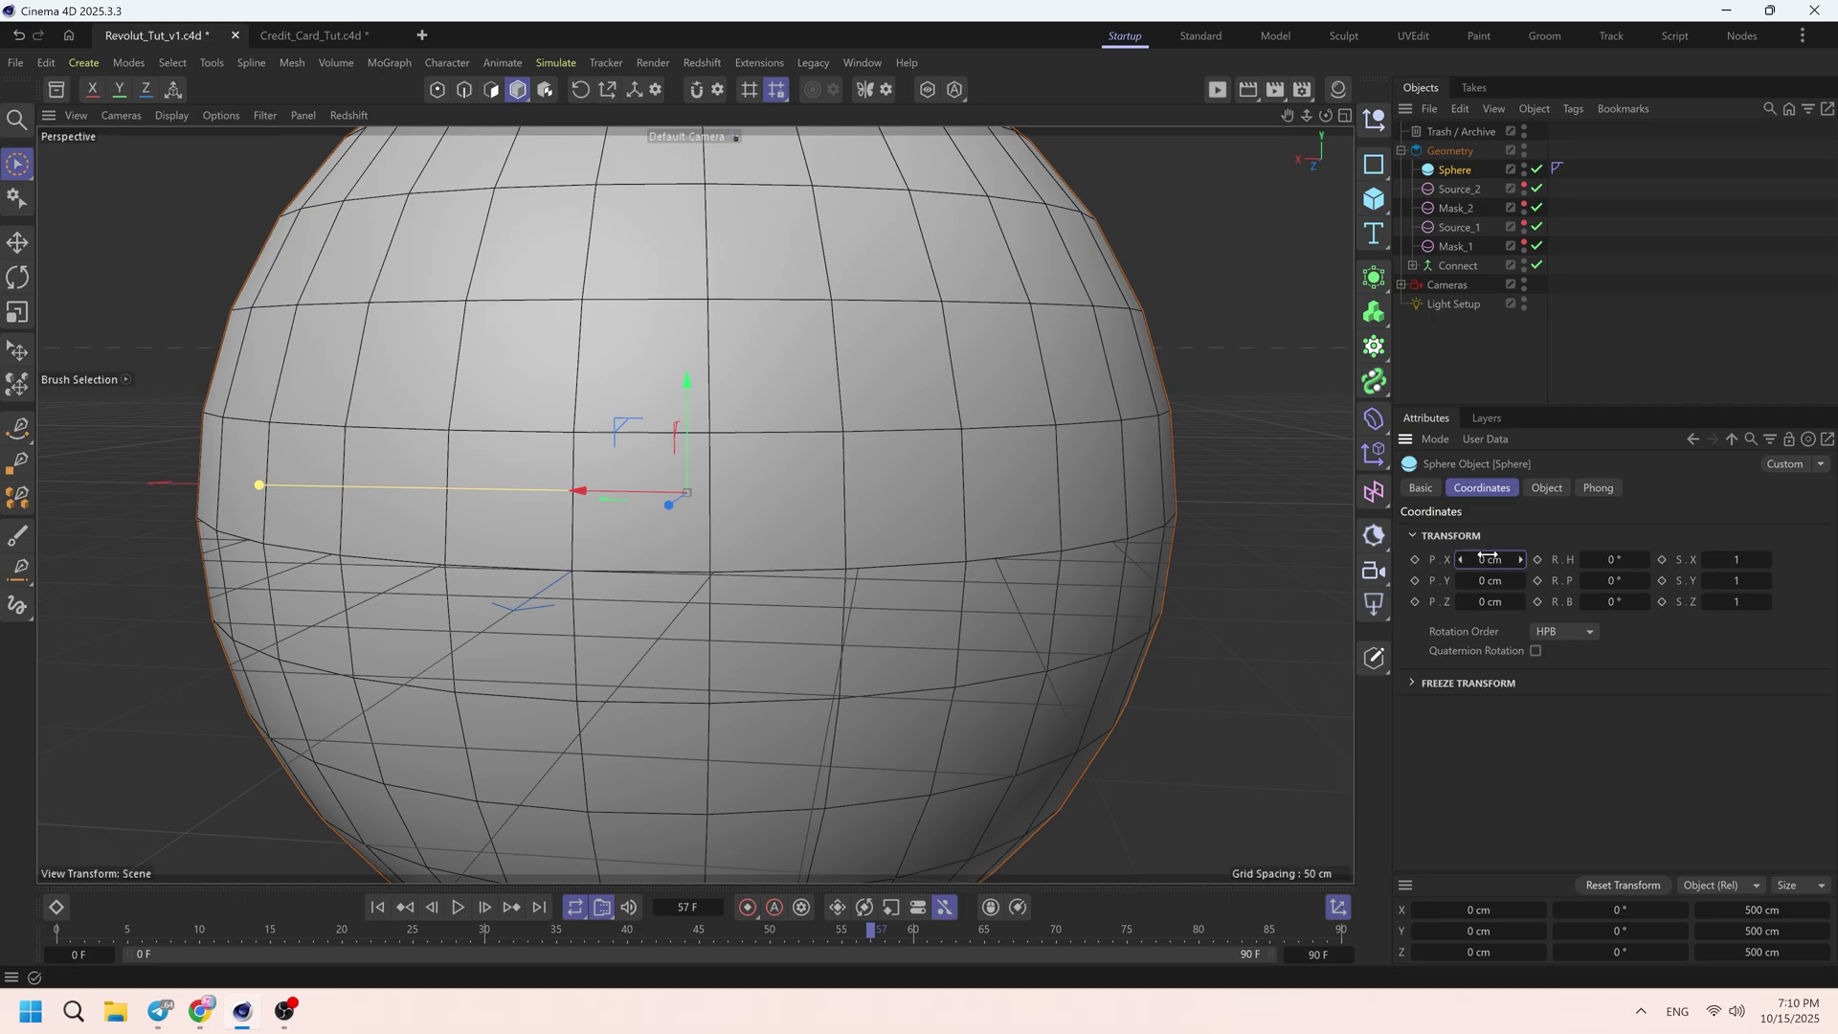
left_click_drag(1488, 559, 1393, 559)
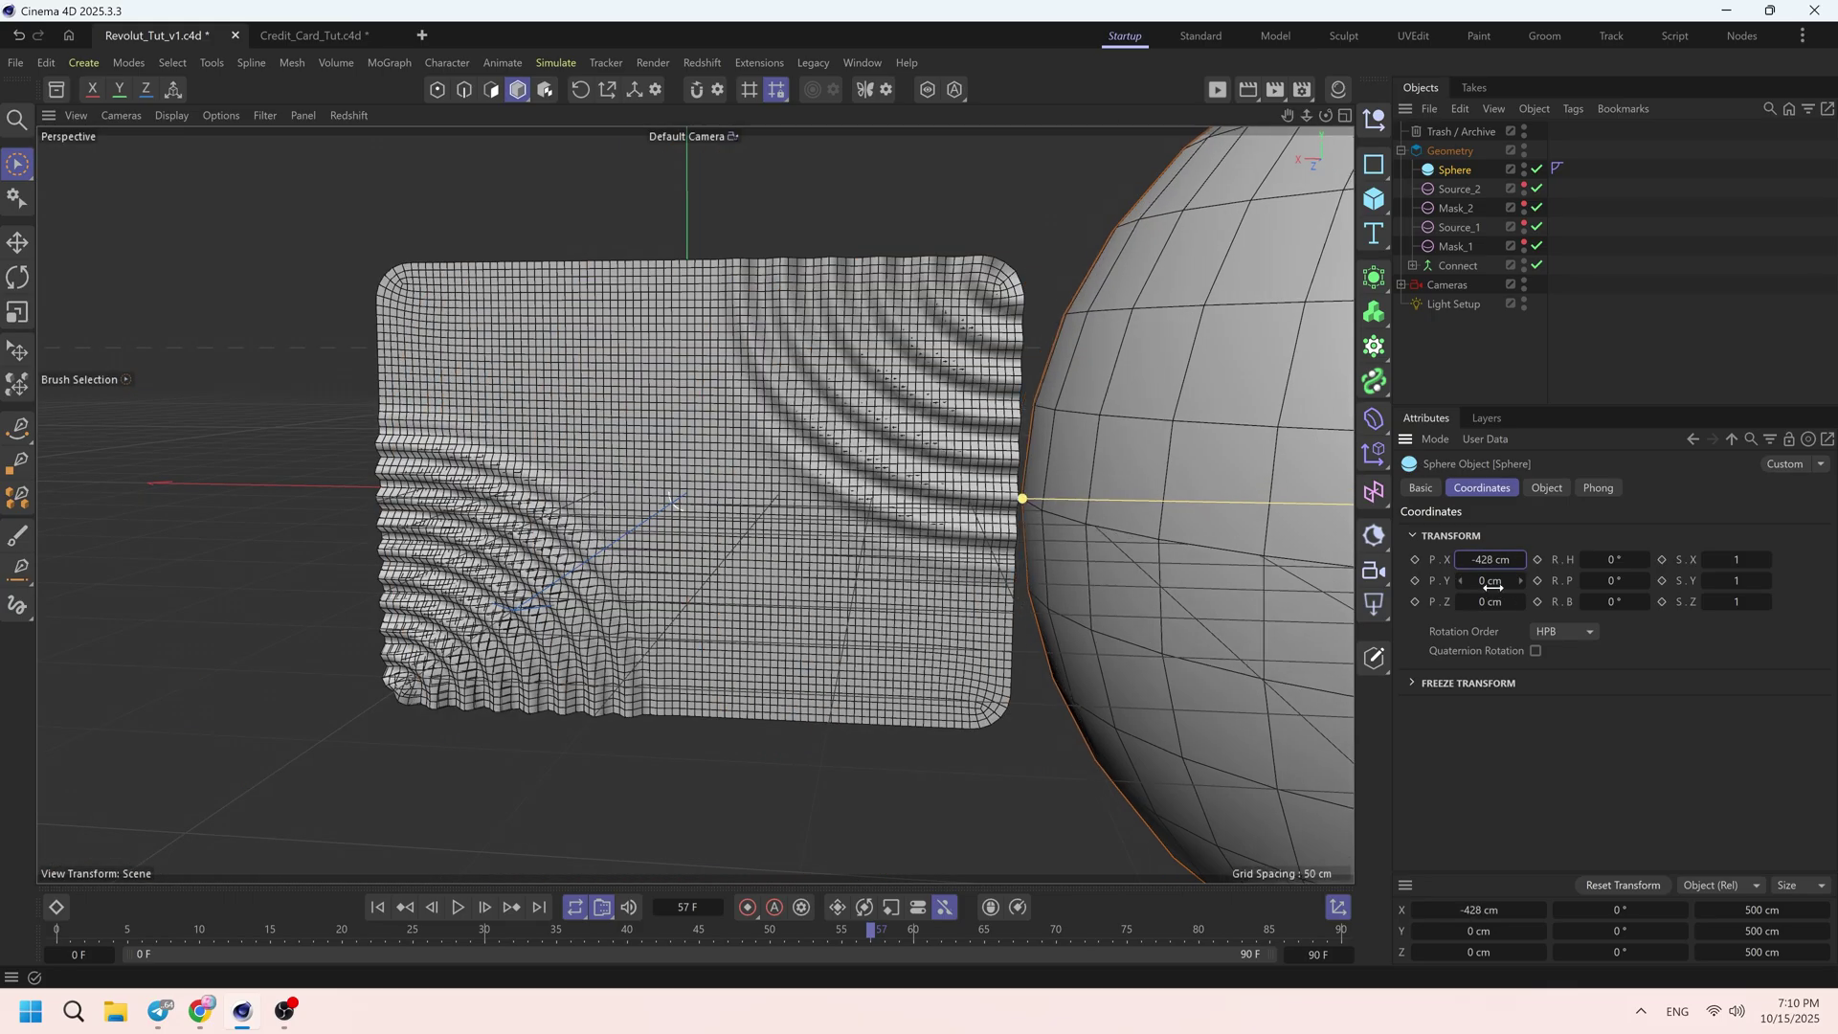
left_click(1508, 559)
mouse_move(1511, 579)
left_mouse_down()
mouse_move(1530, 579)
mouse_move(1498, 559)
mouse_move(1527, 559)
mouse_move(1500, 596)
left_mouse_up()
left_click(1500, 578)
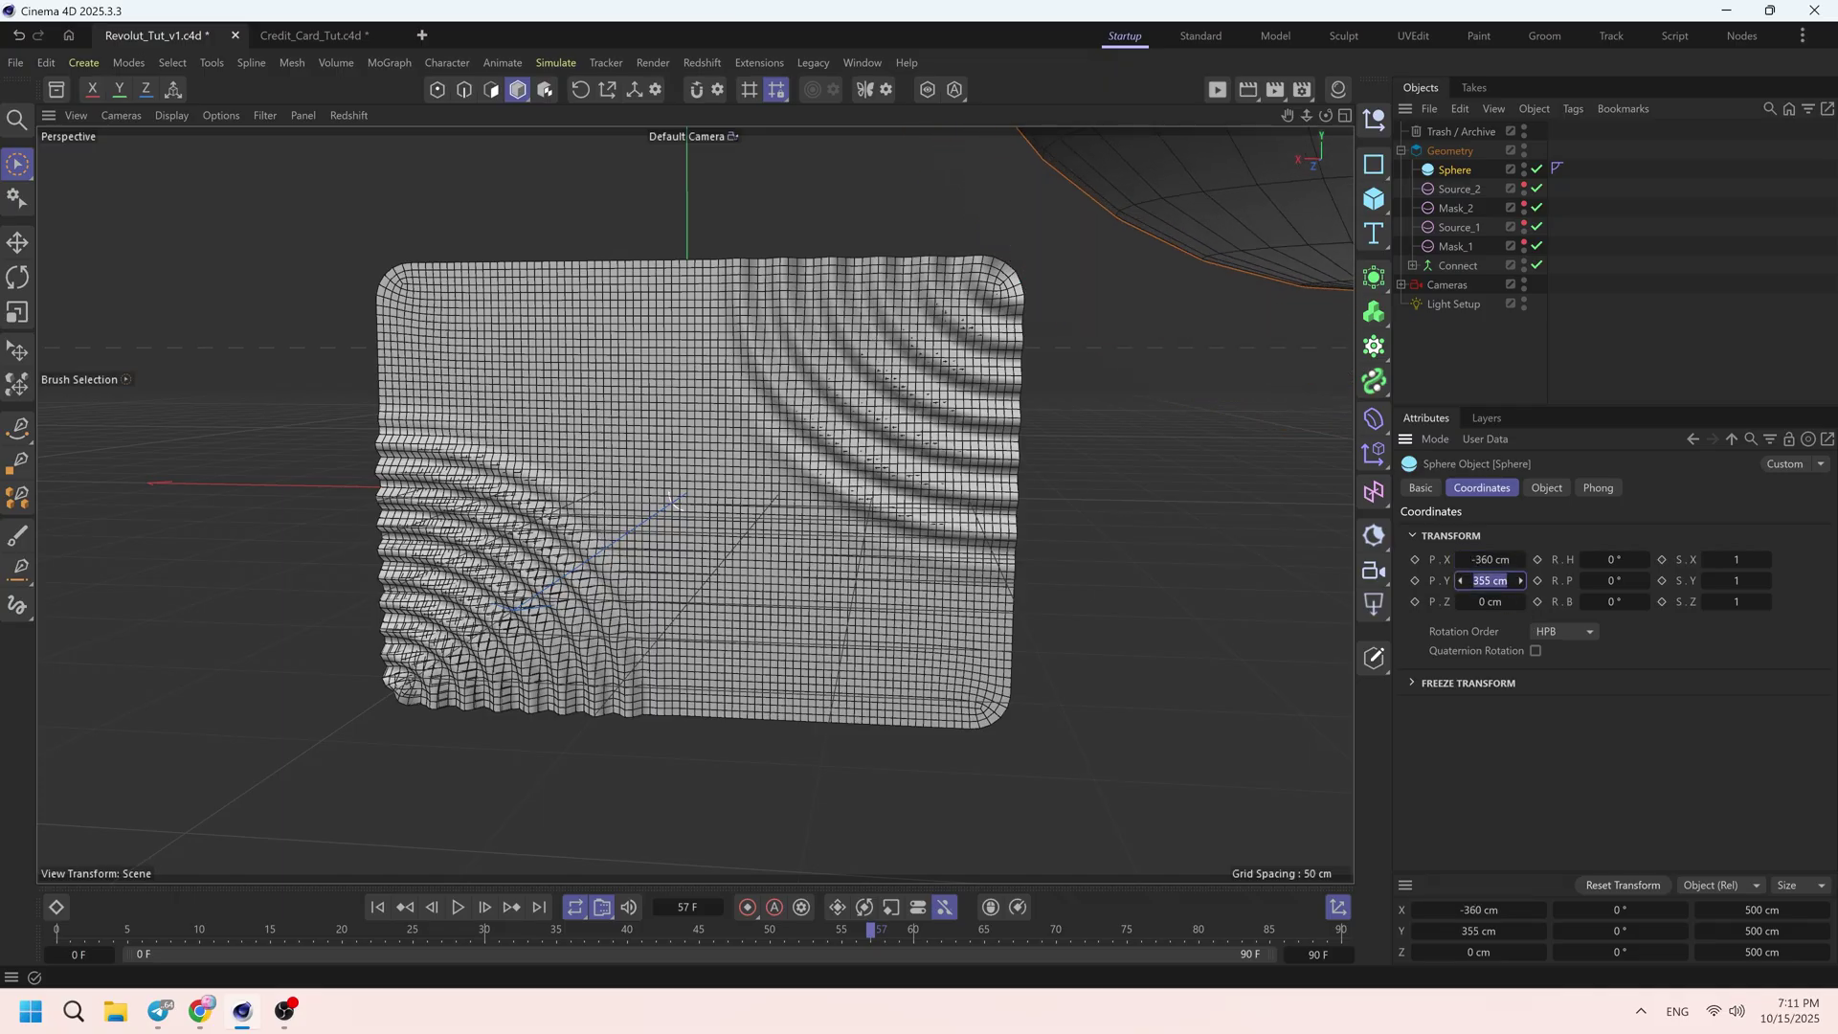
type("350")
key("Return")
left_click(1490, 559)
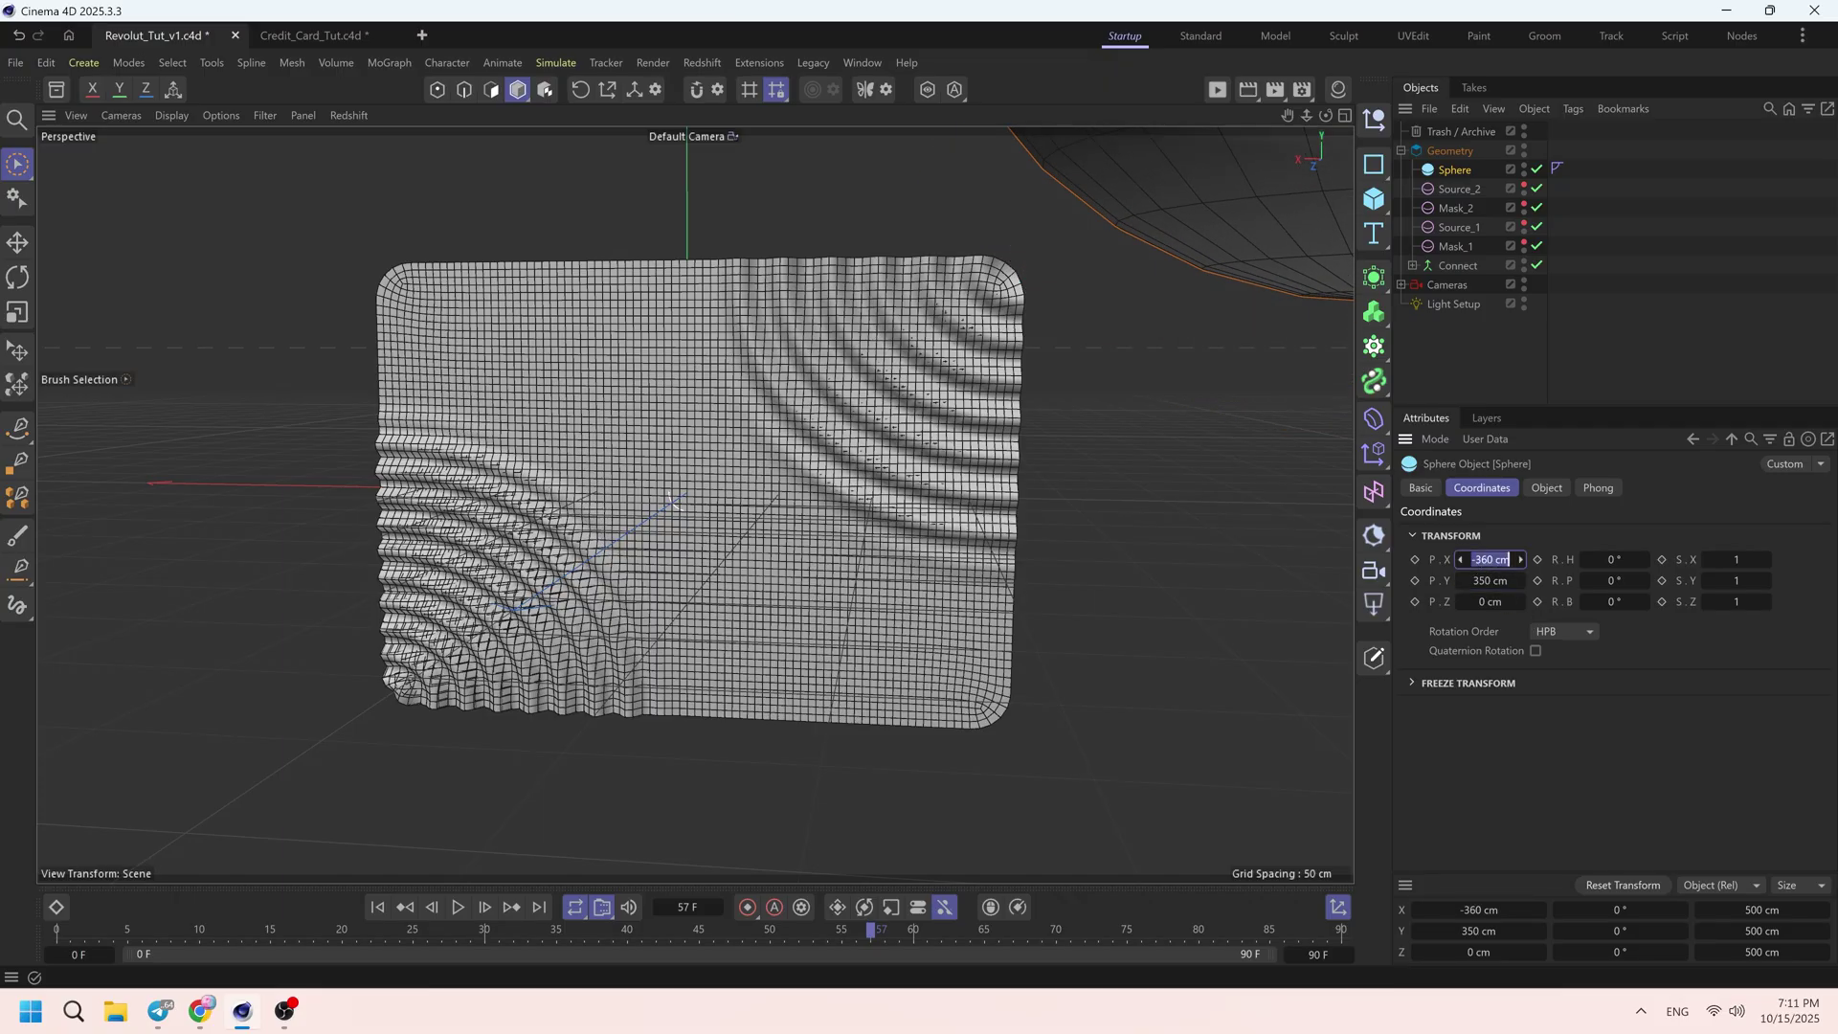
type("-350")
key("Return")
- Change the sphere's type to Tetrahedron and increase its segment count for a denser mesh
left_click(1546, 487)
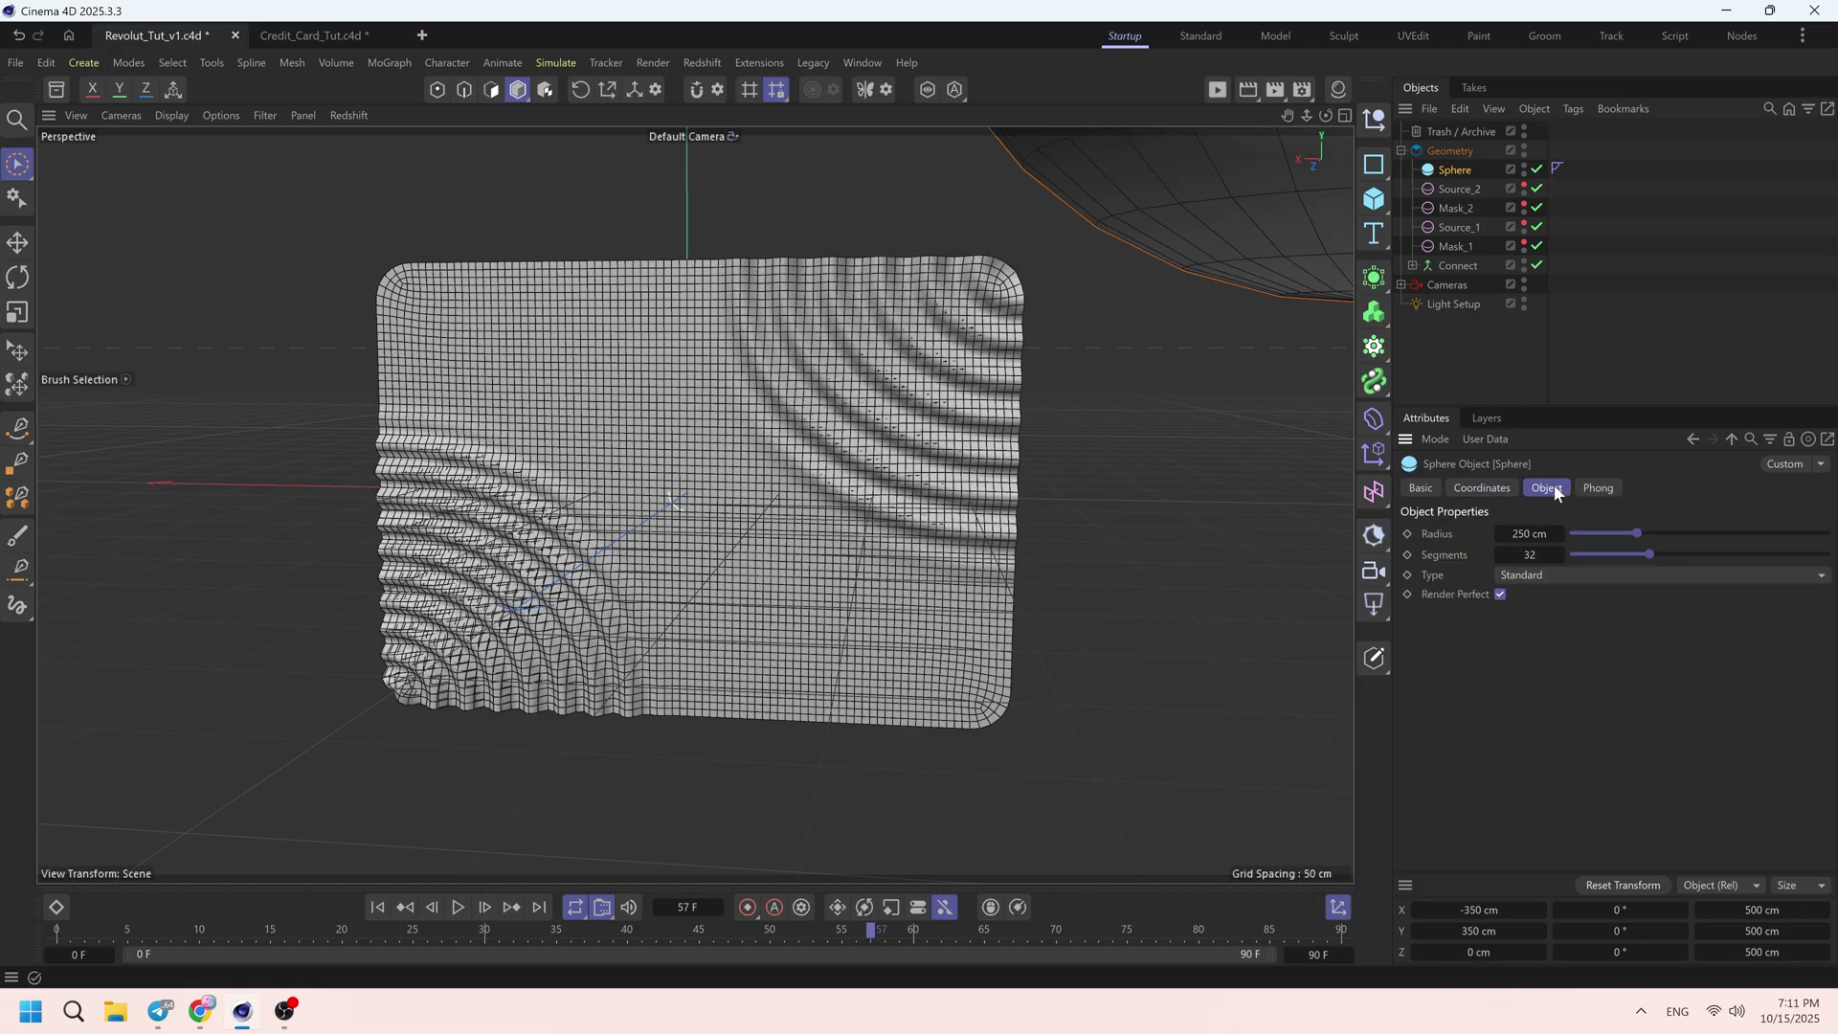
left_click(1551, 578)
left_click(1578, 664)
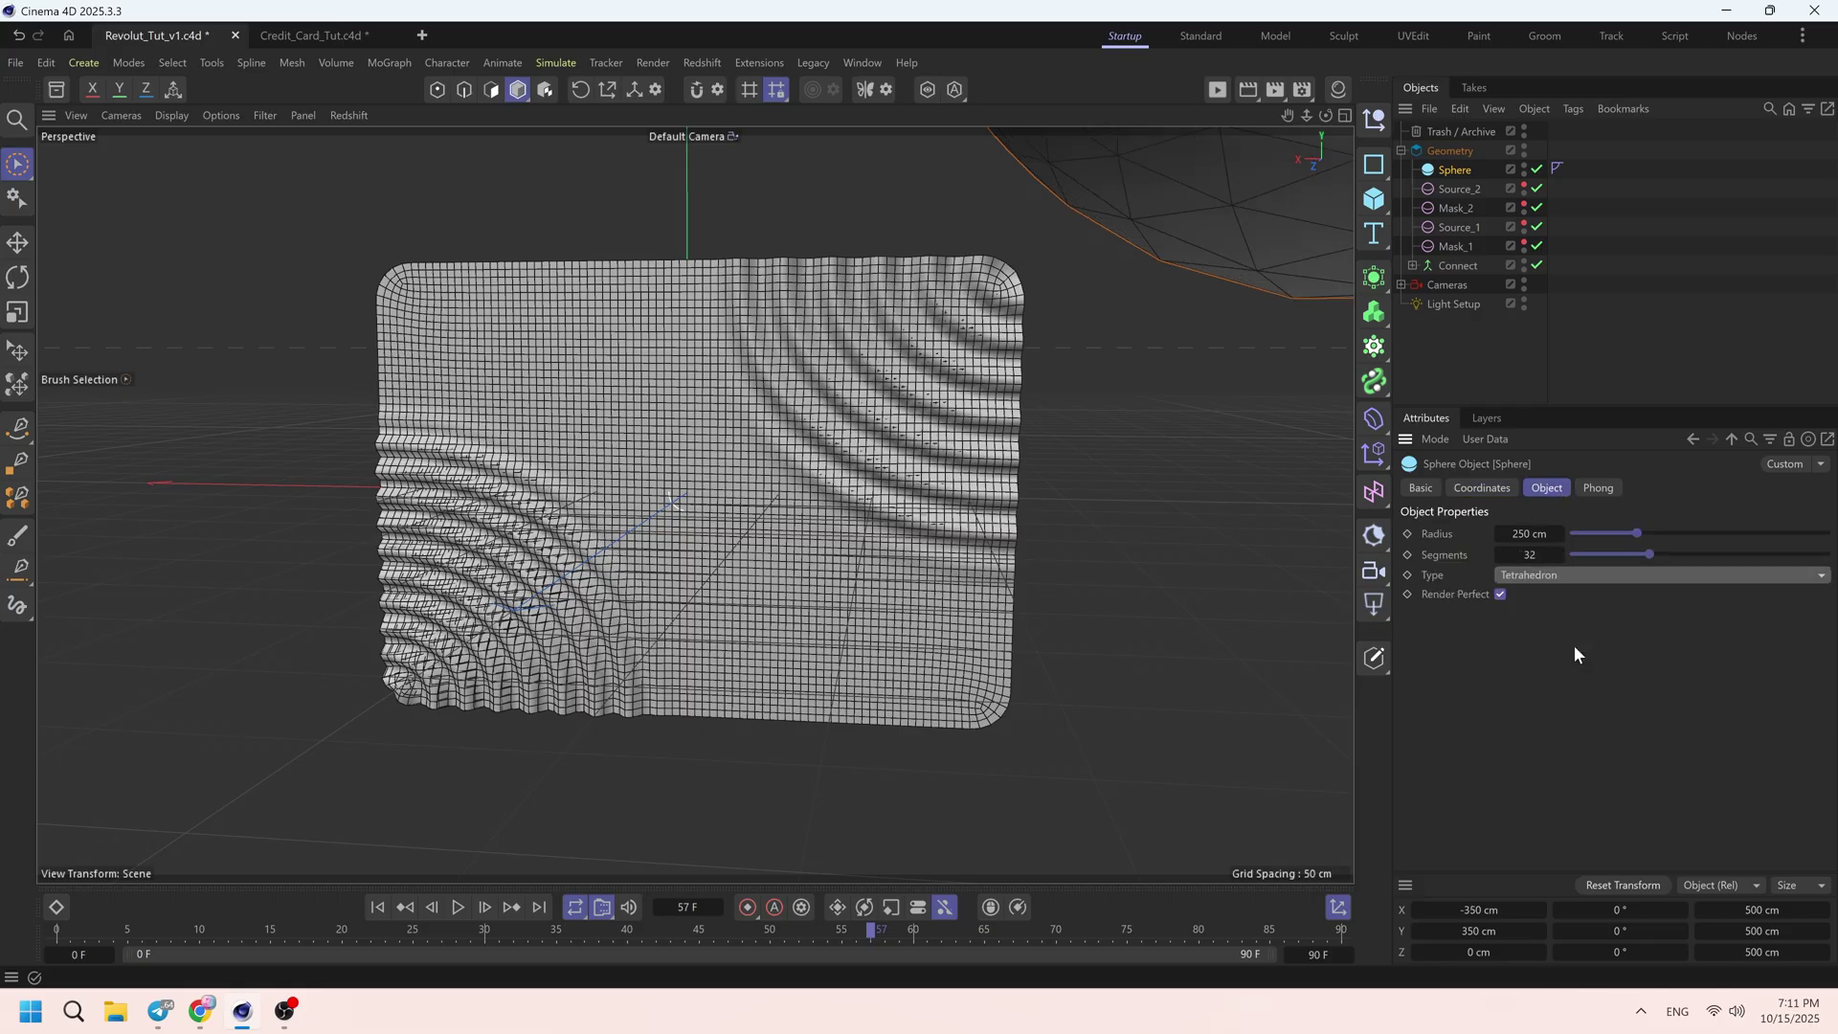
left_click(1531, 555)
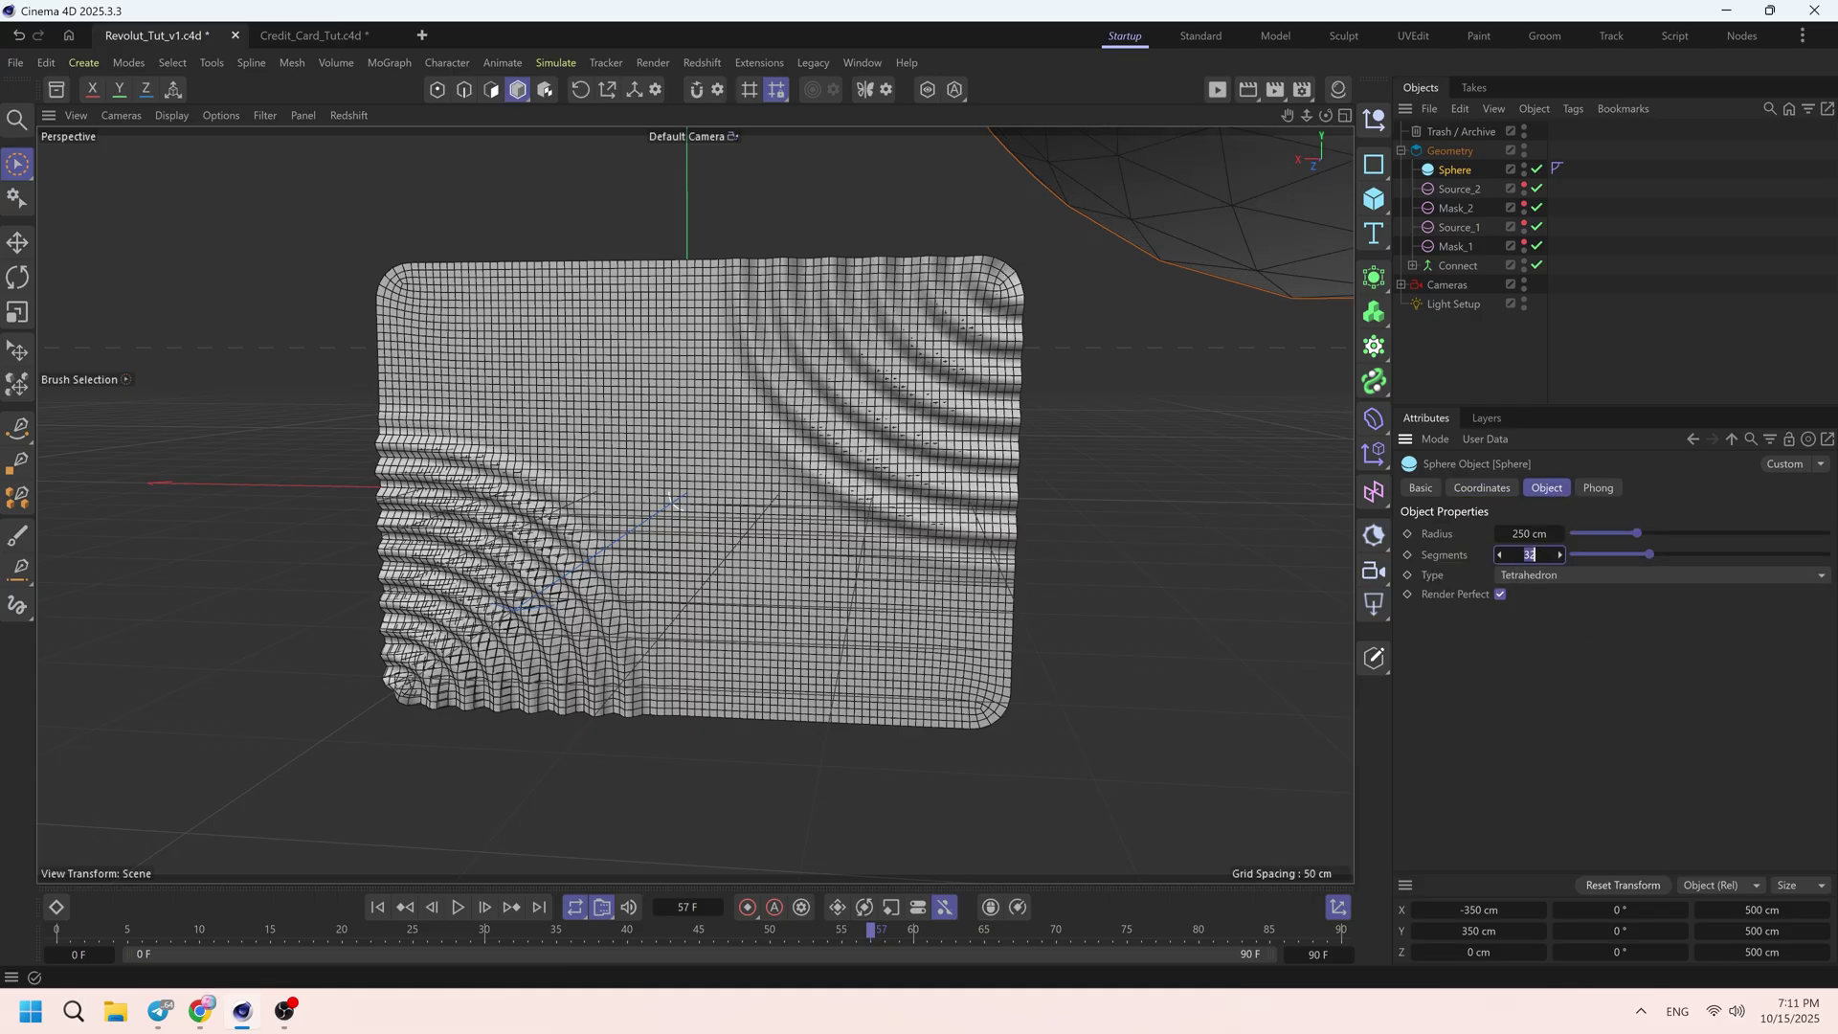
type("0")
key("Return")
- Bring the sphere closer to the card's corner at X -315 cm, trying Y 320 cm before settling on 330 cm
left_click(1511, 488)
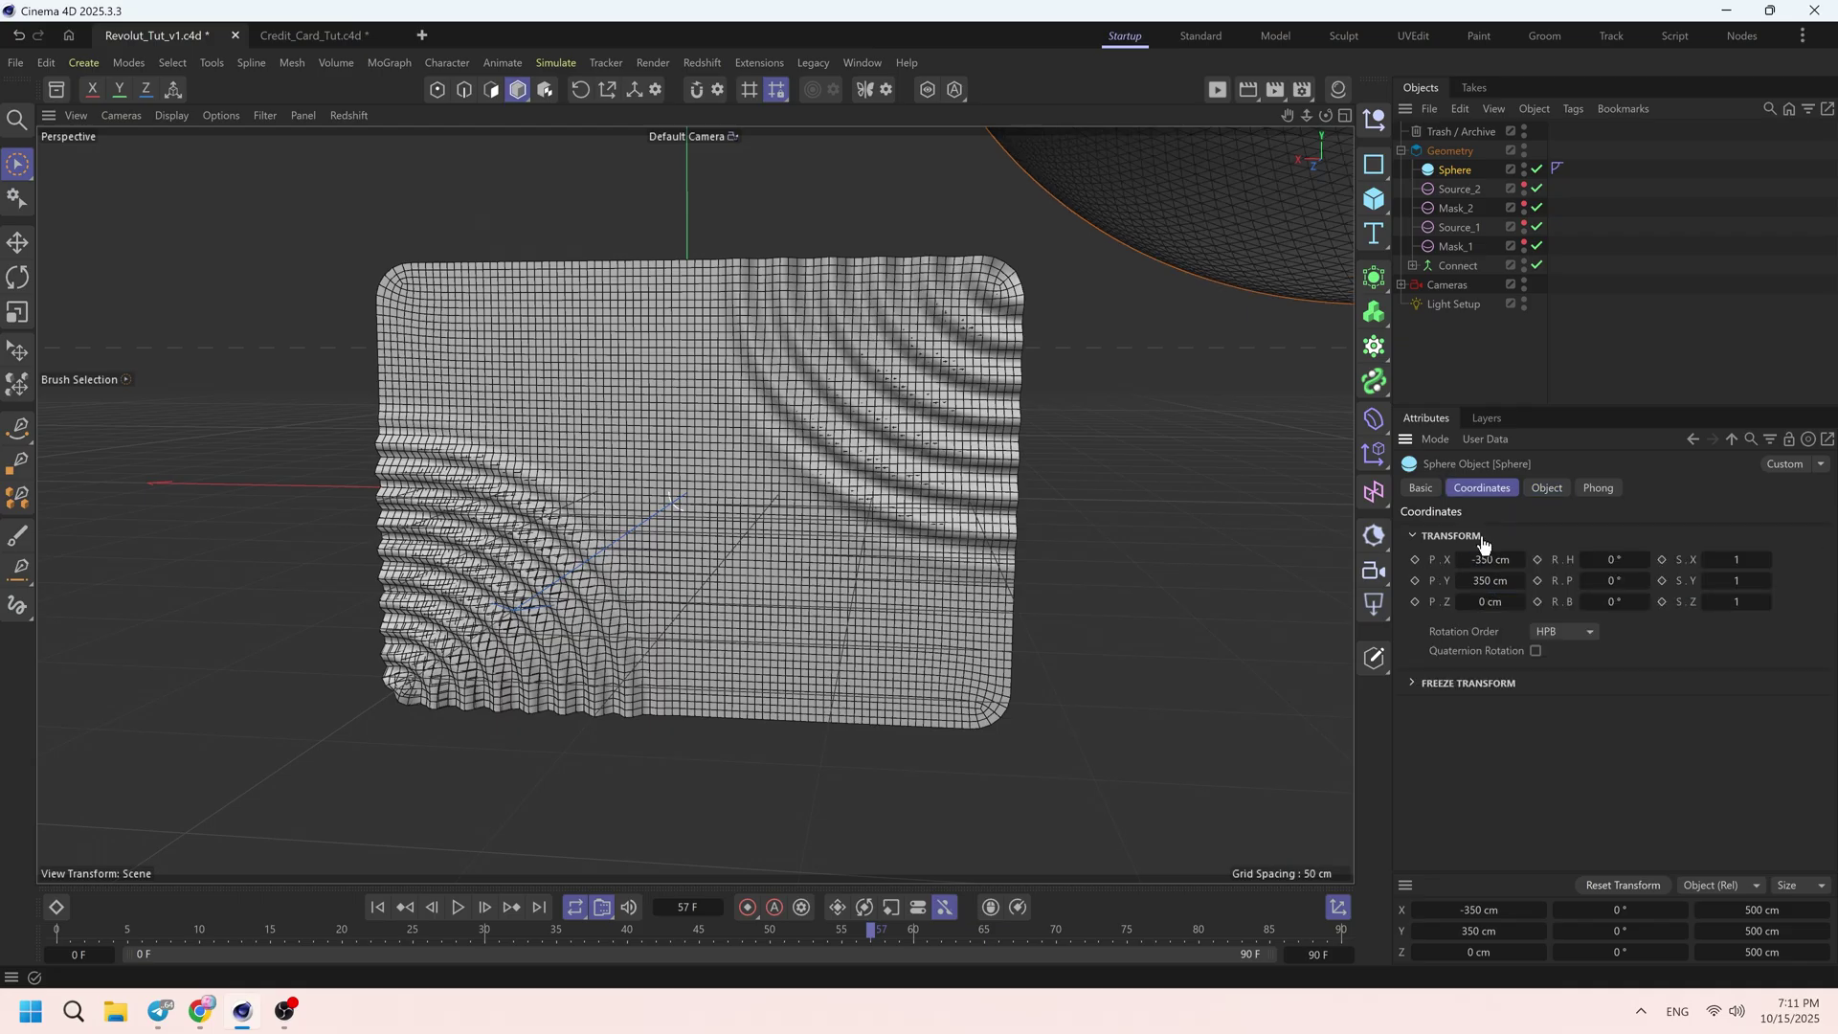
middle_click_drag(939, 332, 877, 453, "alt")
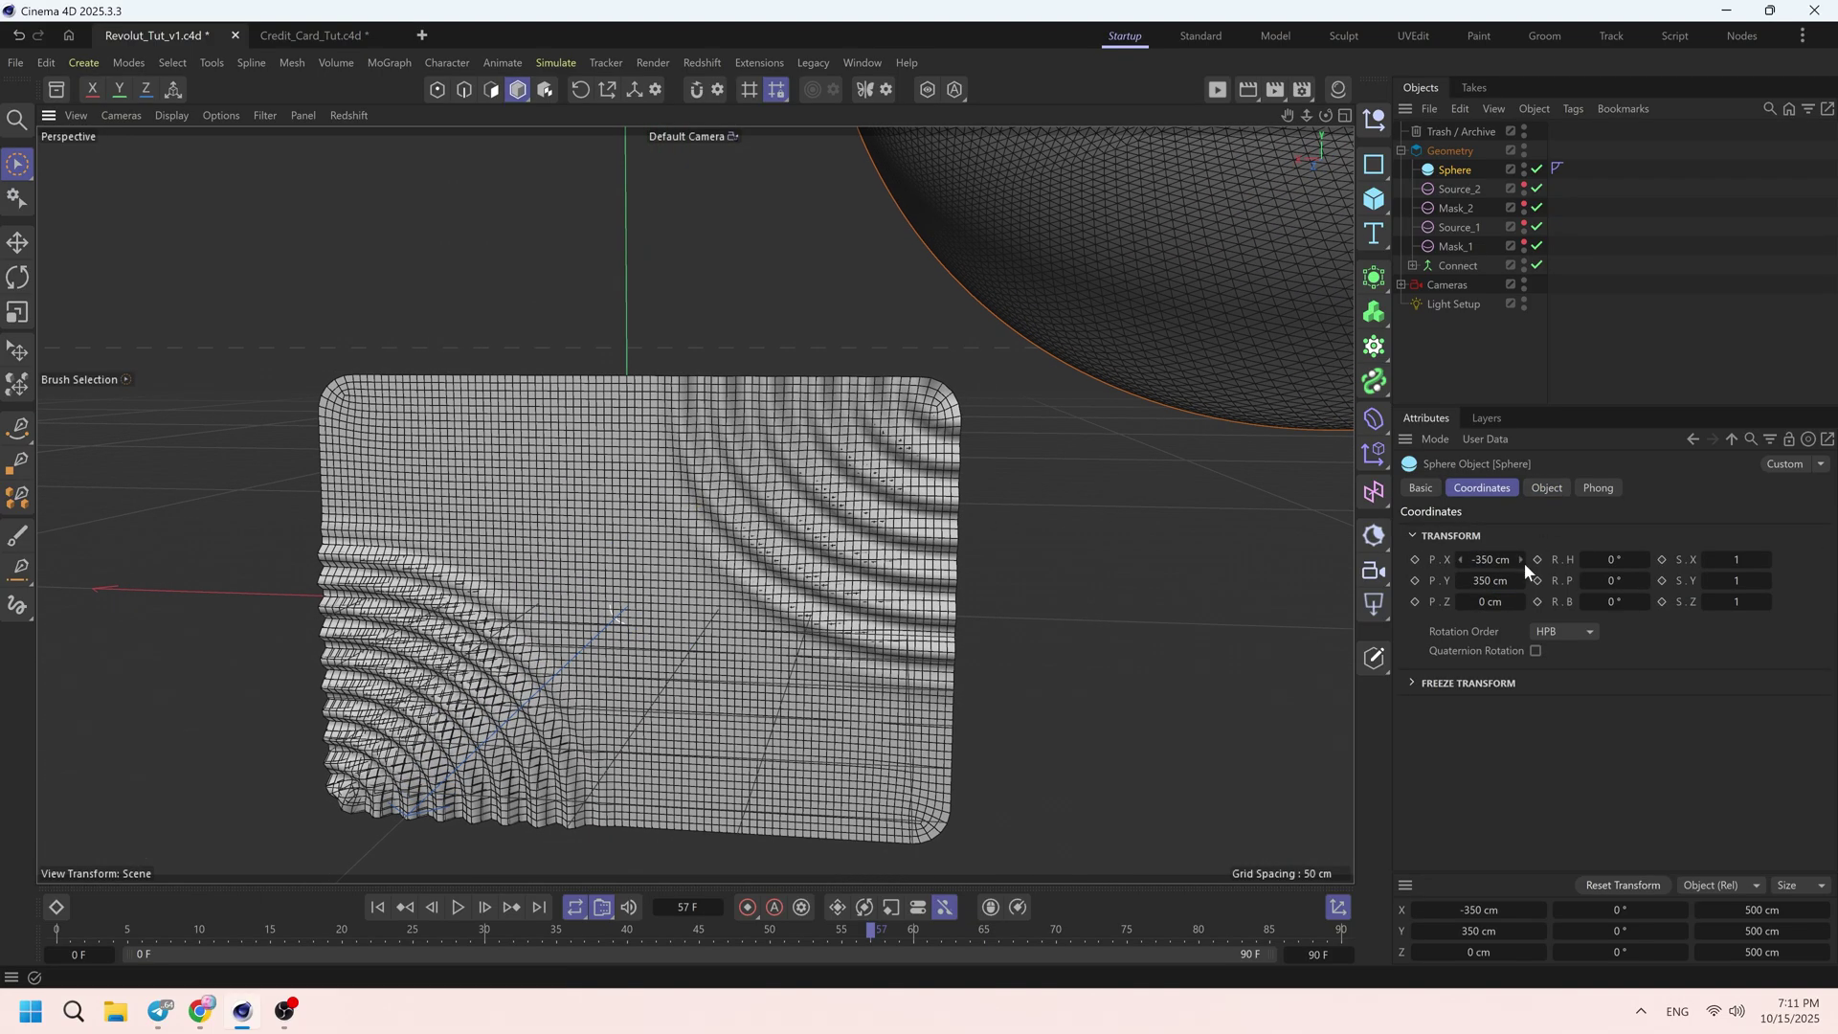
mouse_move(1522, 560)
left_mouse_down()
mouse_move(1539, 560)
mouse_move(1501, 561)
mouse_move(1502, 581)
left_mouse_up()
mouse_move(926, 400)
left_mouse_down("alt")
mouse_move(967, 354)
mouse_move(927, 395)
left_mouse_up("alt")
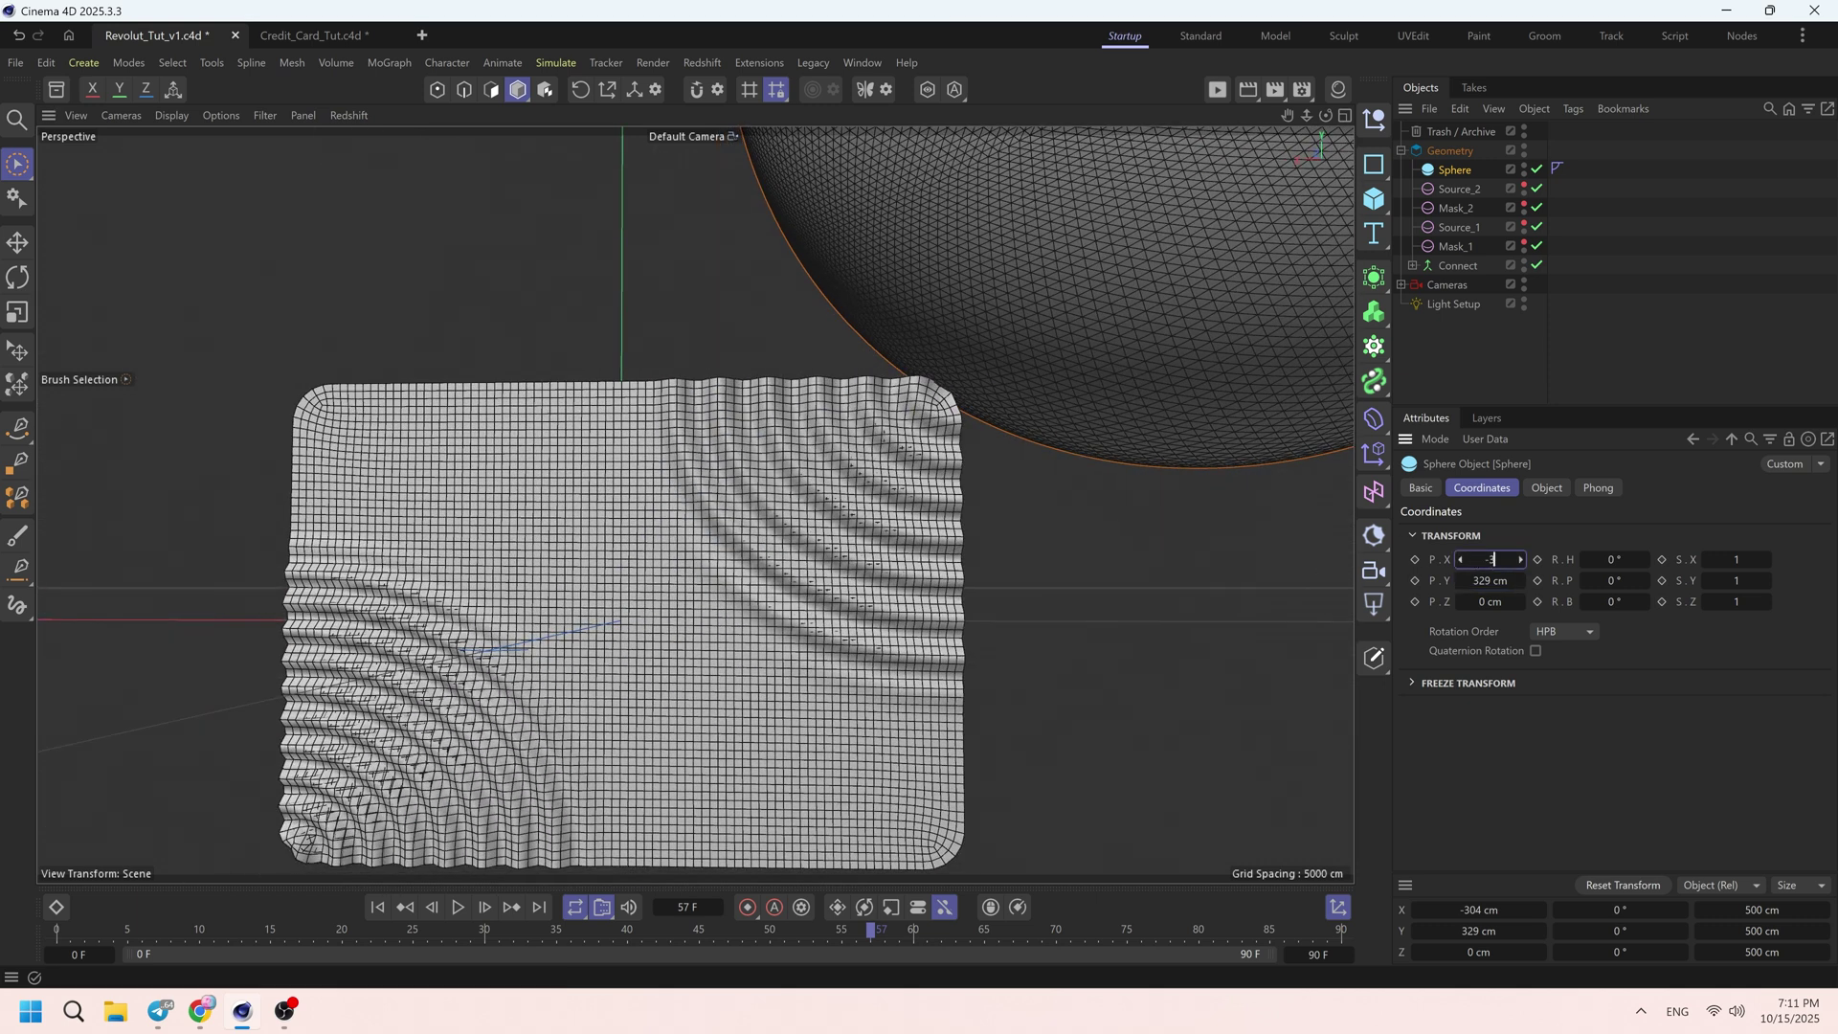
key("Return")
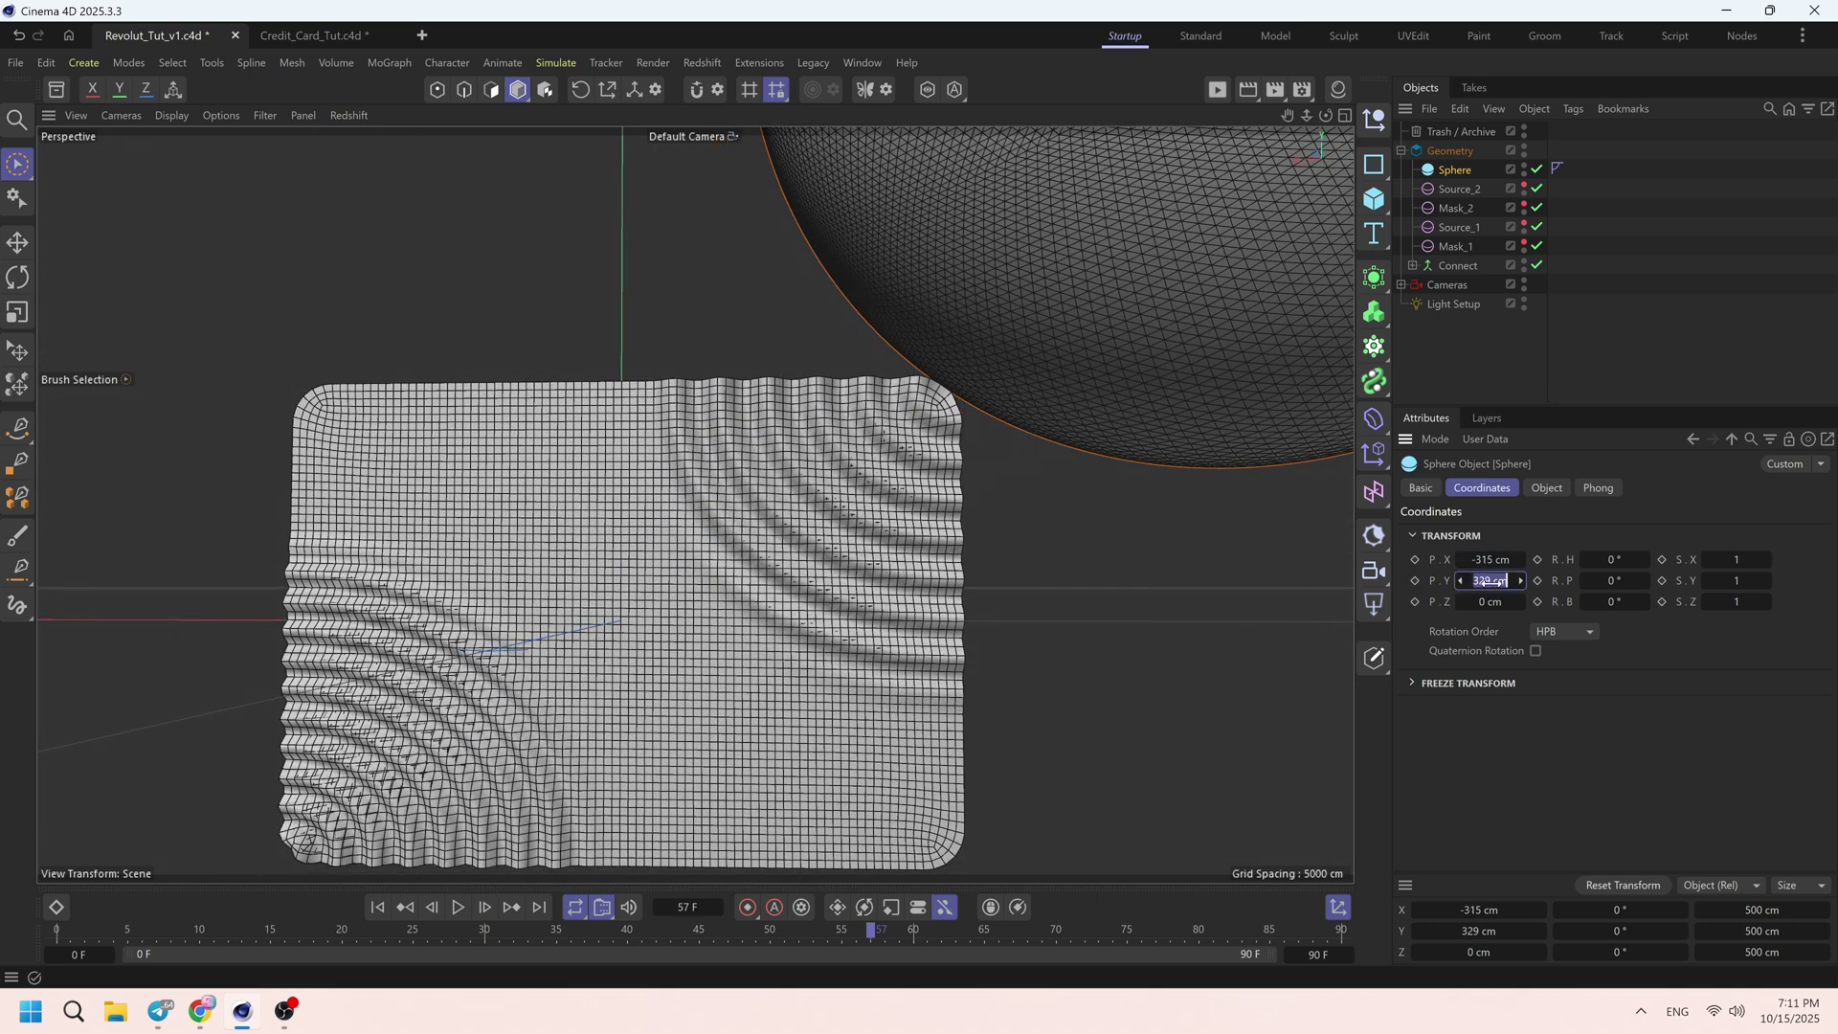
left_click(1490, 581)
type("320")
key("Return")
left_click_drag(999, 422, 1145, 480, "alt")
left_click_drag(1490, 581, 1499, 581)
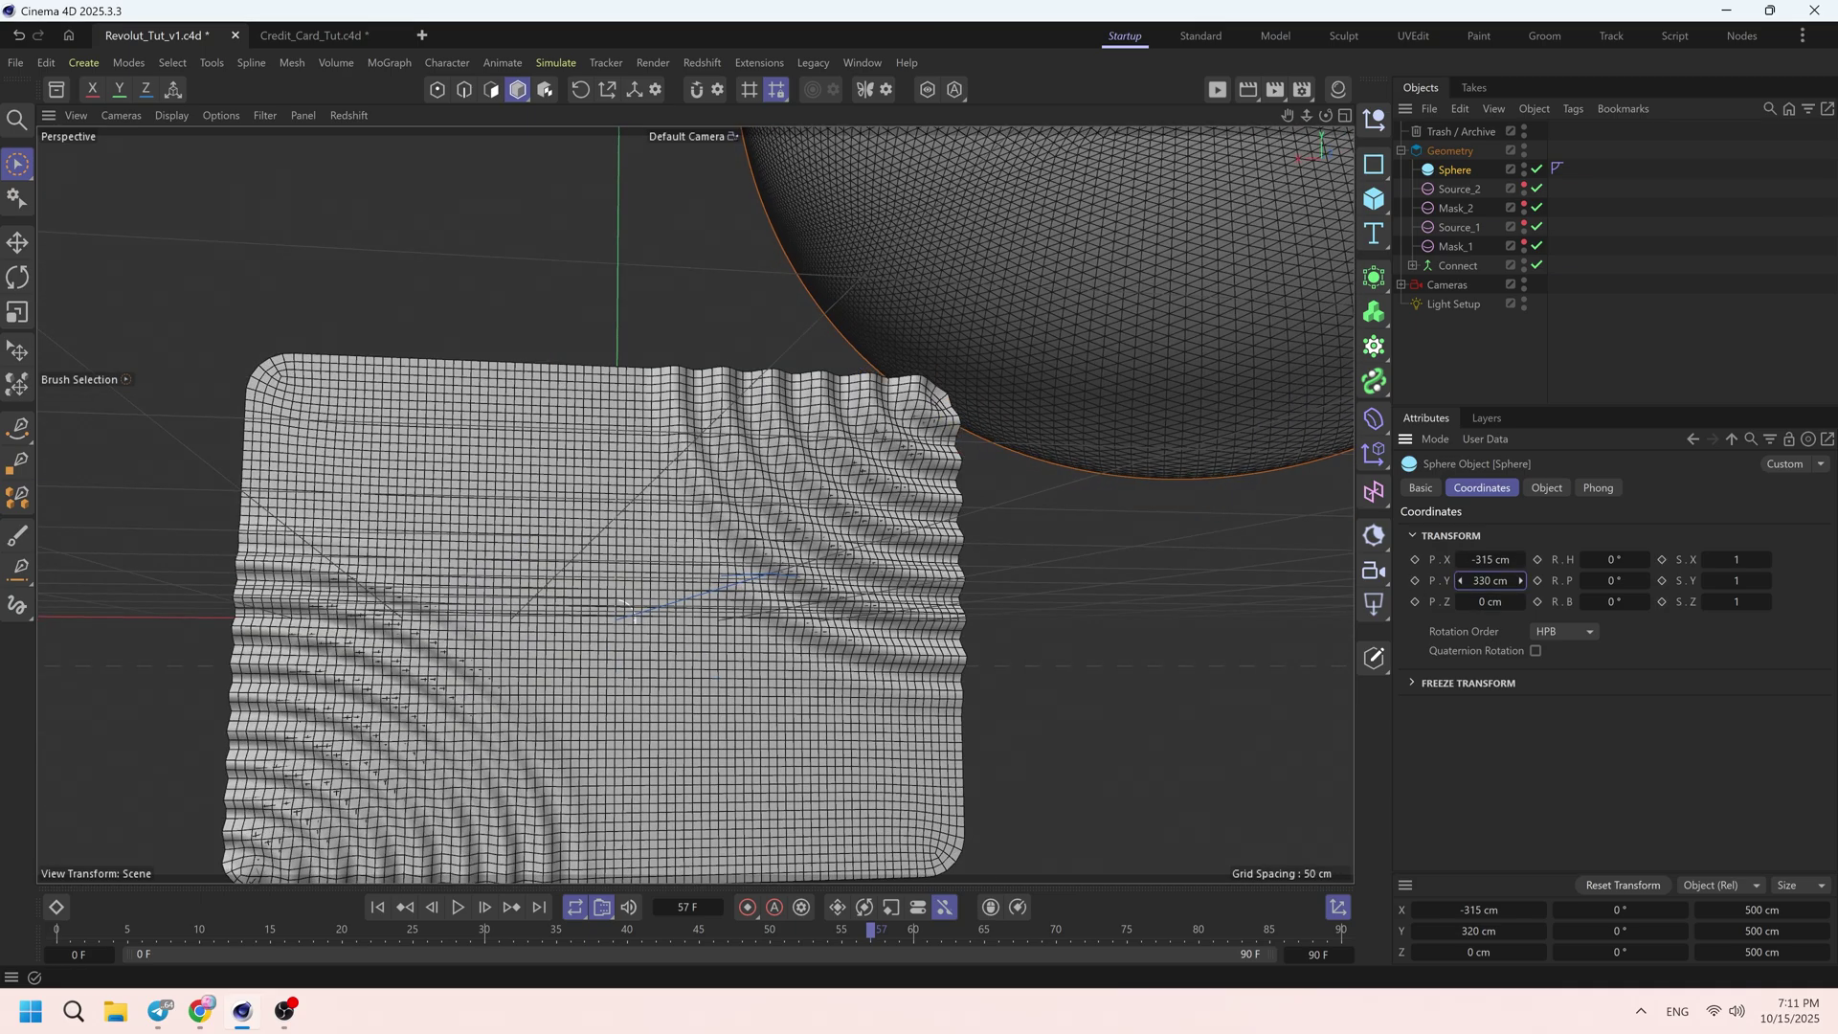
left_click_drag(911, 431, 869, 469, "alt")
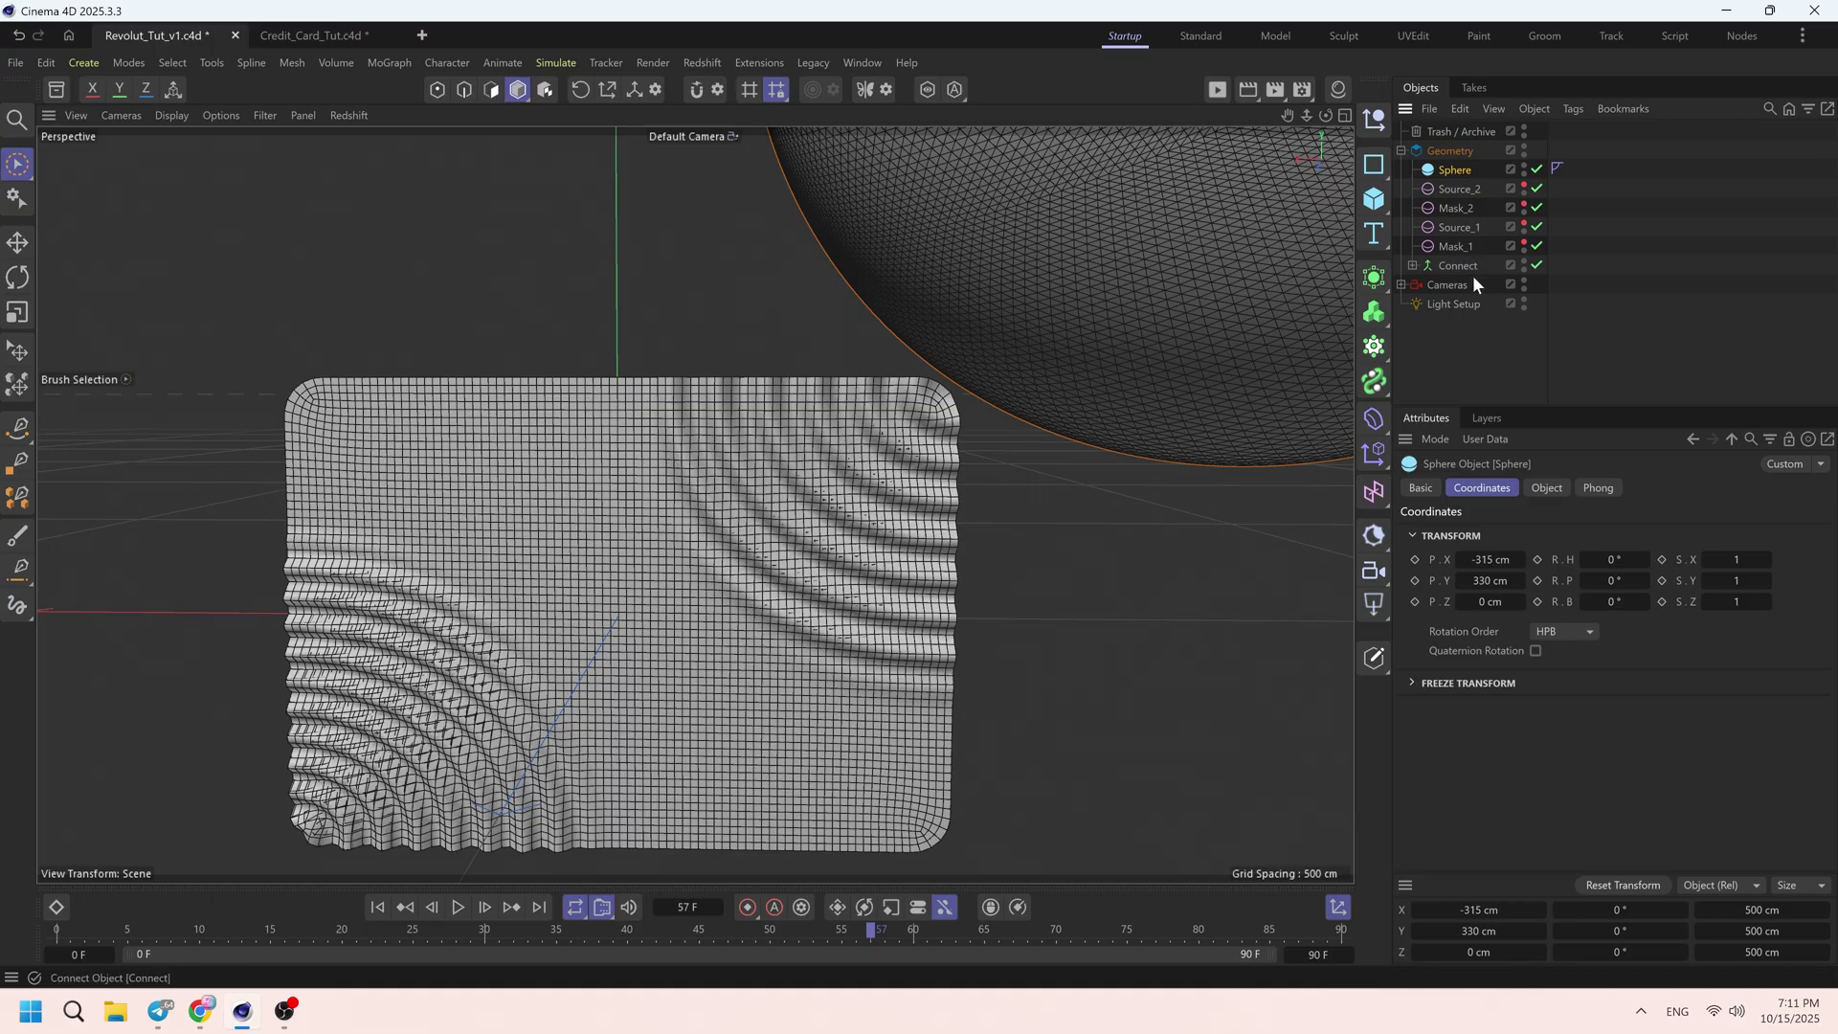
- Reorder the sphere to sit directly above Connect in the hierarchy and add a Formula deformer to it
left_click_drag(1457, 167, 1455, 251)
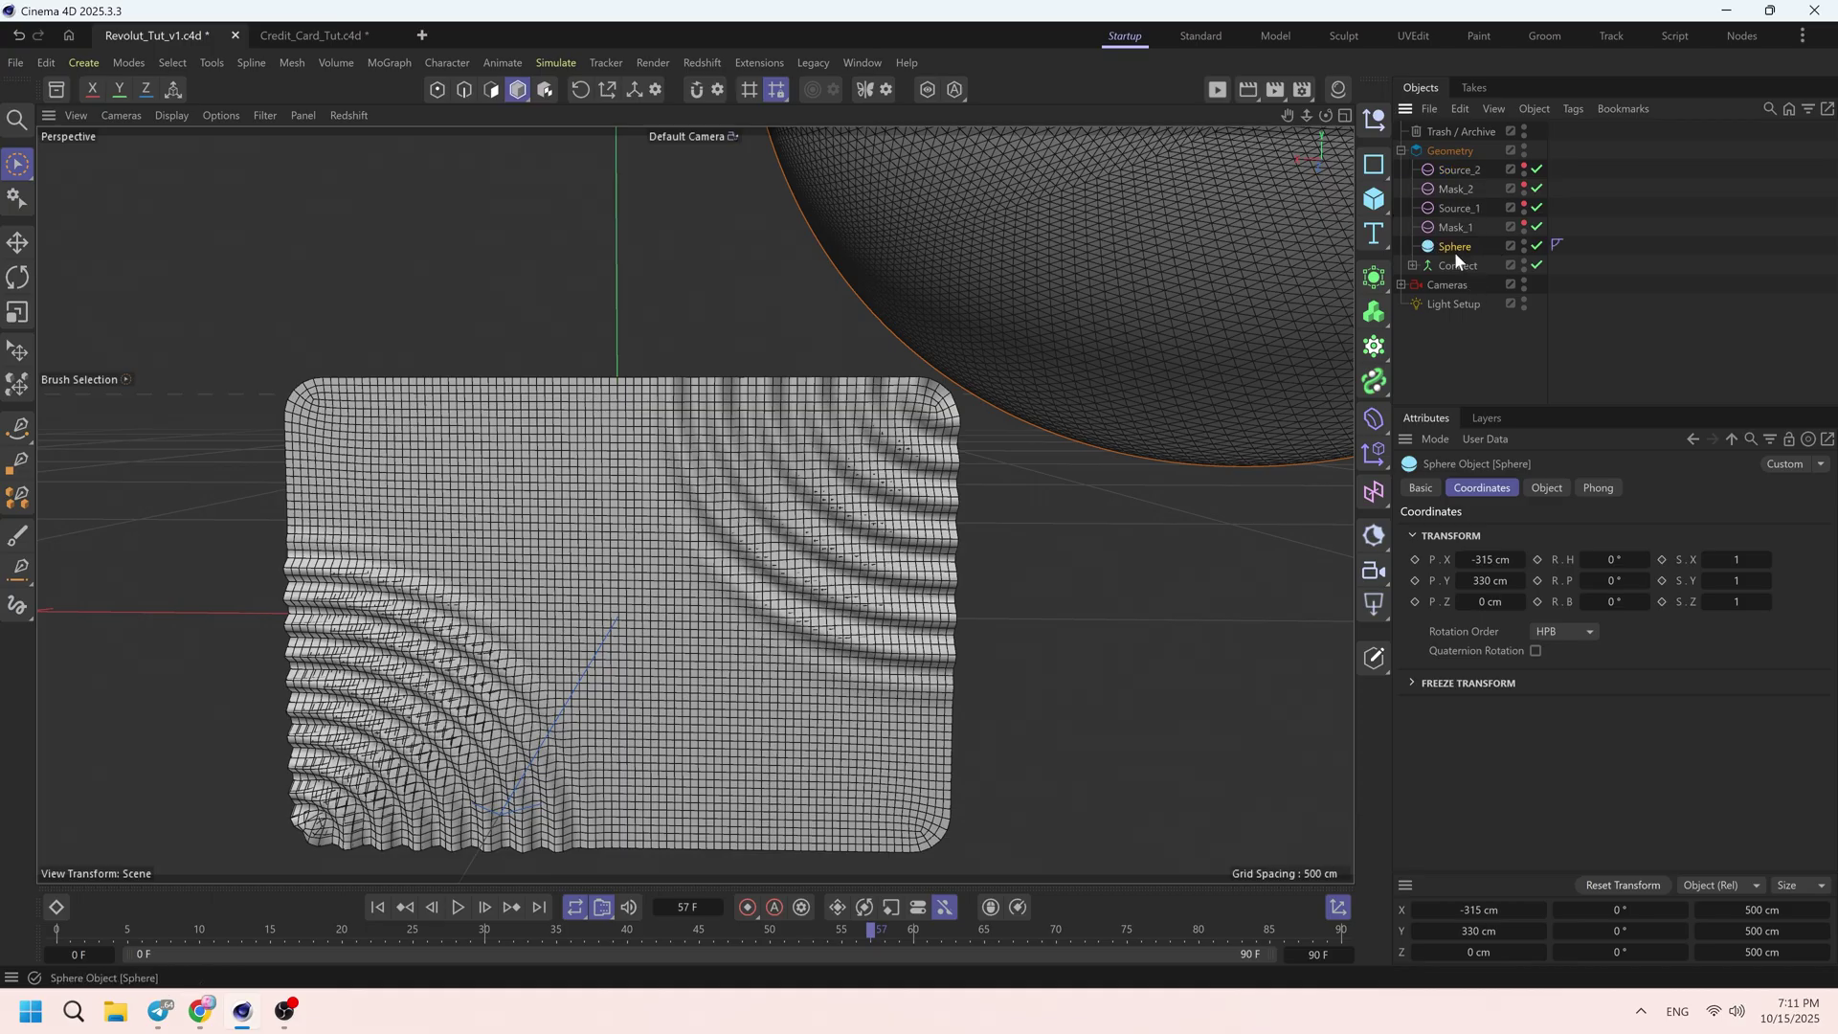
left_click(1371, 422)
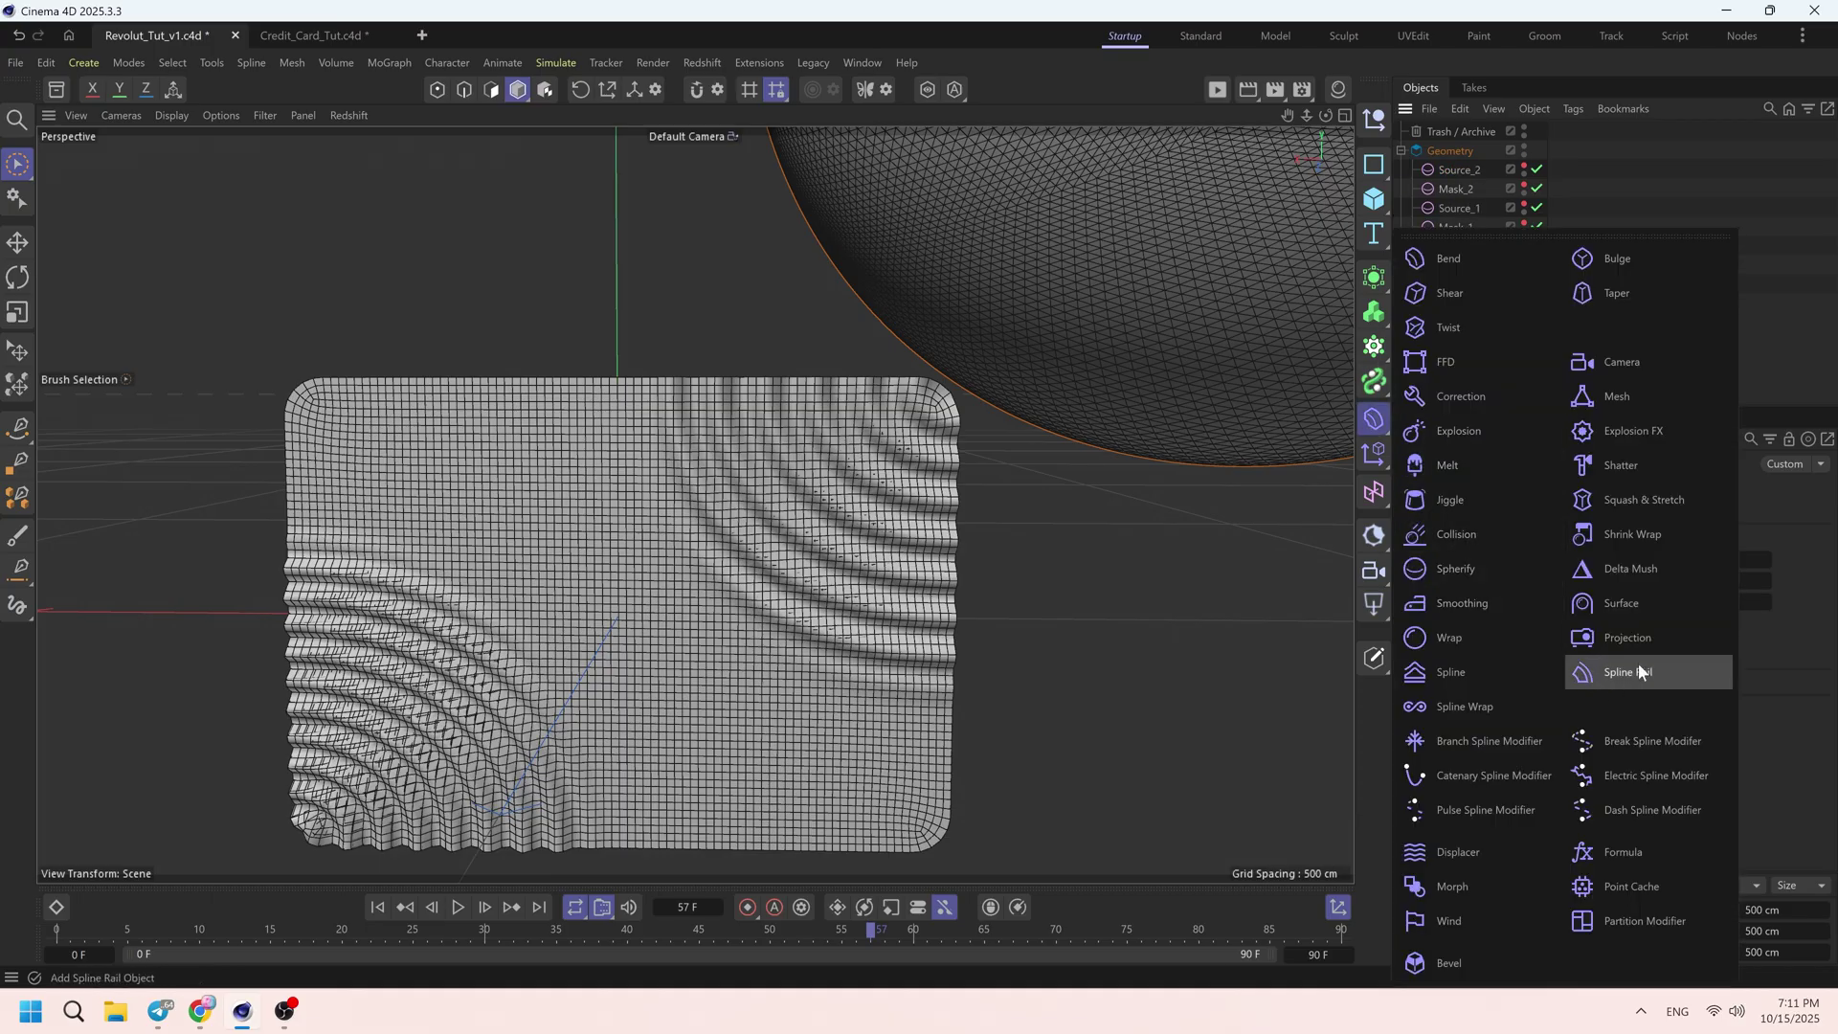
left_click(1610, 844)
left_click_drag(1167, 557, 1152, 337, "alt")
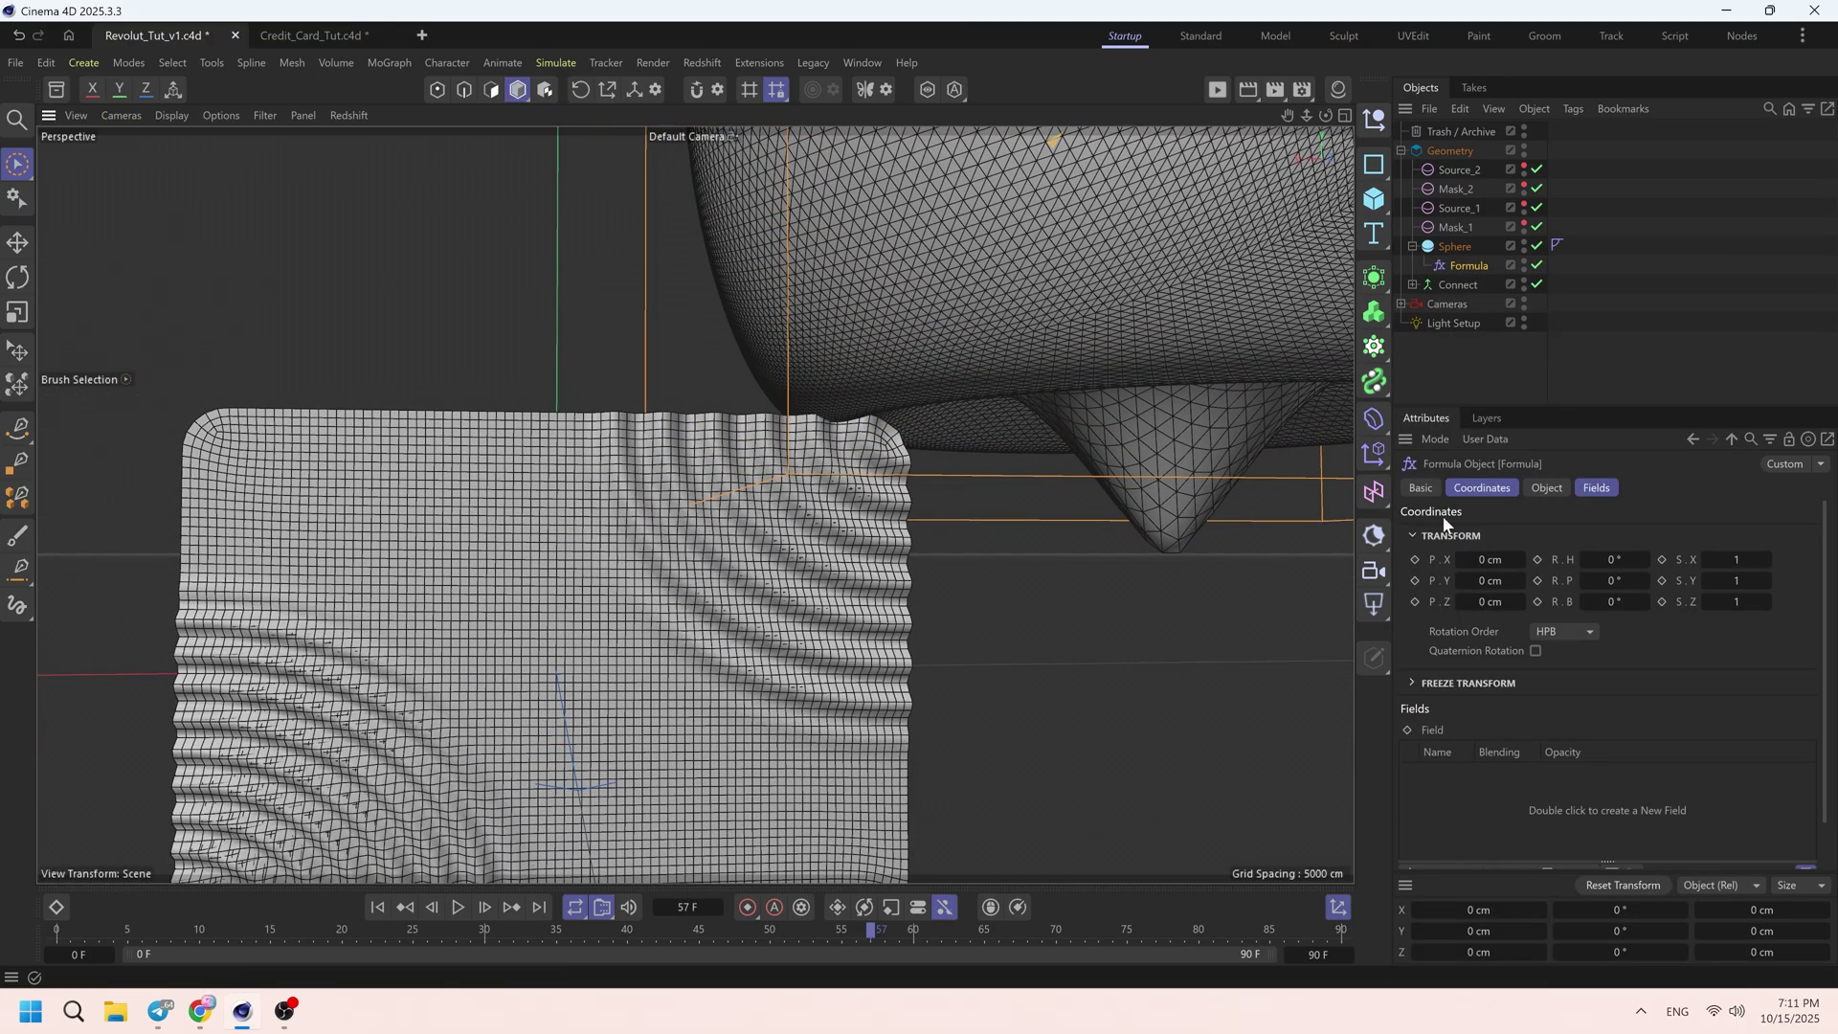
- Change the Formula deformer's expression to Sin((u+t)*6.0*PI)*0.2
left_click(1547, 489)
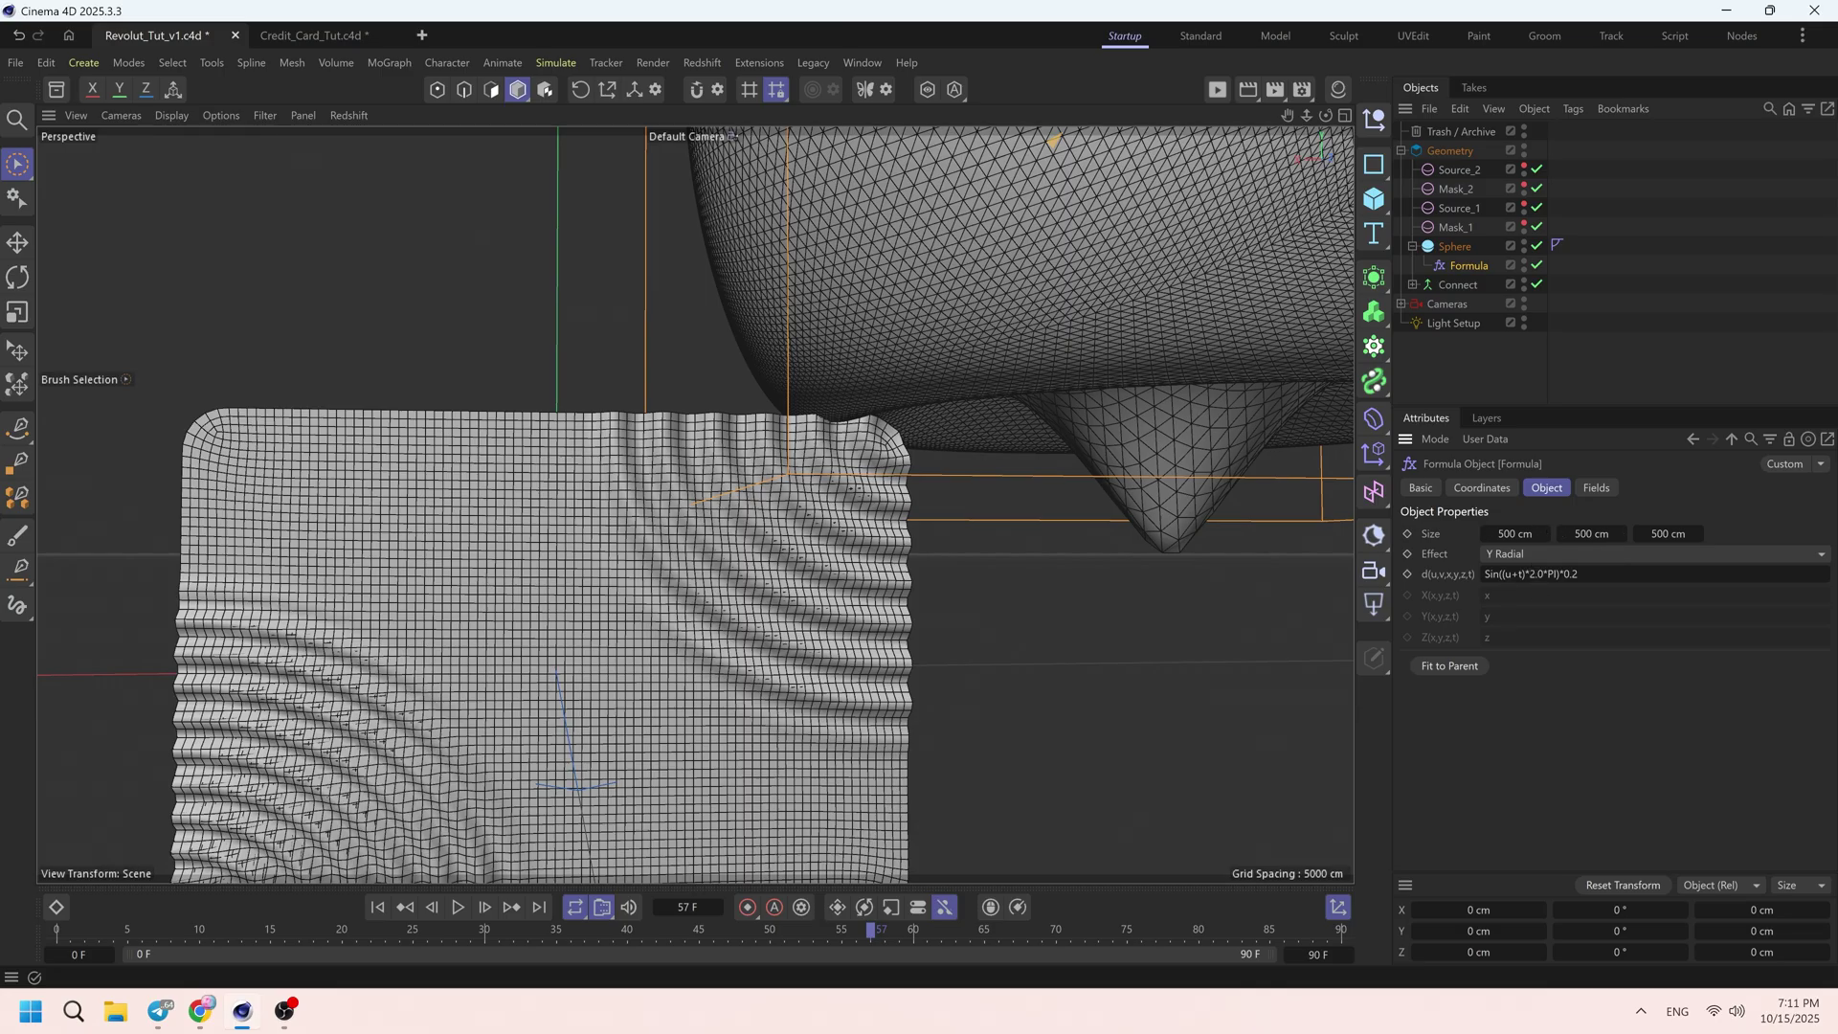
left_click(1529, 573)
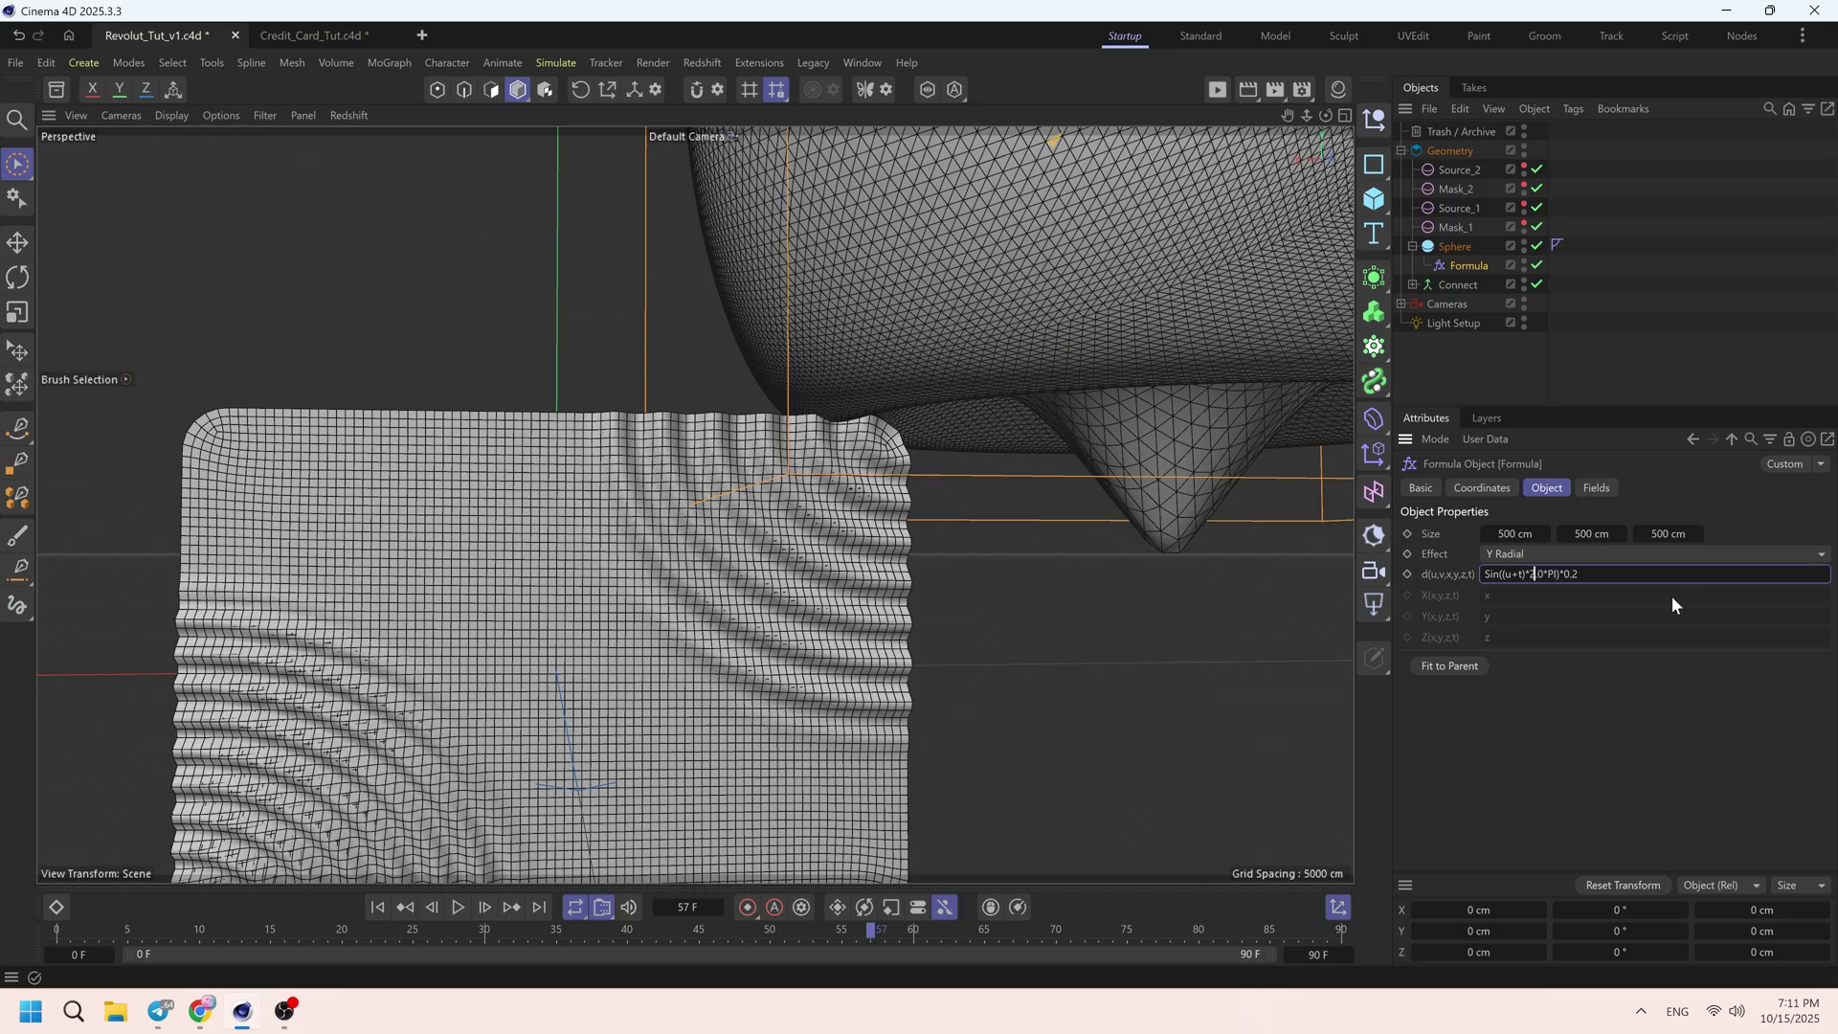
key("BackSpace")
type("6")
key("Return")
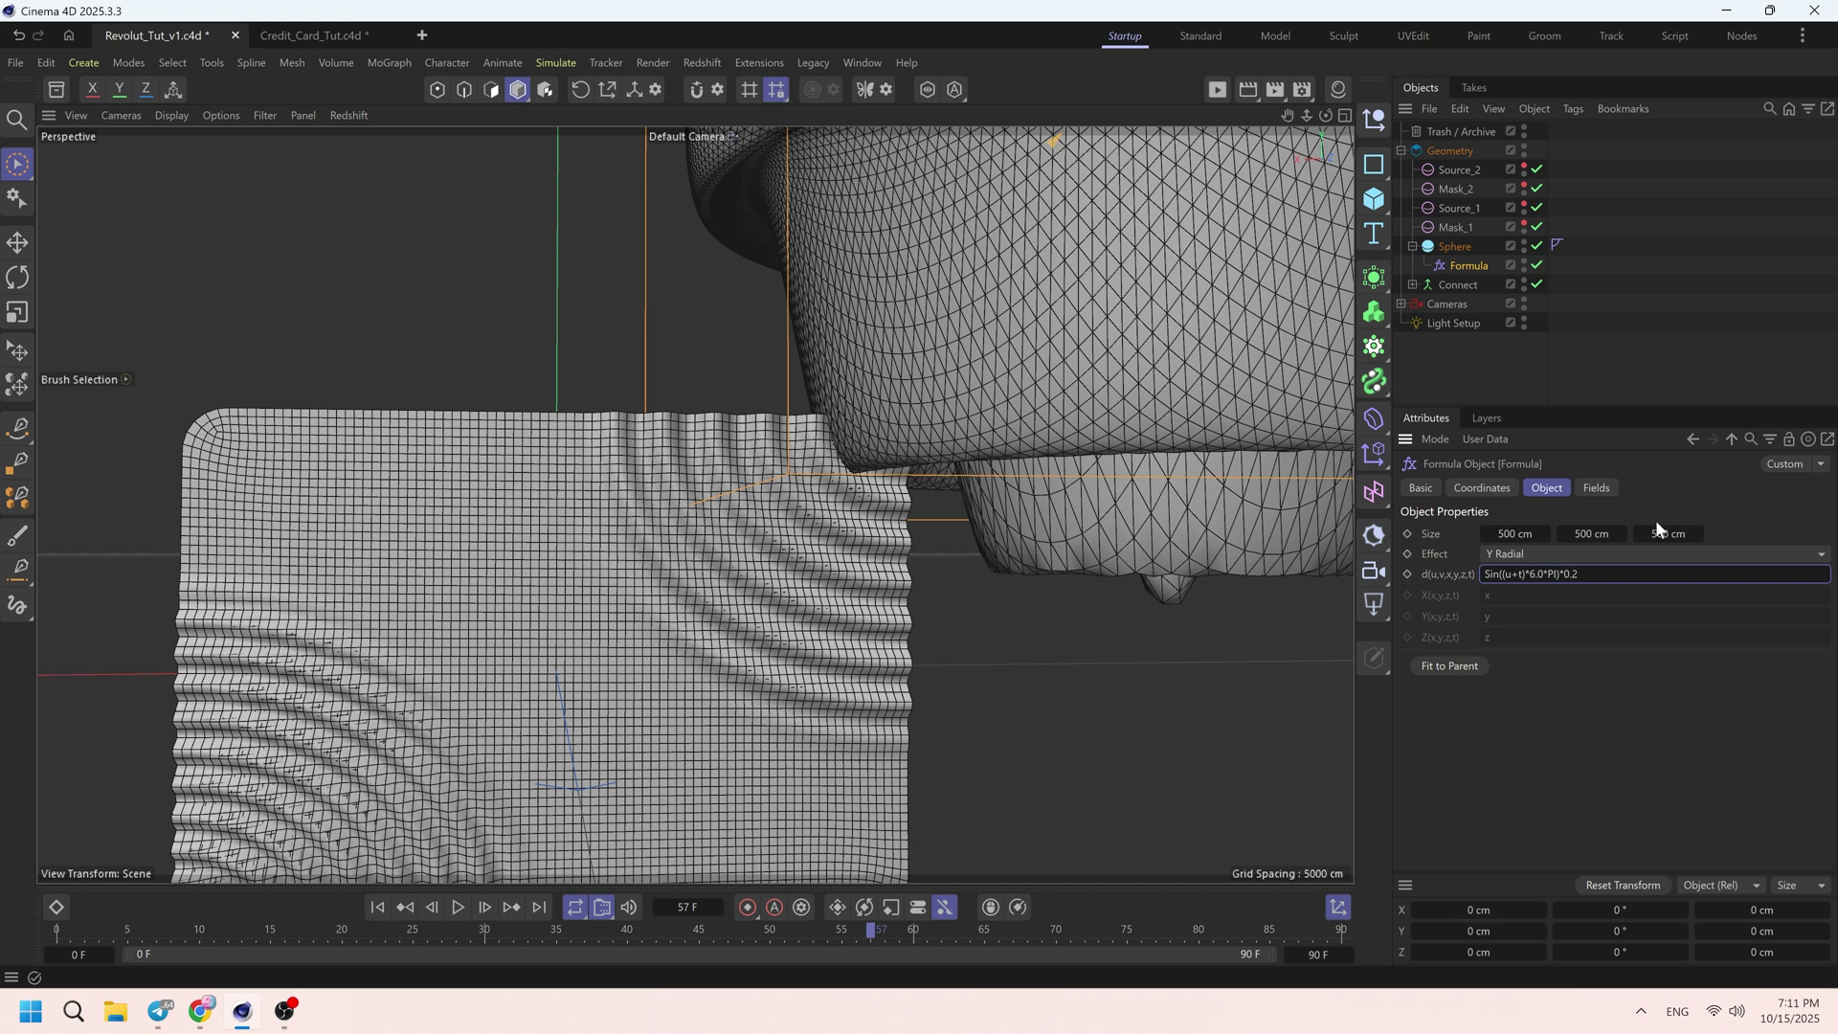
- Set the Formula deformer's size to 400 cm by 150 cm by 400 cm
left_click(1582, 535)
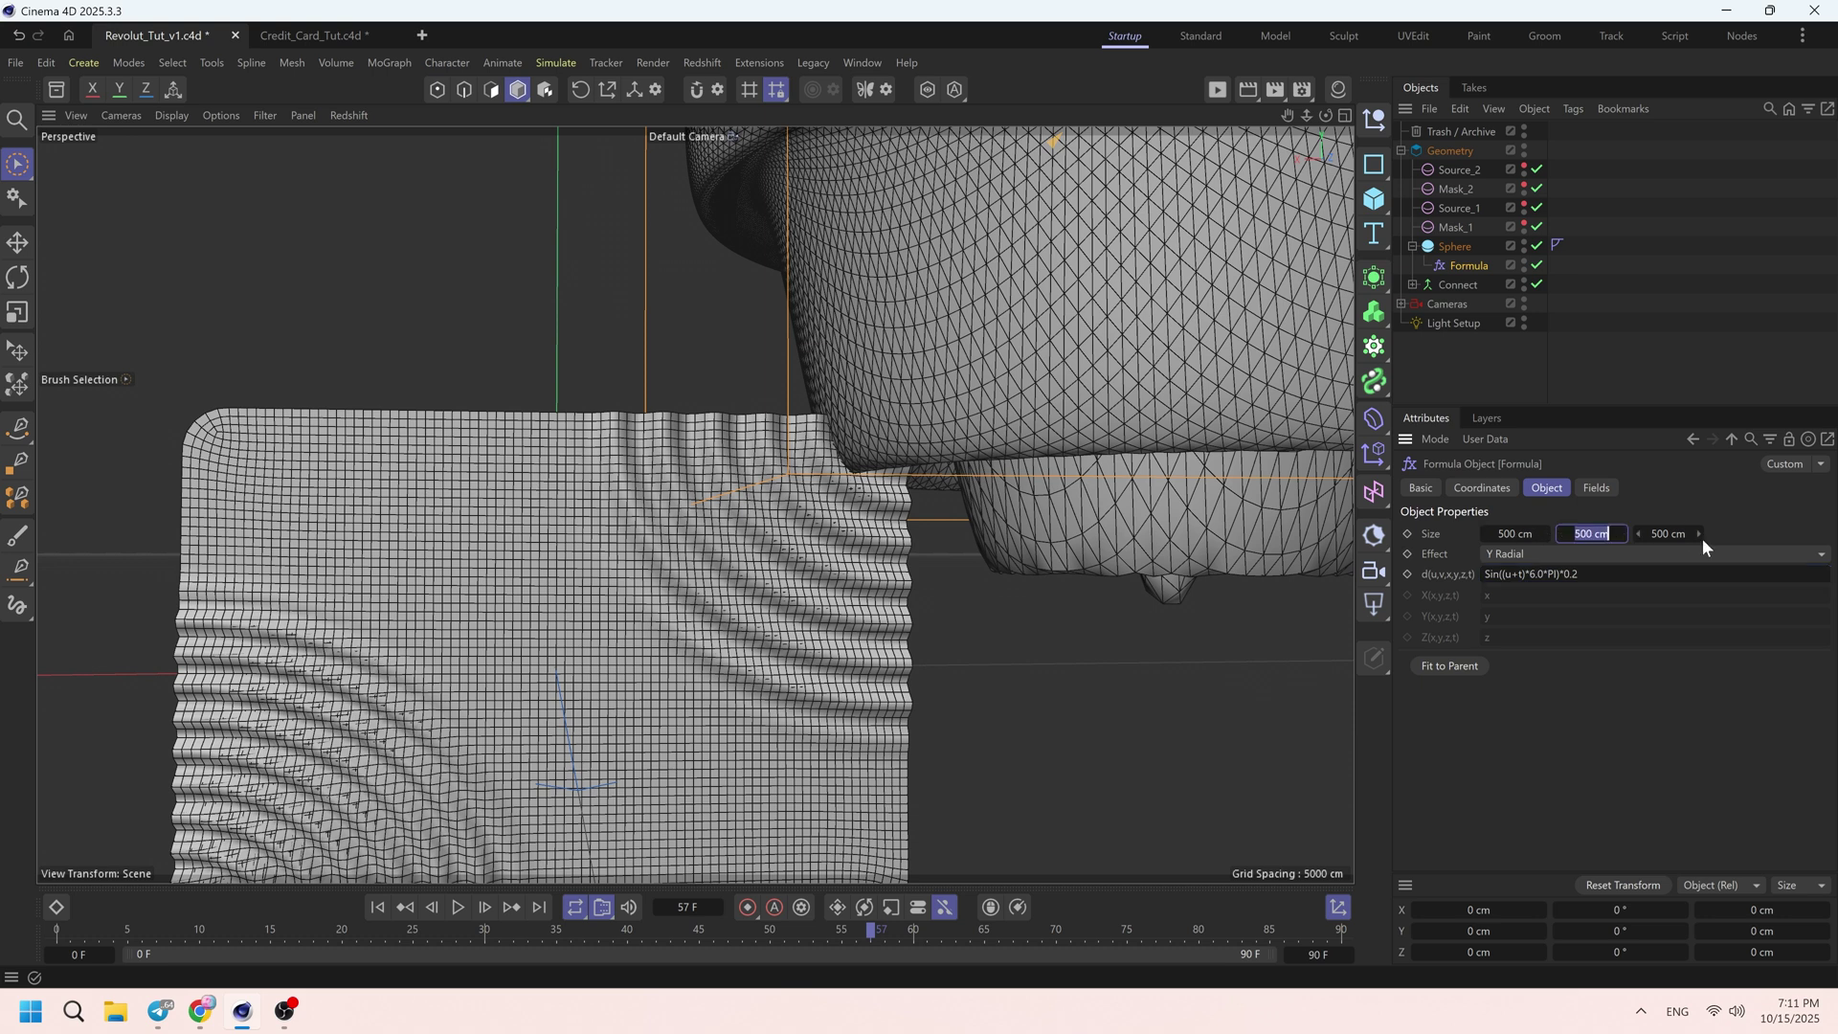
type("150")
key("Return")
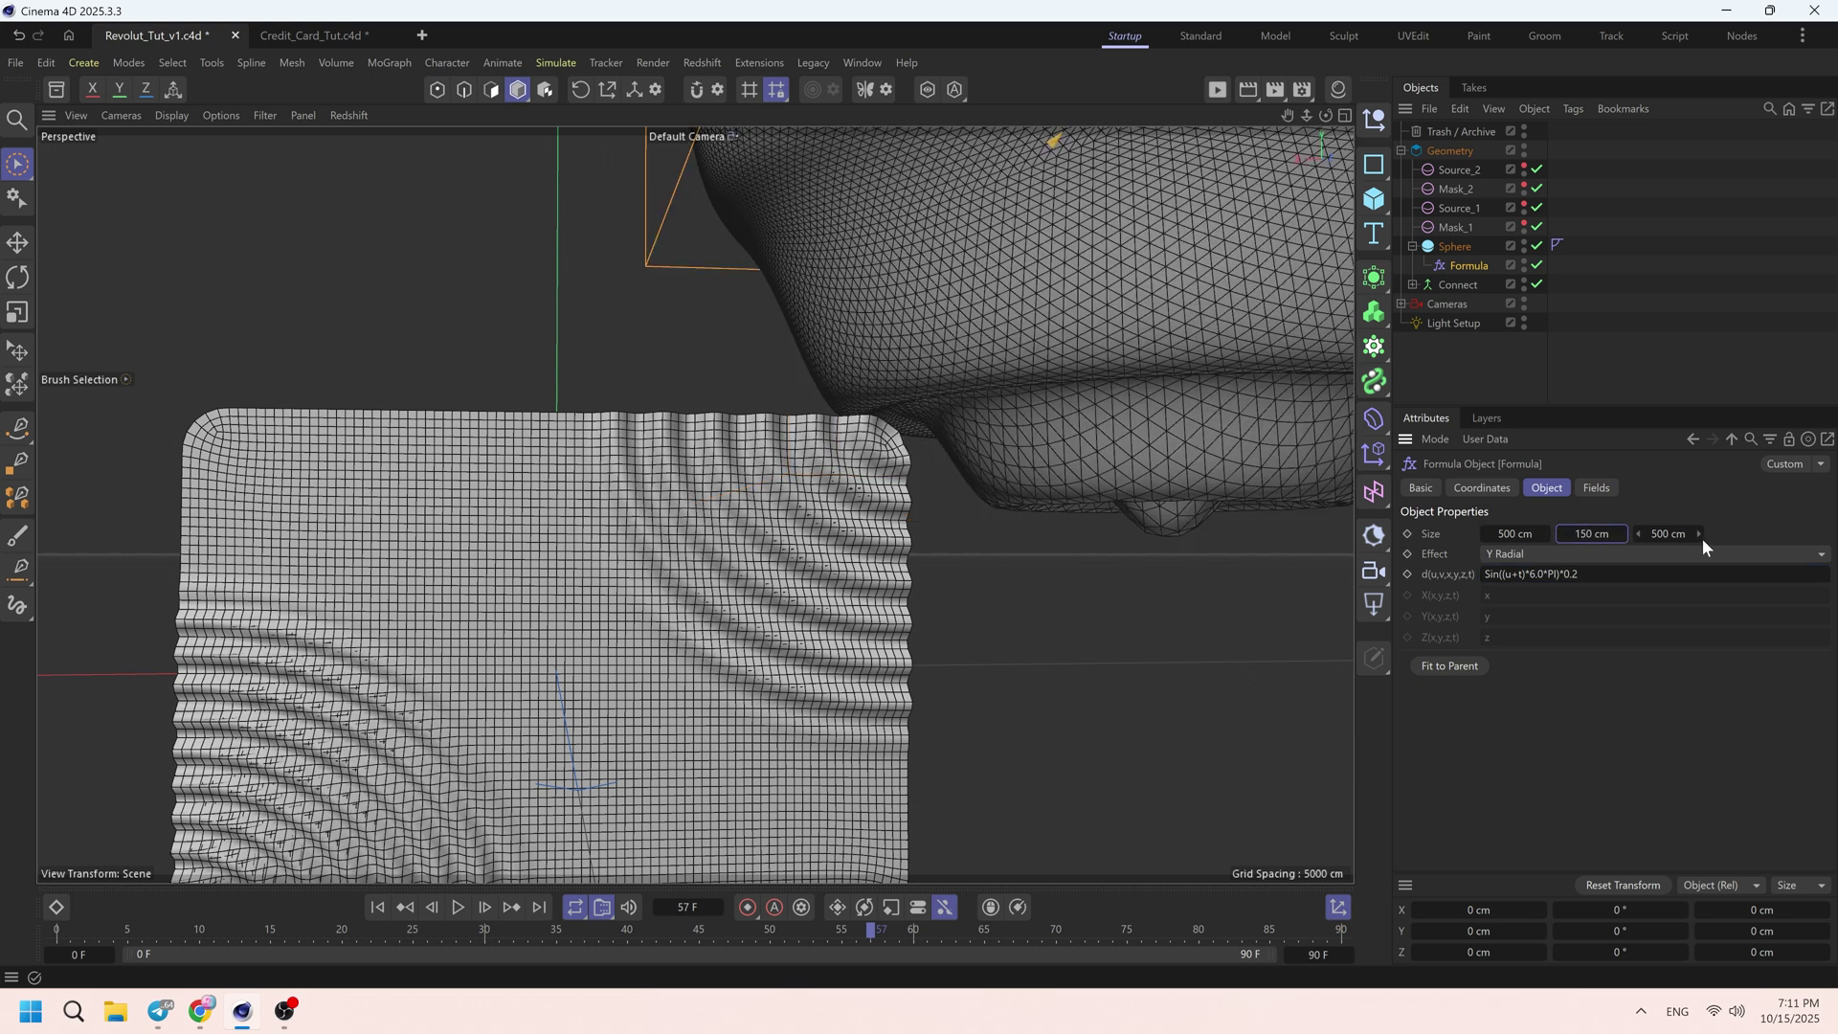
left_click(1495, 533)
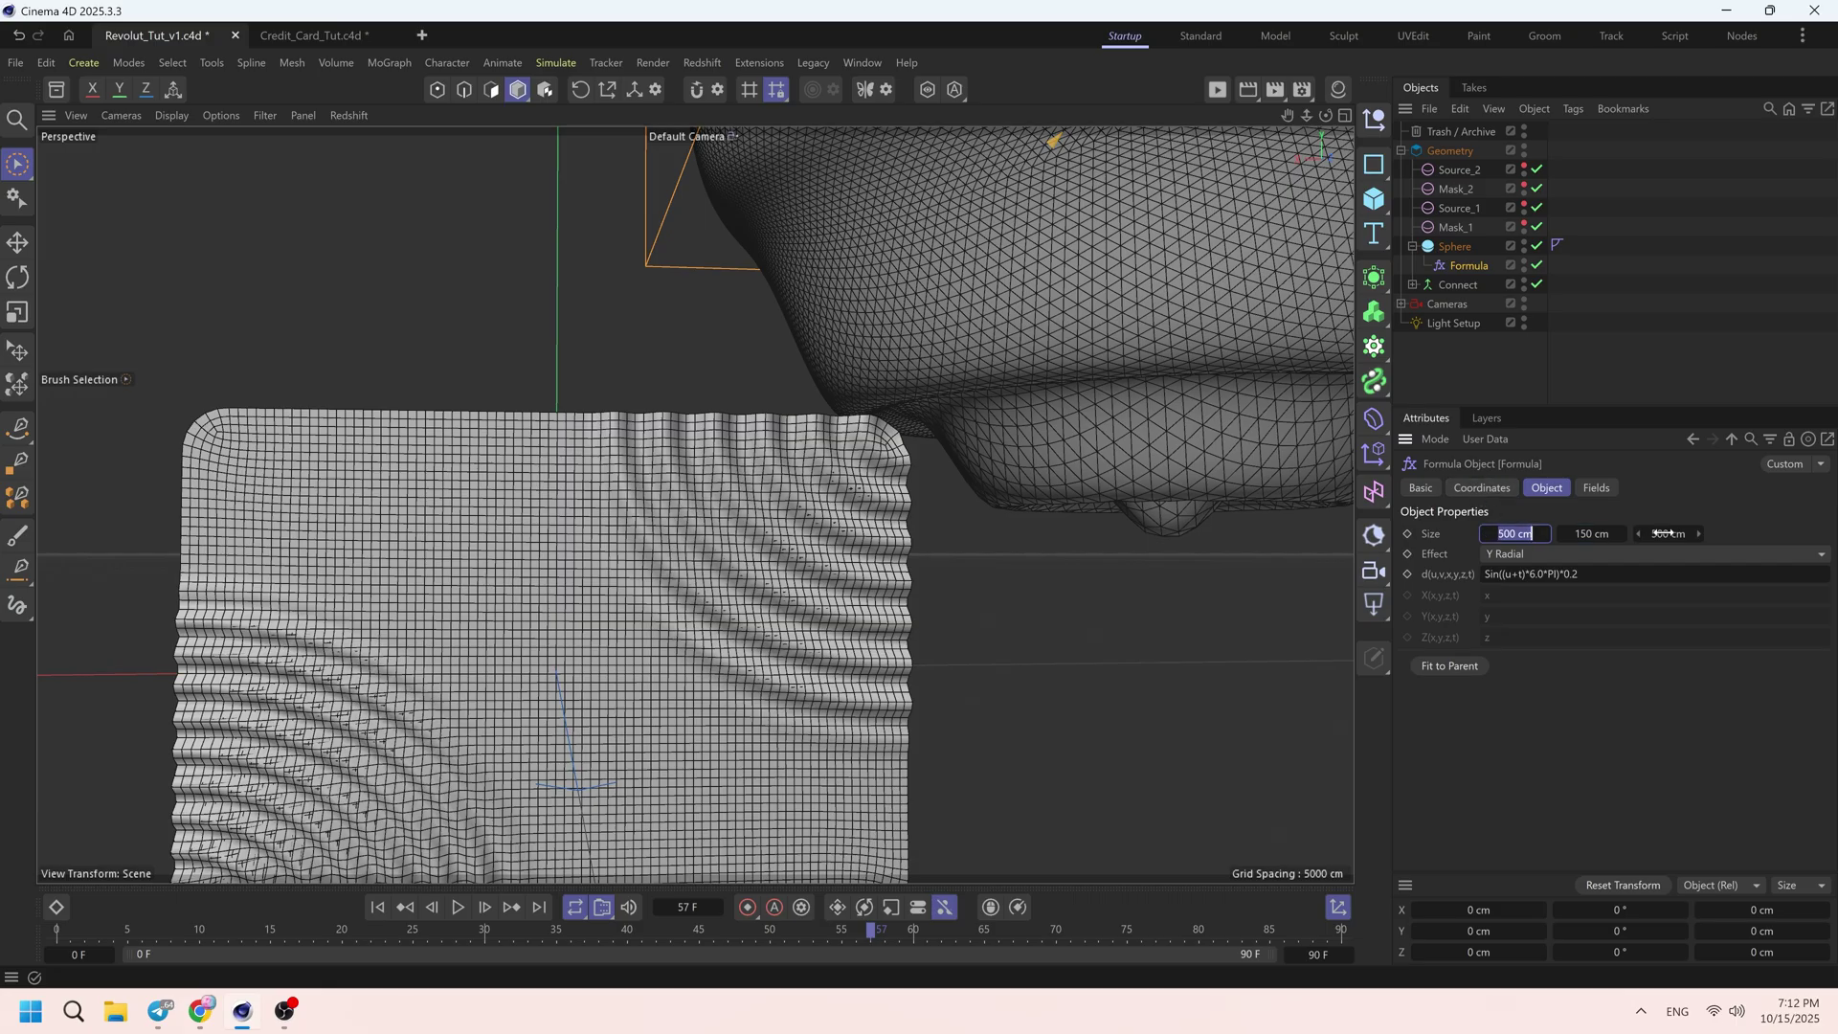
left_click_drag(1664, 533, 1673, 544)
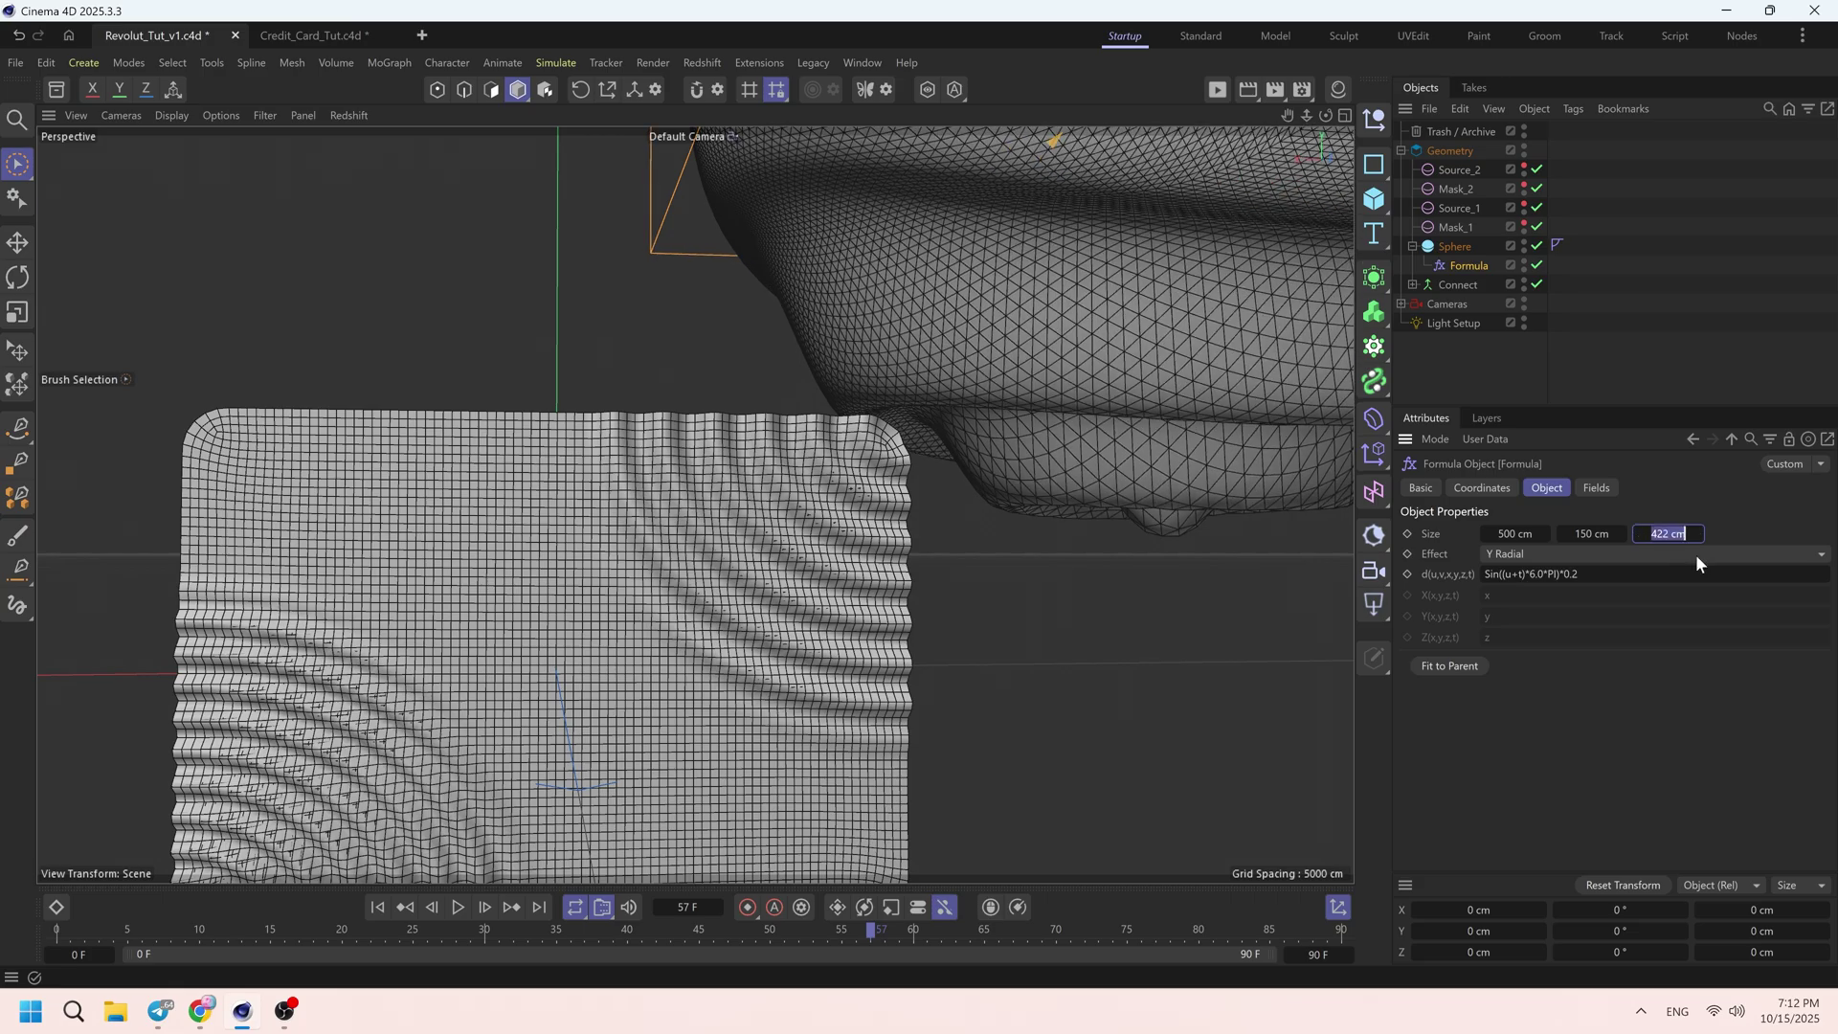
key("Return")
left_click(1518, 533)
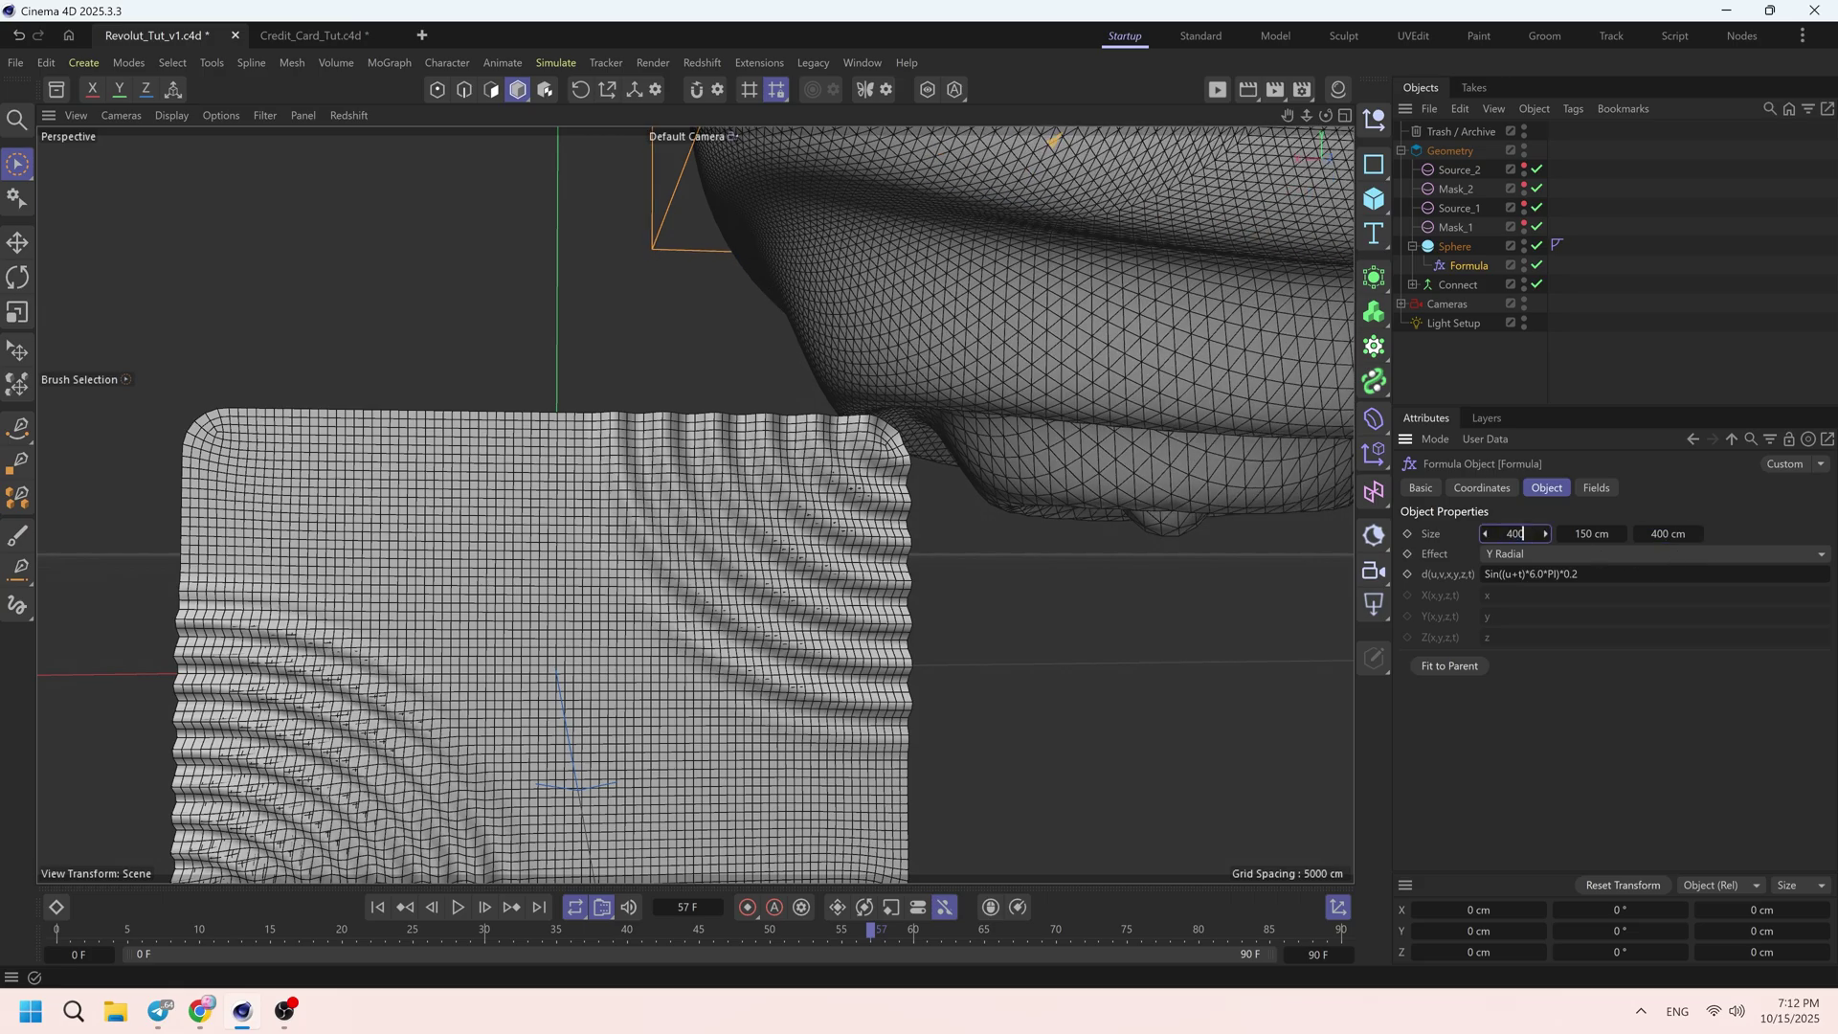
key("Return")
- Rotate the Formula deformer to a bank of -35° and move the sphere to X -323 cm and Y 340 cm
left_click(1474, 488)
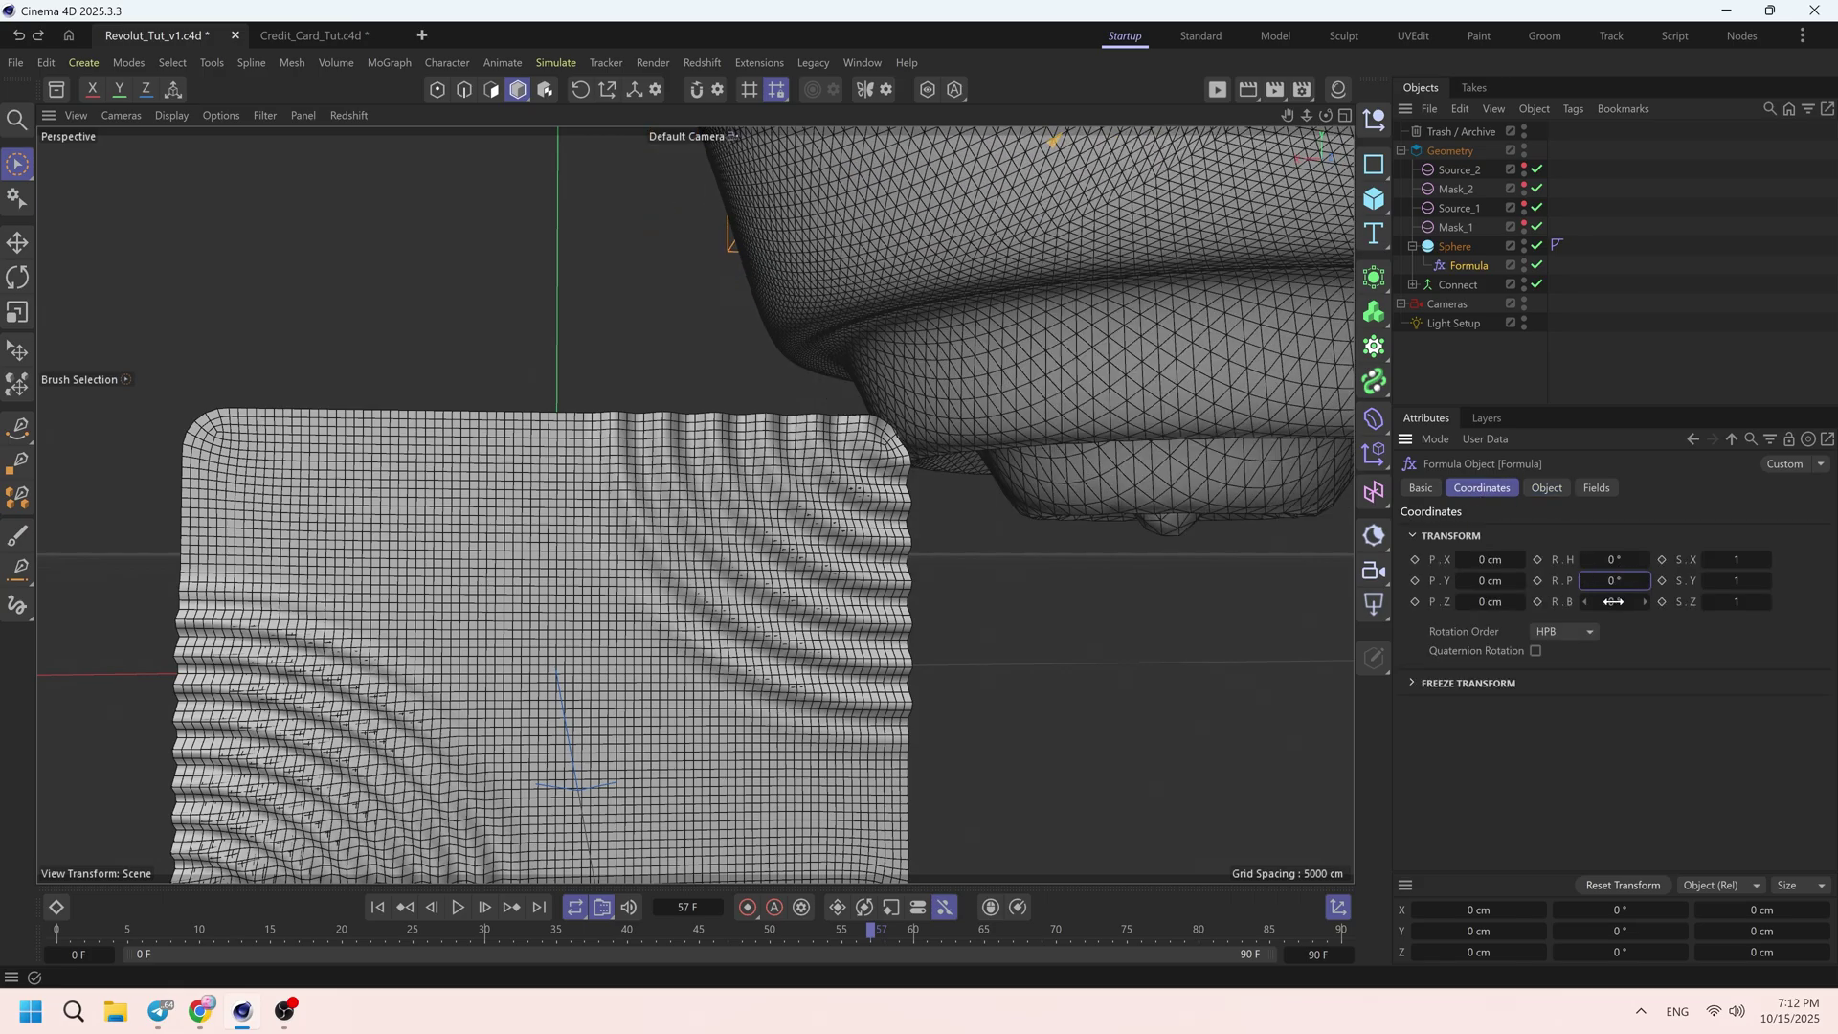
left_click_drag(1613, 601, 1614, 601)
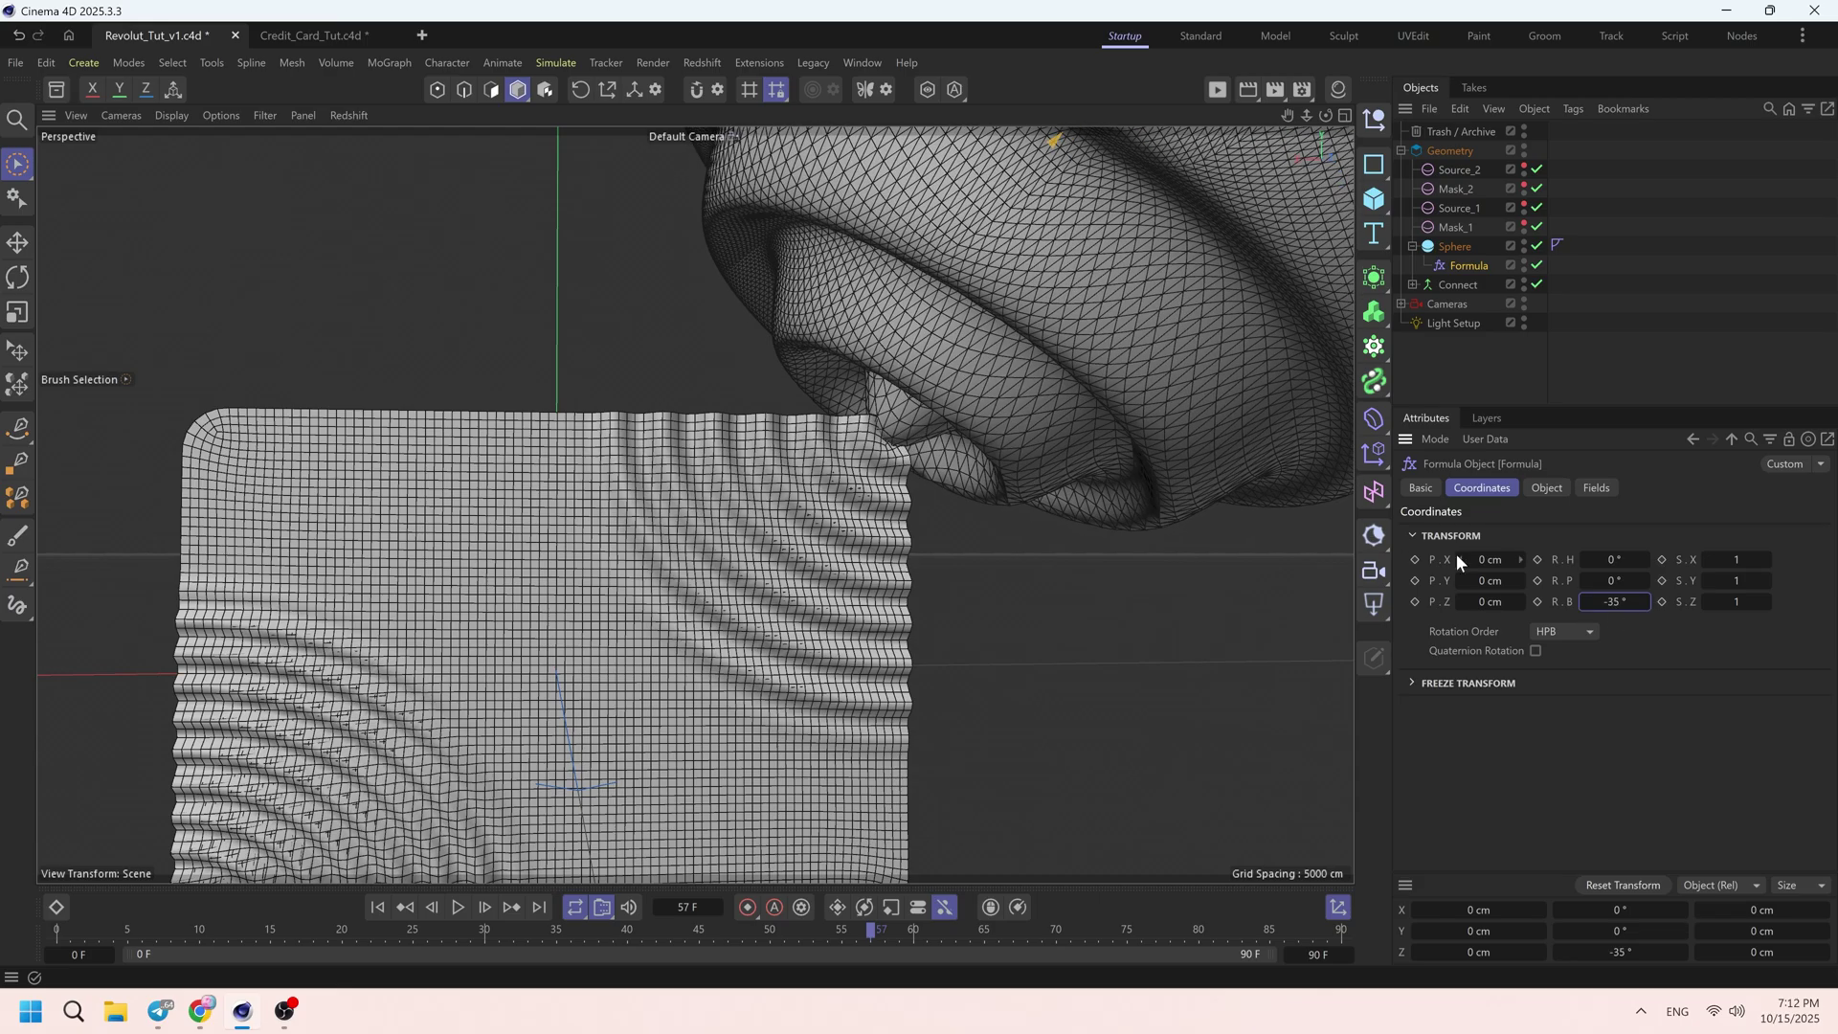
left_click(1455, 251)
left_click_drag(1487, 578, 1487, 581)
scroll(1106, 375, "down", 3)
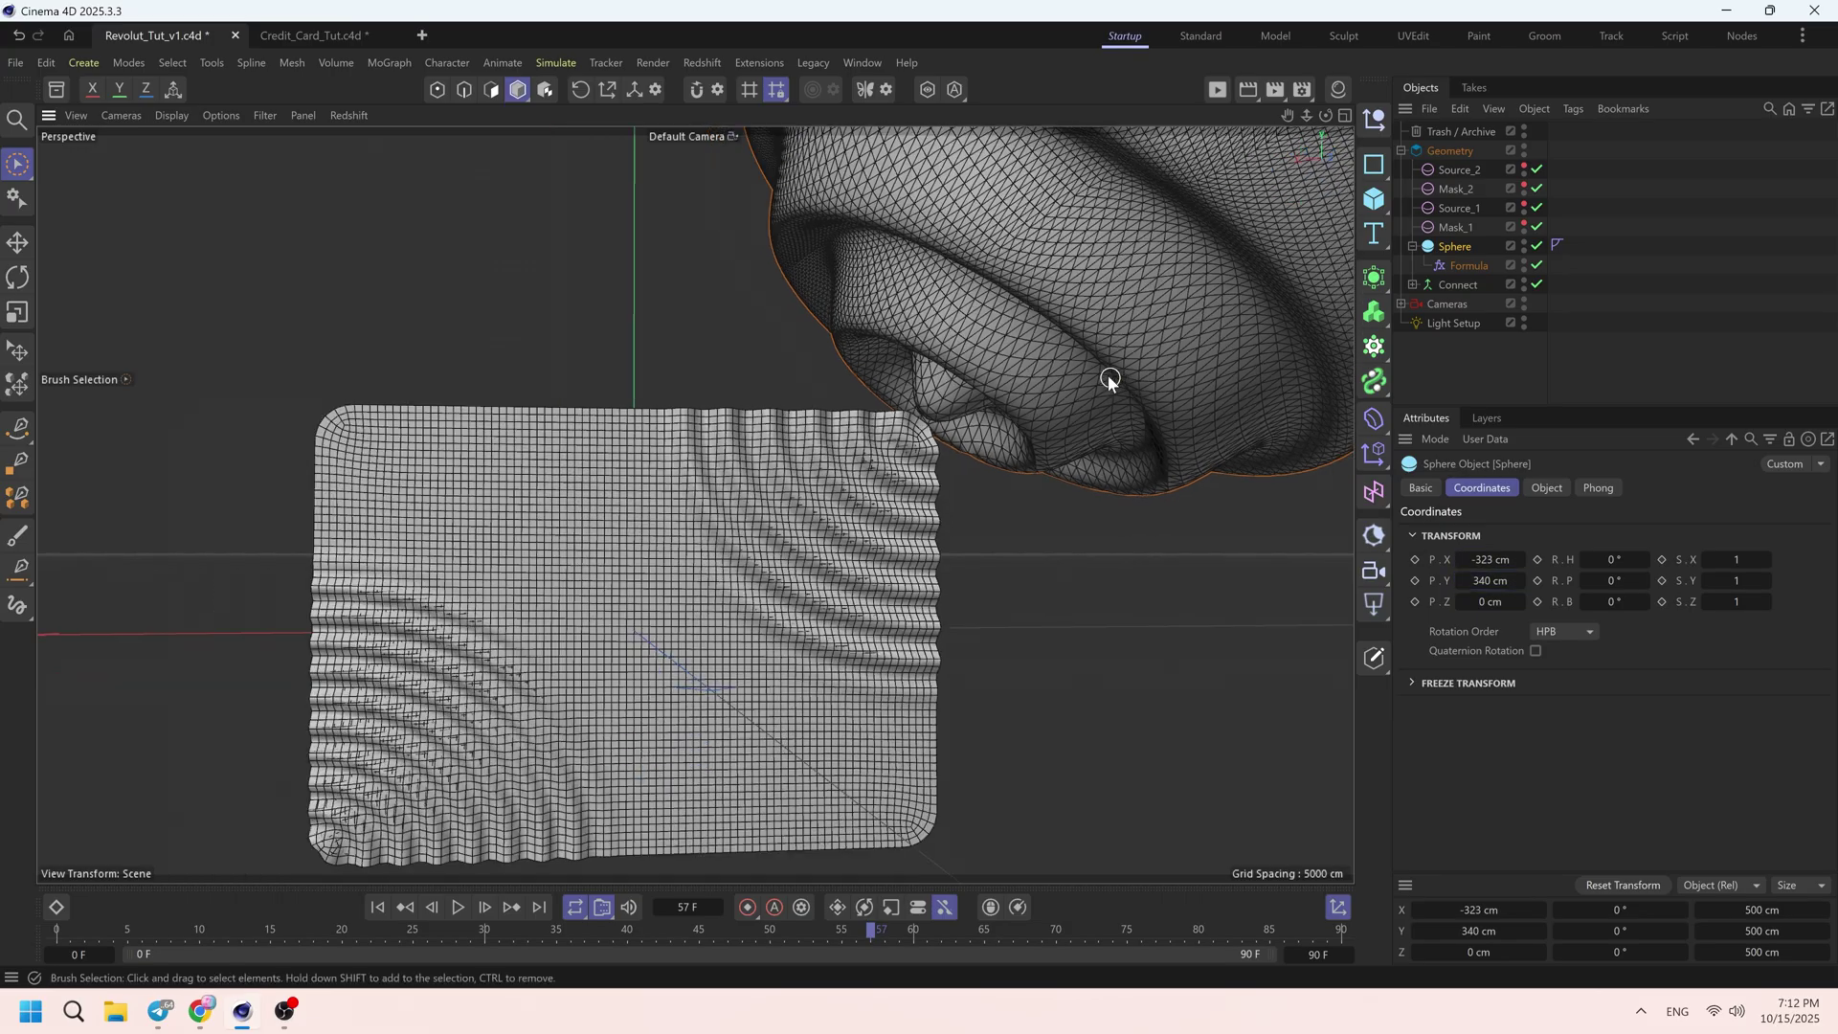
left_click_drag(1106, 375, 956, 492, "alt")
scroll(1001, 429, "down", 4)
scroll(956, 492, "up", 4)
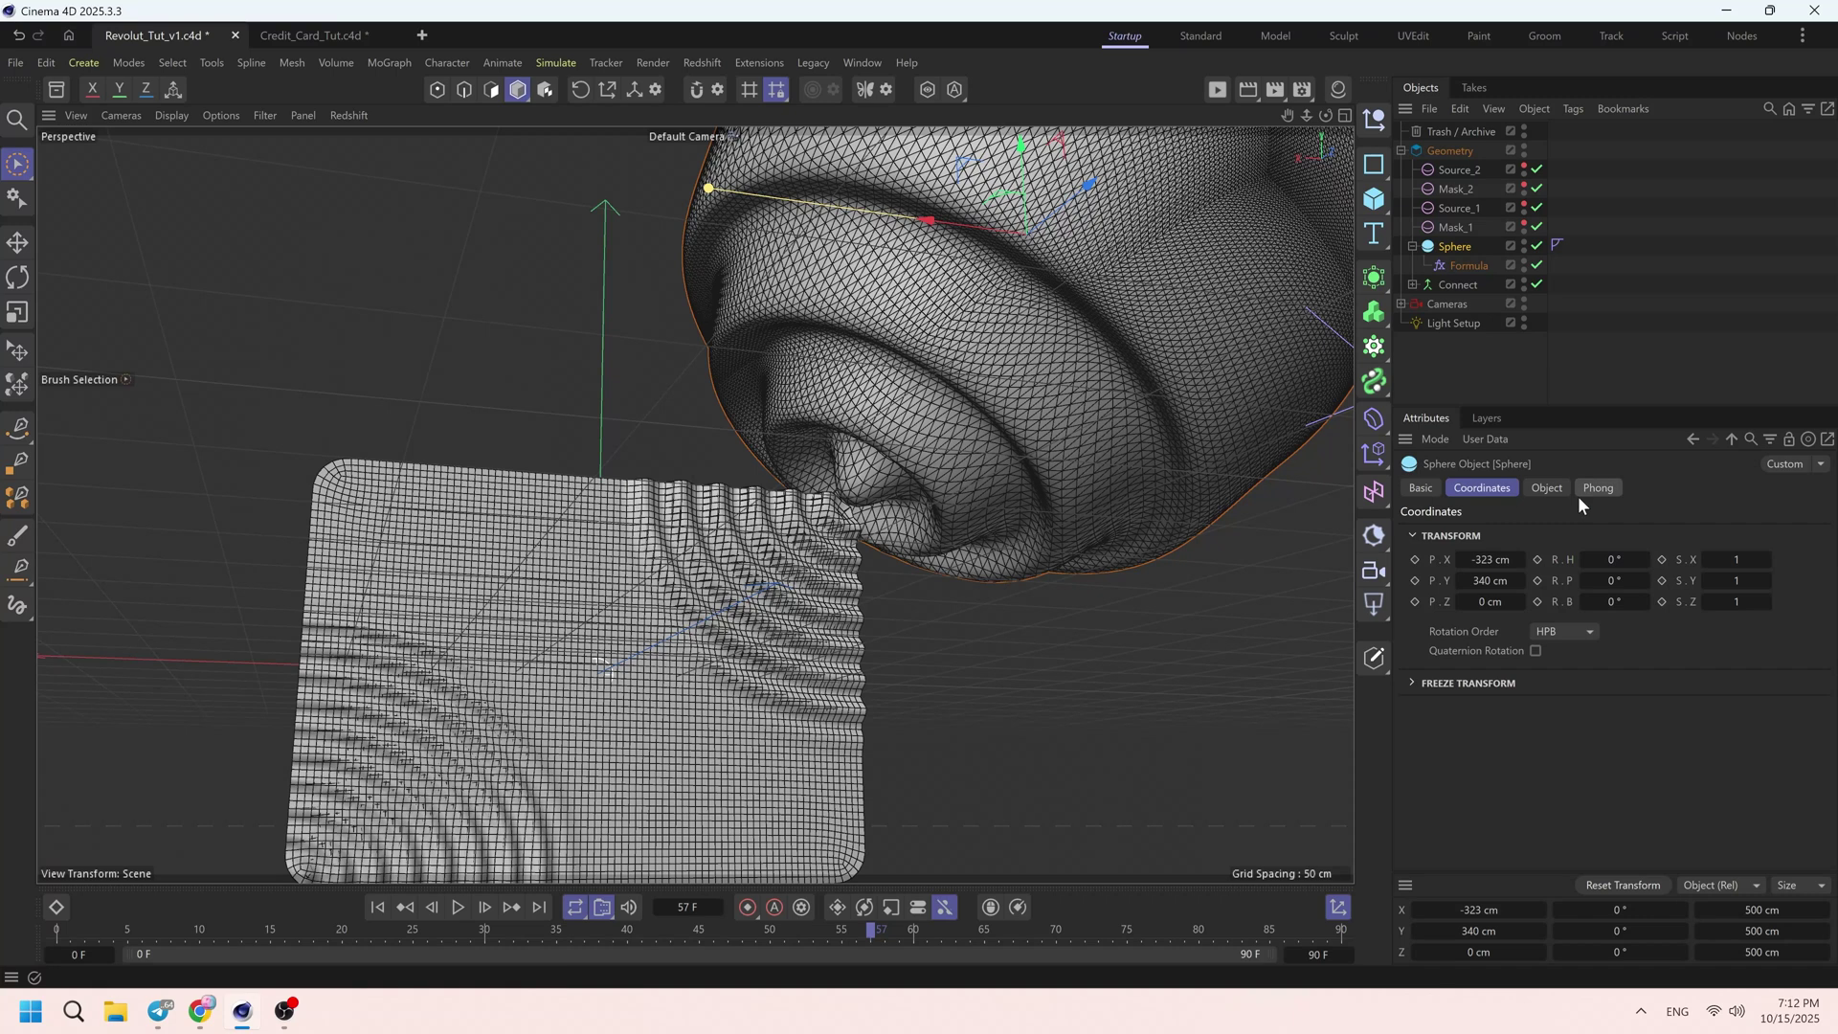
- Try scaling the Formula deformer down along Z and the sphere along Y, undoing both changes
left_click(1464, 267)
left_click(1593, 489)
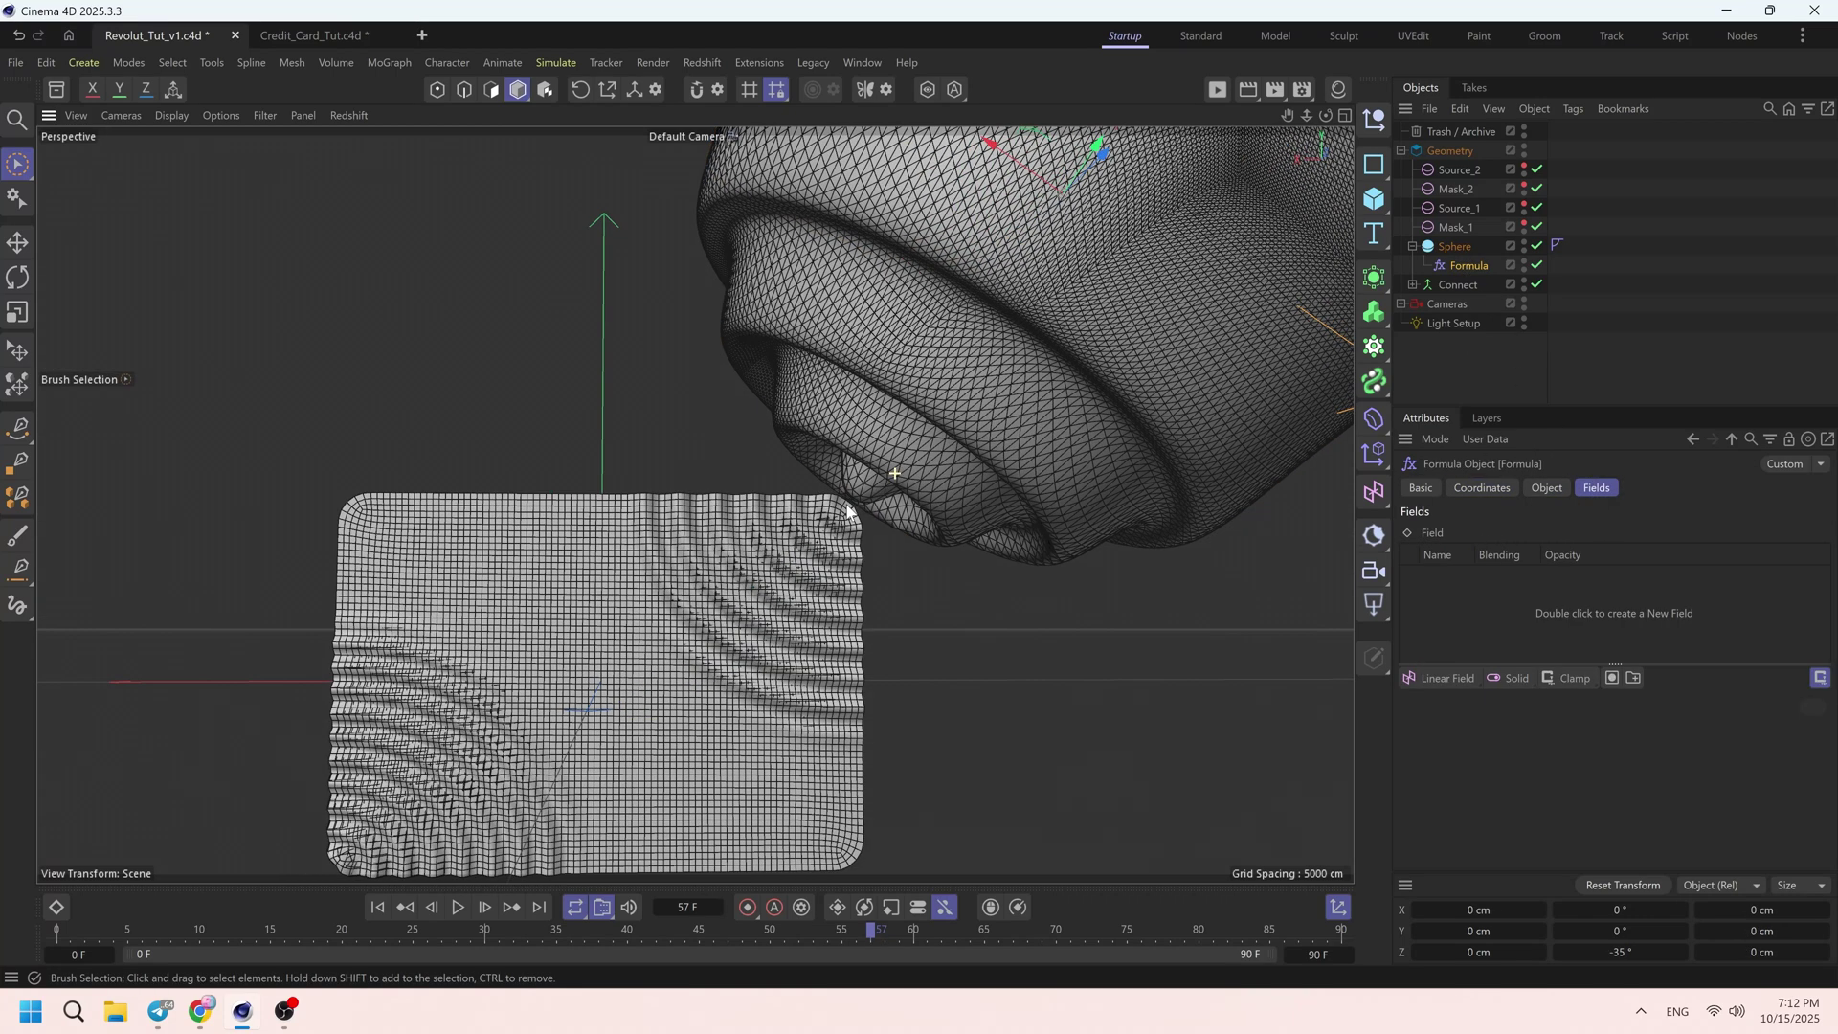
left_click(1512, 490)
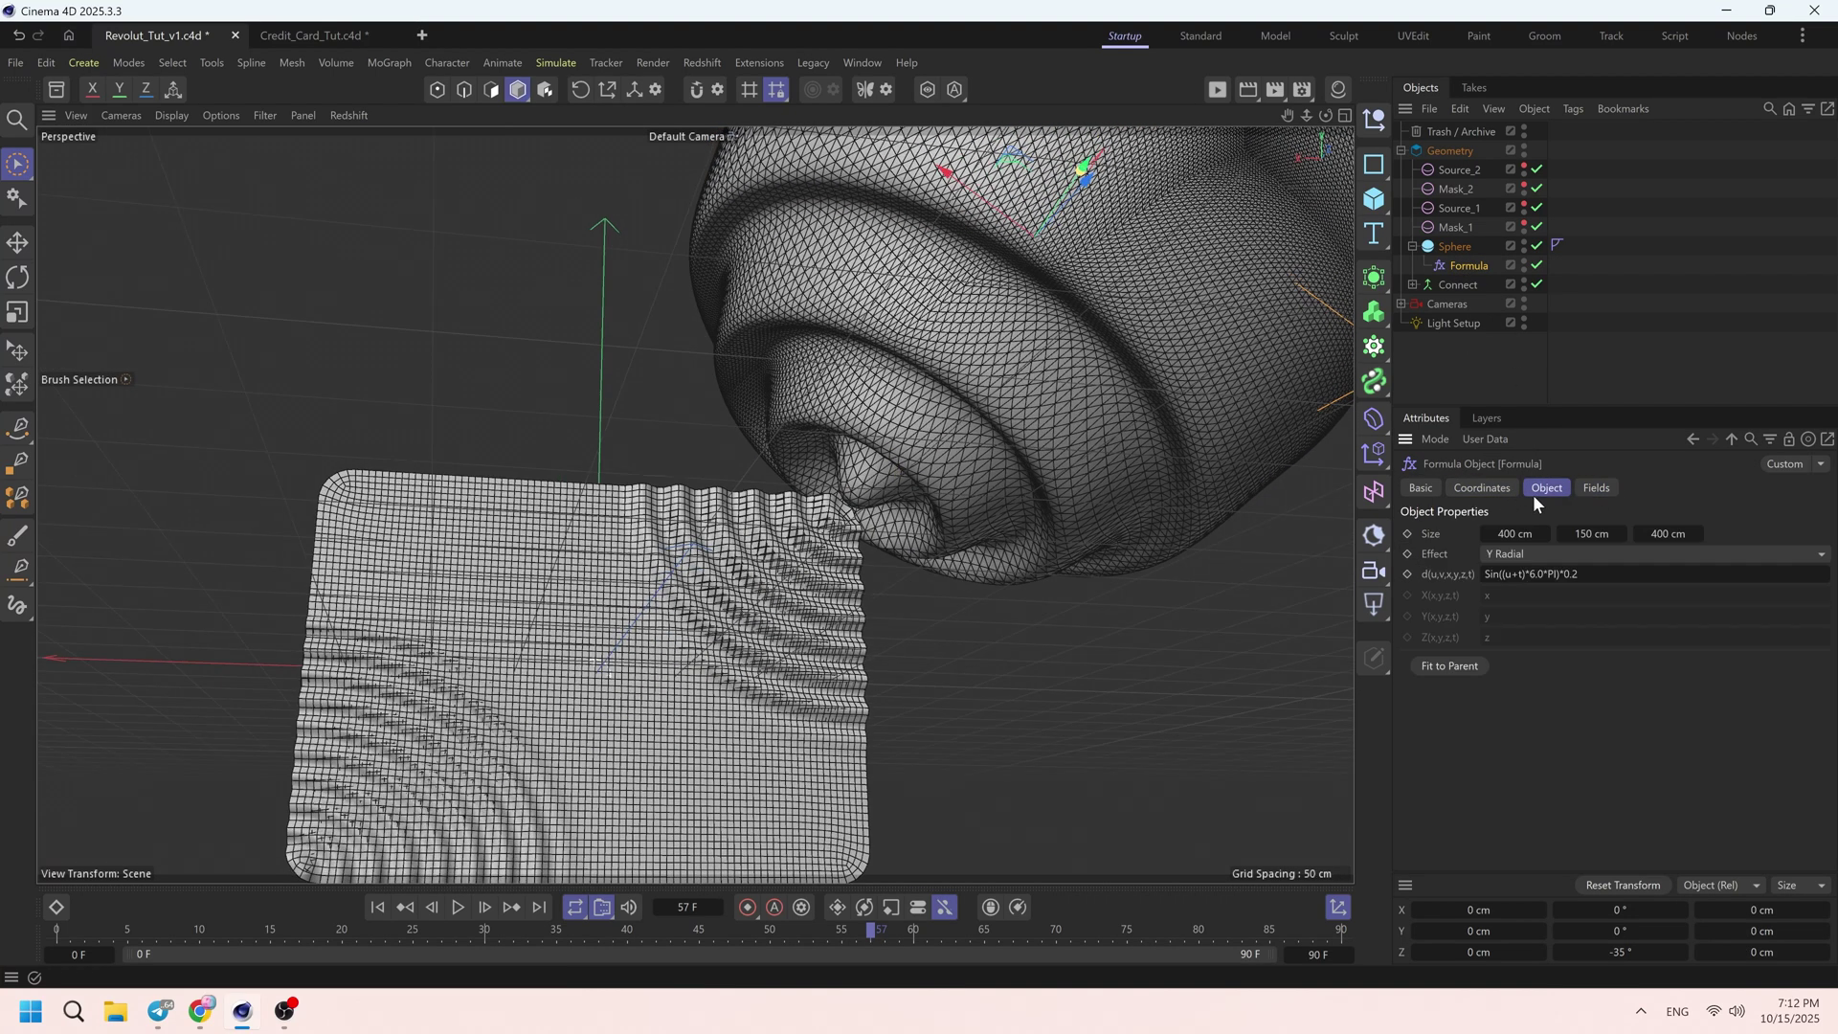
left_click_drag(1736, 601, 1719, 601)
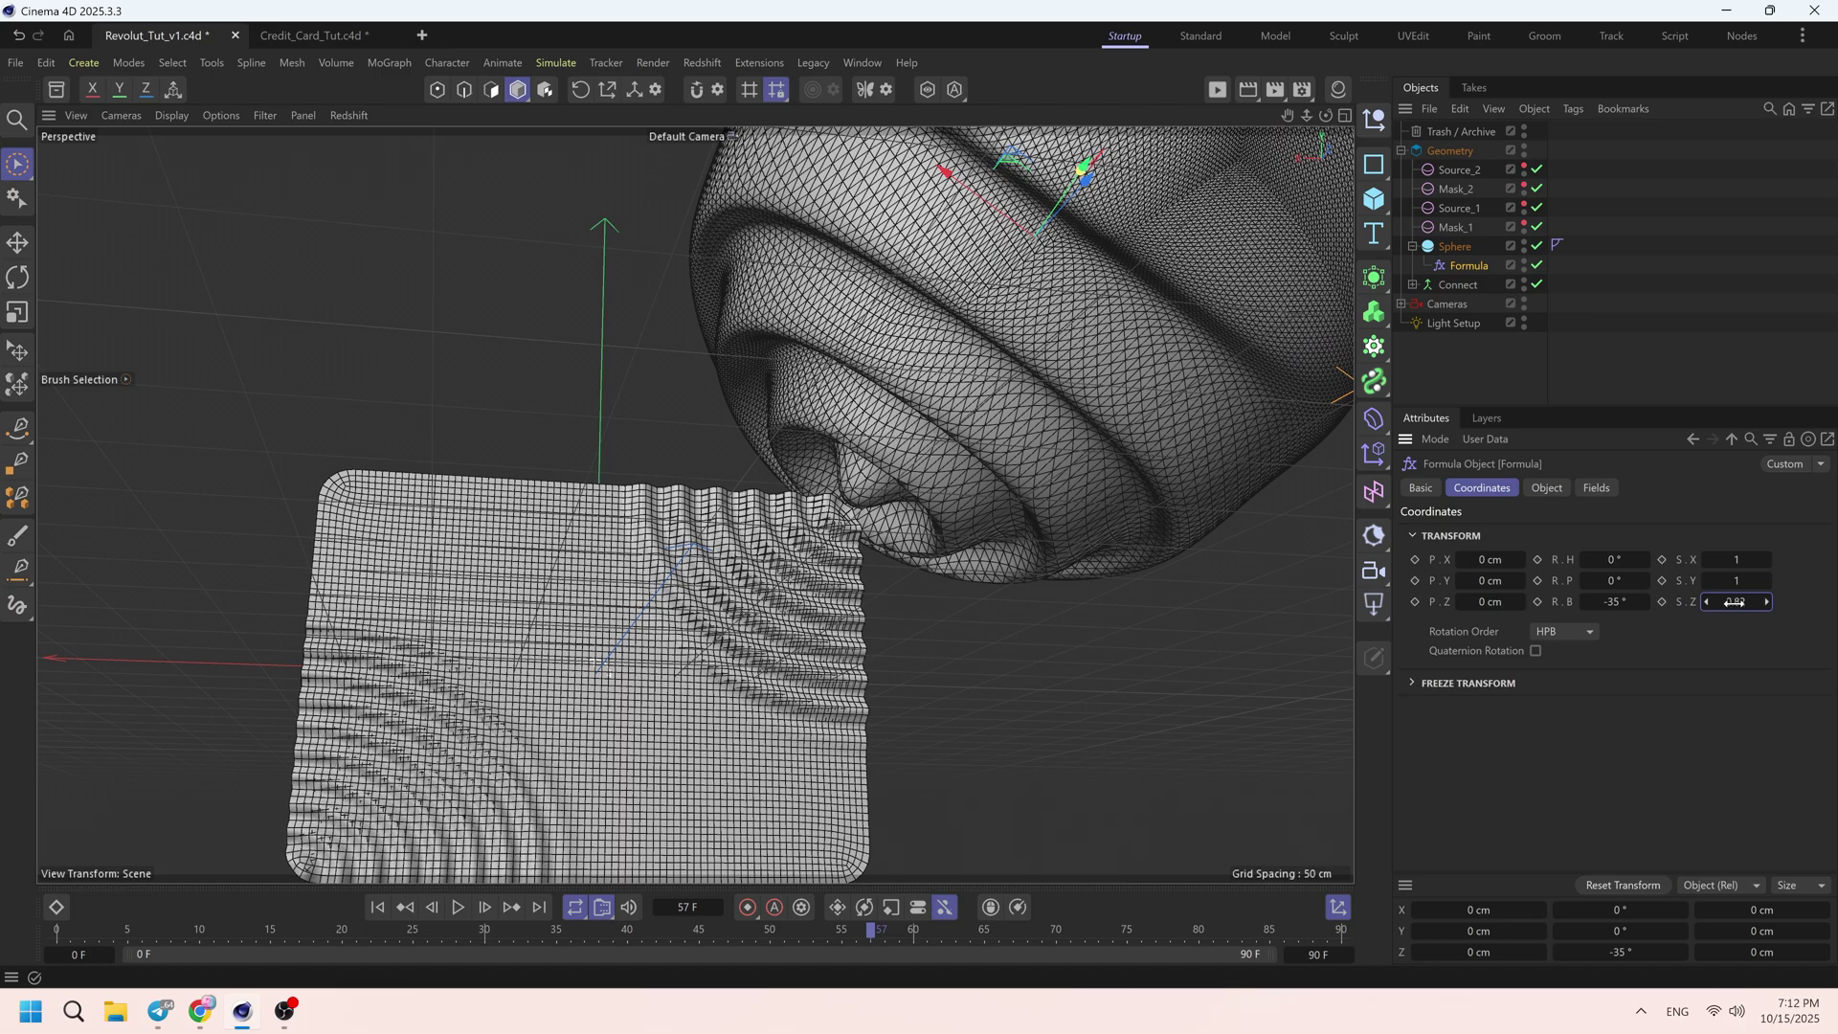
left_click(1453, 248)
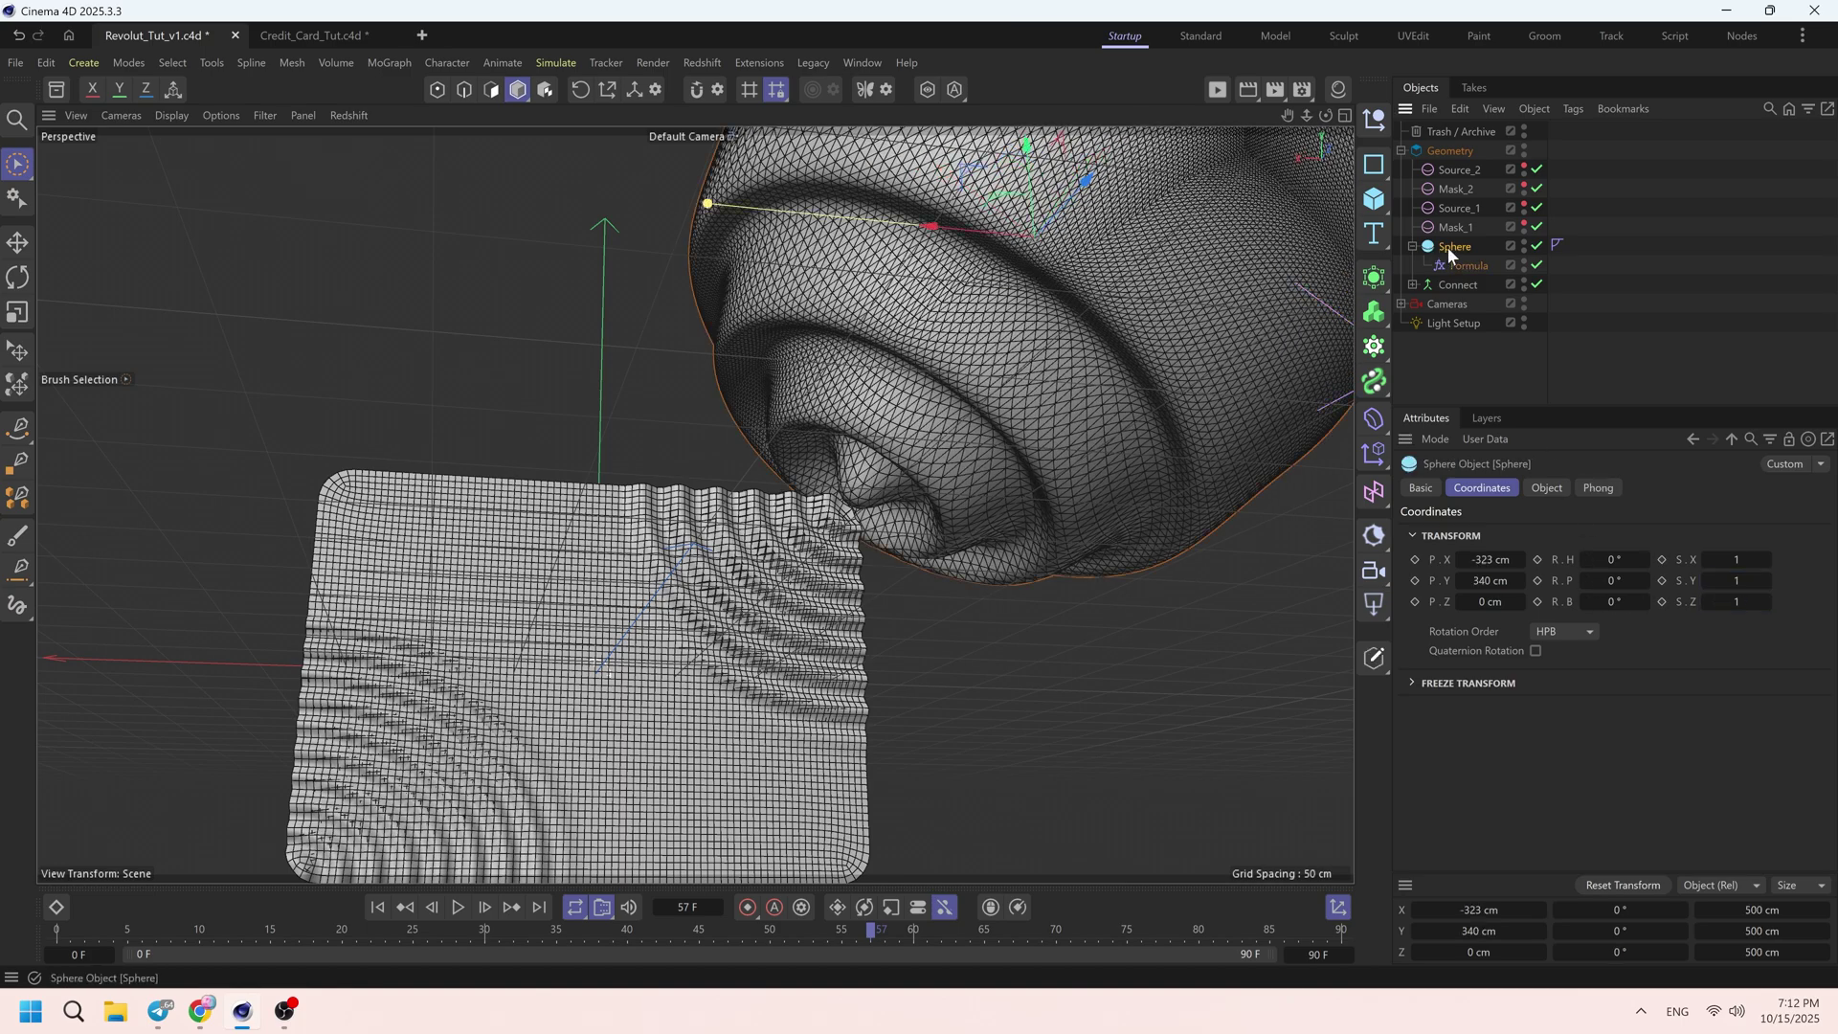
left_click_drag(1735, 581, 1718, 581)
key("ctrl+z")
left_click_drag(948, 235, 942, 305, "alt")
- Transfer the -35° bank from the Formula deformer to the sphere and set the sphere's Y scale to 0.75
left_click(1461, 268)
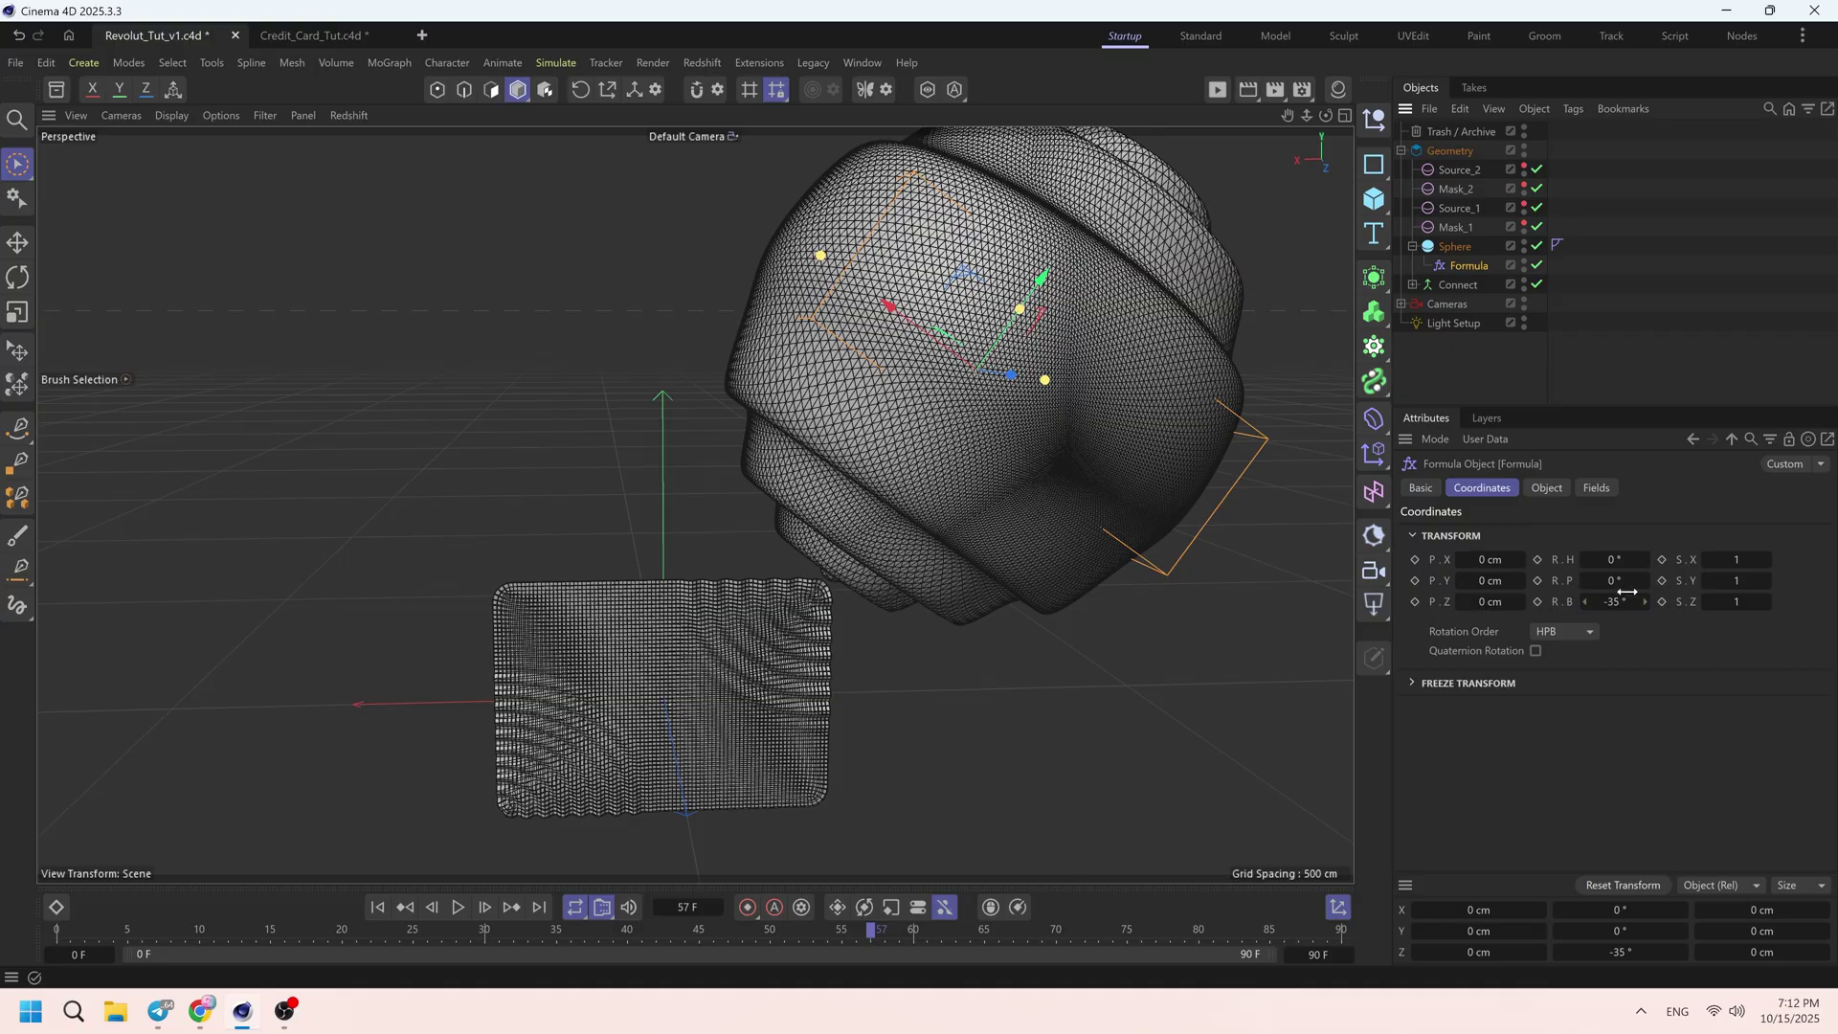
key("Return")
left_click(1455, 247)
mouse_move(1627, 607)
left_mouse_down()
mouse_move(1603, 606)
mouse_move(1619, 616)
left_mouse_up()
type("-35")
key("Return")
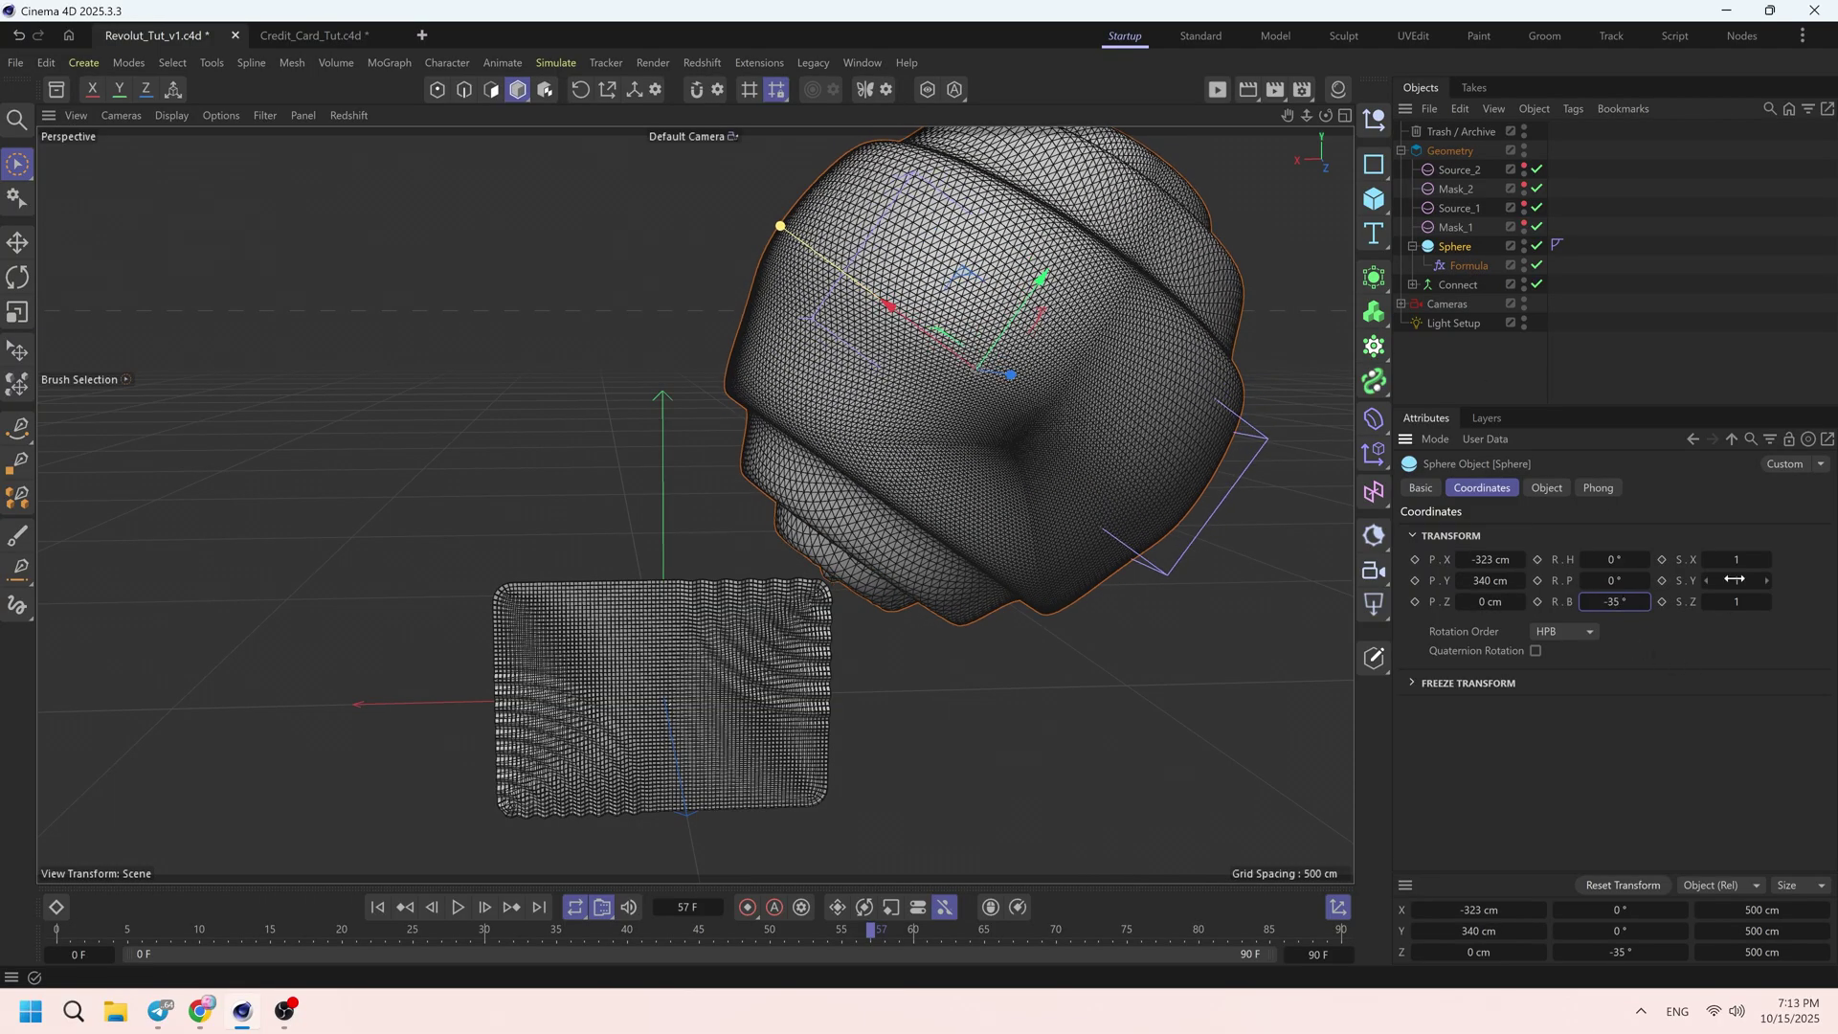
left_click_drag(1734, 580, 1724, 581)
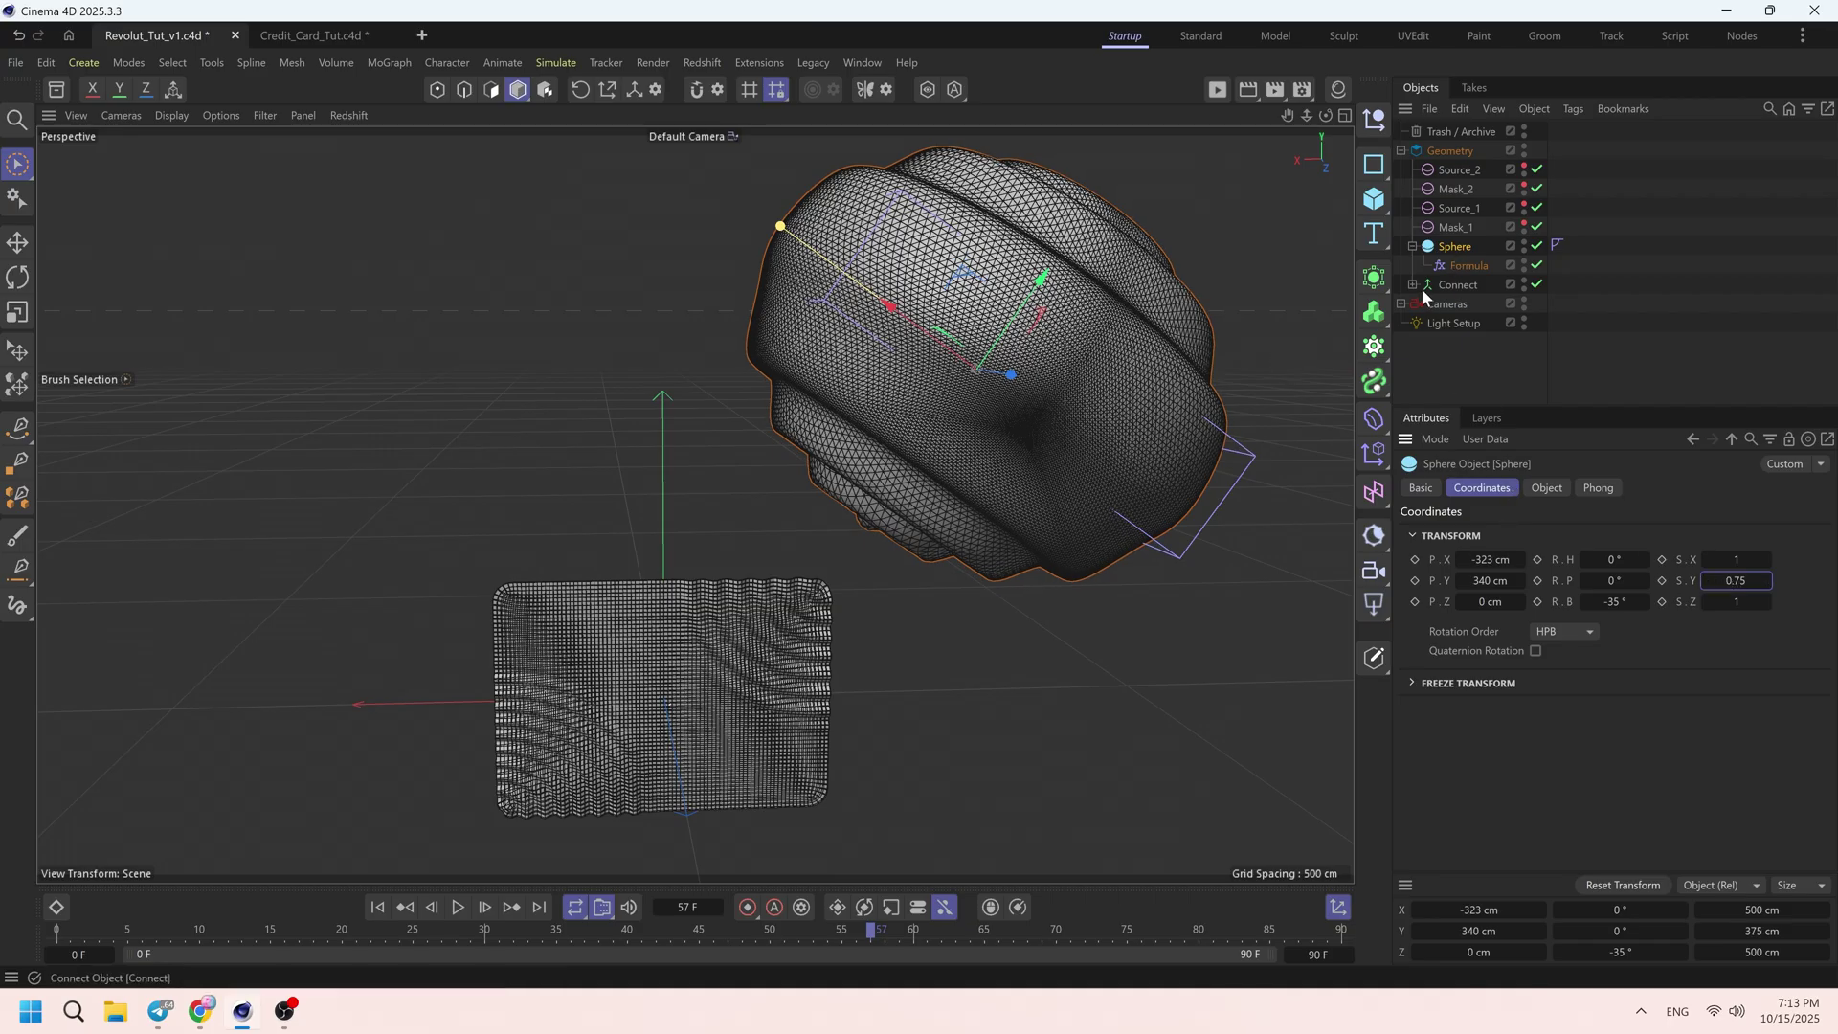
- Add a Spherical Field to the Formula deformer's falloff
left_click(1445, 267)
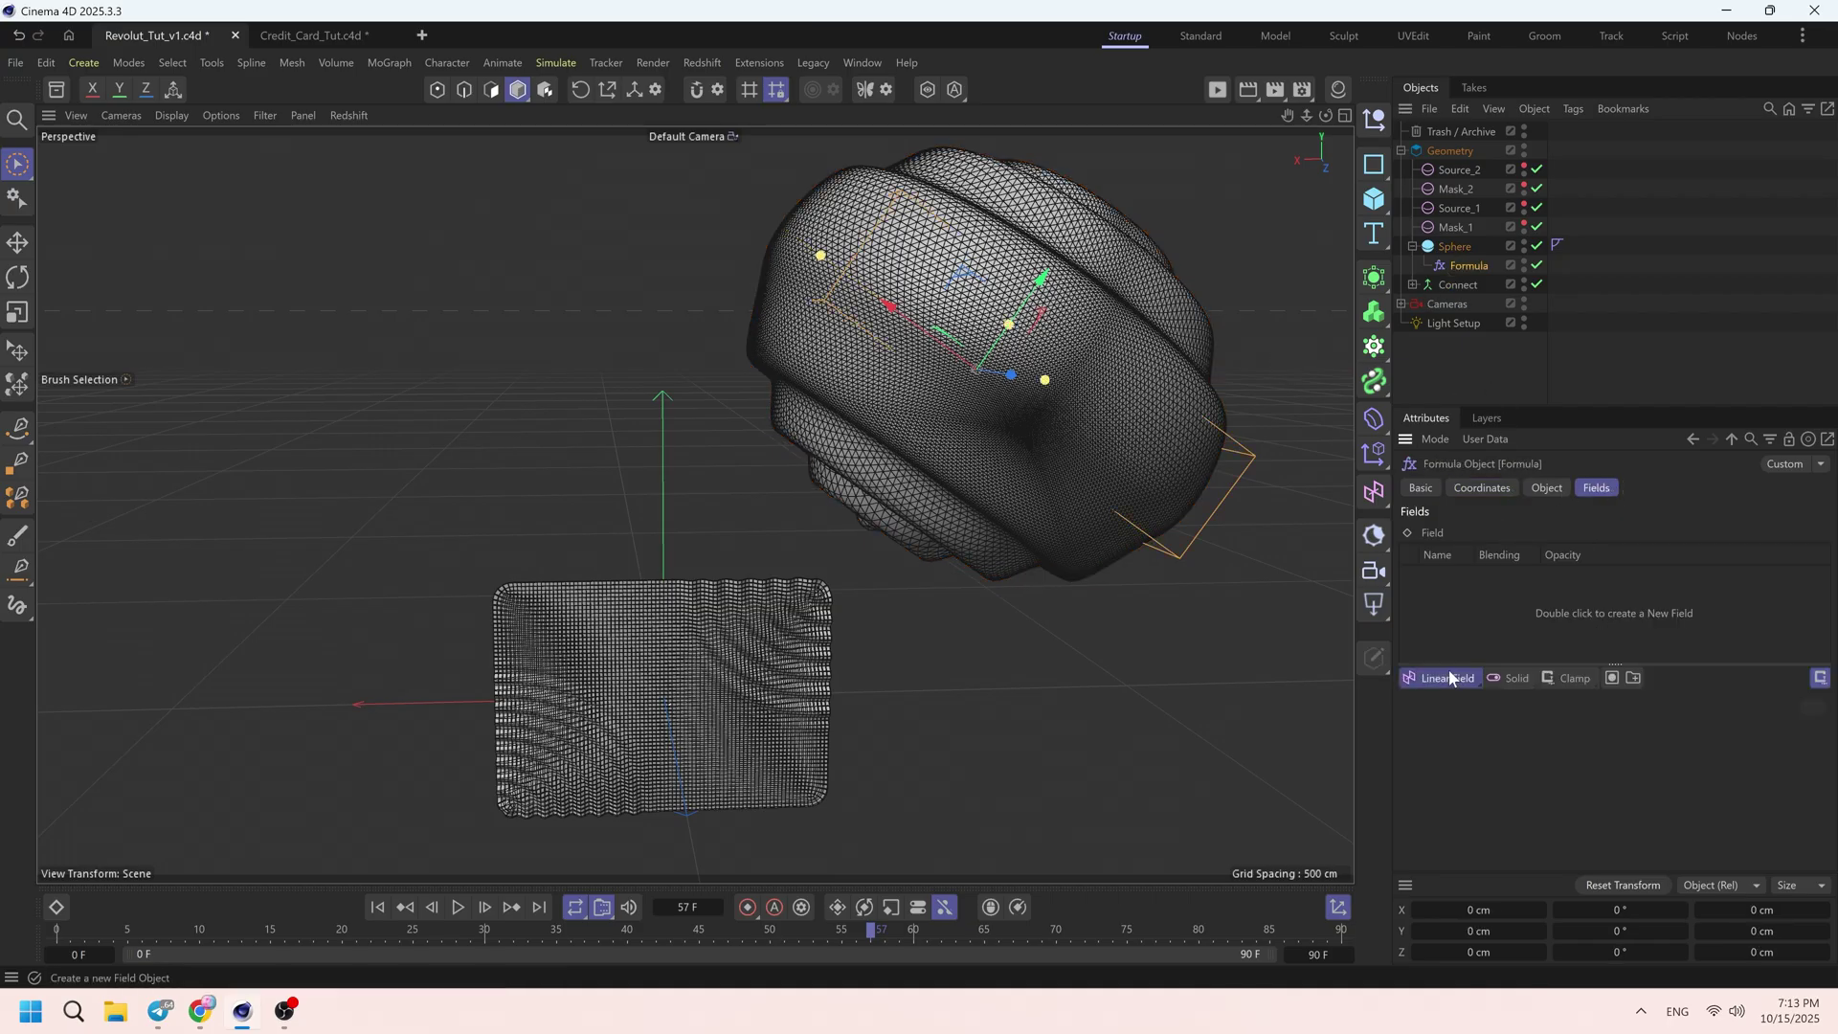
left_click(1450, 678)
left_click(1575, 737)
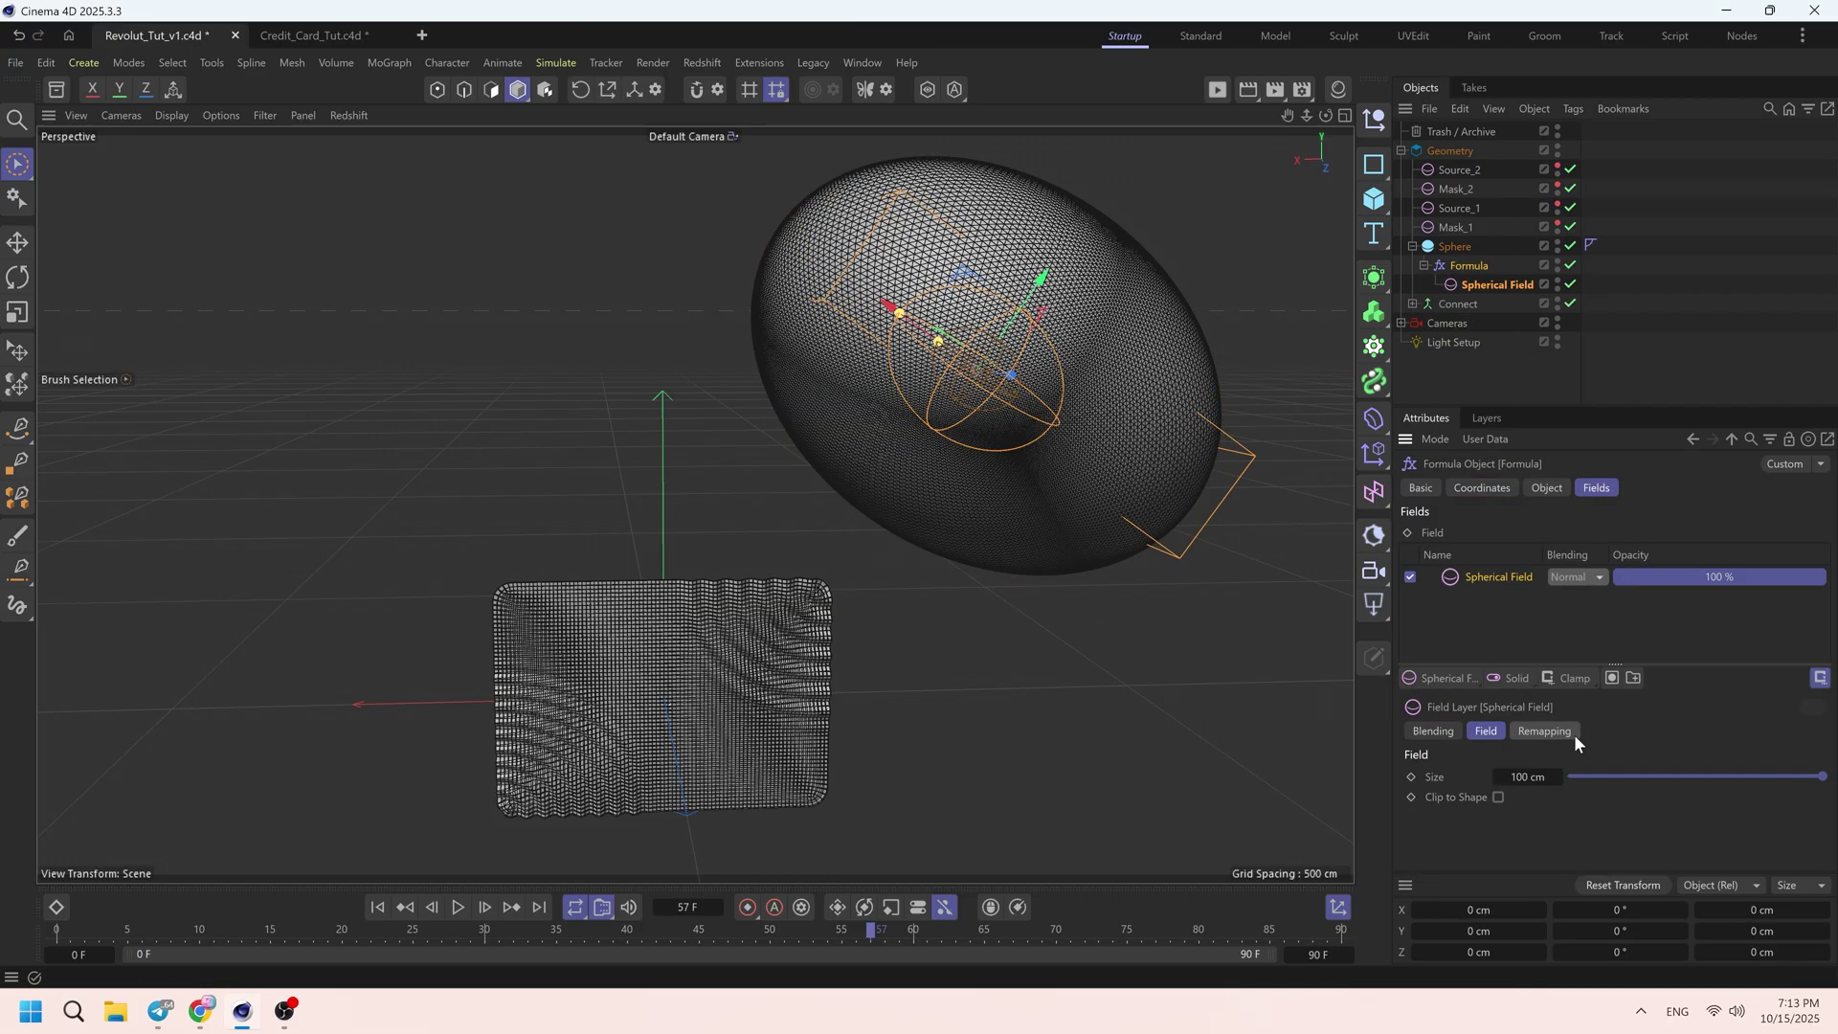
- Move the Spherical Field toward the card to about Y -86 cm and set its size to 275 cm
left_click_drag(1041, 279, 948, 416)
left_click_drag(1498, 777, 1622, 776)
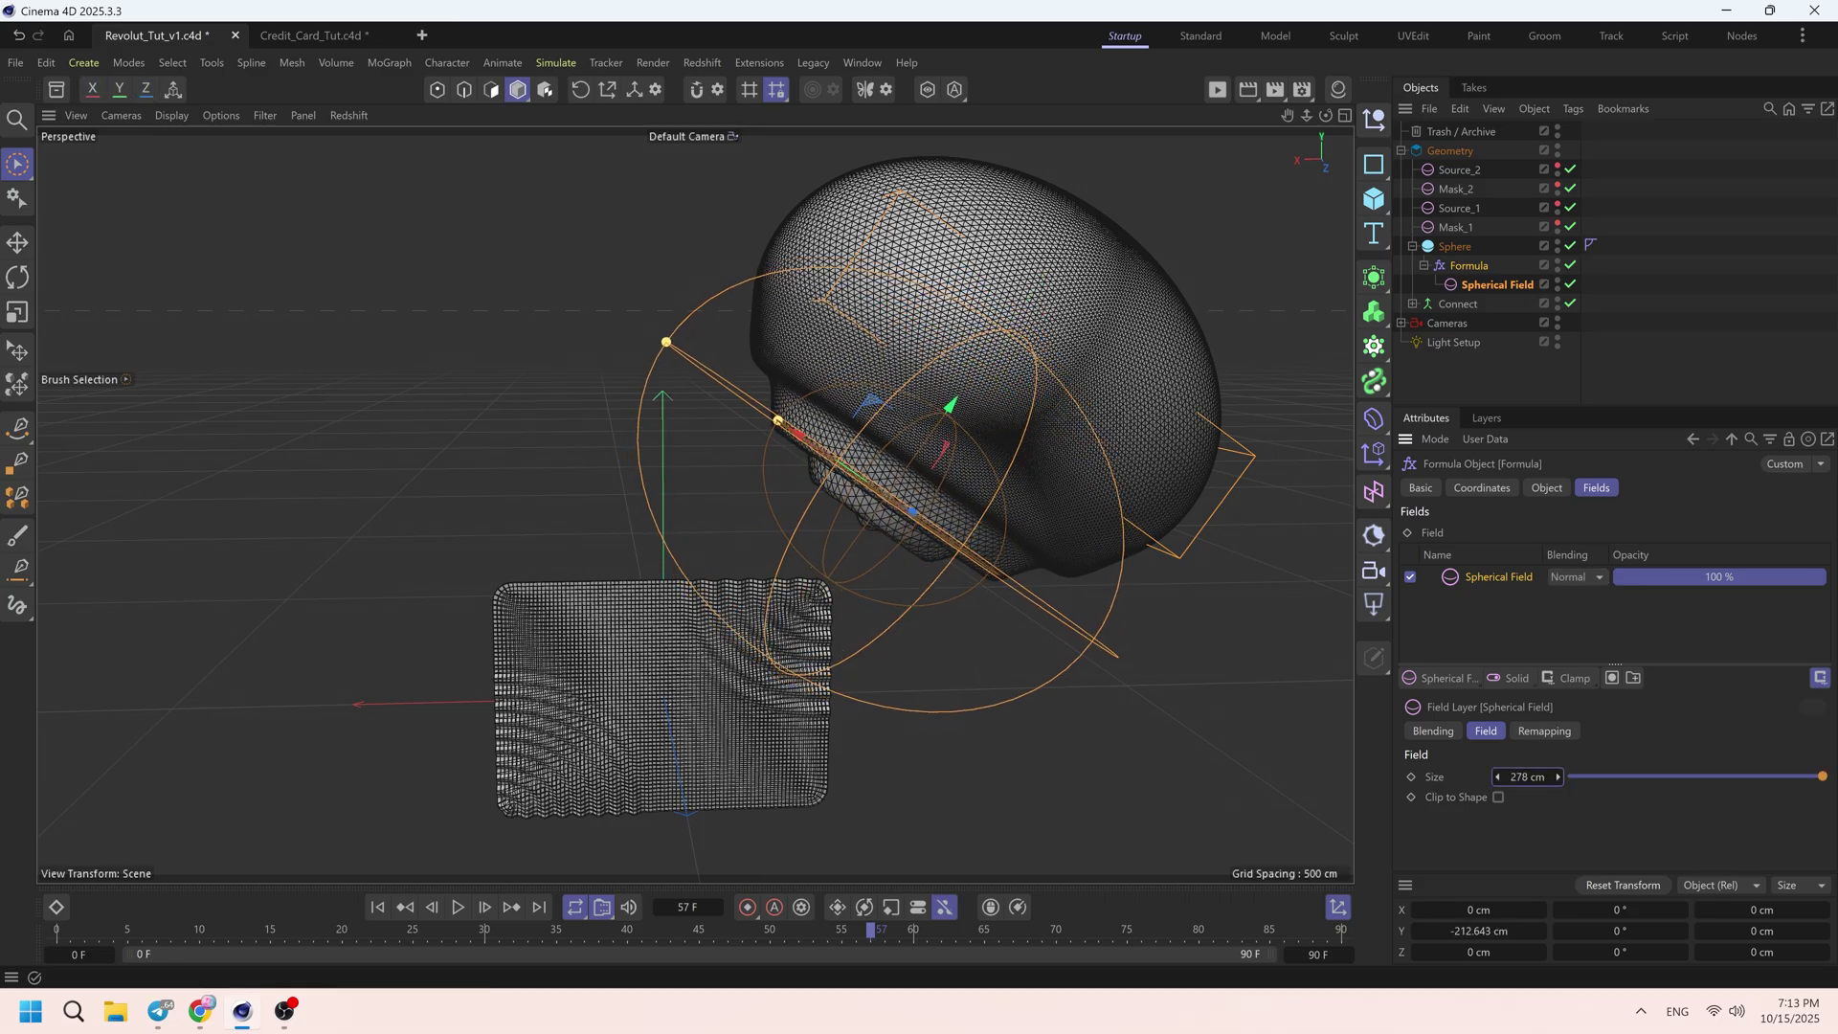
key("e")
left_click_drag(952, 414, 1046, 370)
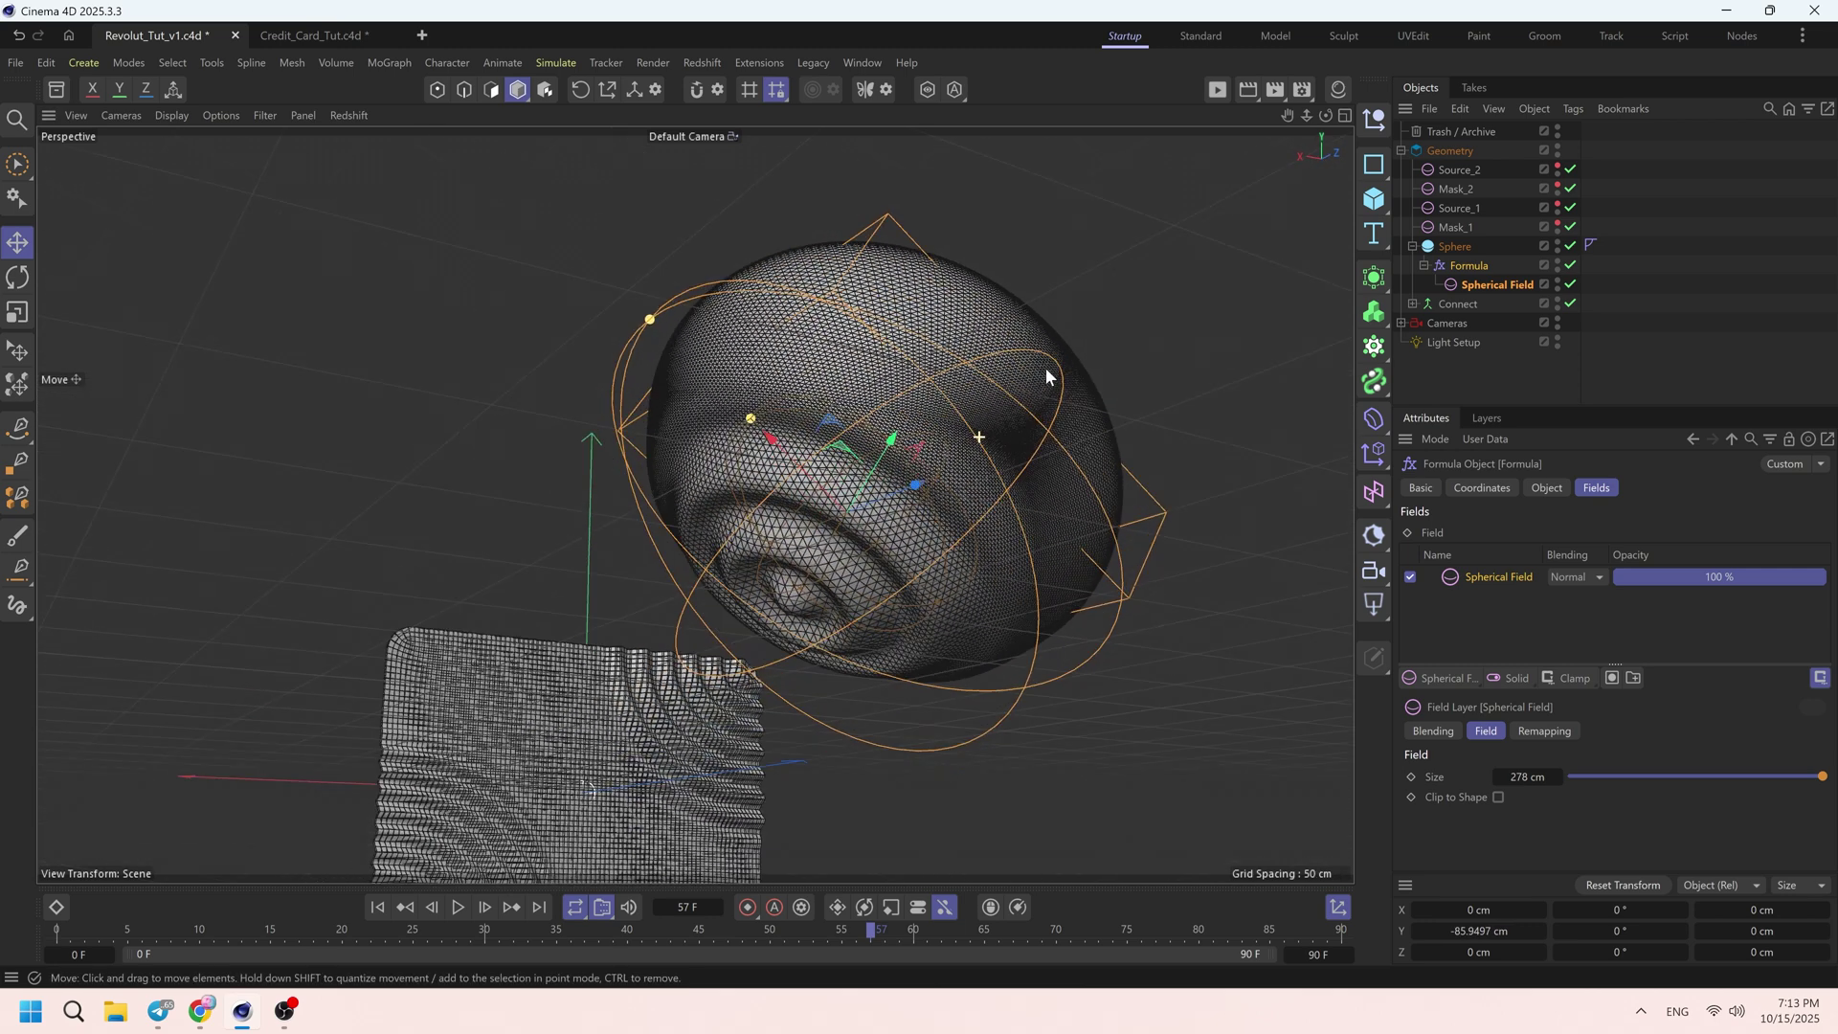
double_click(1530, 774)
type("275")
key("Return")
- Bring the sphere closer to the card's corner at X -285 cm and Y 285 cm
left_click(1455, 246)
left_click_drag(926, 469, 919, 508, "alt")
left_click(1497, 489)
left_click_drag(918, 506, 951, 457)
double_click(1487, 581)
type("285")
key("shift+Tab")
type("-285")
key("Return")
- Set the sphere's Z position to -50 cm and tilt it to about 8.7° heading, 12.2° pitch and -35.9° bank
scroll(812, 693, "up", 4)
left_click_drag(813, 693, 927, 376, "alt")
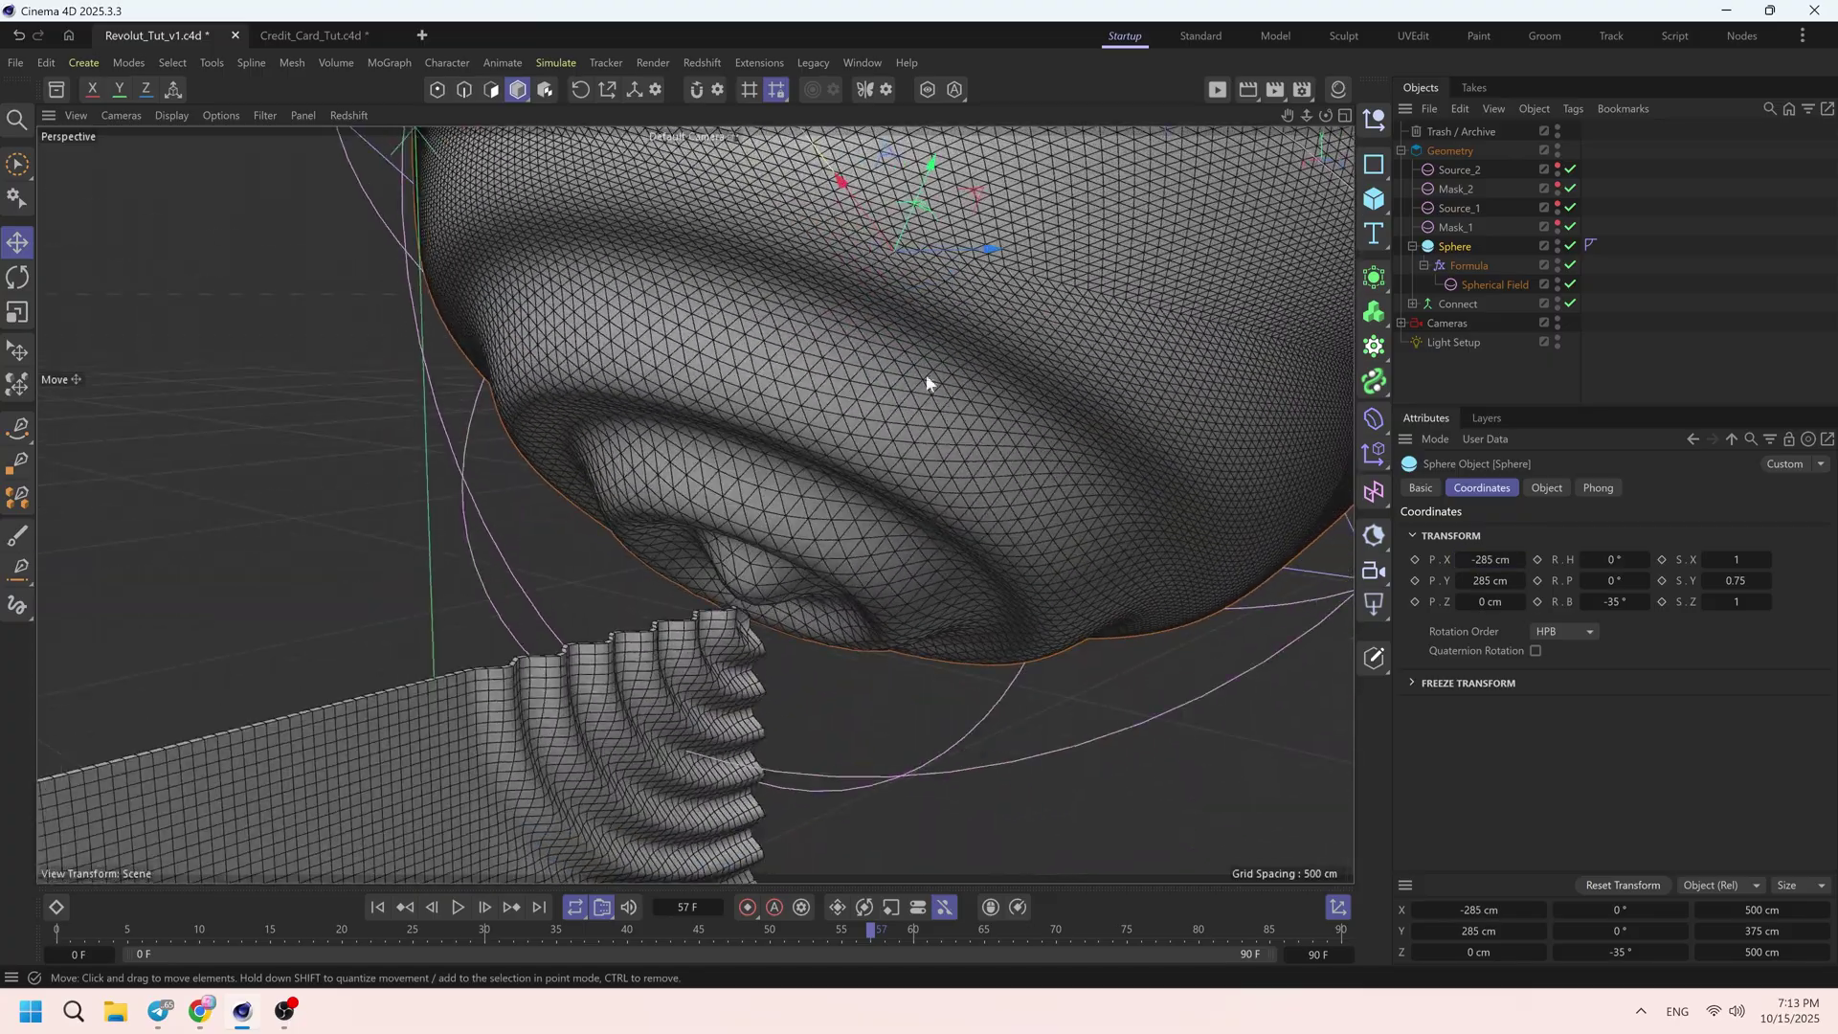
left_click_drag(989, 249, 717, 507)
double_click(1491, 603)
type("-50")
key("Return")
key("r")
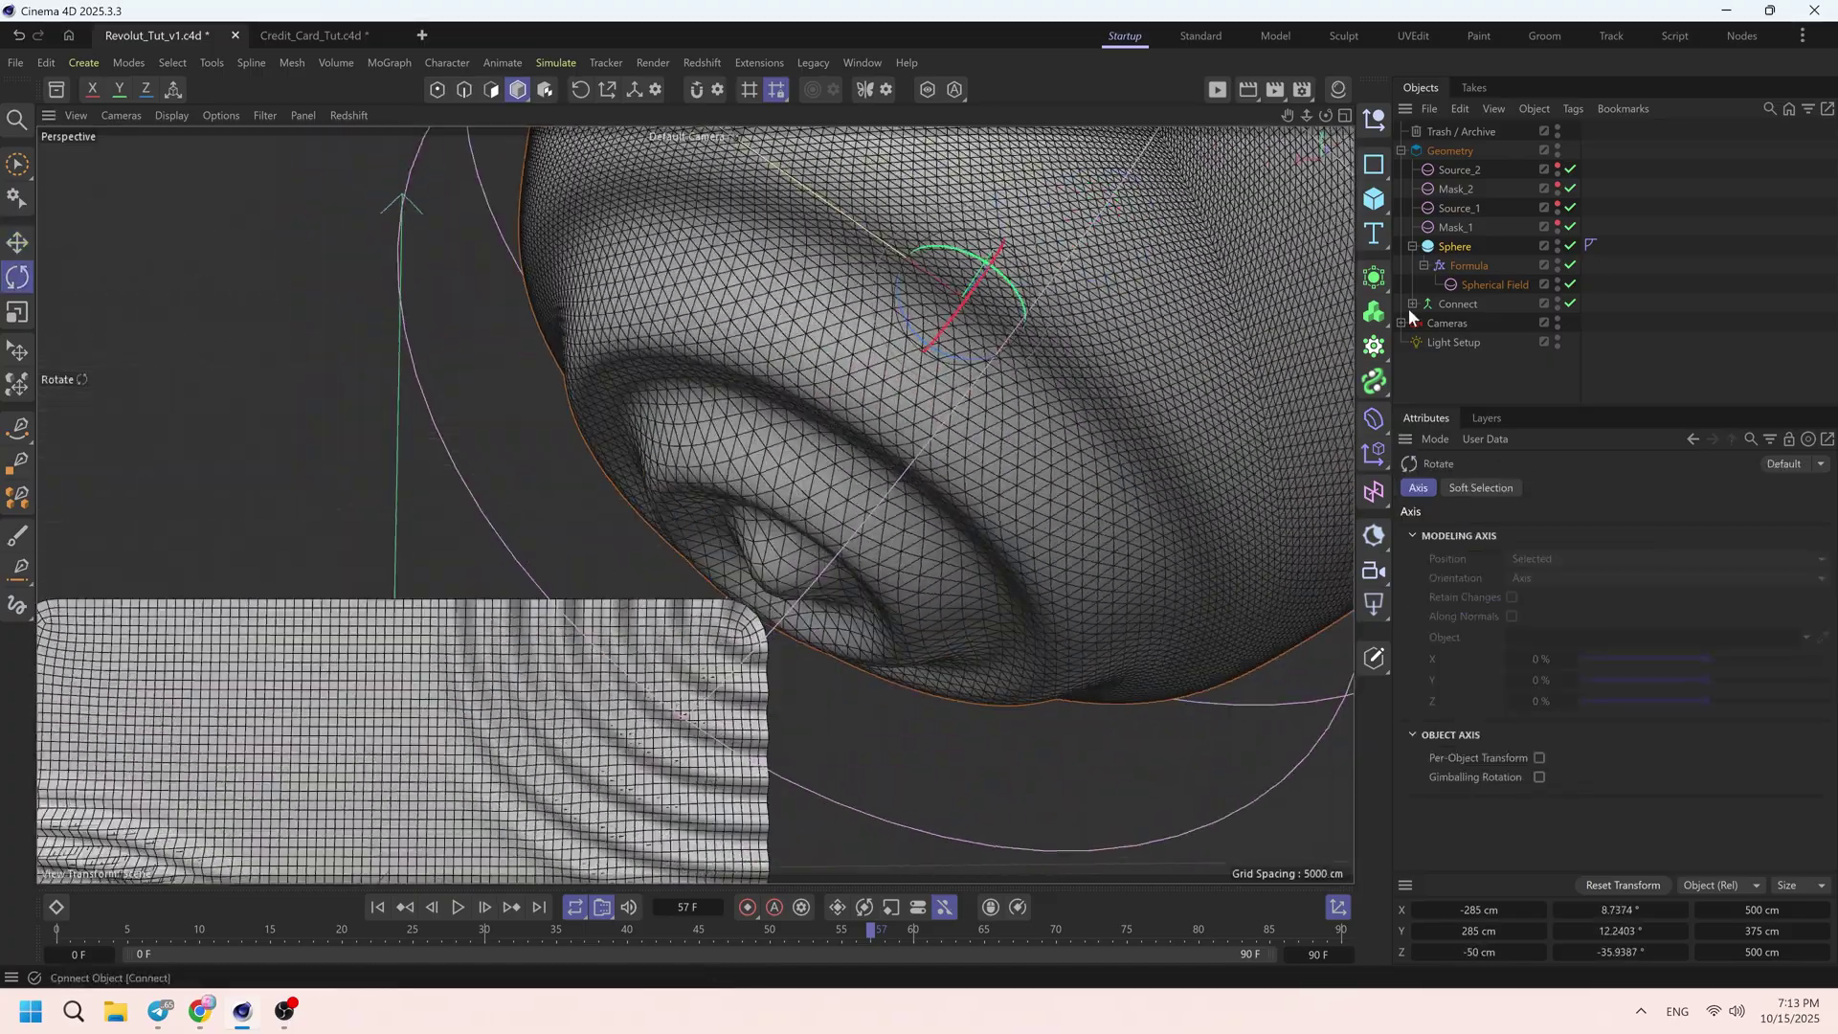
- Expand the Cameras group and look through Main_Camera
left_click(1402, 324)
scroll(1494, 359, "down", 2)
left_click(1570, 376)
- Adjust the WS_Camera rig's controls to frame the card head-on, entering 750 for the last one
left_click(1465, 300)
left_click(1620, 488)
right_click(1605, 555)
right_click(1605, 534)
left_click_drag(1605, 576, 1605, 576)
double_click(1575, 576)
type("750")
key("Return")
- Slow the Formula deformer's waves by dividing t by 10 in its expression and play the animation from the start
left_click(1470, 224)
left_click(1551, 486)
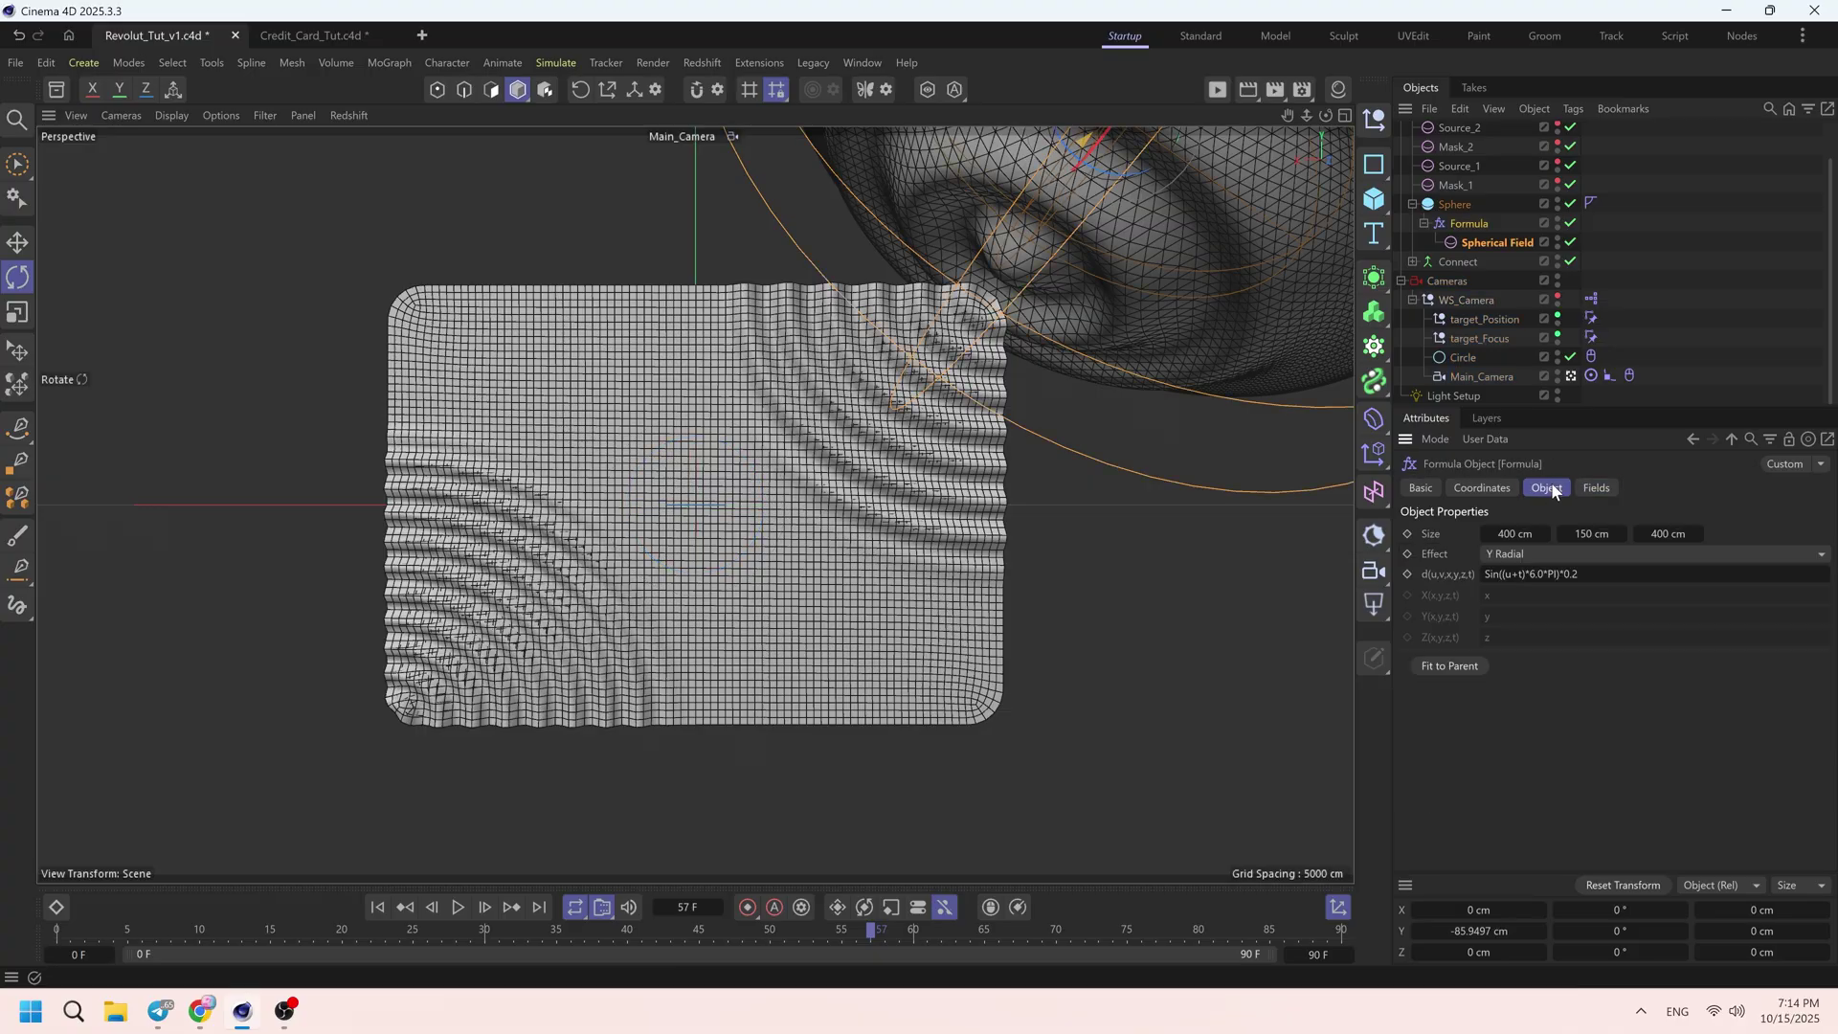
left_click(1522, 574)
type("/10")
key("Return")
left_click(58, 930)
left_click(460, 908)
left_click(460, 908)
- Negate u in the Formula deformer's expression to reverse the wave direction and extend the timeline to 120 frames
left_click(1643, 577)
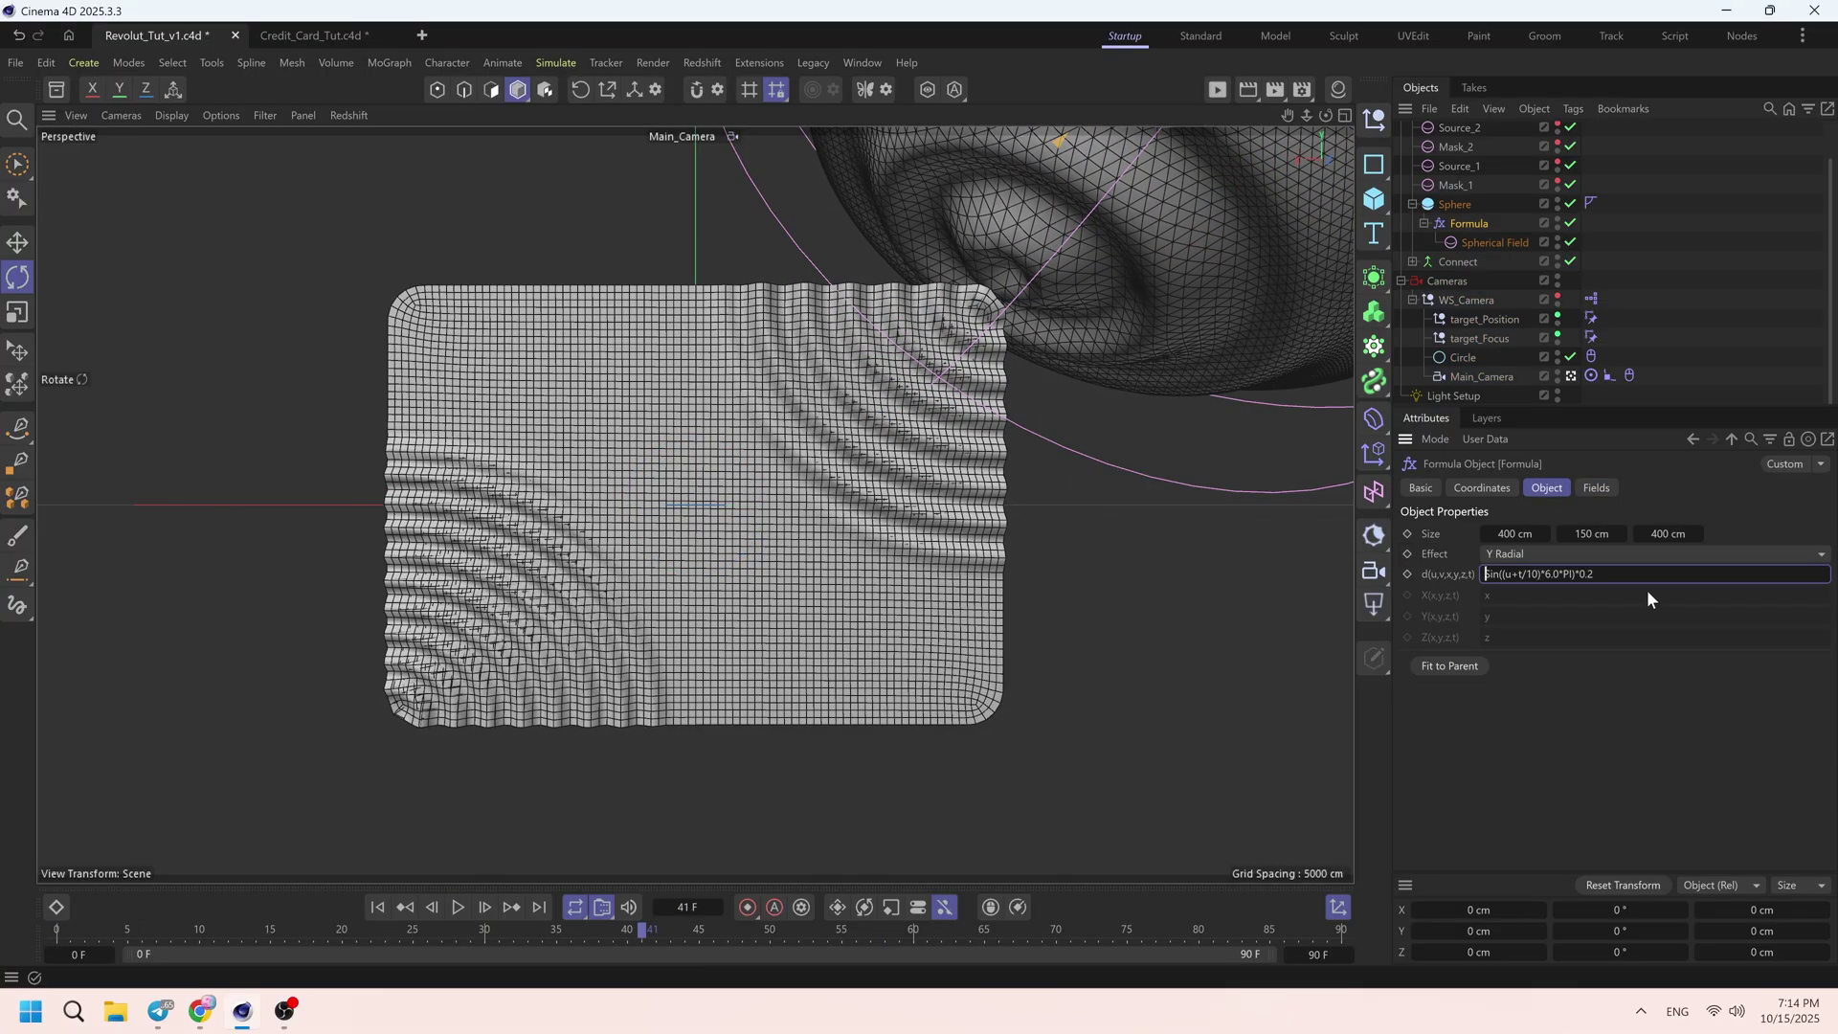
type("-")
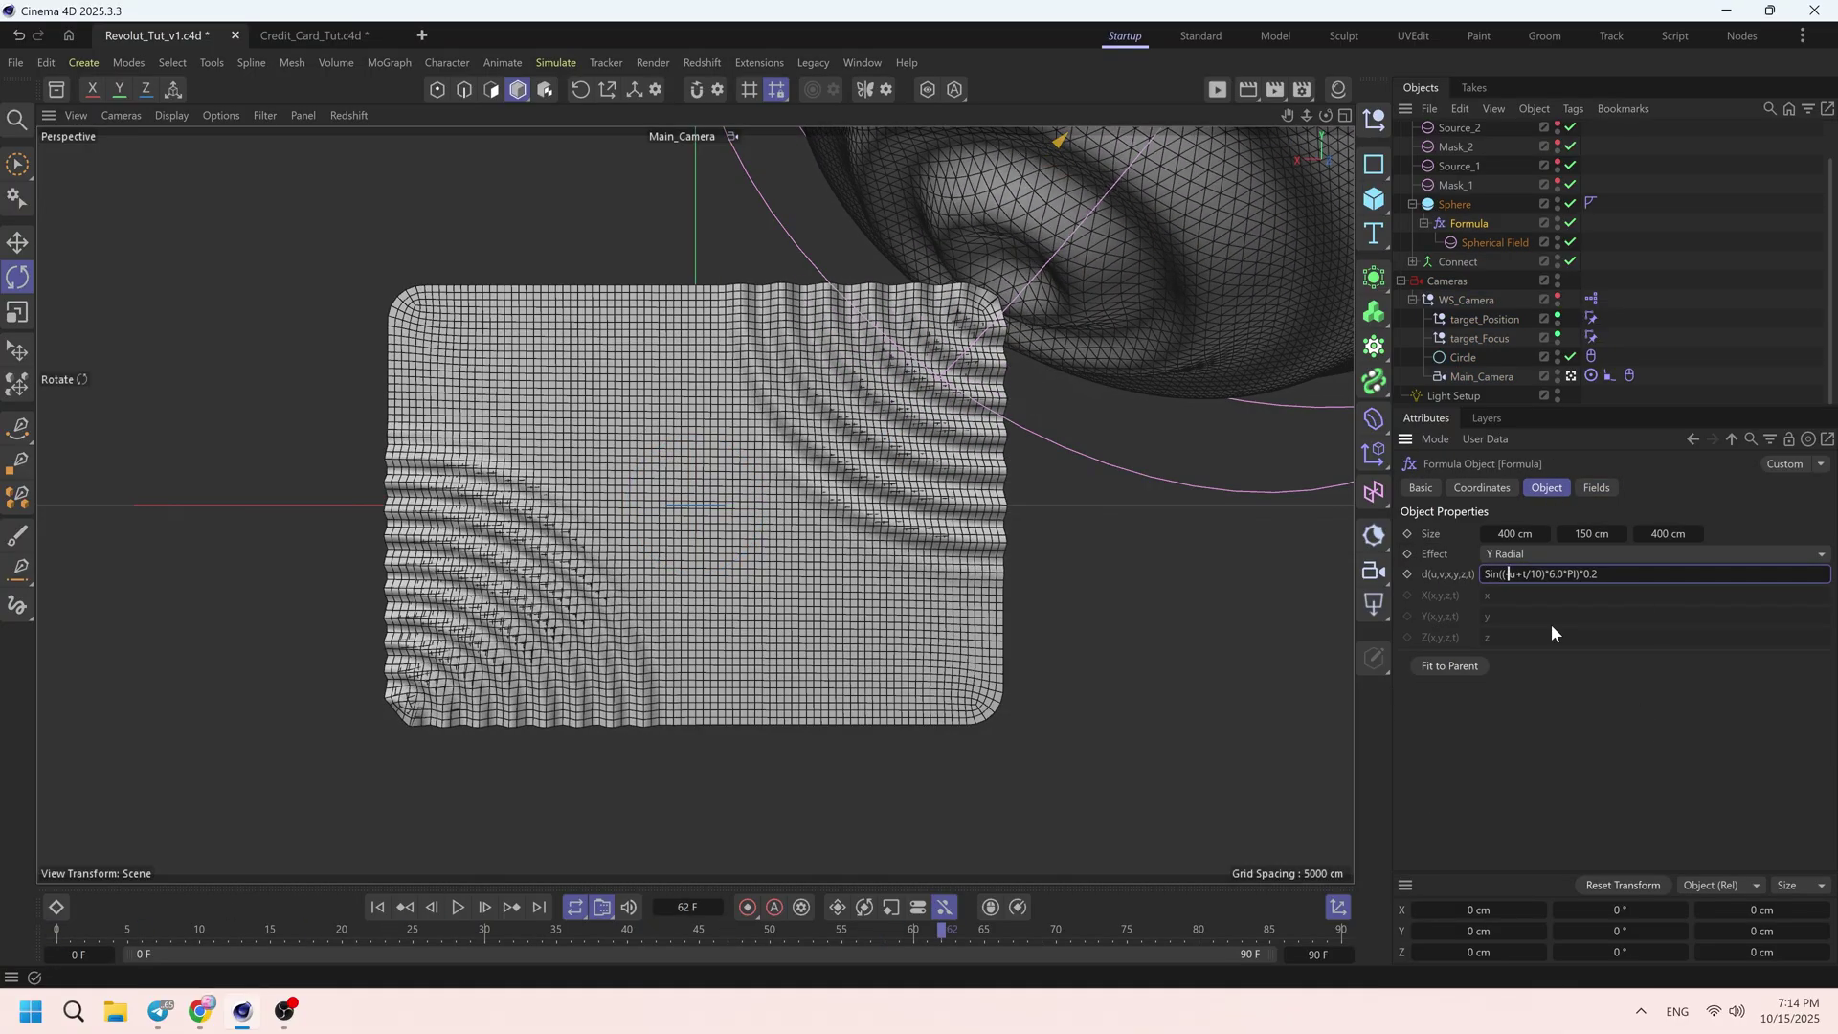
key("Return")
type("120")
key("Return")
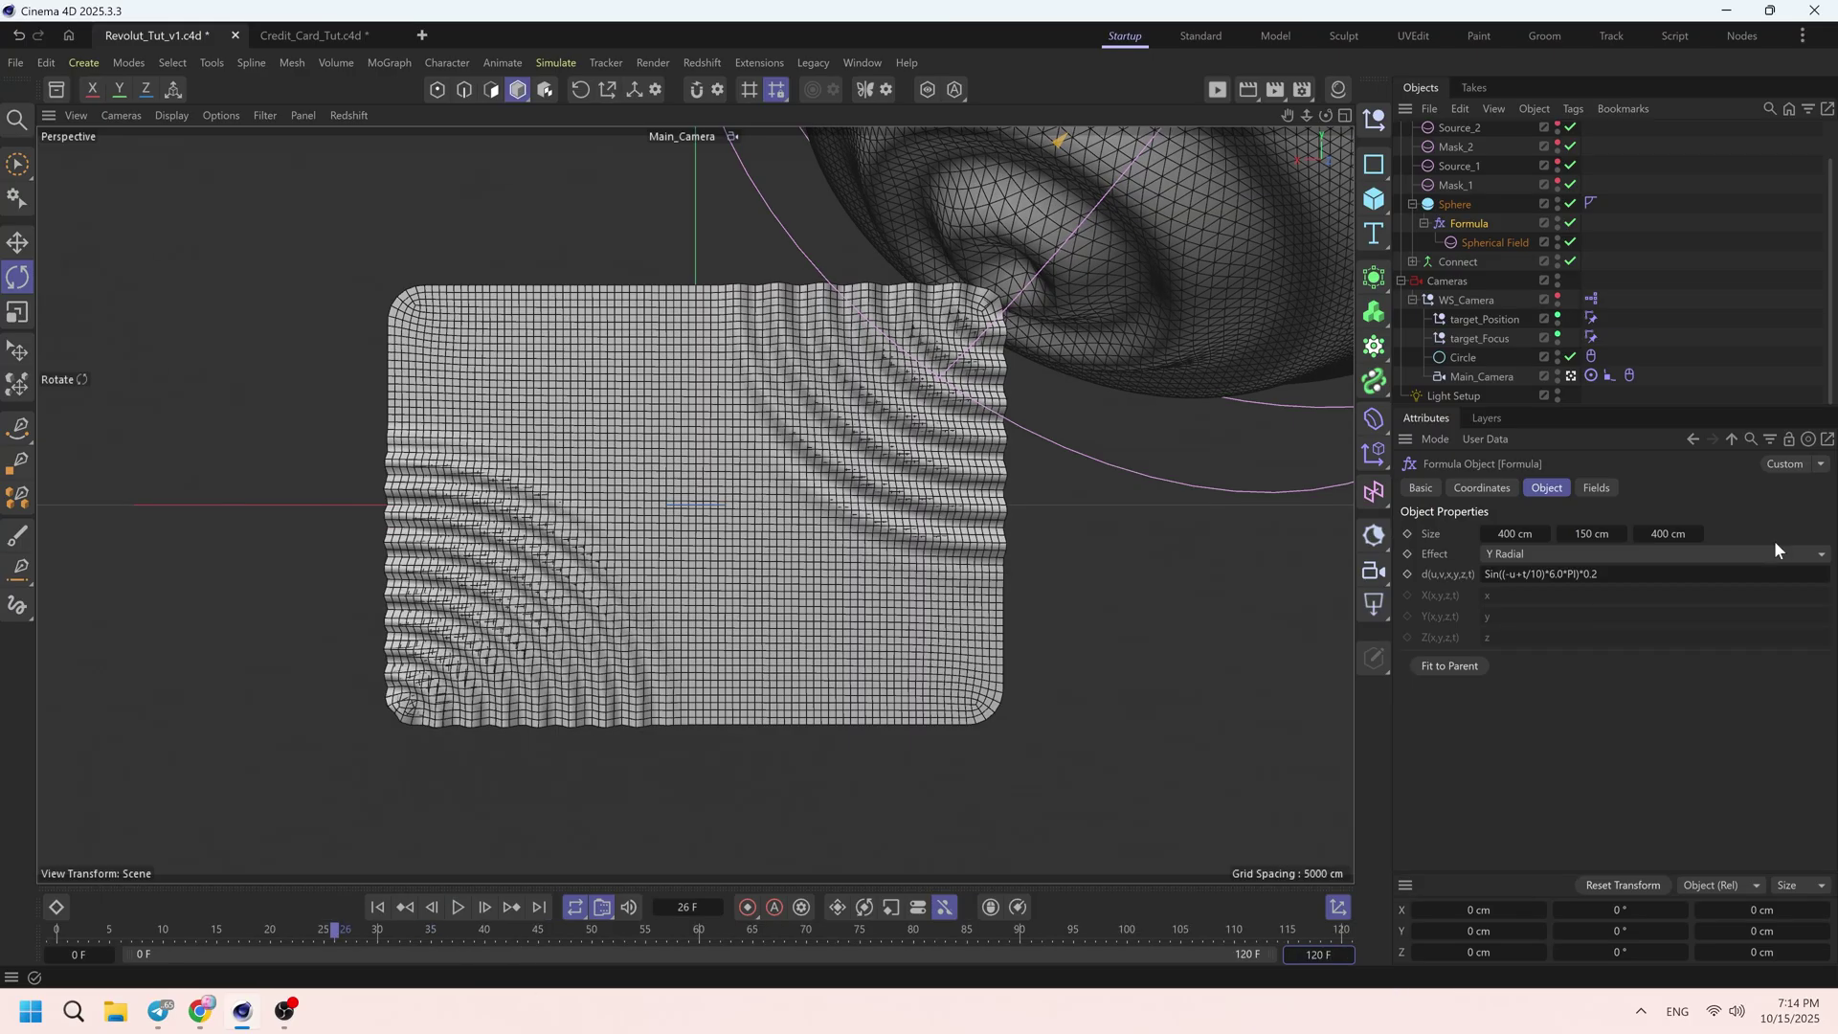
- Change the Formula deformer's expression to Sin((-u+t/10)*8.0*PI)*0.3 and set its Y size to 120 cm
left_click(1633, 575)
key("BackSpace")
type("3")
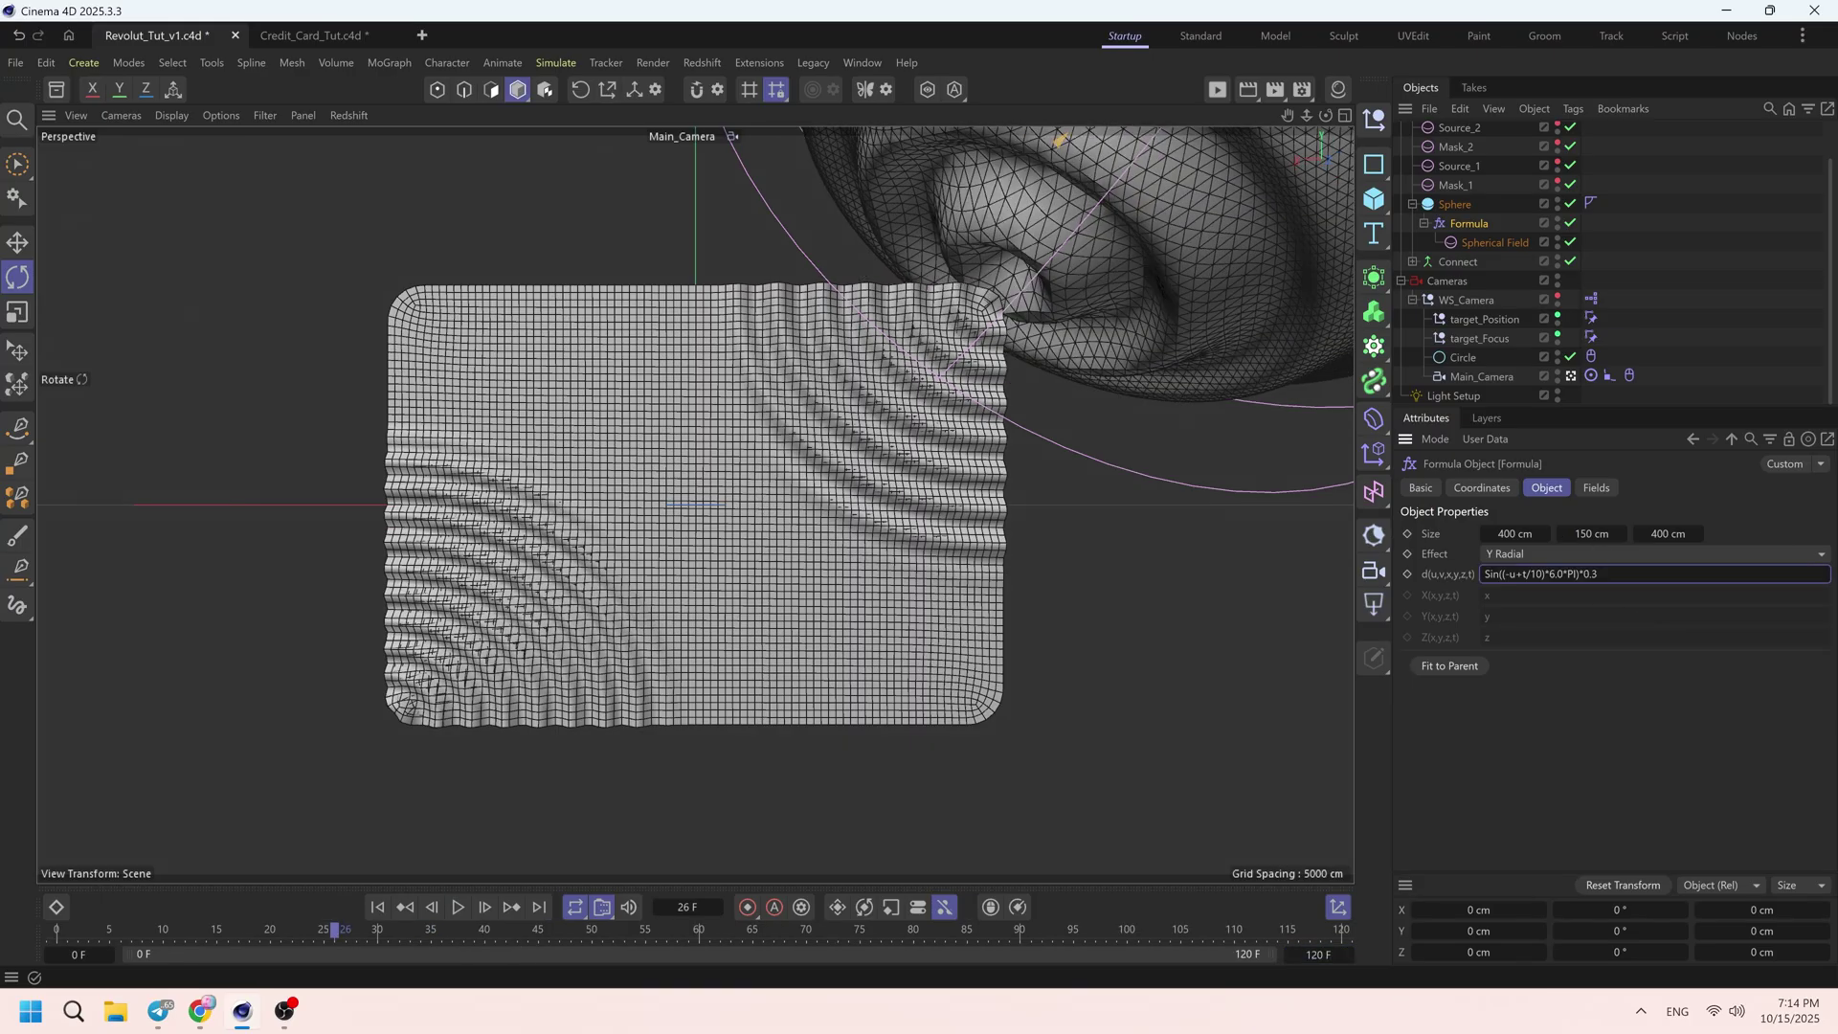
key("Return")
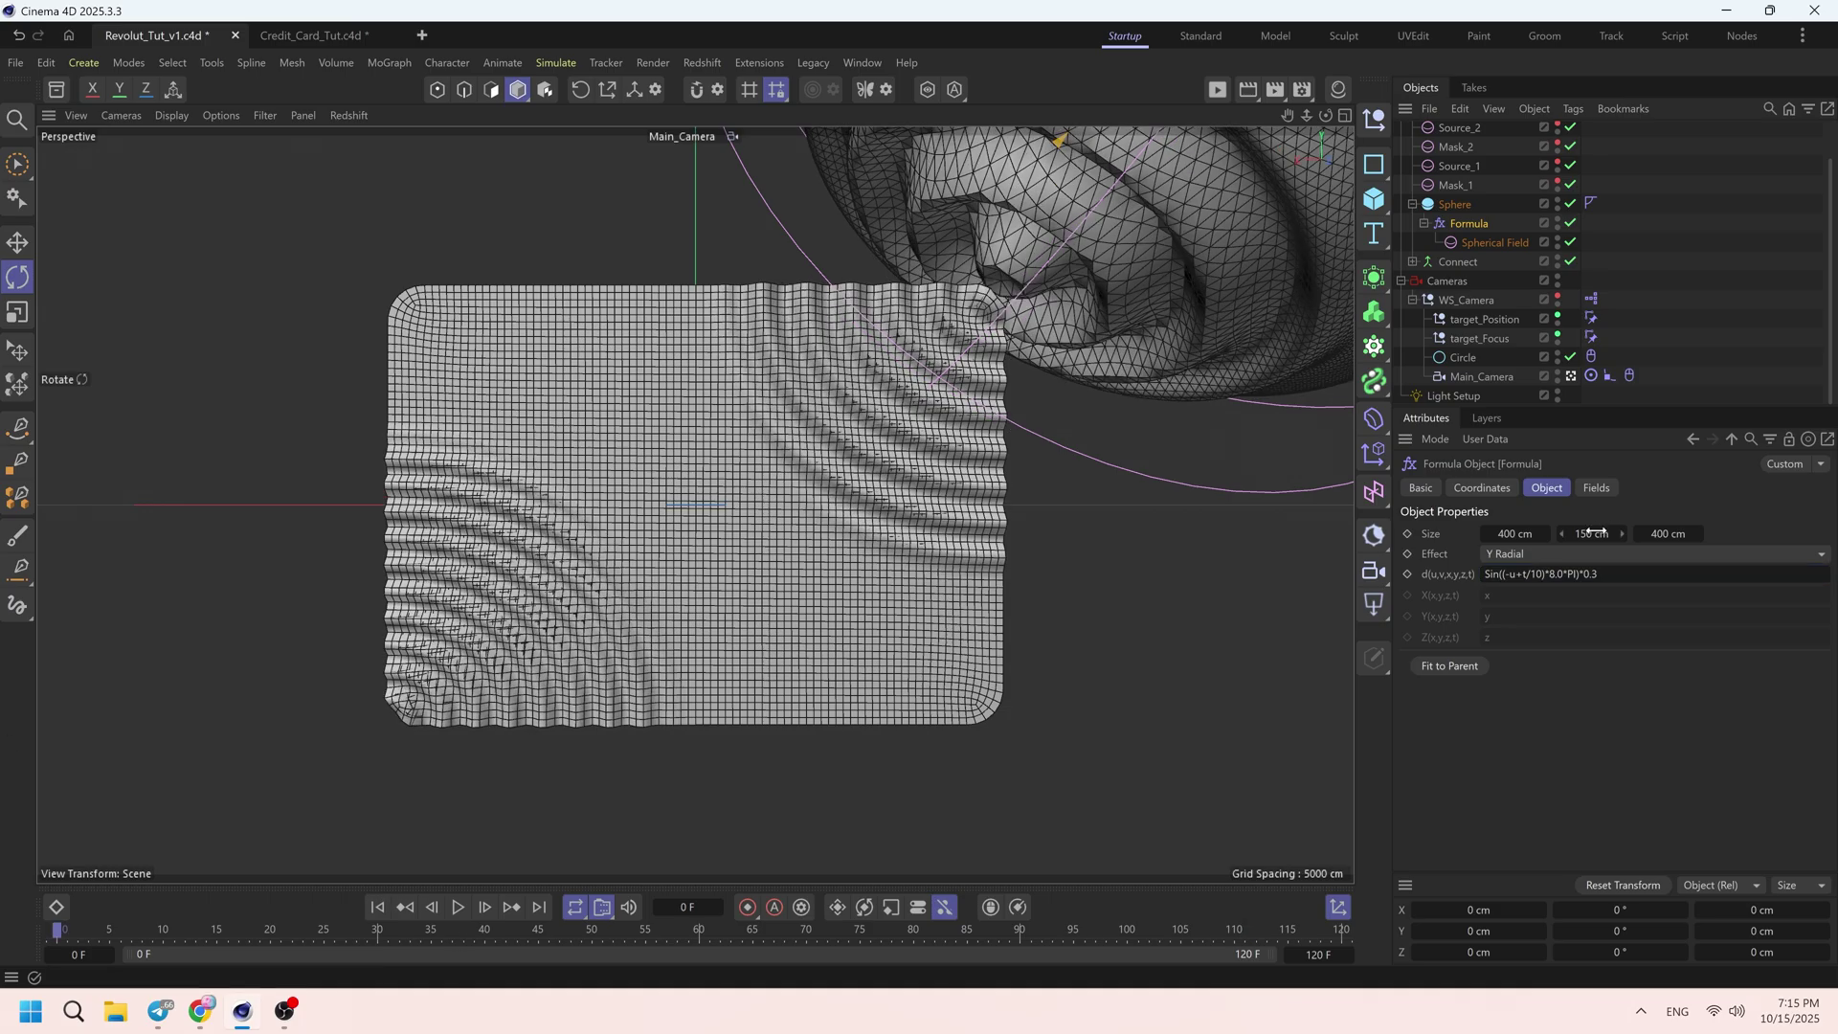
double_click(1592, 533)
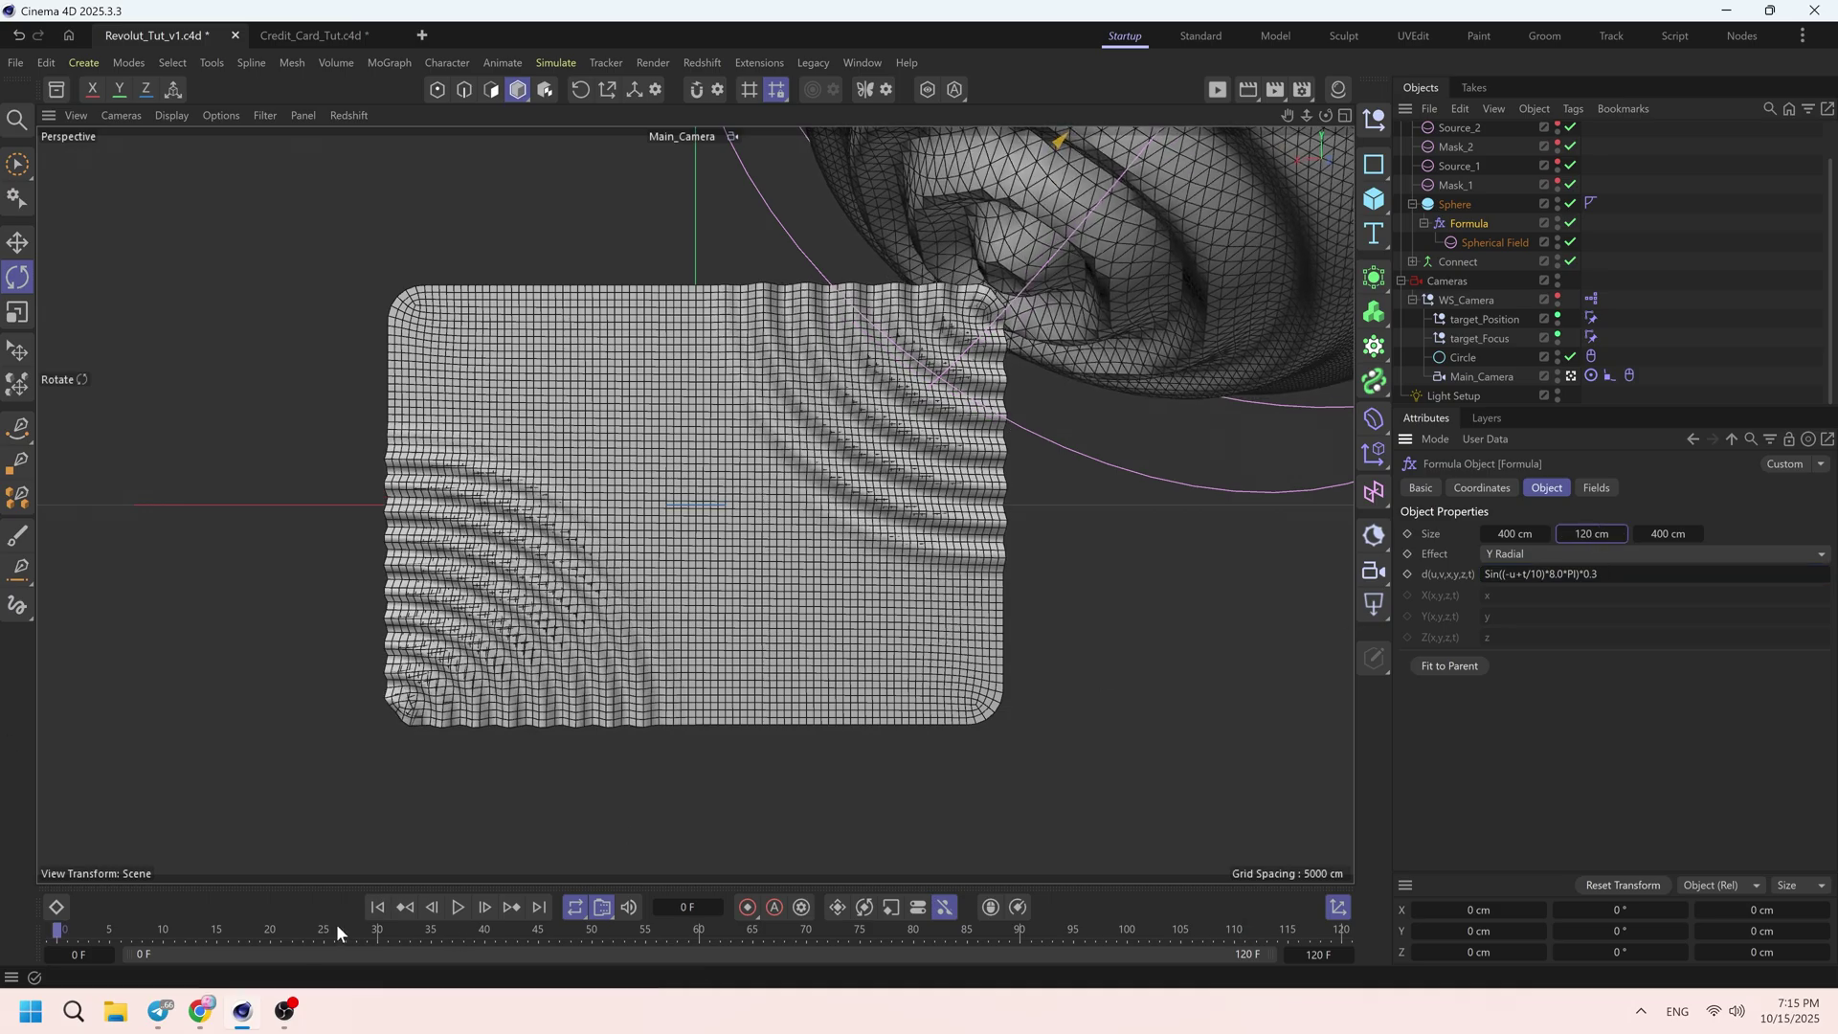
- Play the animation to review the sphere's reduced Formula waves
key("Return")
left_click(458, 906)
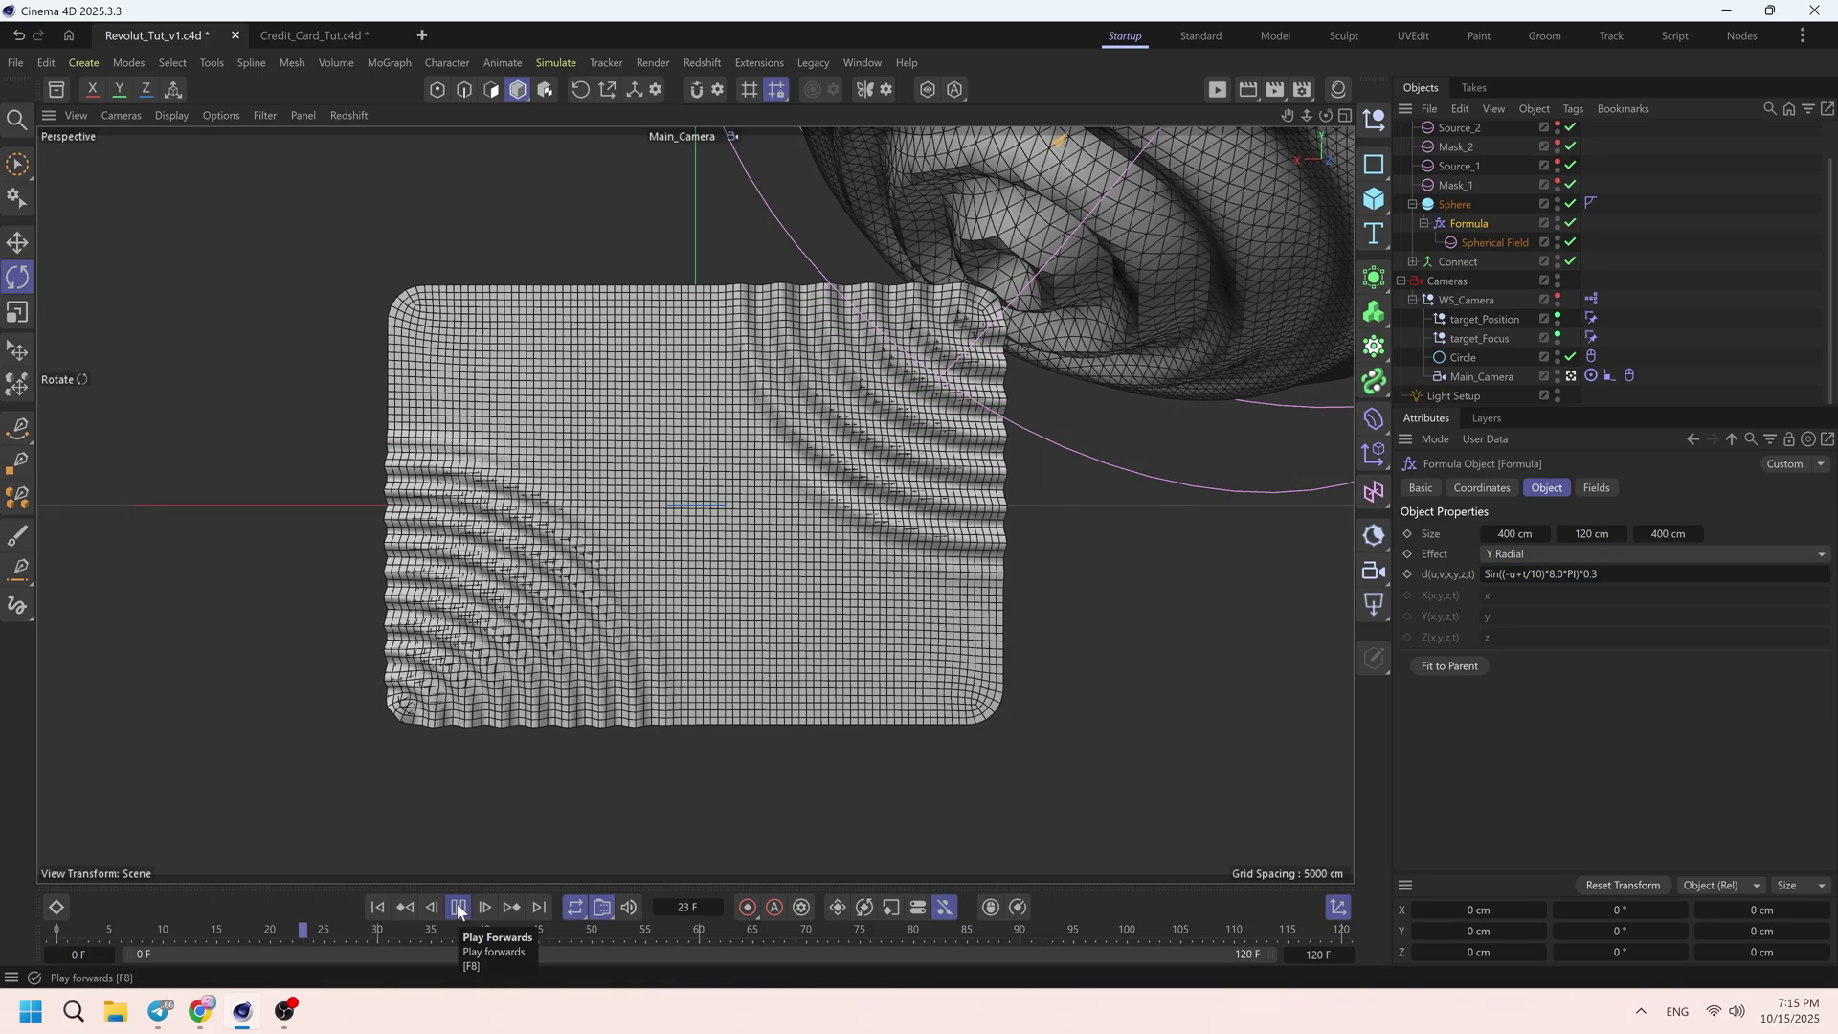
left_click(457, 906)
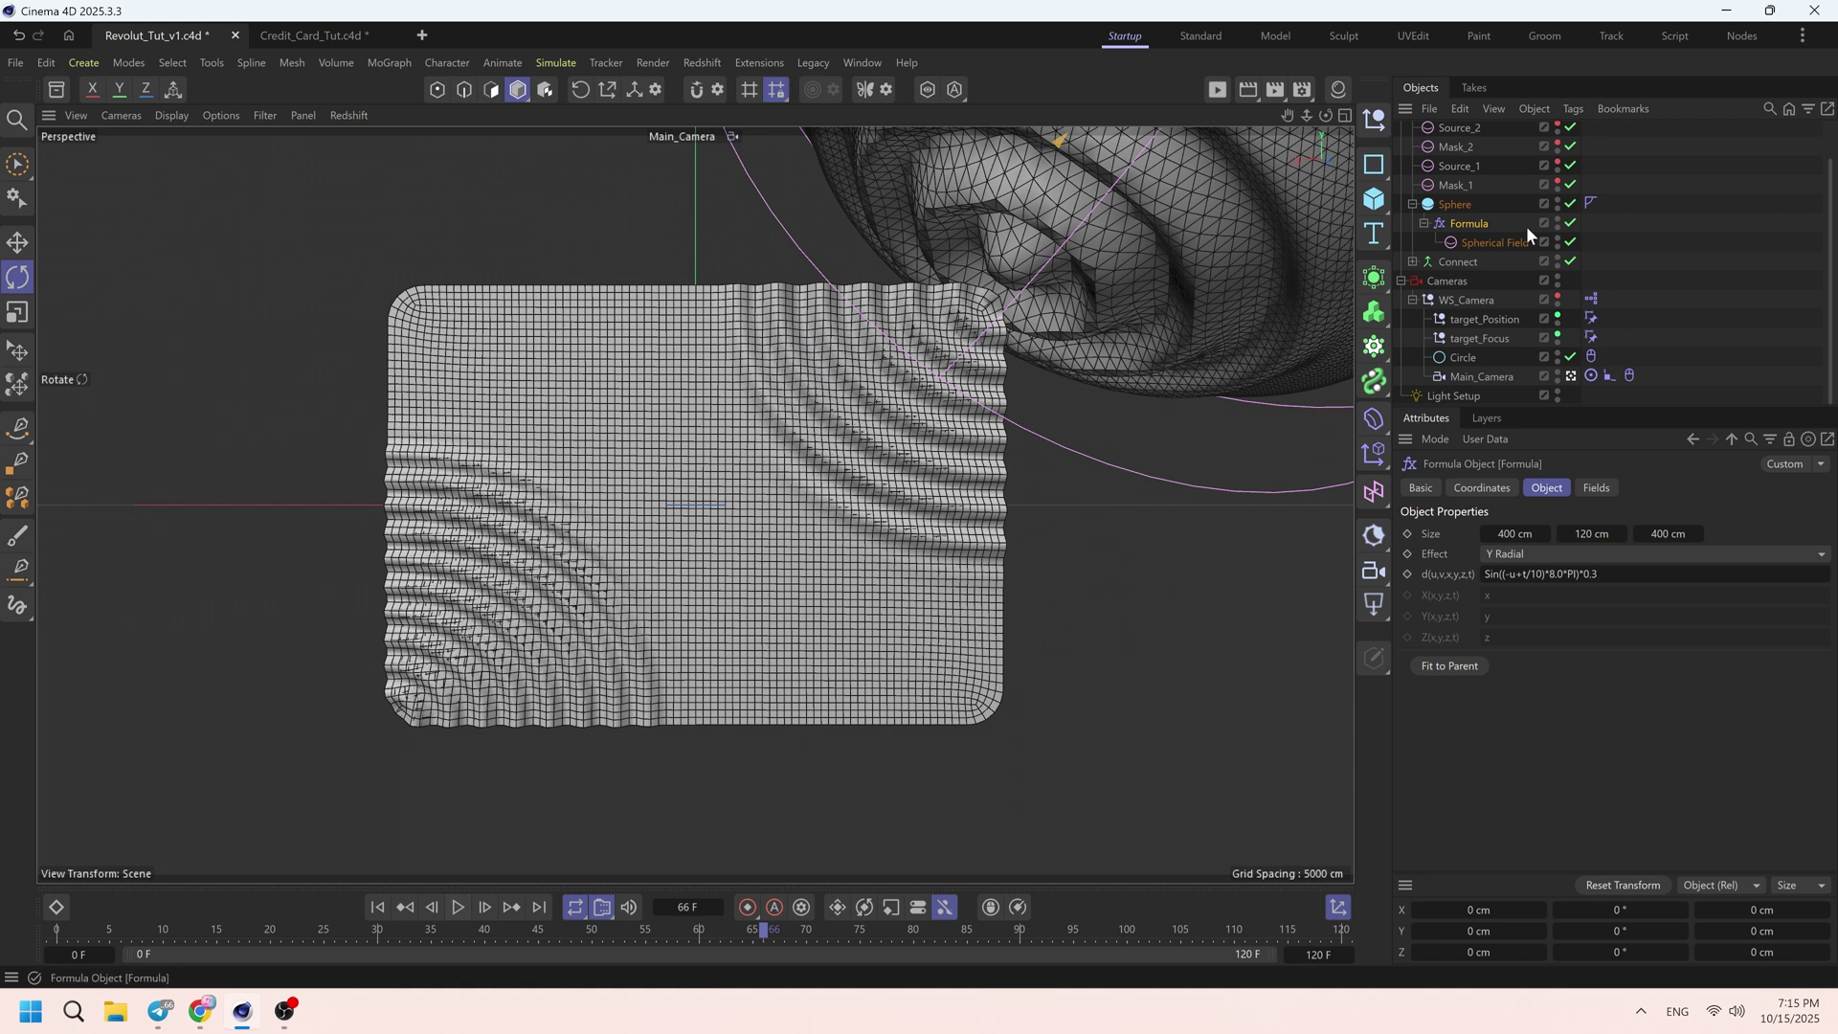
- Duplicate the Spherical Field under the Formula deformer and rename the copy Mask
left_click(1615, 488)
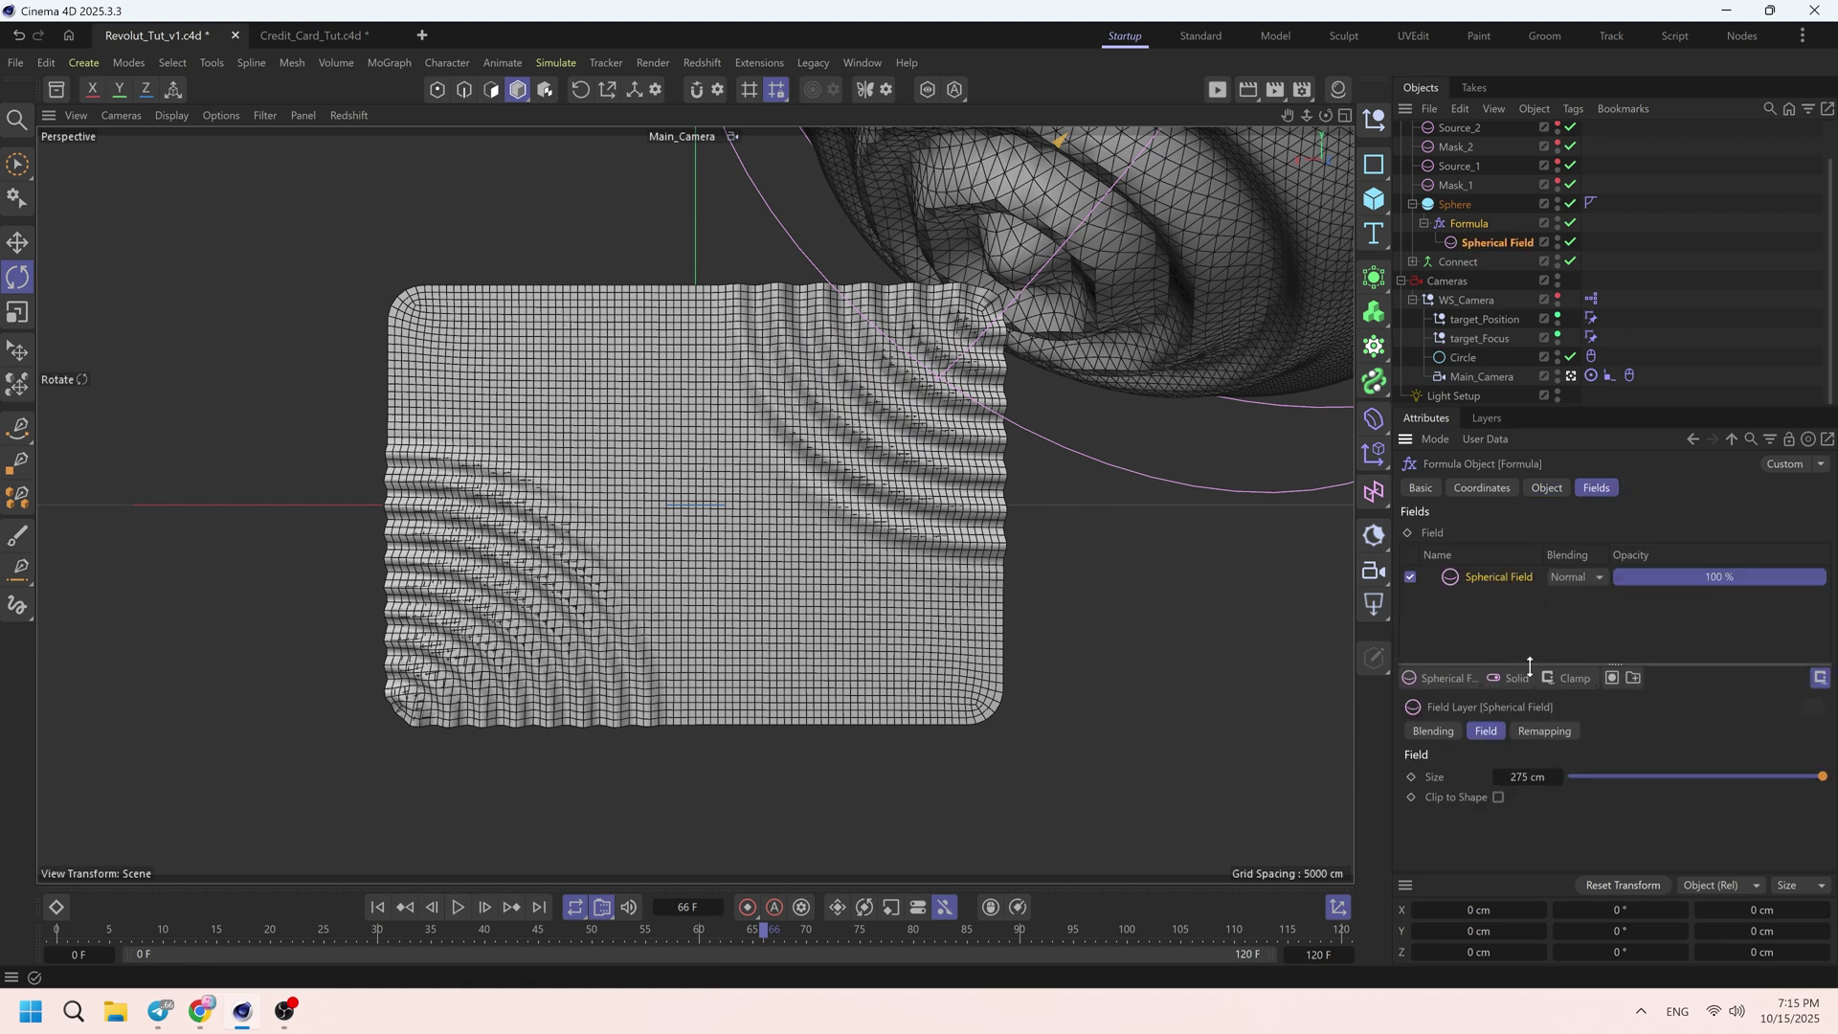
left_click_drag(1478, 244, 1498, 254, "ctrl")
key("ctrl+z")
left_click(1479, 243)
double_click(1489, 262)
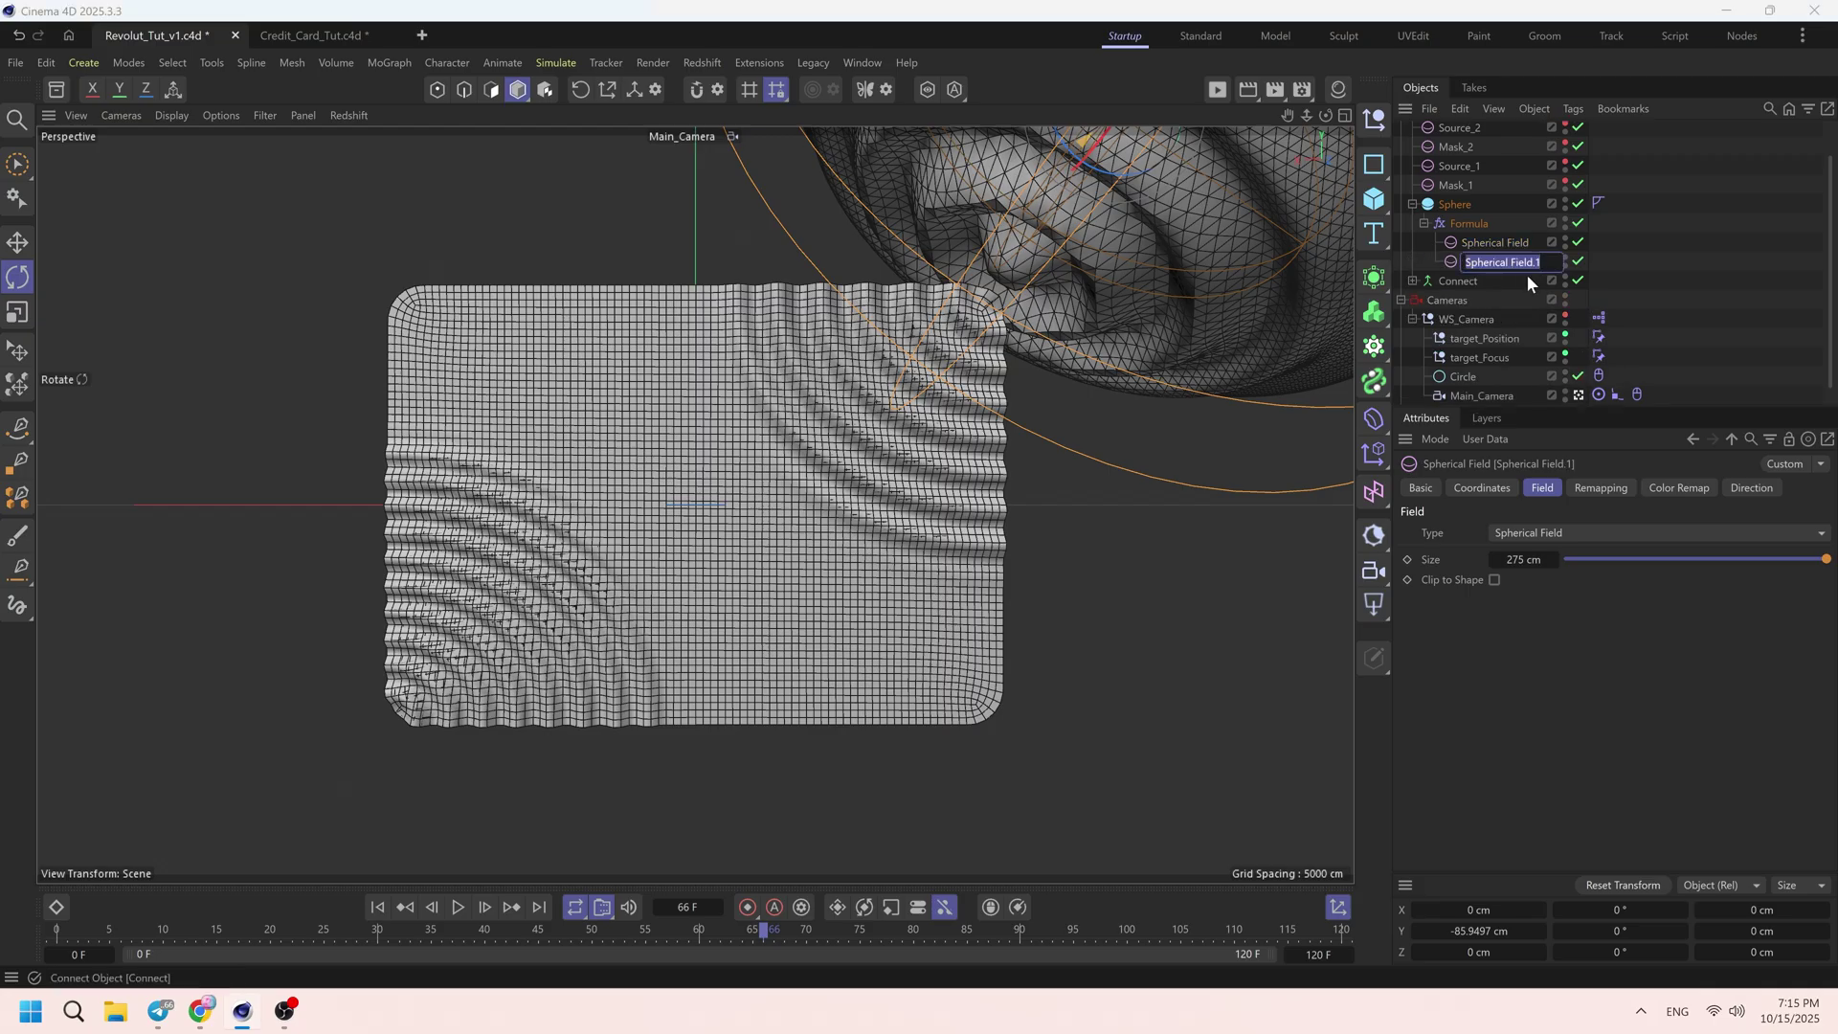
type("Mask")
key("Return")
- Add the Mask field to the Formula deformer's fields with Subtract blending and set its size to 50 cm
left_click(1469, 225)
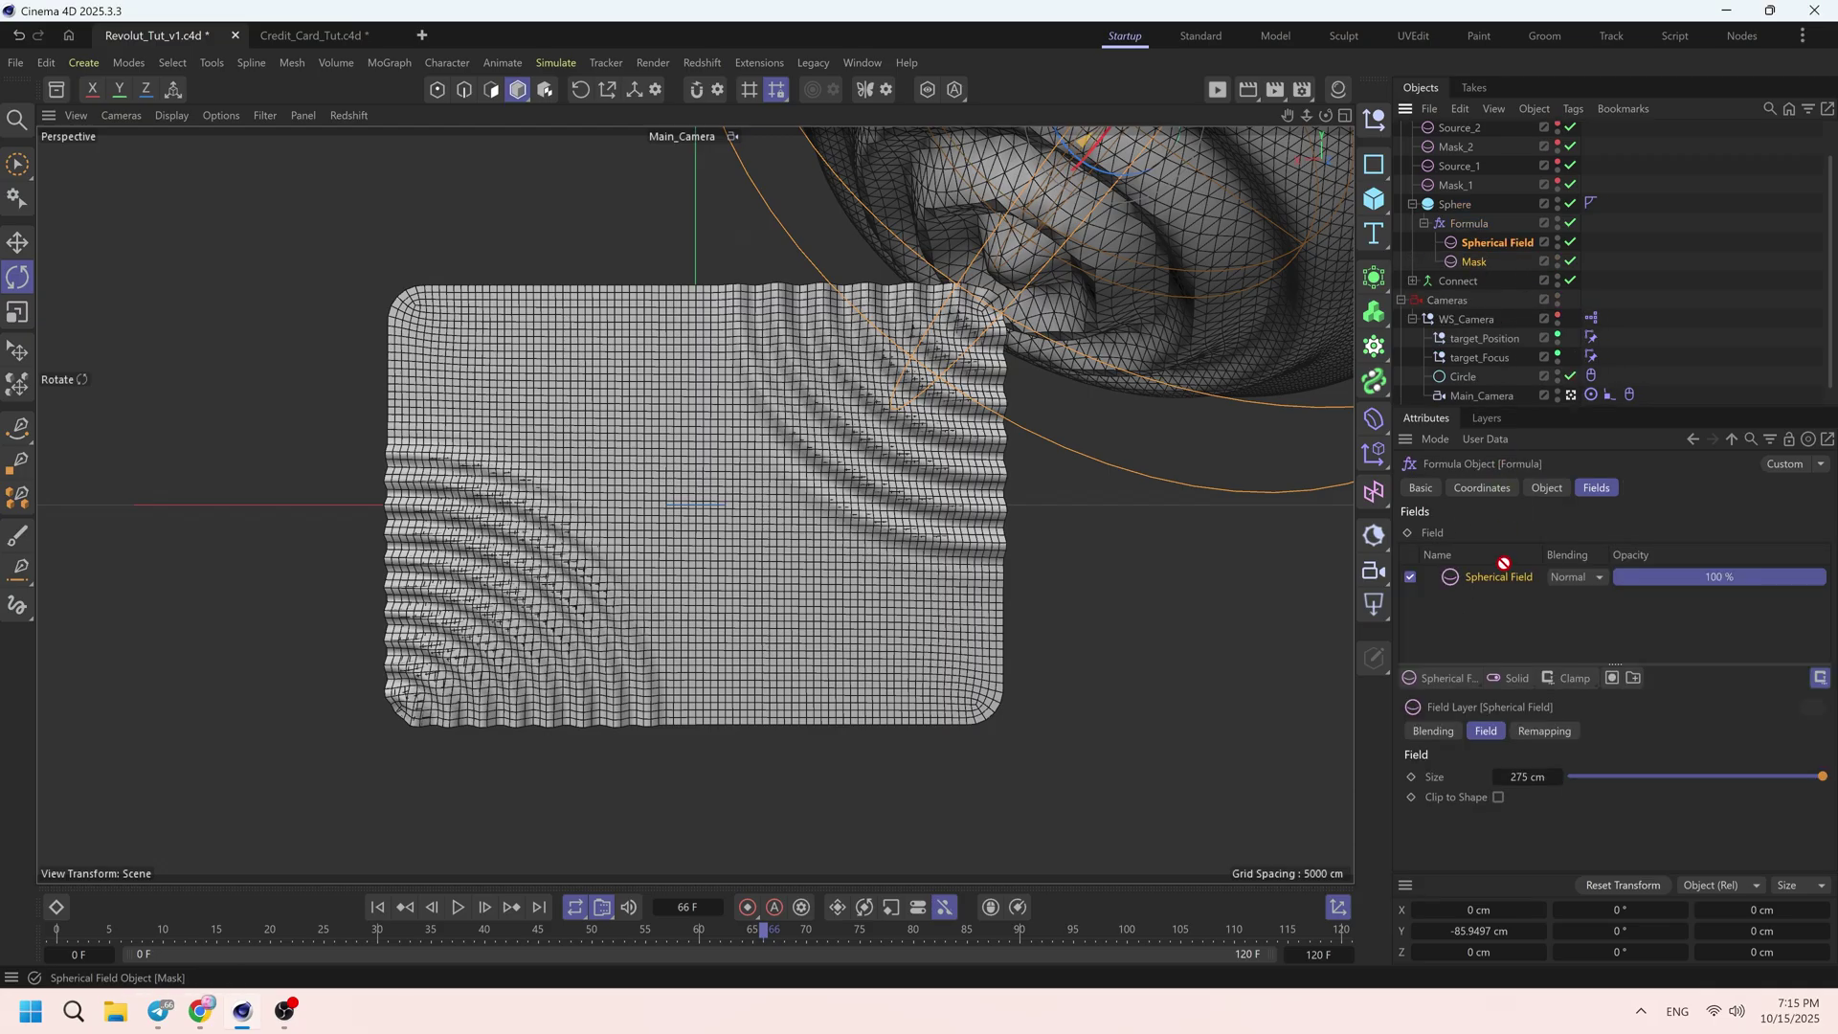
left_click_drag(1502, 563, 1504, 576)
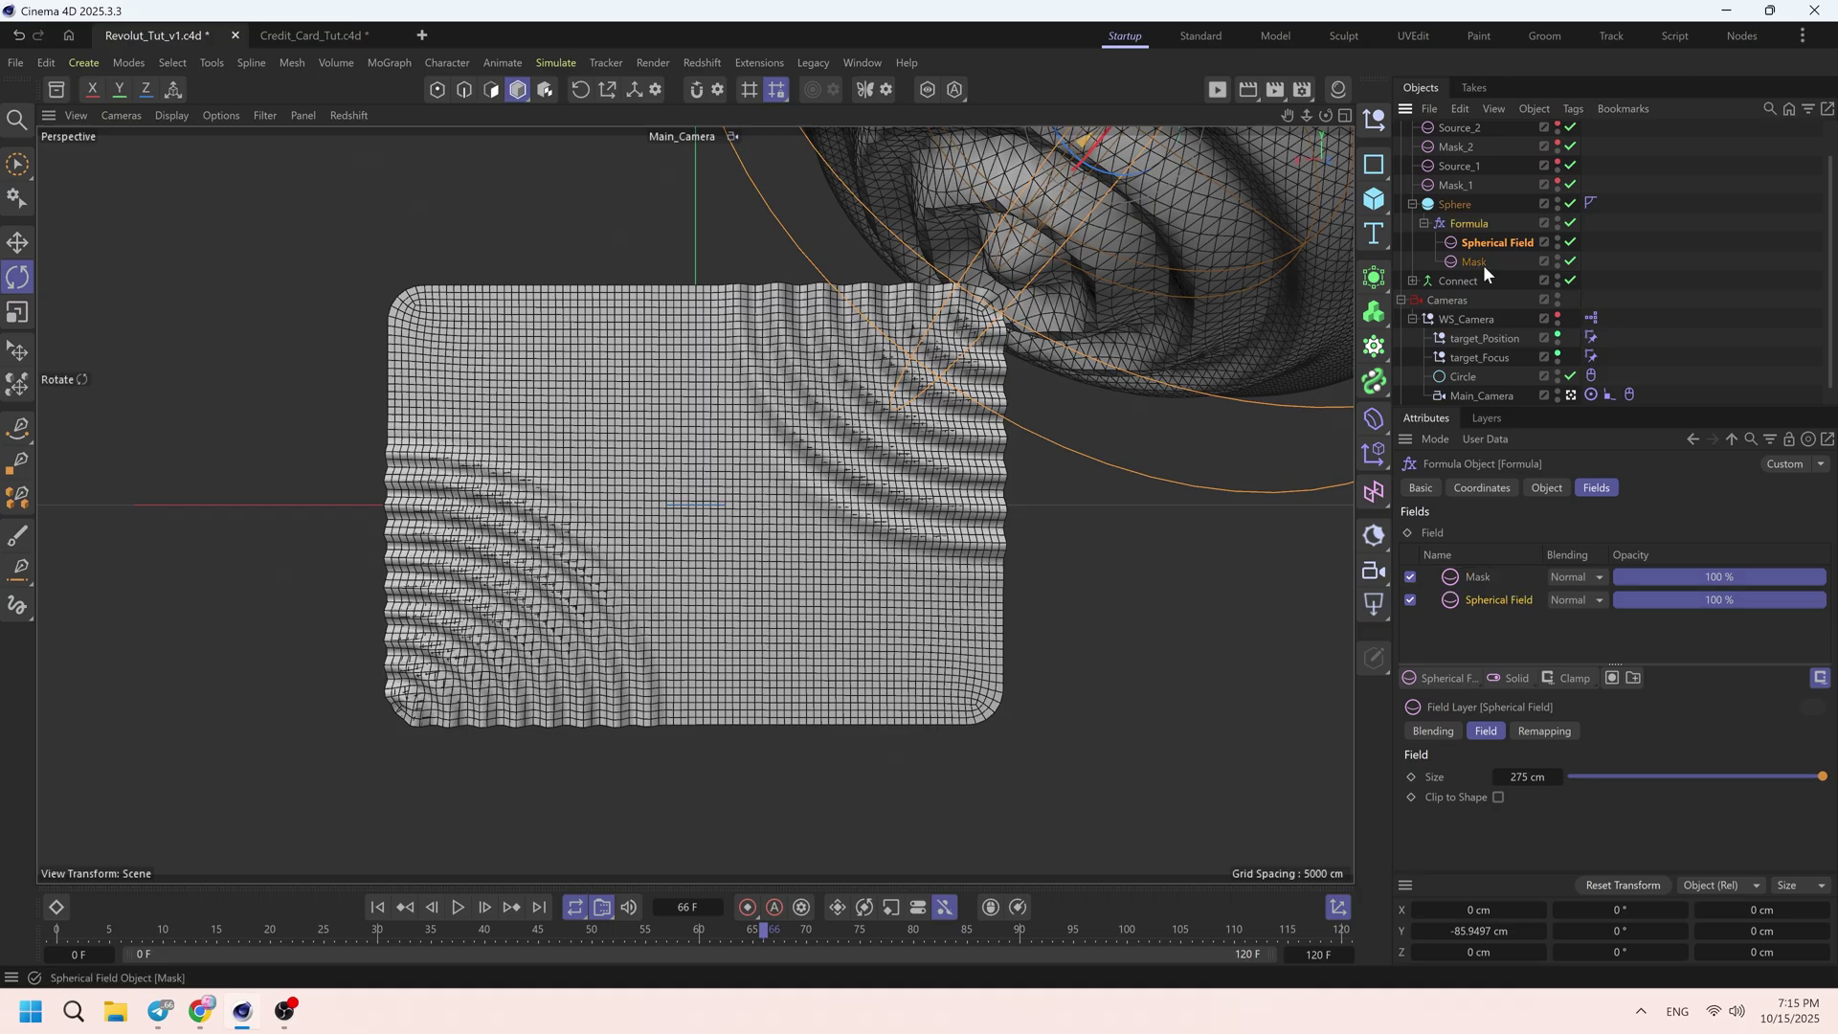
left_click(1484, 263)
left_click(1528, 559)
type("5")
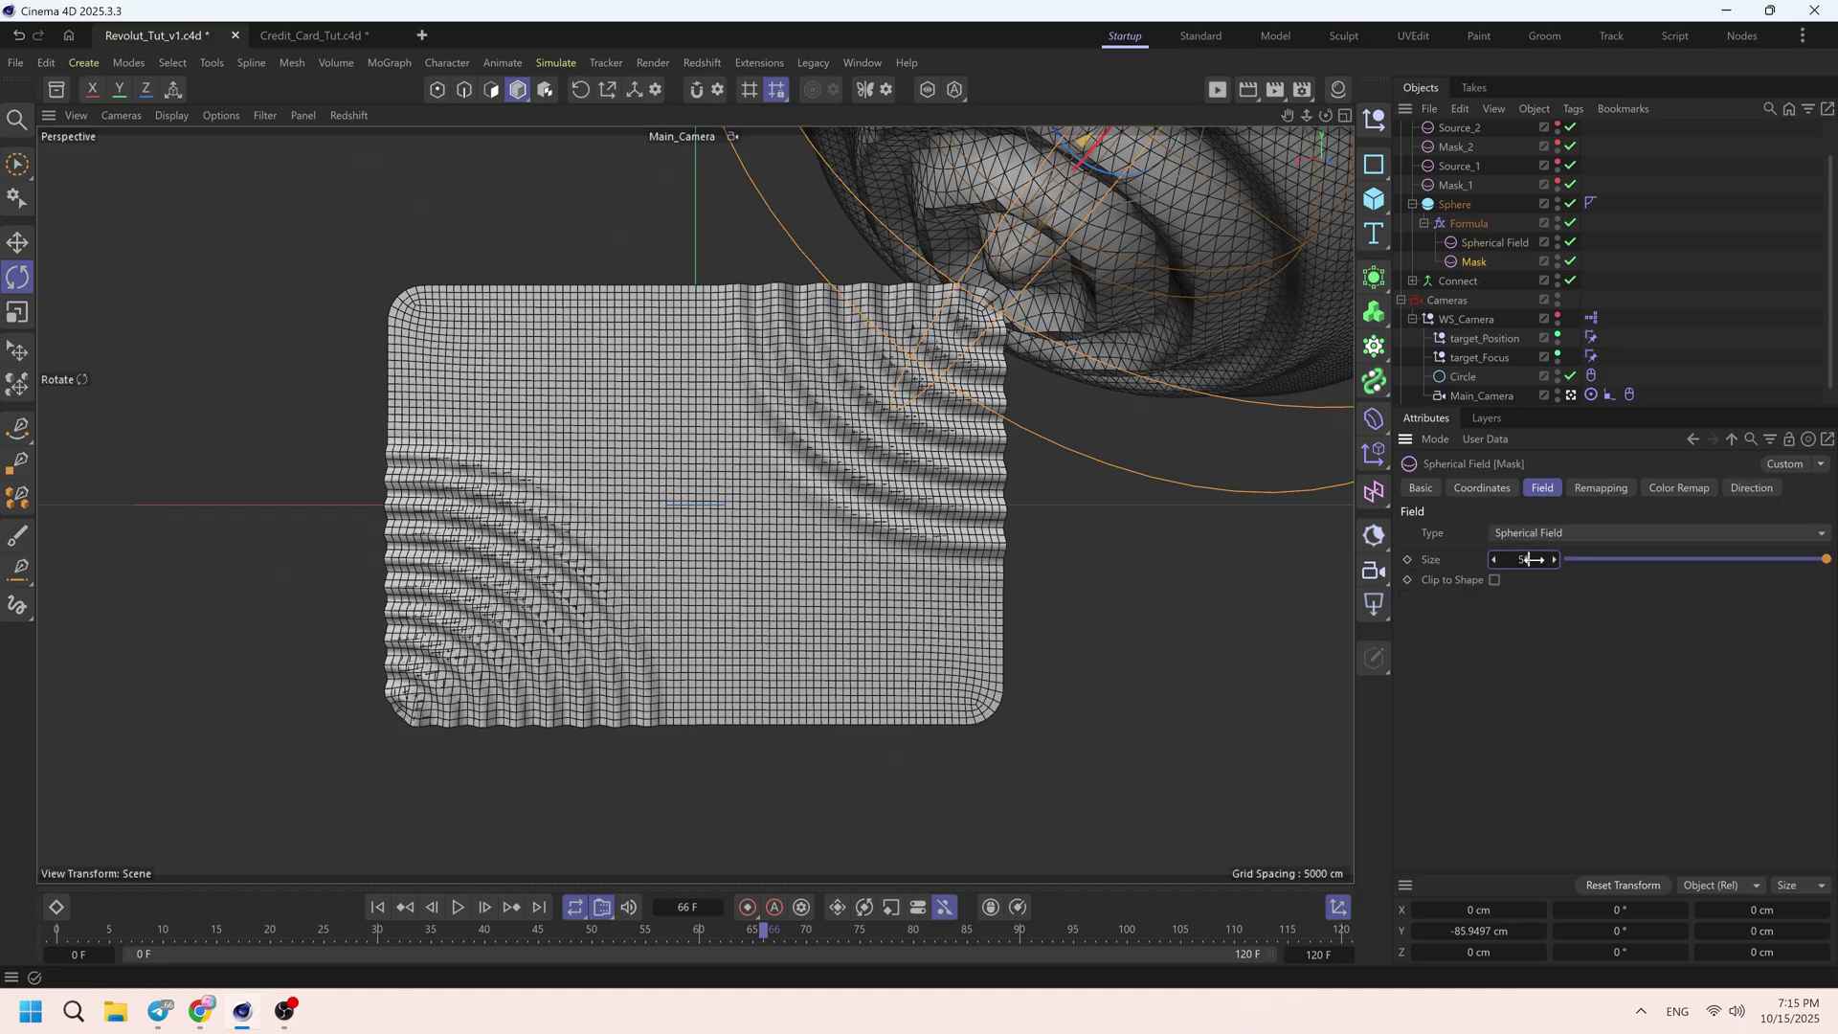
type("0")
key("Return")
left_click(1471, 225)
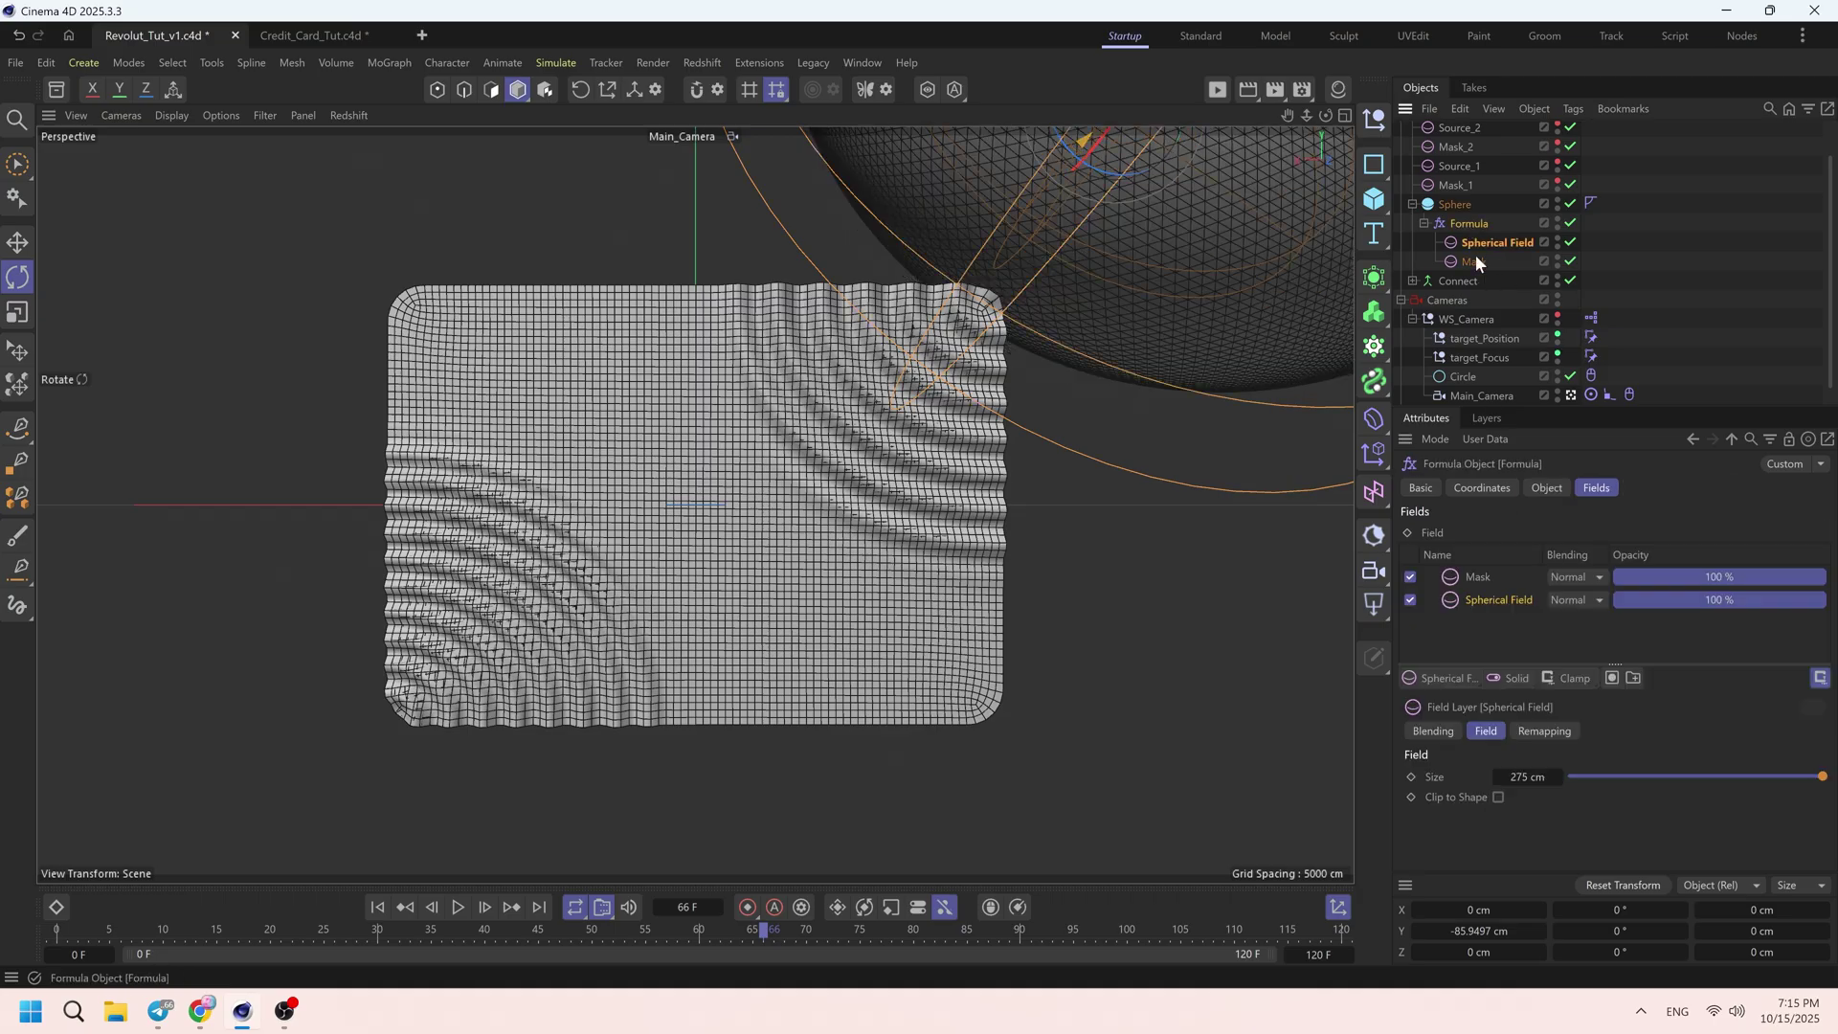
left_click(1575, 576)
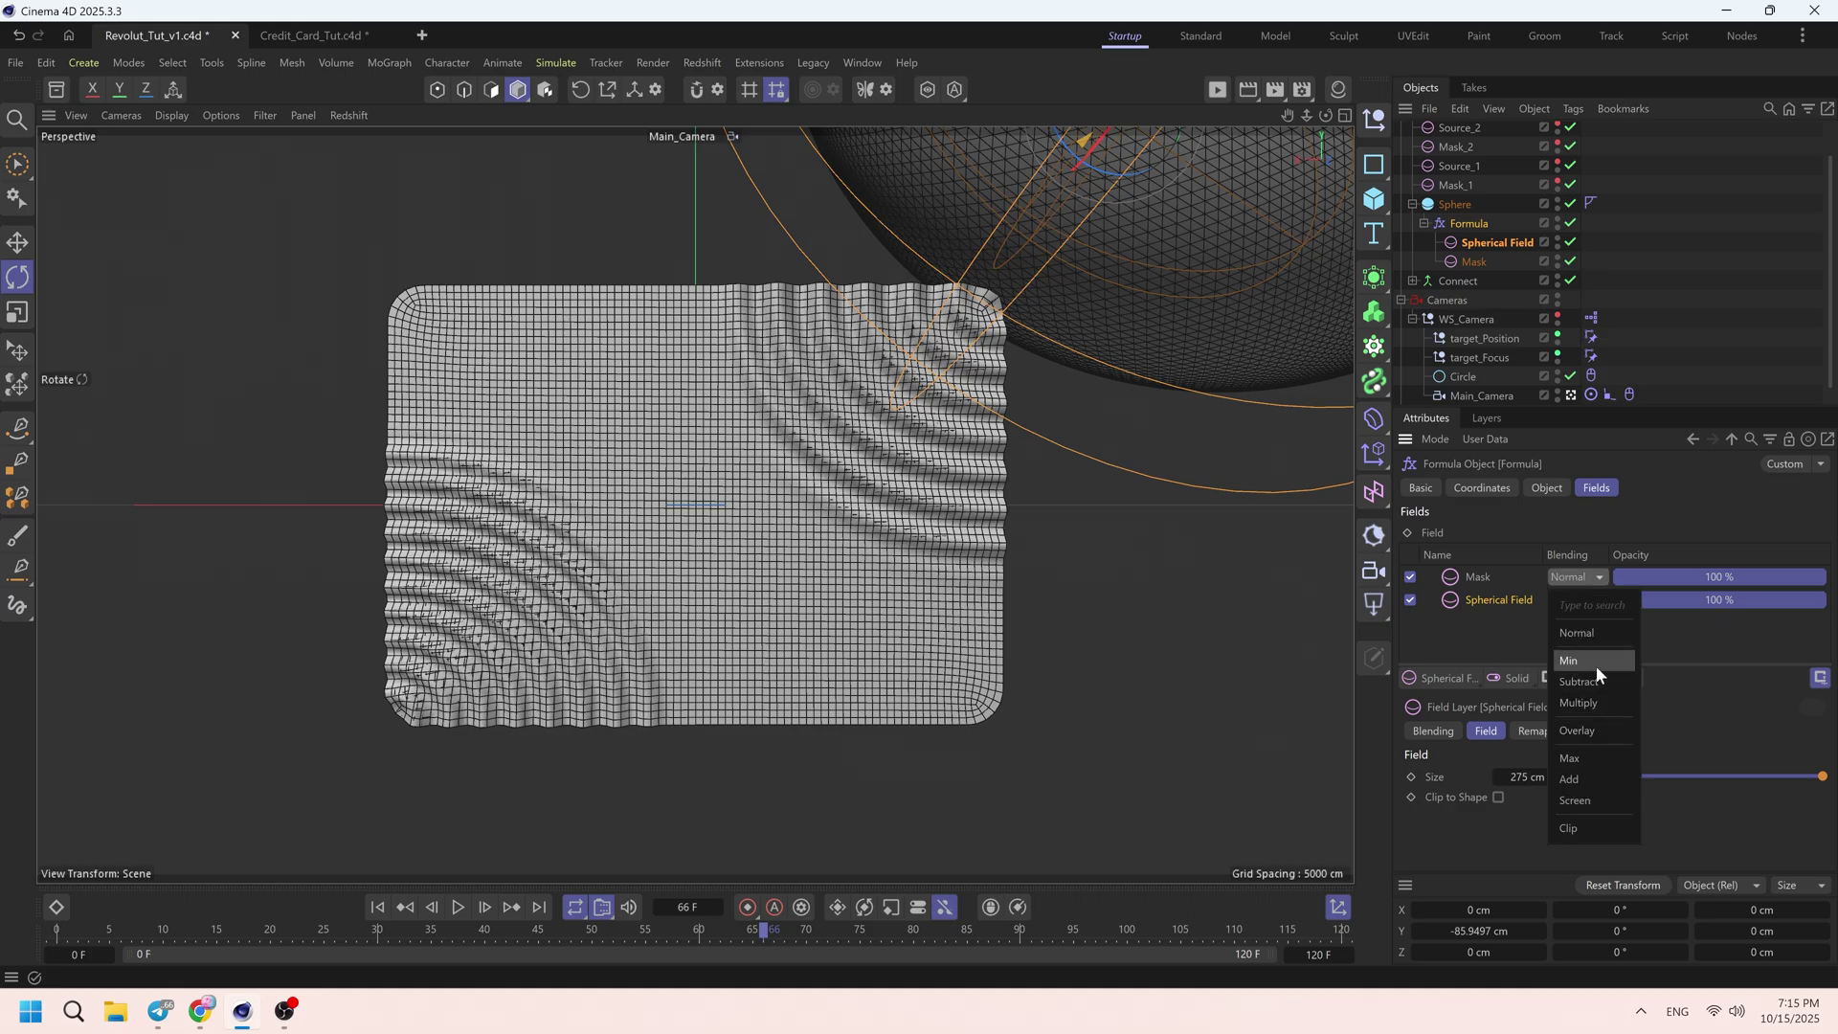
left_click(1581, 681)
- Leave the Main_Camera view and move the Mask field down its Y axis to about -245 cm, onto the sphere's tip at the card corner
key("e")
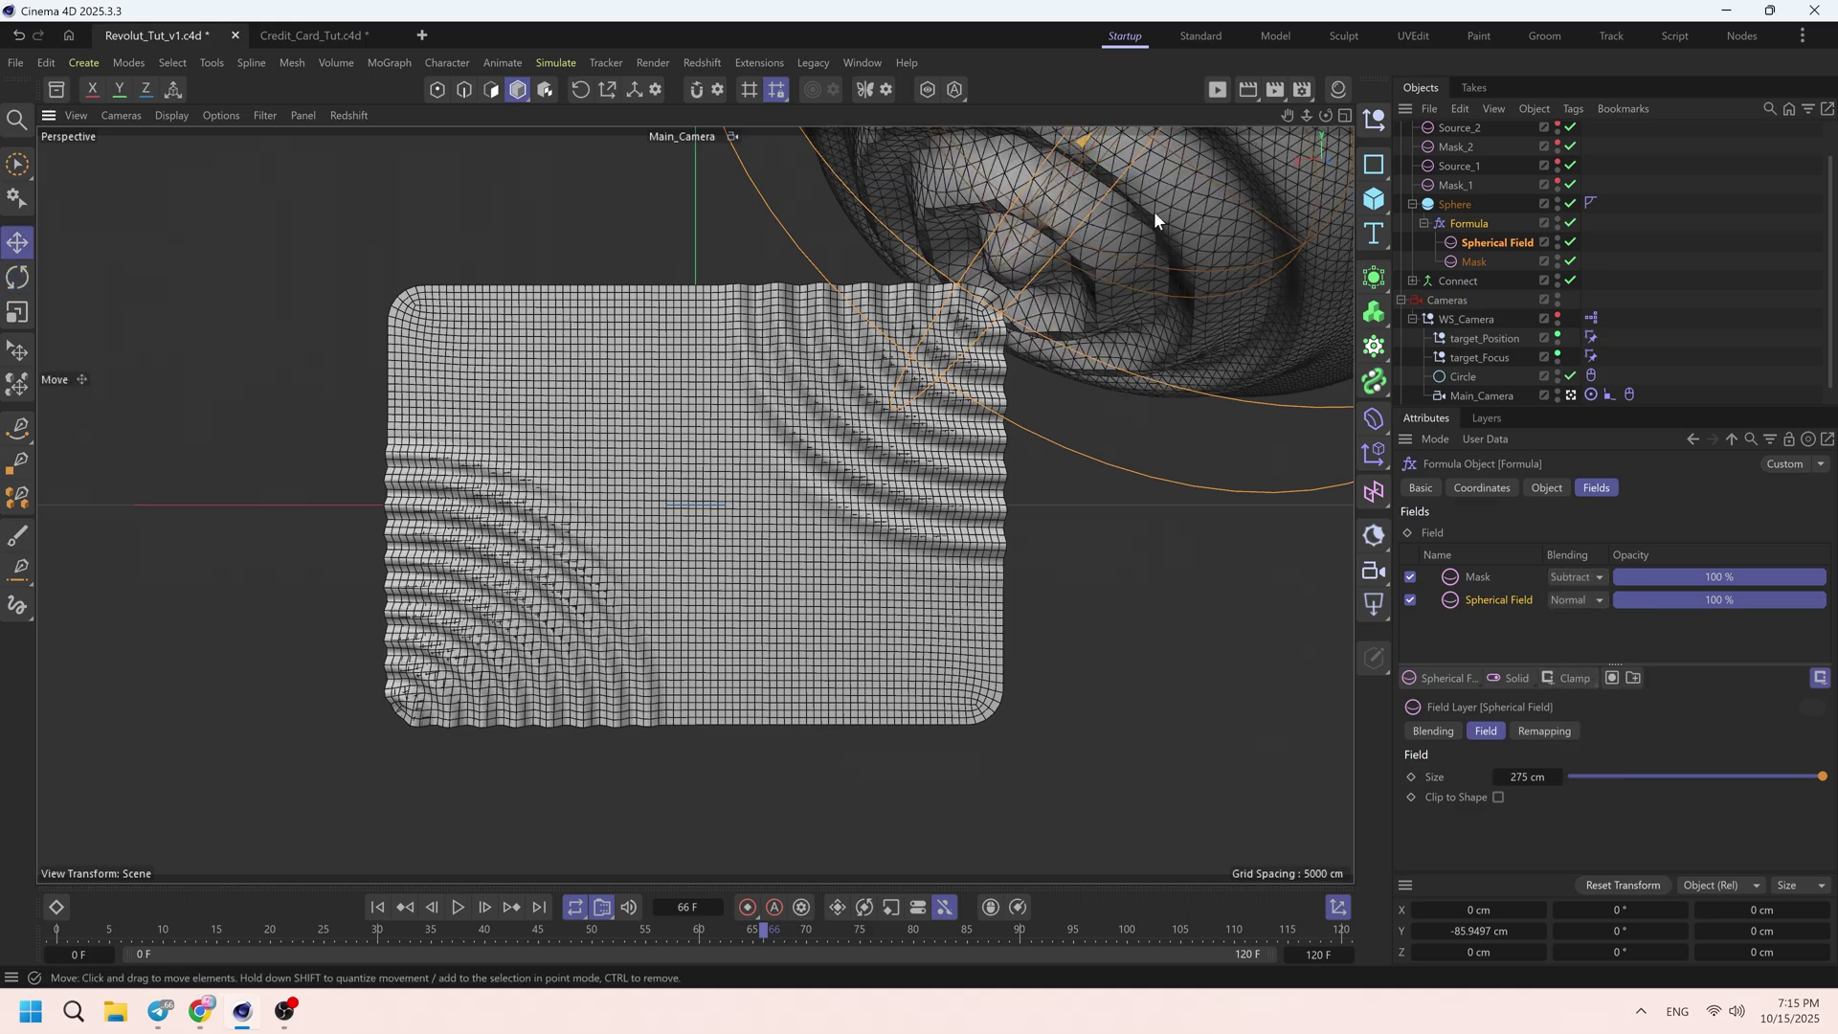
left_click(1570, 395)
middle_click_drag(1163, 148, 995, 324, "alt")
scroll(995, 323, "up", 1)
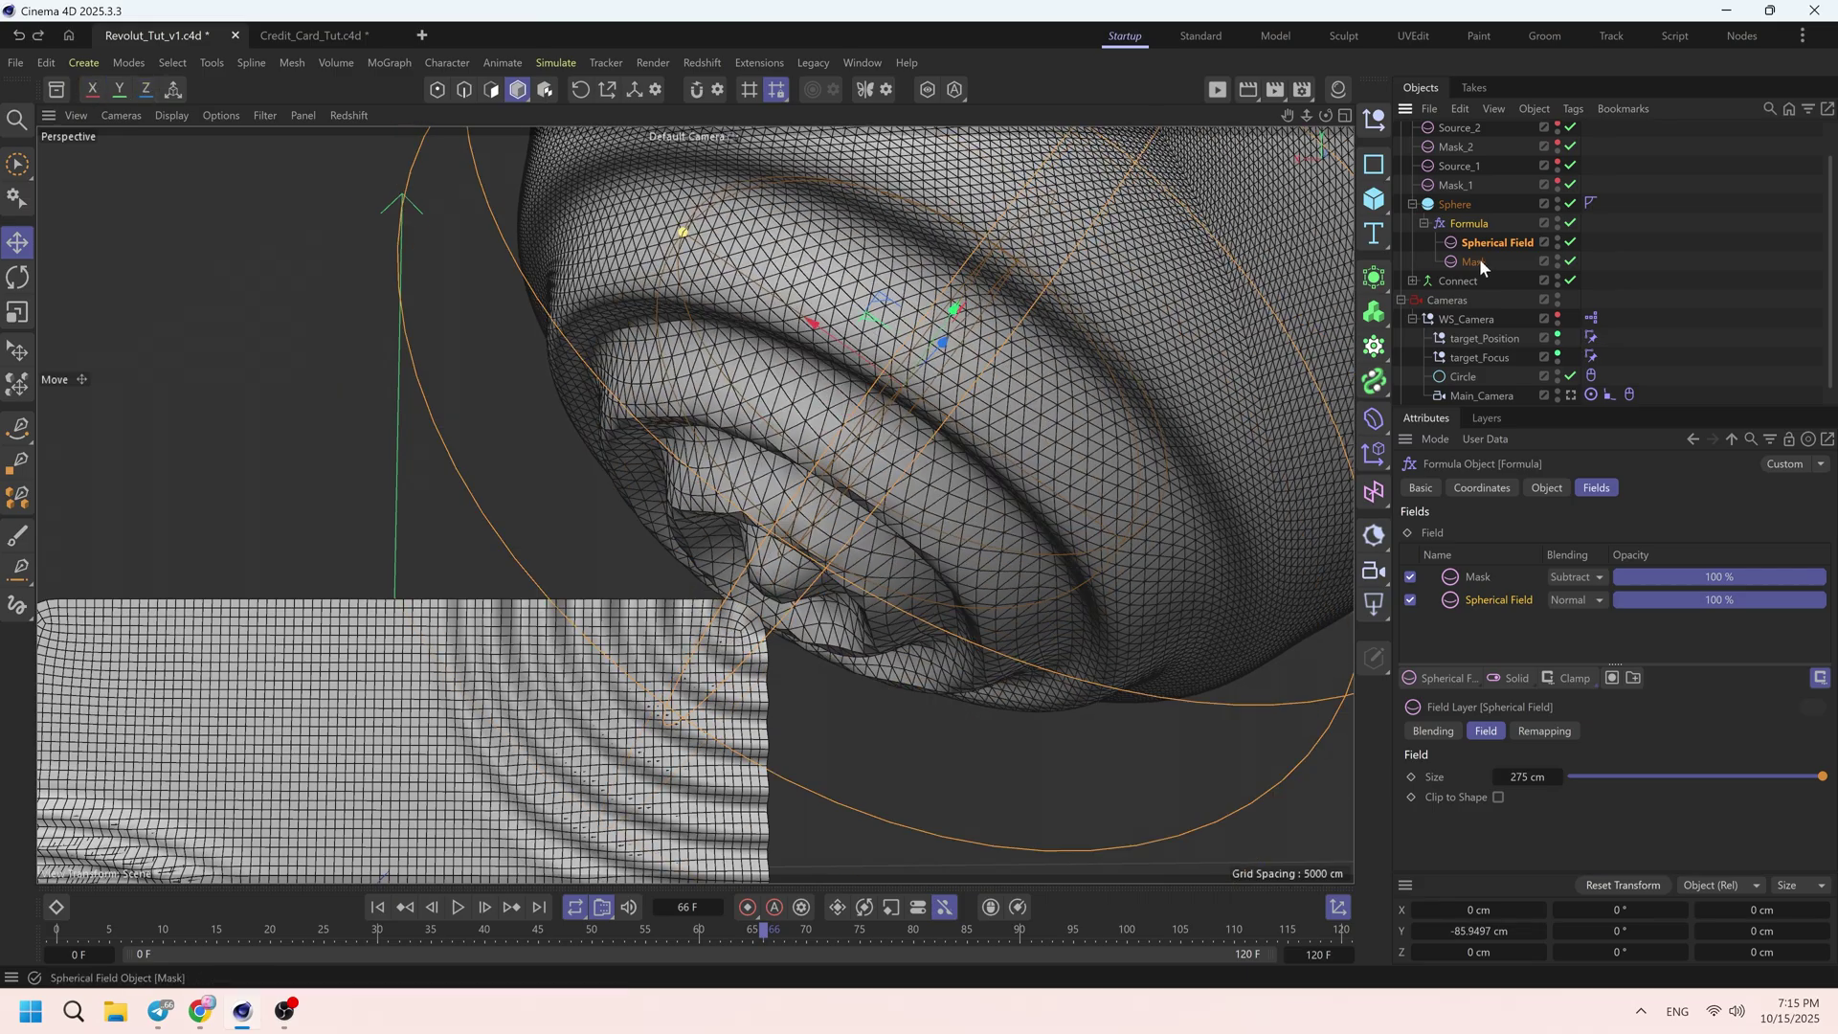
left_click(1475, 260)
left_click_drag(951, 308, 846, 476)
- Play the animation with the Mask field enabled and disabled to compare its effect on the waves, leaving it enabled
left_click(458, 906)
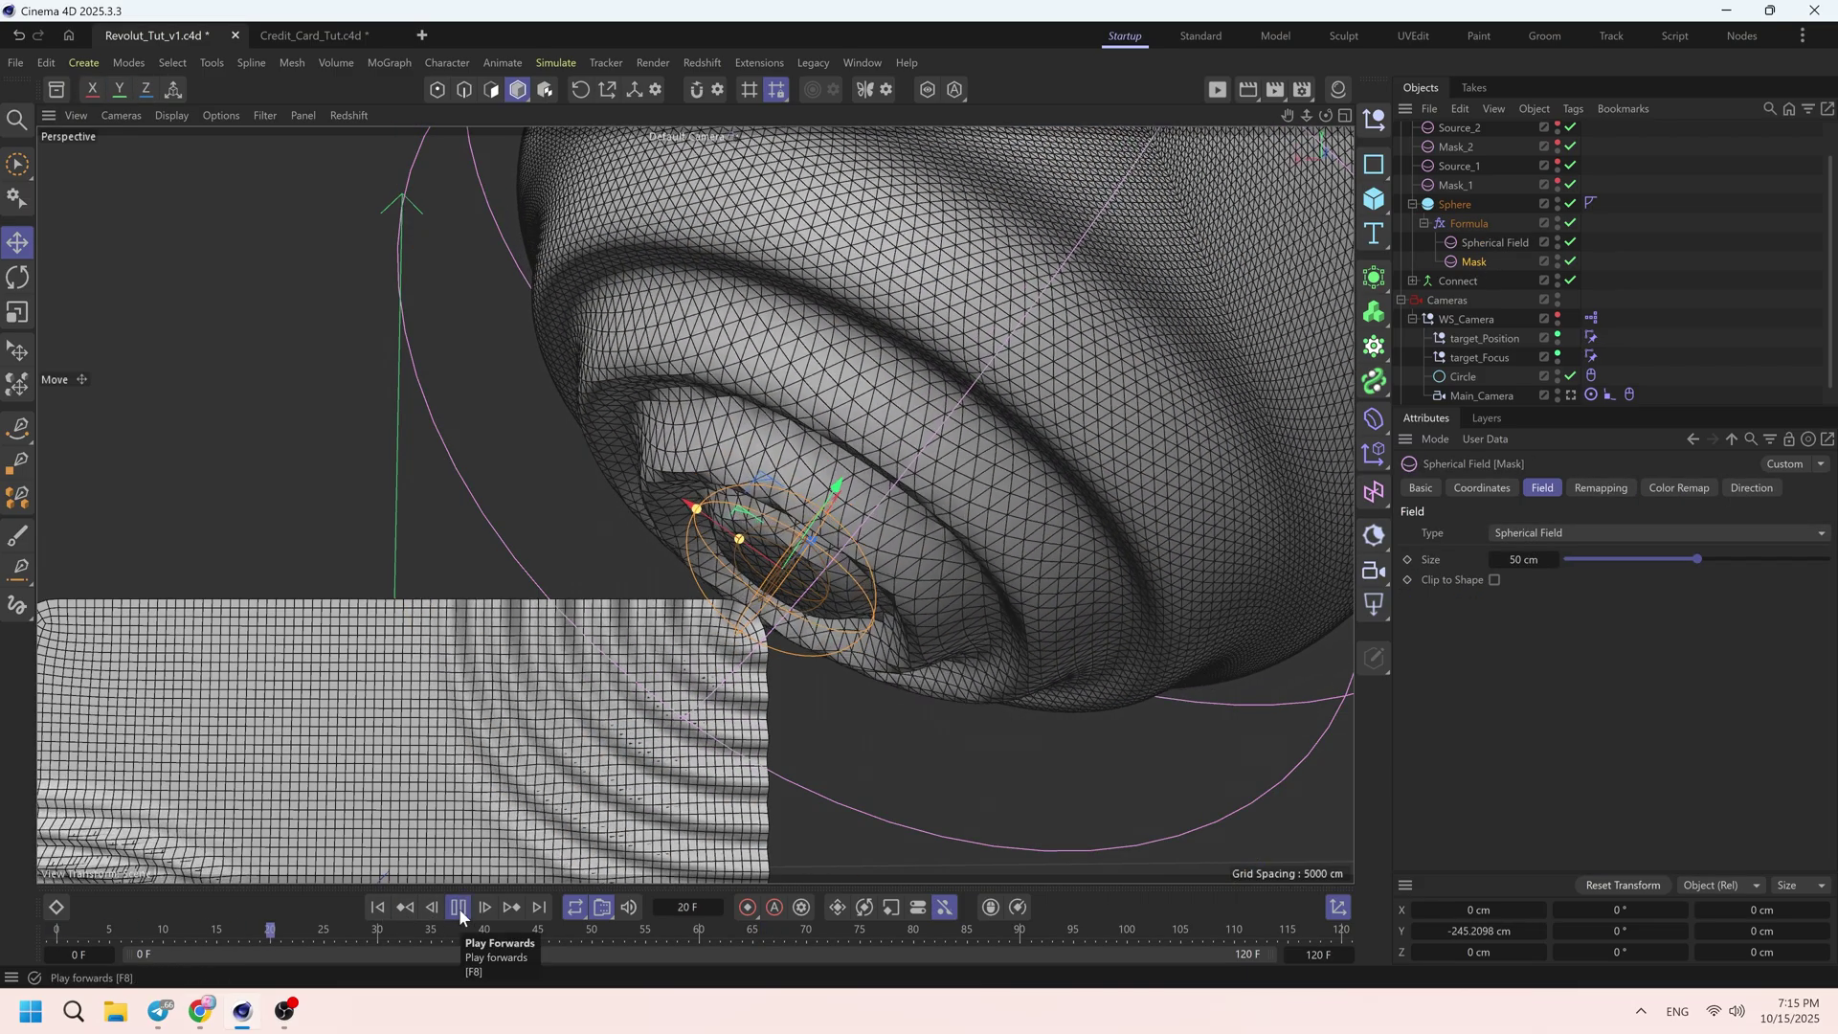
left_click(1601, 487)
left_click(457, 906)
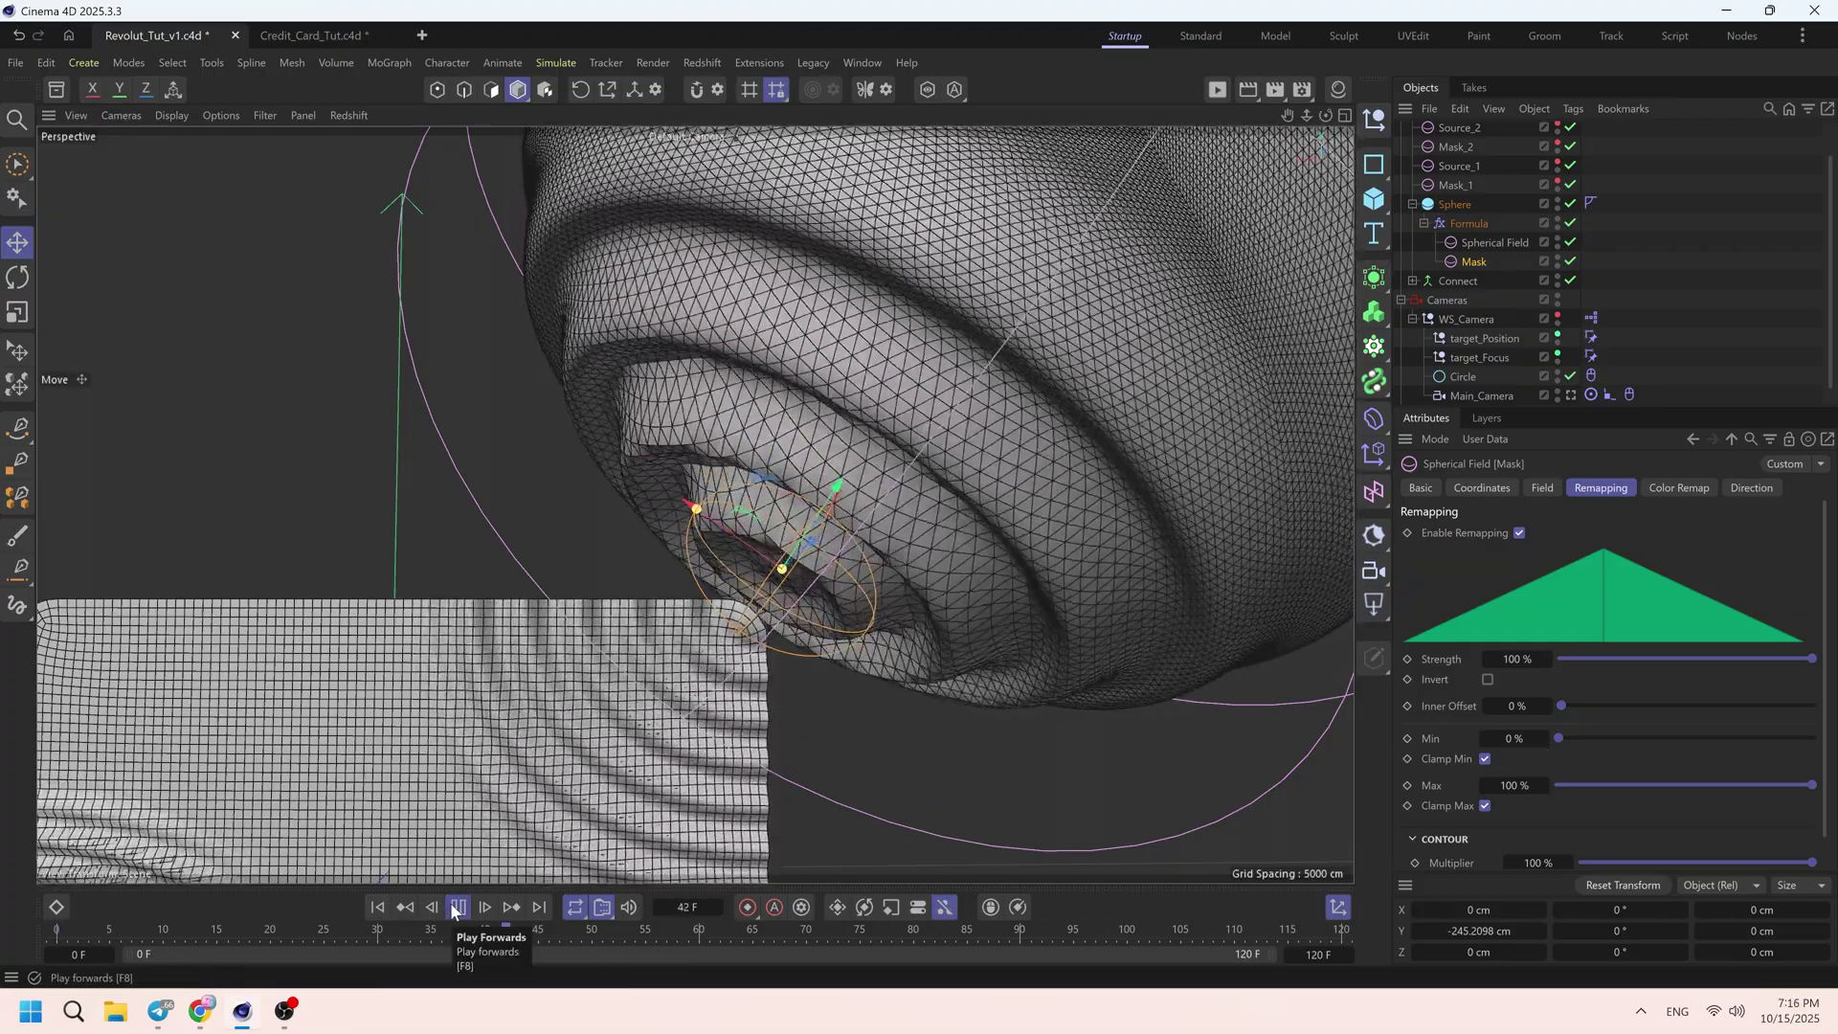
left_click(457, 906)
left_click(1570, 260)
left_click(467, 906)
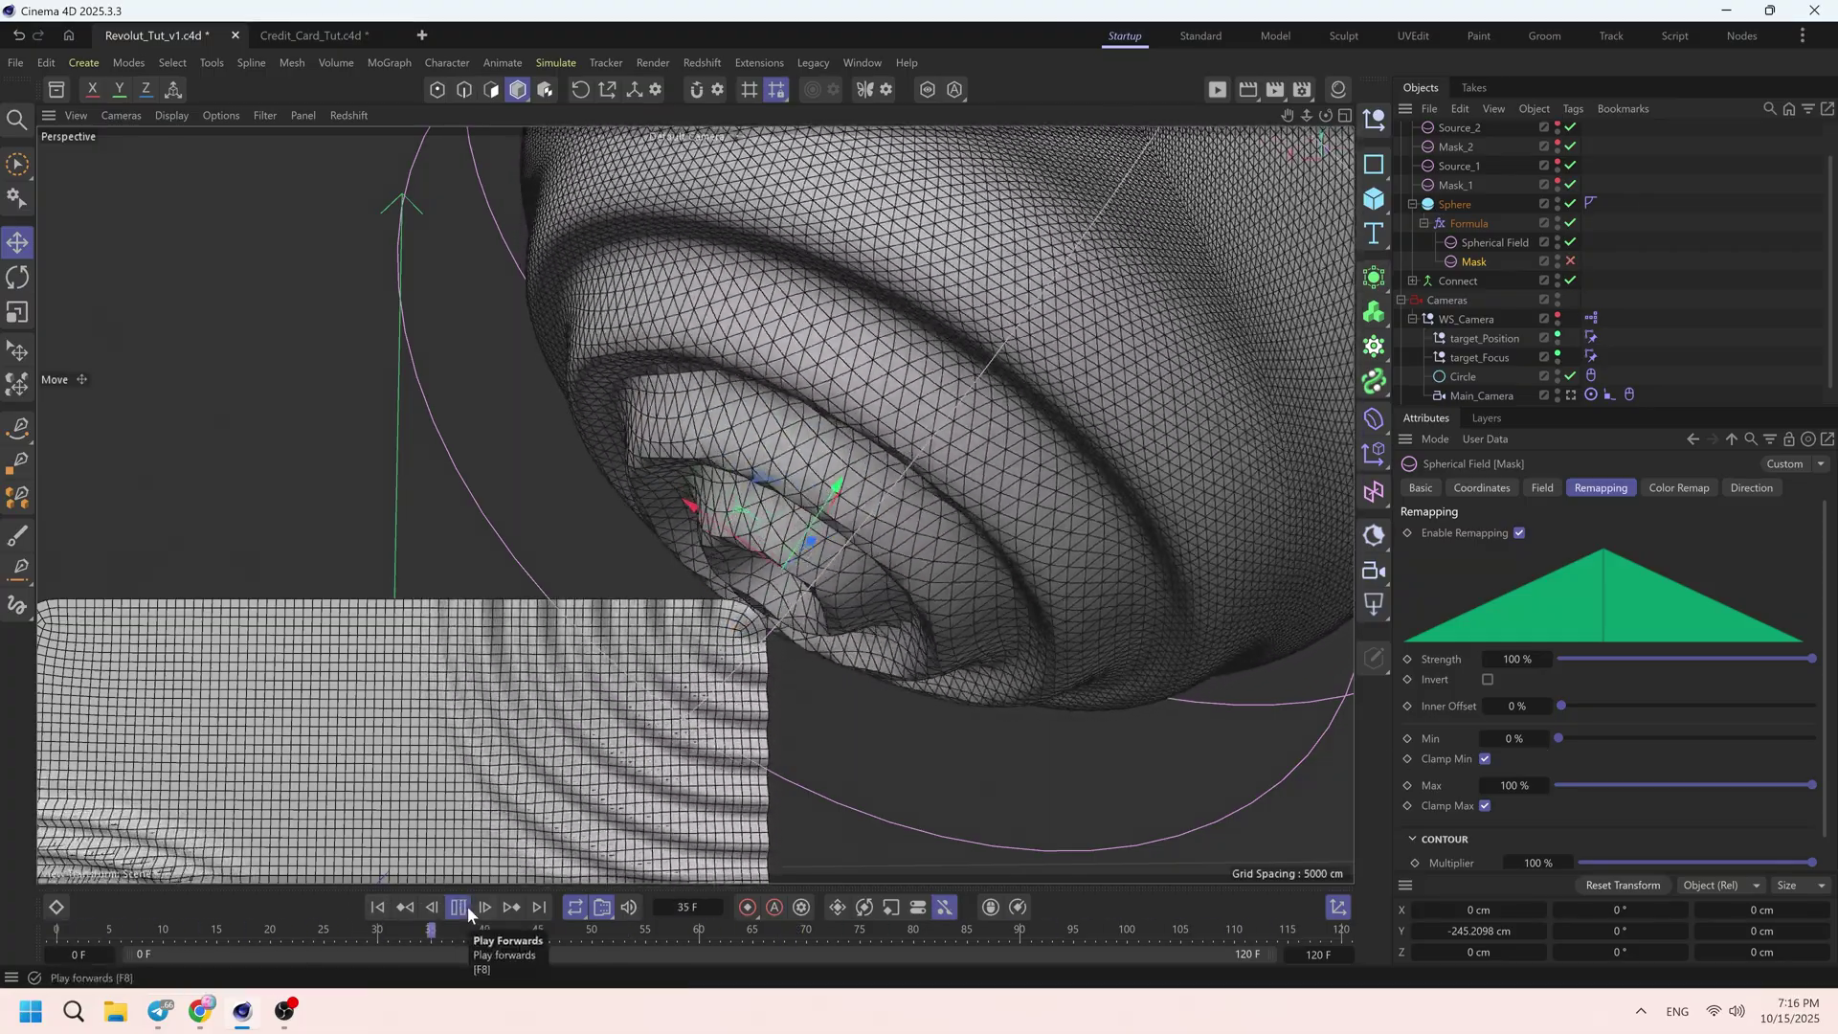
left_click(468, 905)
left_click(1570, 261)
- Hide the Formula deformer's fields in the viewport and replay the animation from the start, returning to the Main_Camera view
middle_click_drag(808, 636, 904, 518, "alt")
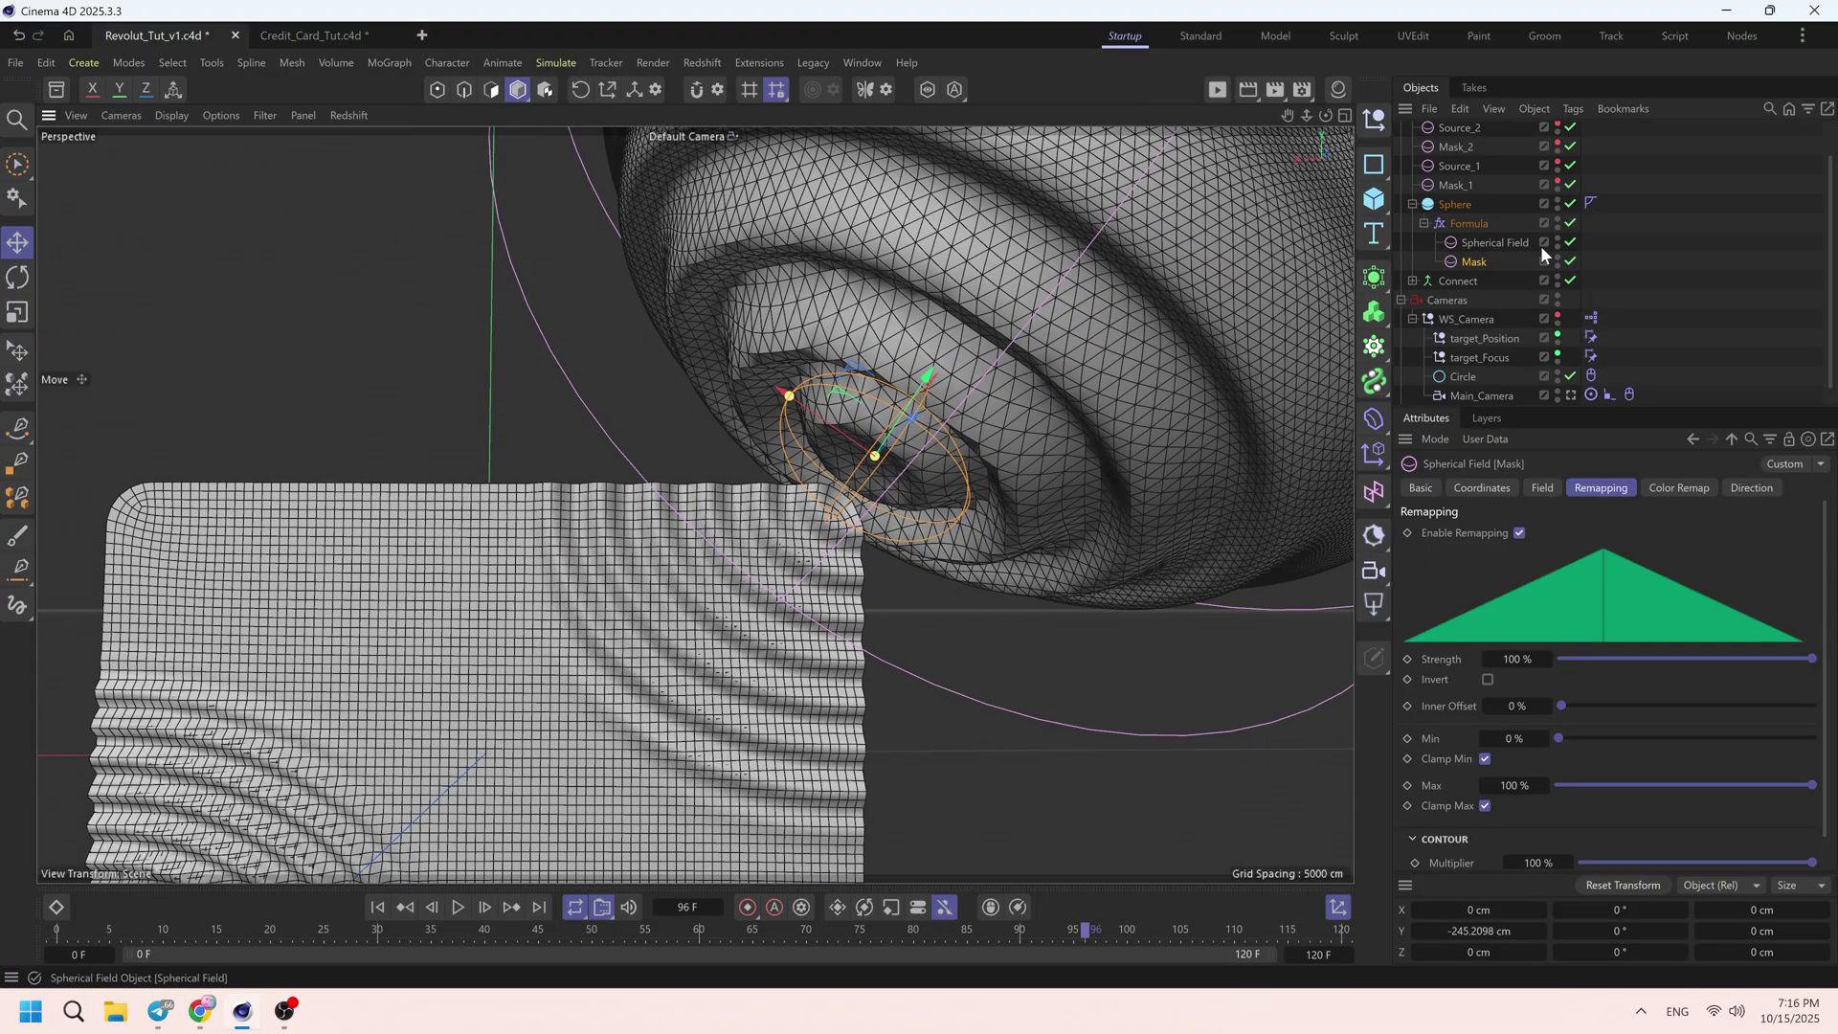
double_click(1558, 239)
left_click(379, 907)
left_click(1038, 653)
left_click(455, 906)
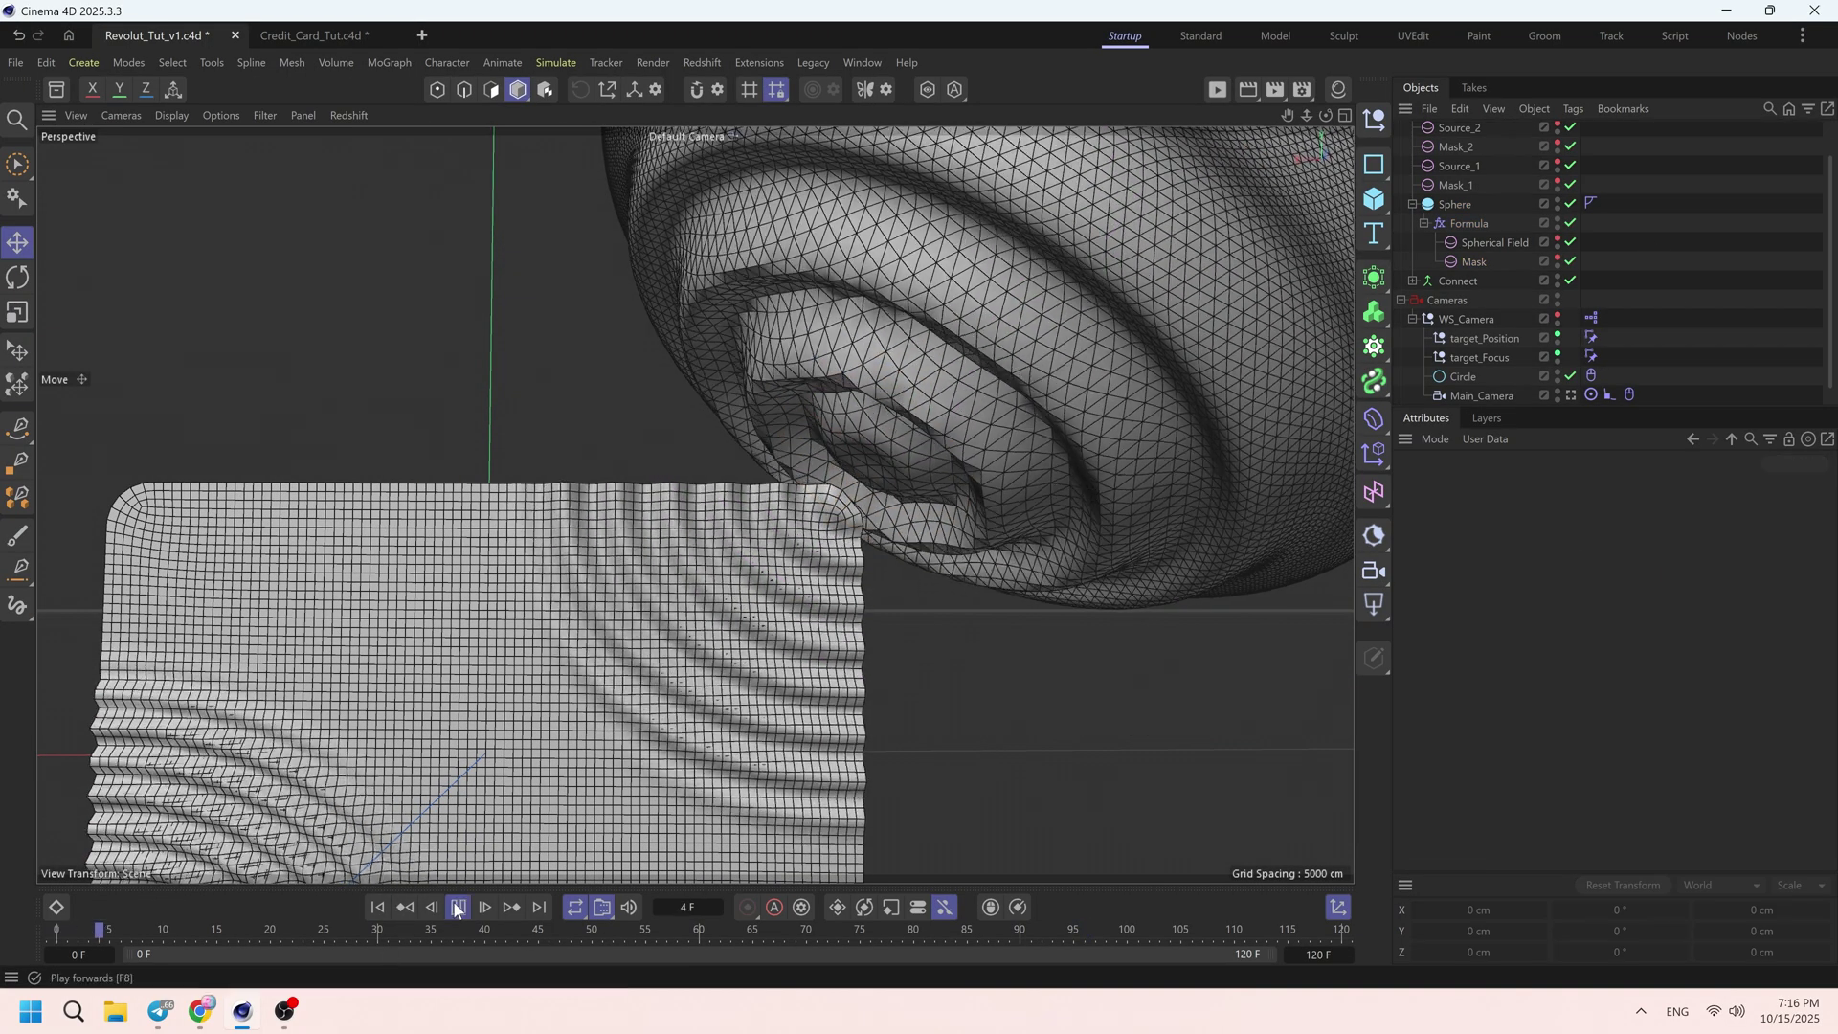
left_click(456, 906)
left_click(1571, 395)
left_click(1412, 204)
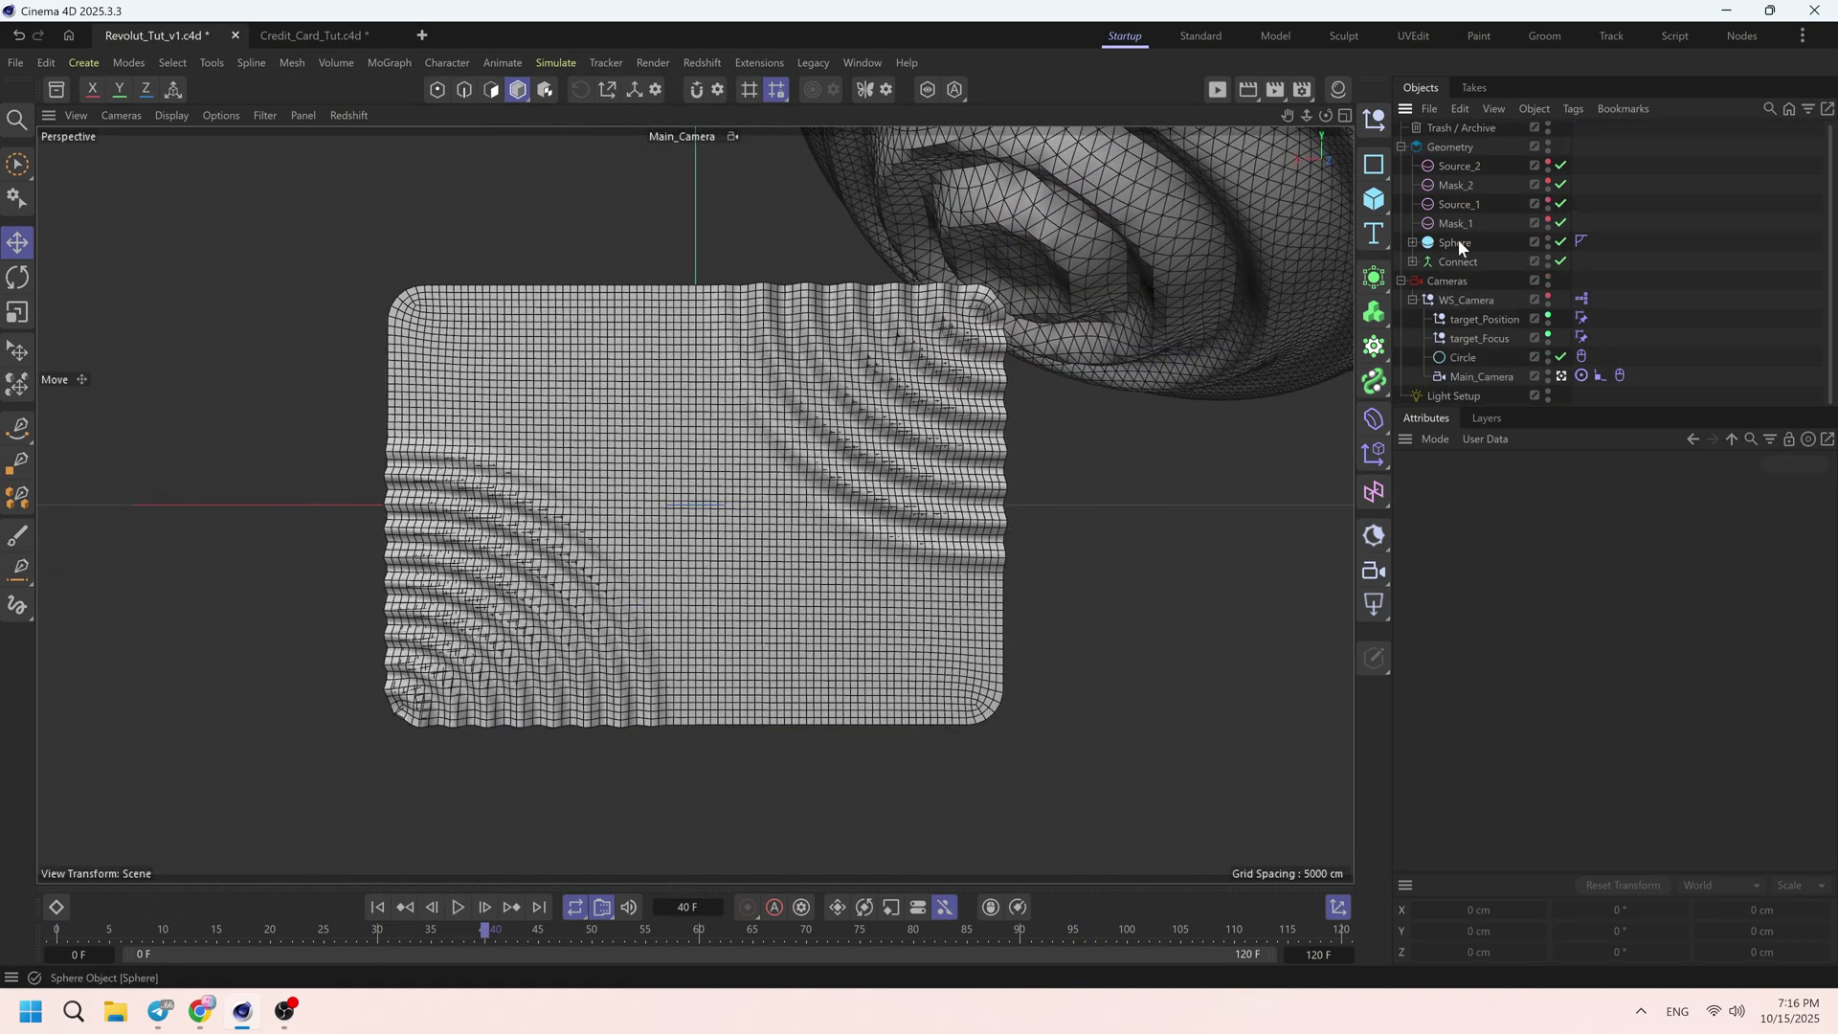
- Duplicate the wavy sphere and place the copy at X 285 cm and Y -285 cm
left_click(1456, 241)
left_click(1561, 376)
scroll(819, 569, "down", 5)
middle_click_drag(819, 569, 833, 532, "alt")
left_click_drag(1455, 242, 1452, 253, "ctrl")
left_click(1481, 488)
key("BackSpace")
key("Return")
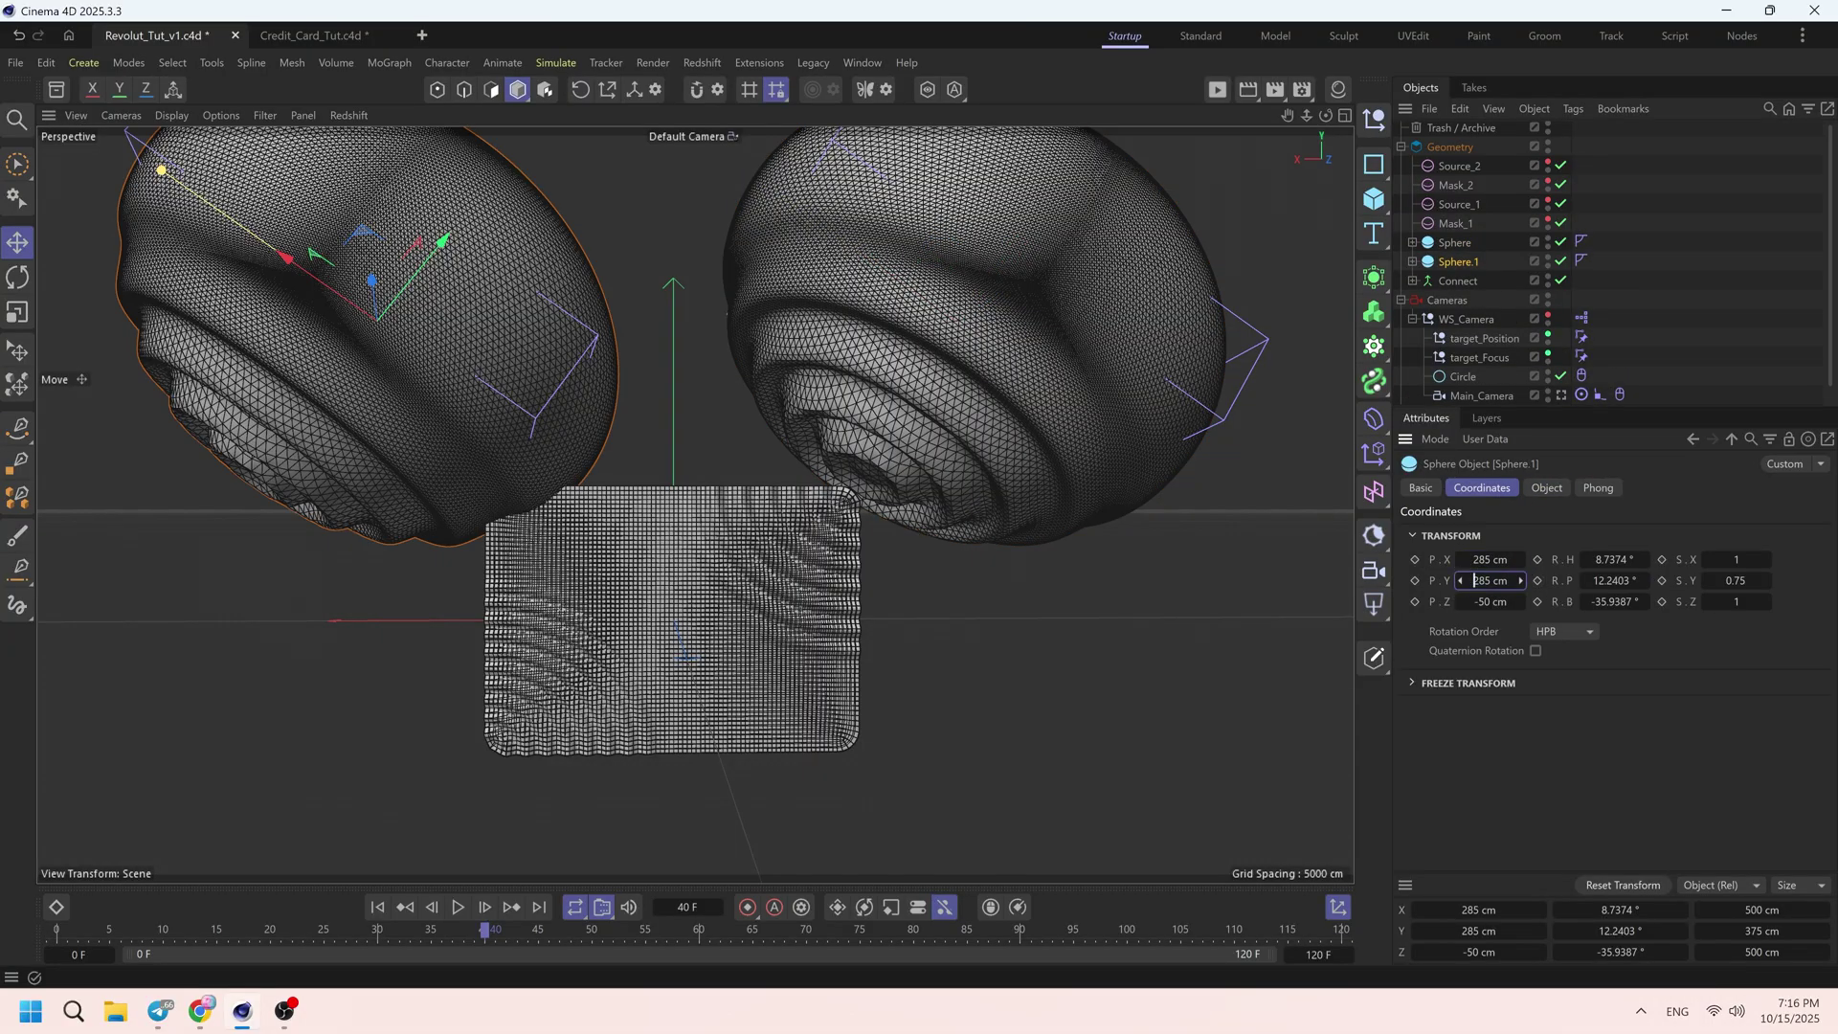
type("-")
key("Return")
- Rotate the copied sphere to about H -192°, P 16°, B -143° so its waves face the card's lower-left corner in the Main_Camera view
key("r")
scroll(519, 606, "up", 4)
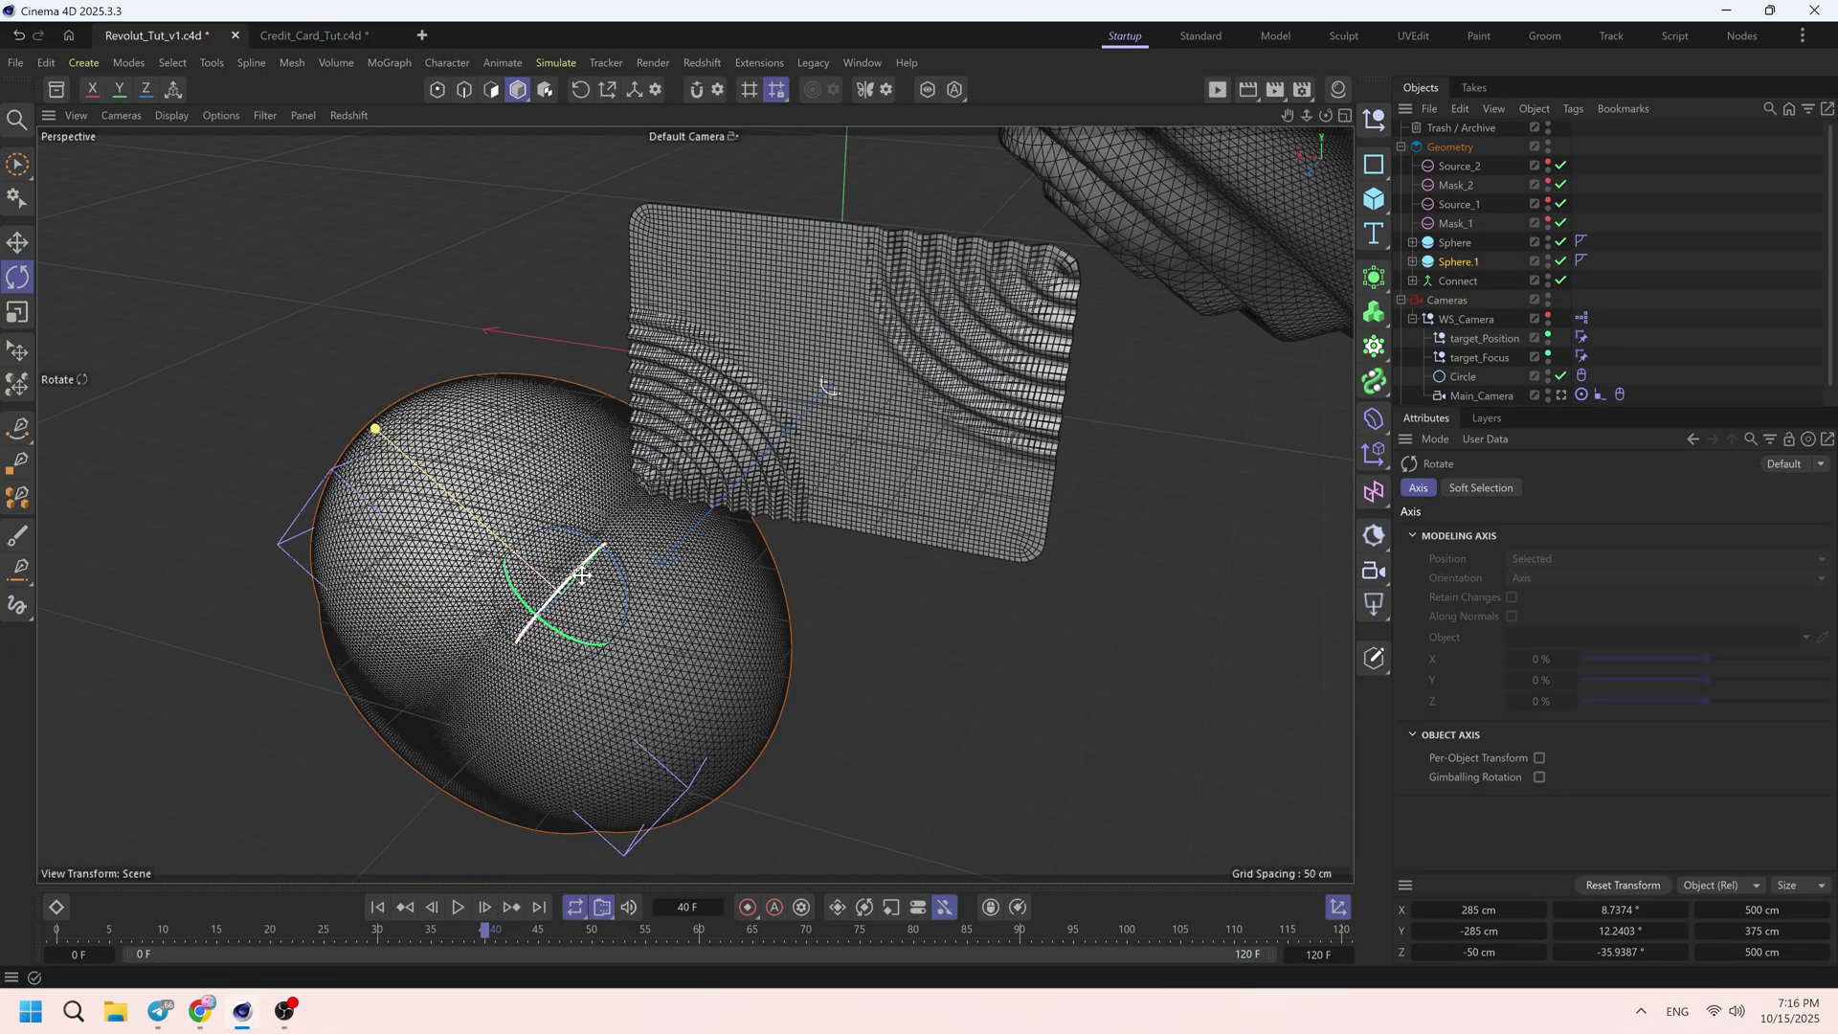
left_click_drag(536, 660, 550, 670)
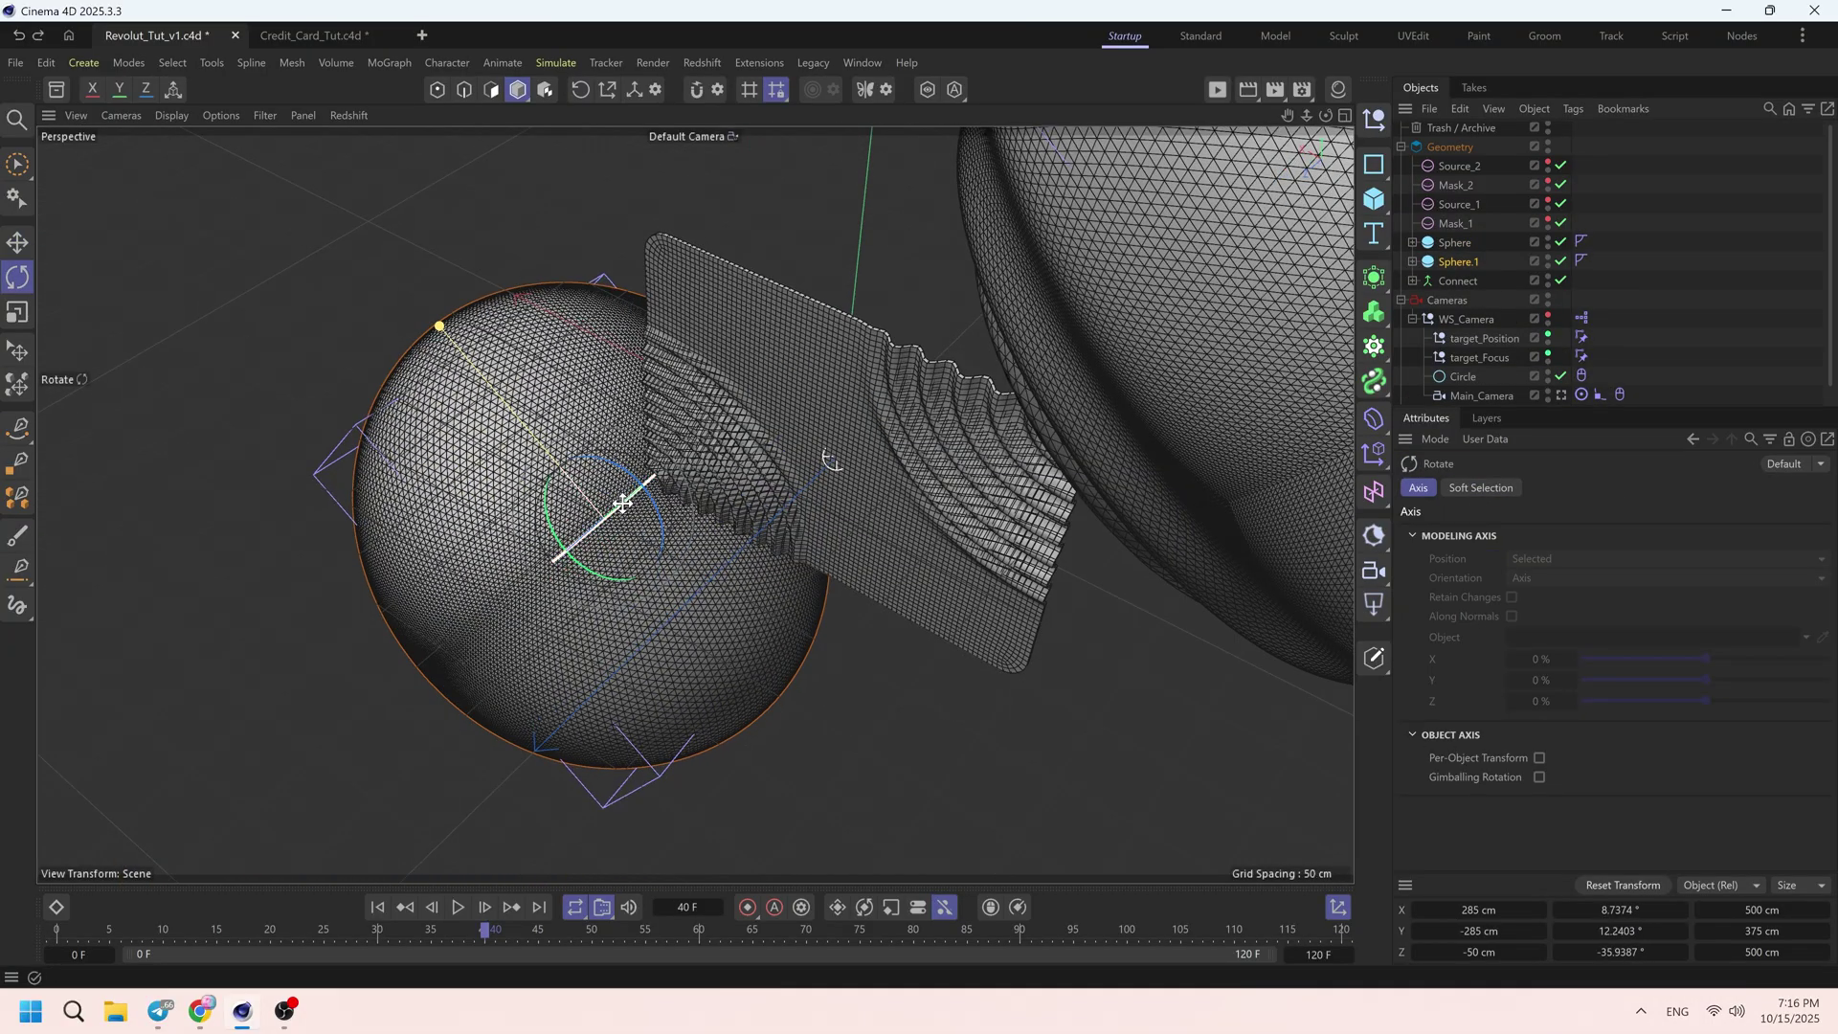
left_click_drag(624, 501, 262, 726)
left_click_drag(615, 512, 895, 368)
left_click(1559, 395)
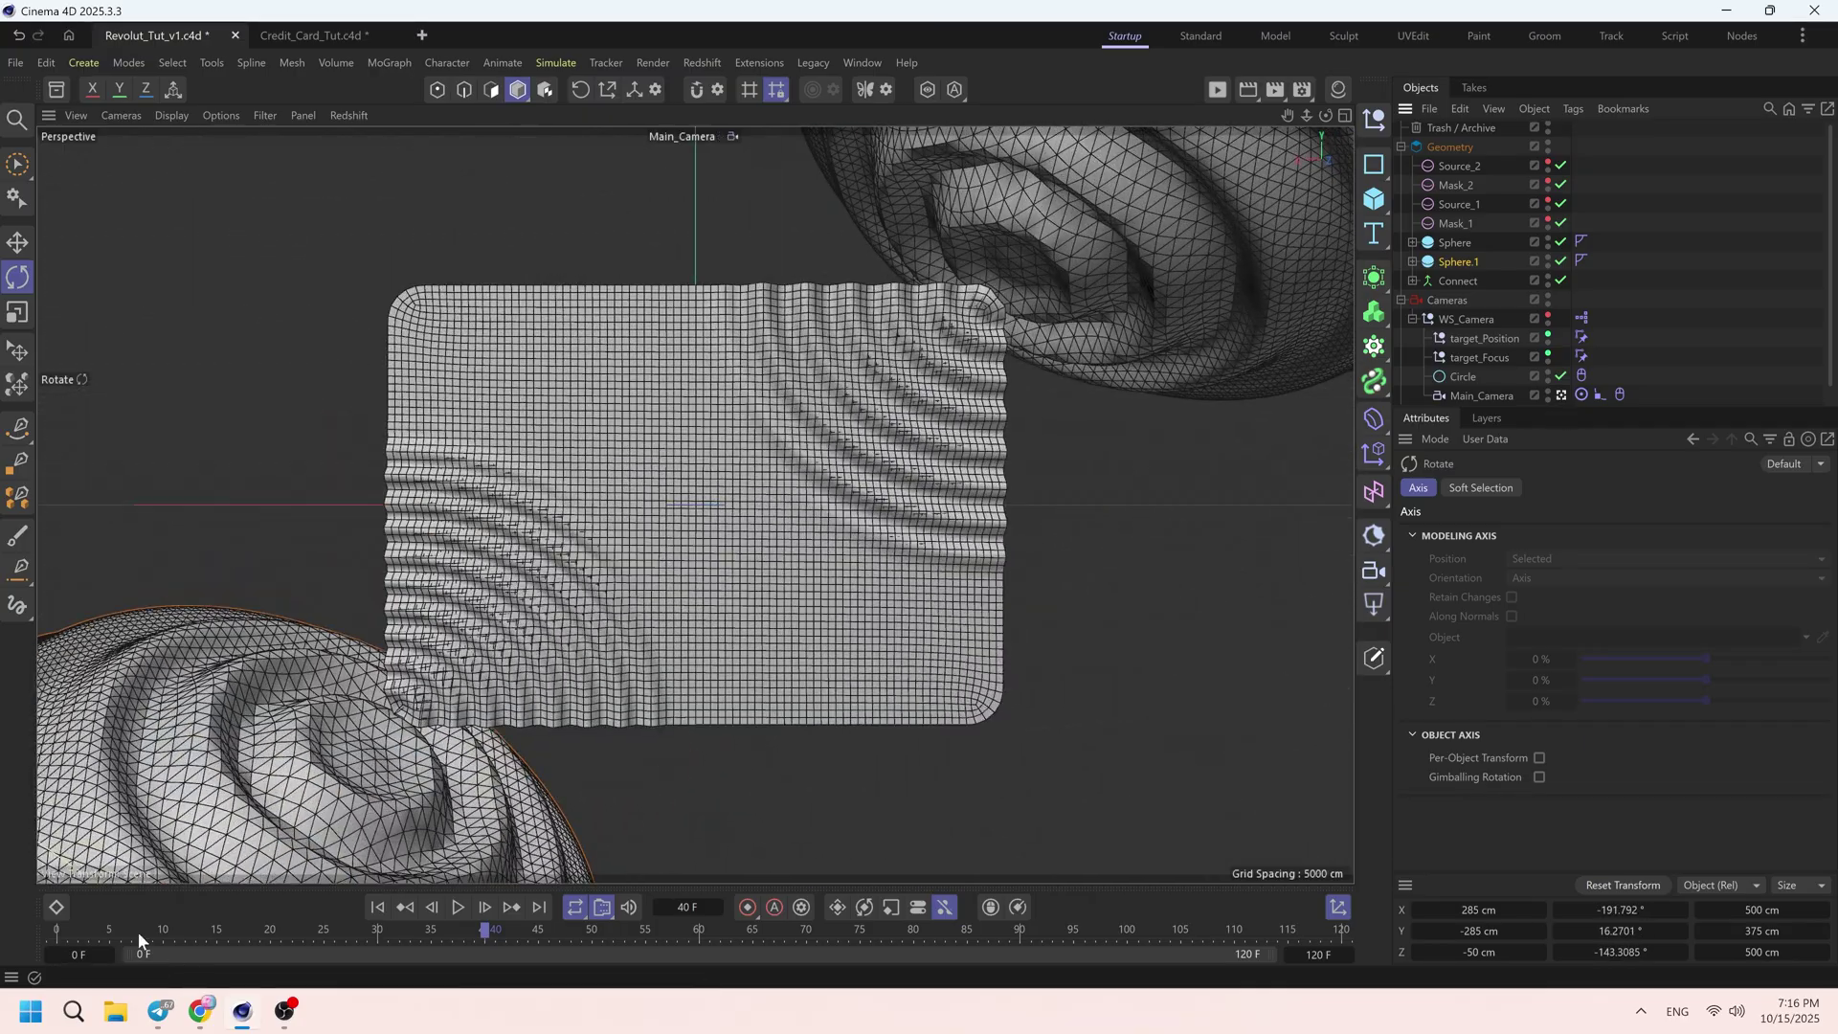
- Play the animation of both spheres through Main_Camera and return to frame 0
left_click(457, 908)
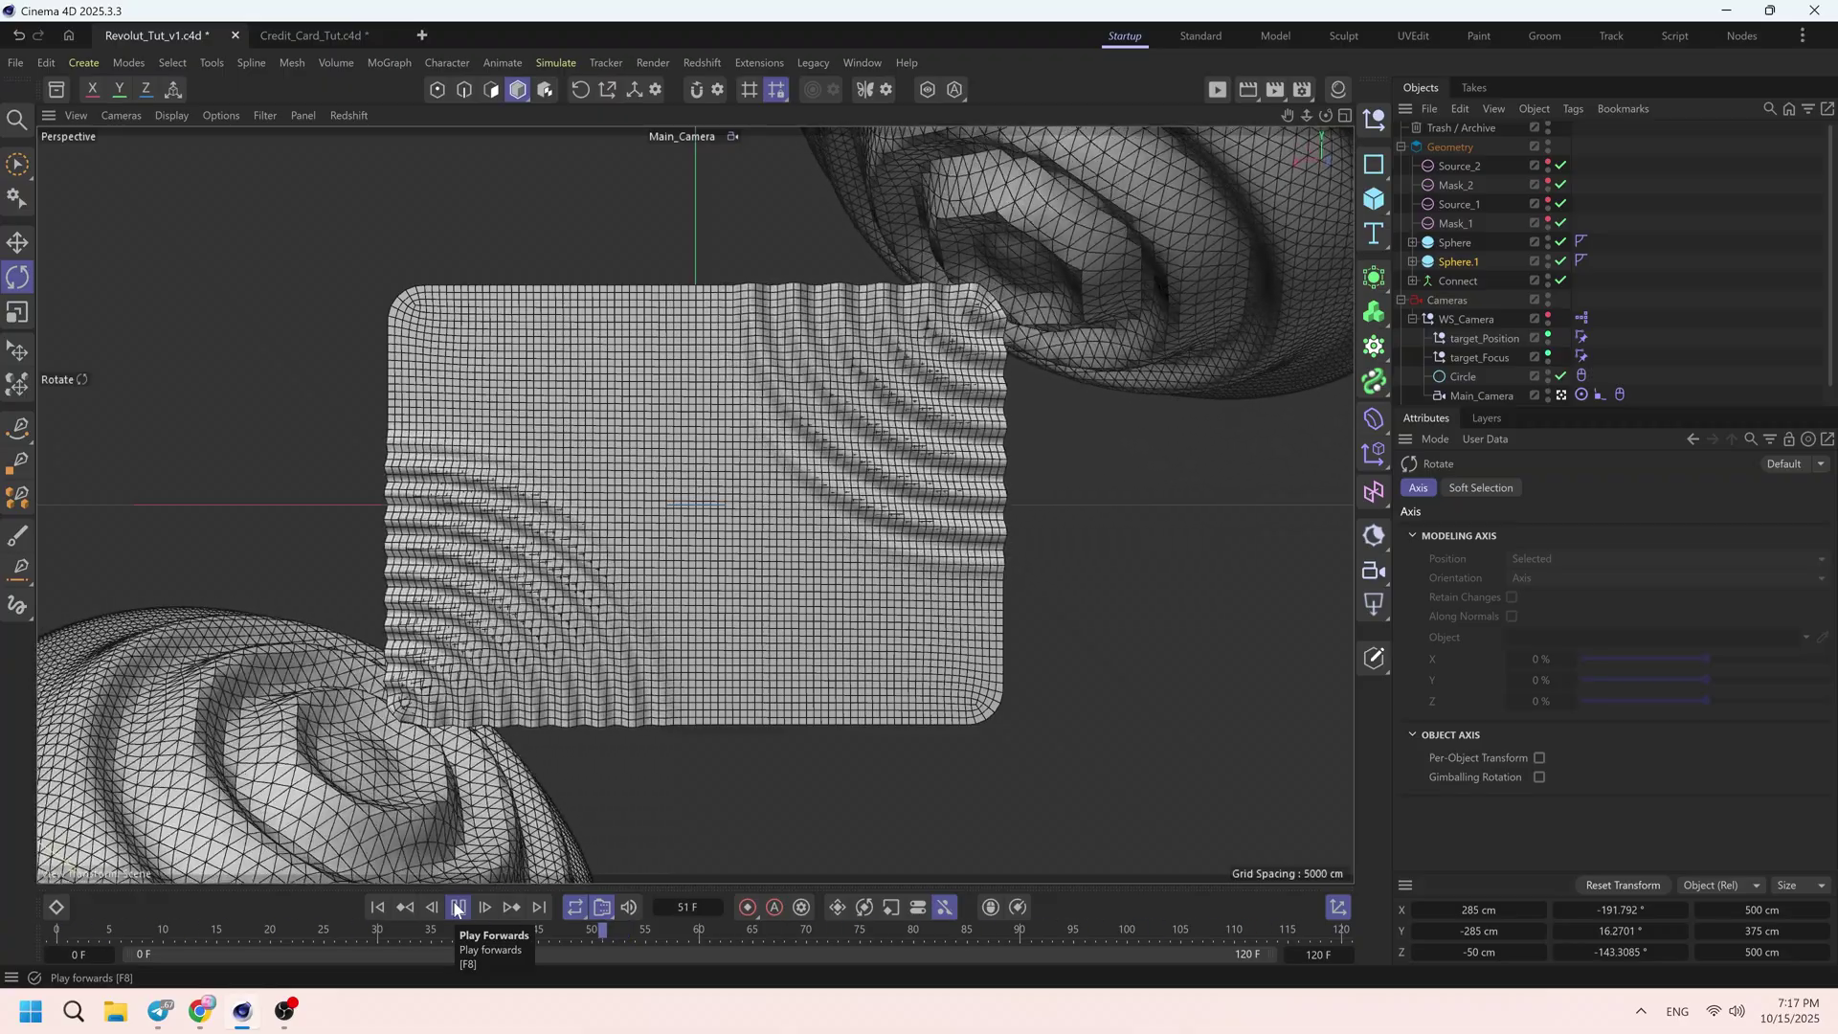
left_click(457, 908)
left_click_drag(422, 932, 326, 944)
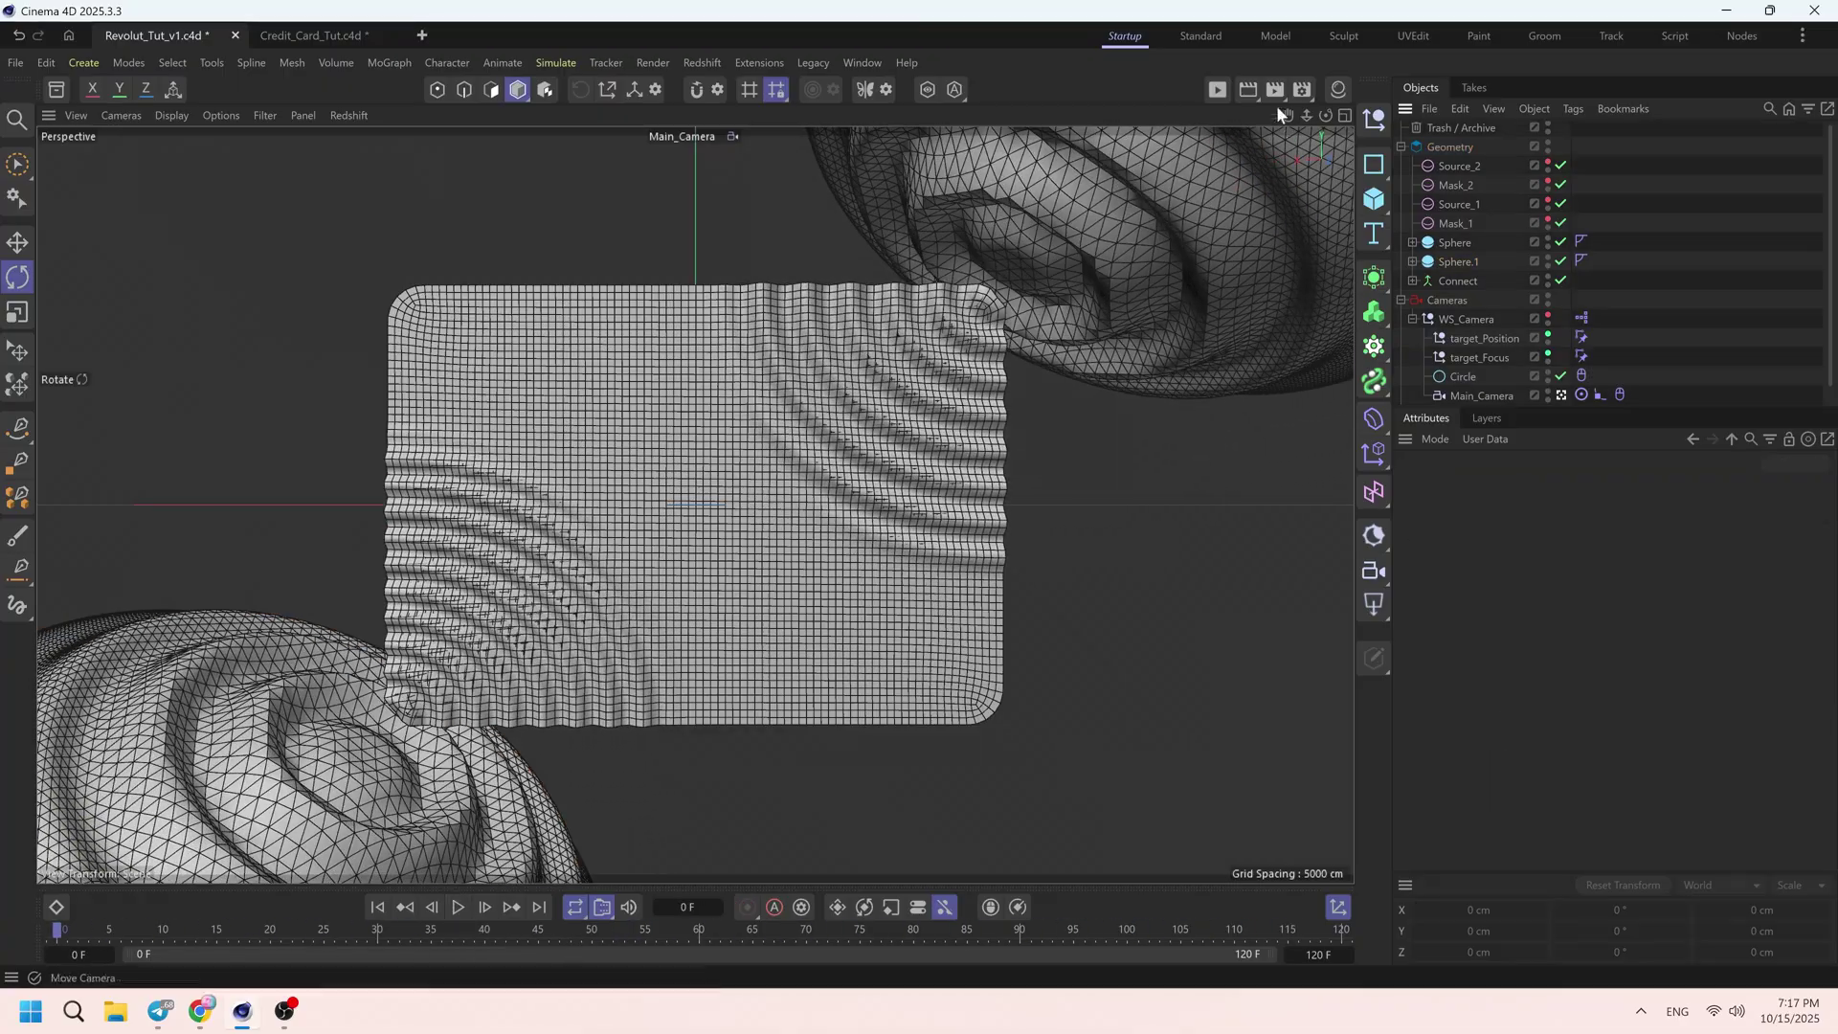
- Dock the Redshift RenderView beside the viewport and run a brief test render of the card and spheres
left_click(1219, 90)
left_click_drag(1007, 102, 538, 265)
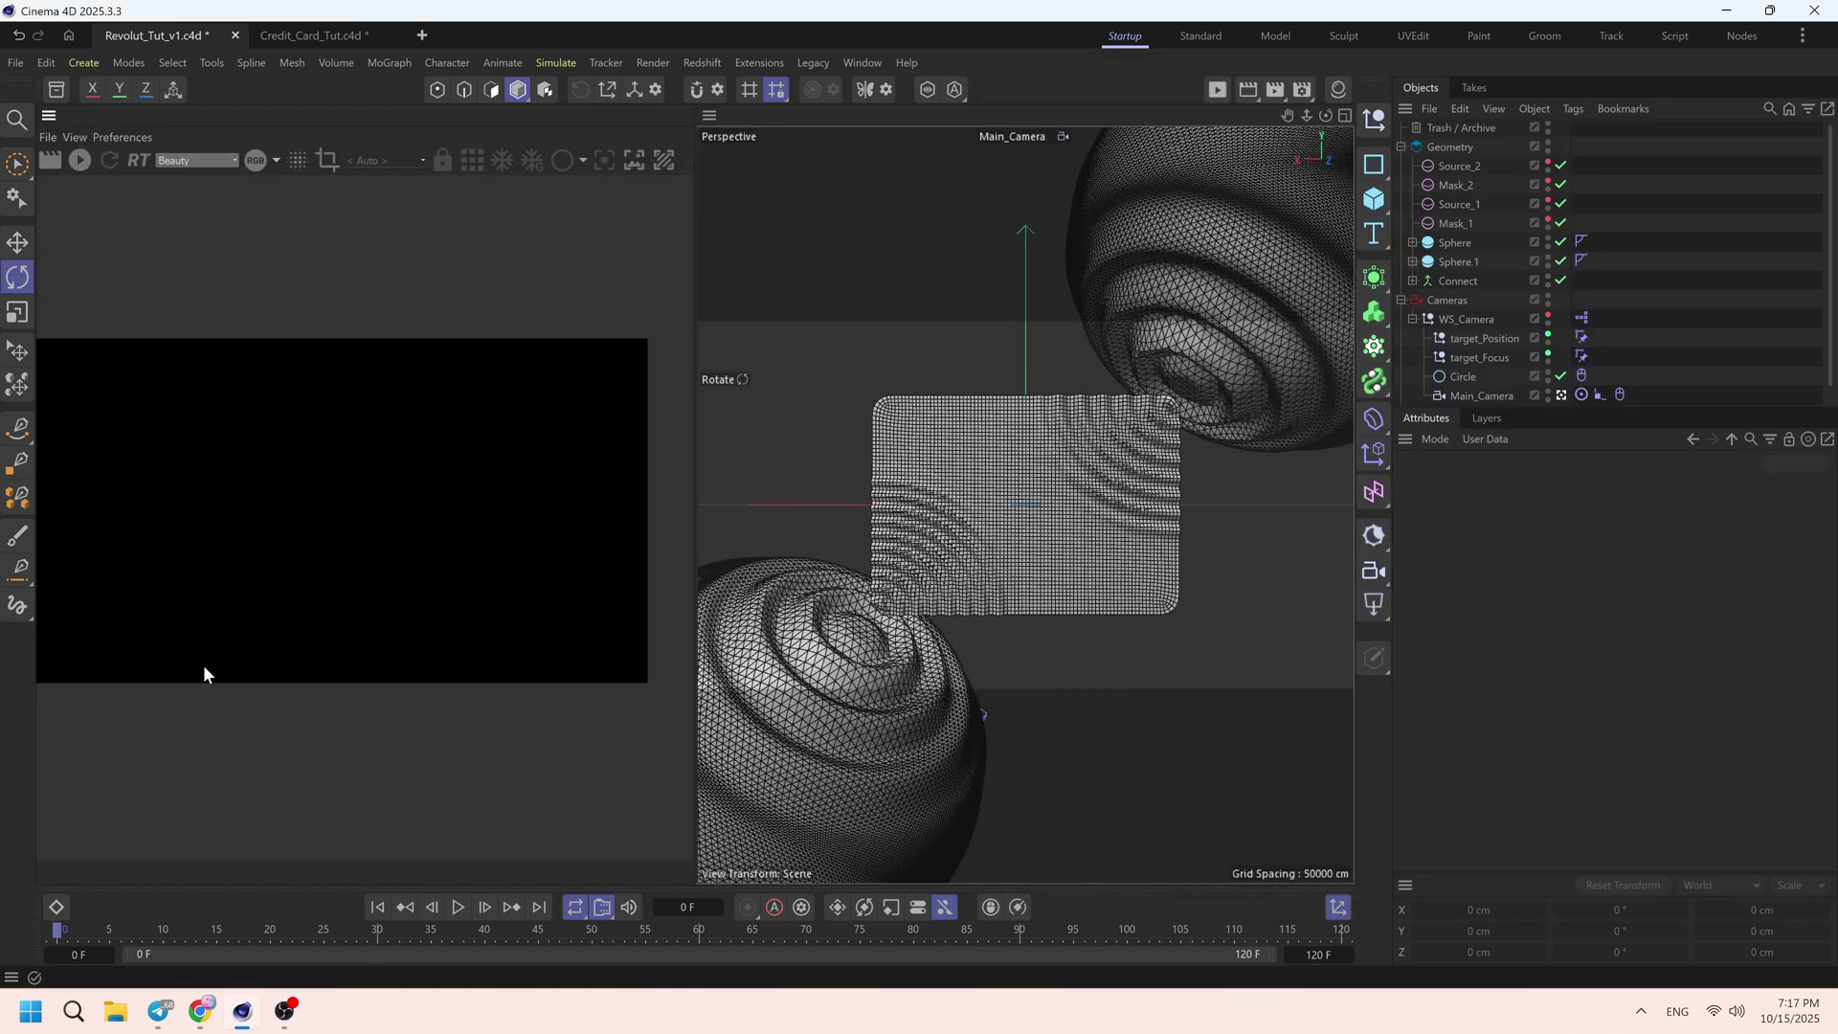
left_click(77, 160)
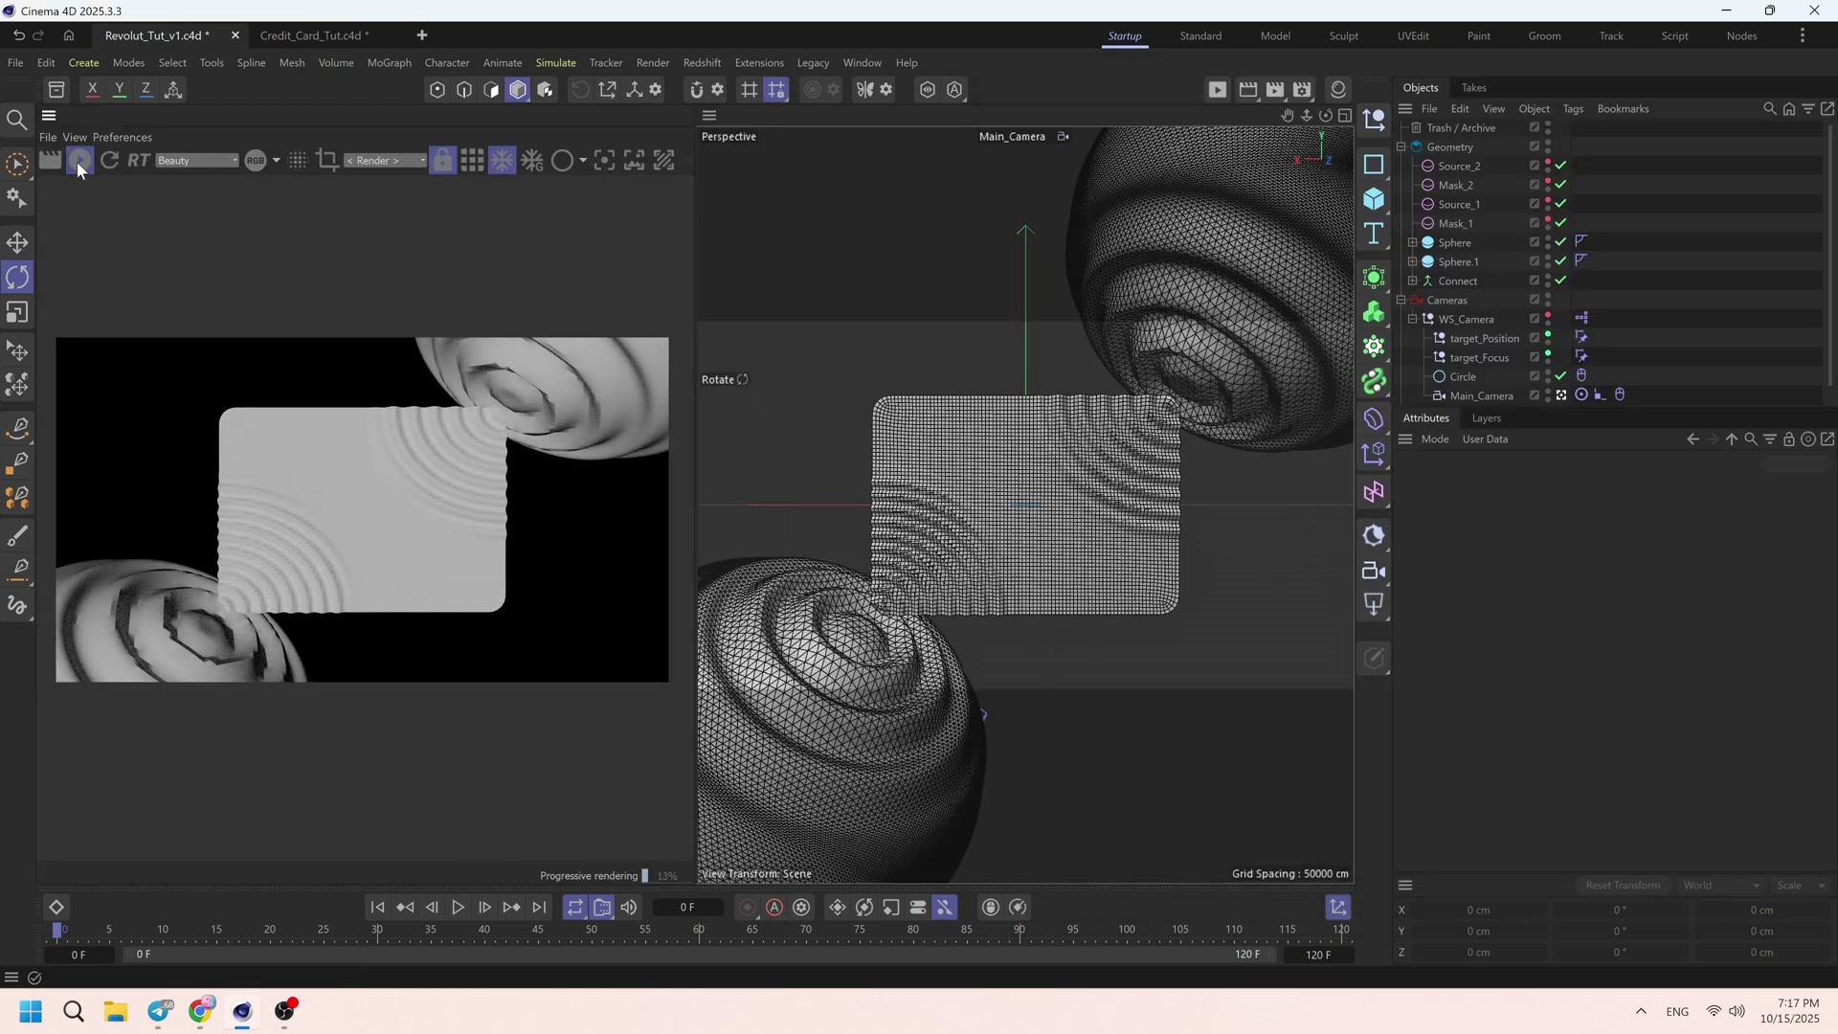
left_click(79, 161)
- Add a Redshift Object tag to the Connect object and to both spheres
left_click(1455, 280)
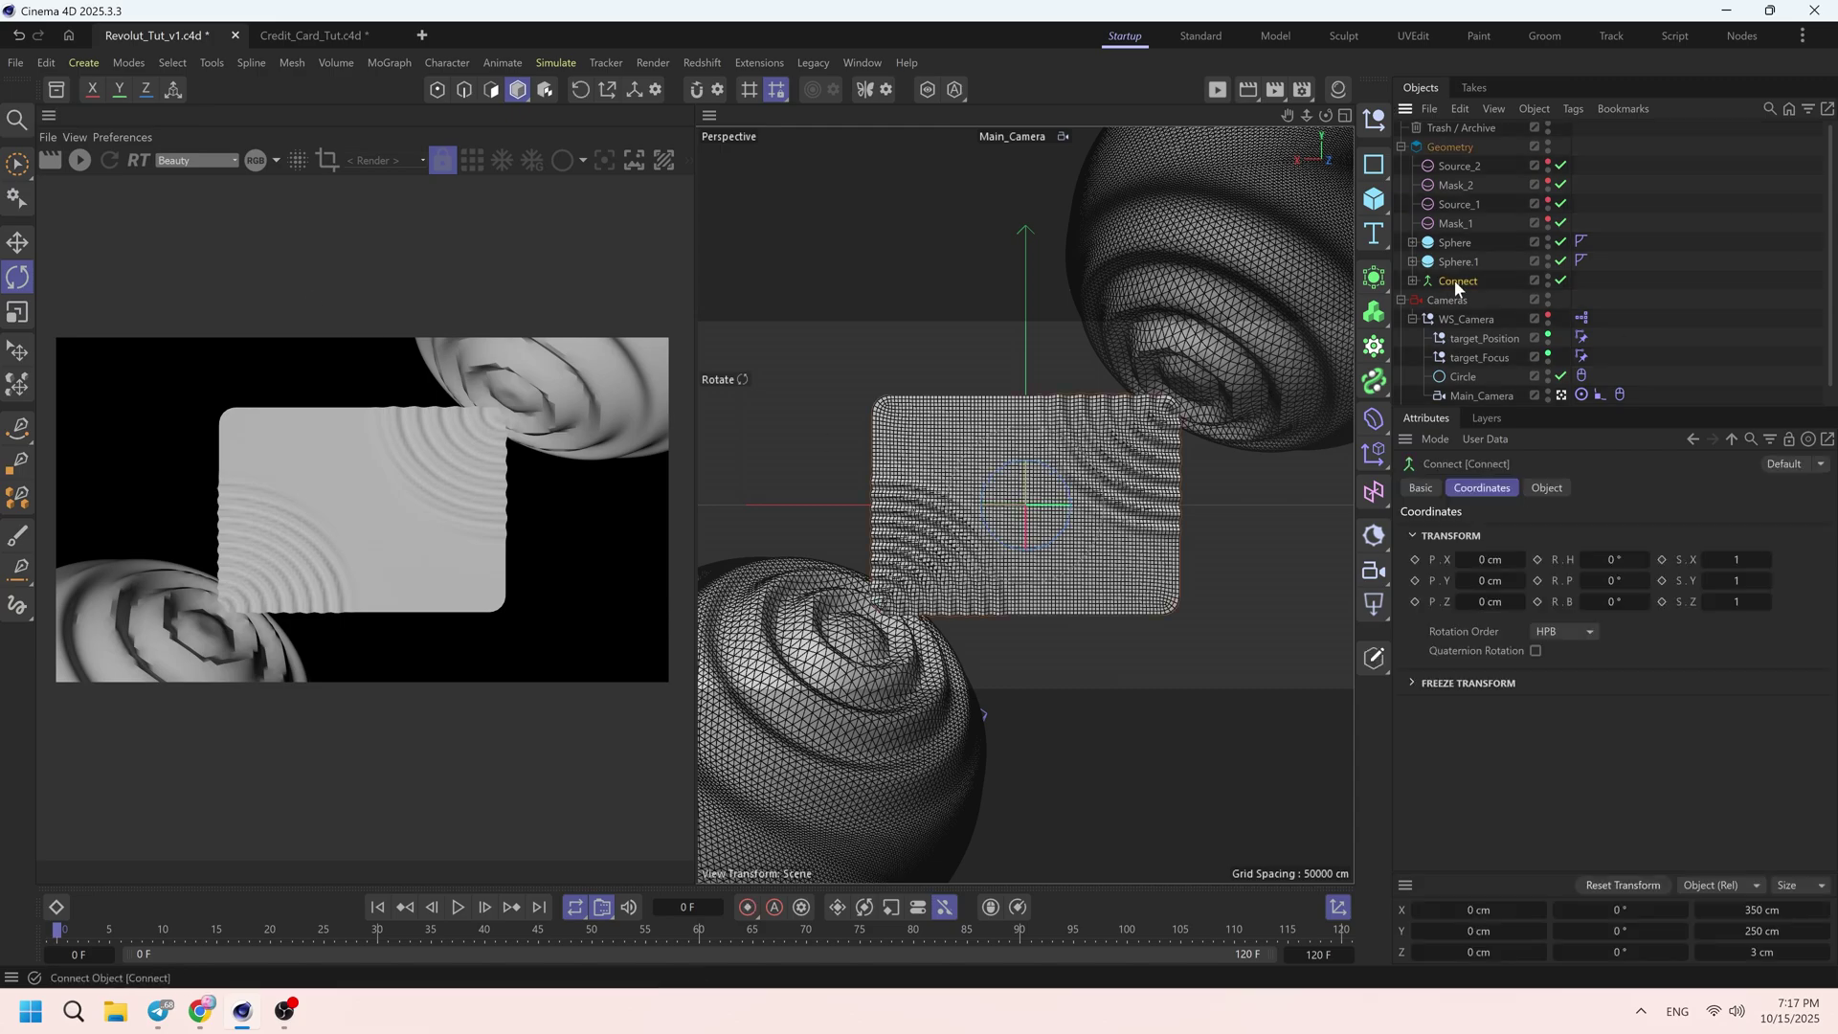
right_click(1455, 279)
mouse_move(1494, 326)
left_click(1404, 390)
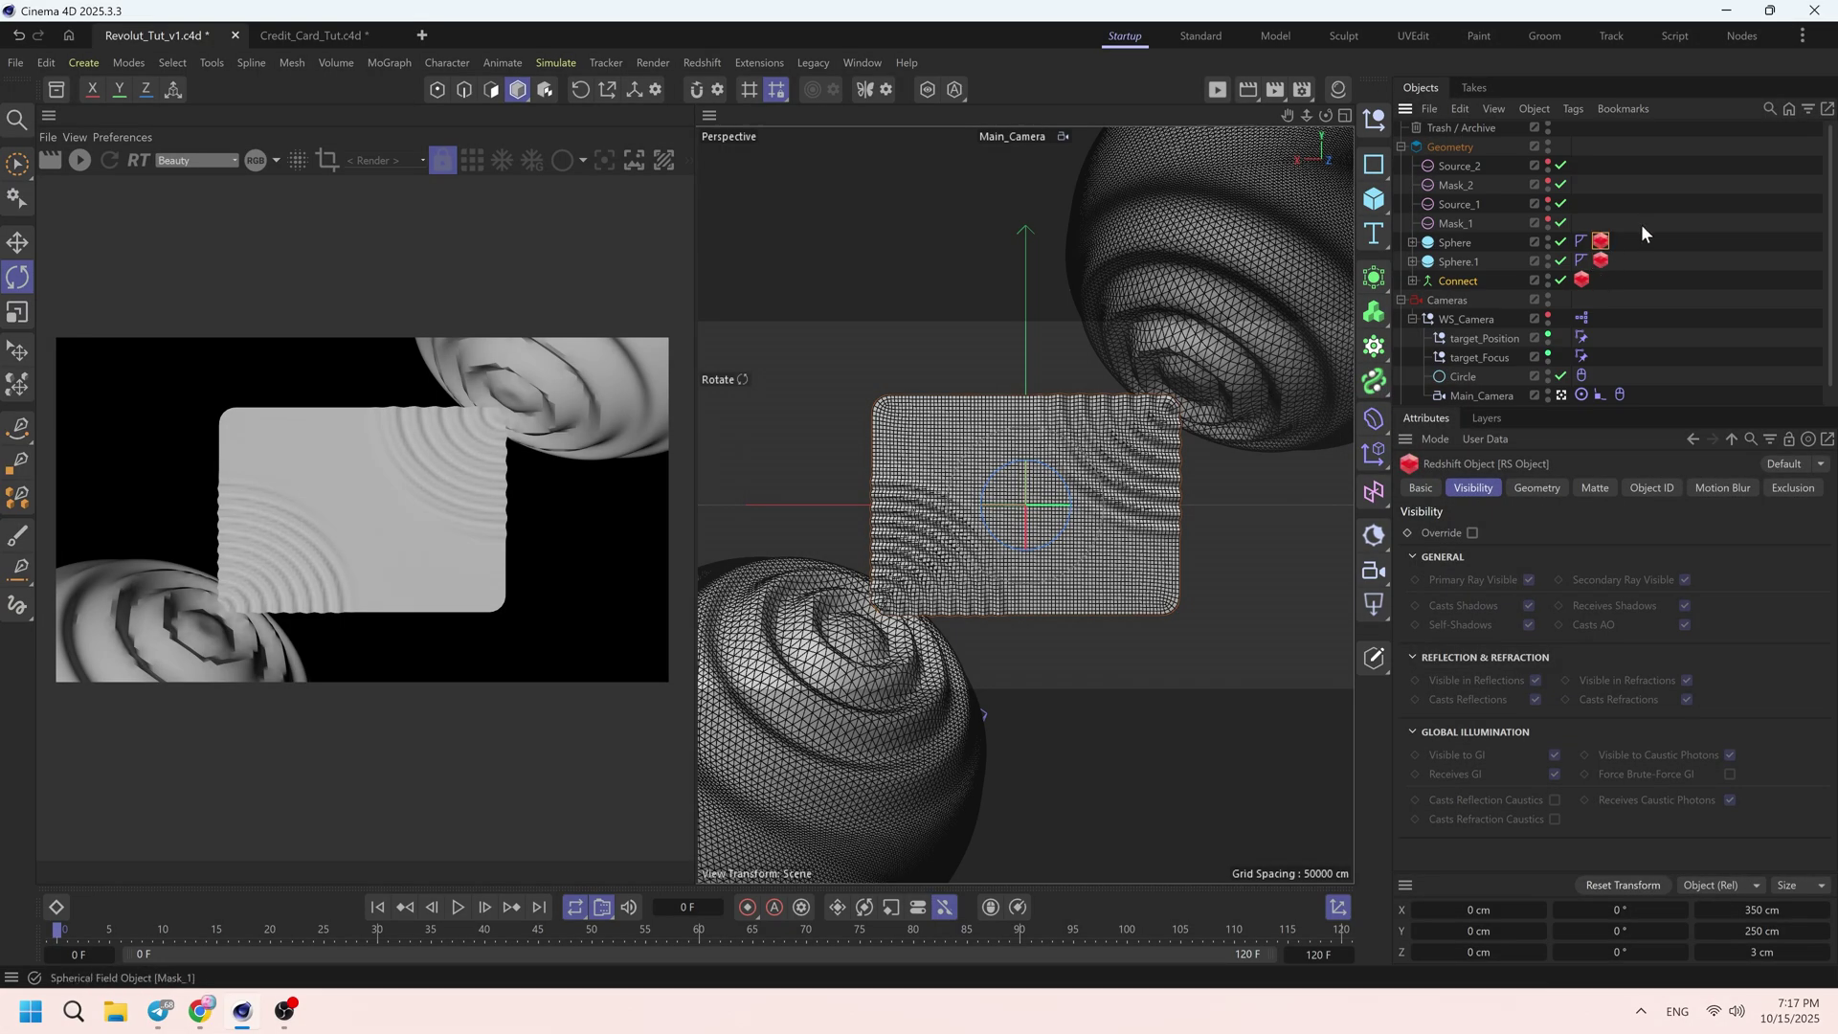
left_click(1600, 260, "ctrl")
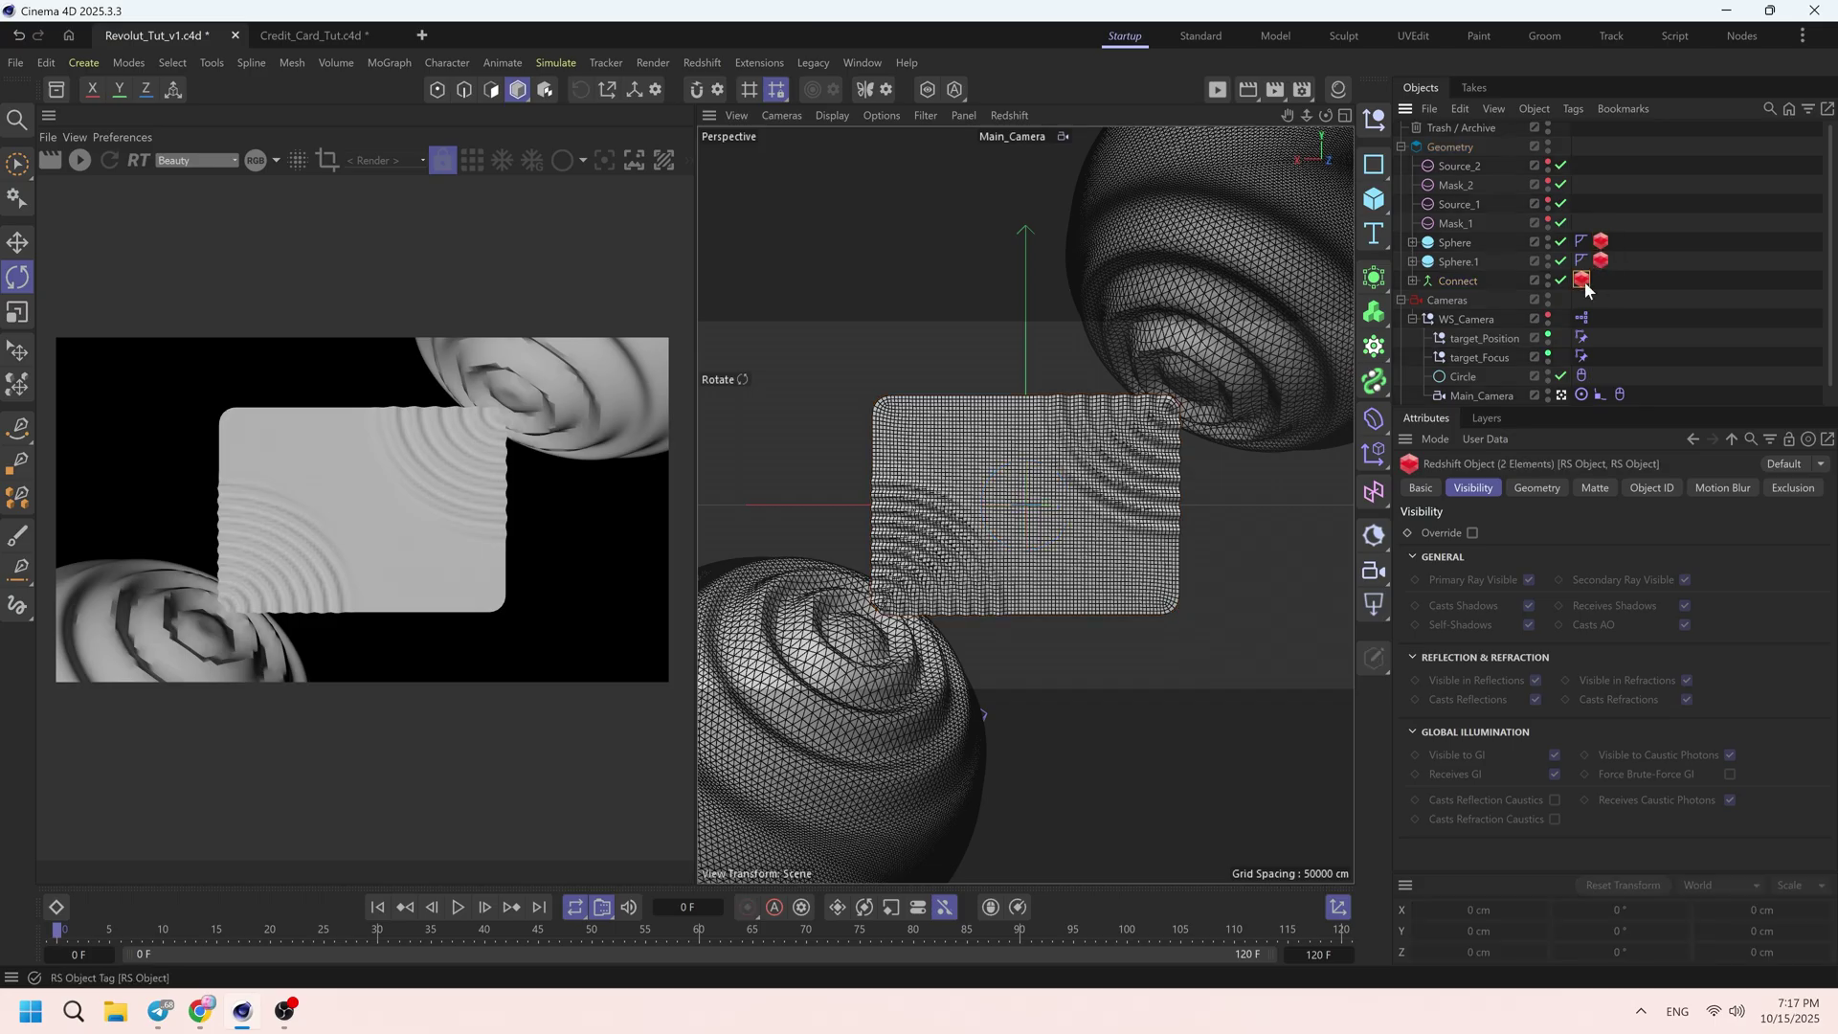
- Override the geometry settings in Connect's Redshift Object tag, enable tessellation and restart the preview render
left_click(1528, 494)
left_click(1472, 532)
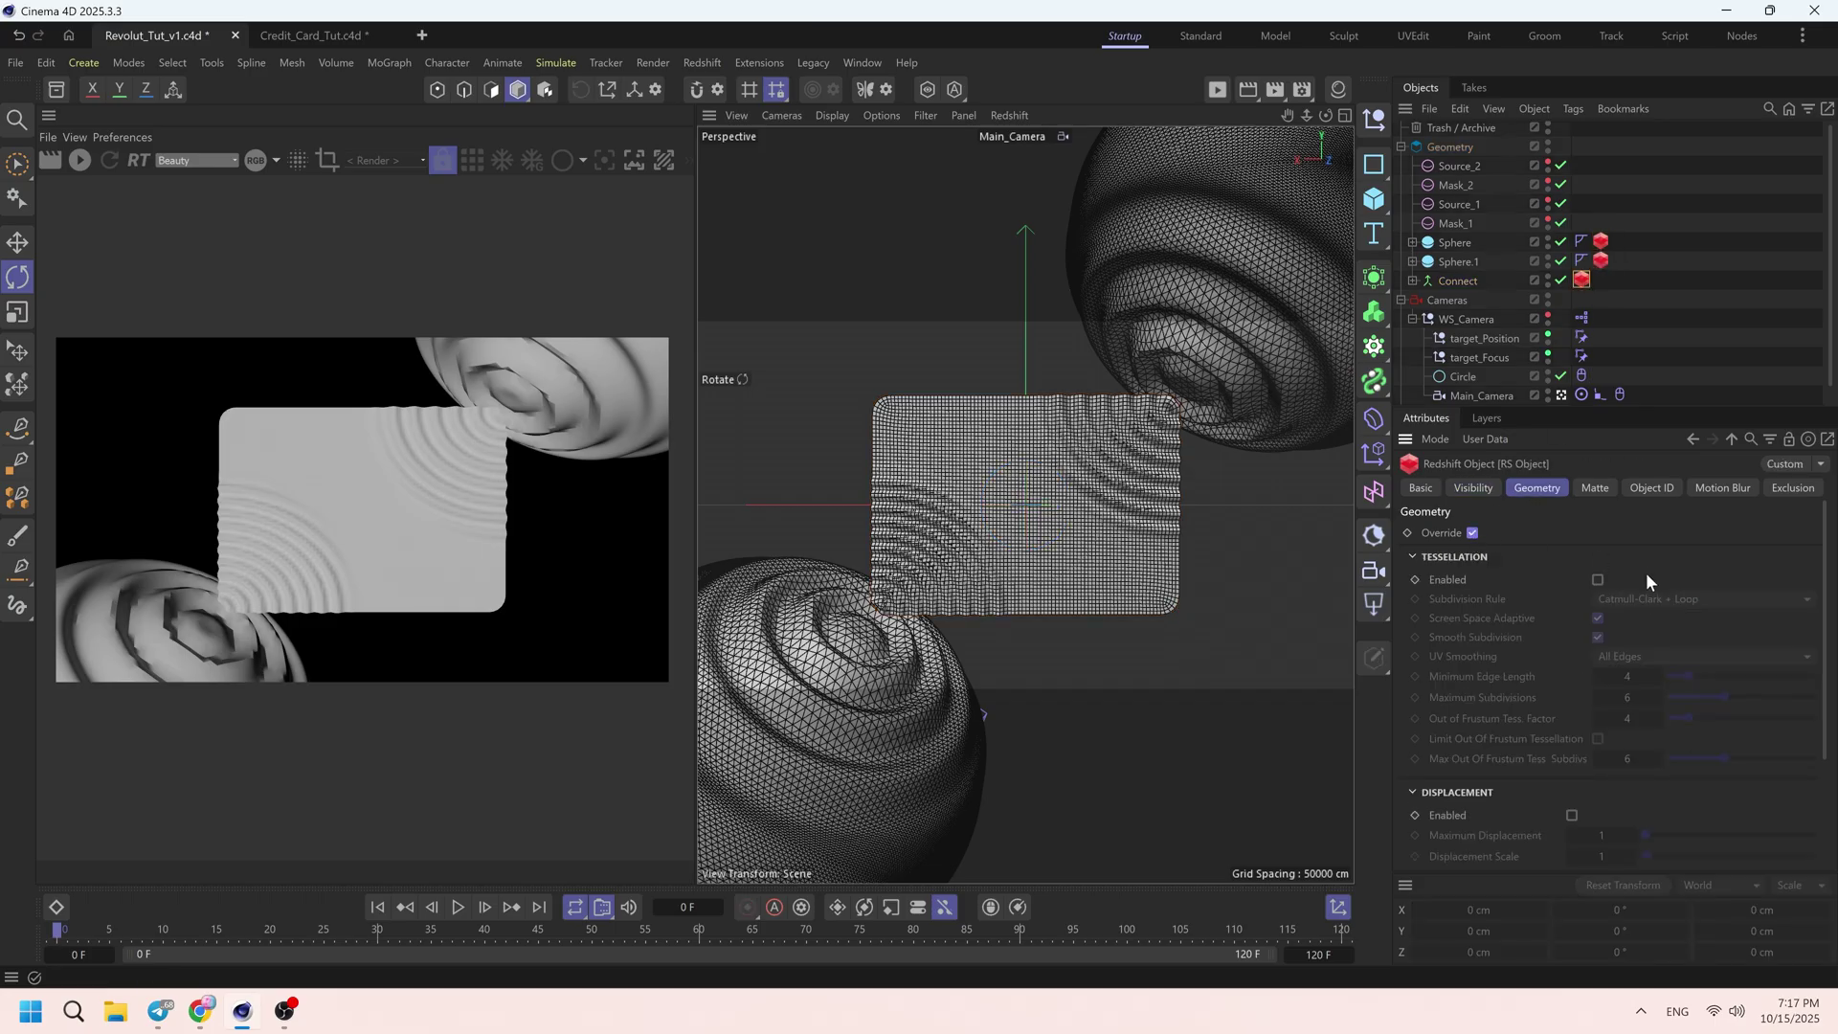
left_click(1597, 579)
left_click(1654, 337)
left_click(87, 165)
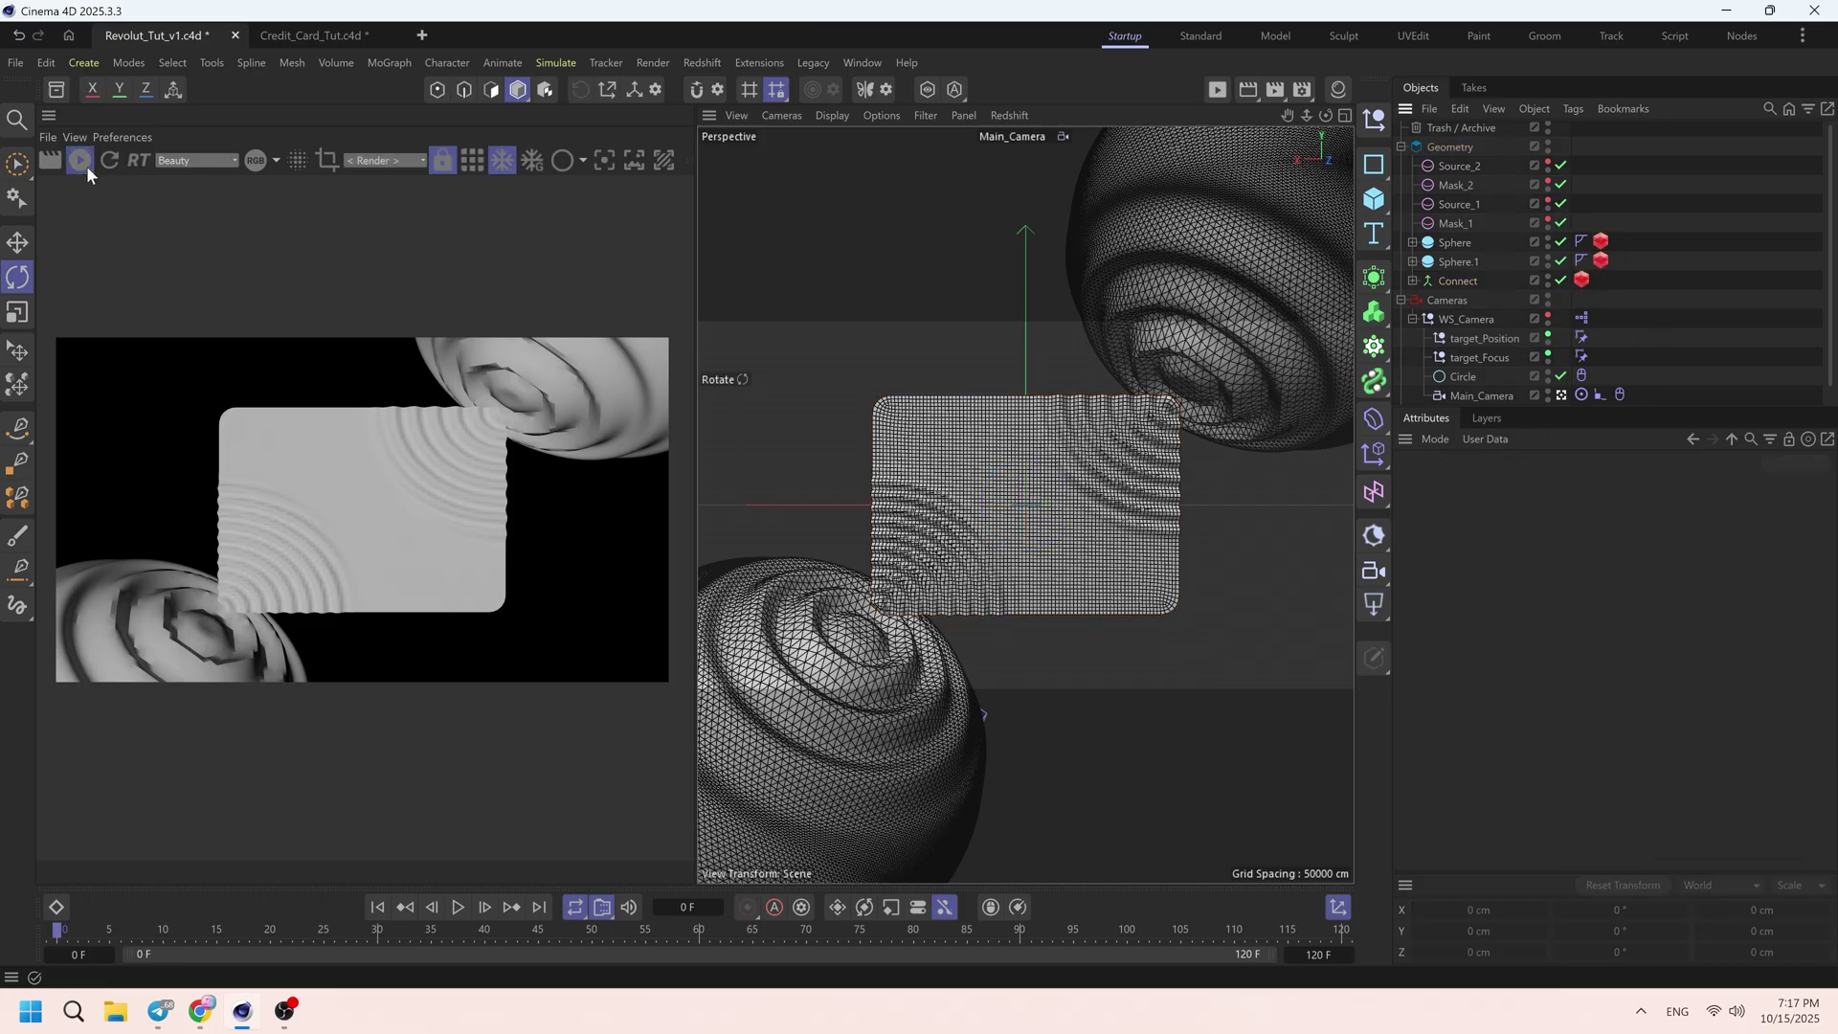
- Override the geometry settings in both spheres' Redshift Object tags, enable tessellation and inspect their smoothness in the render
left_click_drag(1625, 242, 1597, 281)
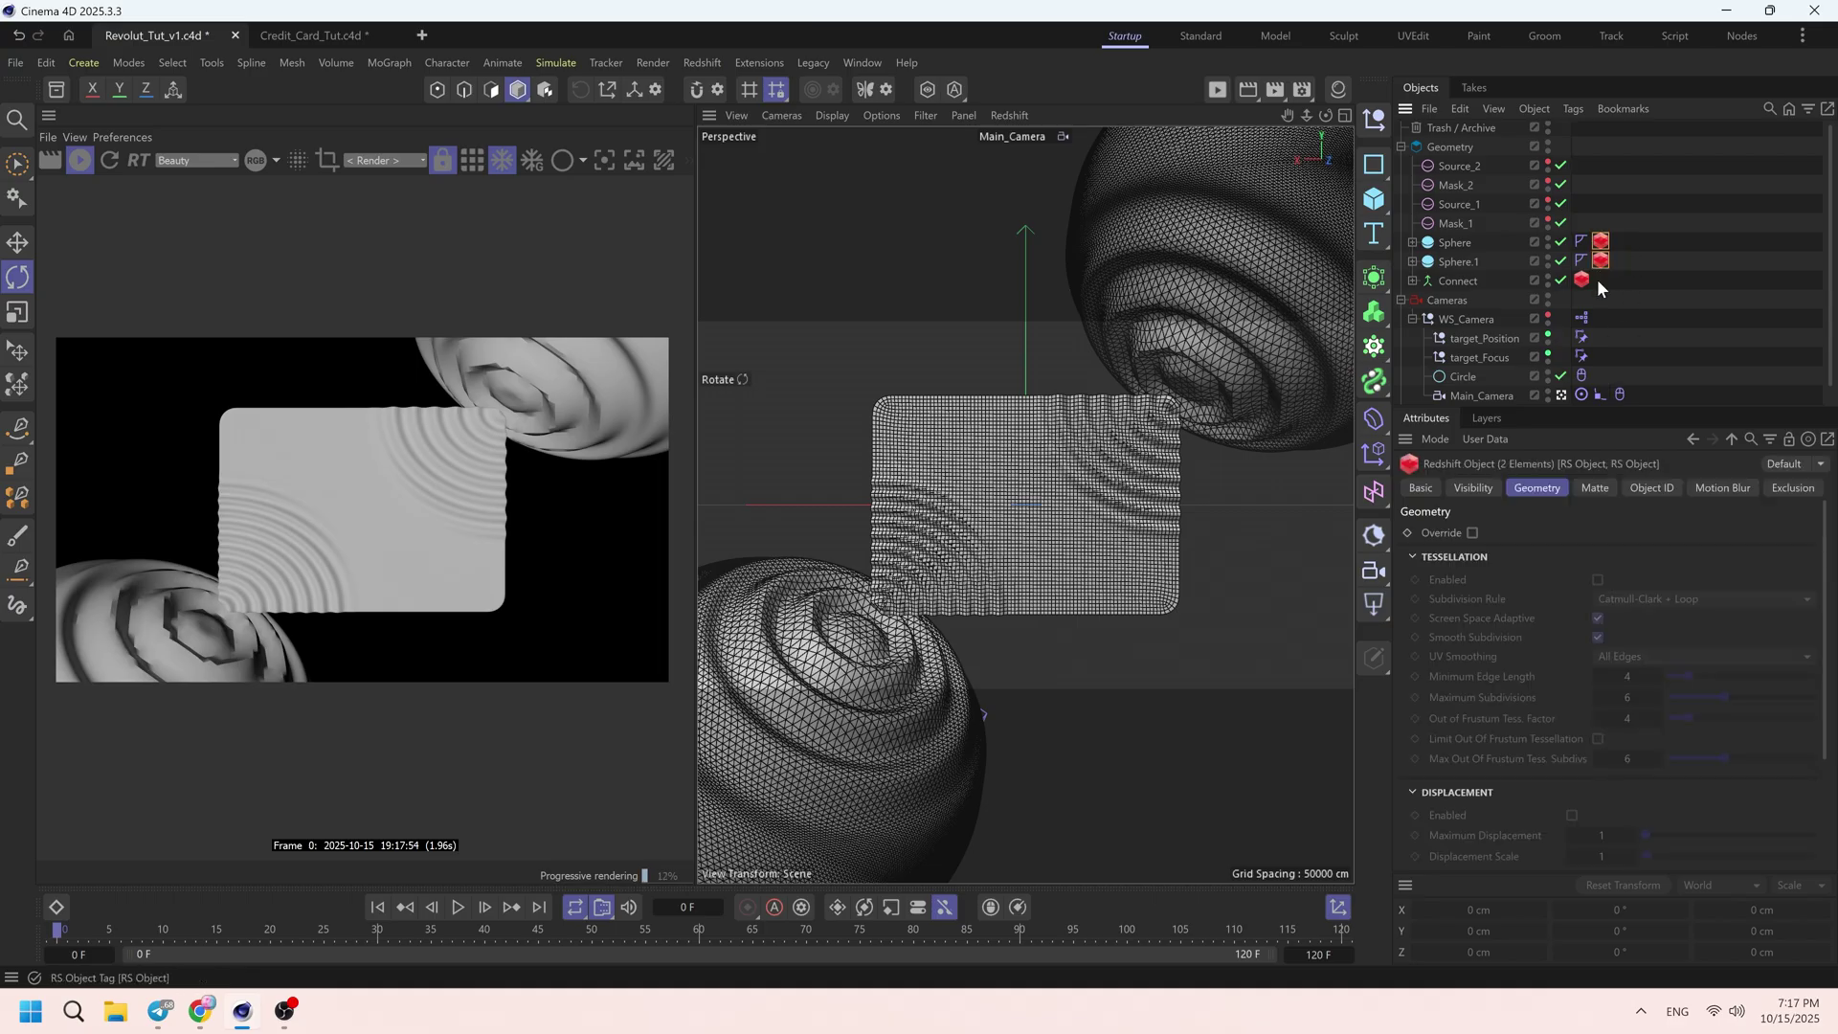
left_click(1472, 533)
left_click(1598, 579)
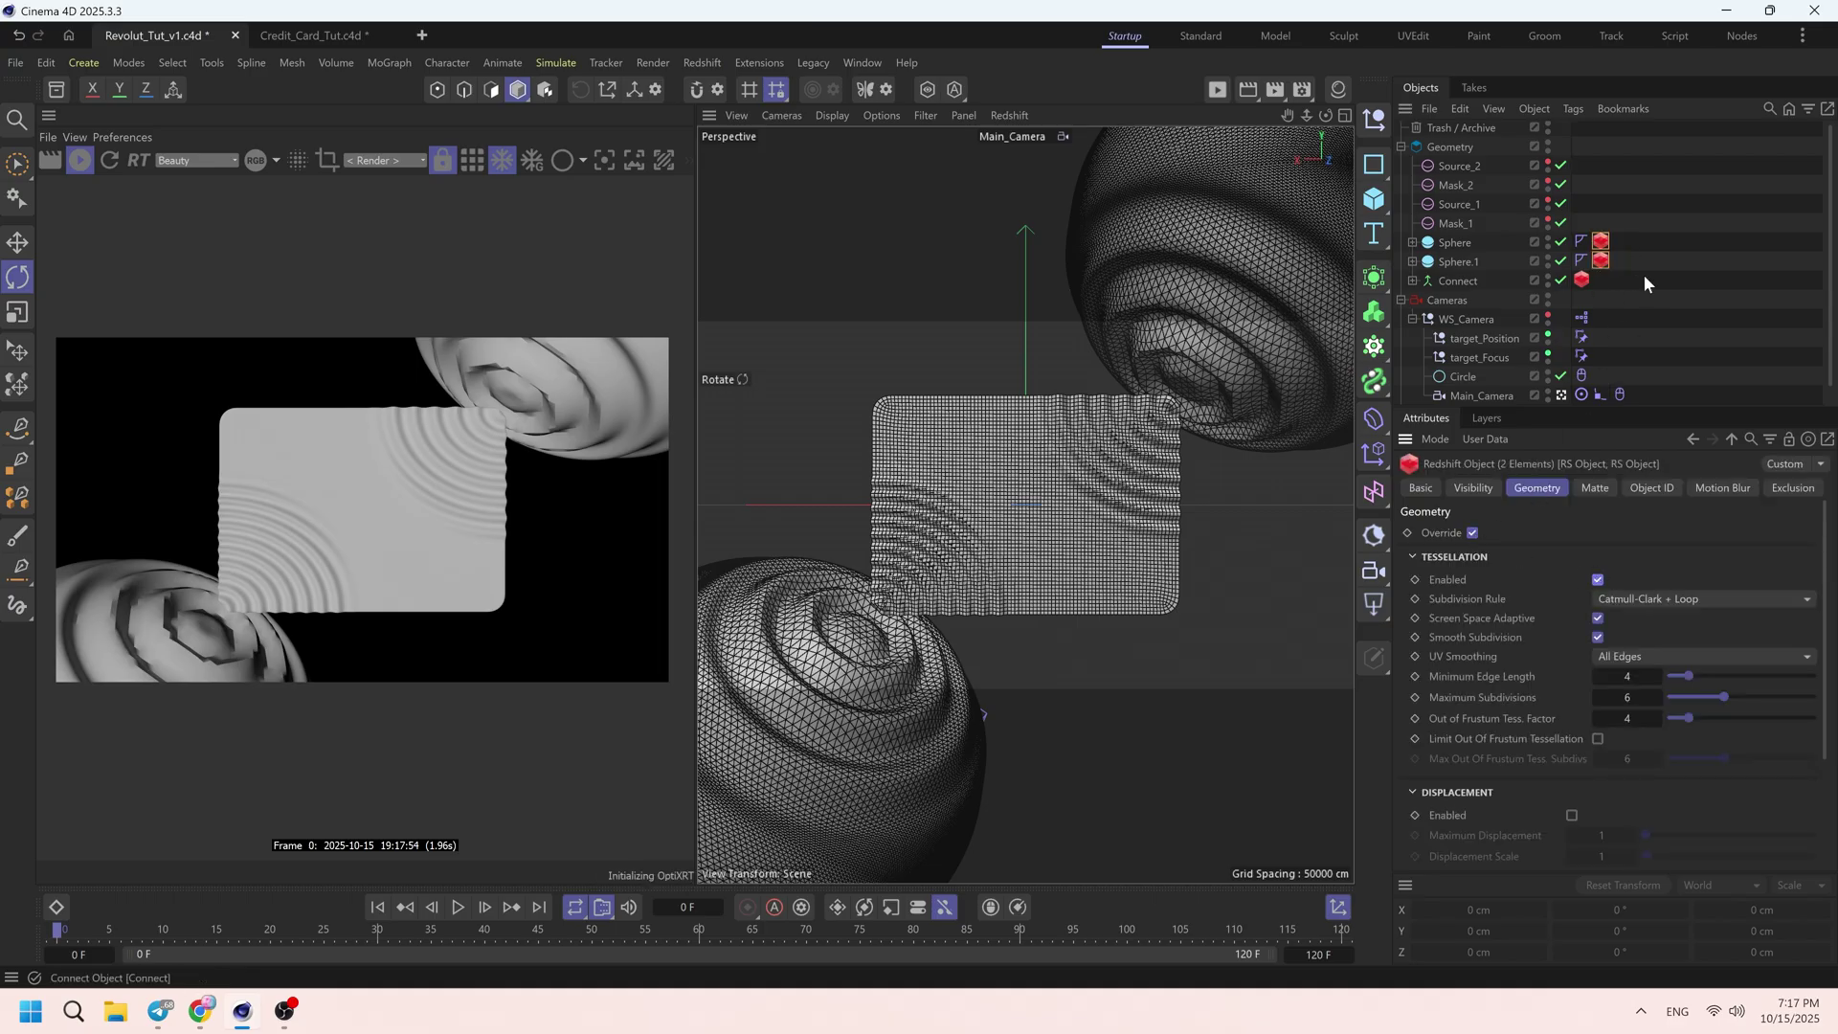
left_click(1643, 274)
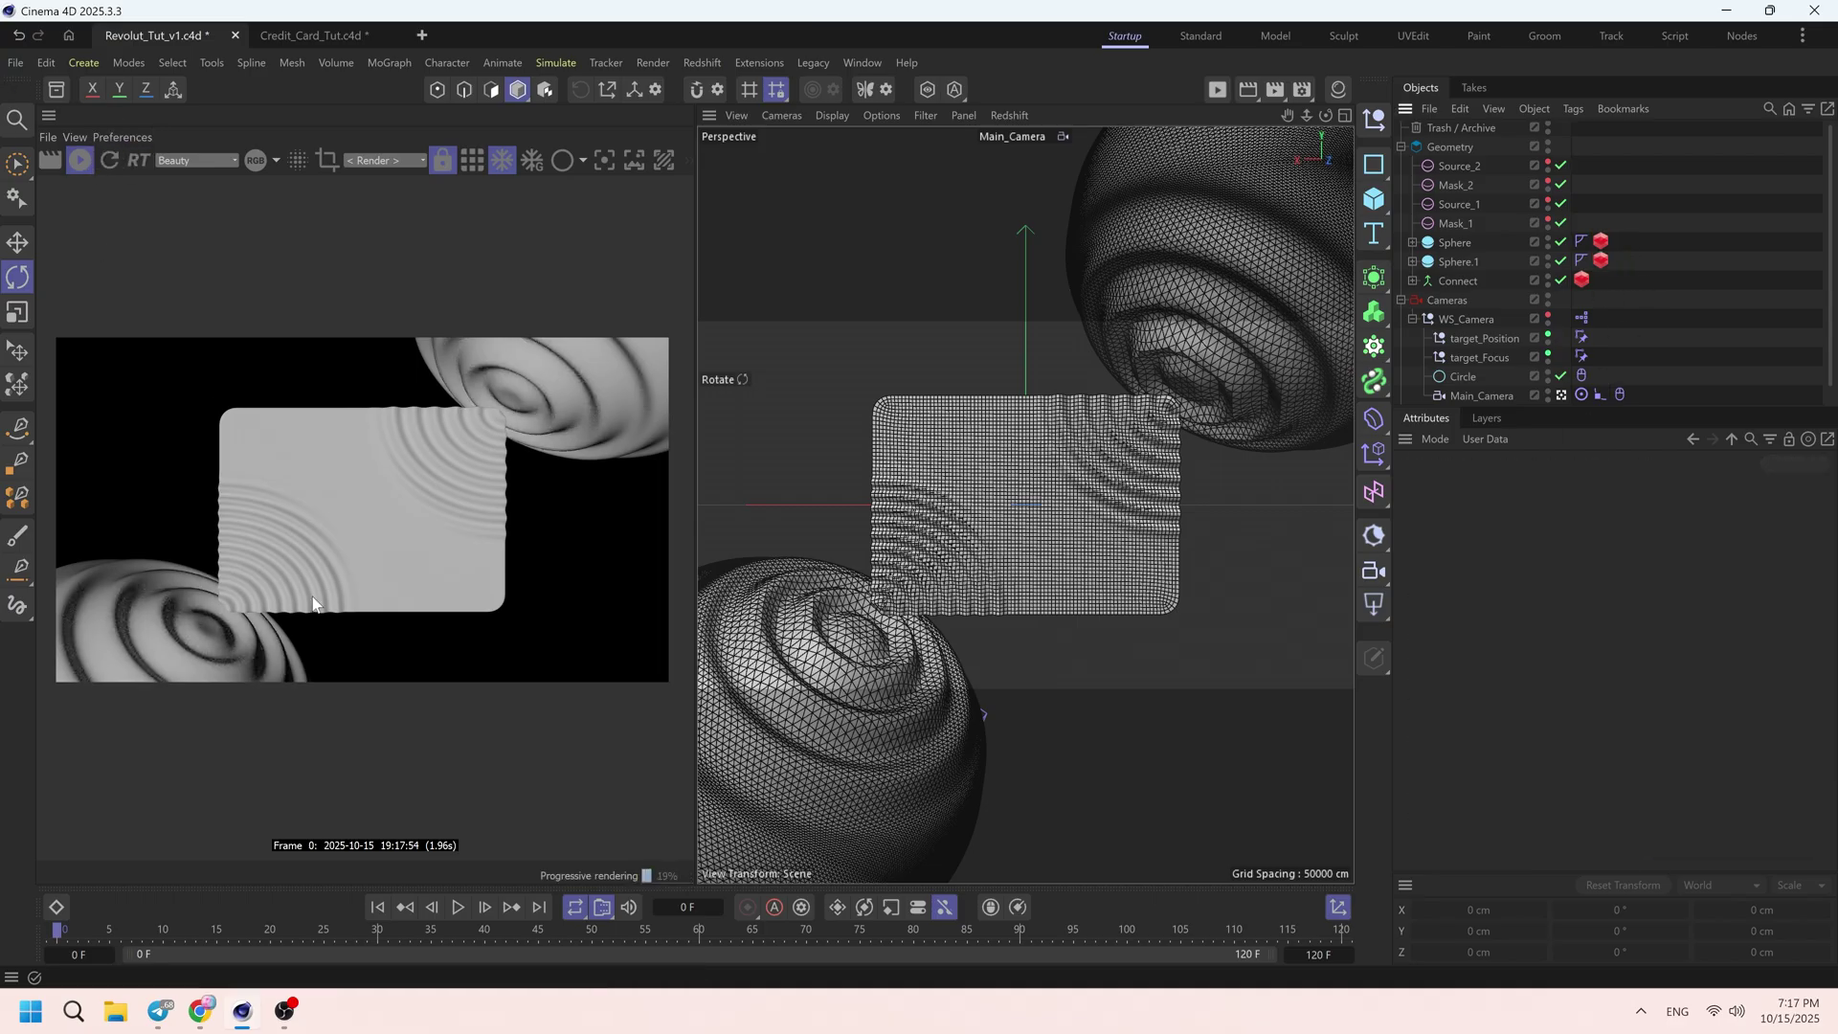
scroll(347, 521, "up", 2)
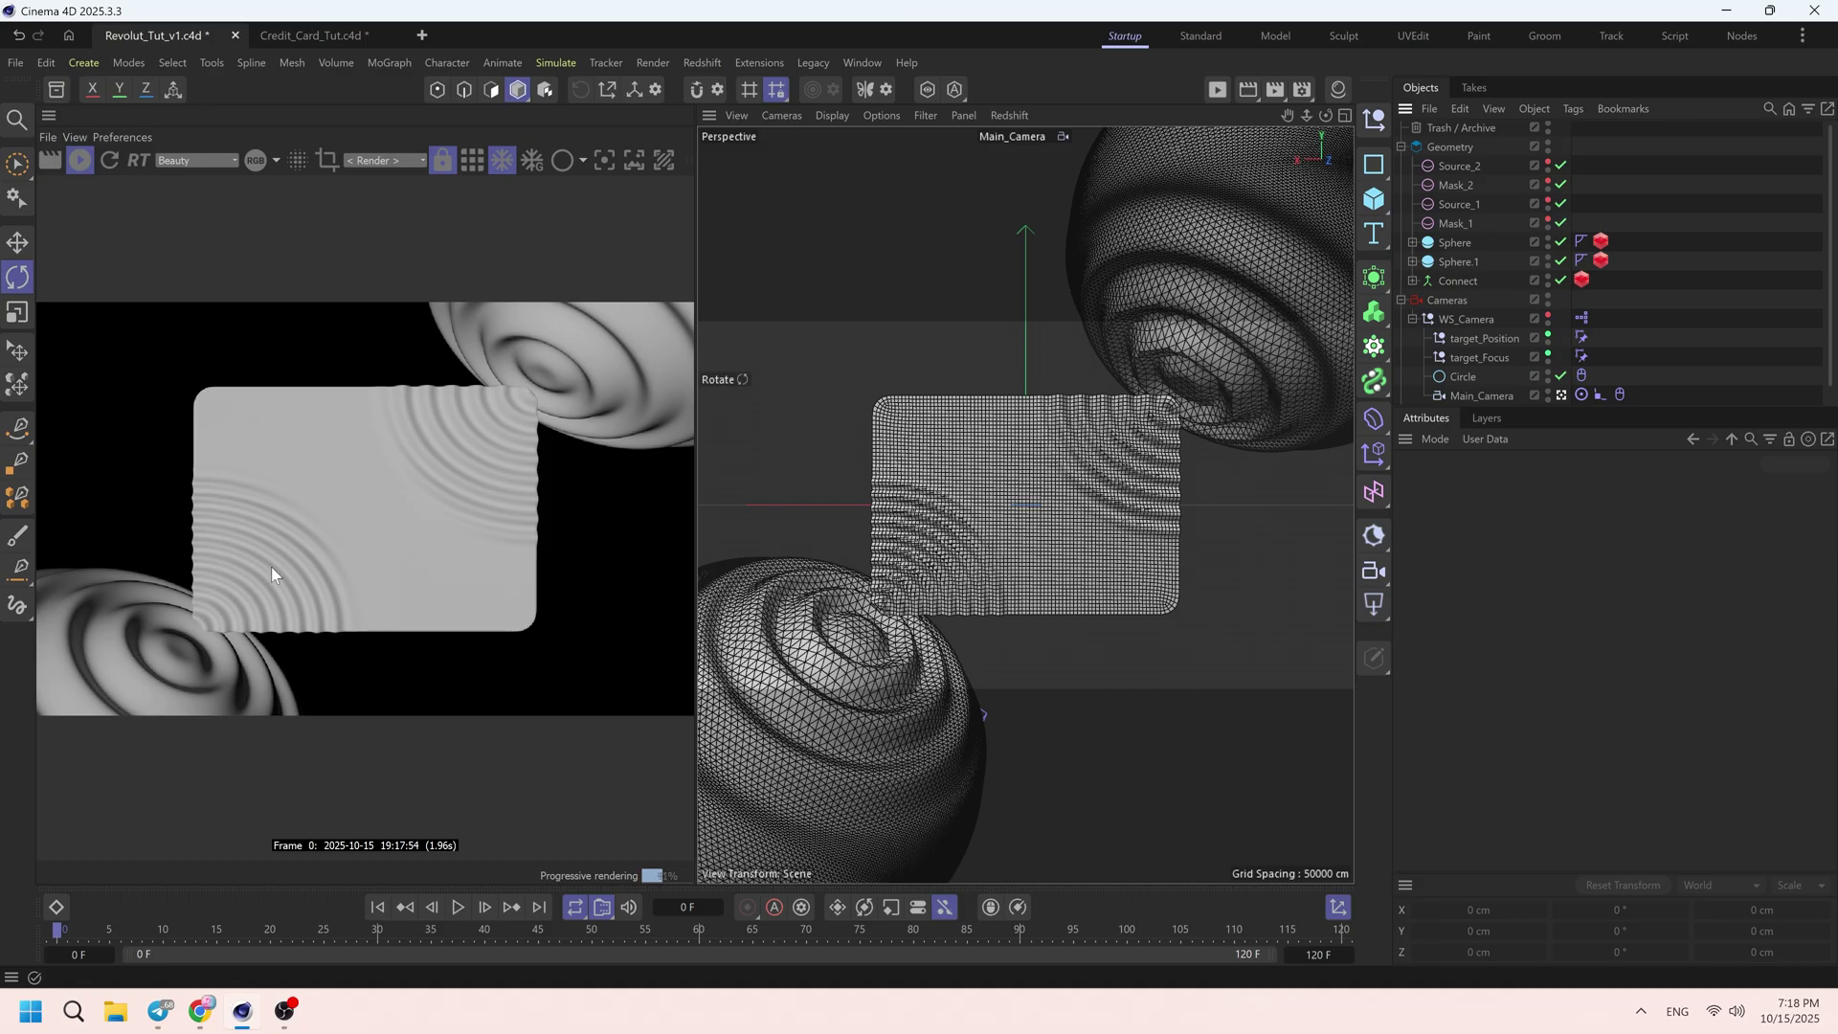
scroll(279, 560, "down", 2)
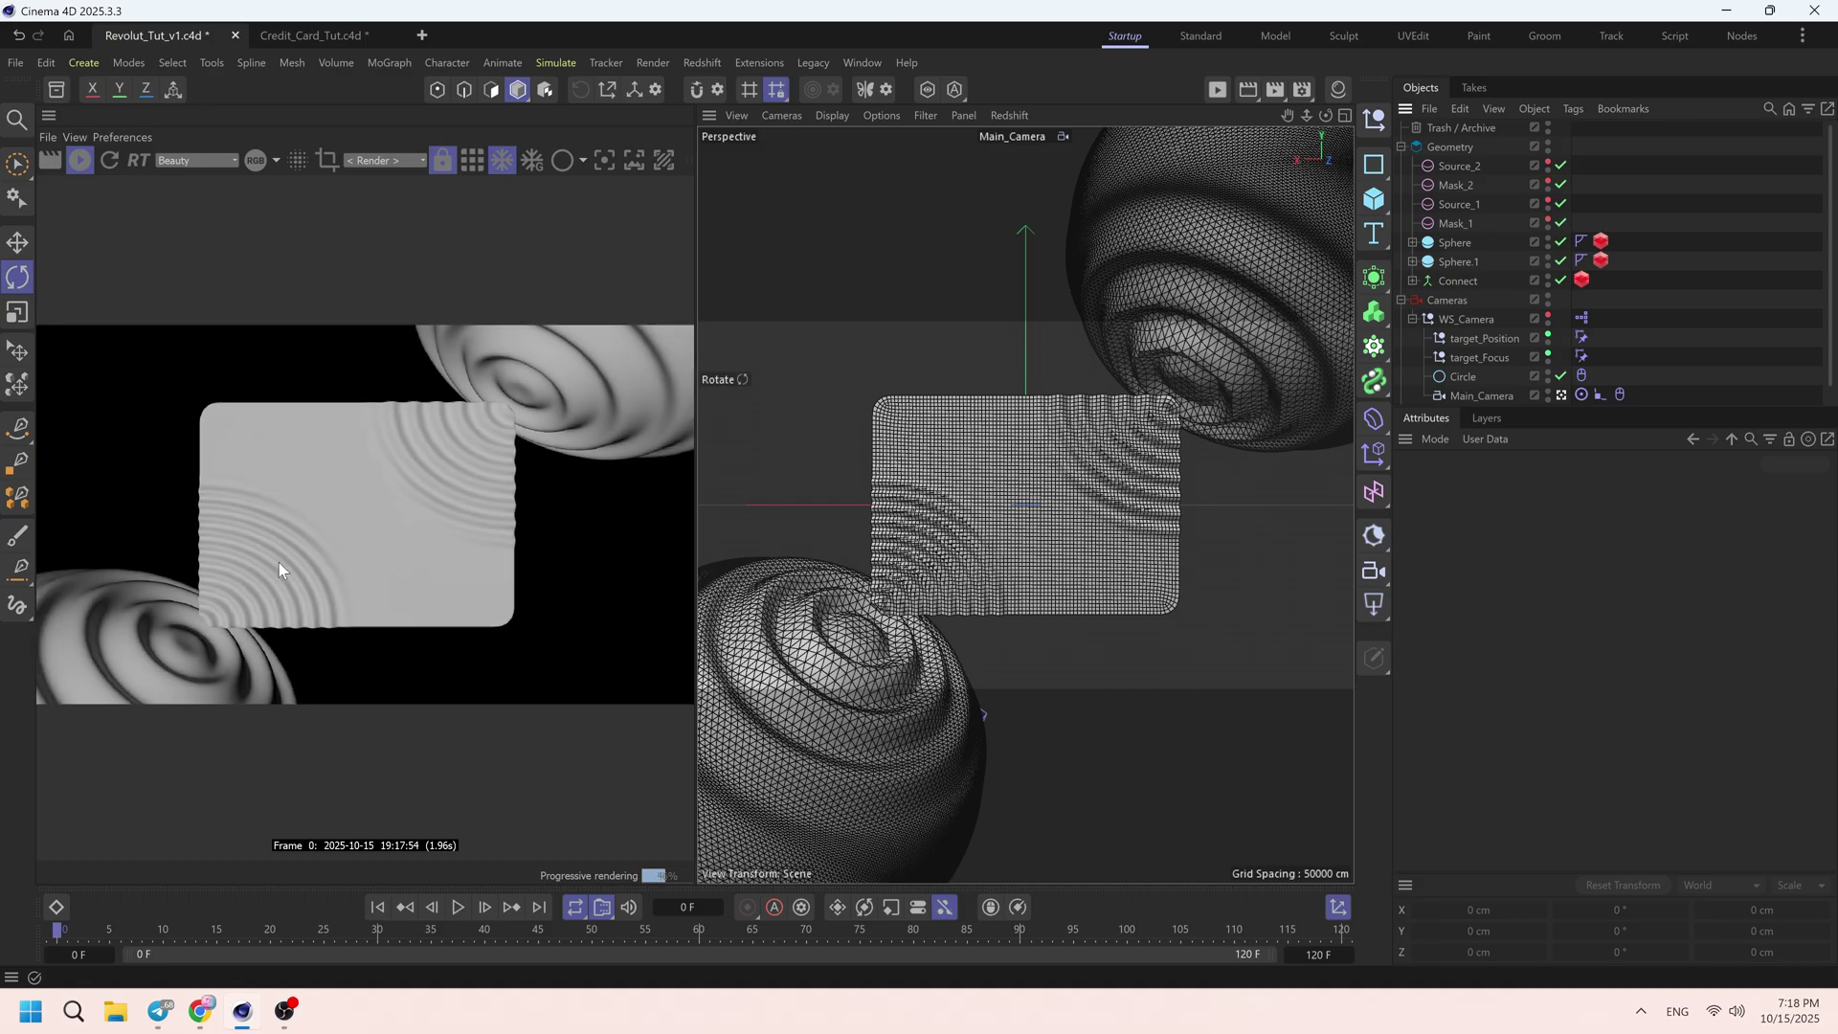
- Set the Y size of both spheres' Formula deformers to 183 cm and check the waves in a brief test render
left_click(80, 163)
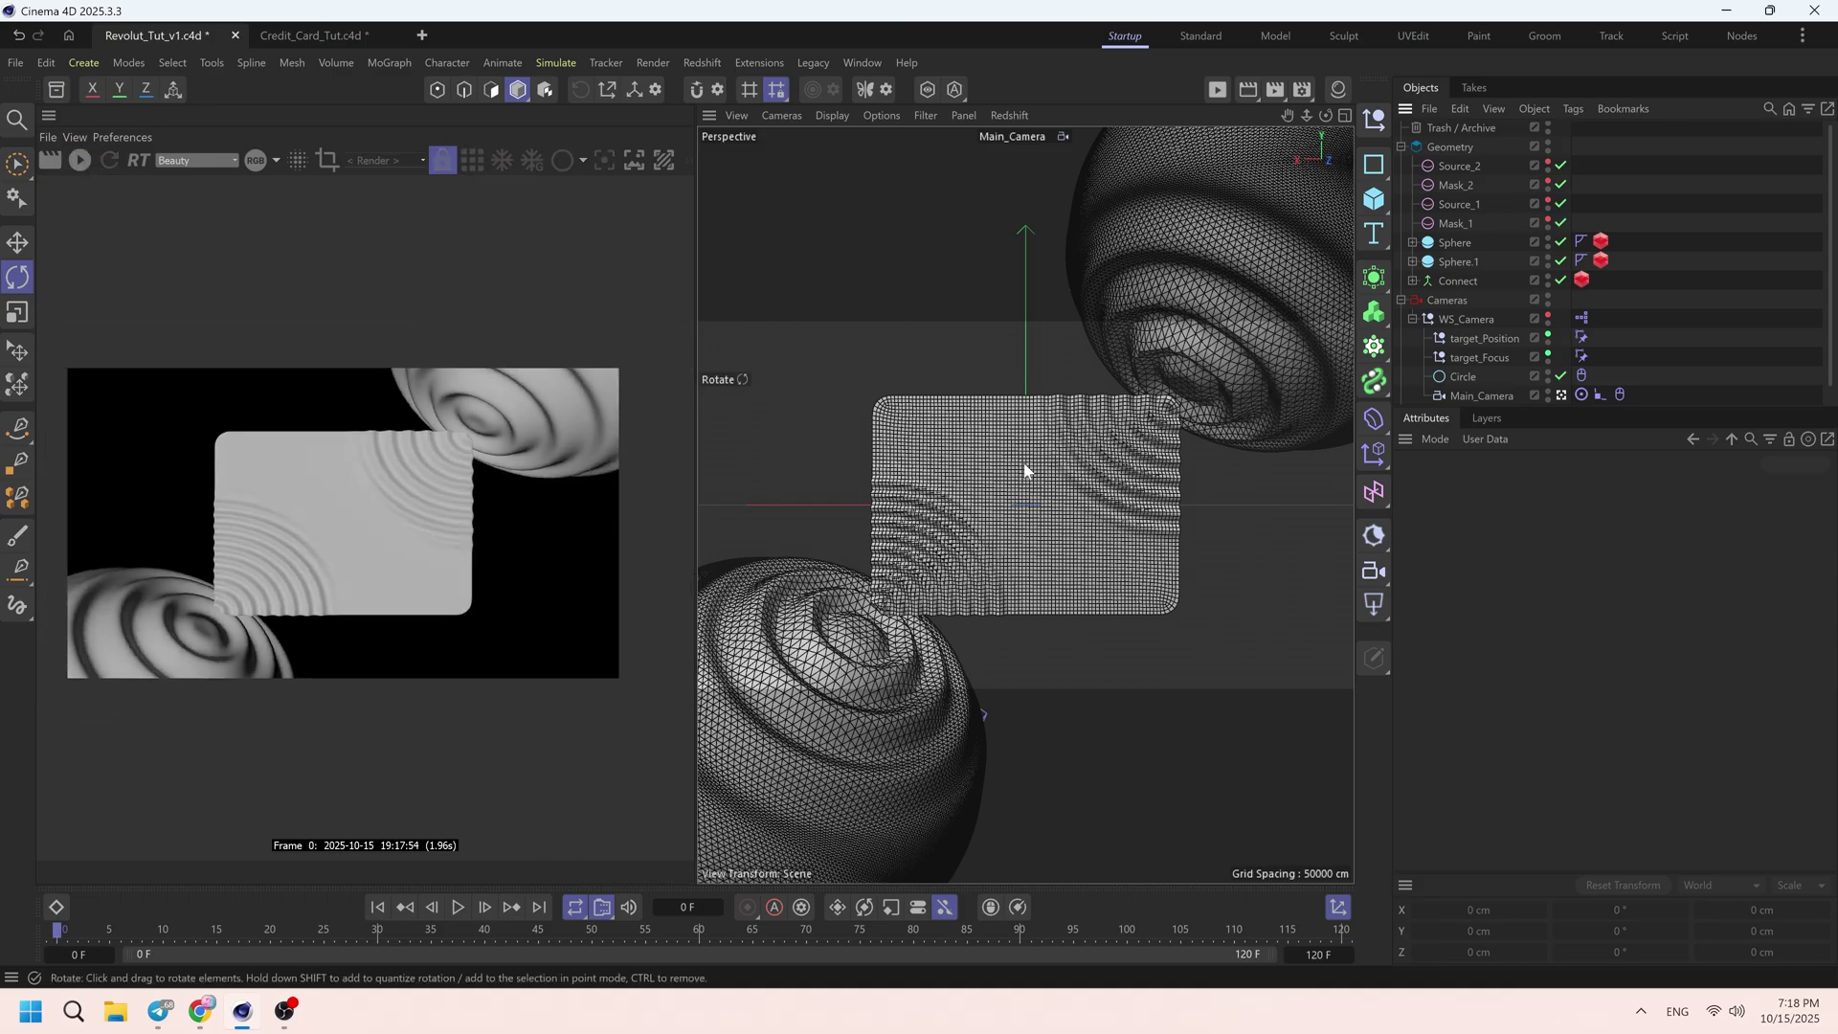
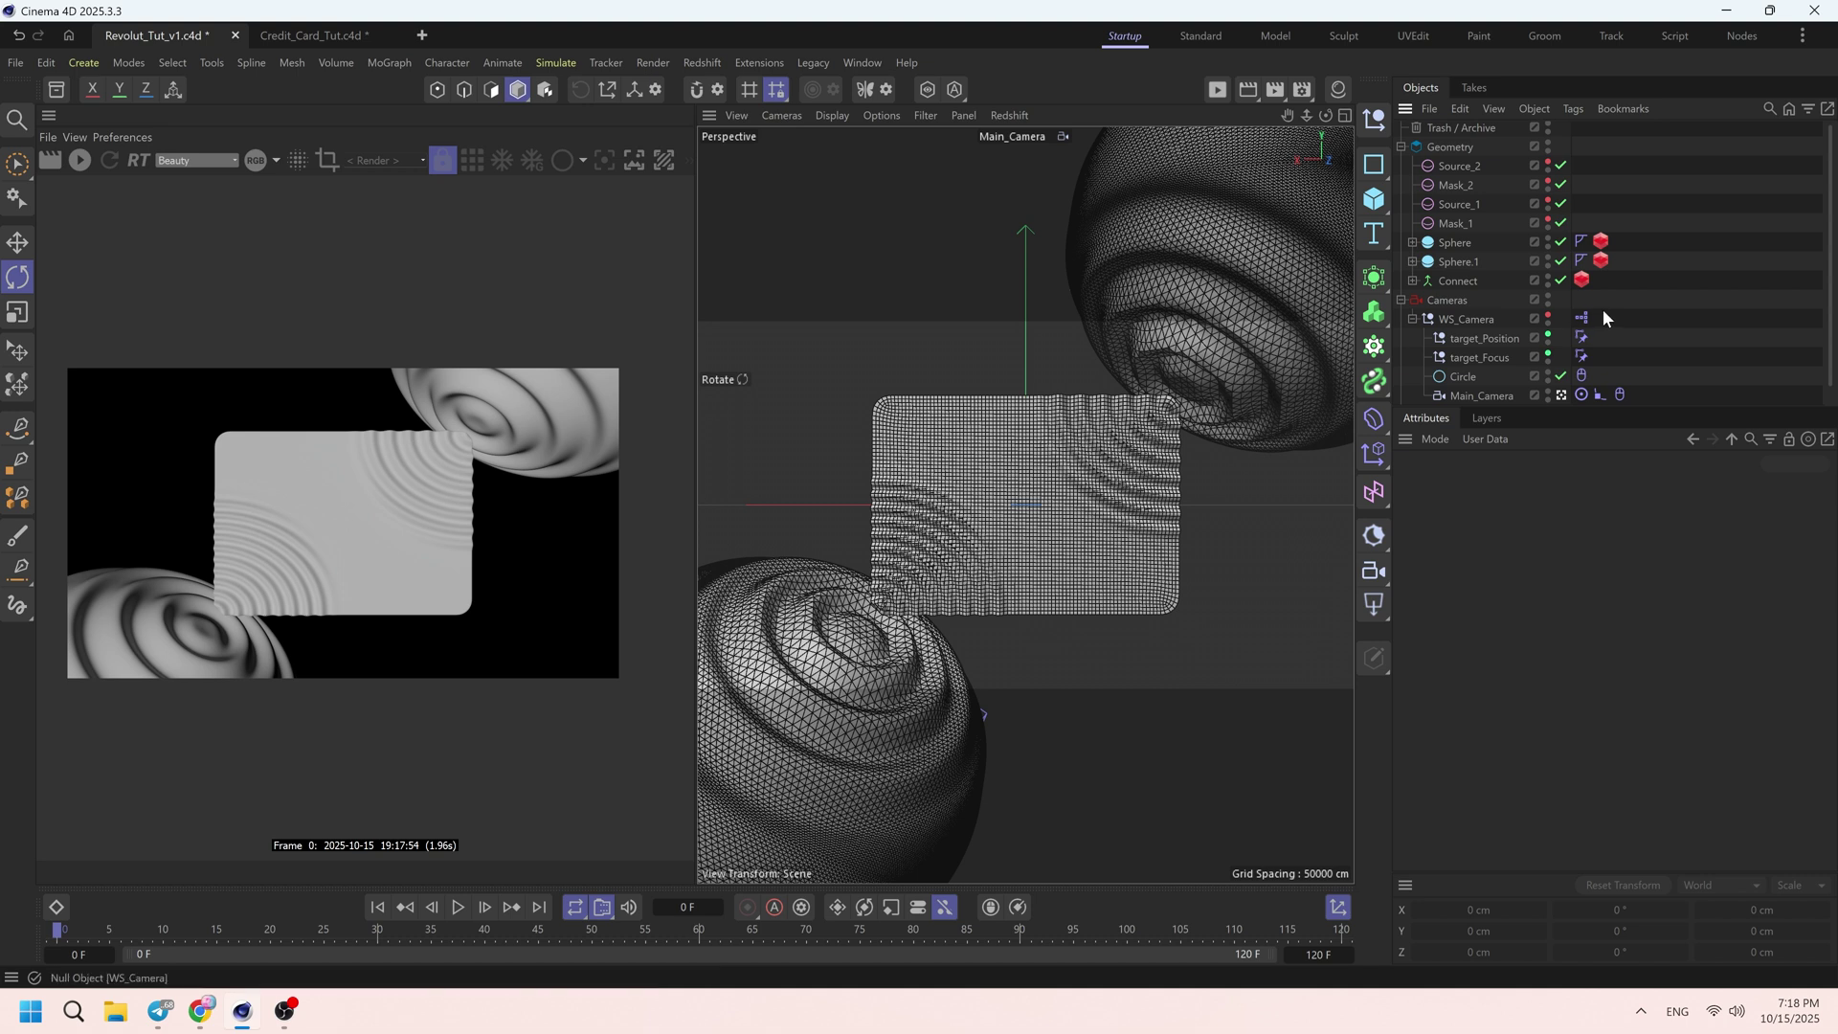
left_click(1459, 261)
left_click(1412, 261)
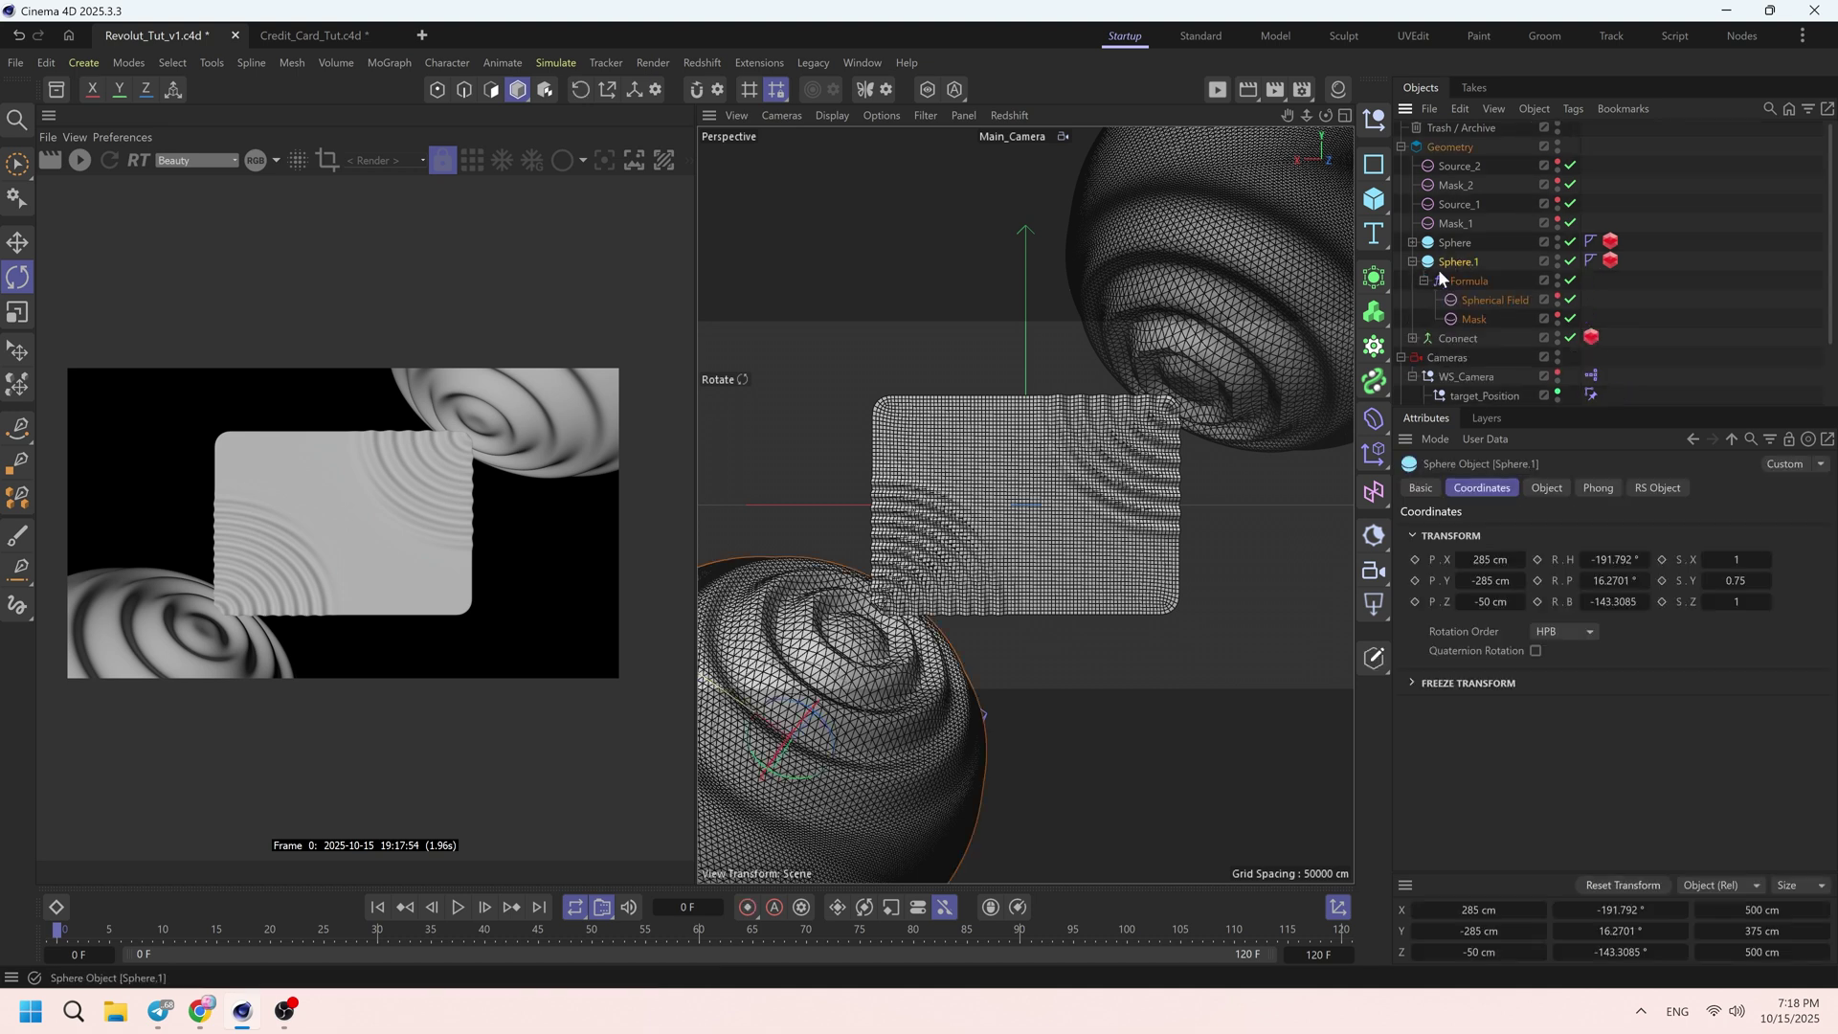
left_click(1412, 244)
left_click(1442, 265)
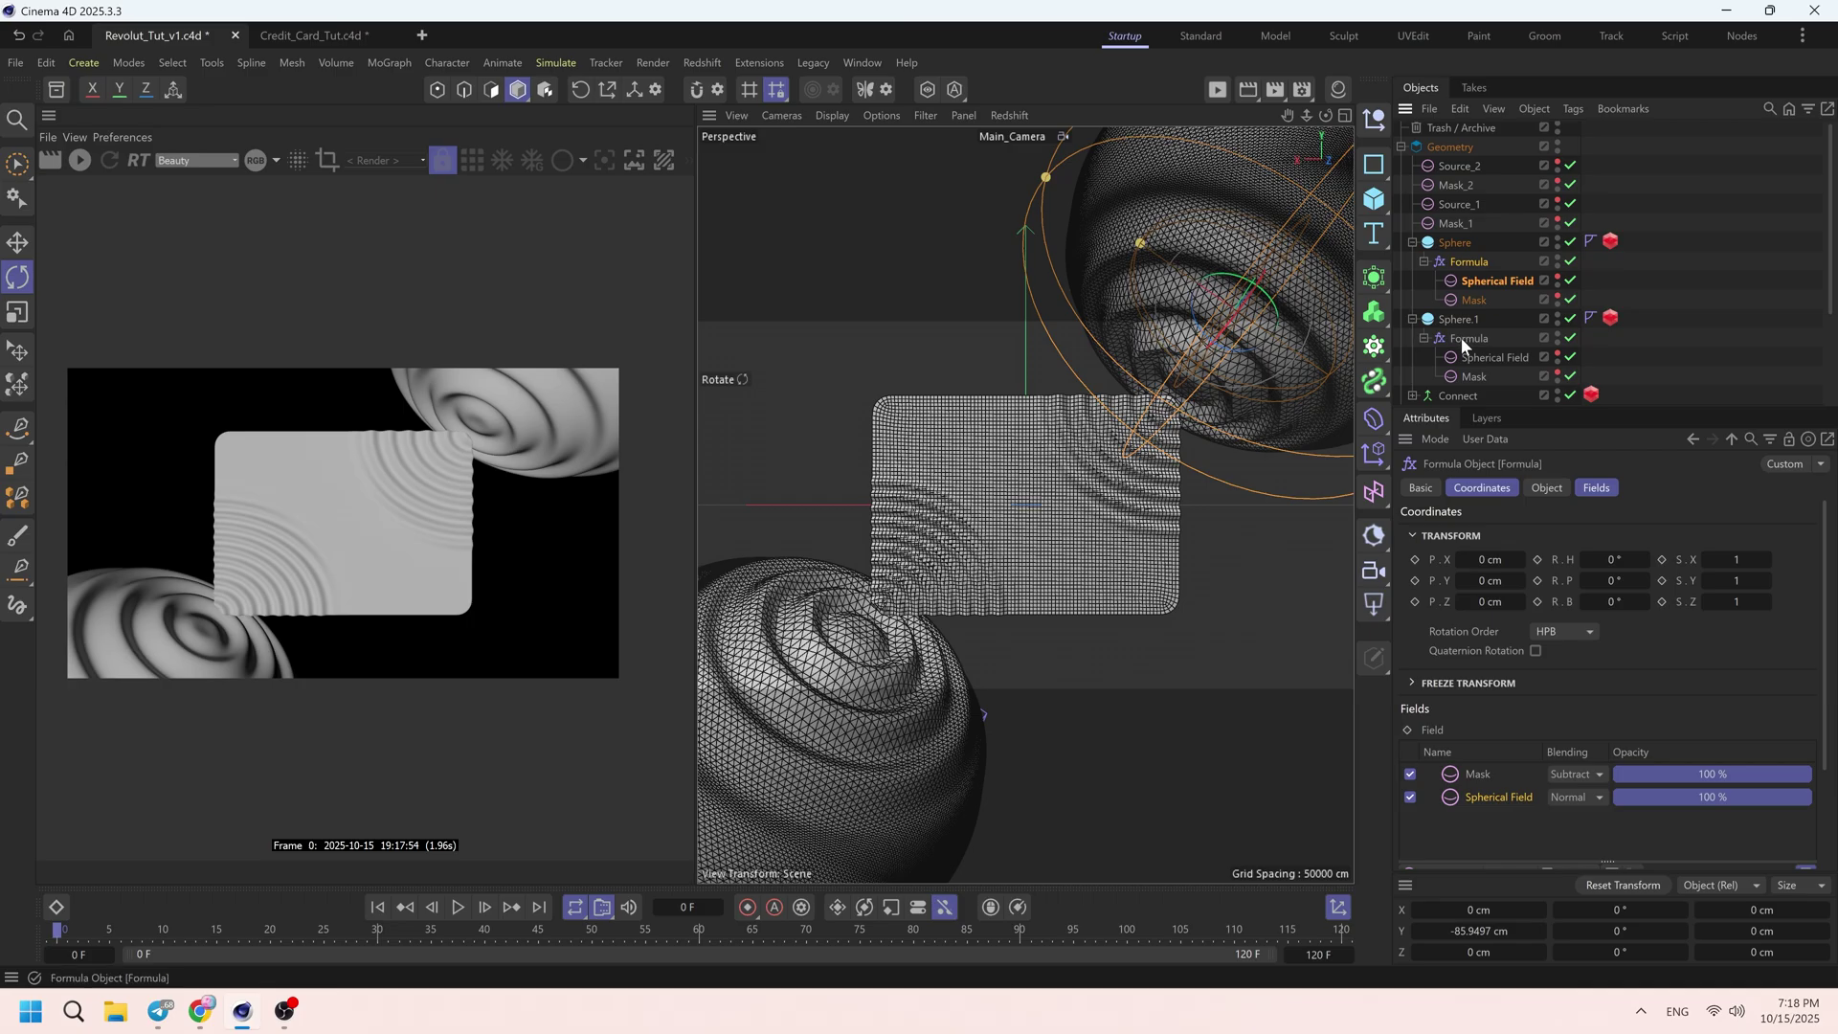
left_click(1462, 340, "ctrl")
left_click(1549, 488)
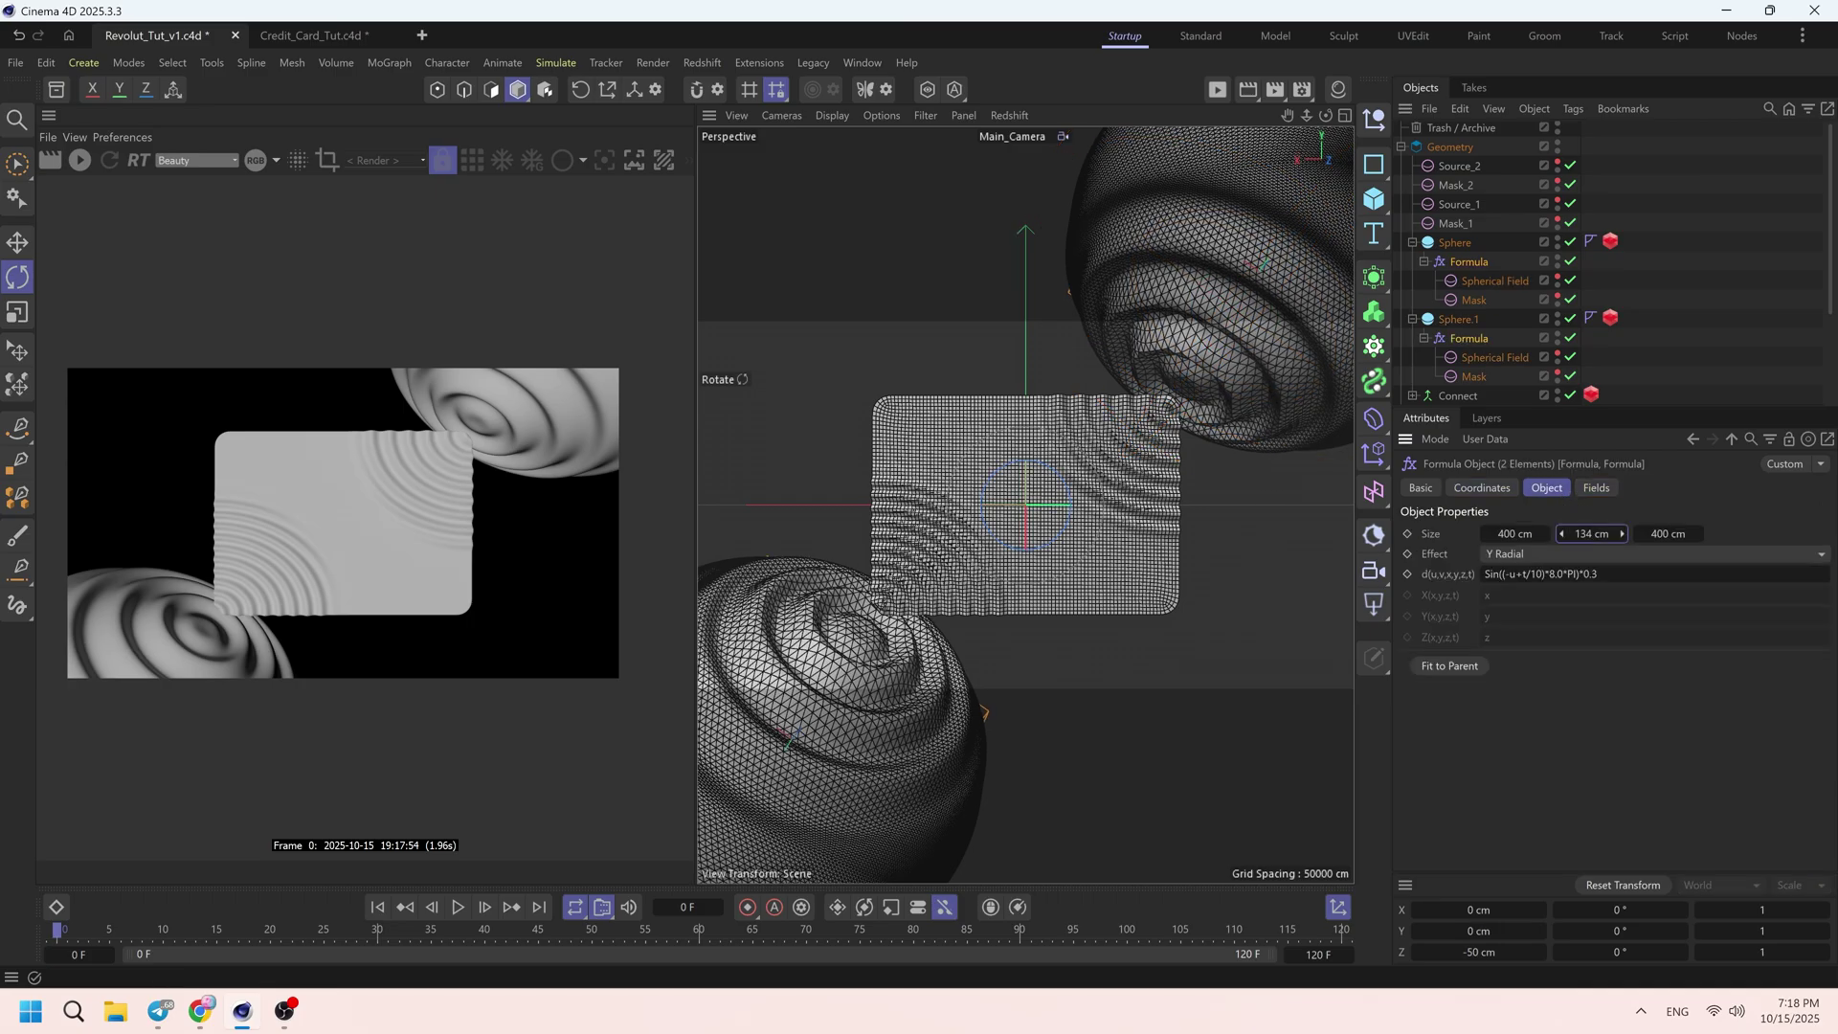
left_click_drag(1591, 533, 1639, 533)
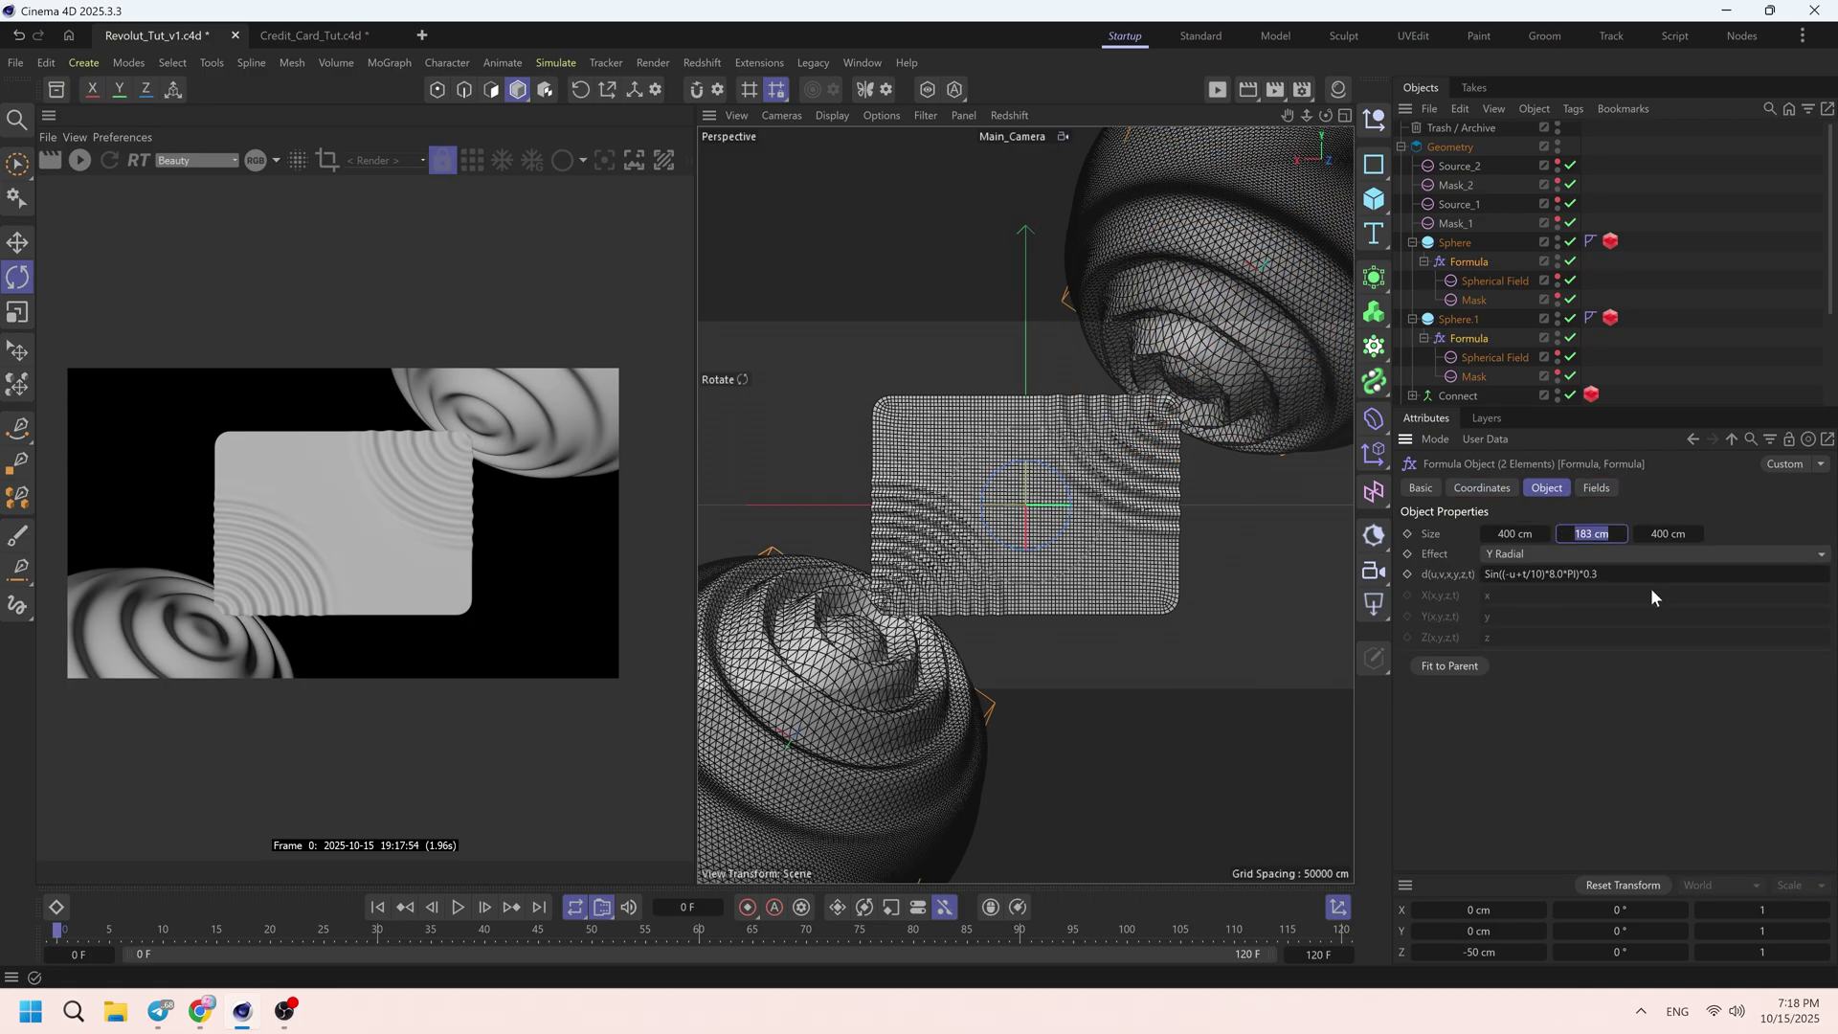
left_click(1681, 287)
left_click(74, 163)
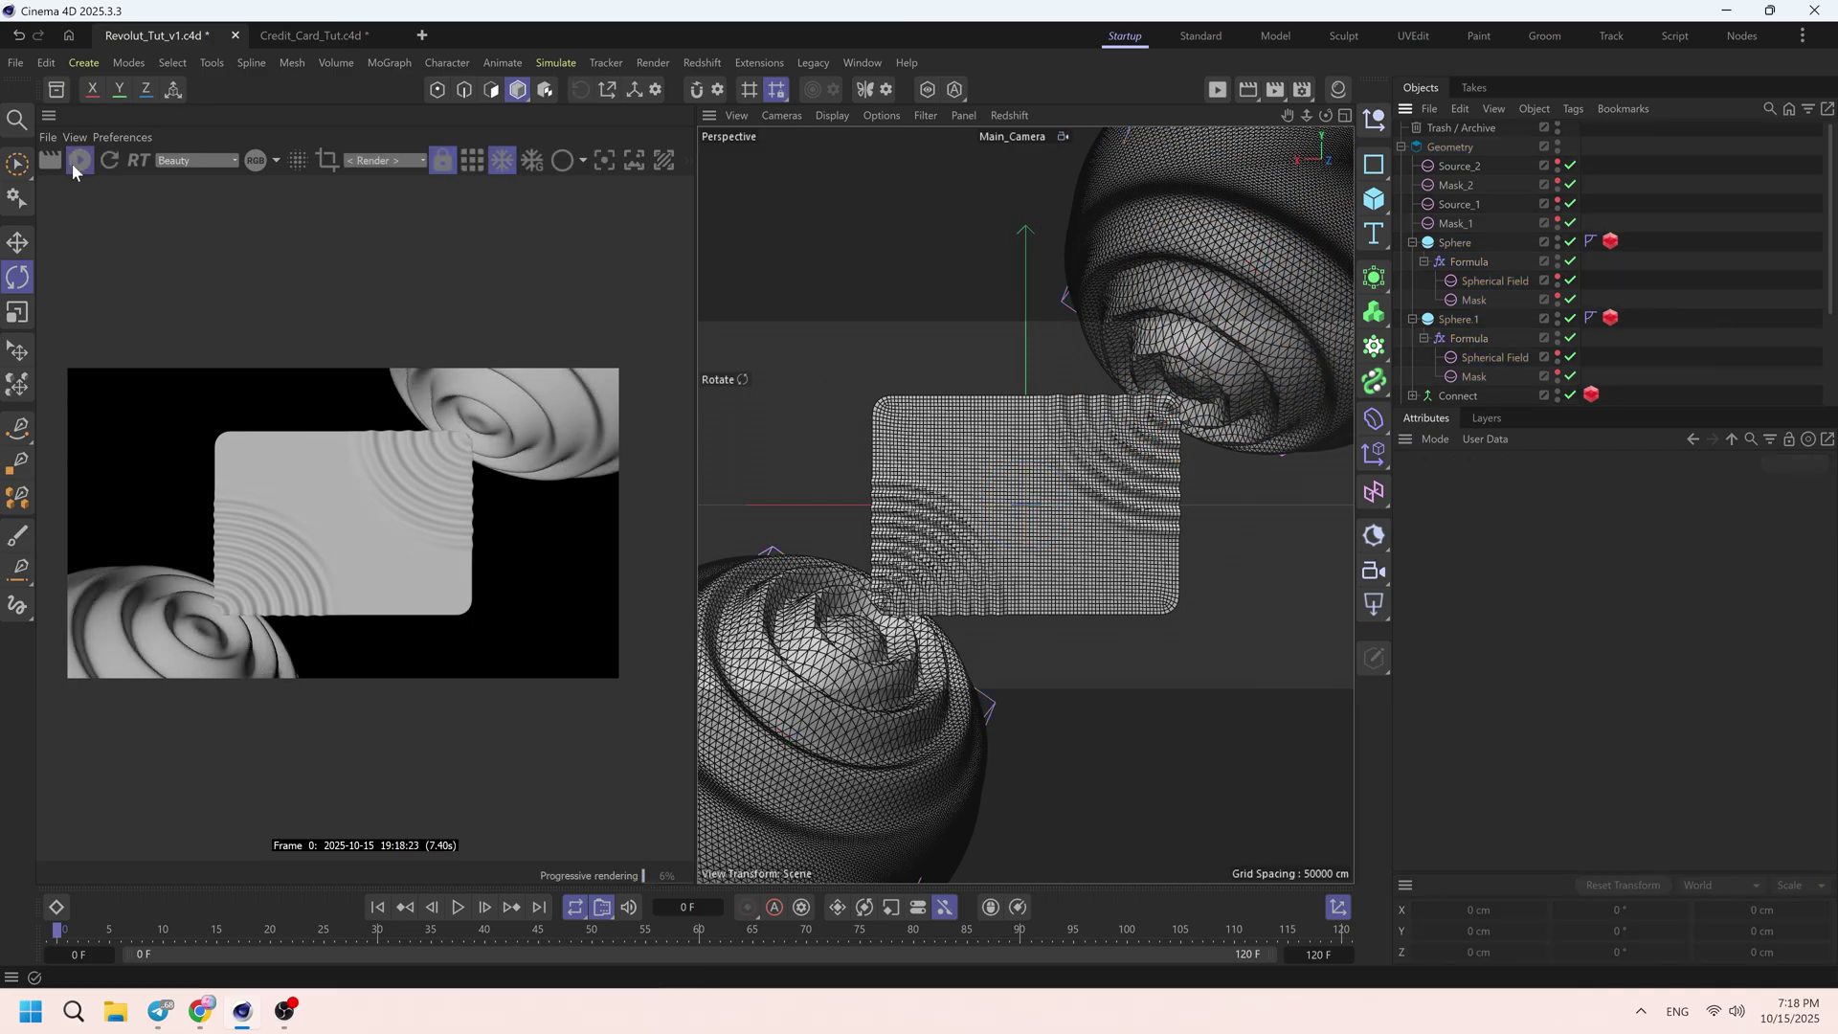
left_click(72, 163)
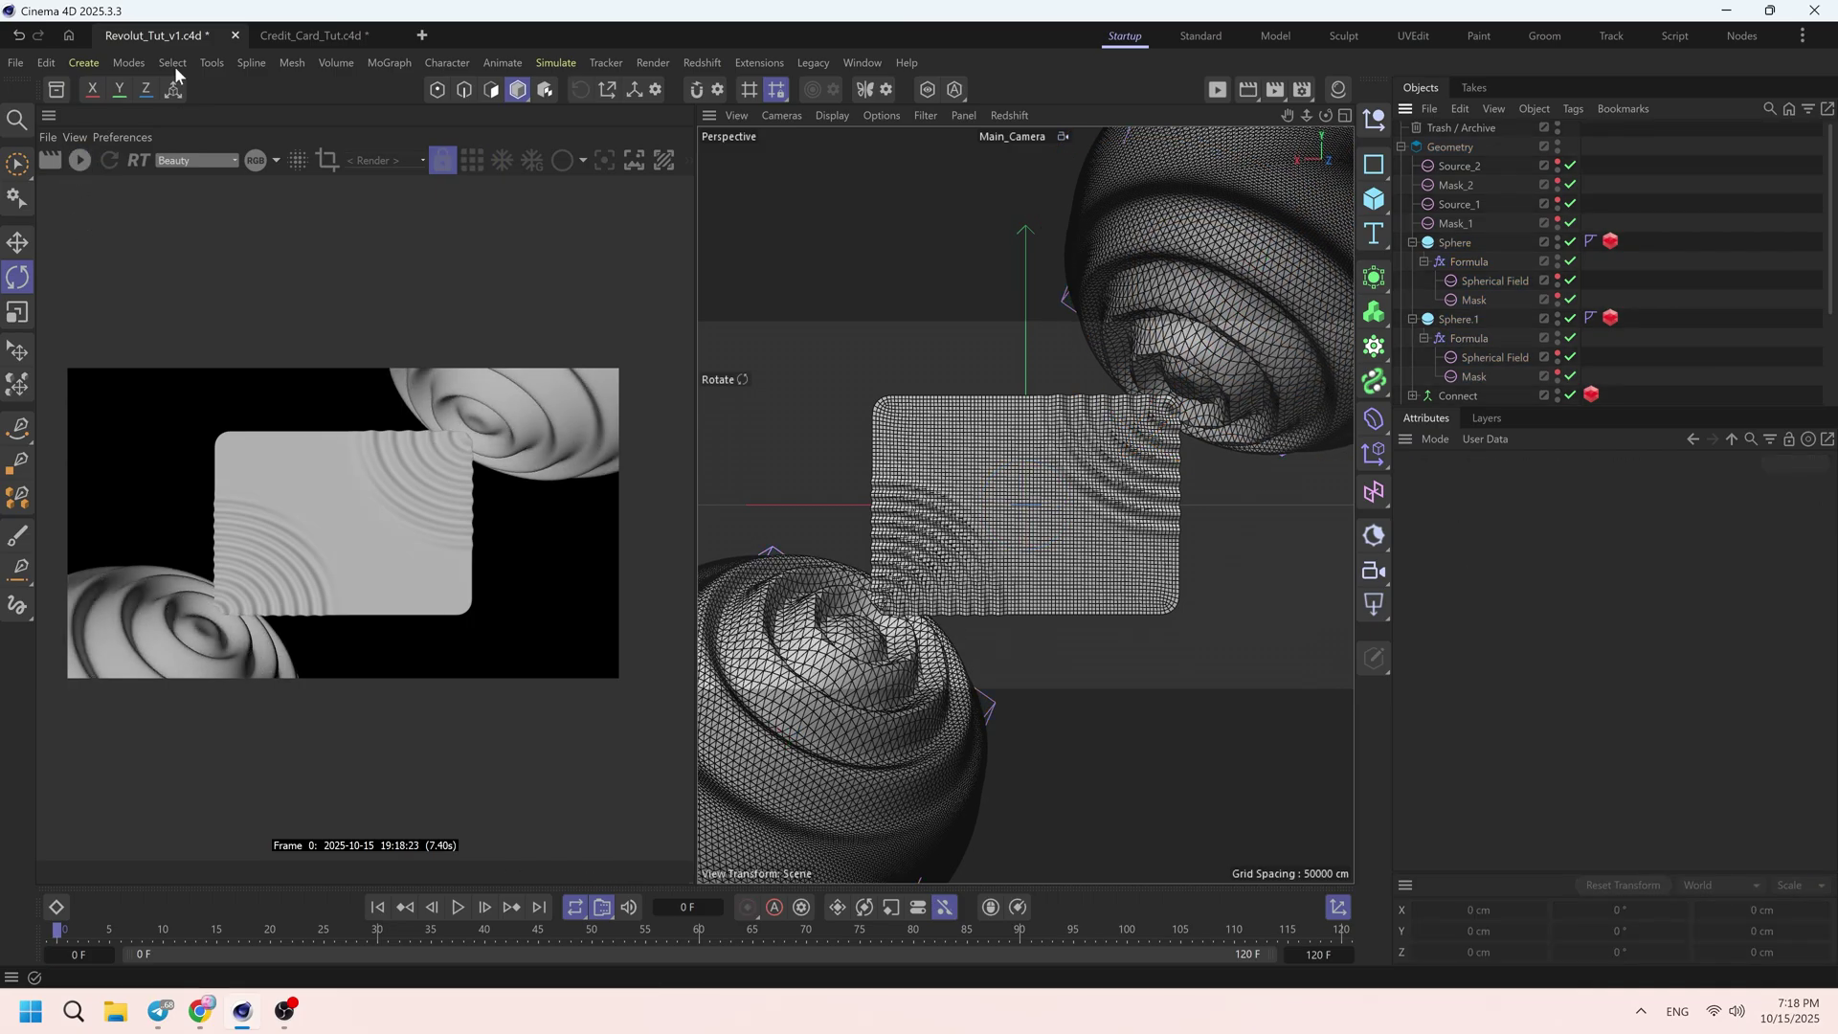
- Collapse the sphere hierarchies and add a null named Light Setup to hold the lights
left_click(17, 63)
left_click(86, 303)
left_click(1412, 319)
left_click(1412, 242)
left_click(1412, 319)
left_click(1453, 342)
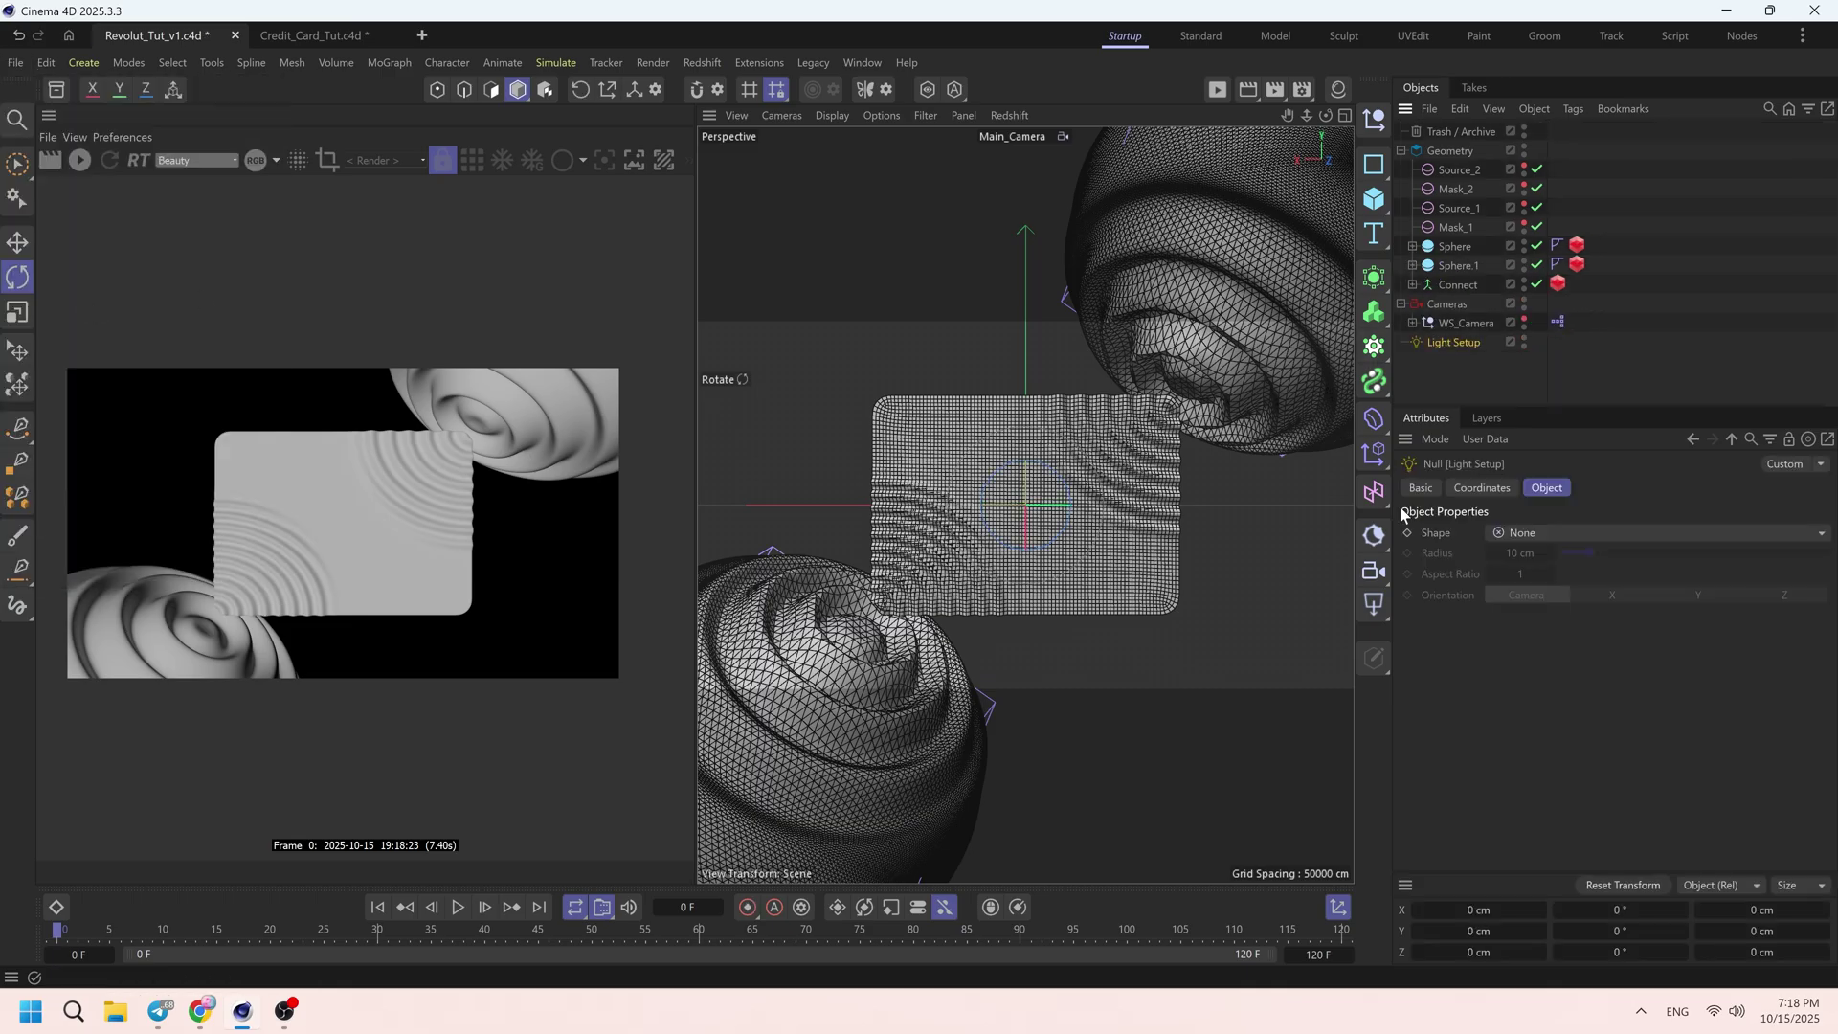
- Add a Redshift dome light under Light Setup and load an interior HDRI image as its texture
left_click_drag(1382, 611, 1445, 771)
left_click(1791, 802)
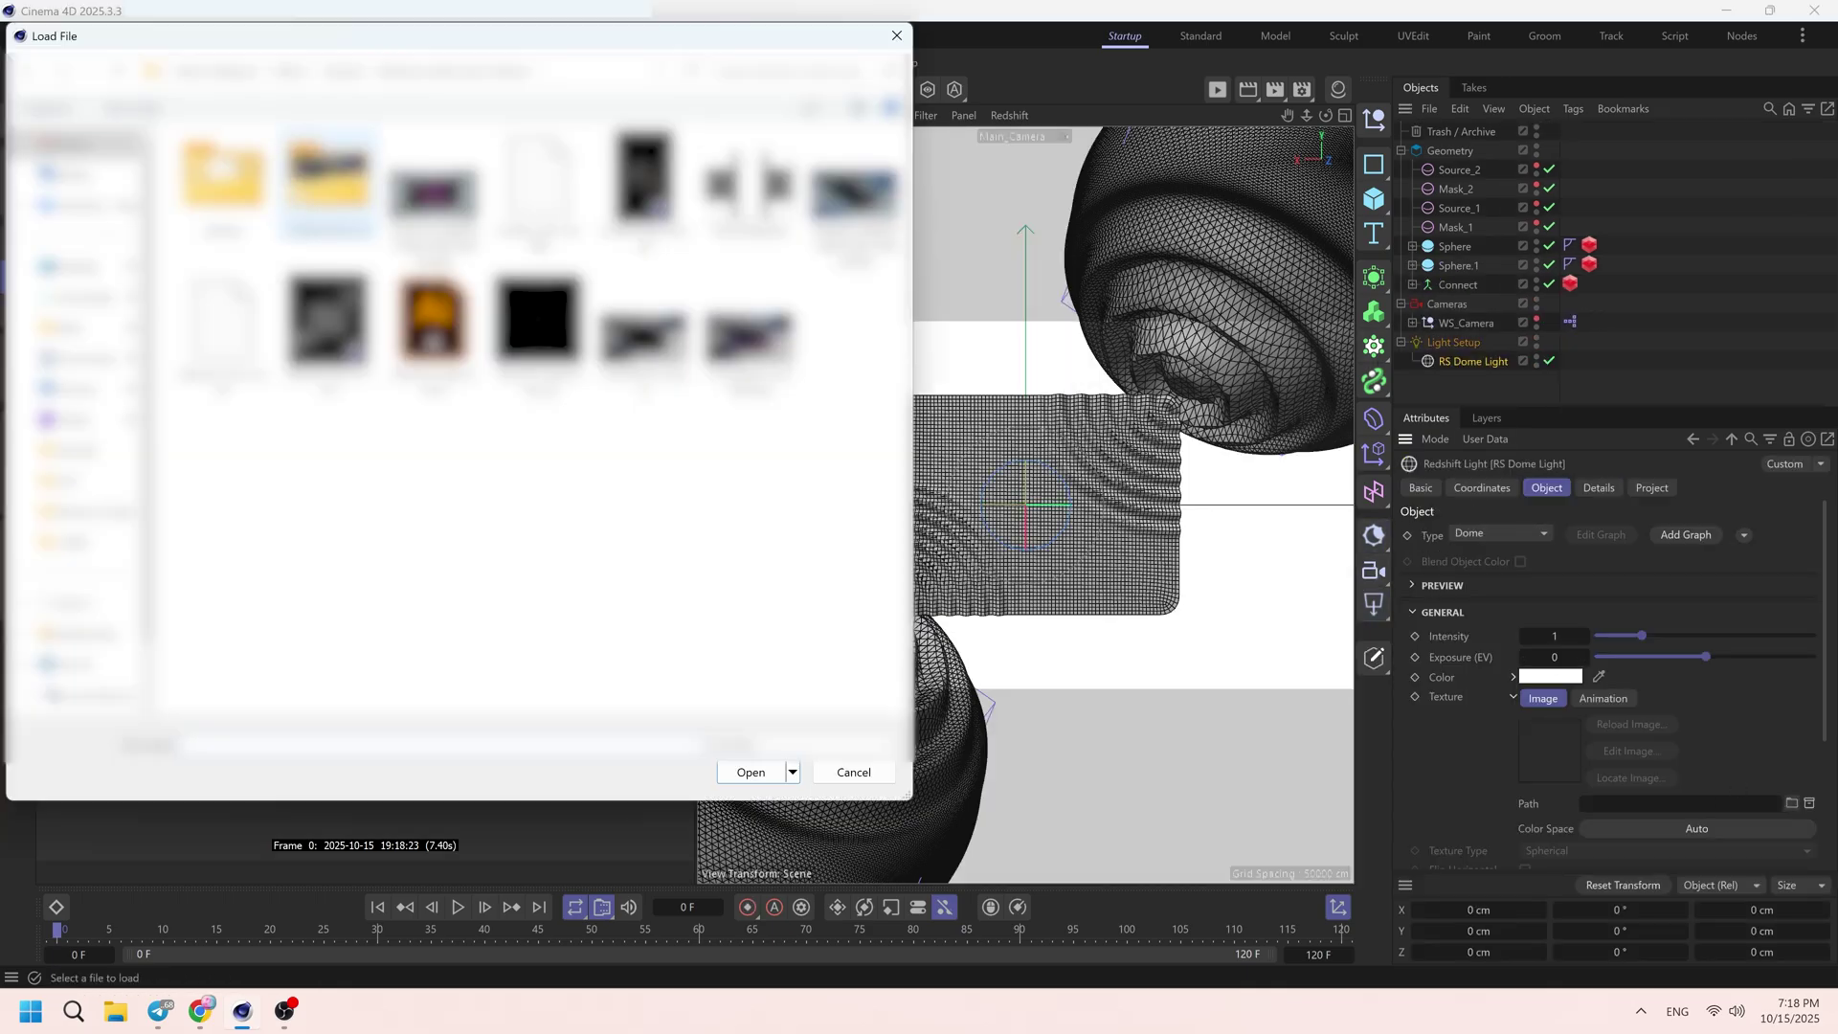
left_click(314, 72)
left_click(354, 94)
double_click(355, 164)
double_click(560, 368)
left_click(1078, 586)
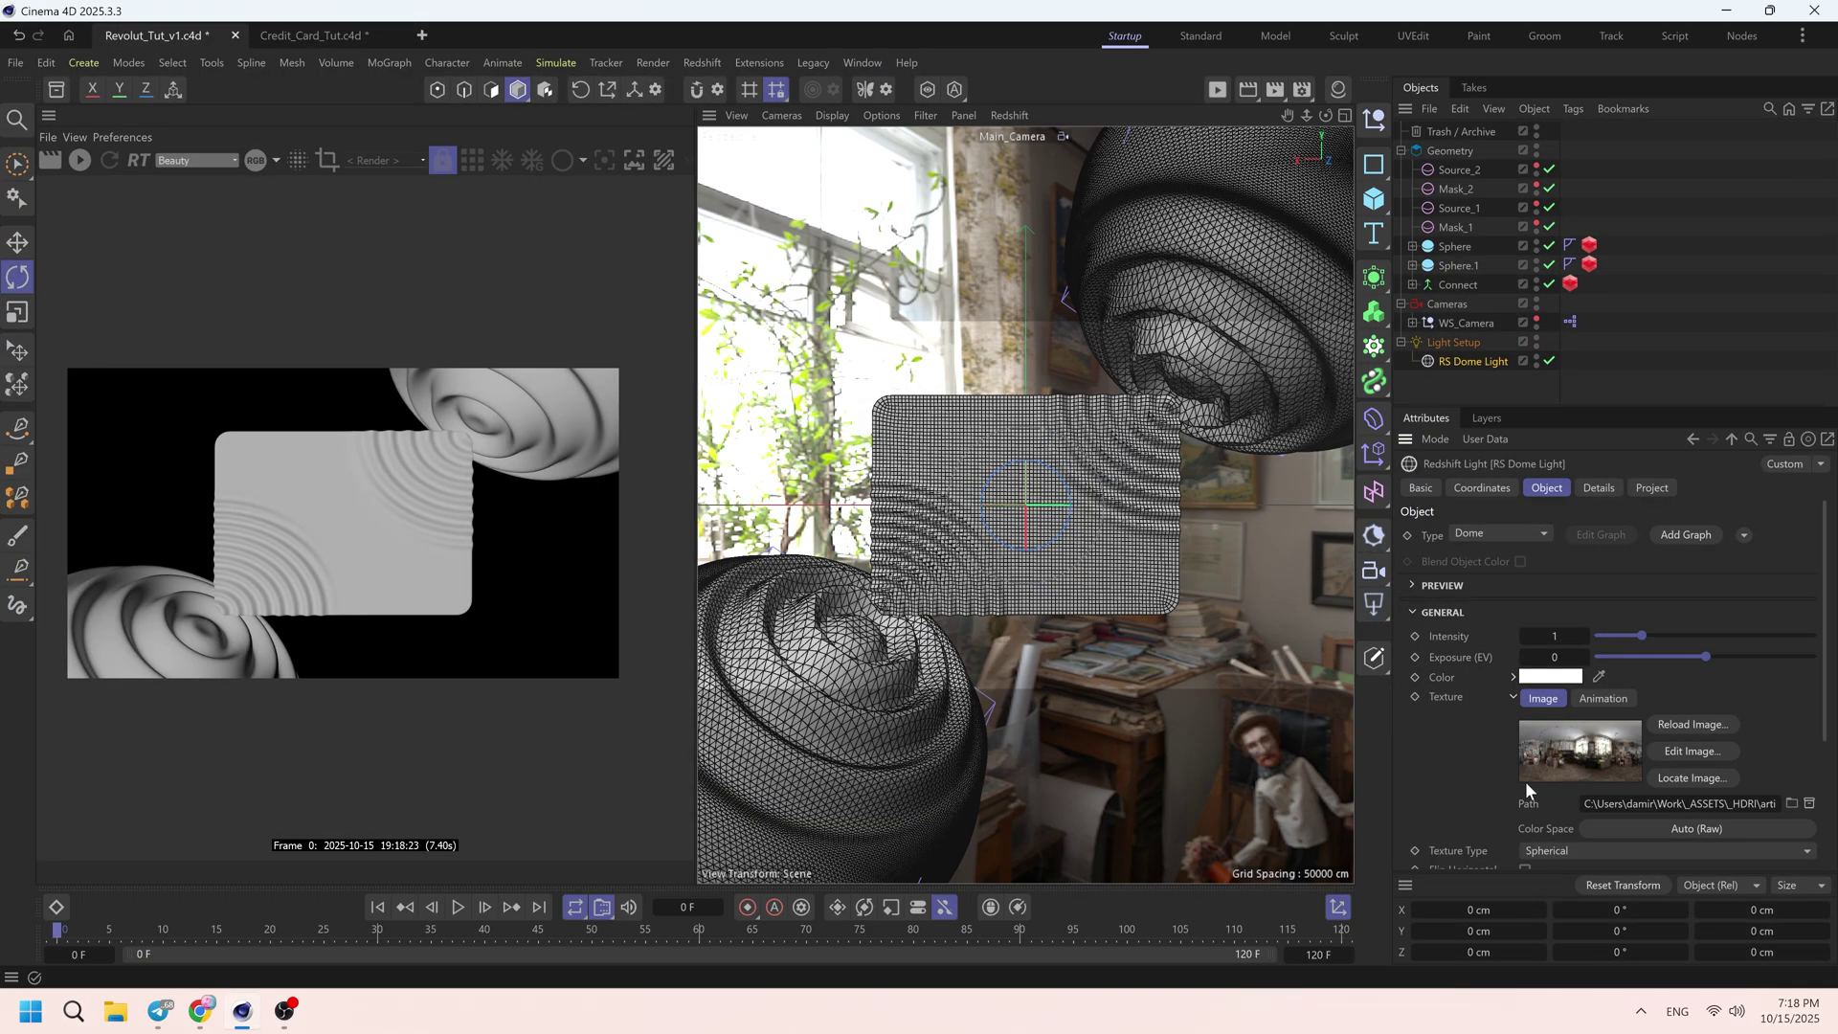
- Rotate the dome light's heading to 288°, set its Camera contribution to 0 and run a brief test render
scroll(1531, 784, "down", 3)
double_click(1578, 773)
type("288")
key("Return")
left_click(1599, 488)
left_click_drag(1811, 625, 1434, 607)
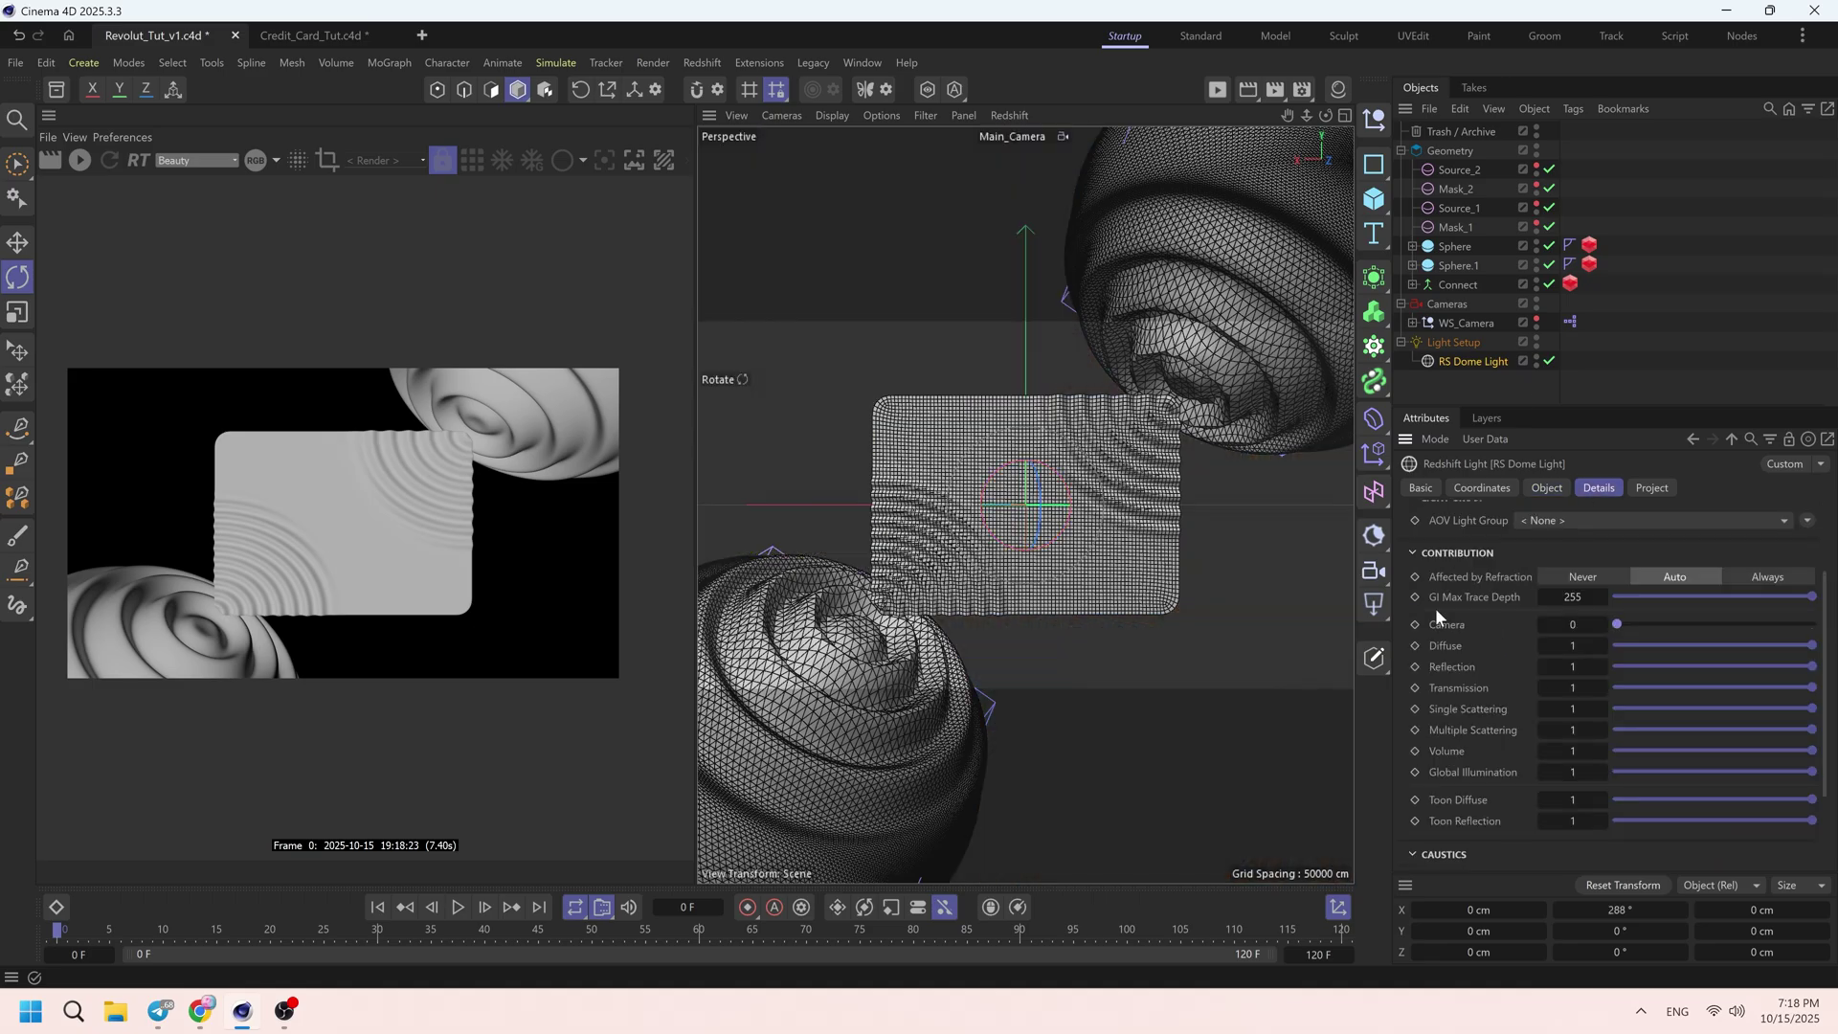
left_click(1476, 388)
left_click(79, 161)
left_click(78, 160)
- Add a Redshift area light under Light Setup, leave the Main_Camera view and move the light to about 116 cm on Z
left_click(1473, 342)
left_click(1373, 604)
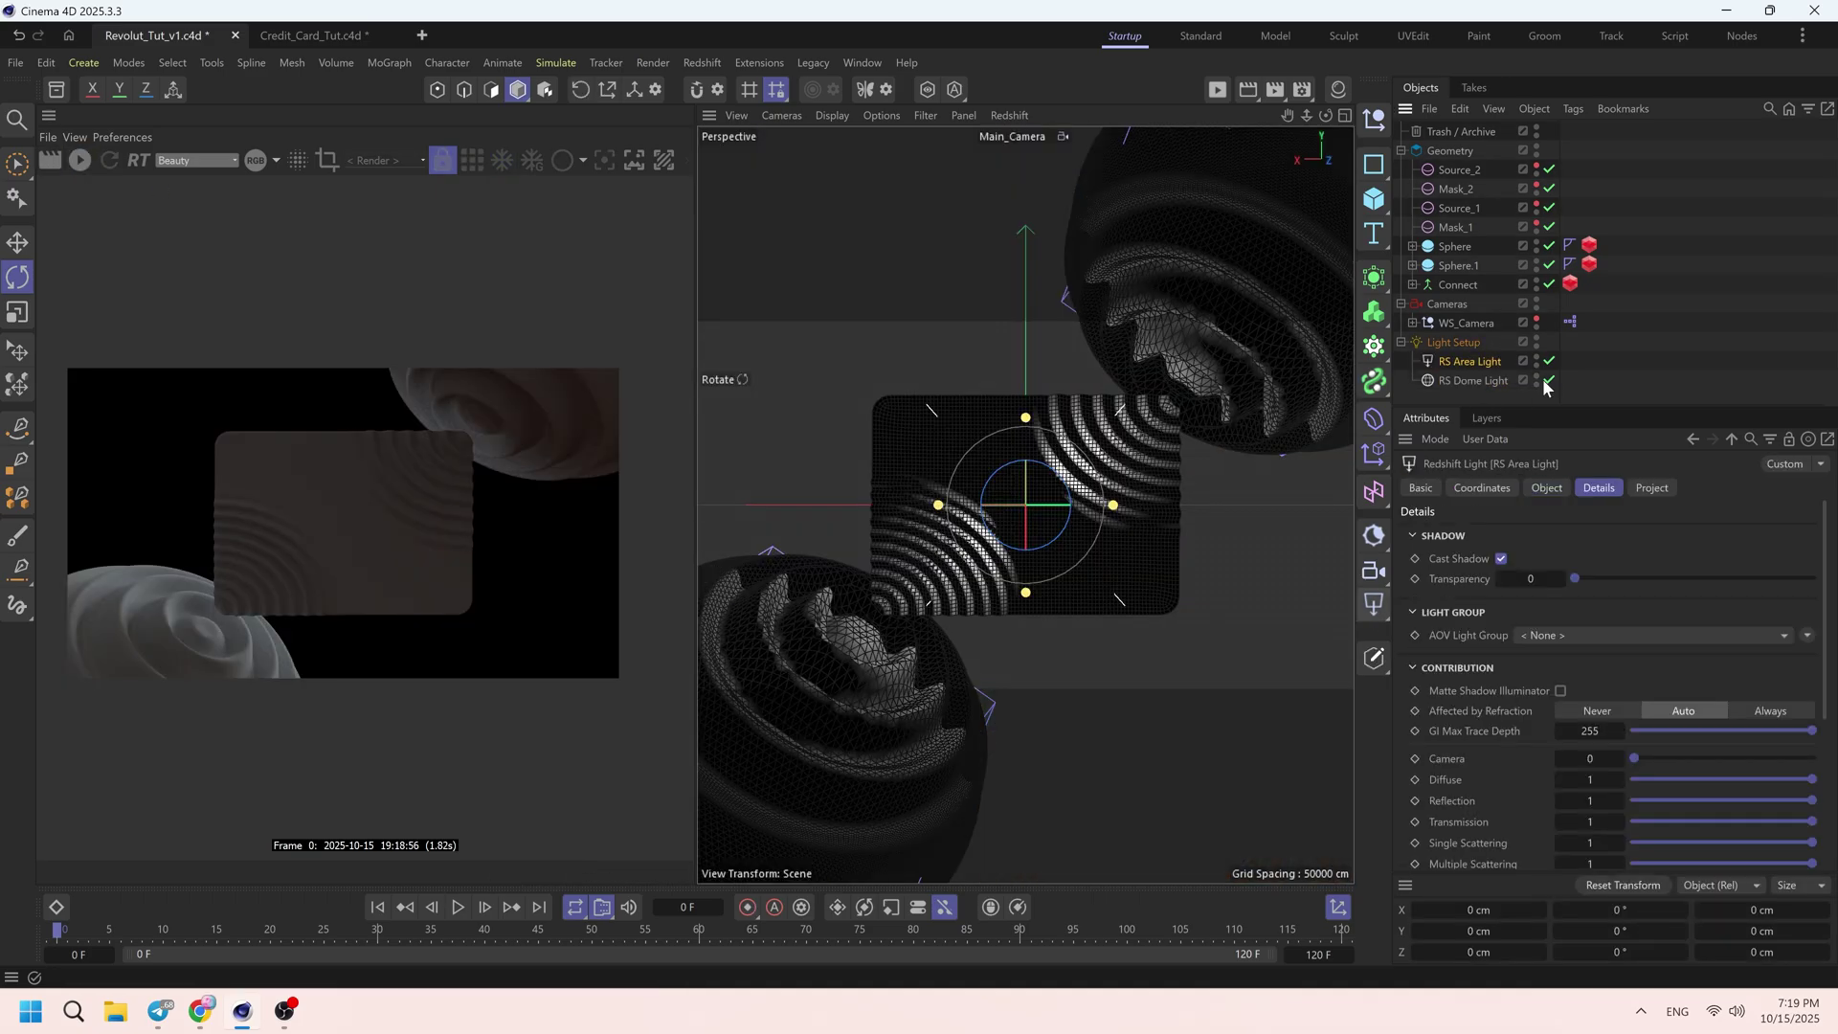
left_click(1412, 322)
left_click(1561, 399)
key("e")
left_click_drag(1130, 467, 1028, 432)
key("r")
left_click_drag(1212, 524, 1053, 512, "alt")
key("e")
key("r")
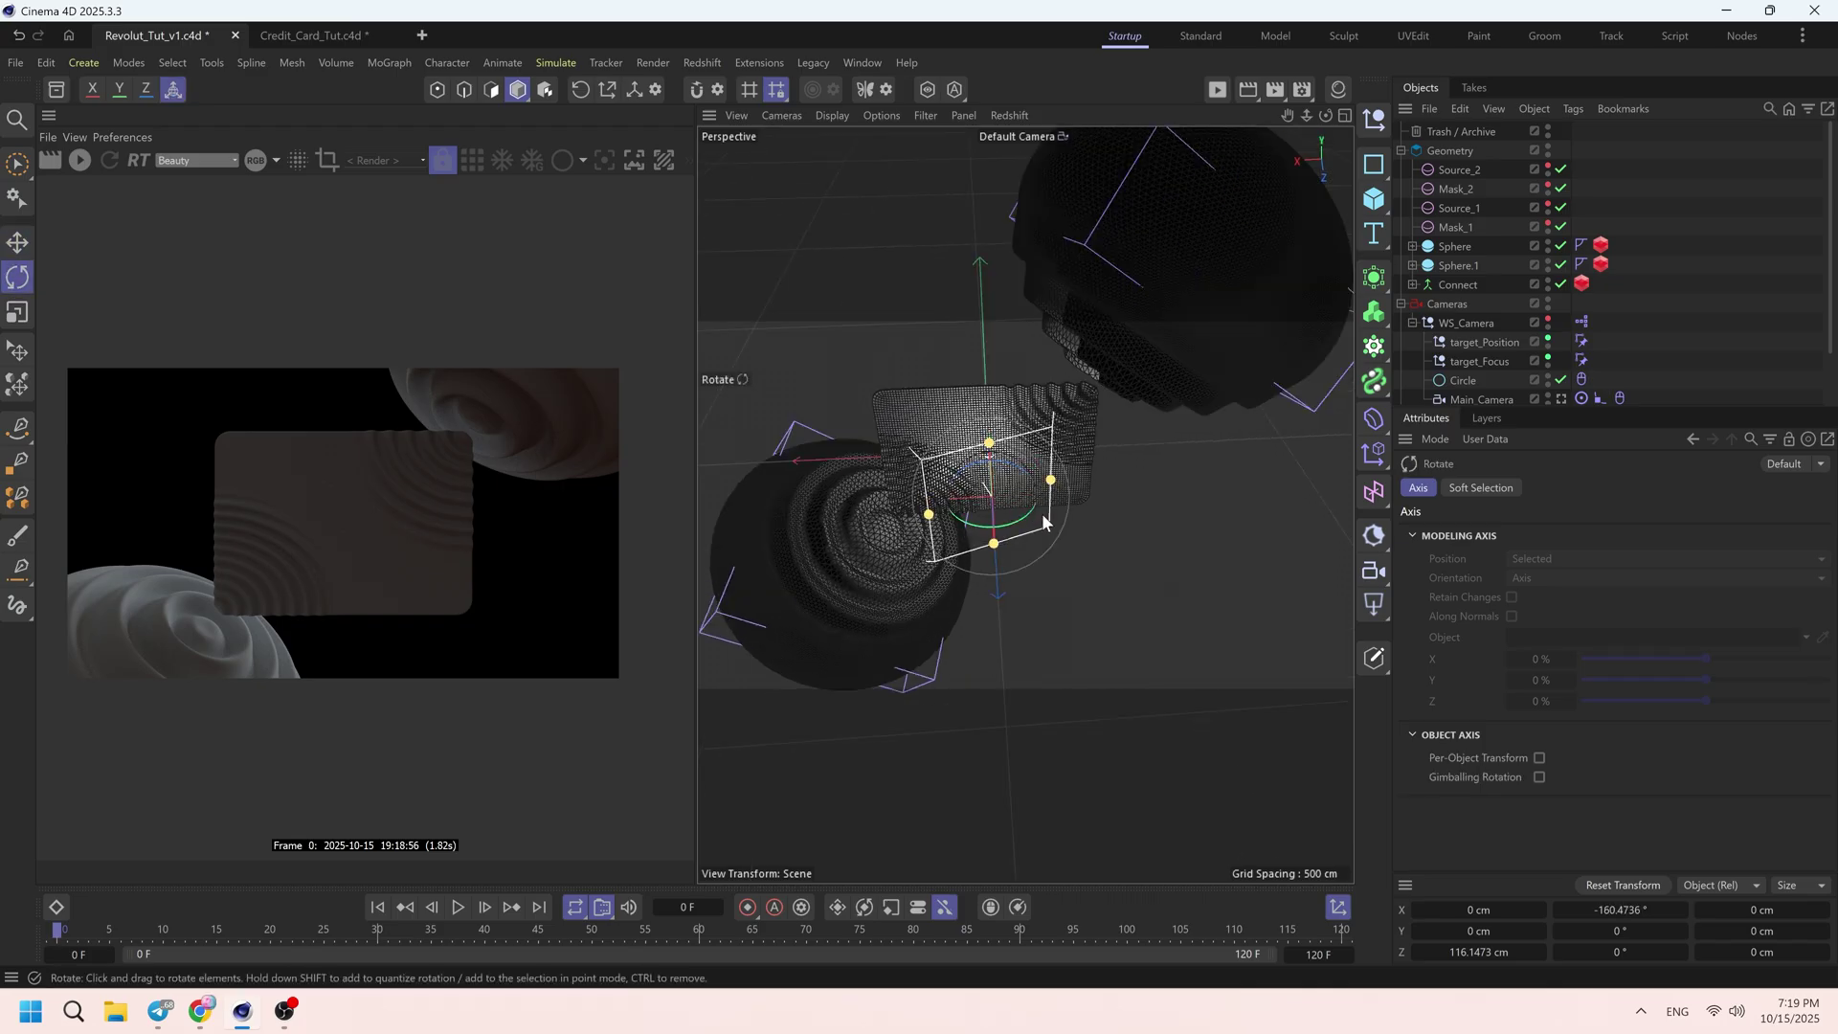
- Add a Target tag to the area light and assign the Geometry null as its target object
key("e")
scroll(1464, 273, "down", 3)
right_click(1472, 376)
mouse_move(1517, 138)
left_click(1443, 210)
scroll(1493, 211, "up", 3)
left_click_drag(1449, 151, 1570, 535)
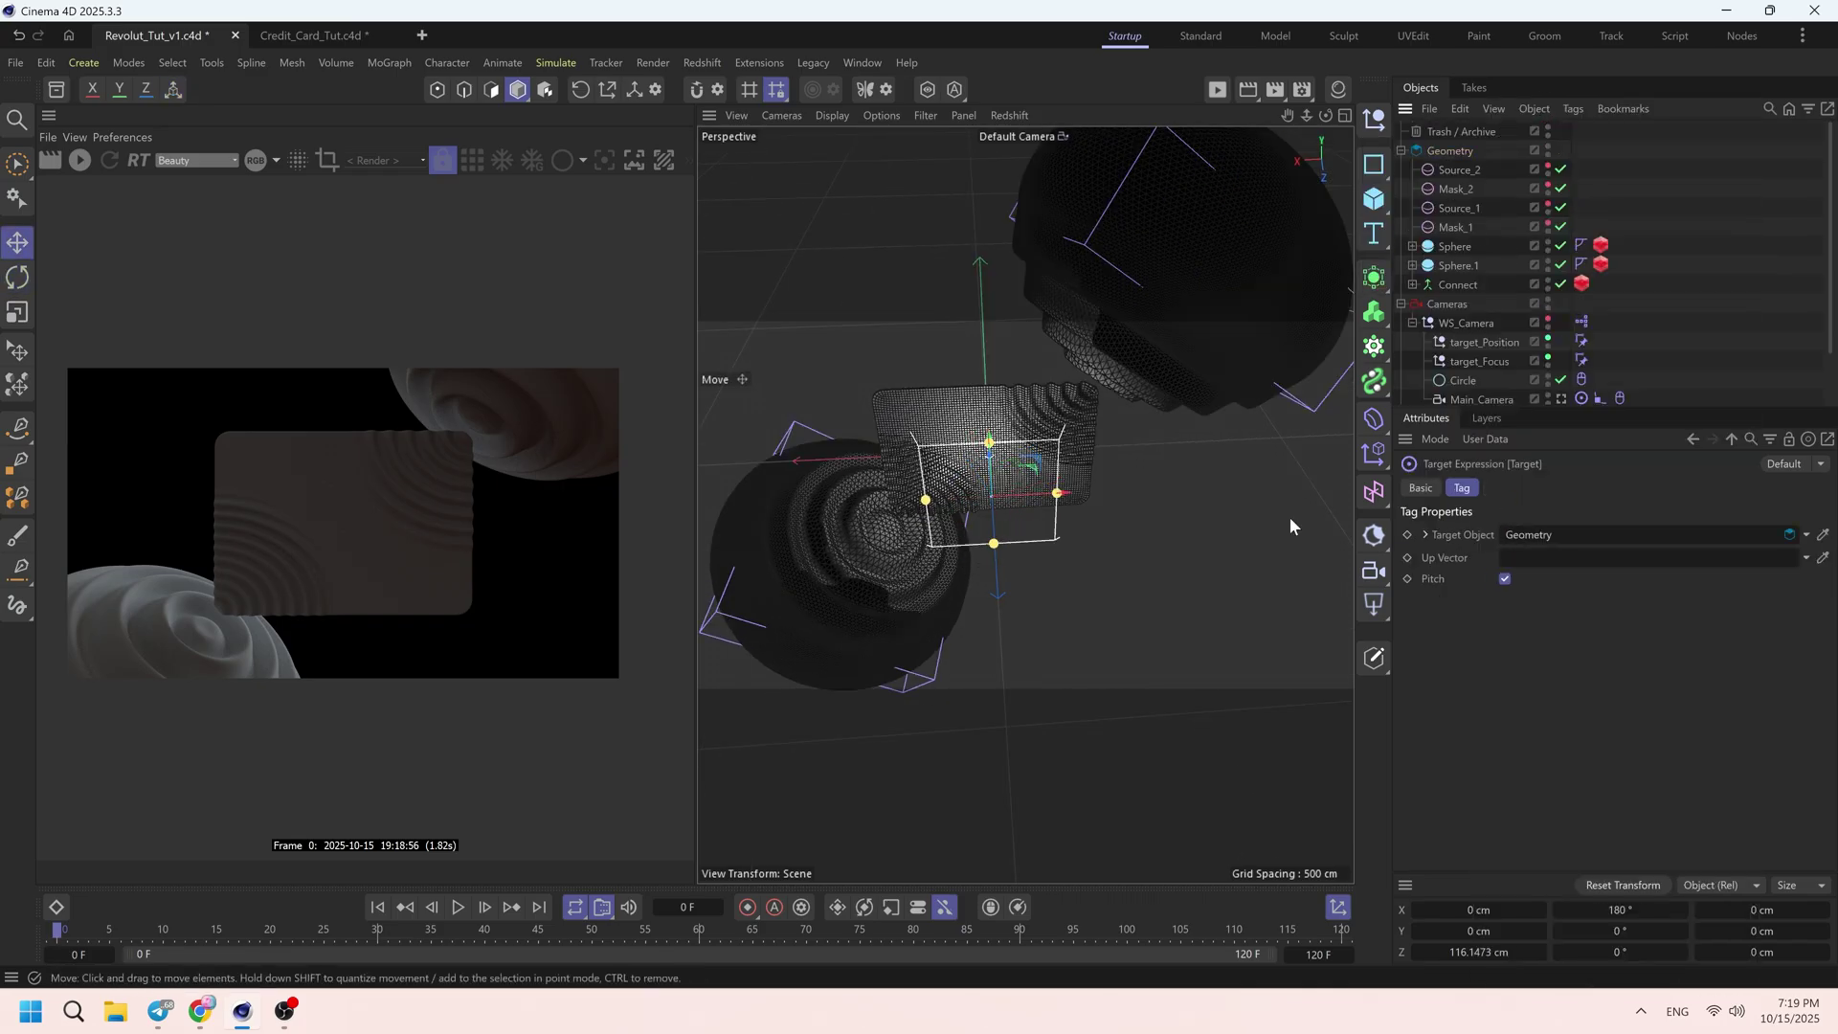
- Move the area light up and to the side of the card, to about X -394, Y 315, Z 462 cm
left_click_drag(992, 494, 1218, 398)
scroll(1218, 398, "down", 3)
middle_click_drag(1219, 399, 1137, 461, "alt")
left_click_drag(1137, 479, 1275, 466)
scroll(1477, 364, "down", 3)
- Set the area light's Size X to 380 cm and change its area shape to Disc
left_click(1476, 376)
left_click(1548, 489)
scroll(1569, 670, "down", 4)
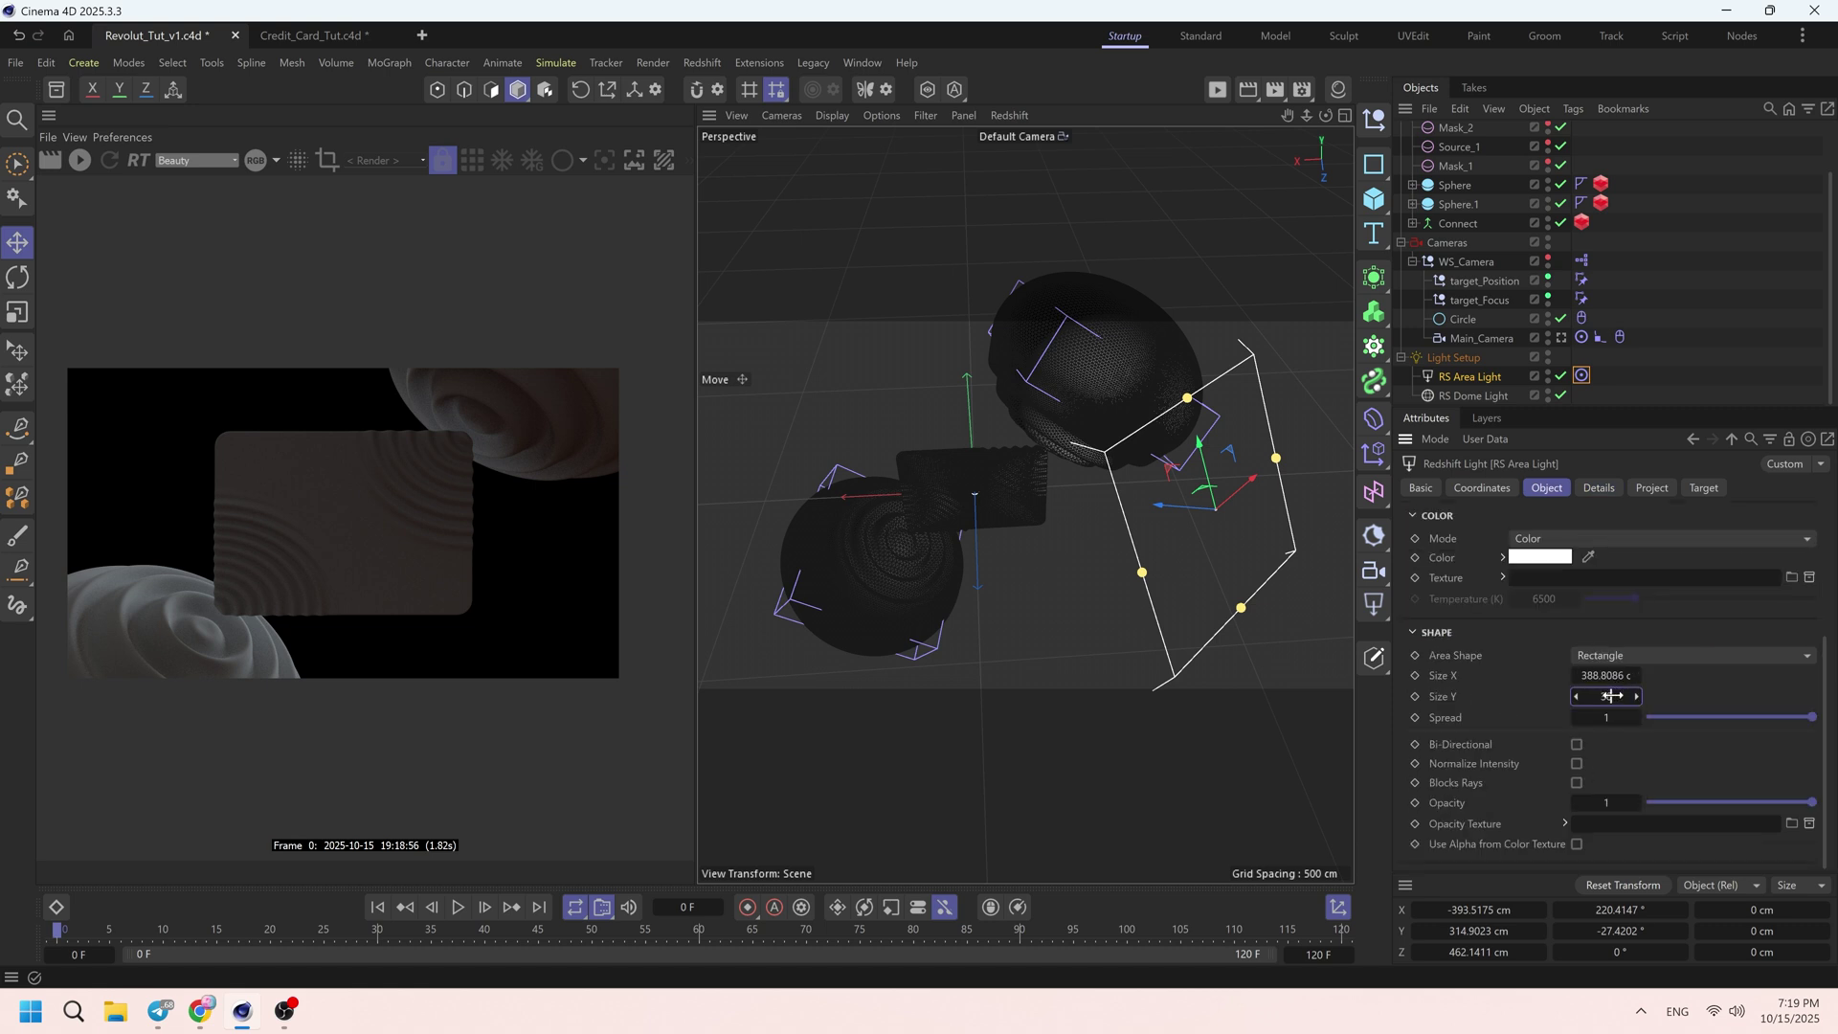
left_click(1607, 674)
type("380")
key("Return")
left_click(1637, 656)
left_click(1661, 697)
- Start the preview render through Main_Camera and set the area light's intensity to 50
scroll(1592, 590, "up", 4)
double_click(1537, 635)
left_click(80, 161)
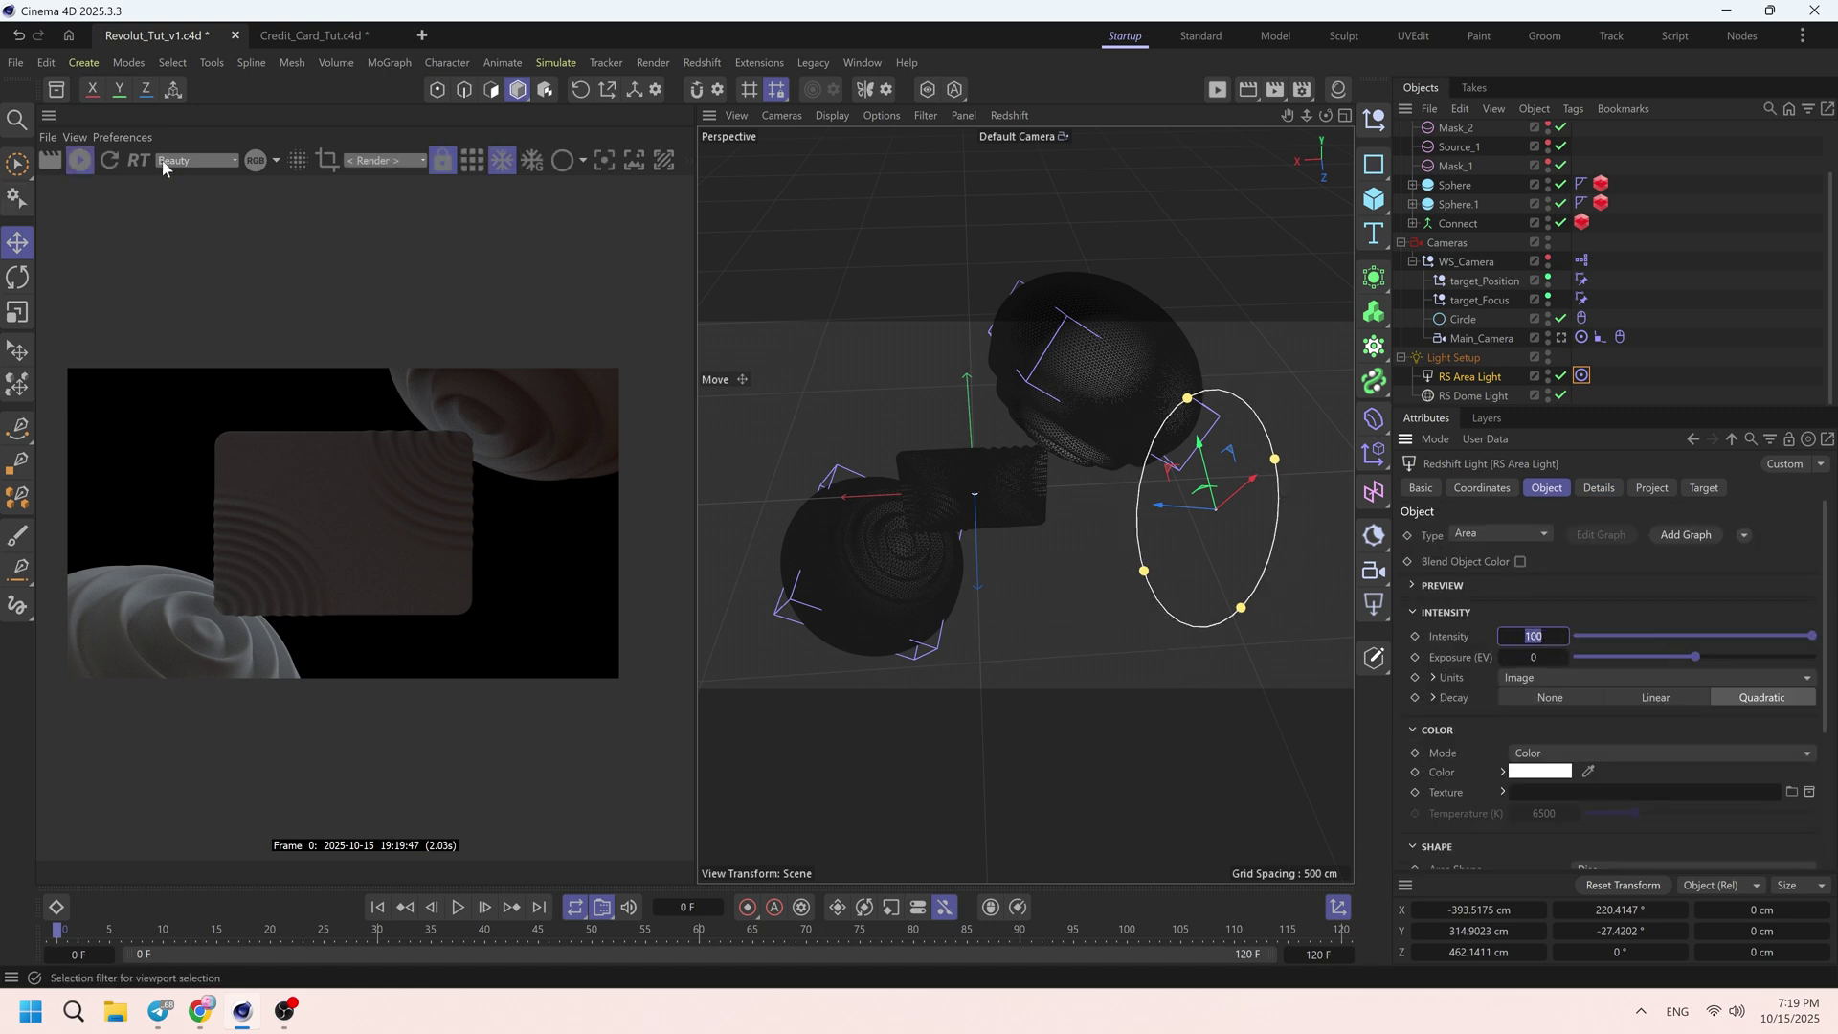
left_click(385, 161)
left_click(392, 212)
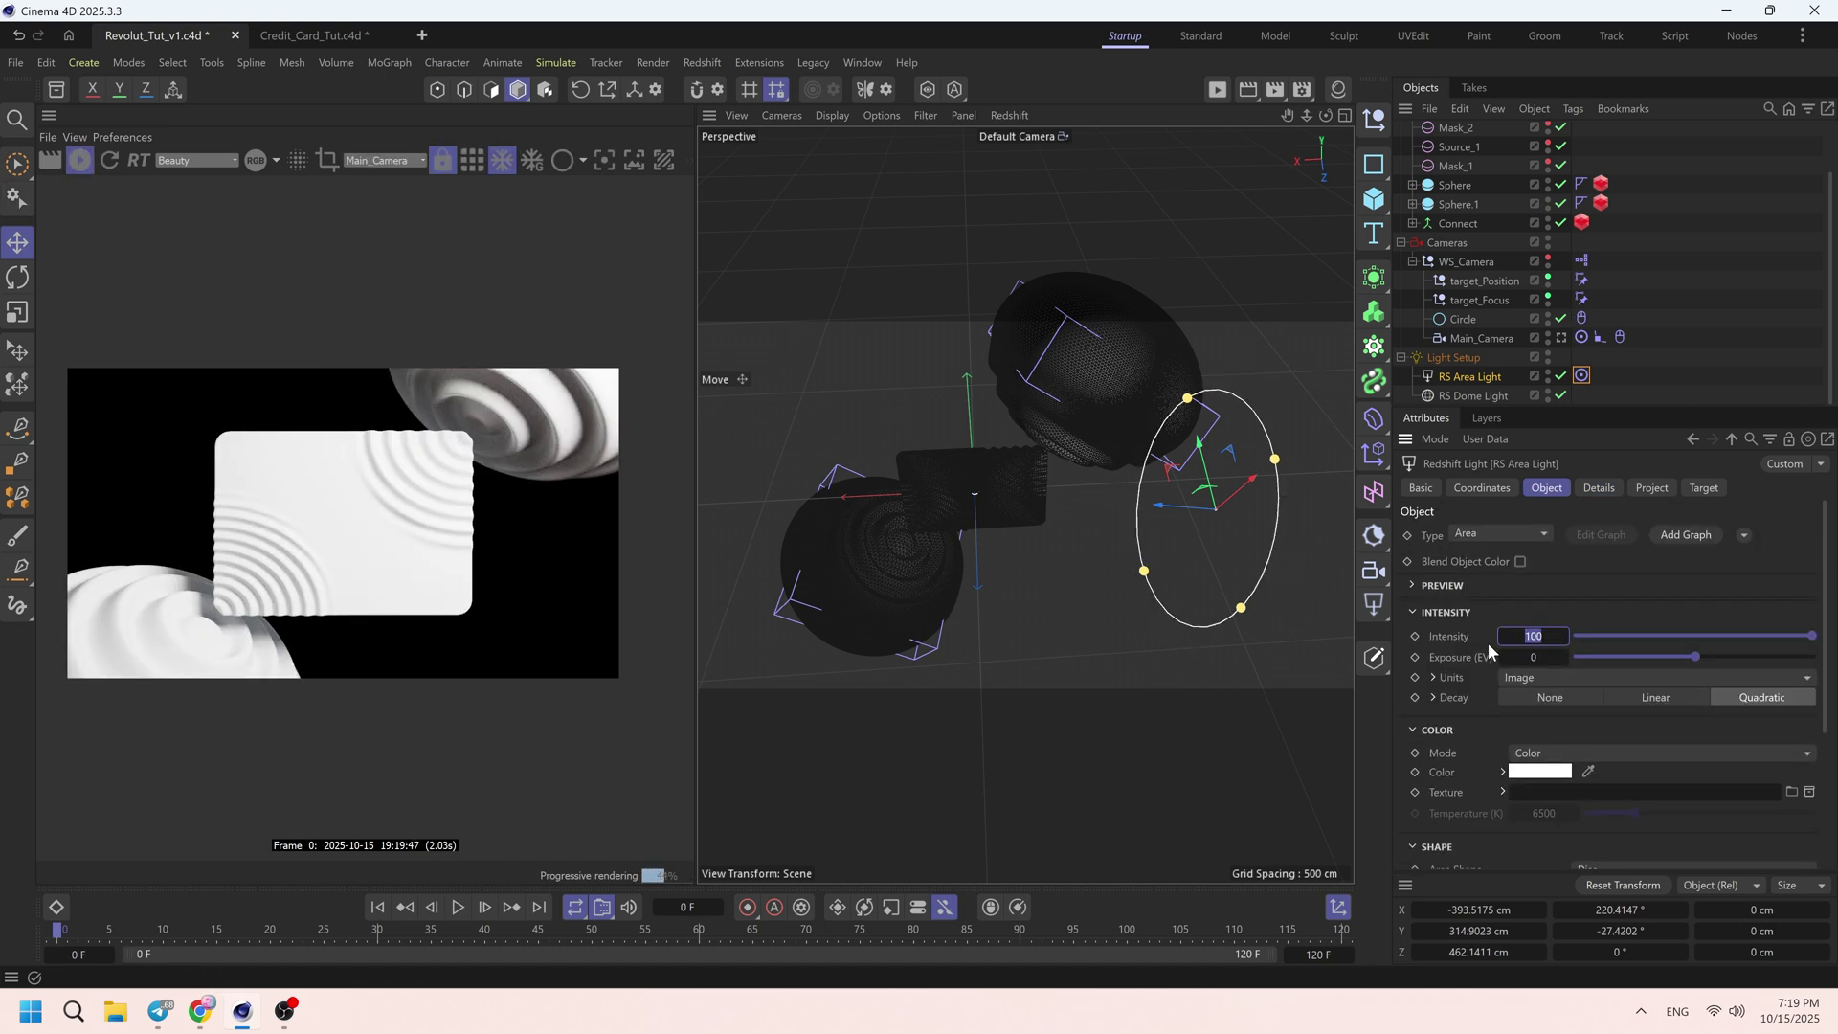
type("50")
key("Return")
- Move the area light farther out to about X -530, Y 424, Z 470 cm, set its intensity to 30 and stop the preview
left_click_drag(1248, 483, 1292, 445)
mouse_move(1241, 410)
left_mouse_down()
mouse_move(1227, 366)
mouse_move(1232, 383)
left_mouse_up()
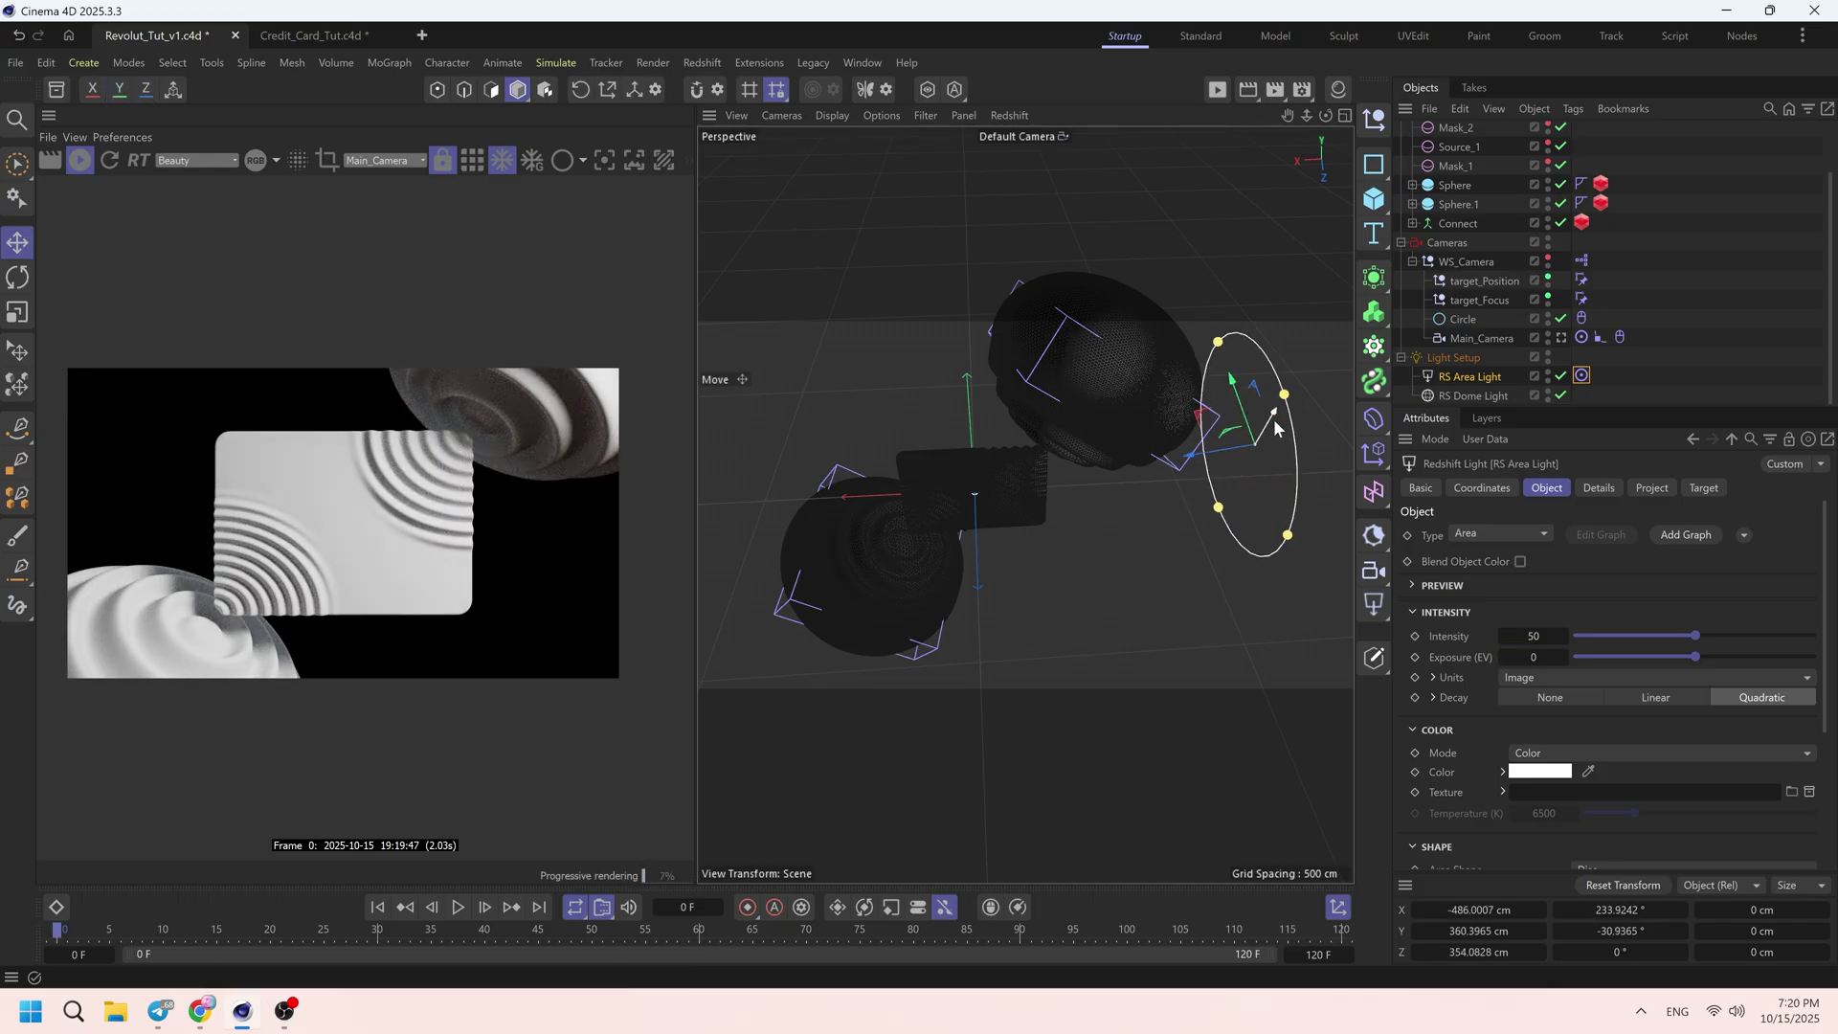
left_click_drag(1225, 449, 1337, 438)
double_click(1535, 635)
type("25")
key("Return")
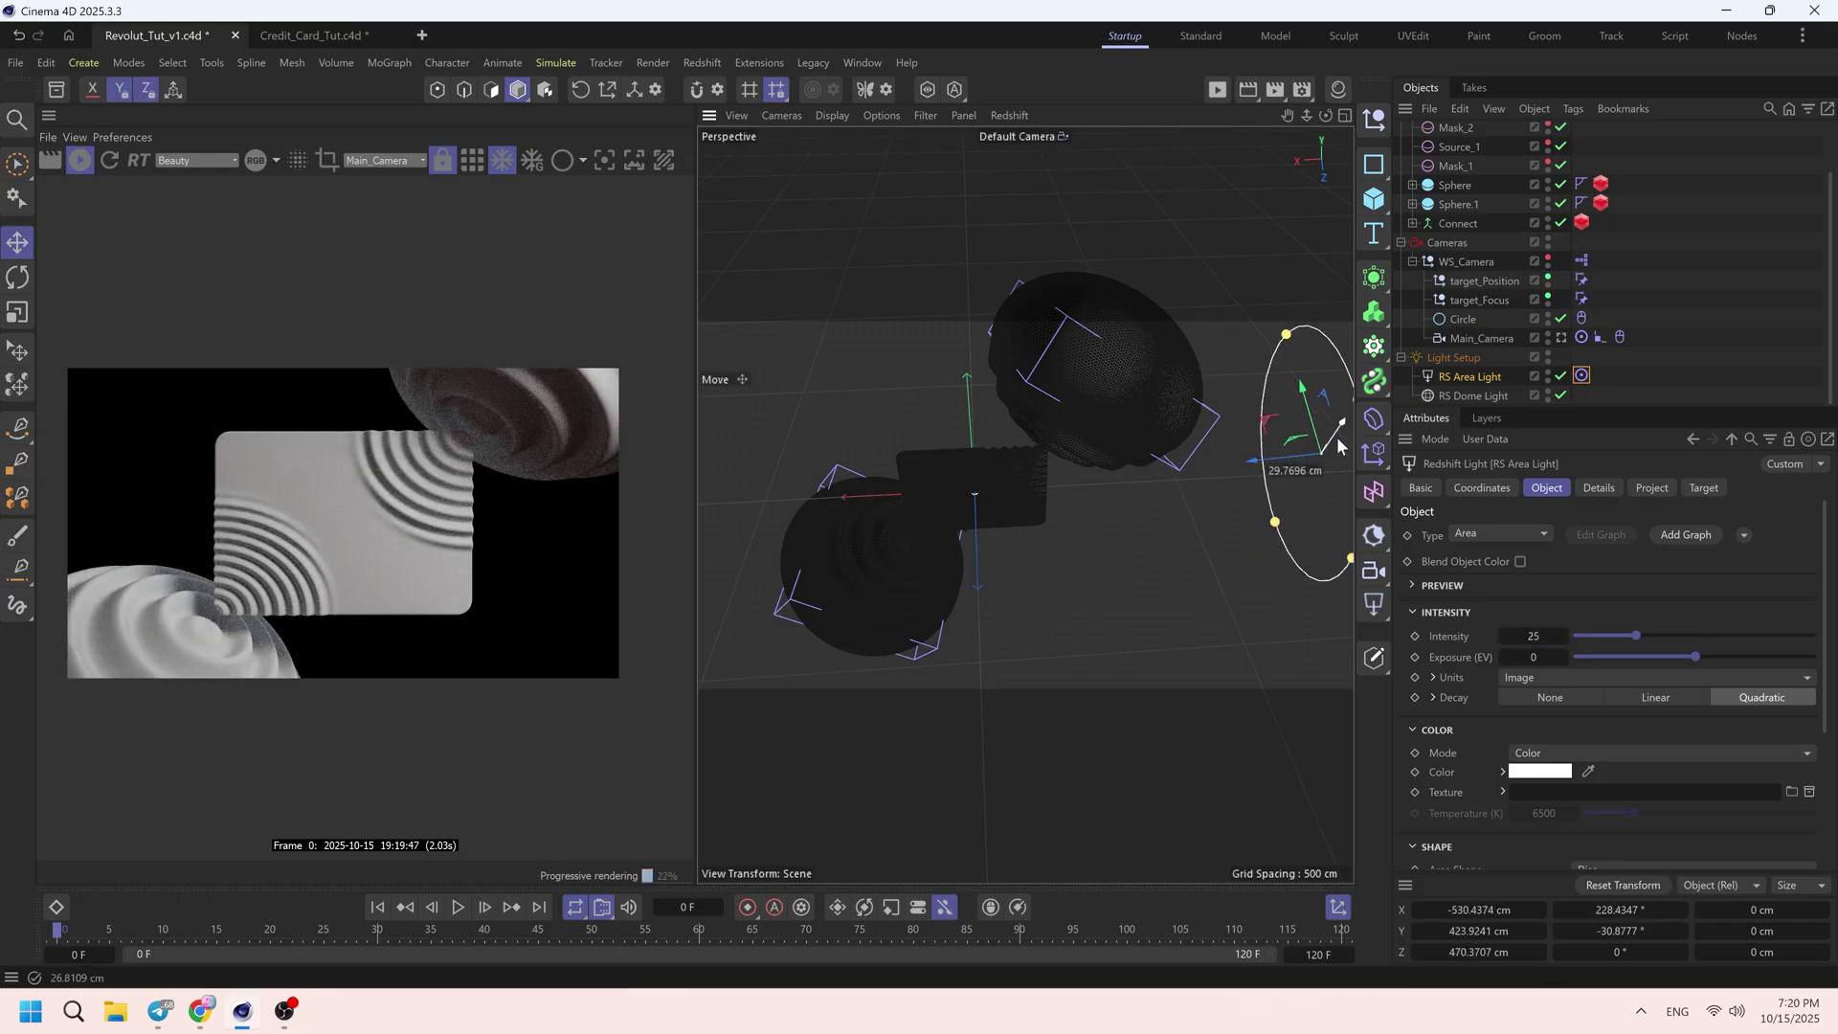
double_click(1534, 636)
type("30")
key("Return")
left_click(76, 165)
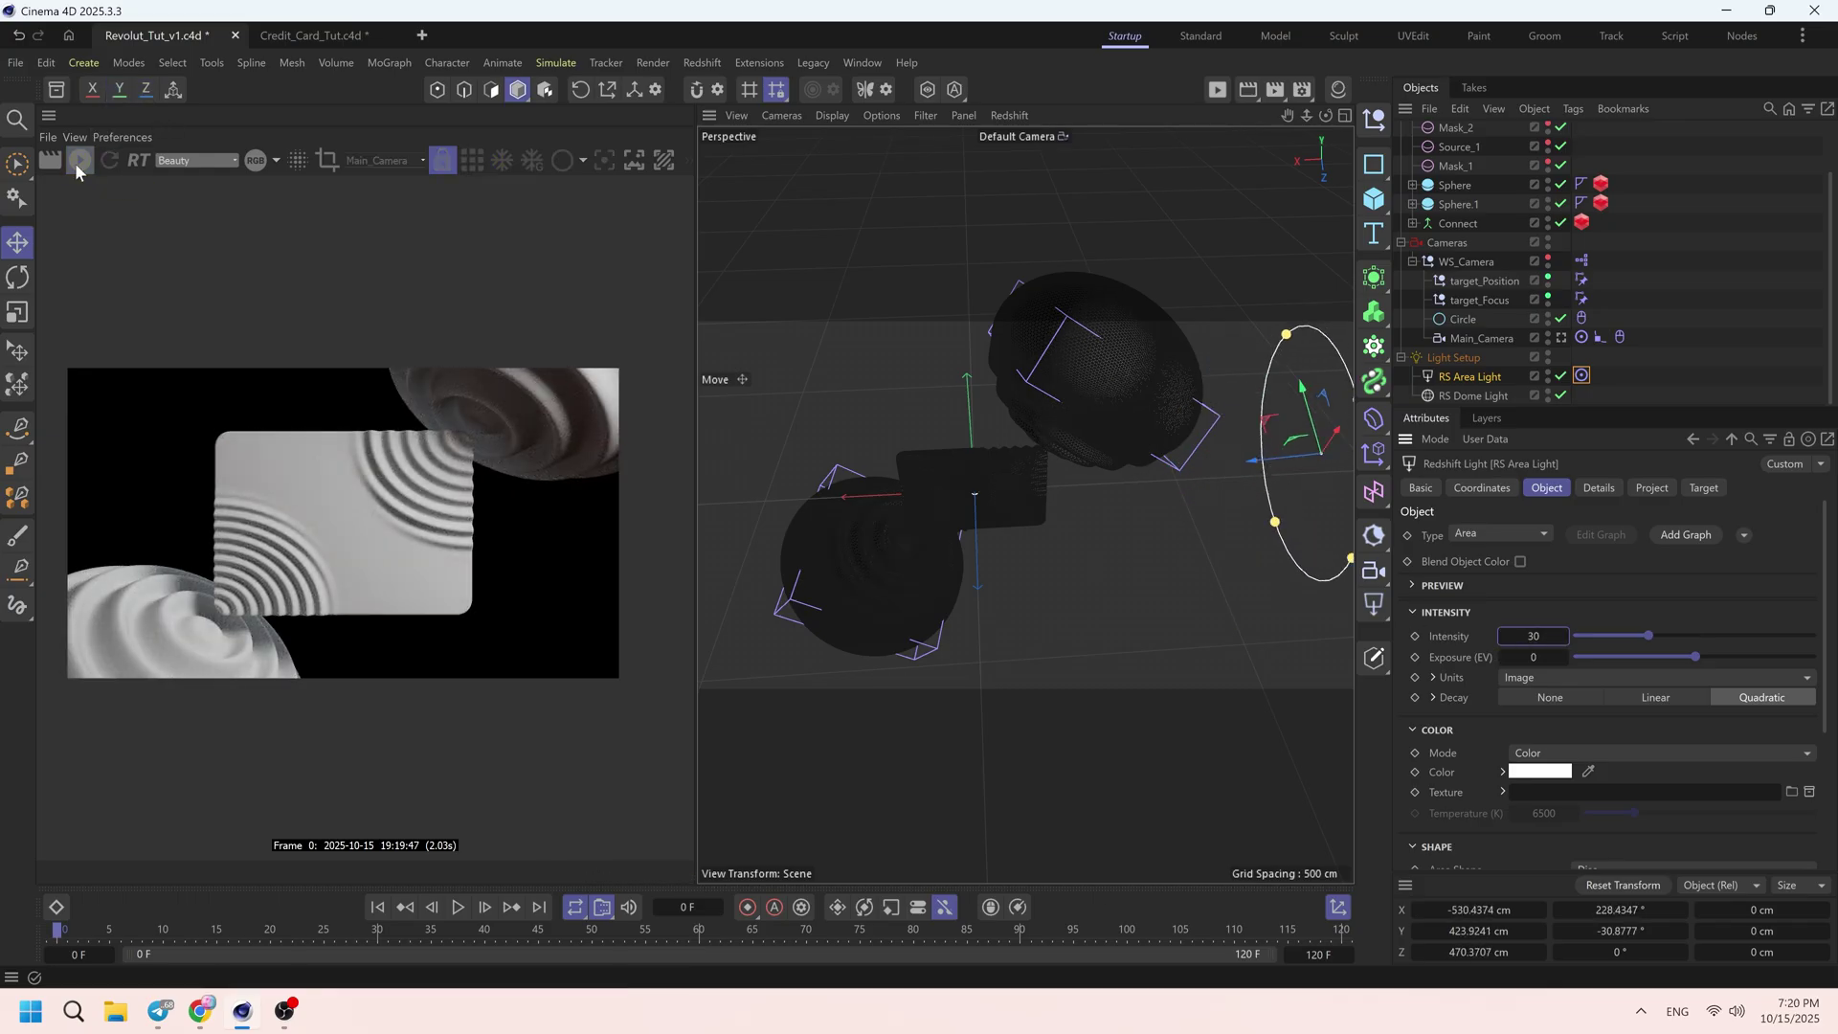
- Show the Material Manager and delete the unused Mat material
left_click(1333, 103)
left_click(1235, 169)
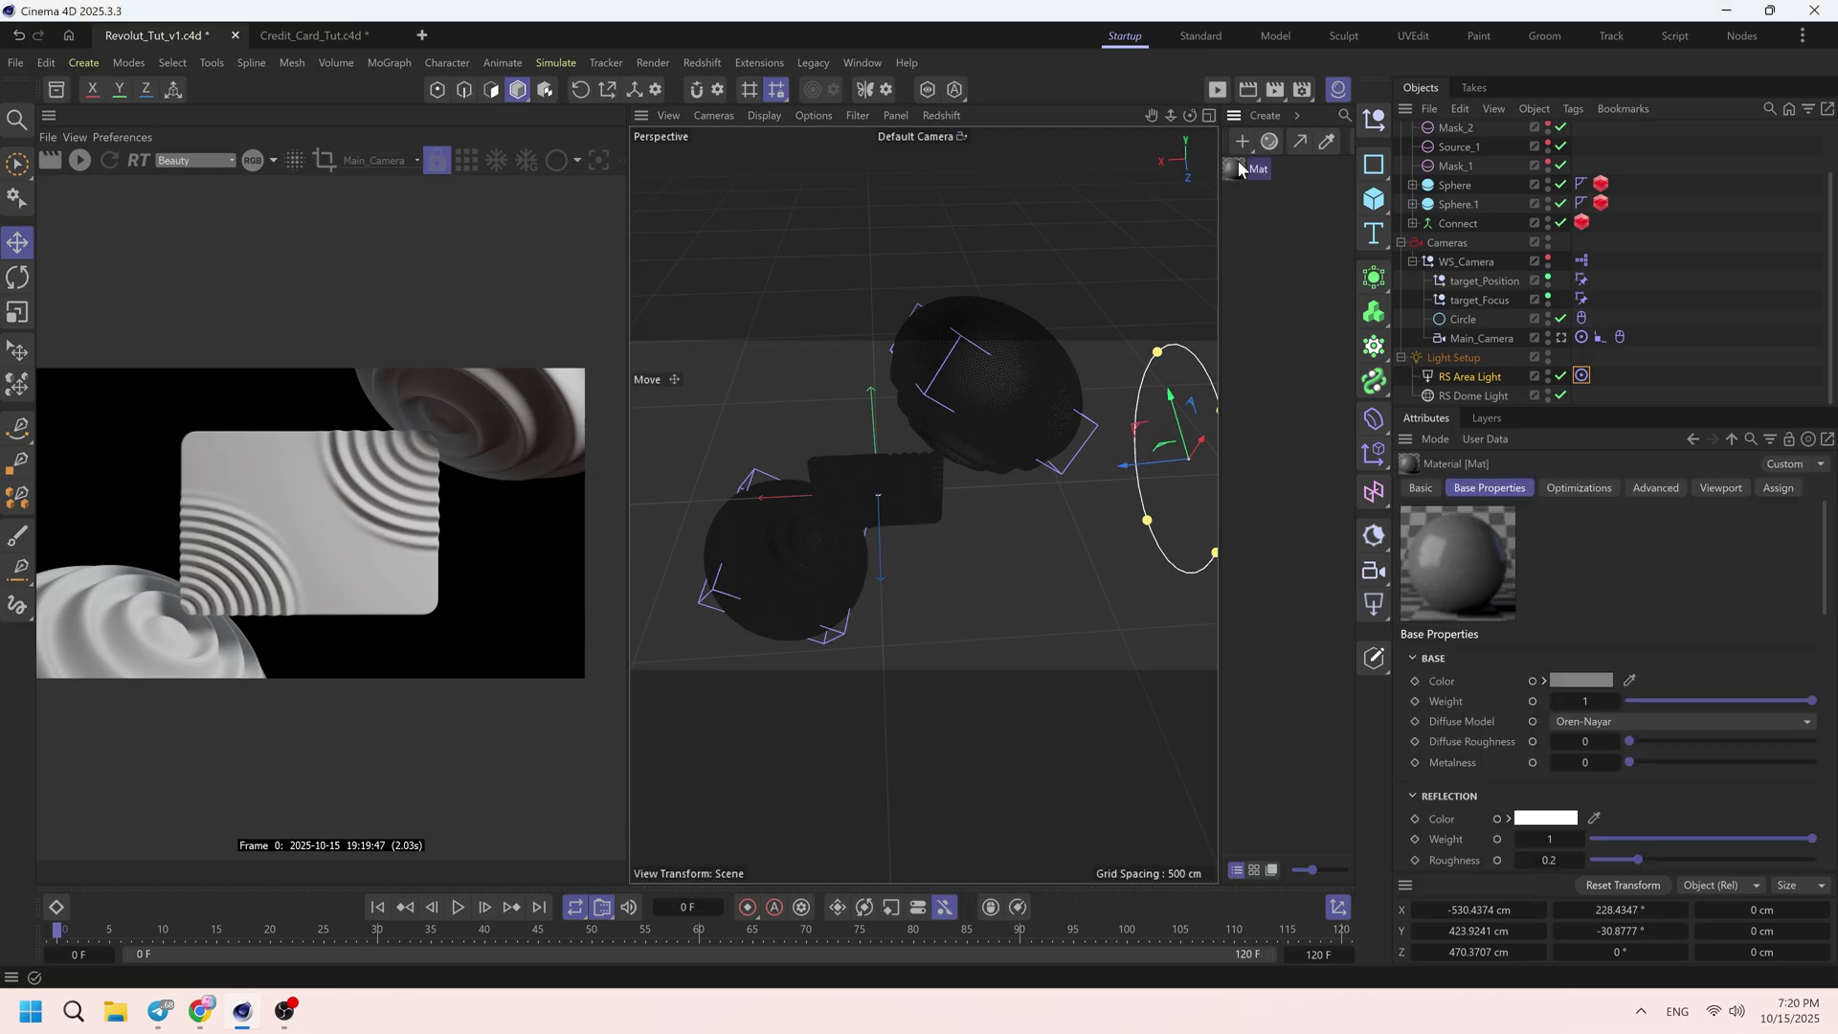
key("Delete")
- Open the Asset Browser, search for "Car P" and open the Car Paint material category
left_click(48, 117)
left_click(57, 90)
left_click_drag(194, 287, 273, 287)
left_click(189, 229)
type("Car P")
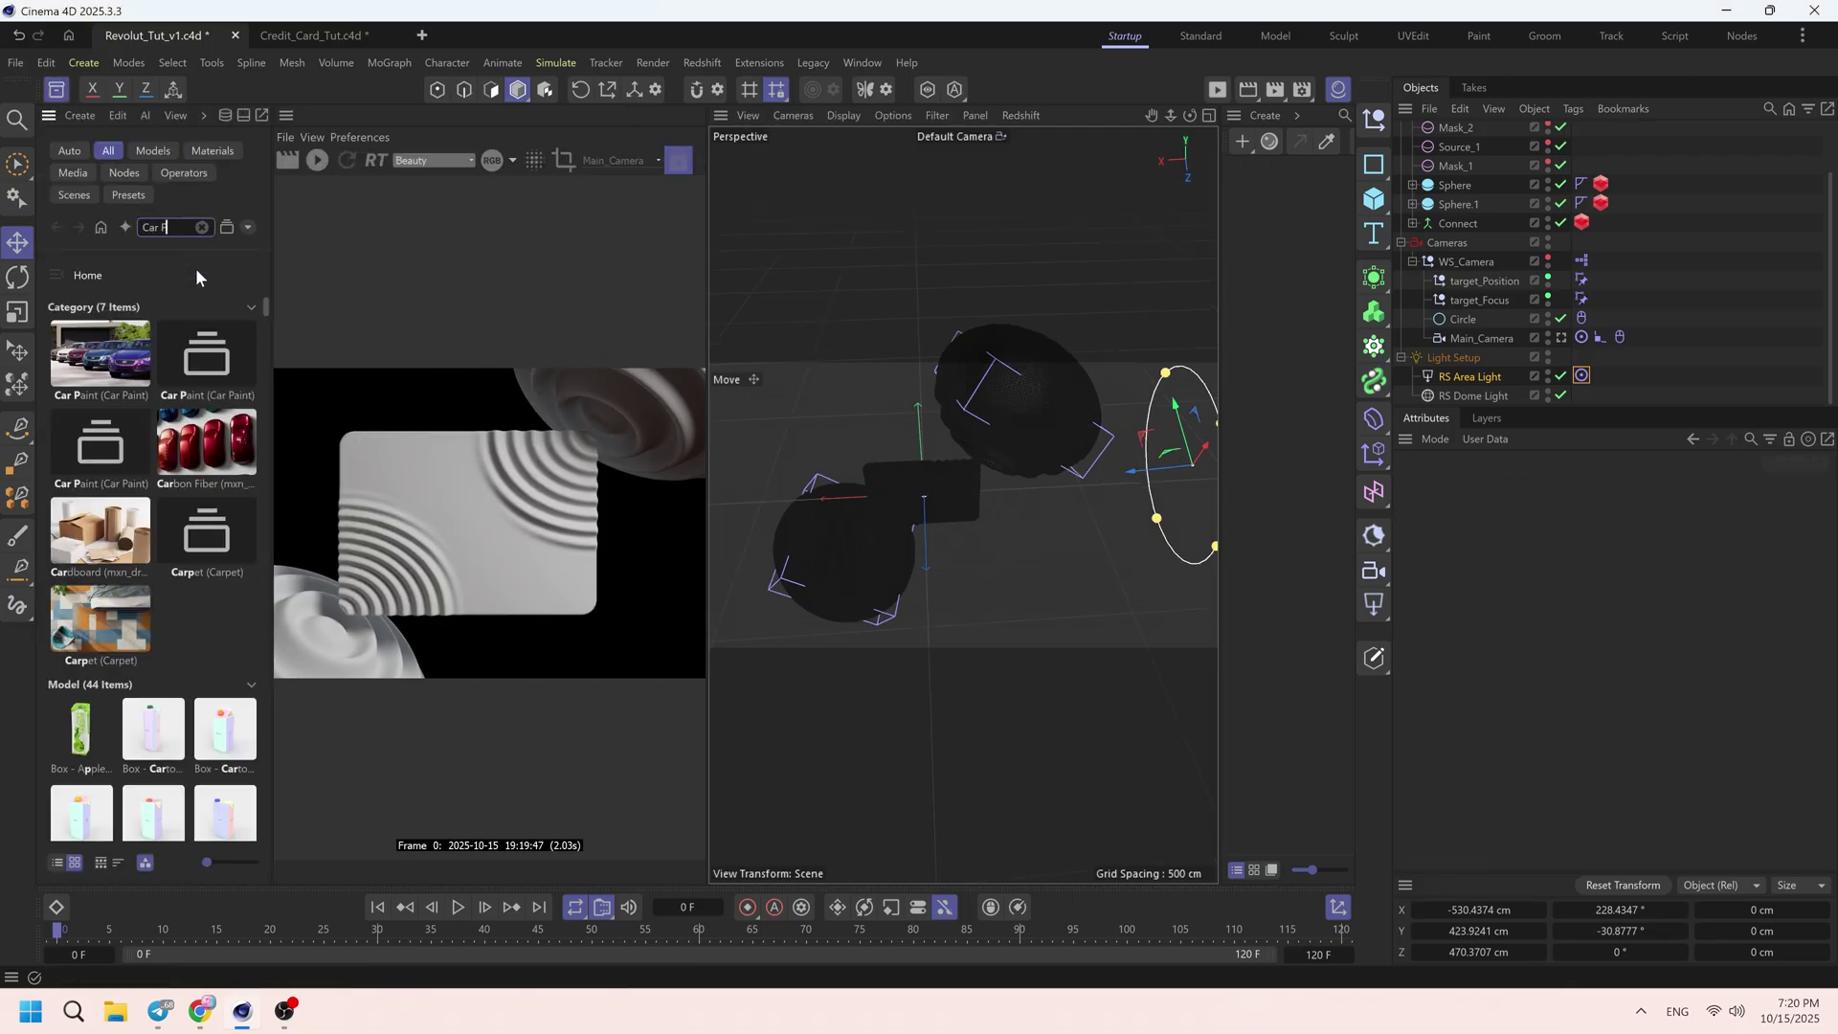
double_click(99, 356)
left_click_drag(271, 516, 325, 518)
- Add the dark Carpaint Flakes 001 material from the car paint assets and assign it to the Connect object
scroll(253, 686, "down", 10)
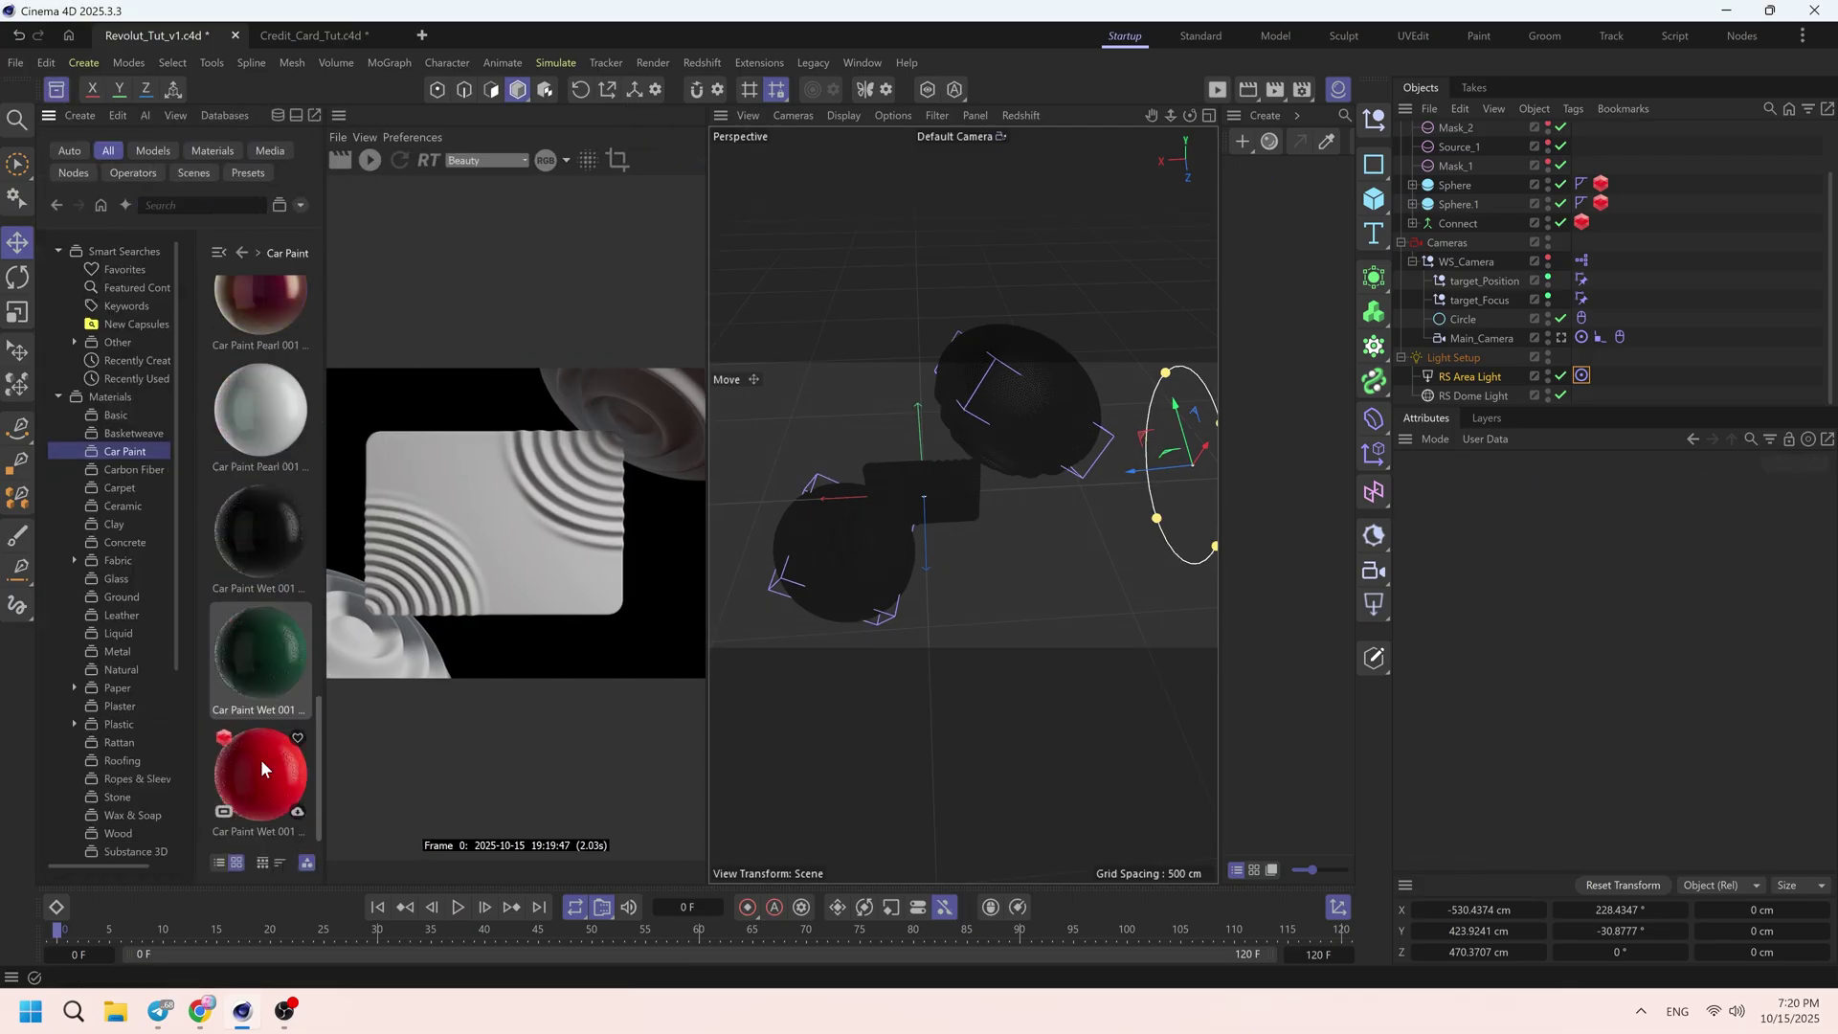
scroll(264, 486, "up", 5)
scroll(264, 479, "up", 5)
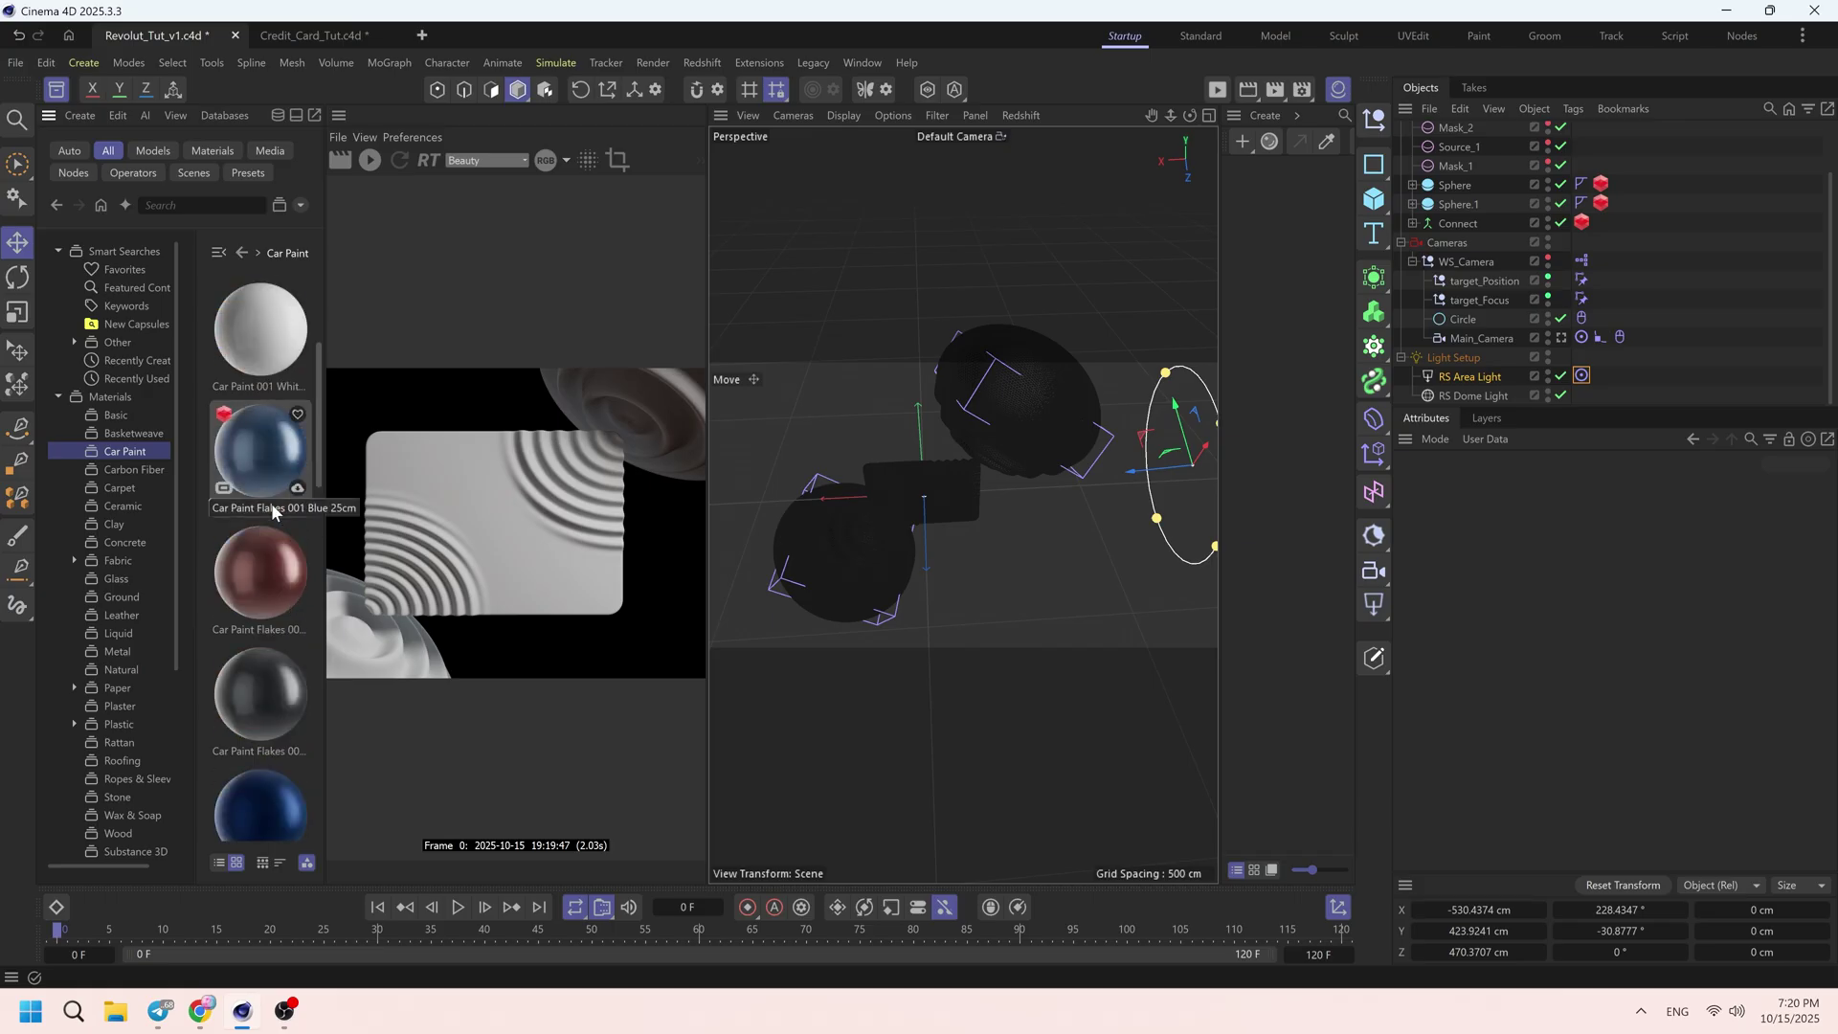
scroll(276, 636, "down", 2)
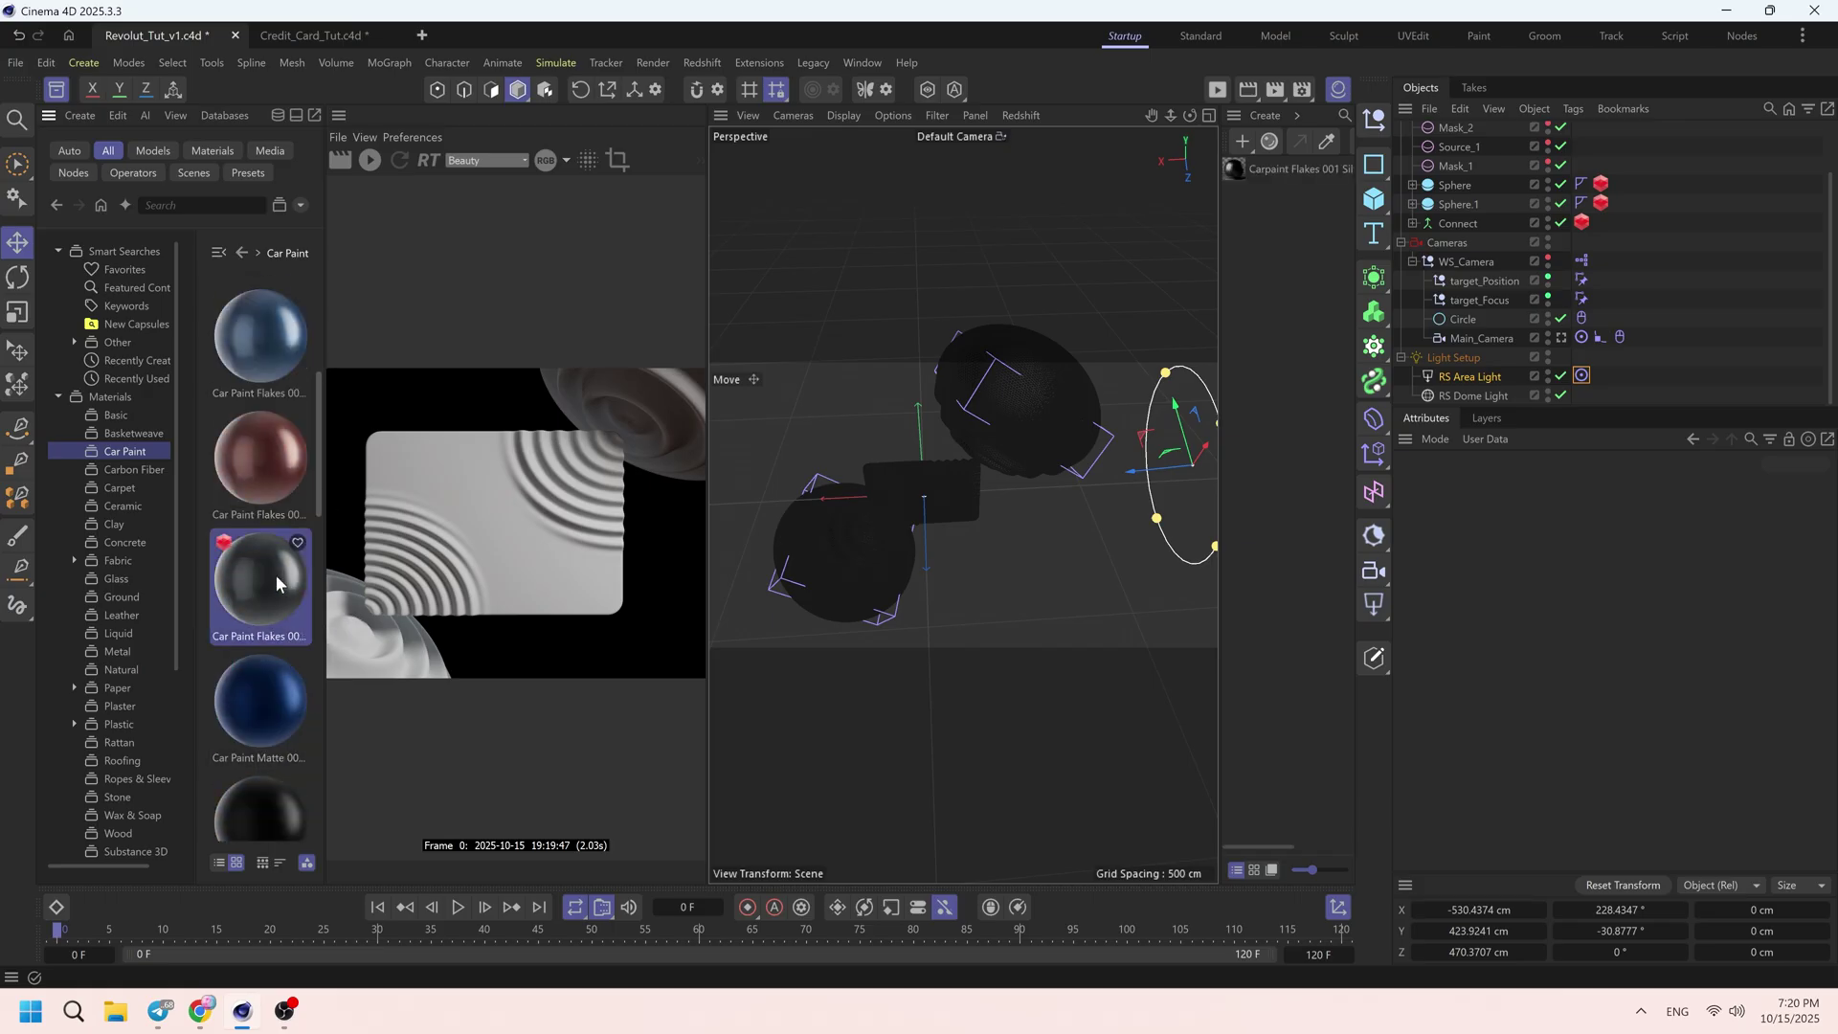
left_click(56, 89)
scroll(1476, 256, "up", 2)
left_click_drag(1458, 286, 1458, 286)
left_click(1640, 328)
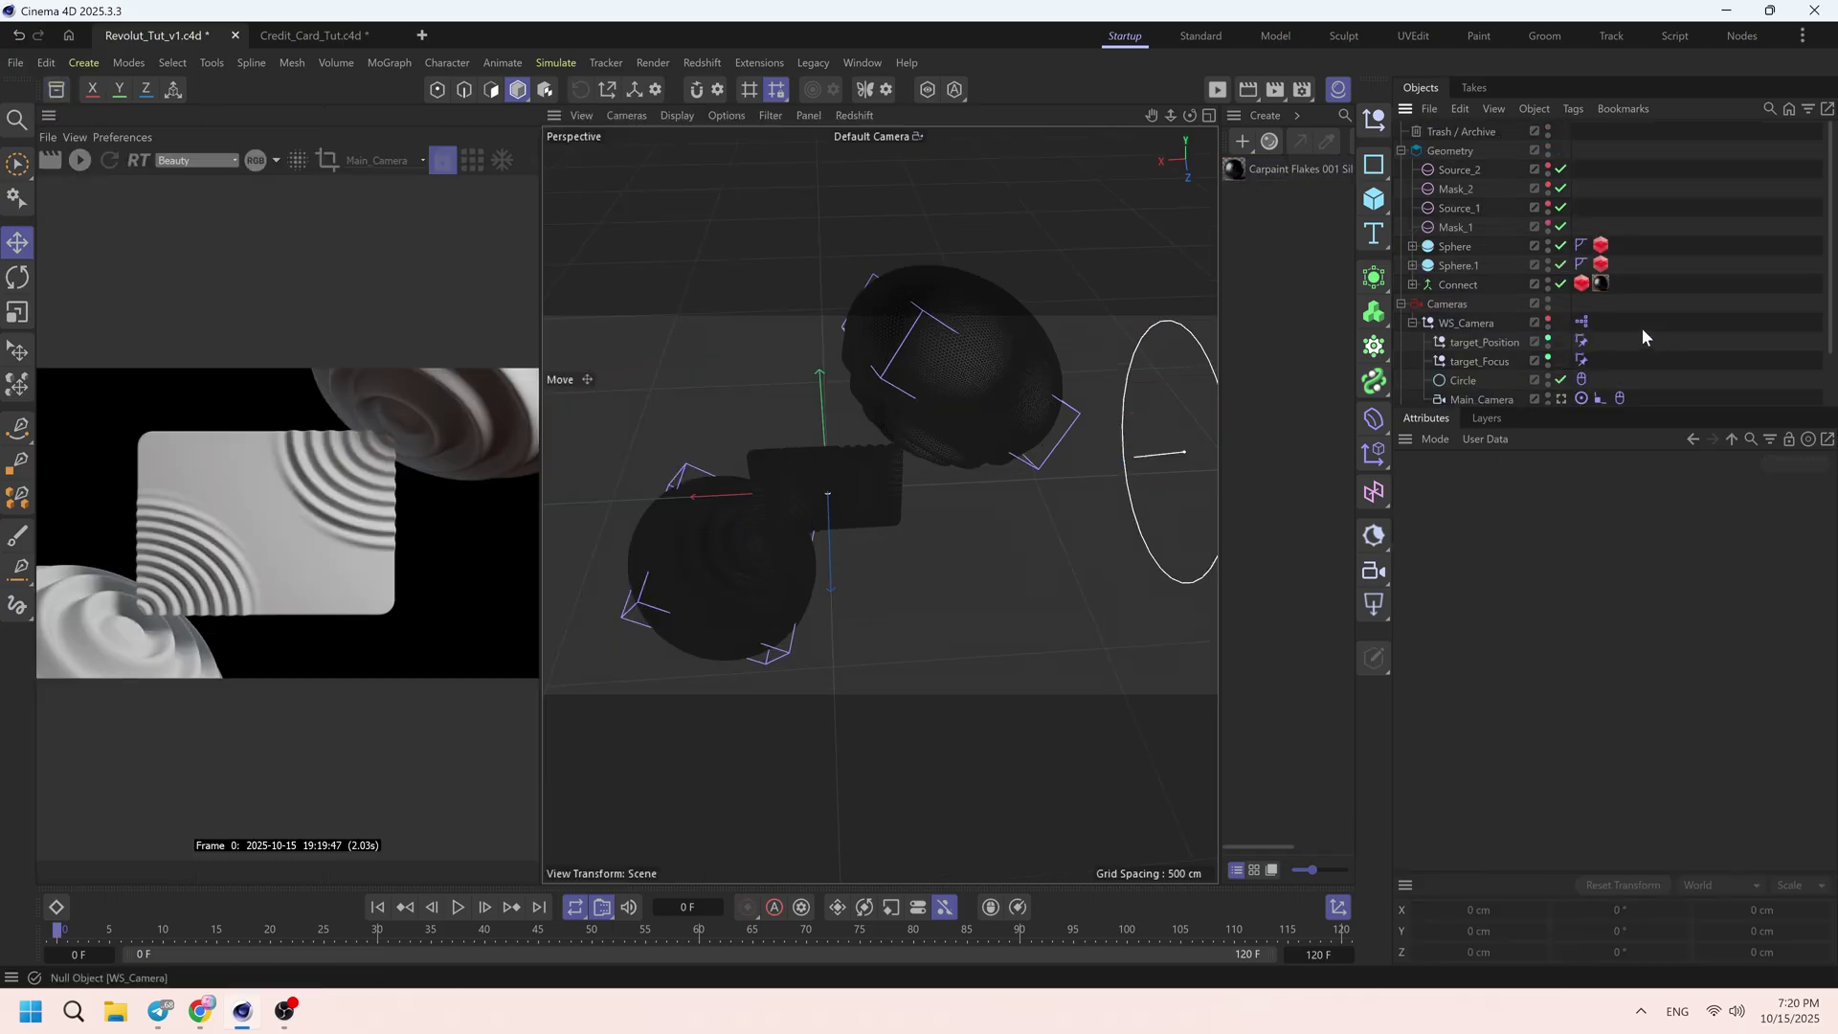
- Create a Redshift standard material with reflection roughness 0.05, a light violet-blue transmission color and transmission weight 1
left_click(1243, 141)
double_click(1234, 174)
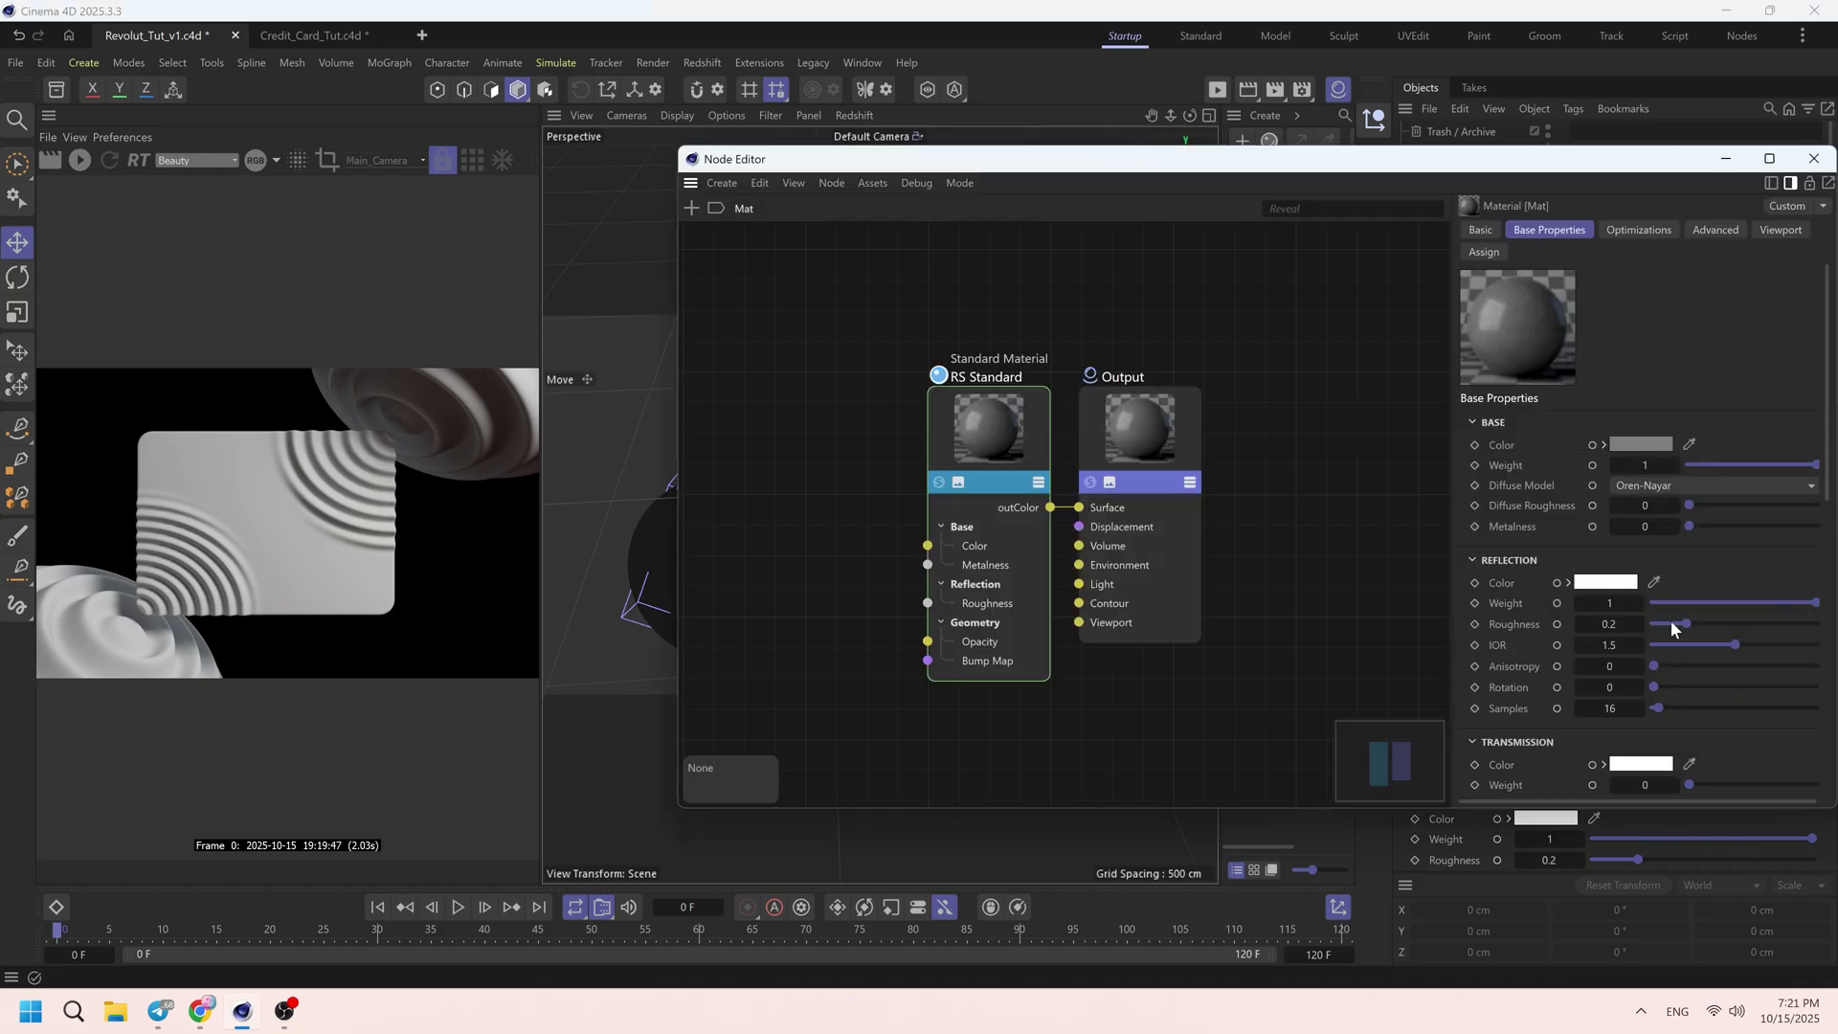
scroll(1616, 625, "down", 4)
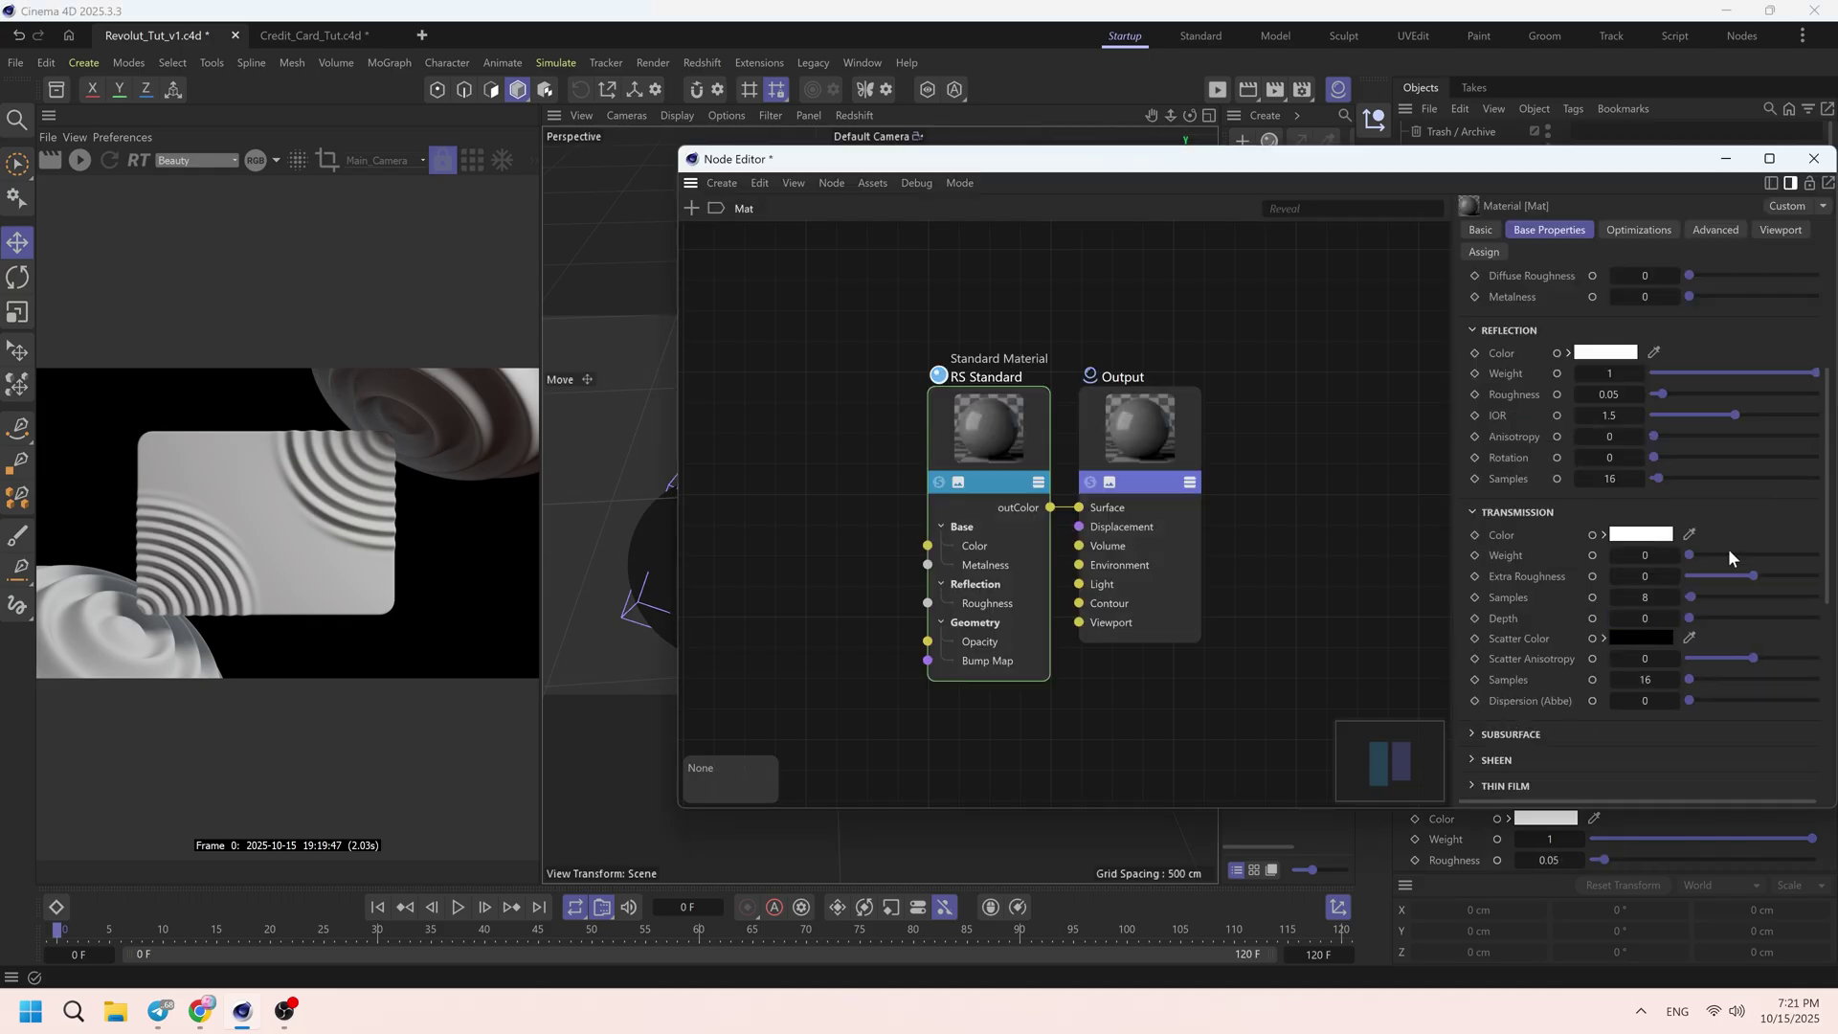
left_click(1641, 534)
left_click(1771, 711)
left_click(1751, 733)
left_click(1823, 557)
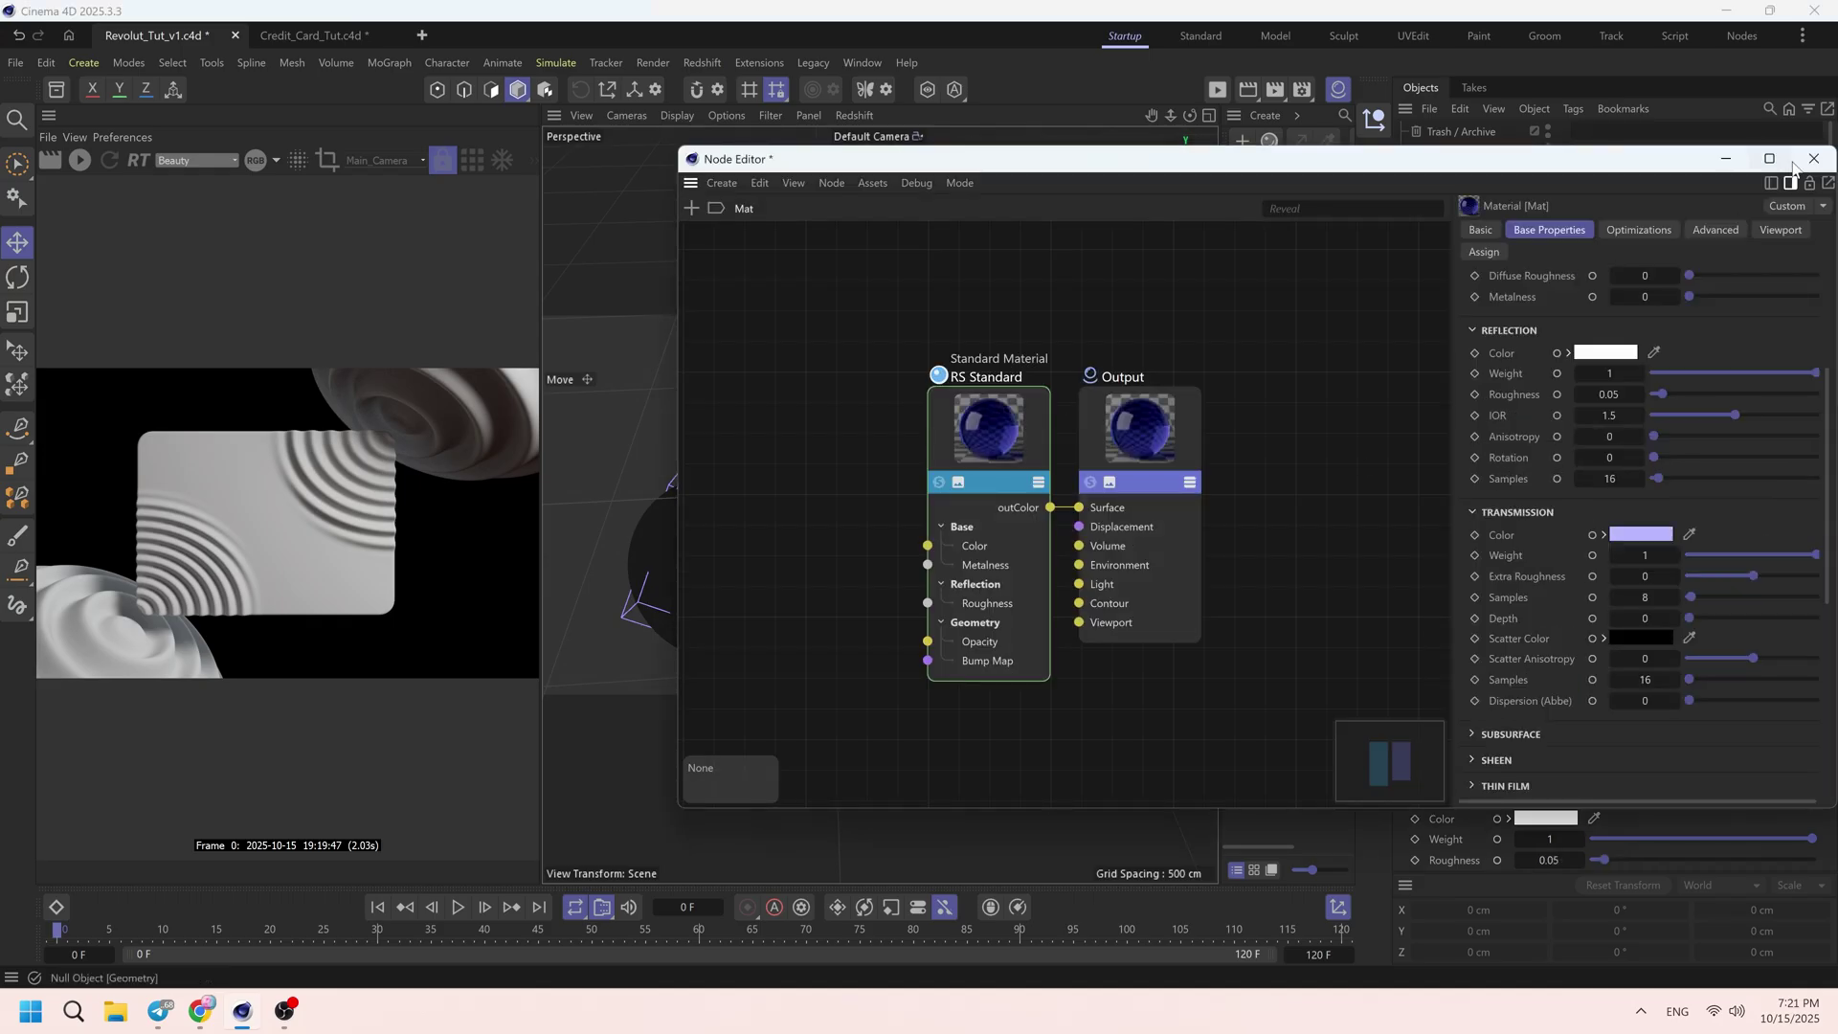
- Assign the blue glass material to both spheres, return to the Main_Camera view and start the preview in a wider RenderView
left_click(1814, 159)
left_click_drag(1234, 171, 973, 339)
left_click_drag(1234, 170, 1456, 267)
left_click(1640, 335)
left_click(1557, 400)
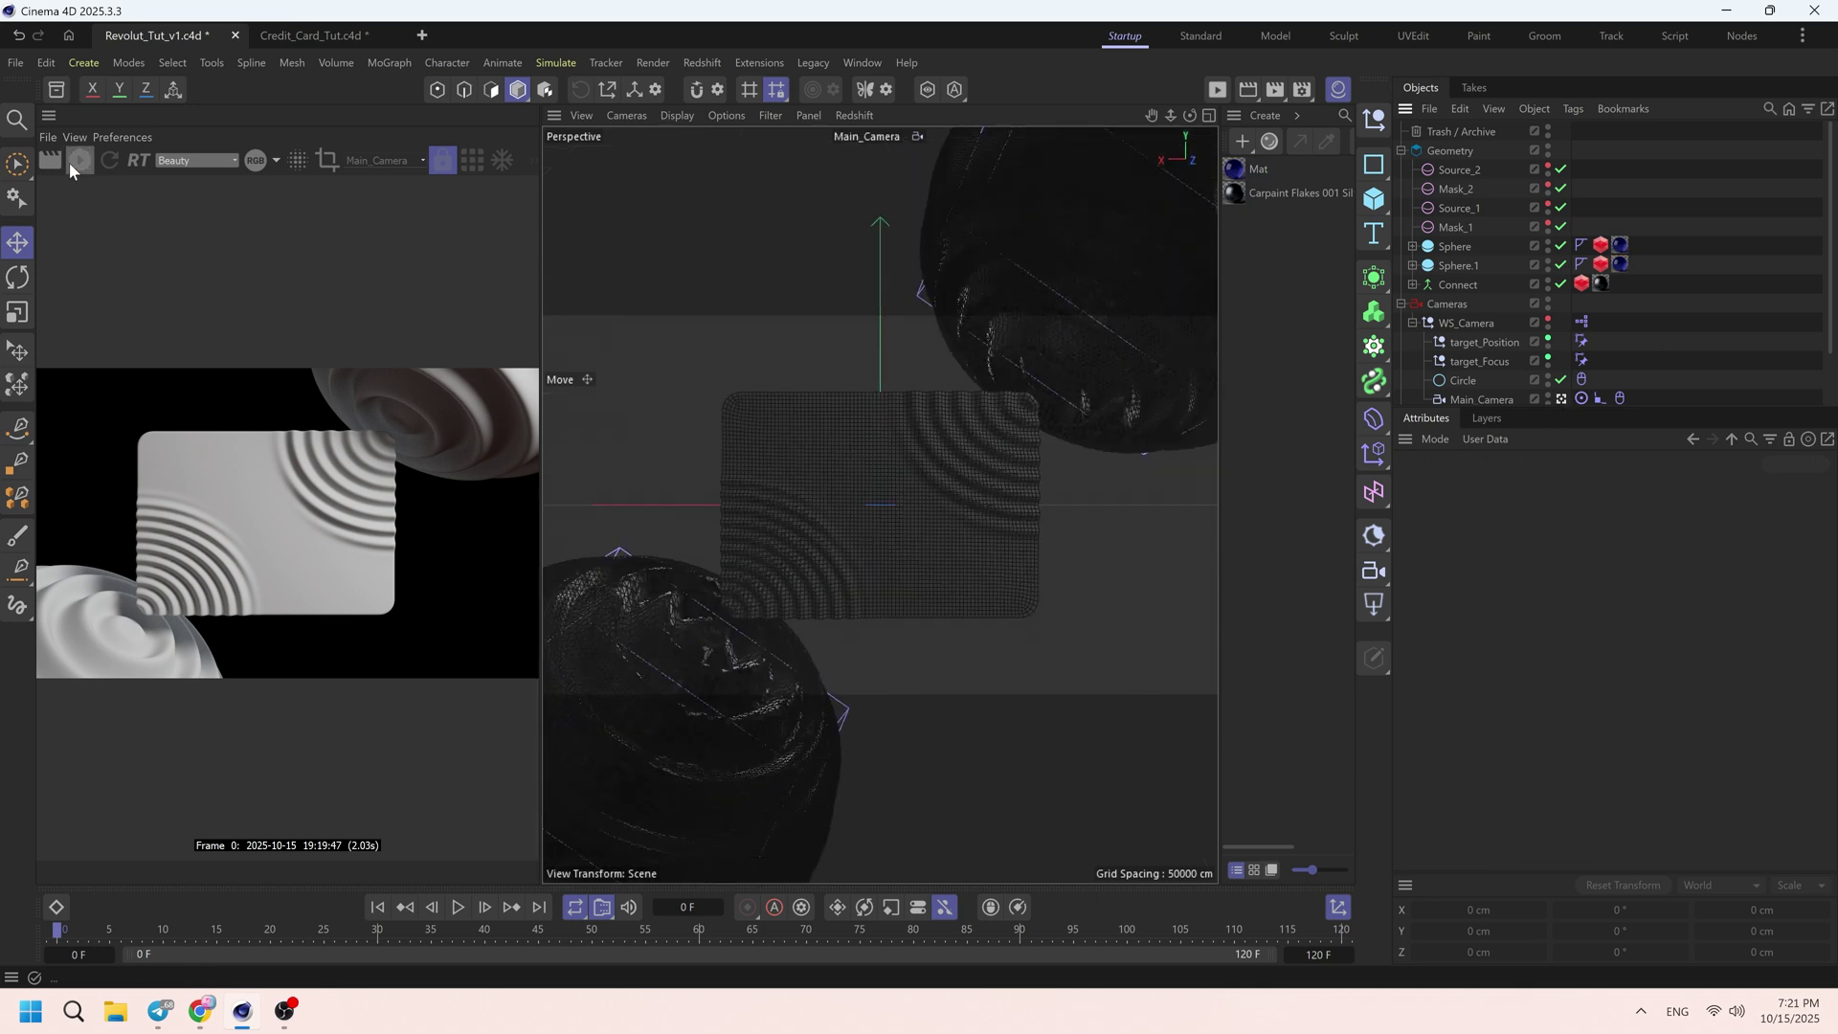
left_click(71, 162)
left_click_drag(542, 496, 699, 496)
- Lighten the glass material's transmission color to about 40% saturation at hue 240°, then stop the preview
double_click(1234, 169)
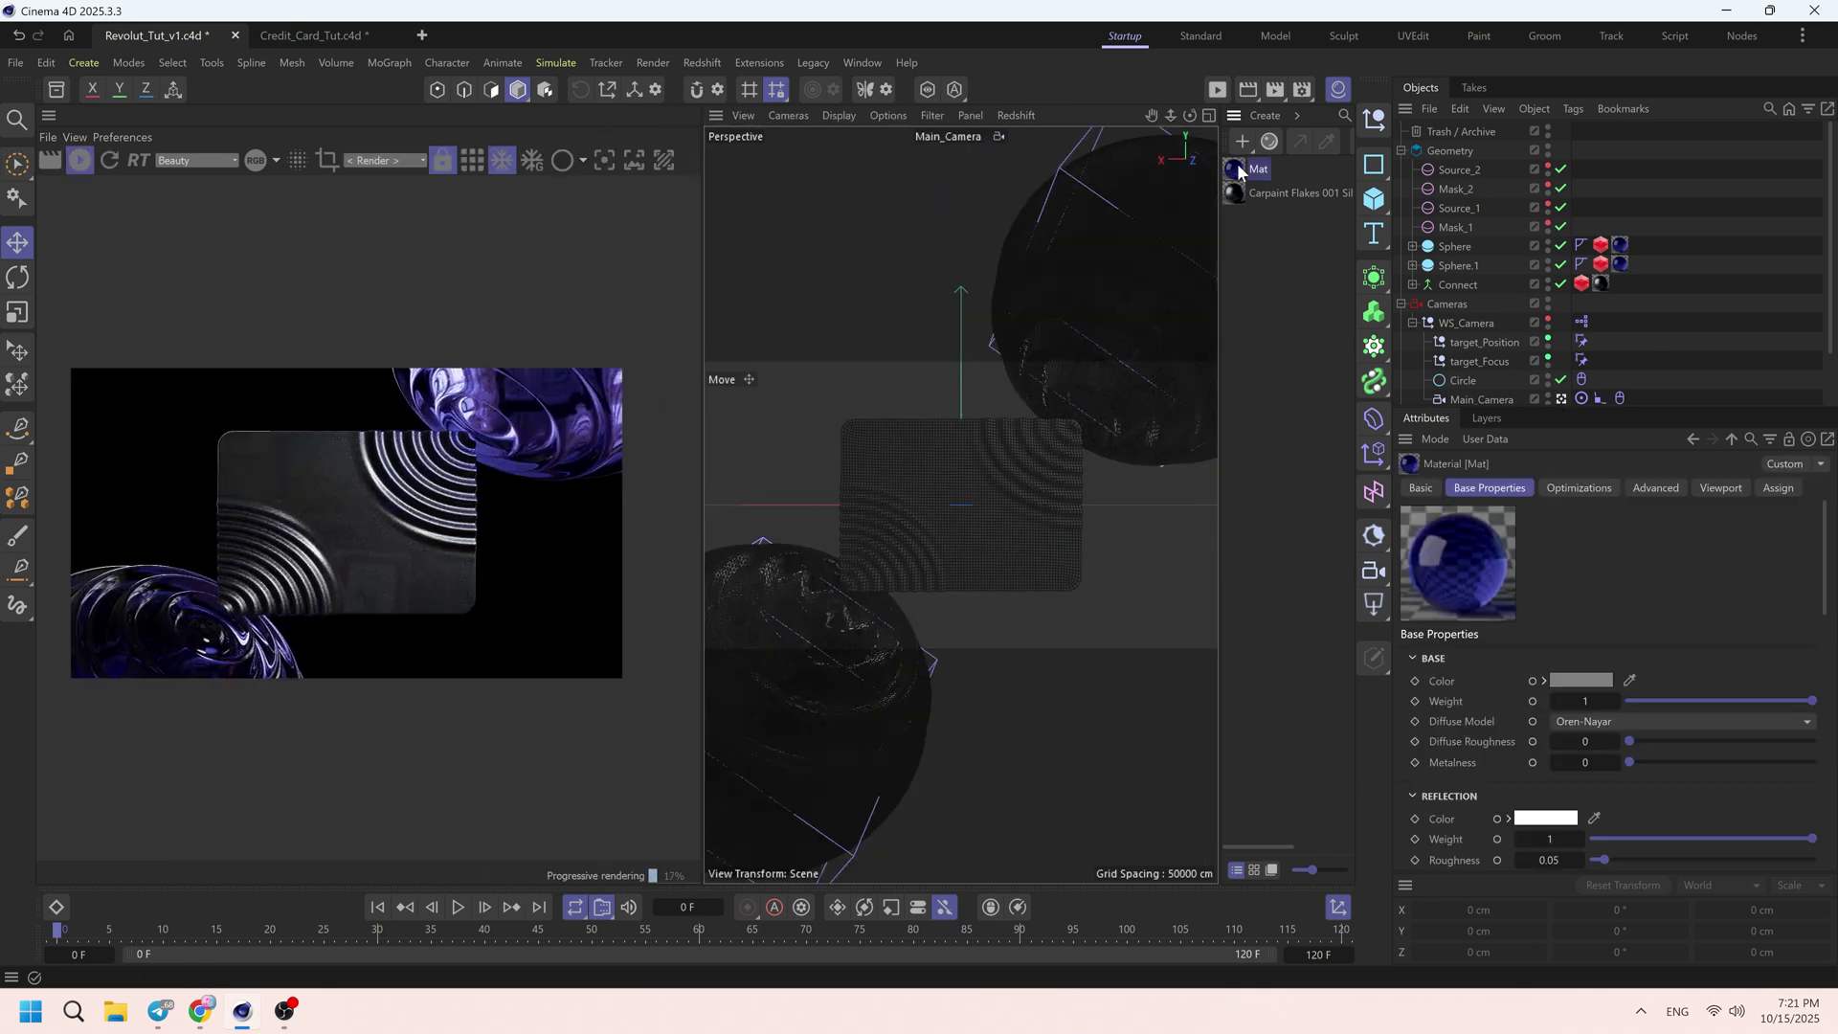
scroll(1596, 582, "down", 4)
left_click(1640, 525)
left_click_drag(1510, 624, 1493, 623)
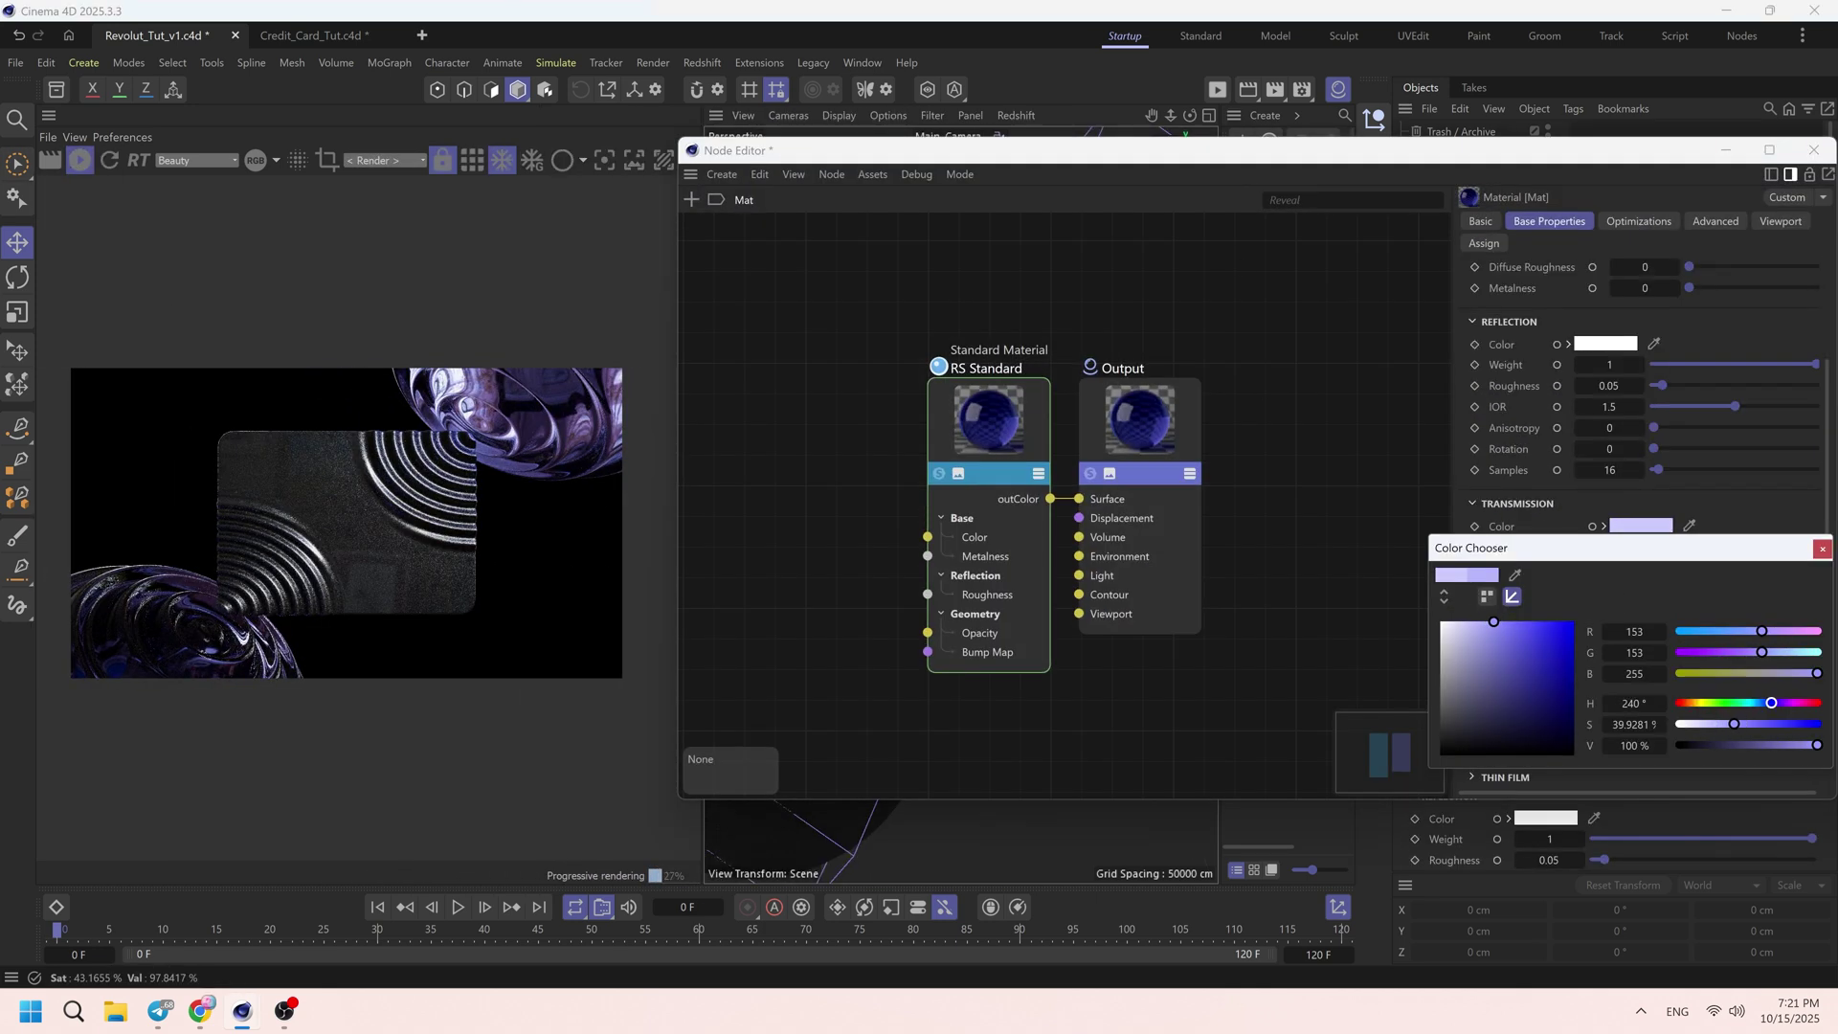
left_click(1822, 549)
scroll(347, 502, "up", 2)
left_click(84, 170)
left_click(1814, 151)
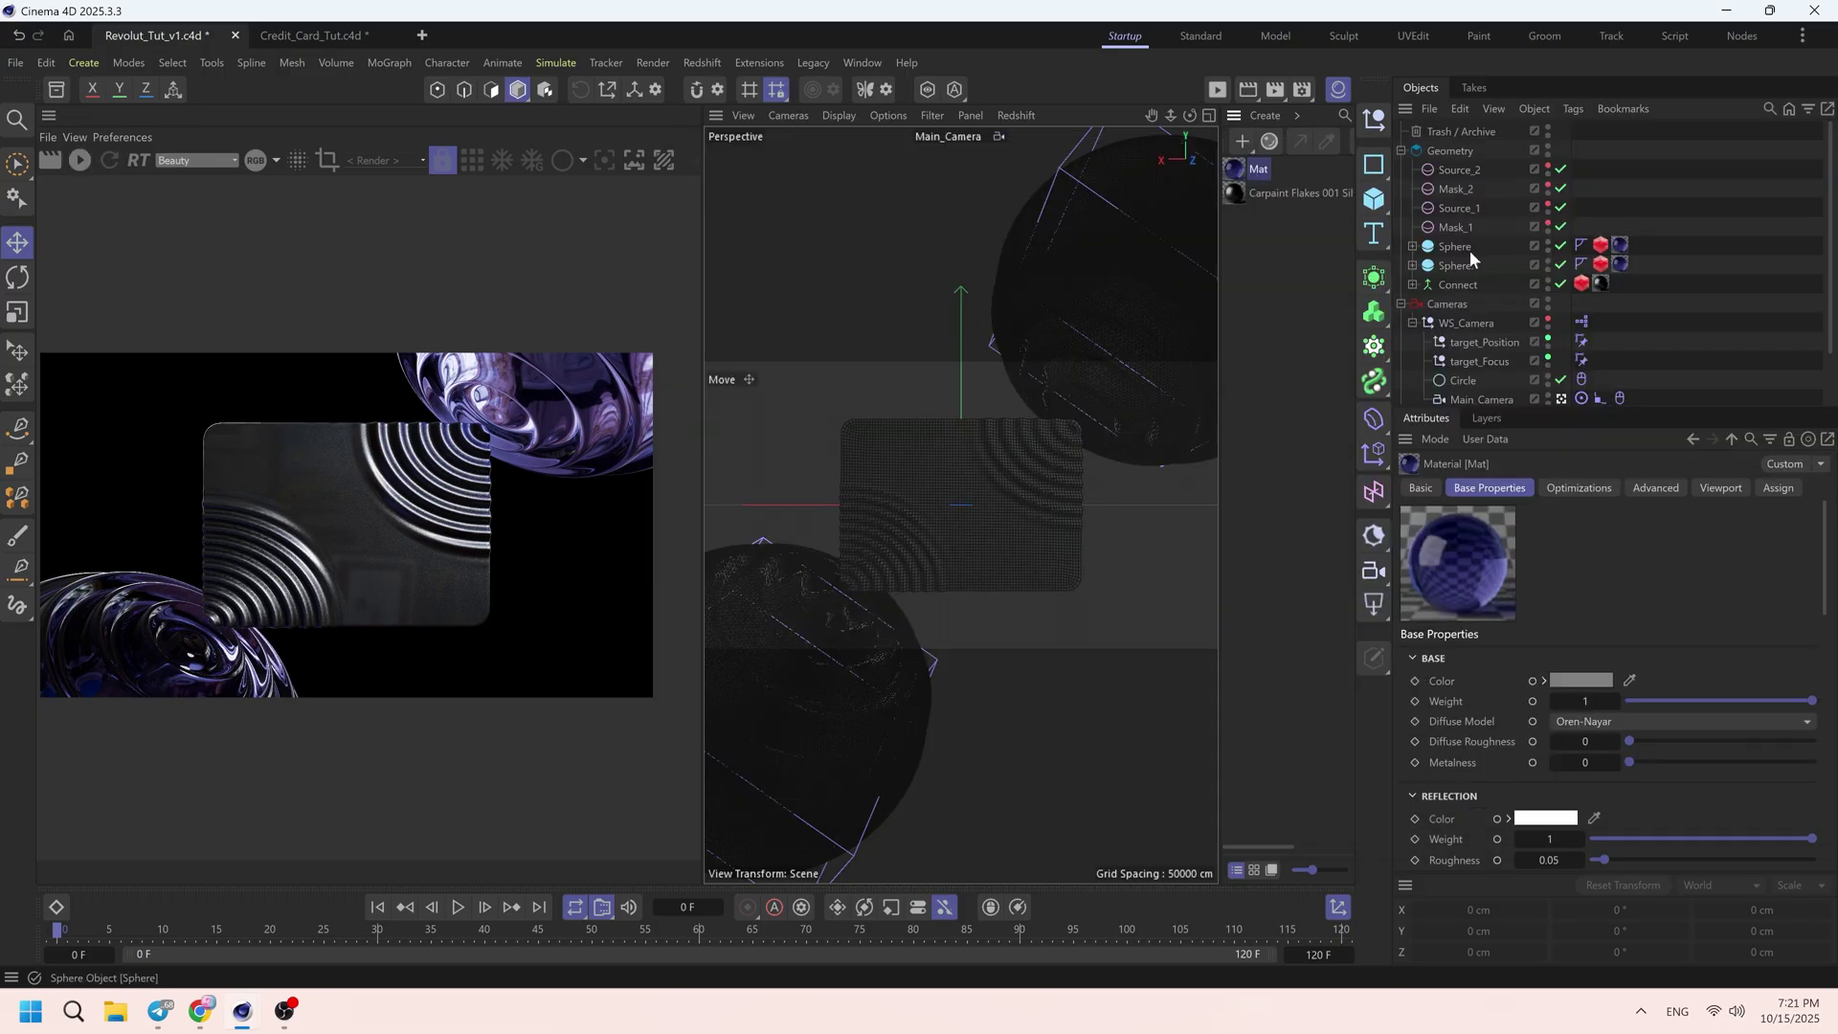
- Expand the Connect object and review the Formula layer settings in the Remesh's Vertex_Map_2 and Vertex_Map_1 tags
left_click(1412, 285)
left_click(1581, 322)
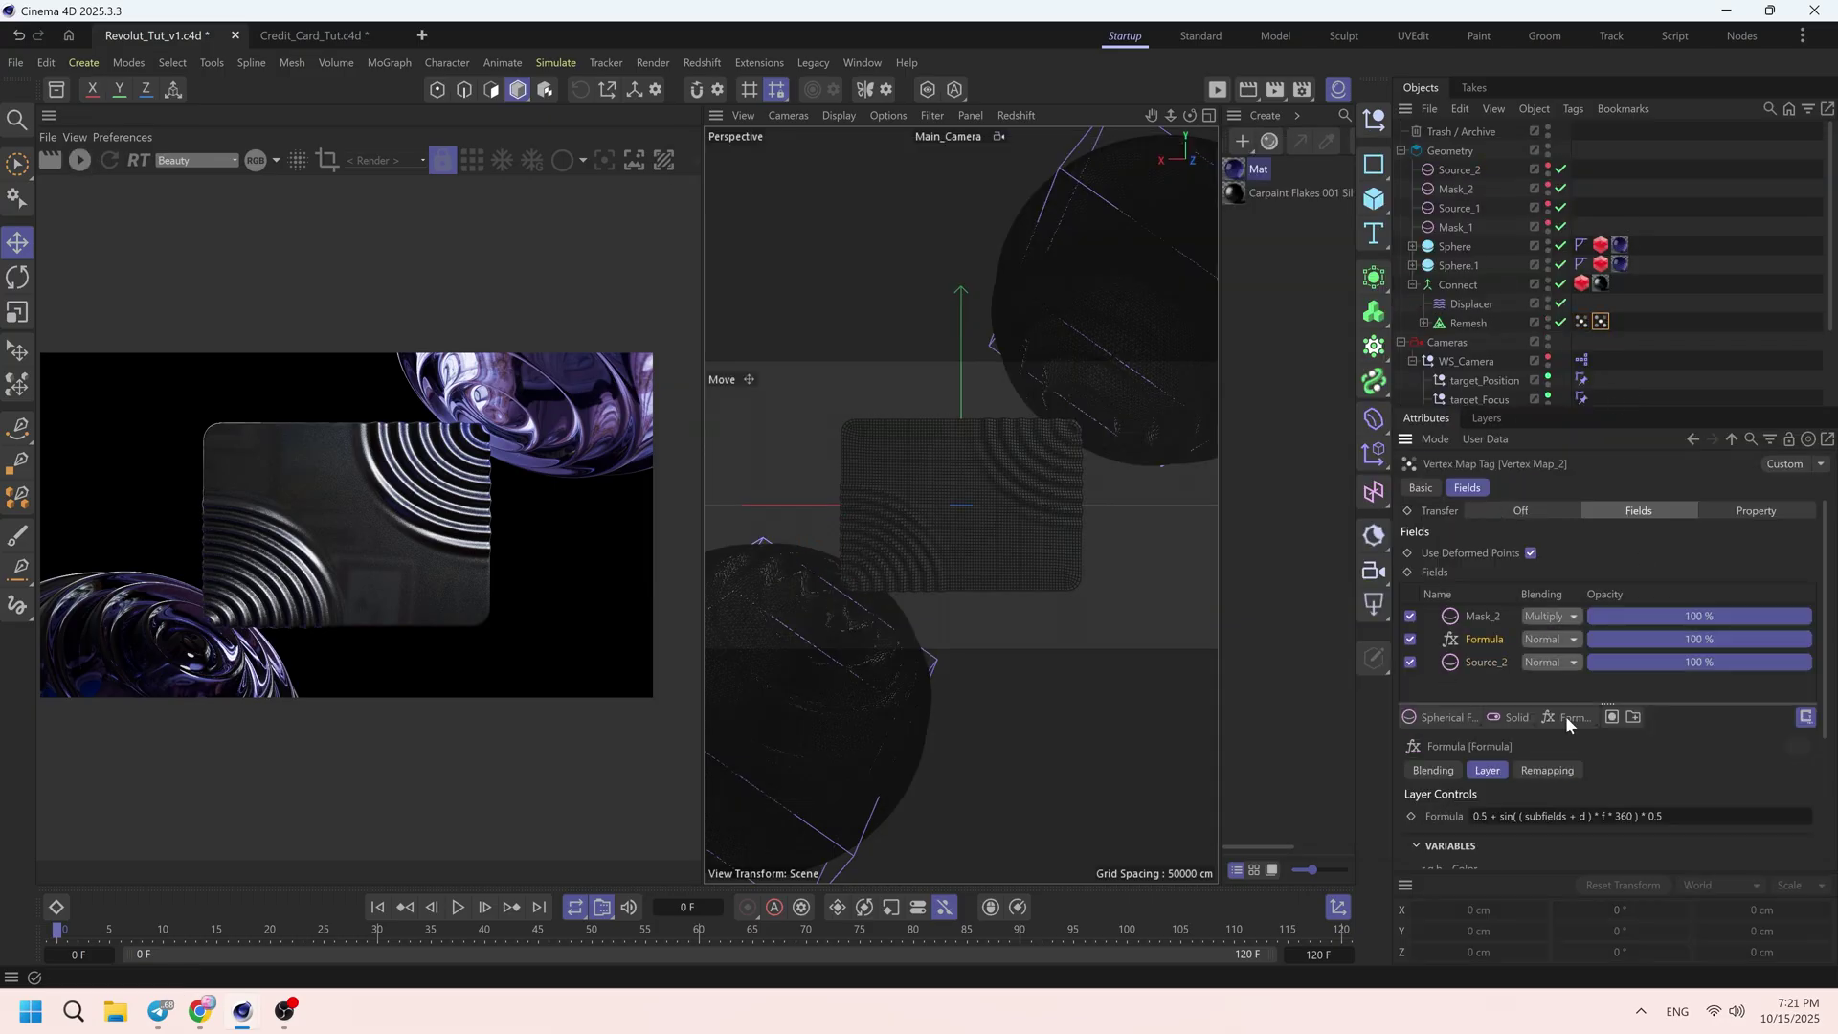
left_click(1580, 326)
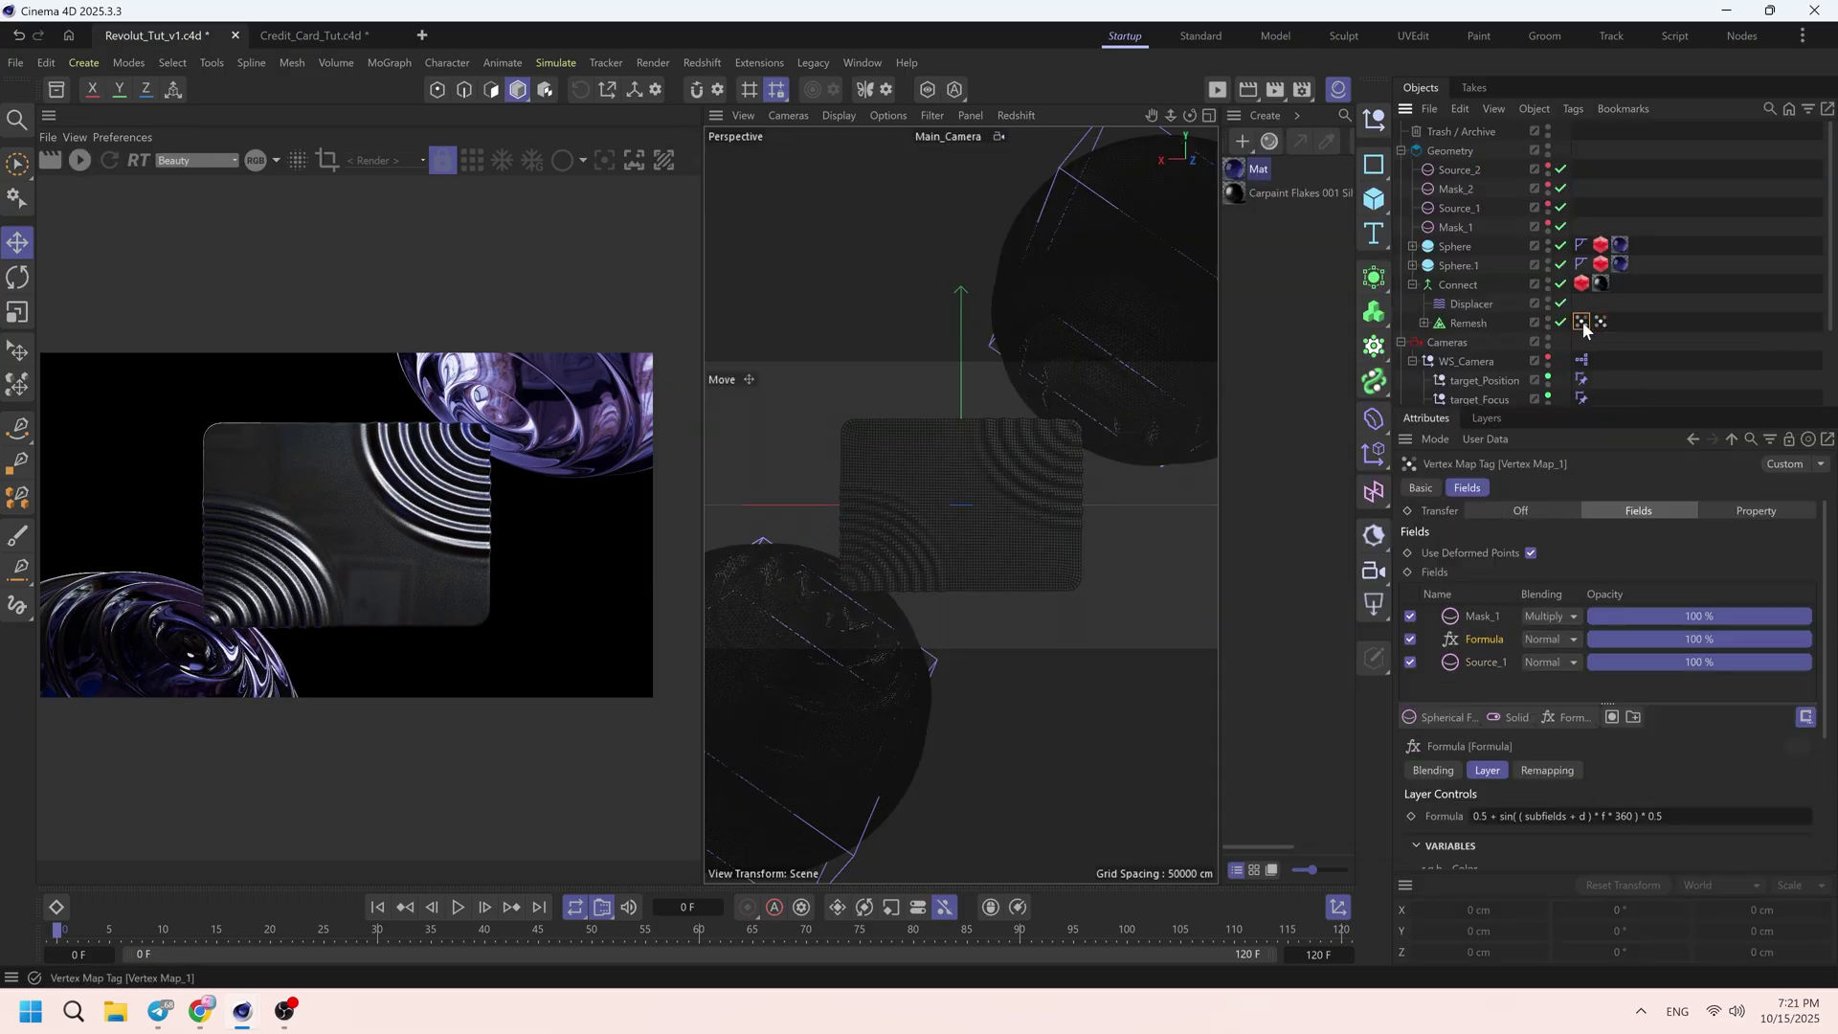
left_click(1601, 323)
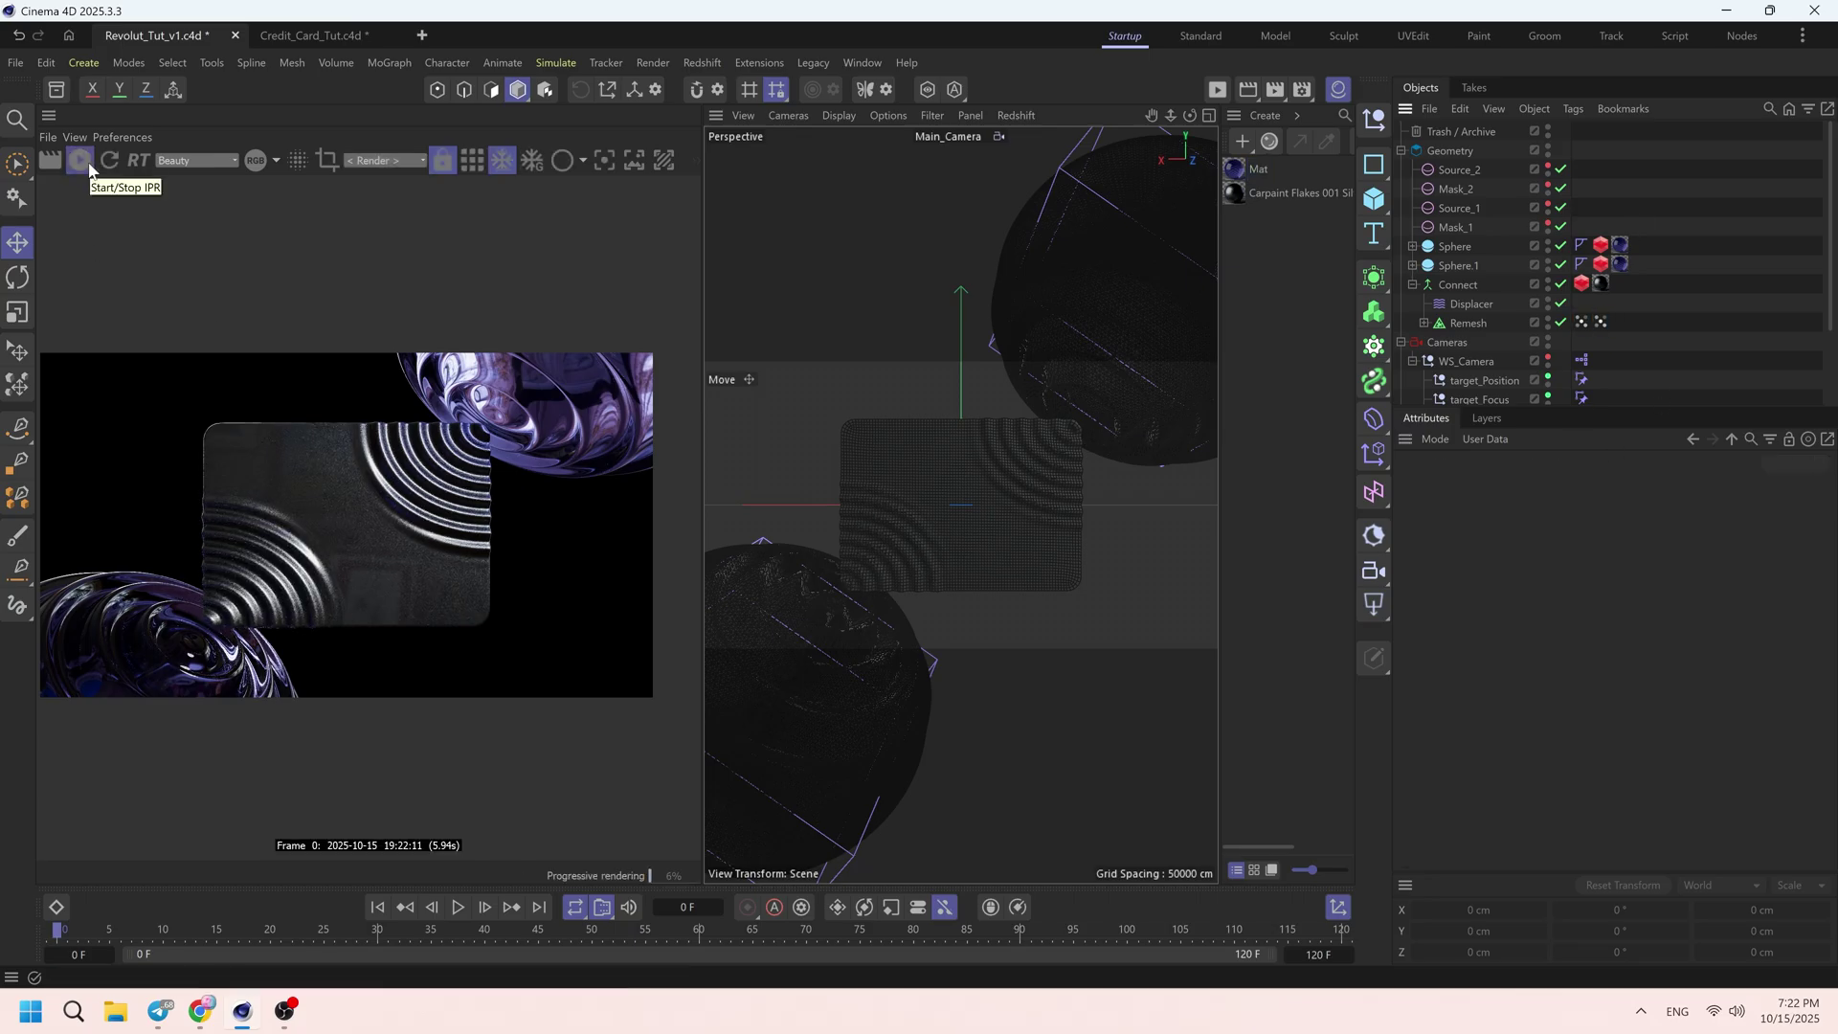
- Rotate the RS Dome Light's HDRI texture on the horizon to about 68°
scroll(1579, 383, "down", 3)
left_click(1488, 395)
left_click(1599, 487)
left_click(1545, 487)
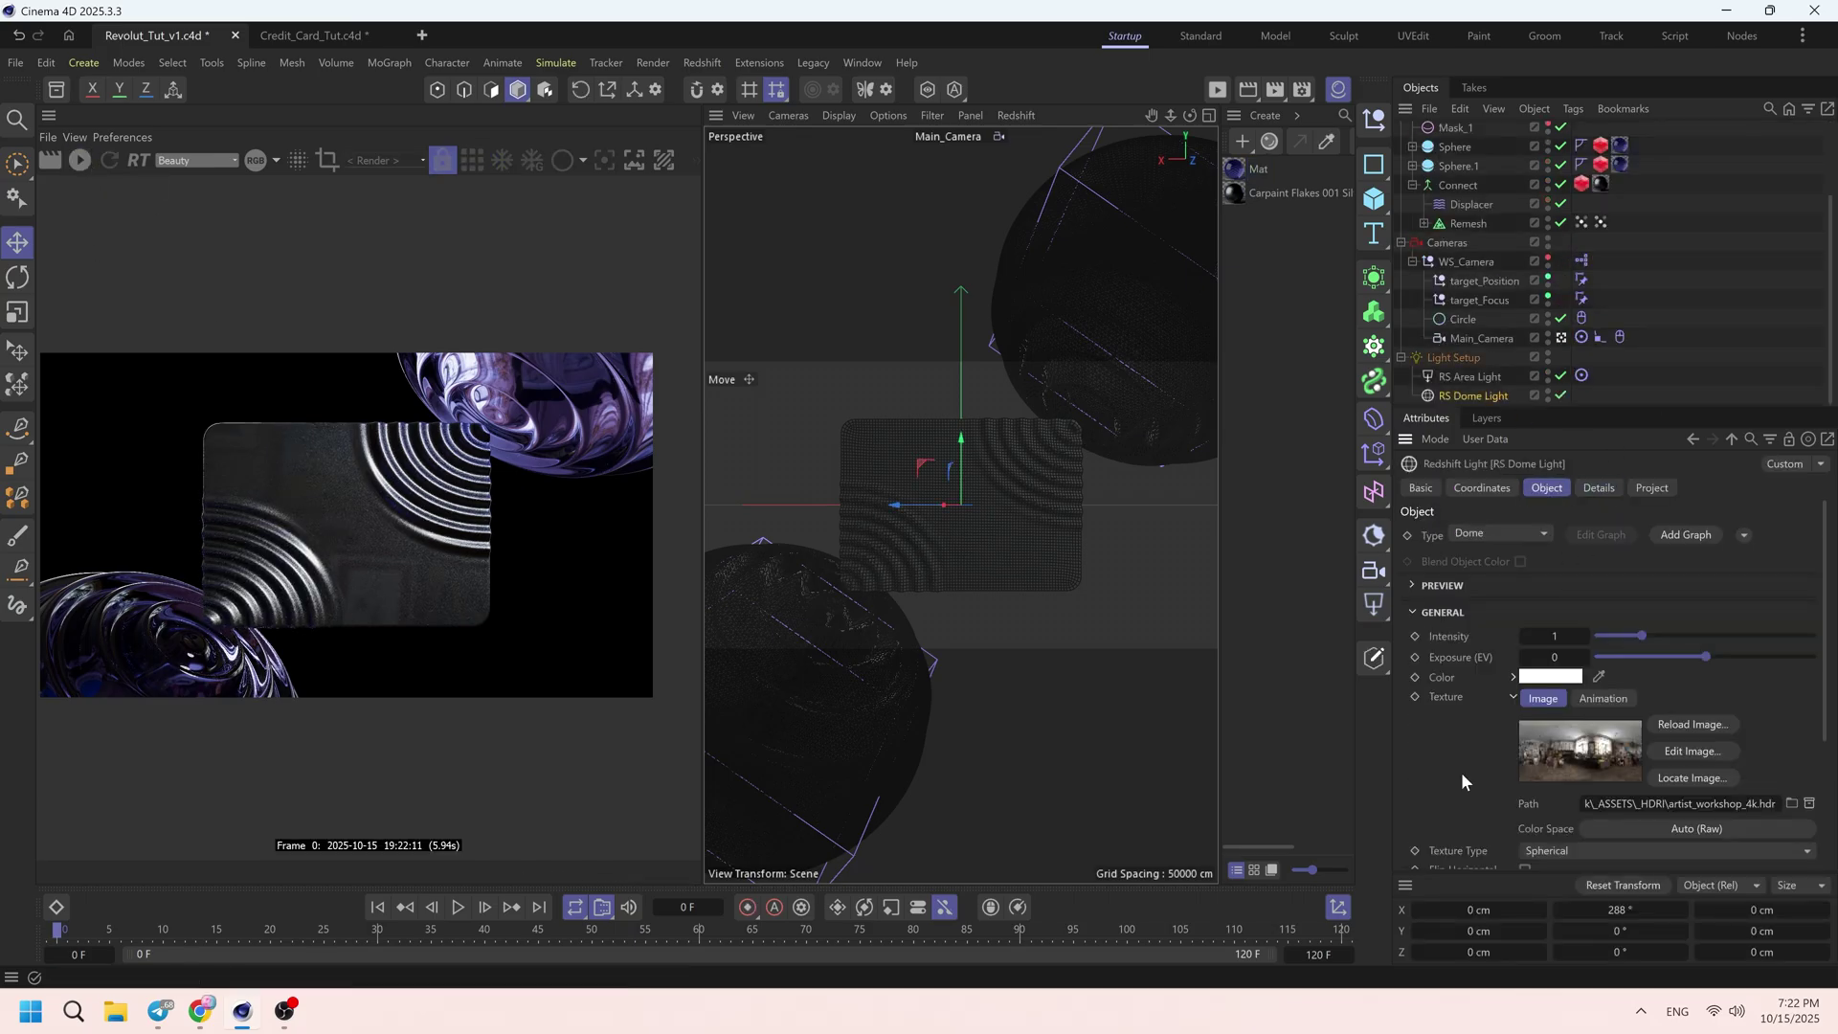
scroll(1465, 774, "down", 3)
left_click(1751, 695)
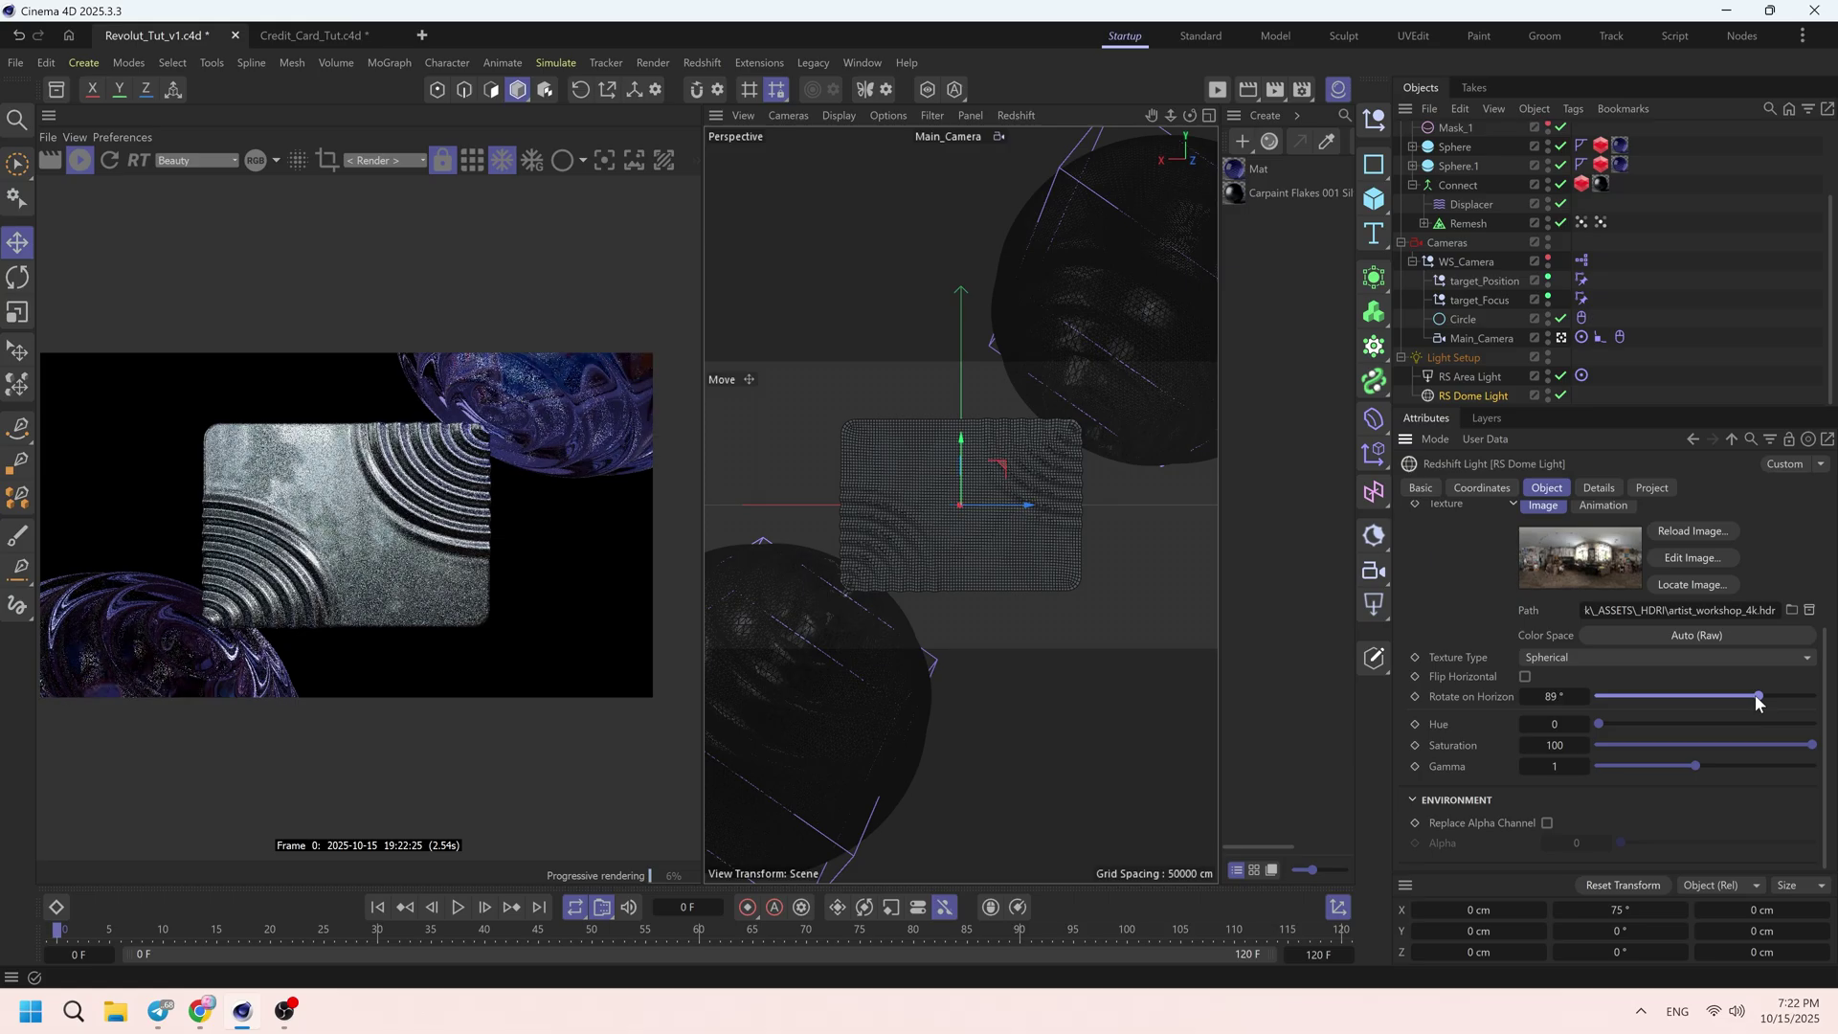
left_click_drag(1746, 698, 1742, 698)
- Duplicate the RS Dome Light and exclude the Connect object from the original dome light
left_click(1652, 488)
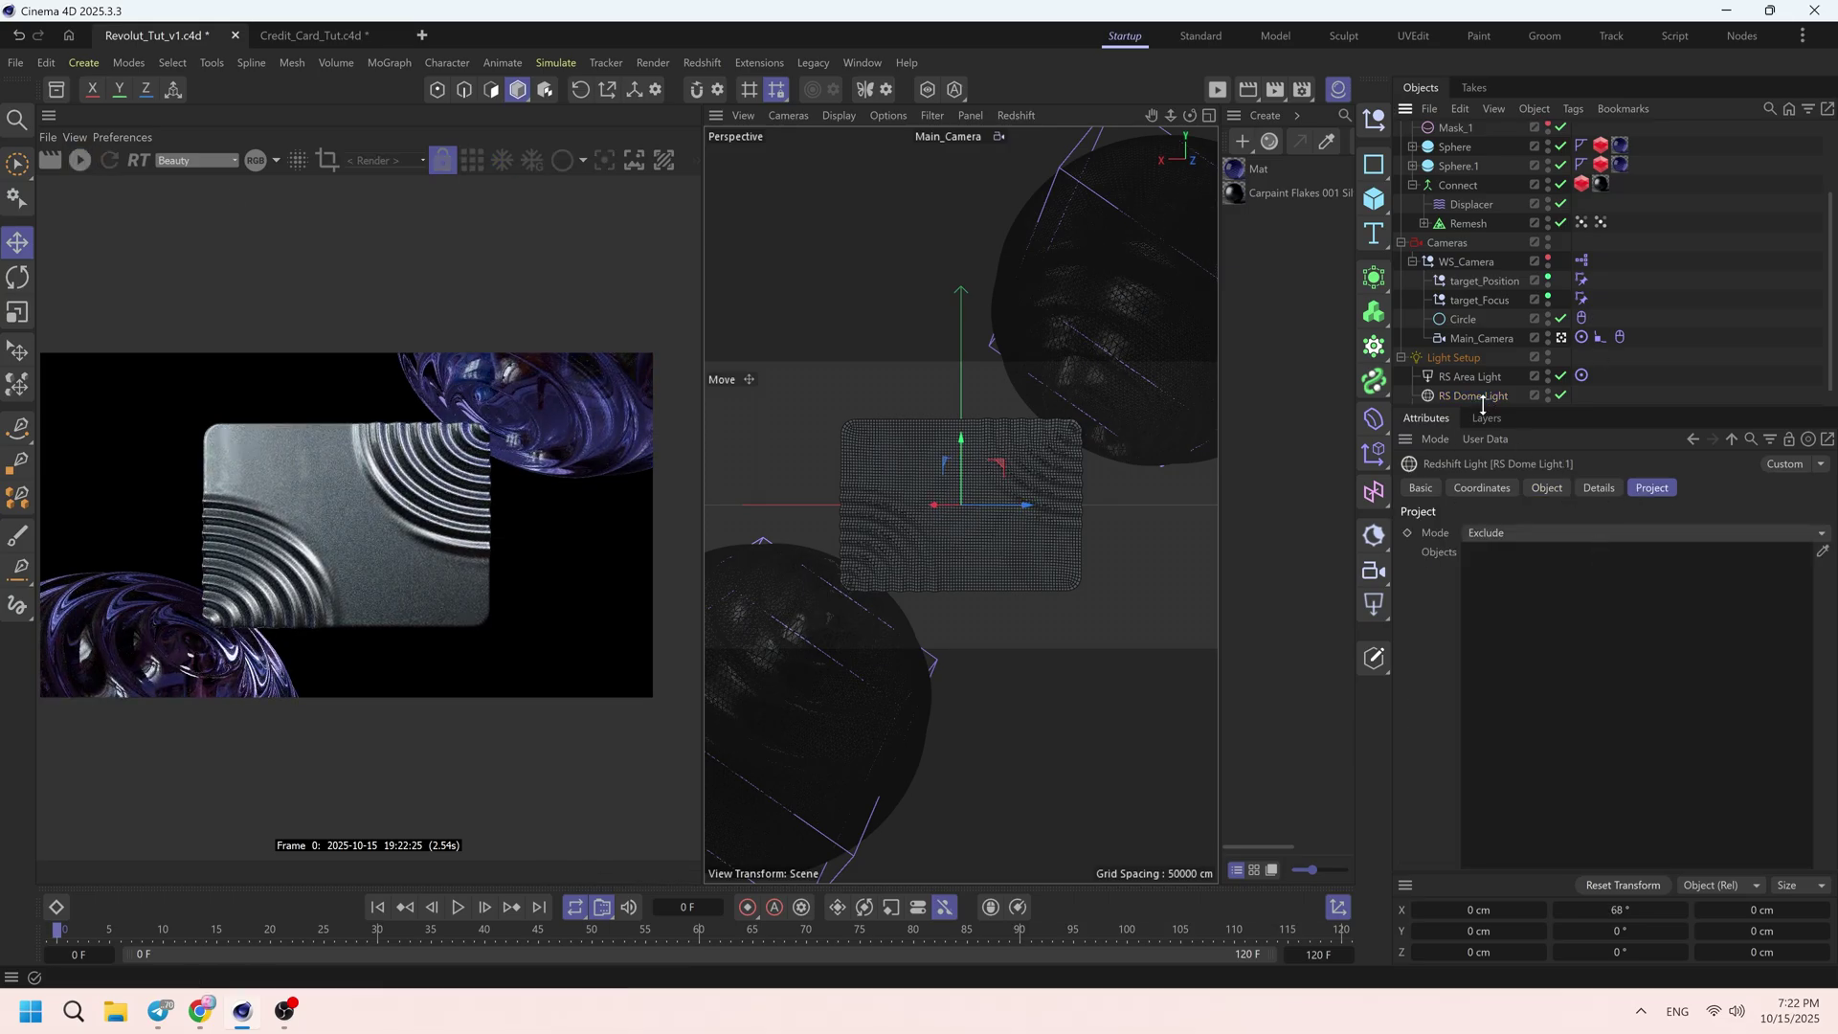
key("ctrl+c")
key("ctrl+v")
left_click(1412, 165)
left_click_drag(1456, 203, 1524, 610)
- Set RS Dome Light.1 to Include mode with the Connect object as its only illuminated object
left_click(1477, 396)
left_click(1529, 533)
left_click(1525, 563)
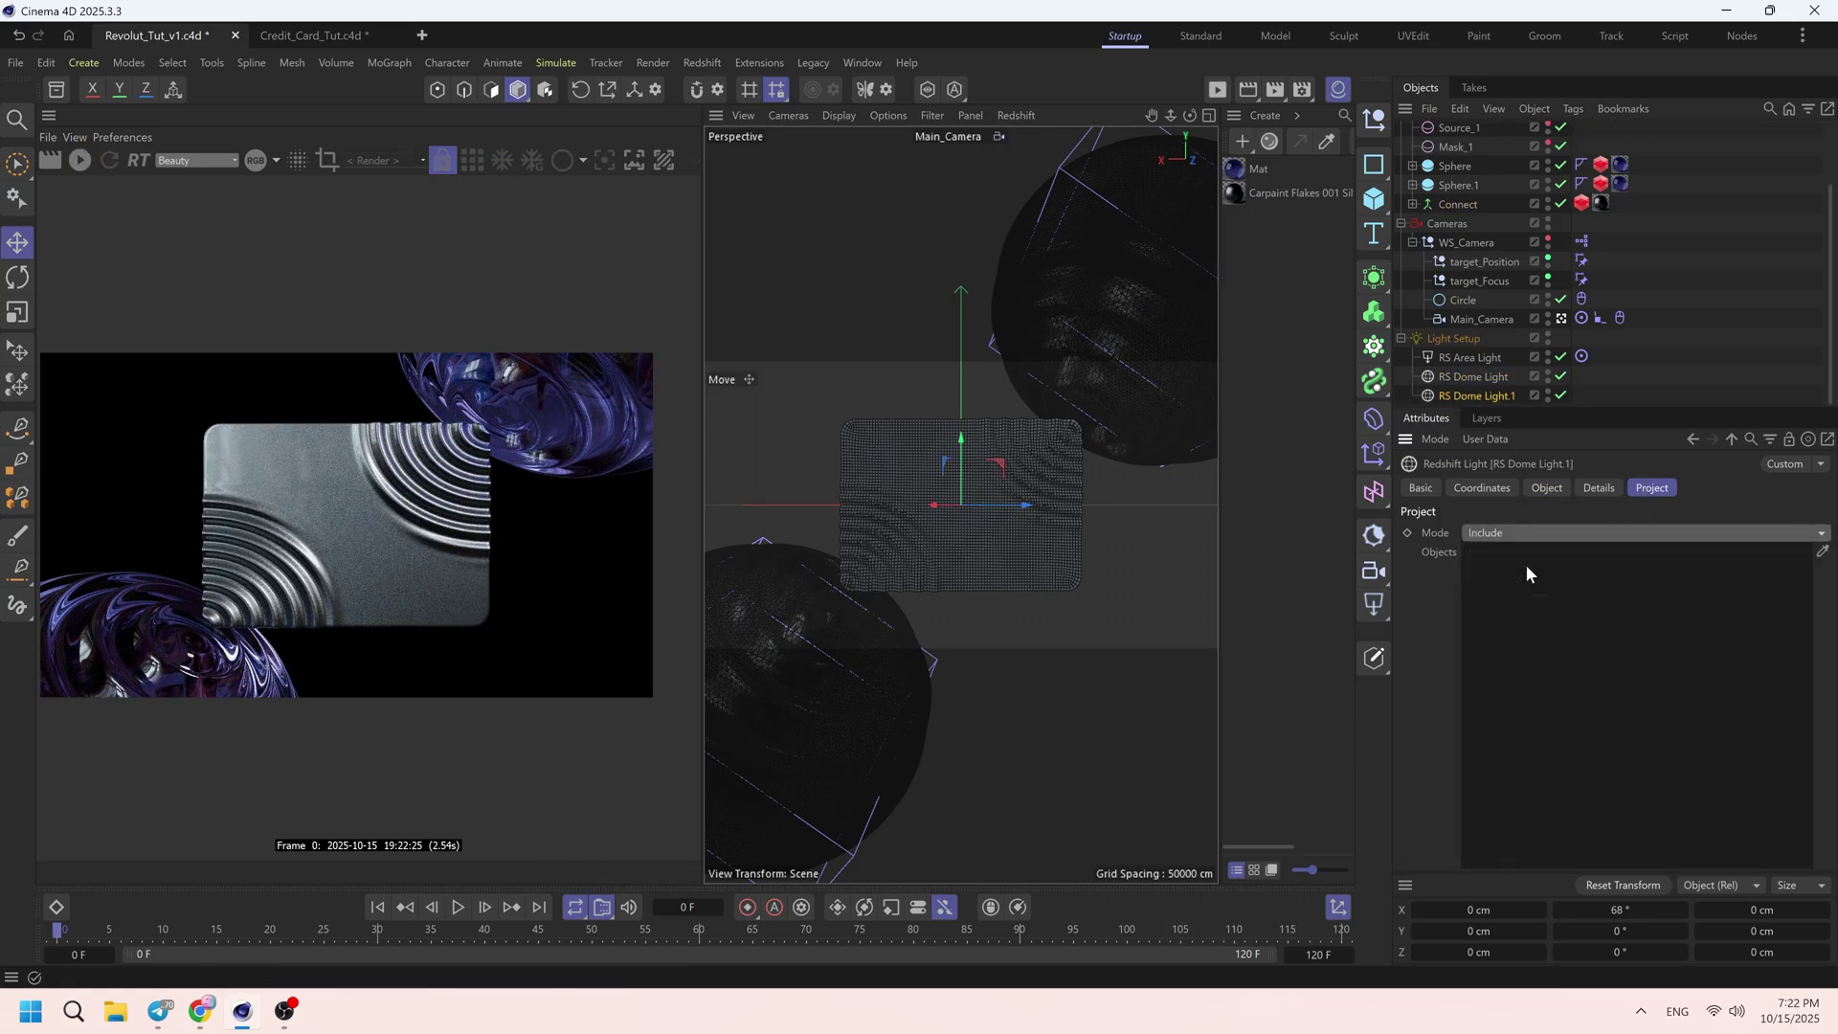
left_click_drag(1456, 204, 1477, 625)
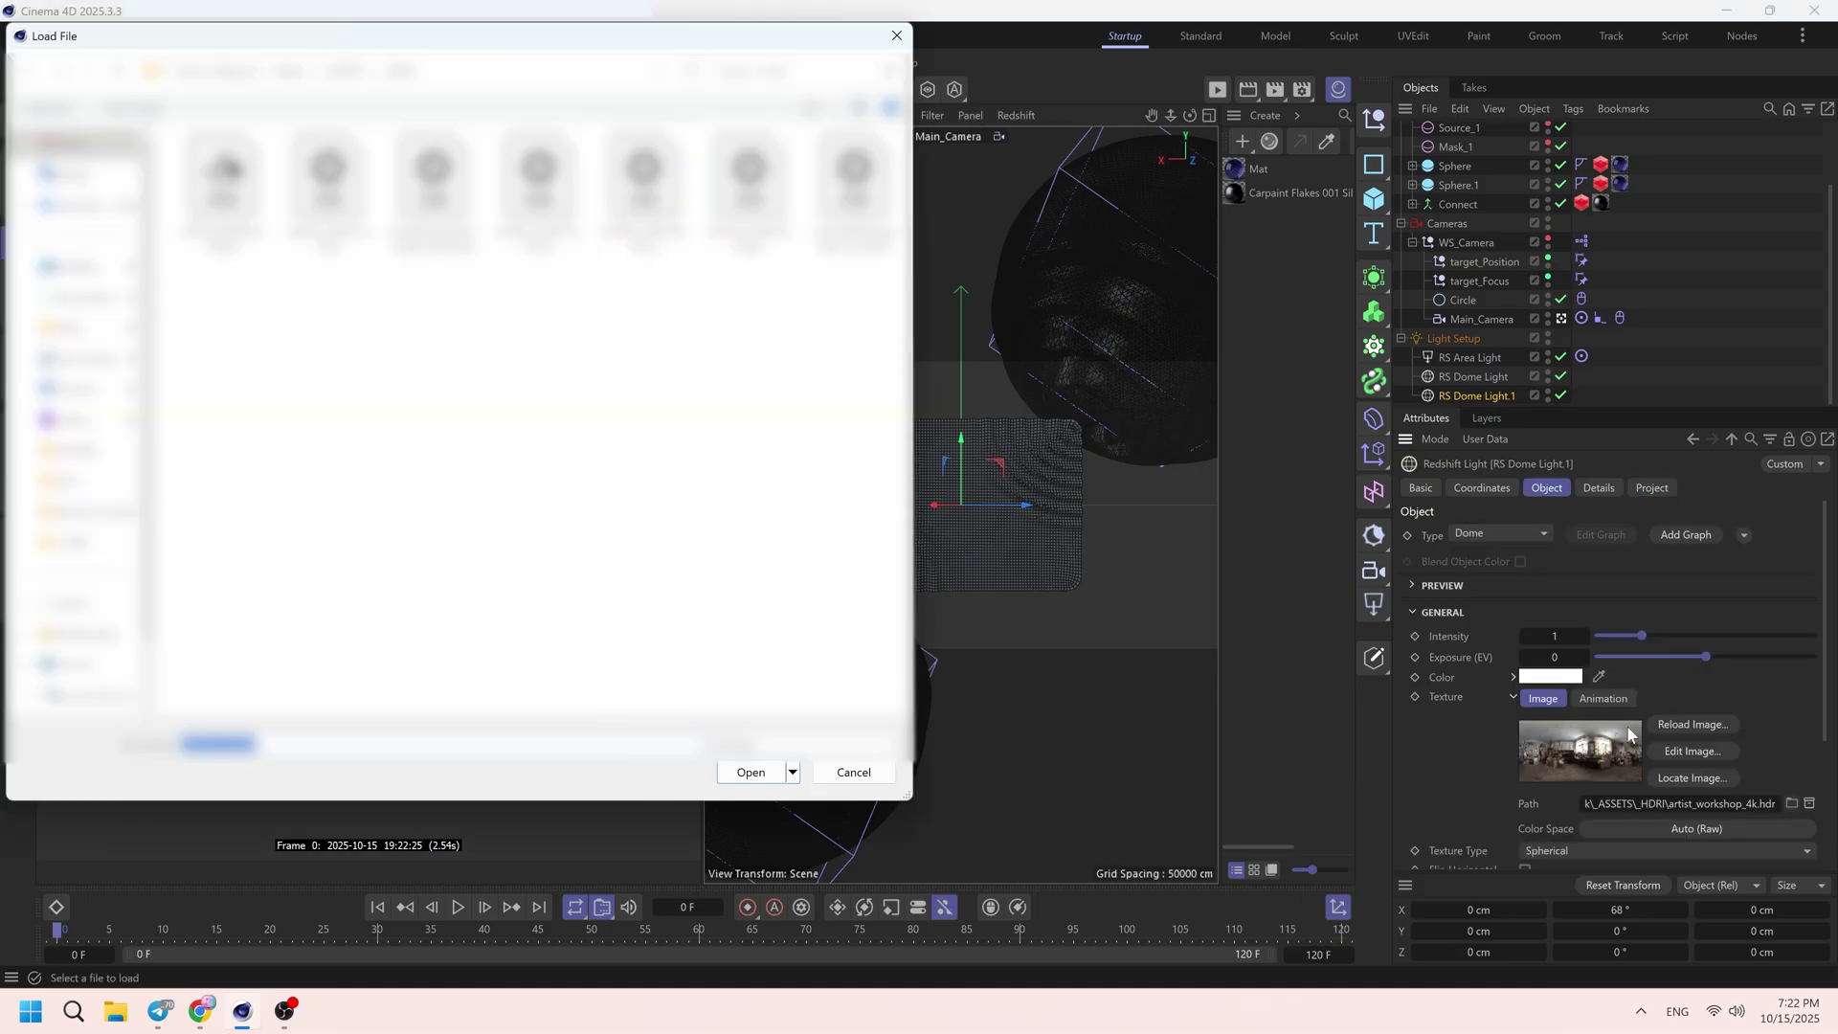
- Load the studio_small_08_2k.exr HDRI into RS Dome Light.1, set its intensity to 0.5 and save the project
left_click(742, 772)
left_click(1075, 583)
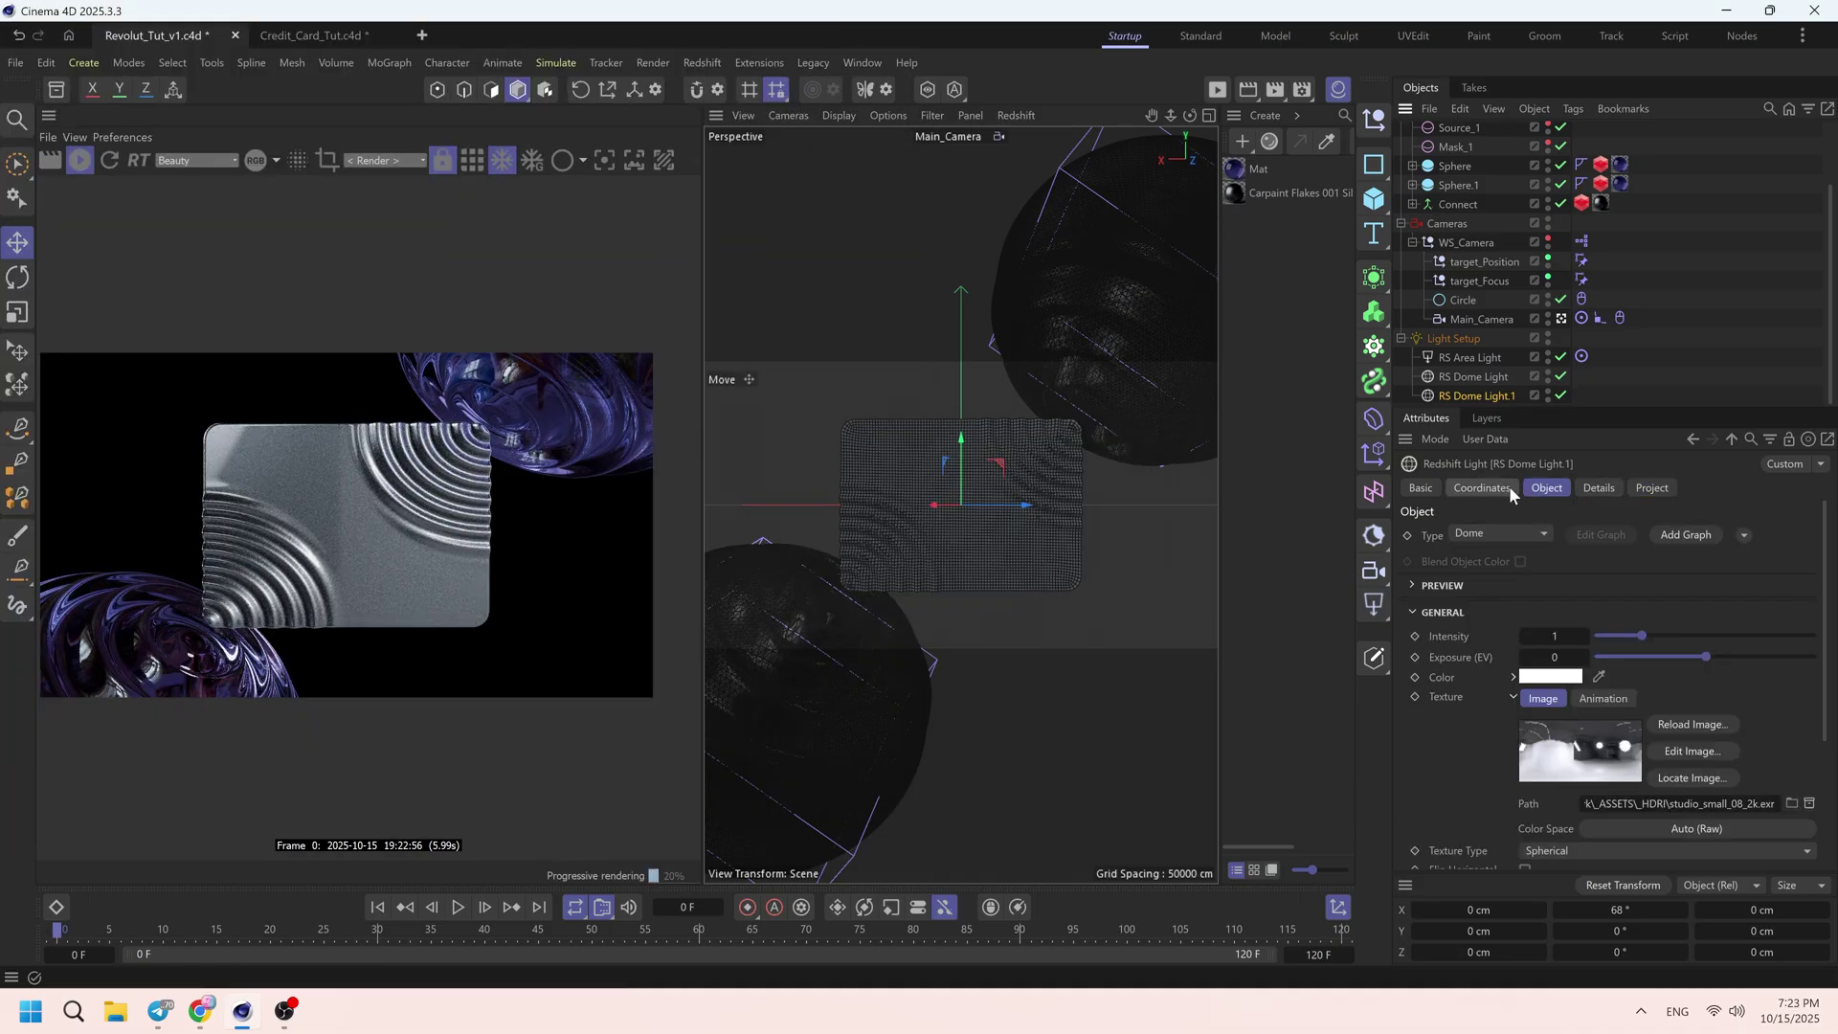
left_click_drag(1640, 636, 1618, 636)
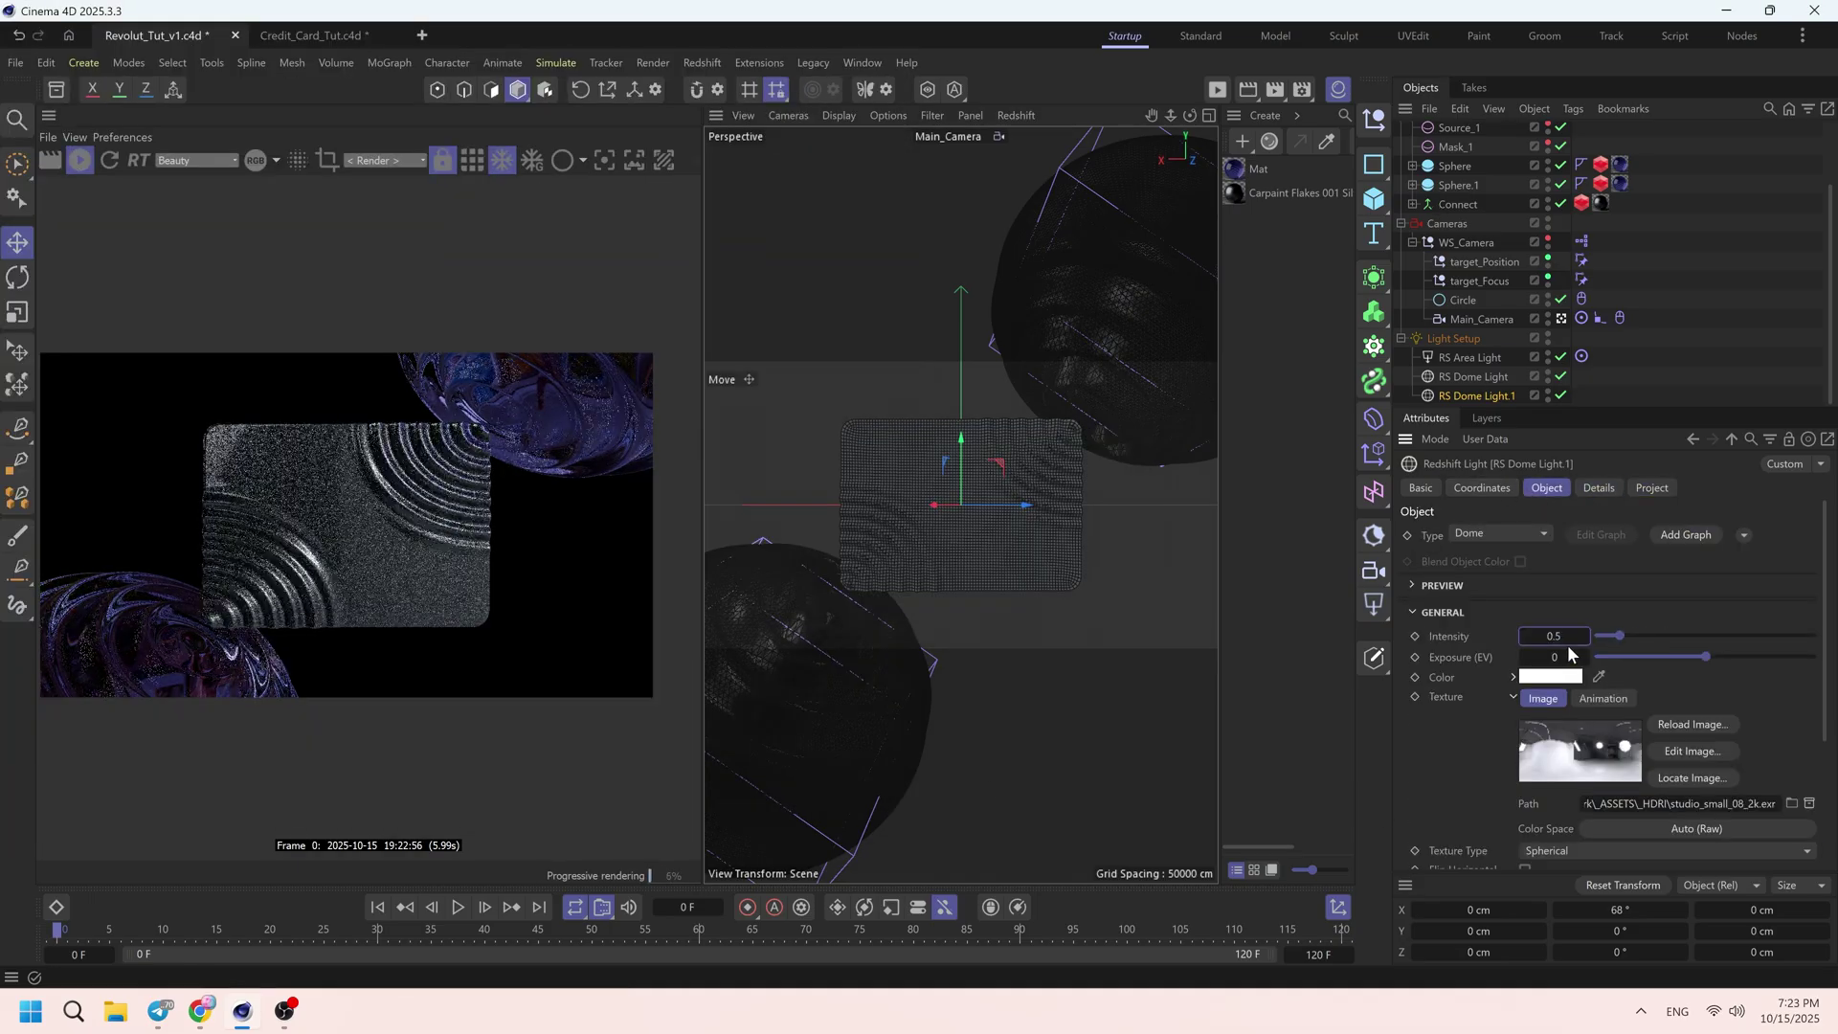
scroll(331, 513, "up", 1)
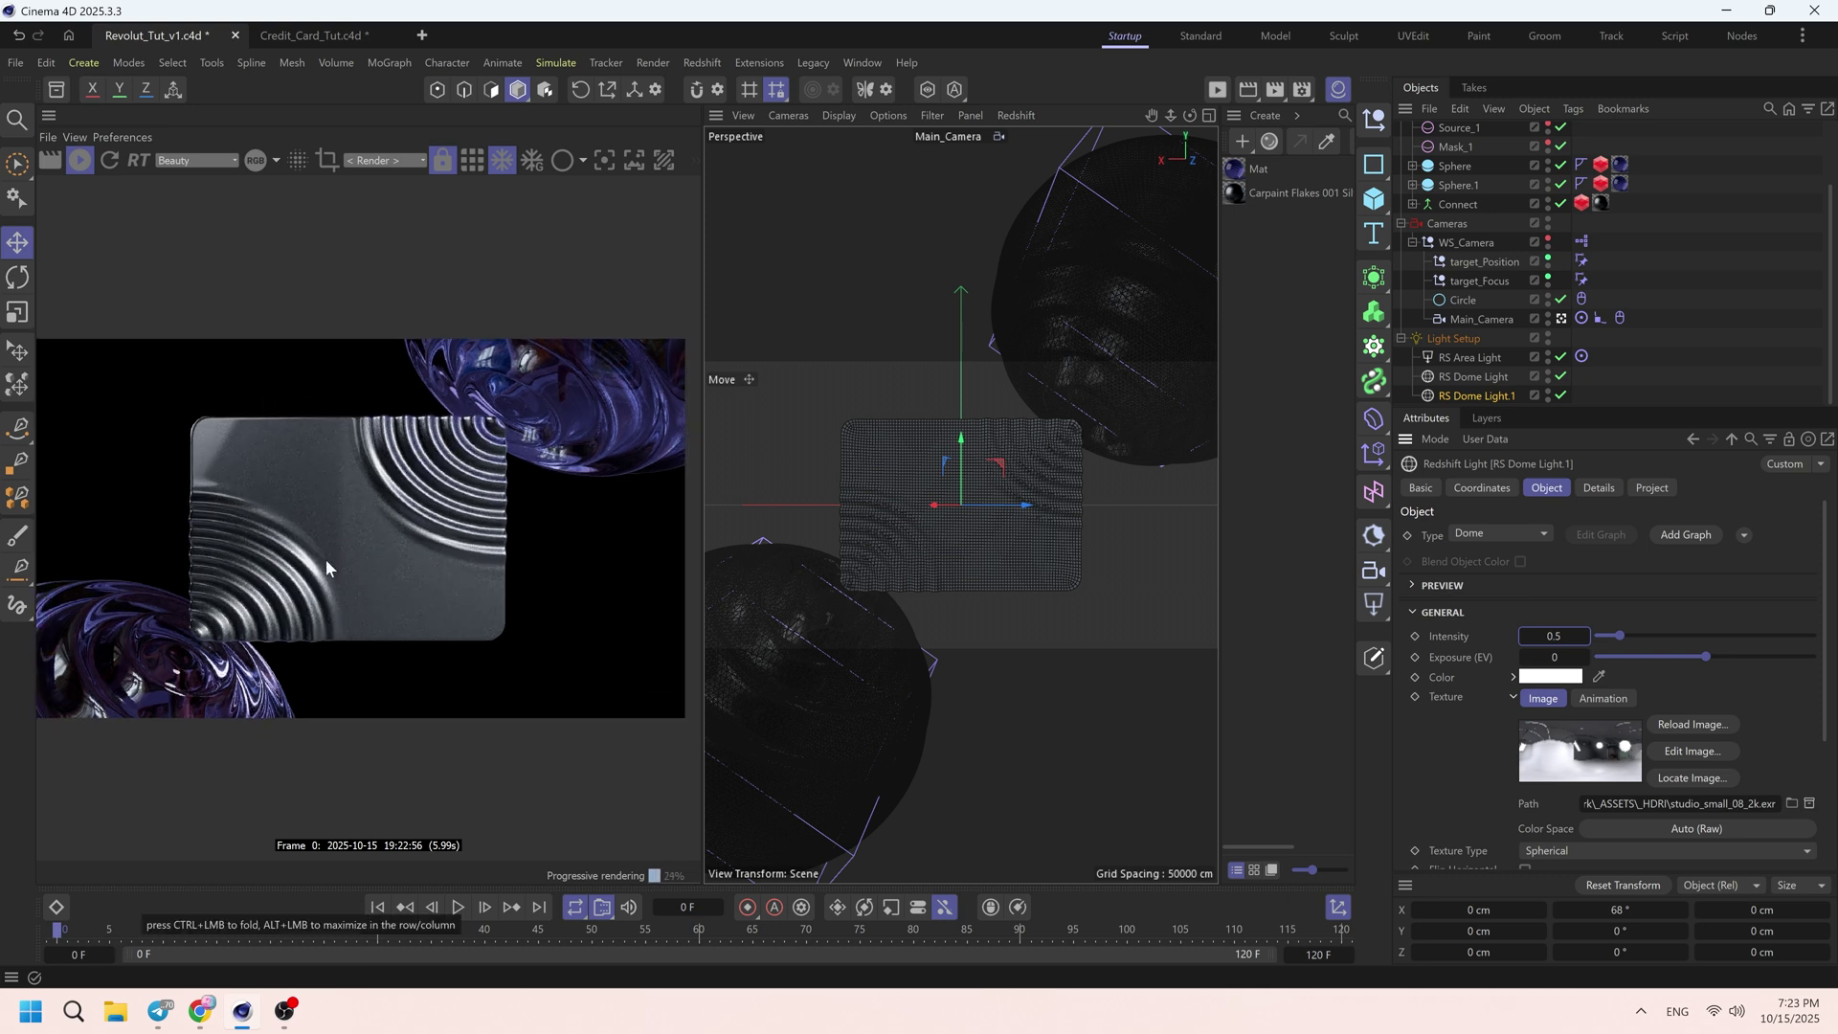
key("ctrl+s")
left_click(985, 487)
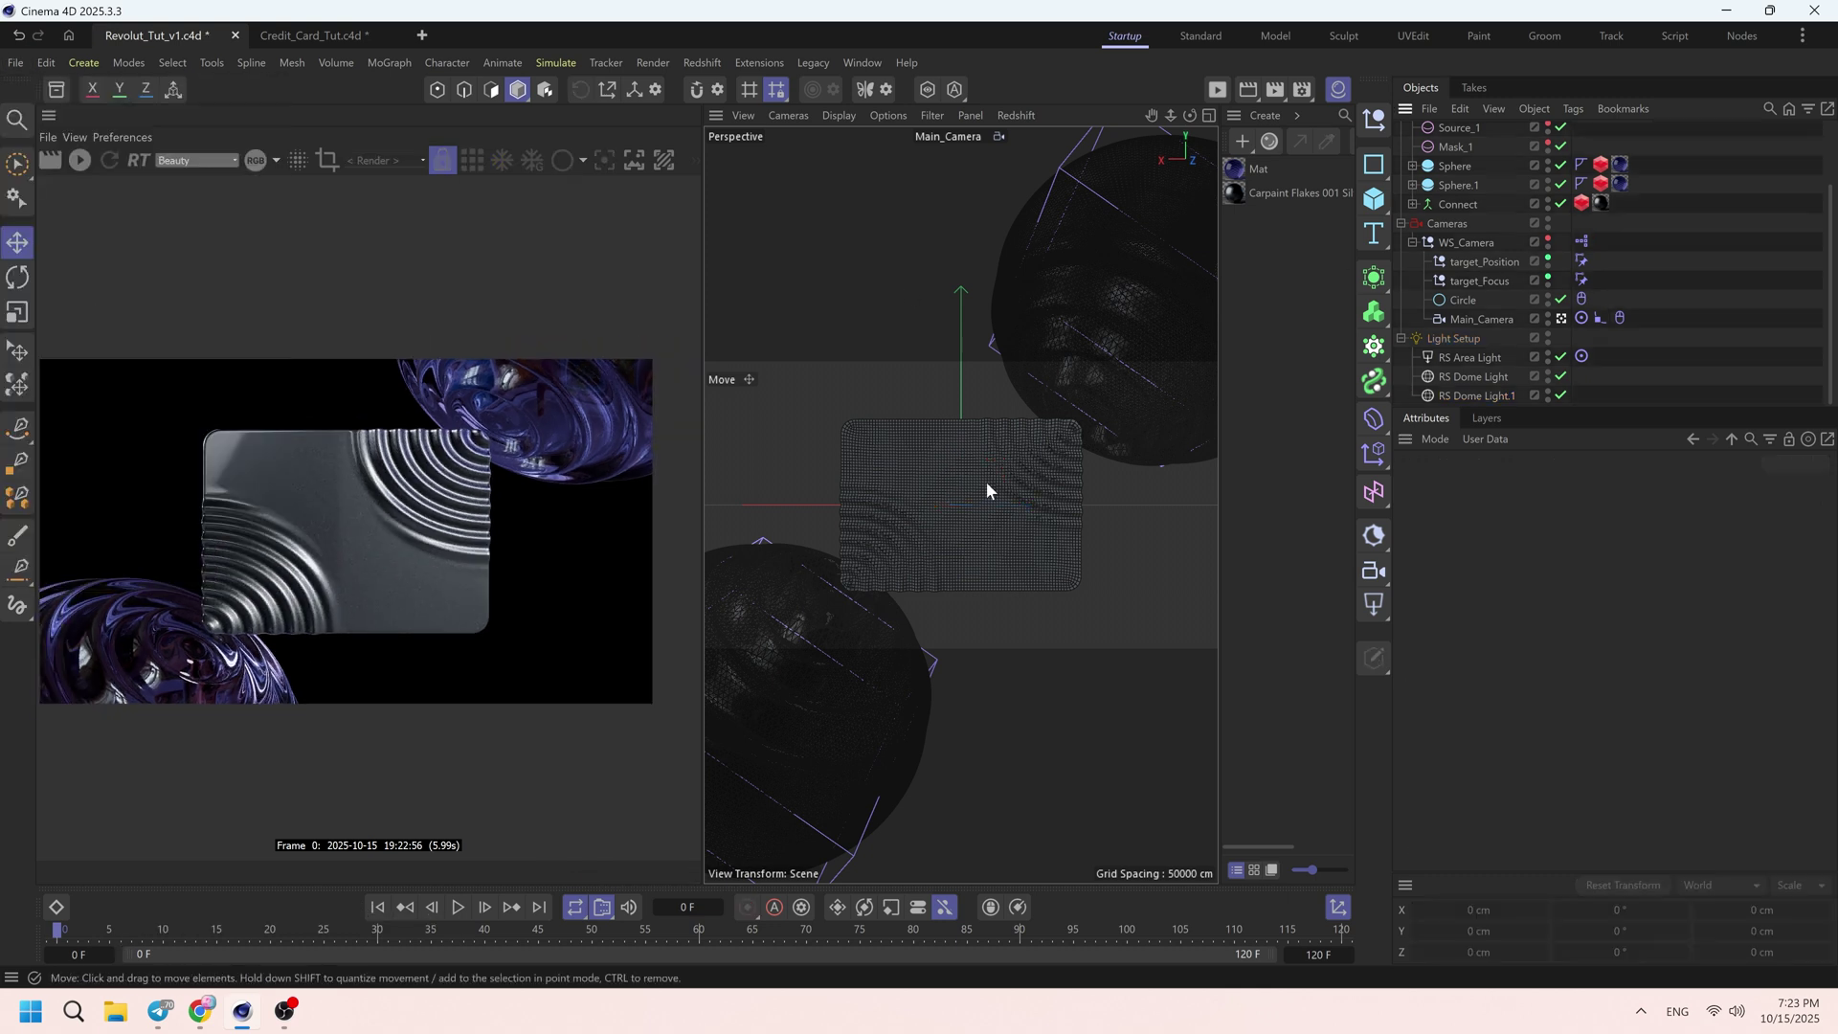
- Collapse the Light Setup and Cameras groups and add a plane to the Geometry group
left_click(1401, 337)
left_click(1402, 280)
left_click(1453, 153)
left_click_drag(1375, 199, 1472, 299)
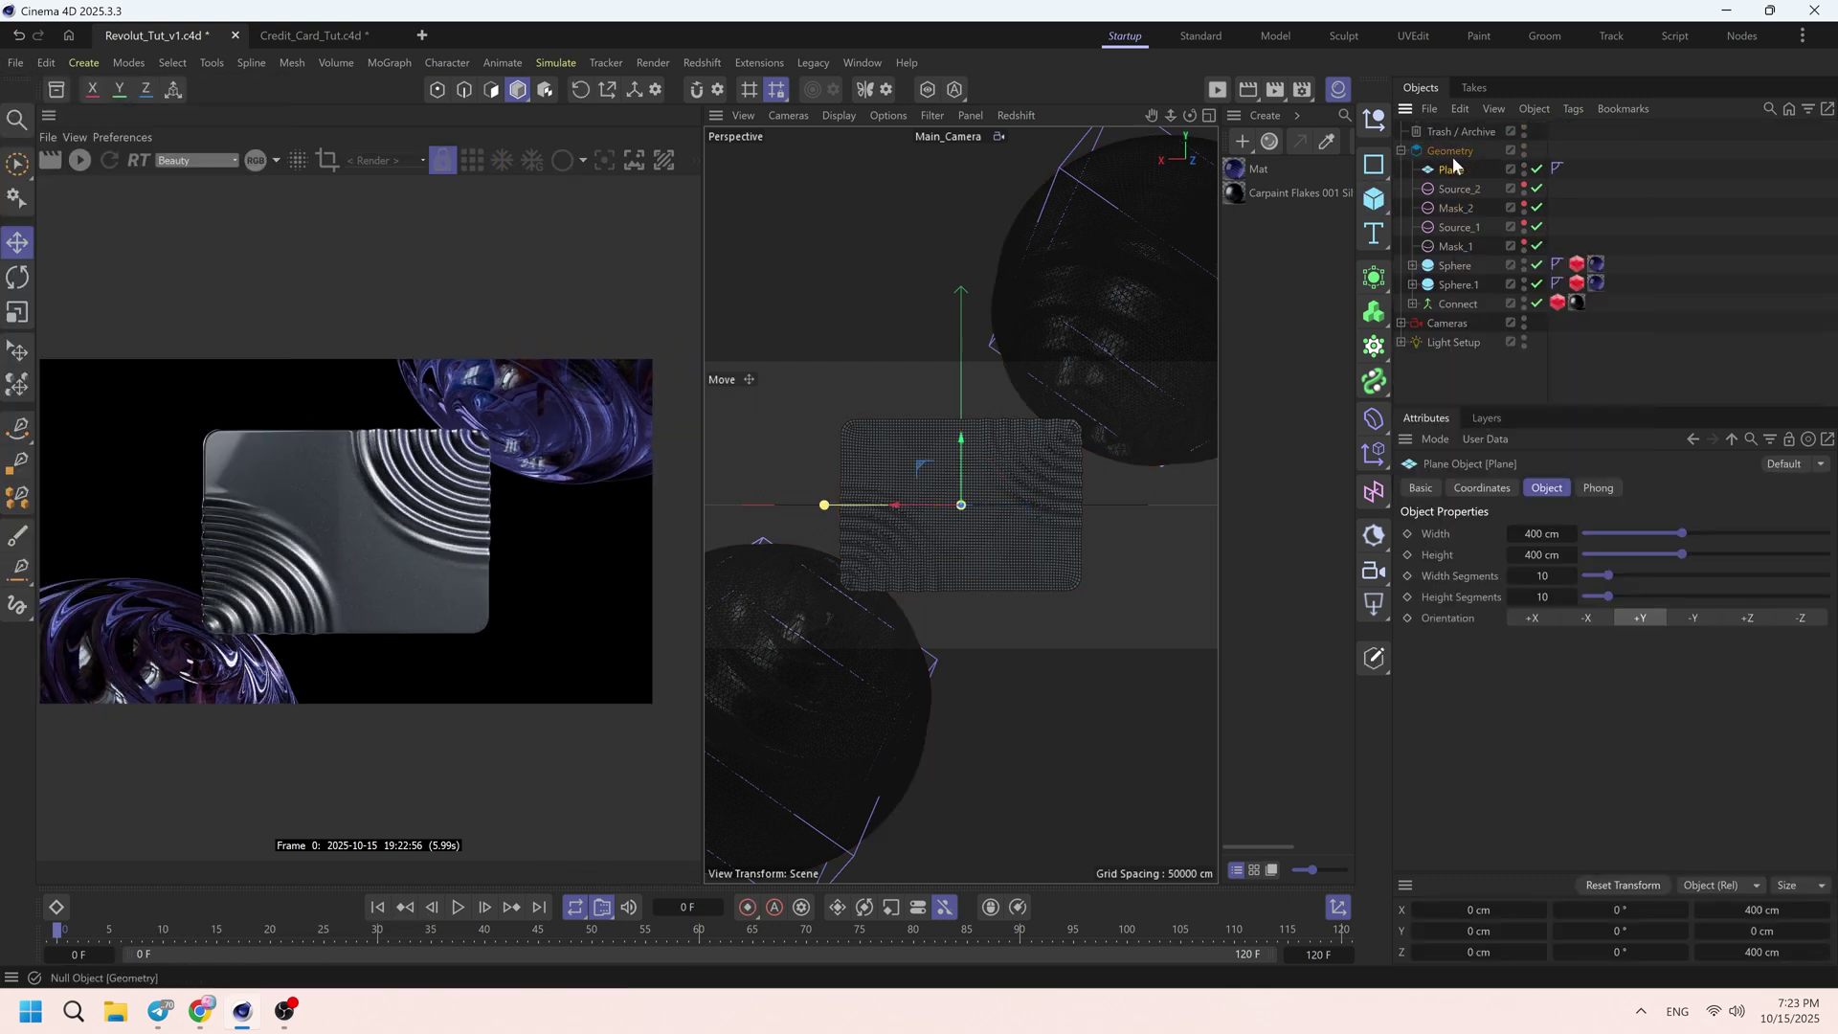
- Set the pitch of the plane, named BG, to -90° and enlarge it to about 1085 × 675 cm
left_click(1482, 488)
left_click_drag(1614, 581, 1742, 554)
double_click(1614, 580)
type("-90")
key("Return")
left_click(1546, 487)
left_click_drag(1541, 534, 1813, 533)
- Move the BG plane behind the card by setting its Z position to -1000 cm
left_click(1482, 487)
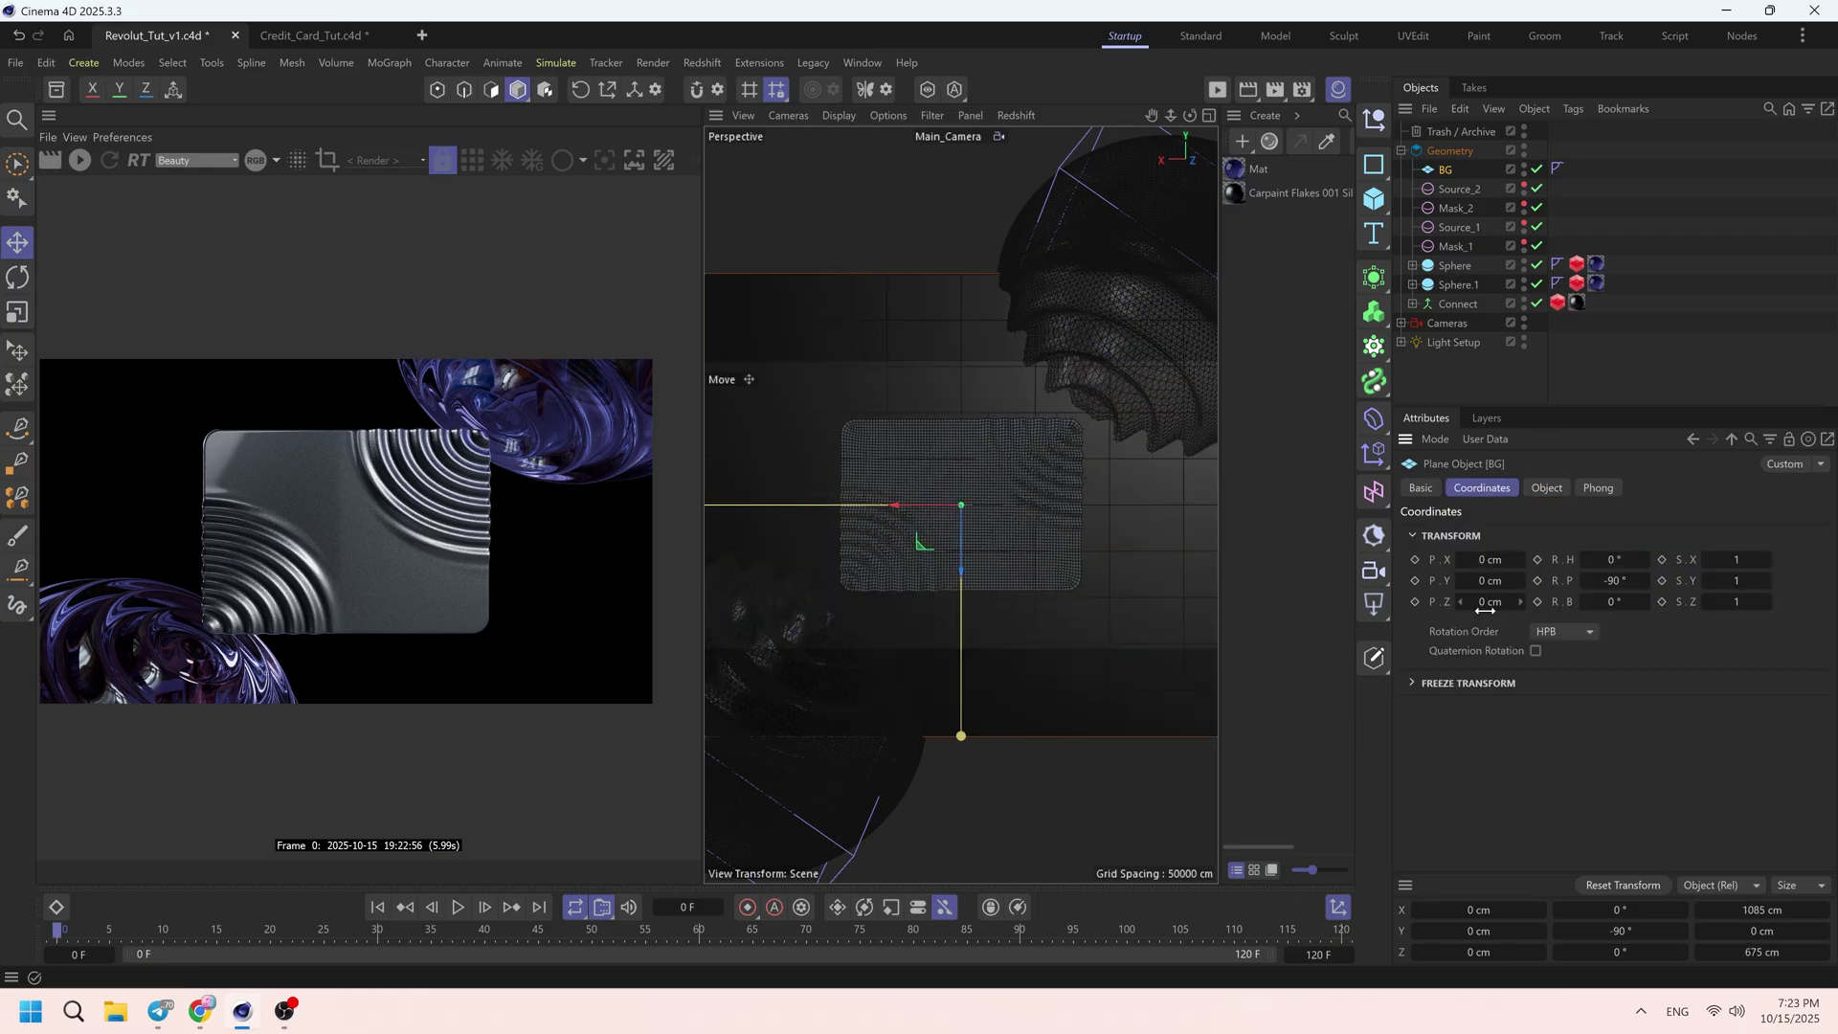
left_click_drag(1487, 605, 1378, 607)
double_click(1490, 607)
type("-1000")
key("Return")
- Set the BG plane's width to 1800 cm and its height to 1200 cm
left_click(1547, 490)
left_click_drag(1542, 554, 1818, 533)
double_click(1542, 533)
type("1800")
key("Return")
double_click(1542, 555)
type("12")
left_click_drag(1543, 556, 1560, 556)
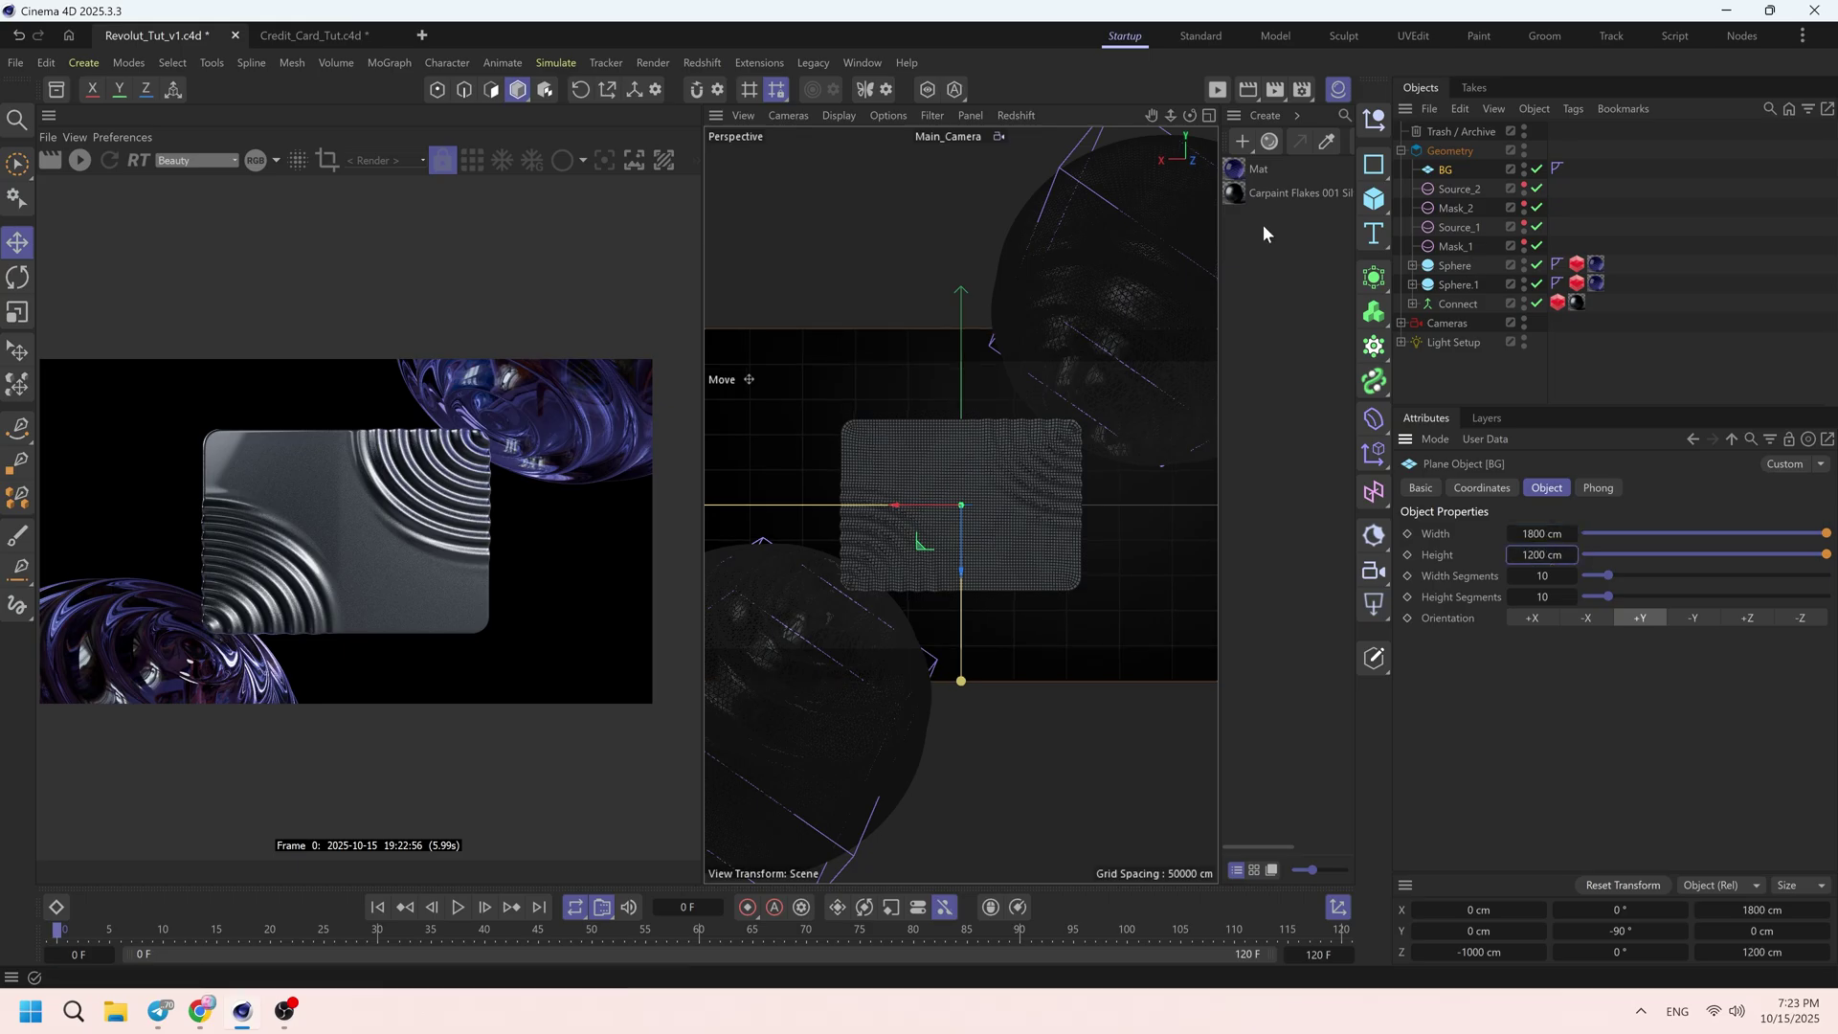
- Create a Redshift material named BG and replace its Standard Material node with a Ramp node
double_click(1261, 169)
left_click_drag(916, 335, 1135, 747)
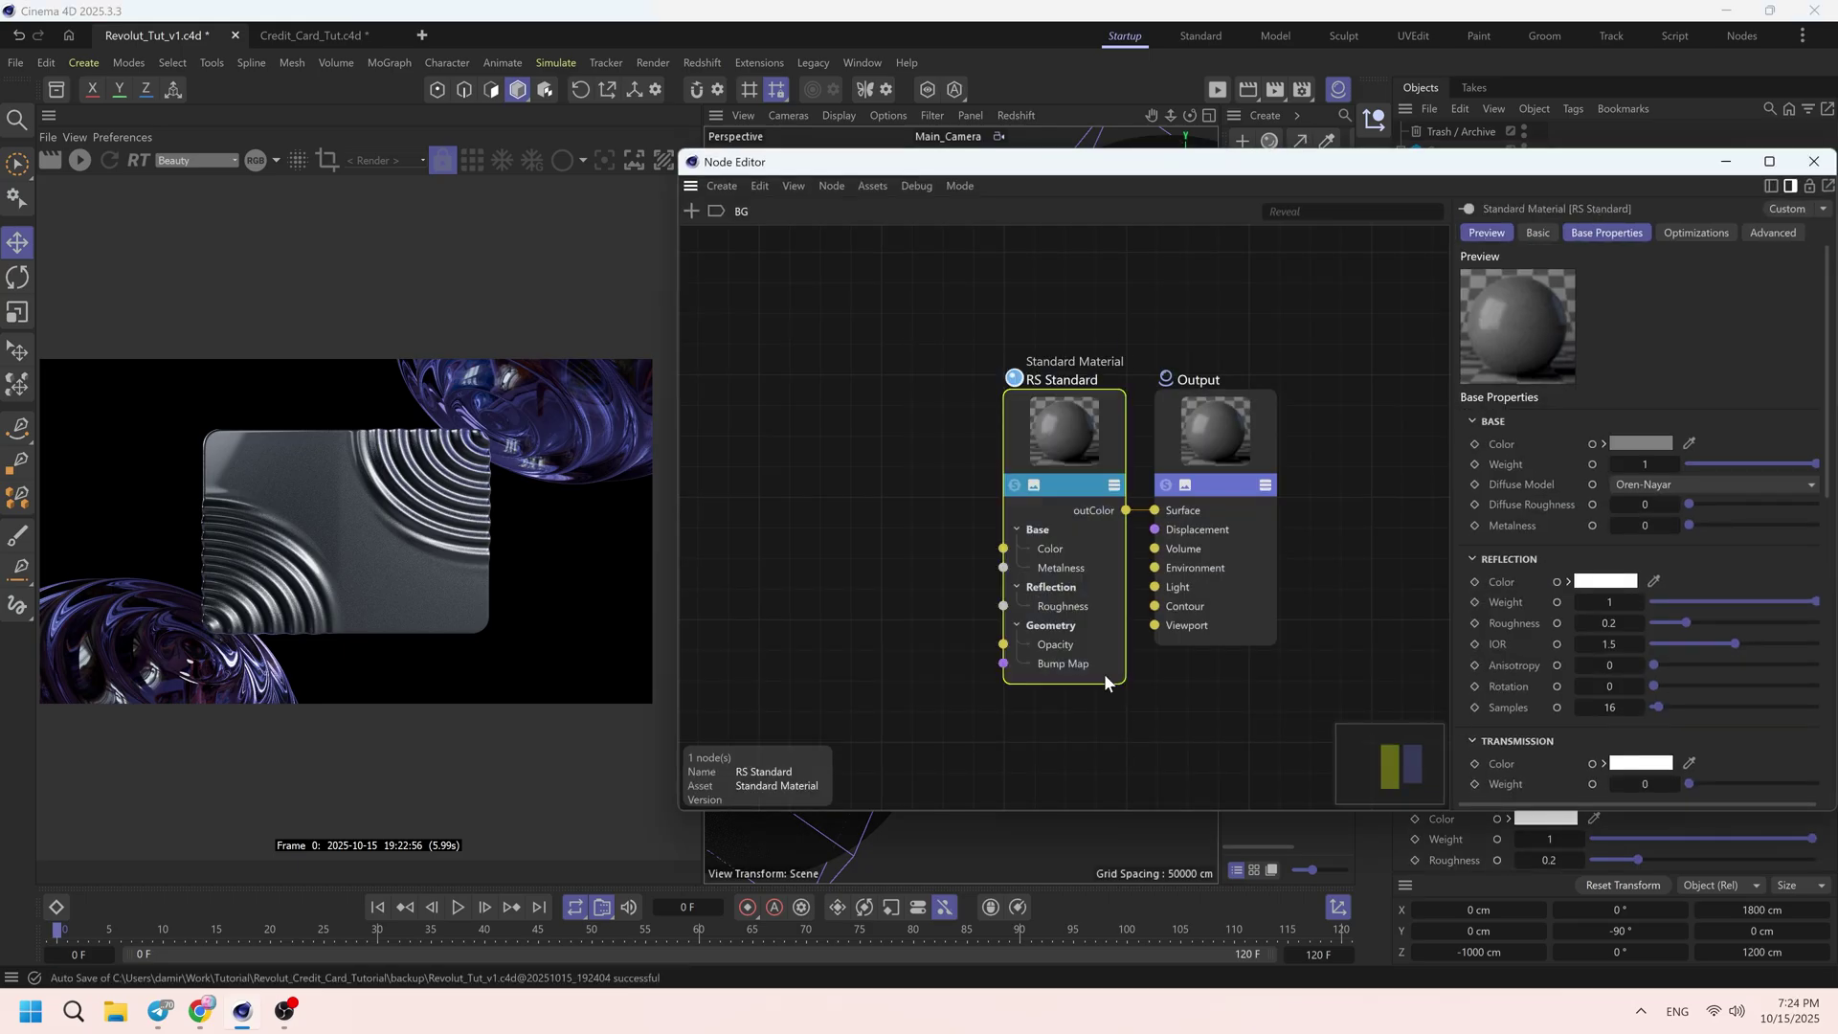
key("Delete")
type("cramp")
key("Return")
- Connect the Ramp, with Diagonal mapping, to the output's Surface and assign the BG material to the BG plane, starting the render preview
left_click(1704, 498)
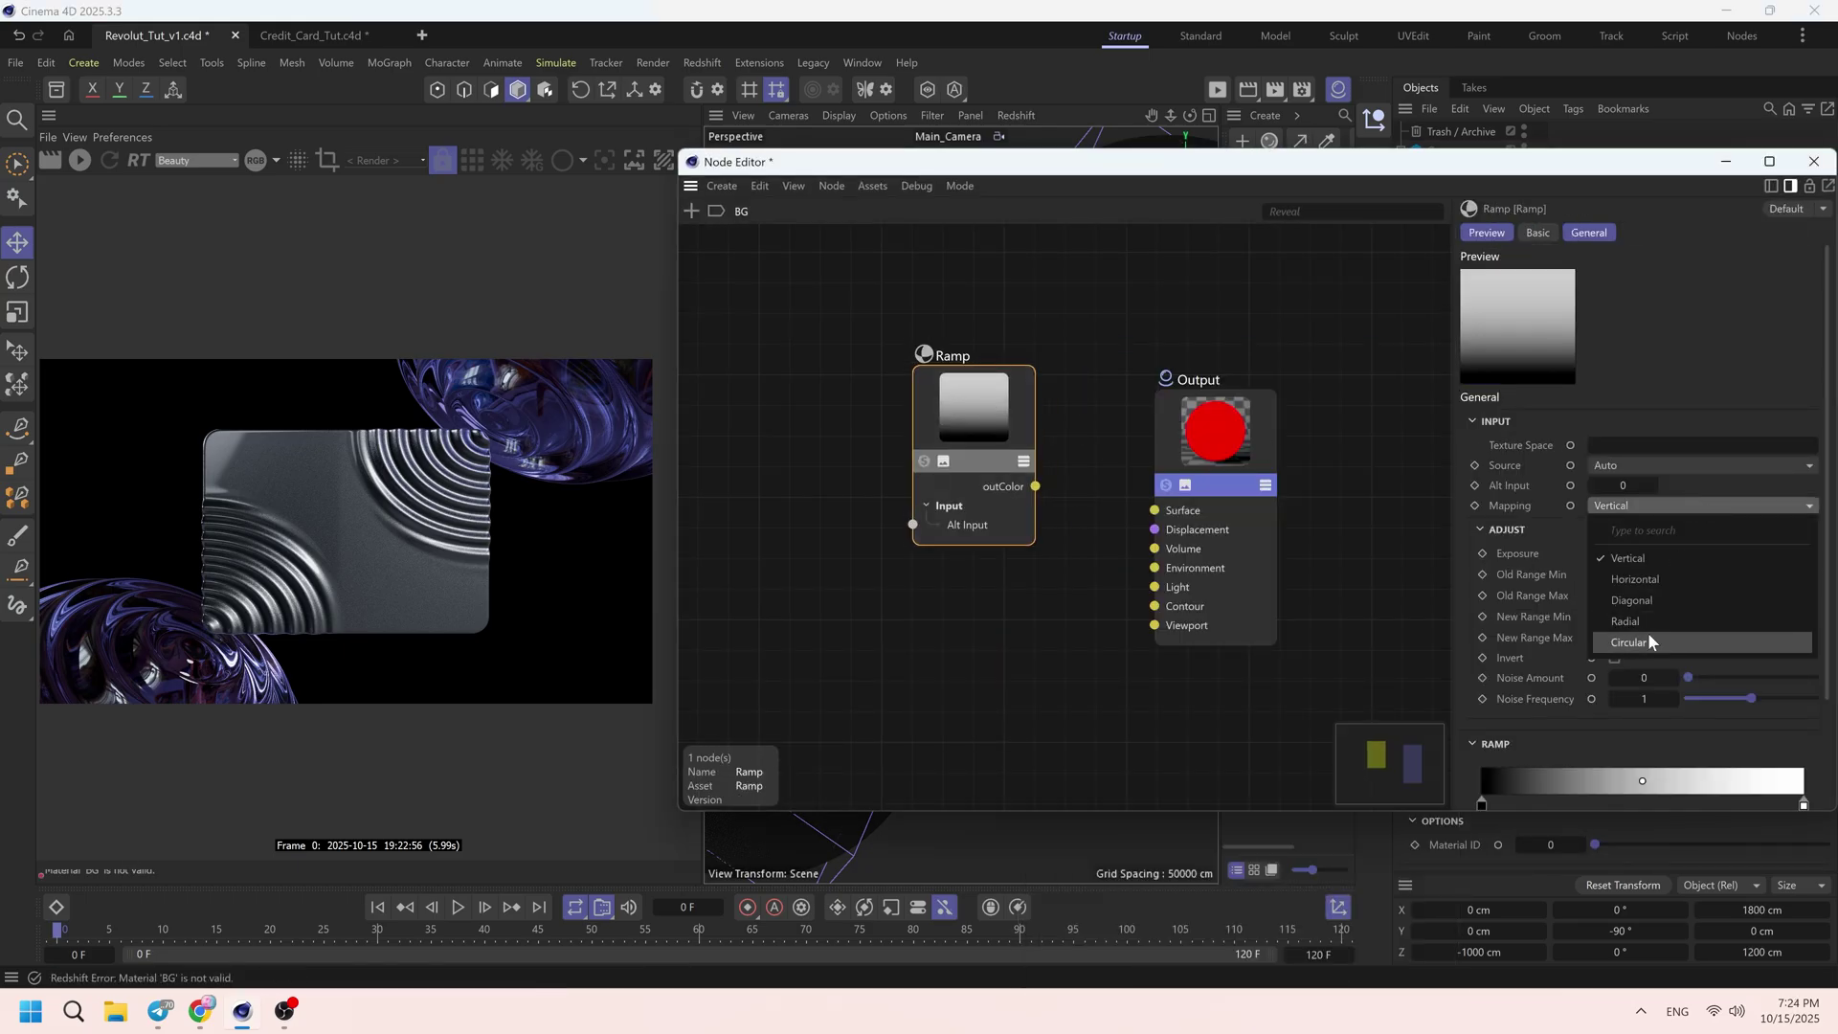
left_click(1647, 632)
left_click_drag(1034, 486, 1154, 510)
left_click(1814, 162)
left_click_drag(1235, 168, 1445, 170)
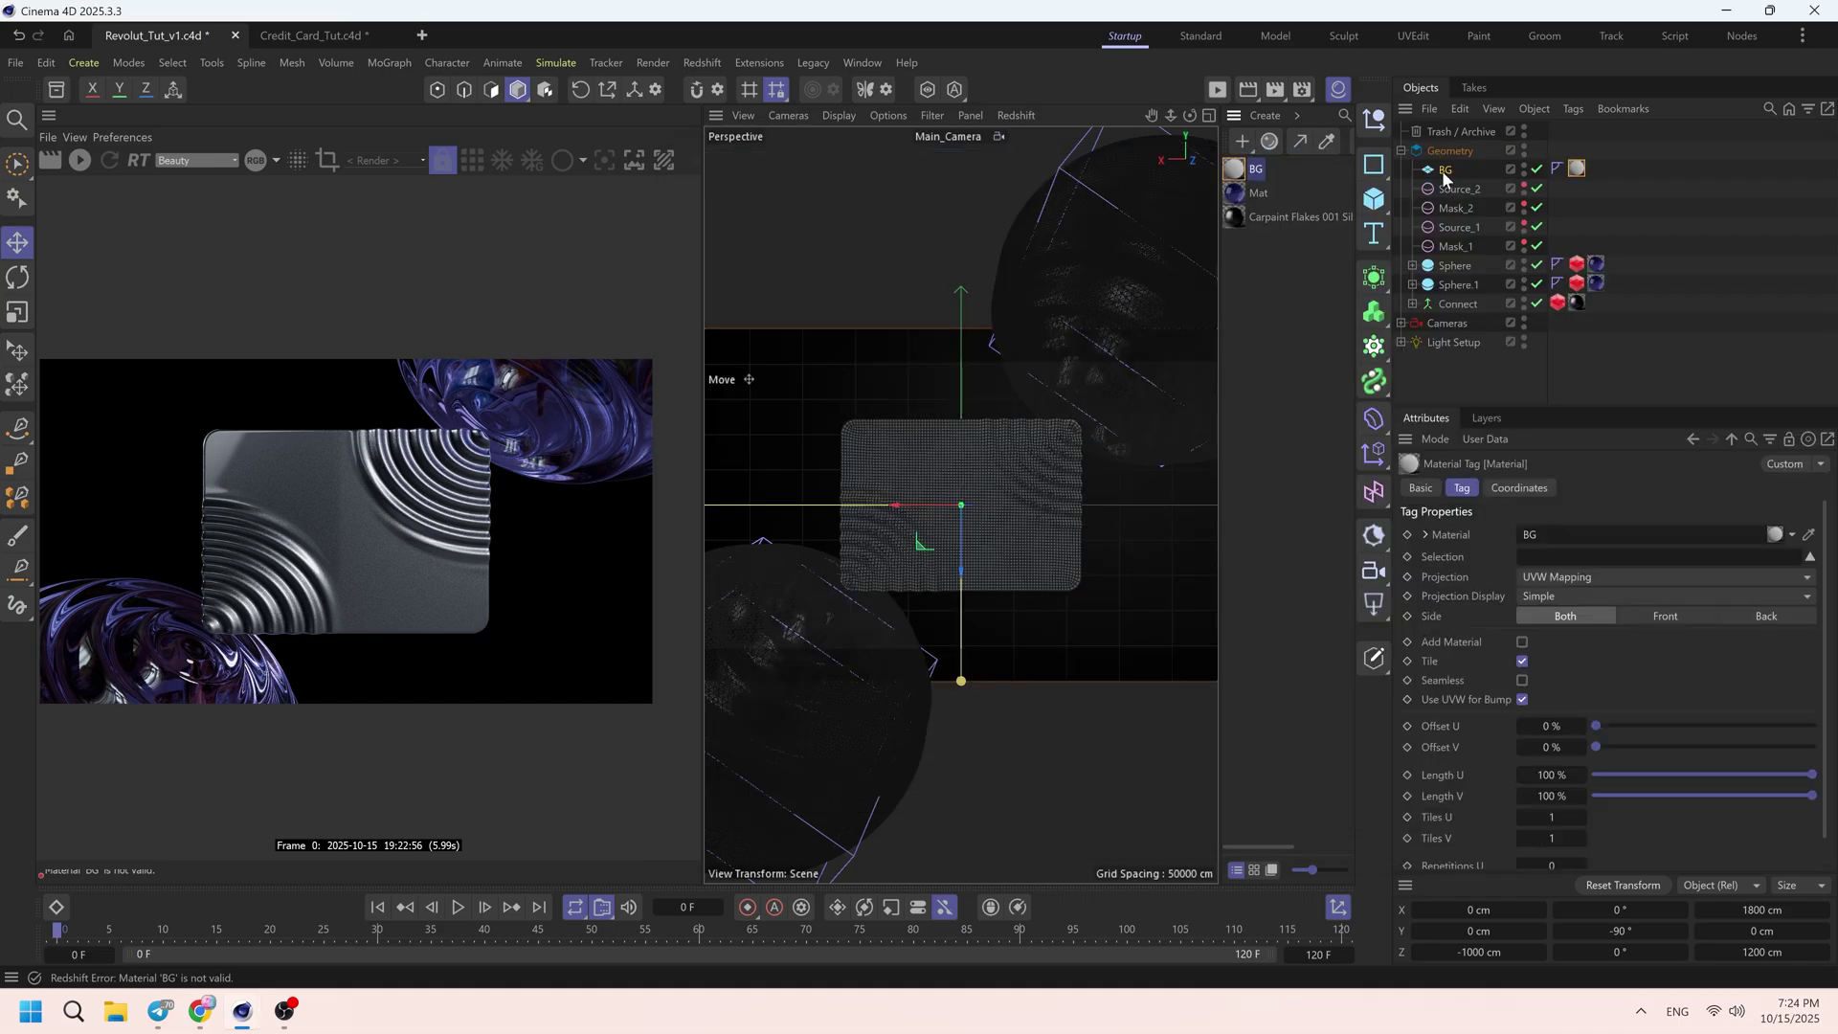
left_click(80, 160)
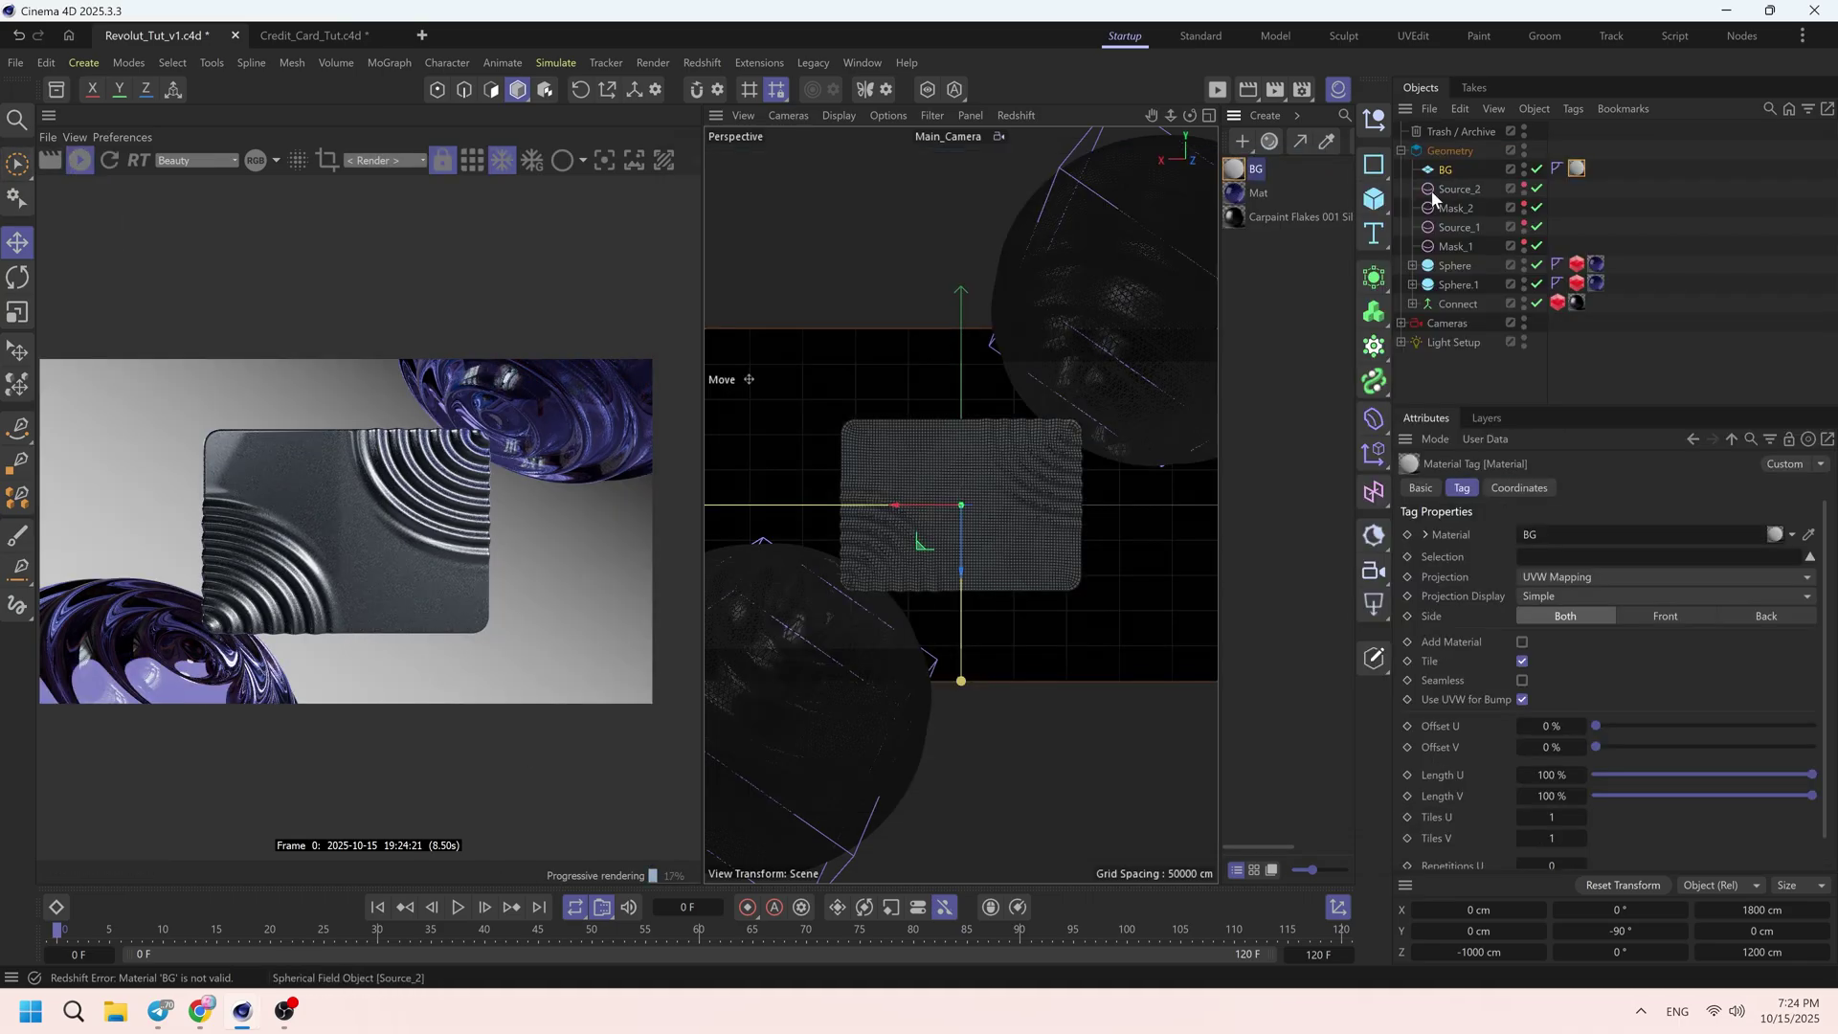
- Rotate the BG plane 90° around the viewing axis and set its height to 1800 cm
left_click(1445, 170)
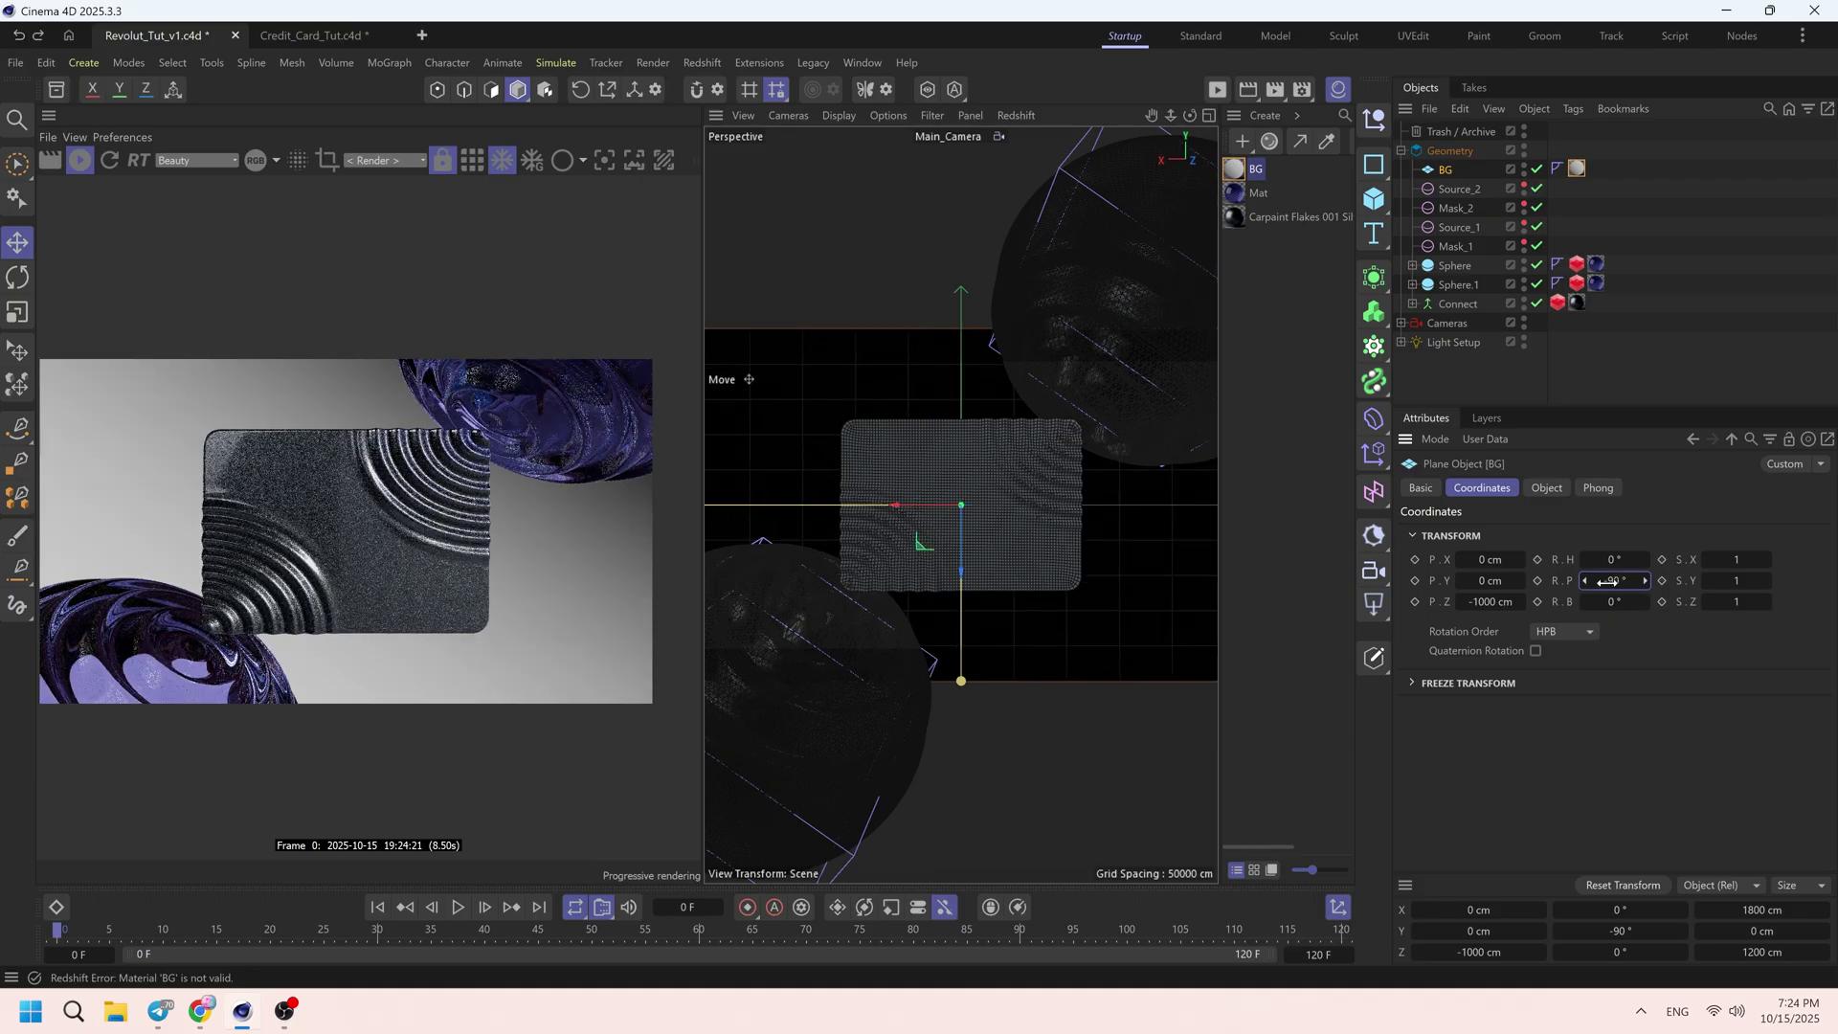
key("r")
left_click_drag(995, 544, 1001, 463)
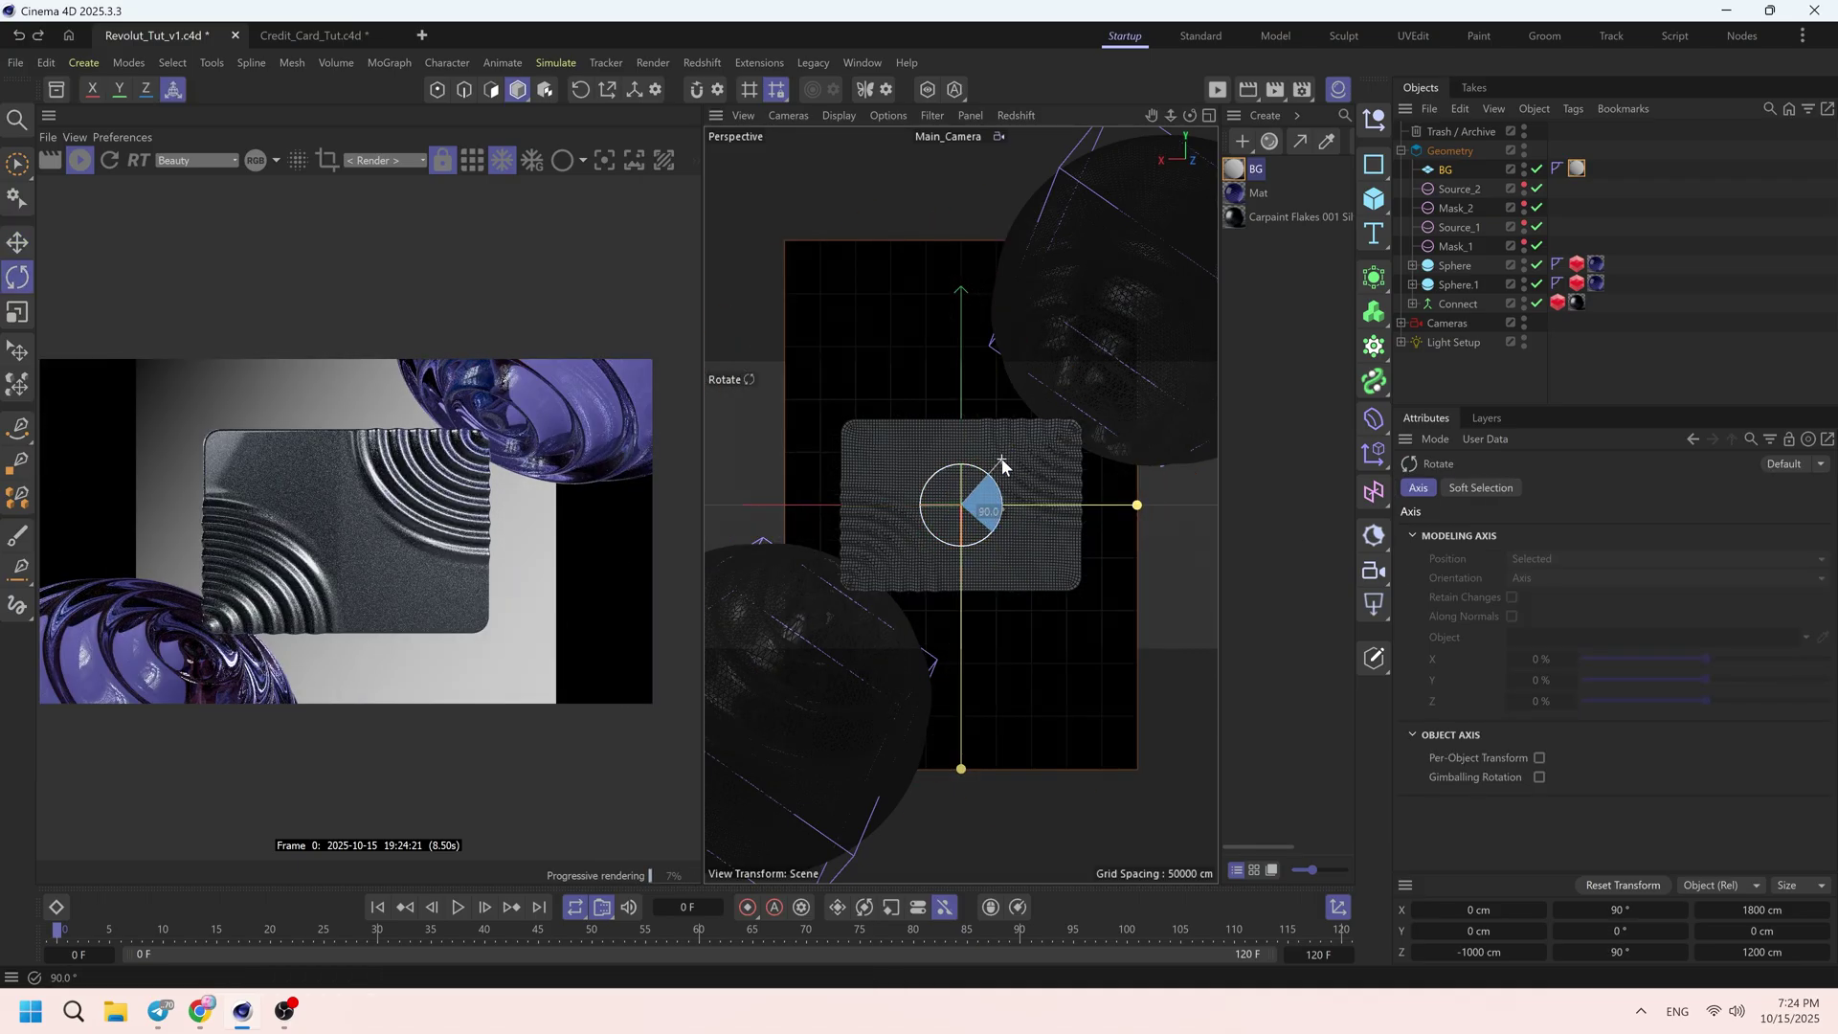
left_click(1443, 172)
left_click(1558, 484)
double_click(1543, 554)
type("1800")
key("Return")
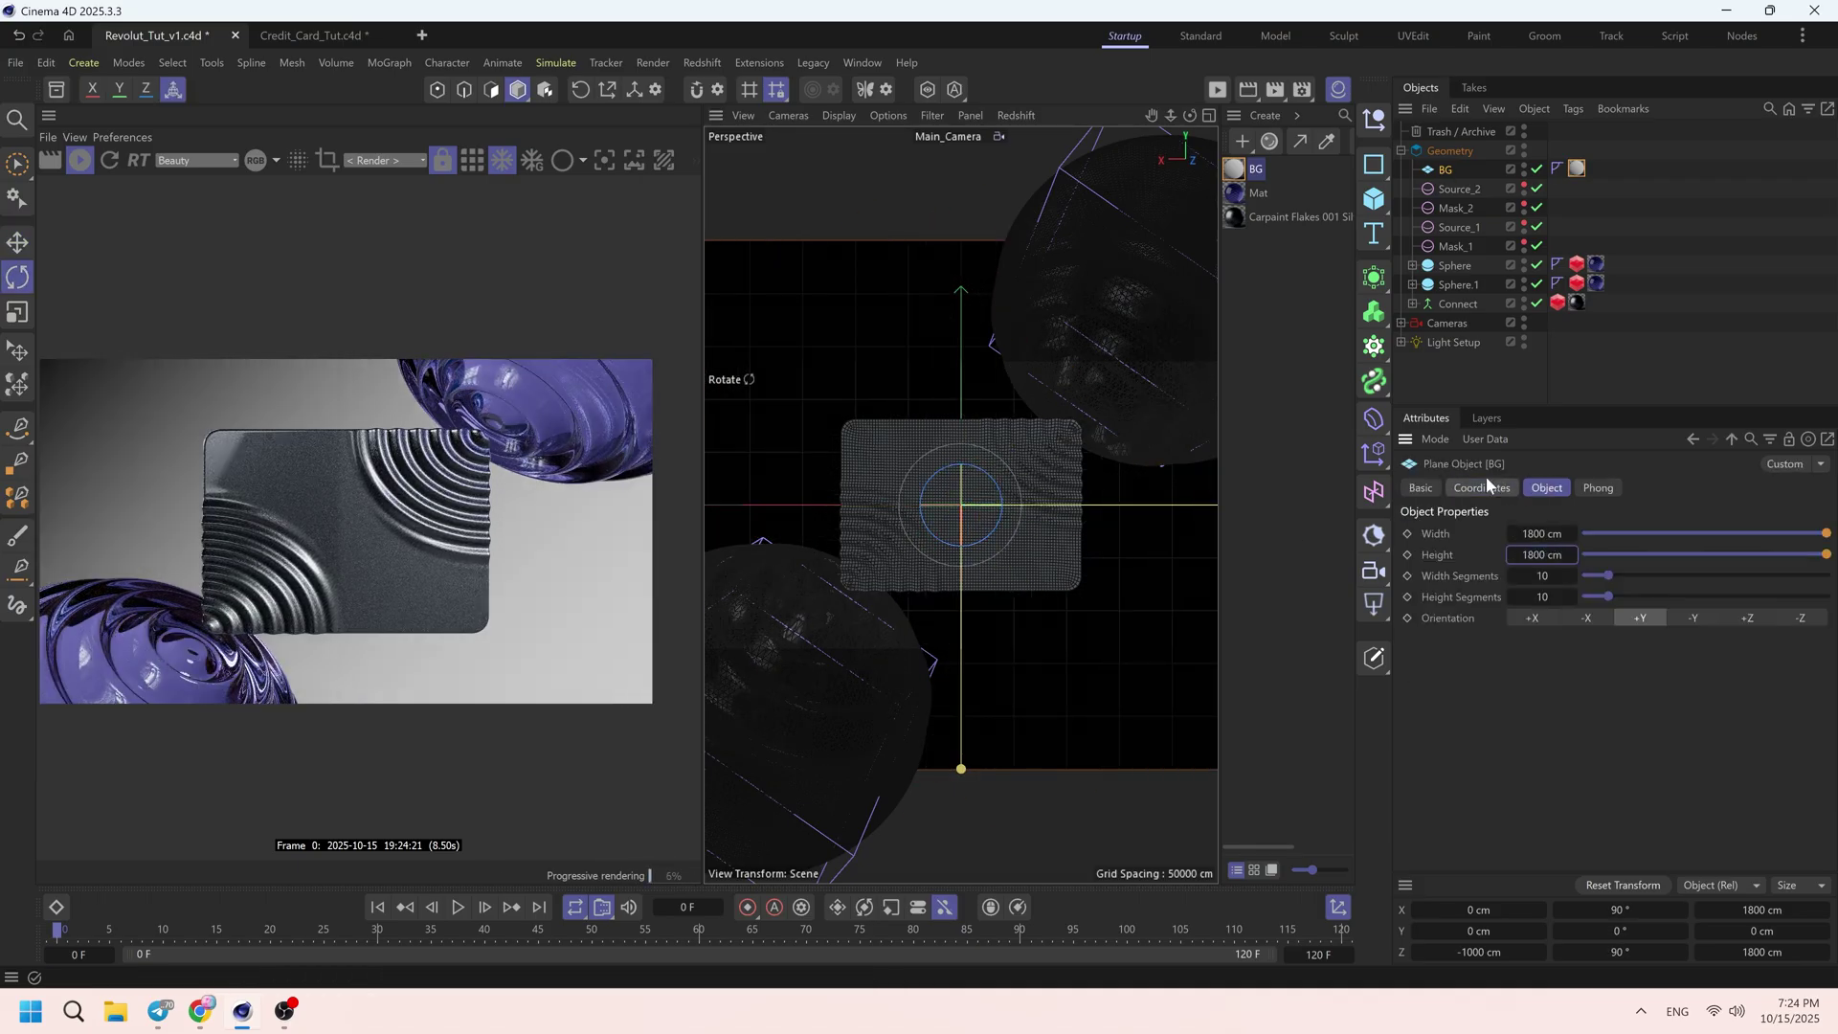
- Move the BG Ramp's white knot to about 95.5% with its value at 89%, then close the node editor and save the project
double_click(1233, 169)
left_click(1053, 411)
left_click_drag(796, 151, 747, 158)
left_click_drag(1754, 681, 1740, 684)
double_click(1740, 684)
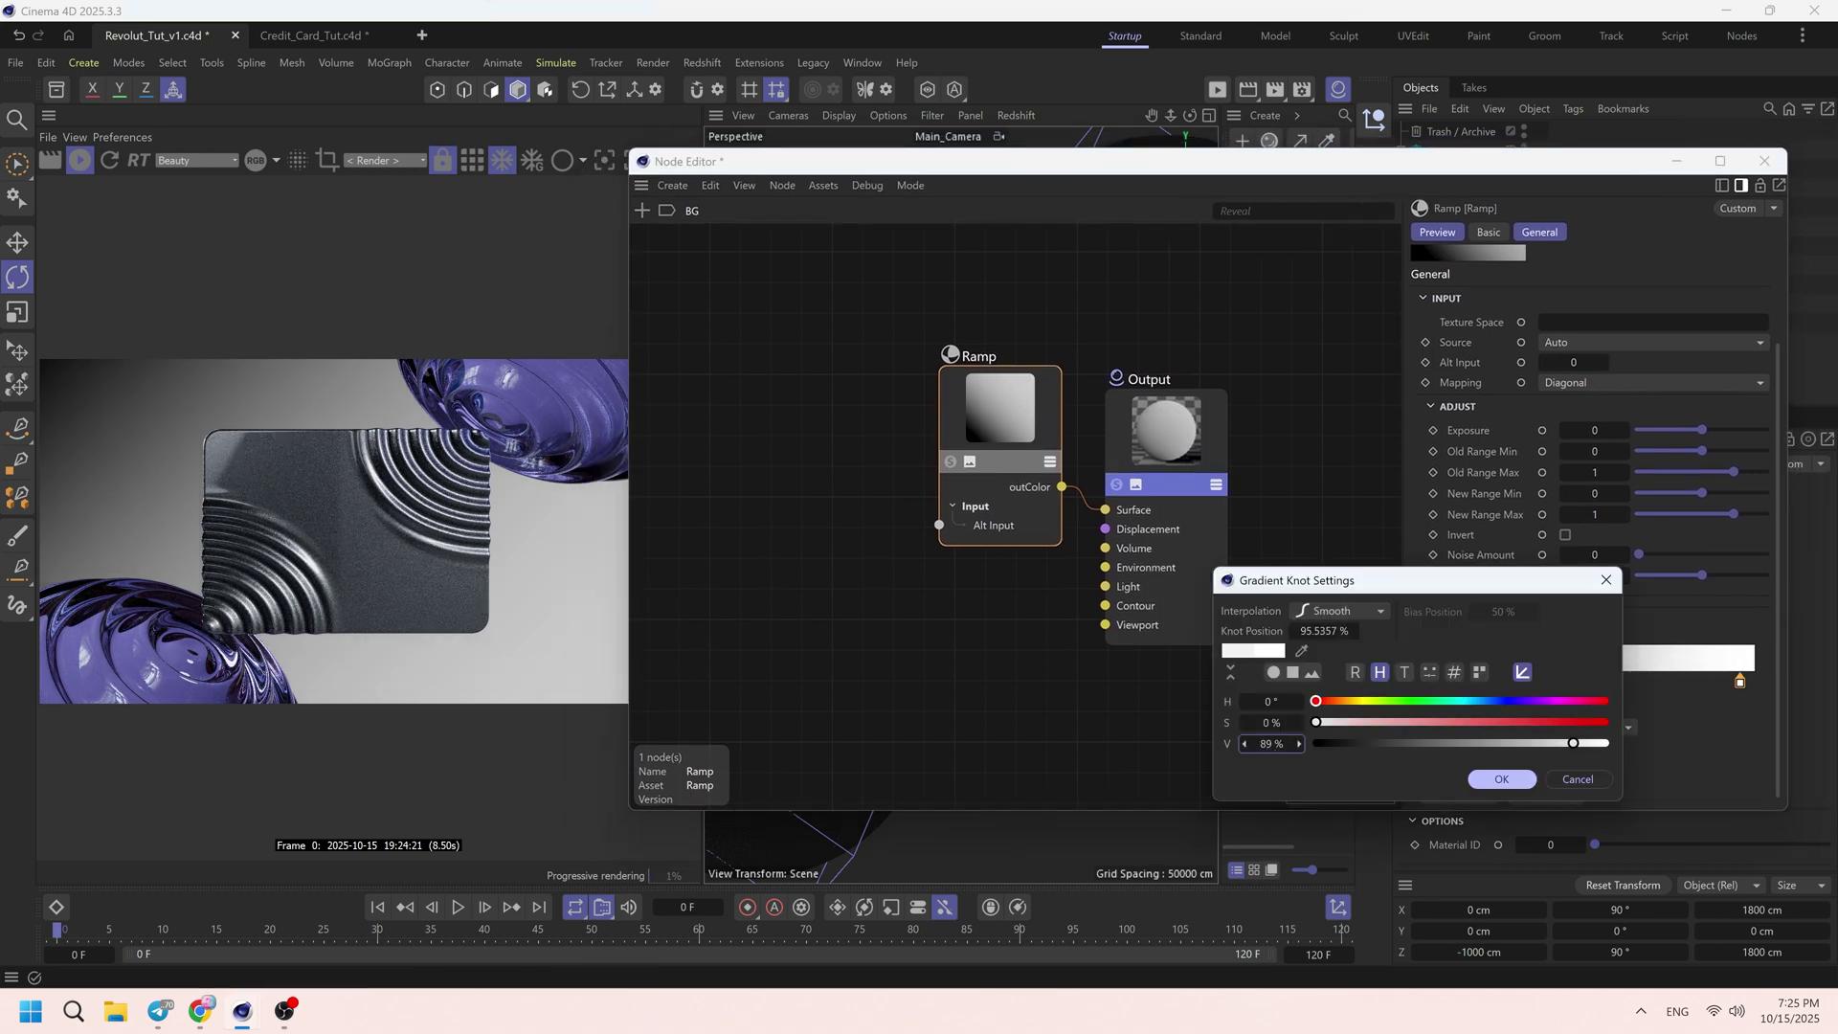
key("Escape")
left_click(592, 611)
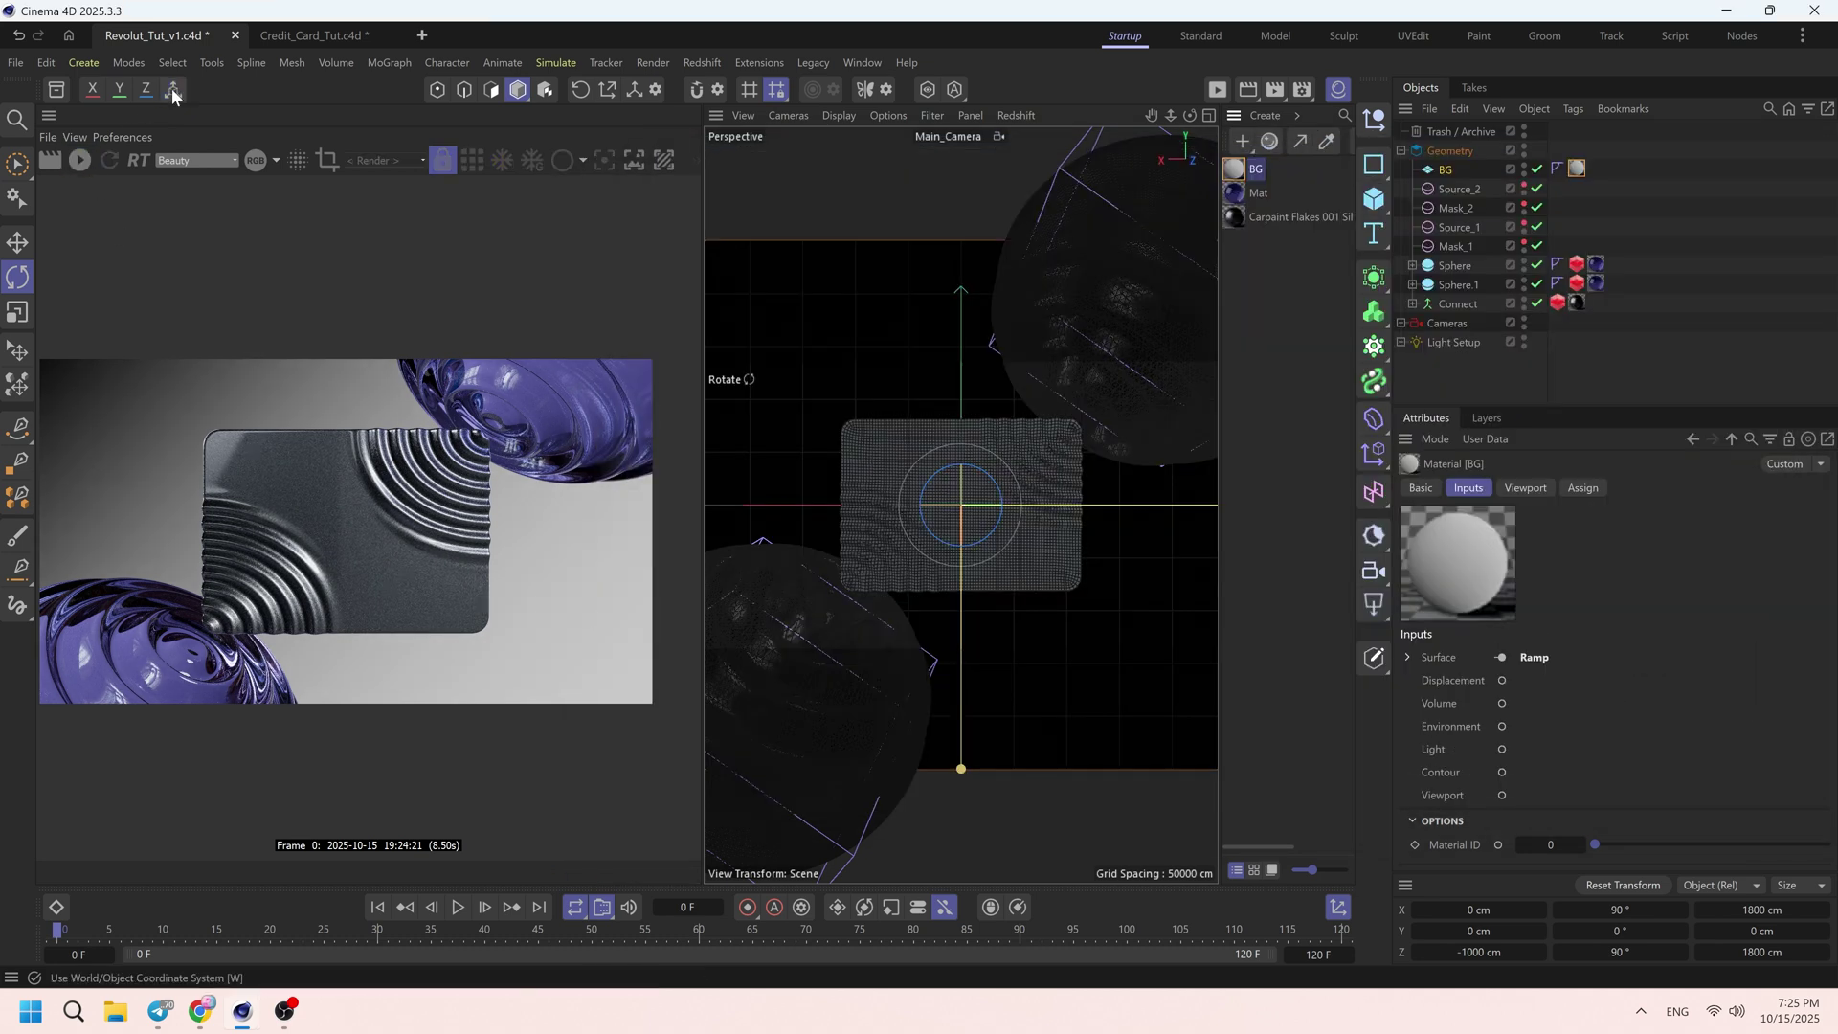
key("ctrl+s")
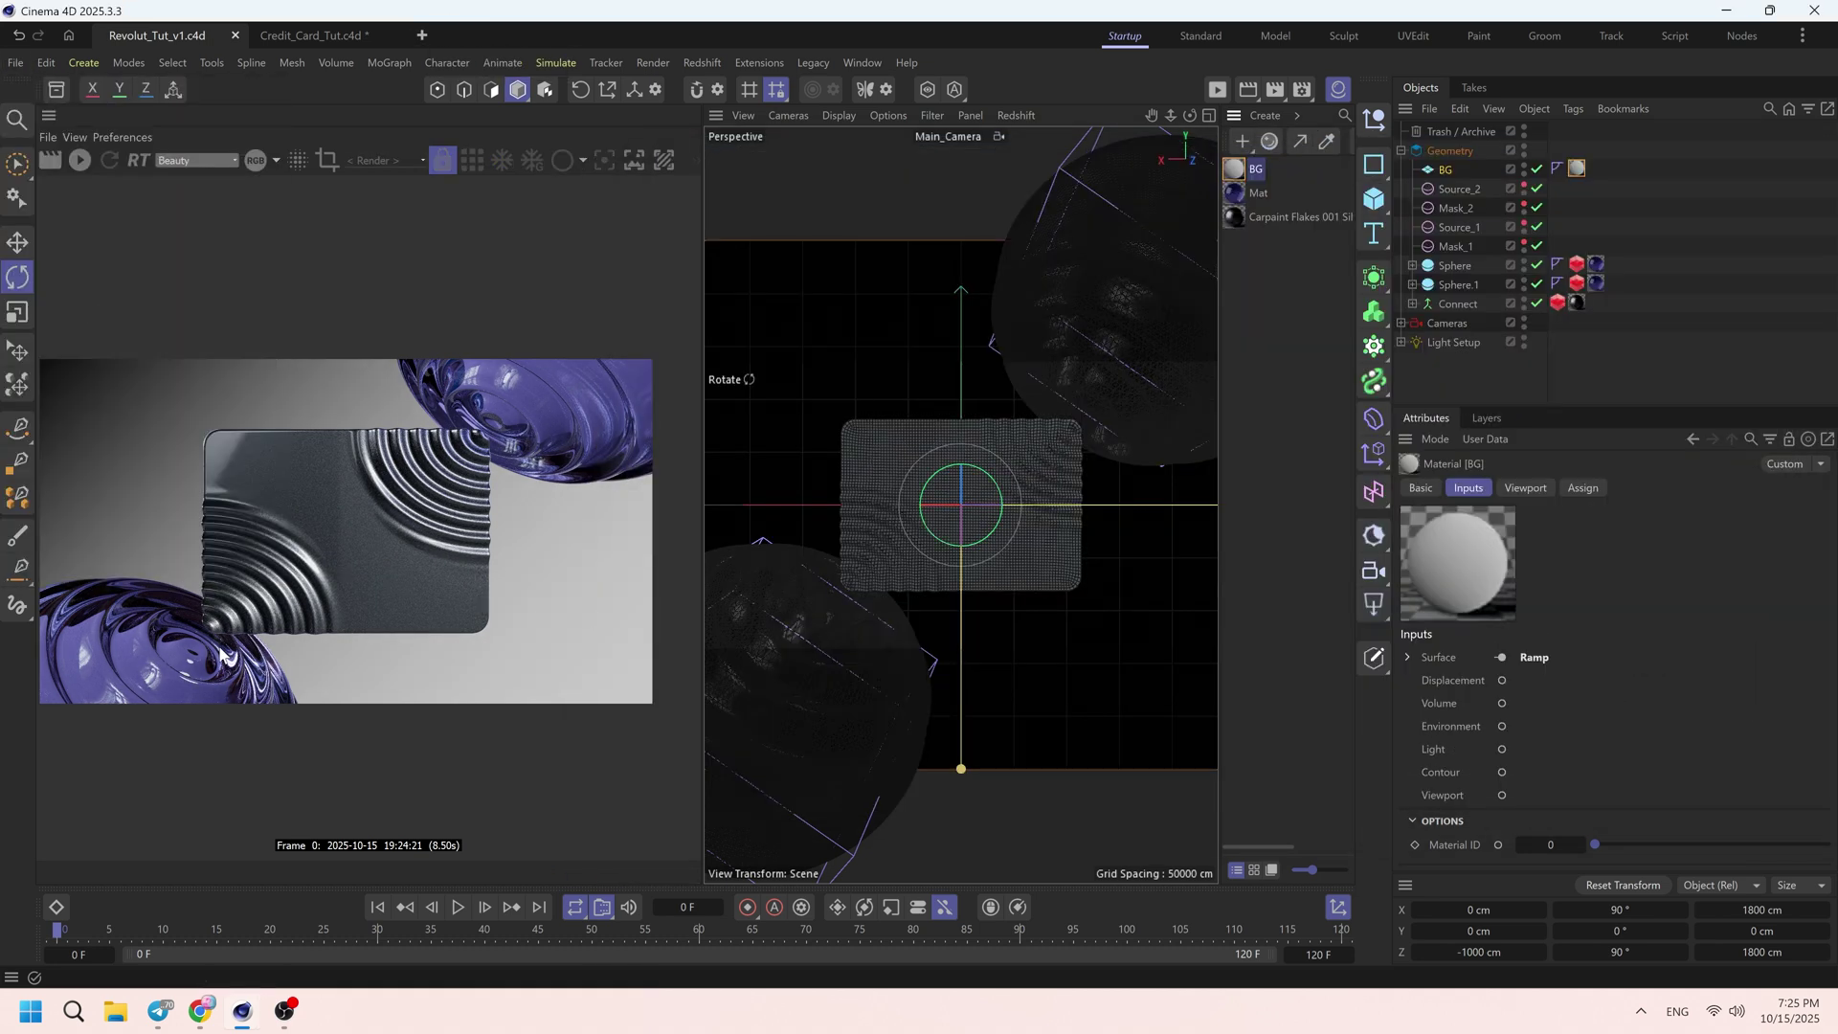
left_click(1499, 290)
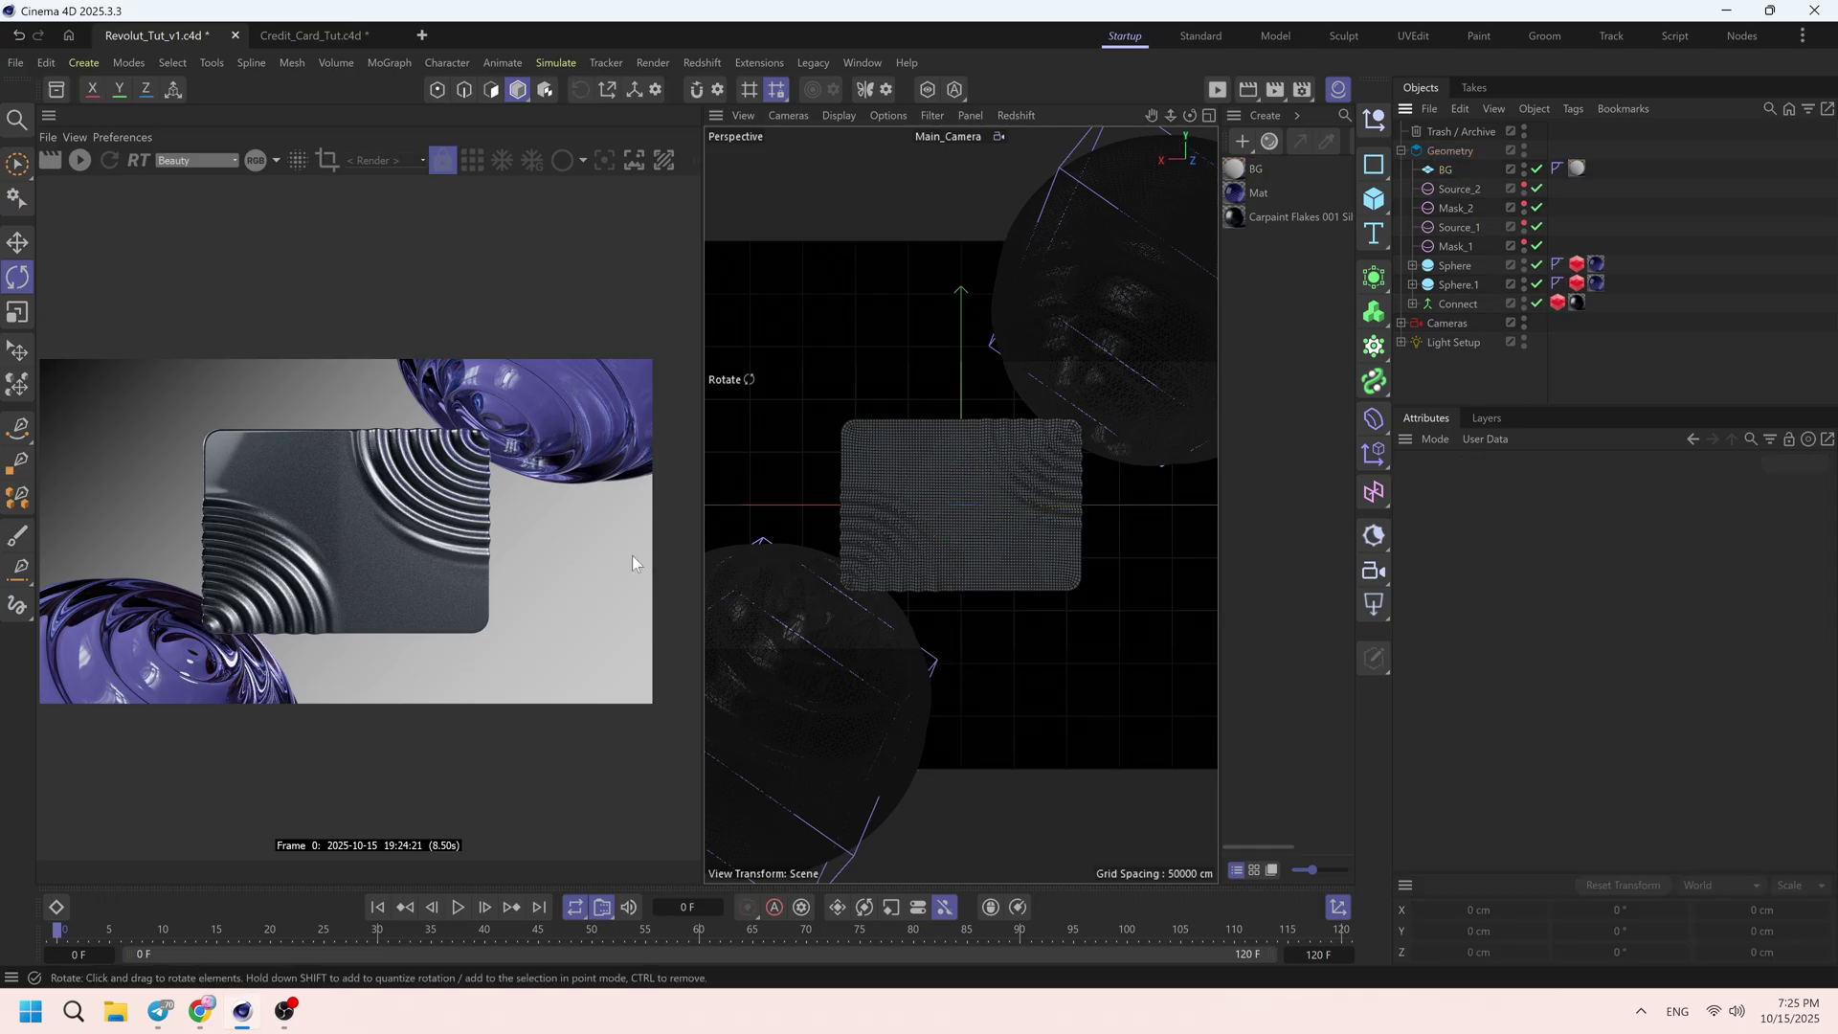
- Override the exclusion settings in both spheres' Redshift Object tags to exclude the BG plane, then preview the render and save the project
left_click(1577, 264)
left_click(1576, 283, "shift")
left_click(1792, 488)
left_click(1472, 533)
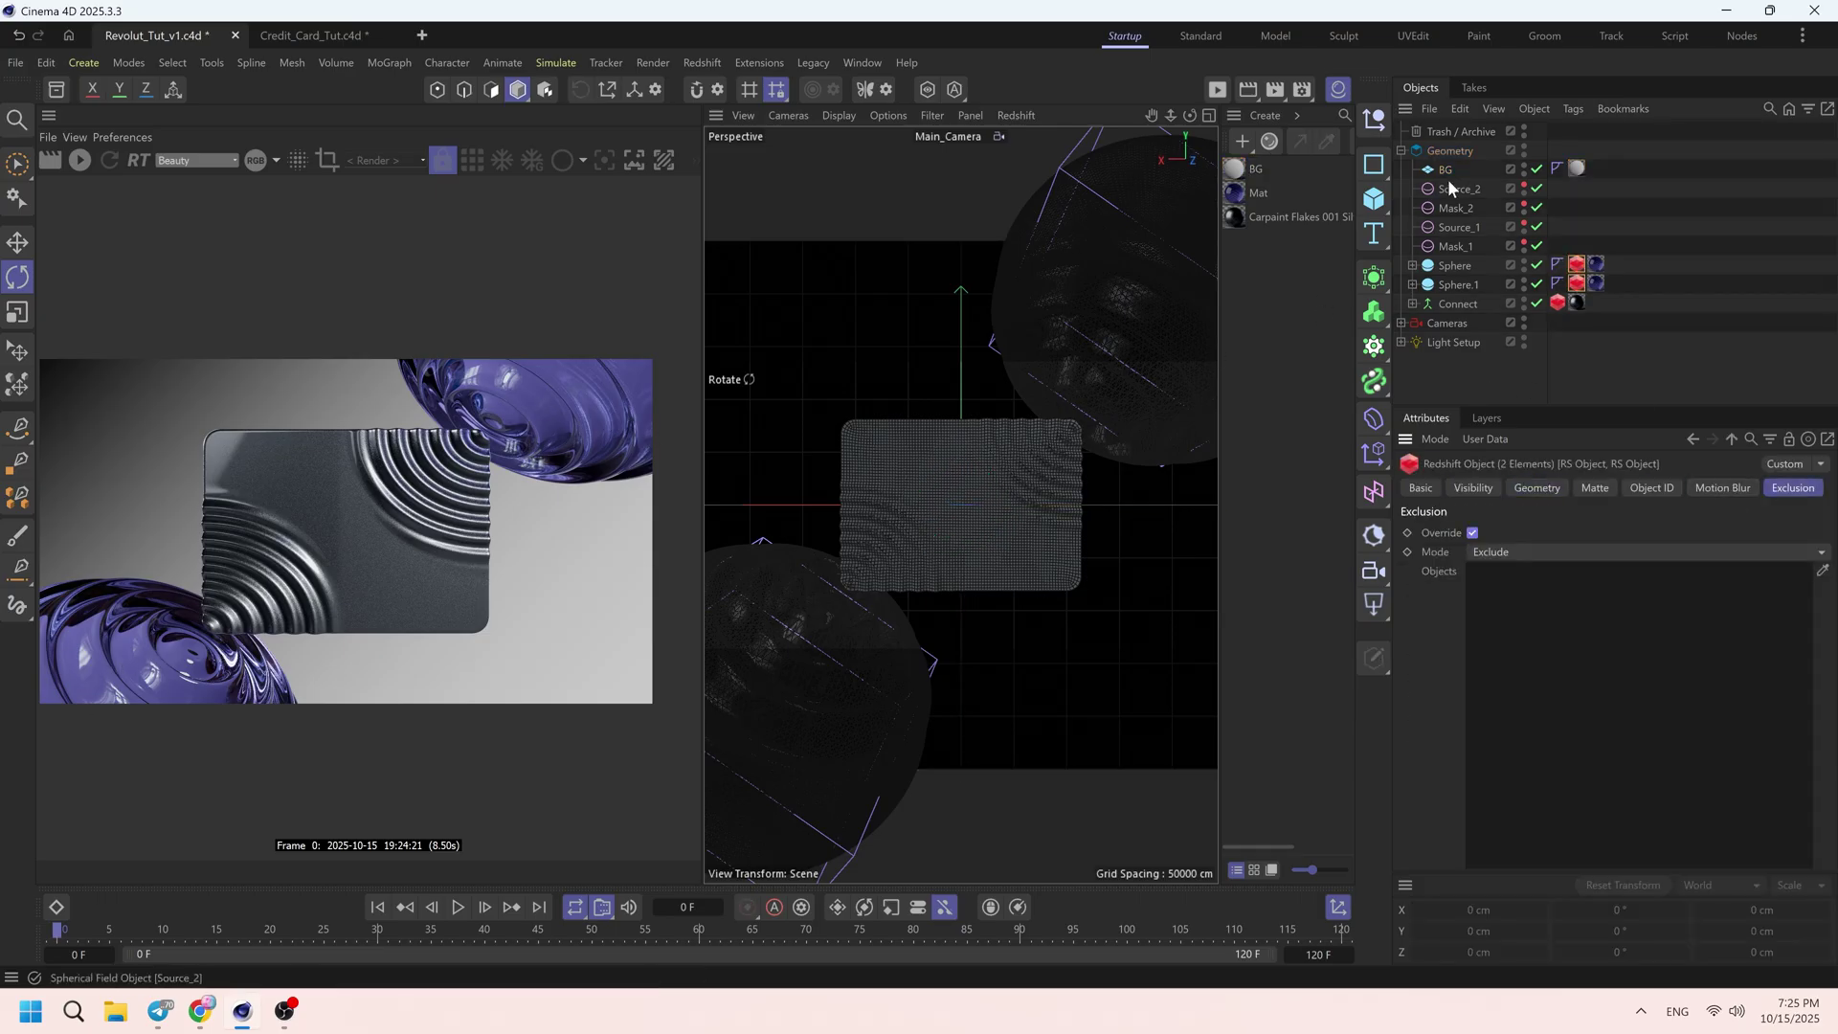
left_click(1455, 386)
left_click(69, 159)
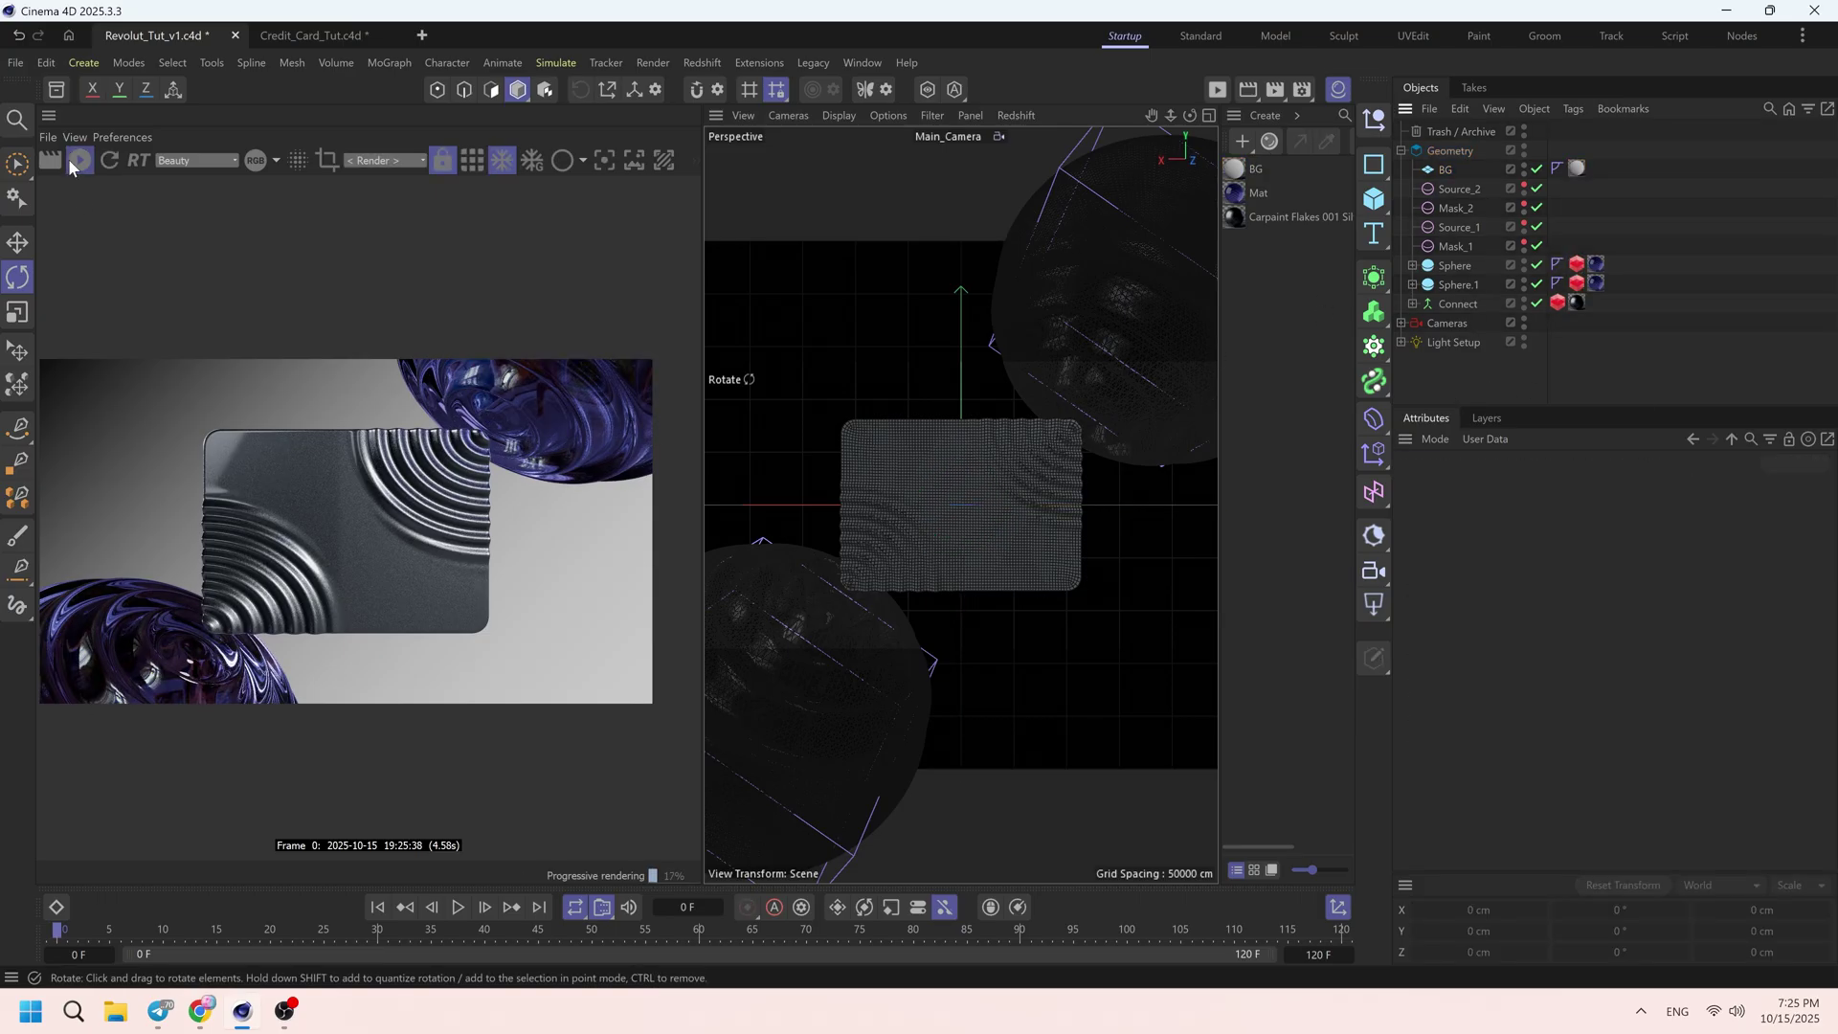
left_click(69, 159)
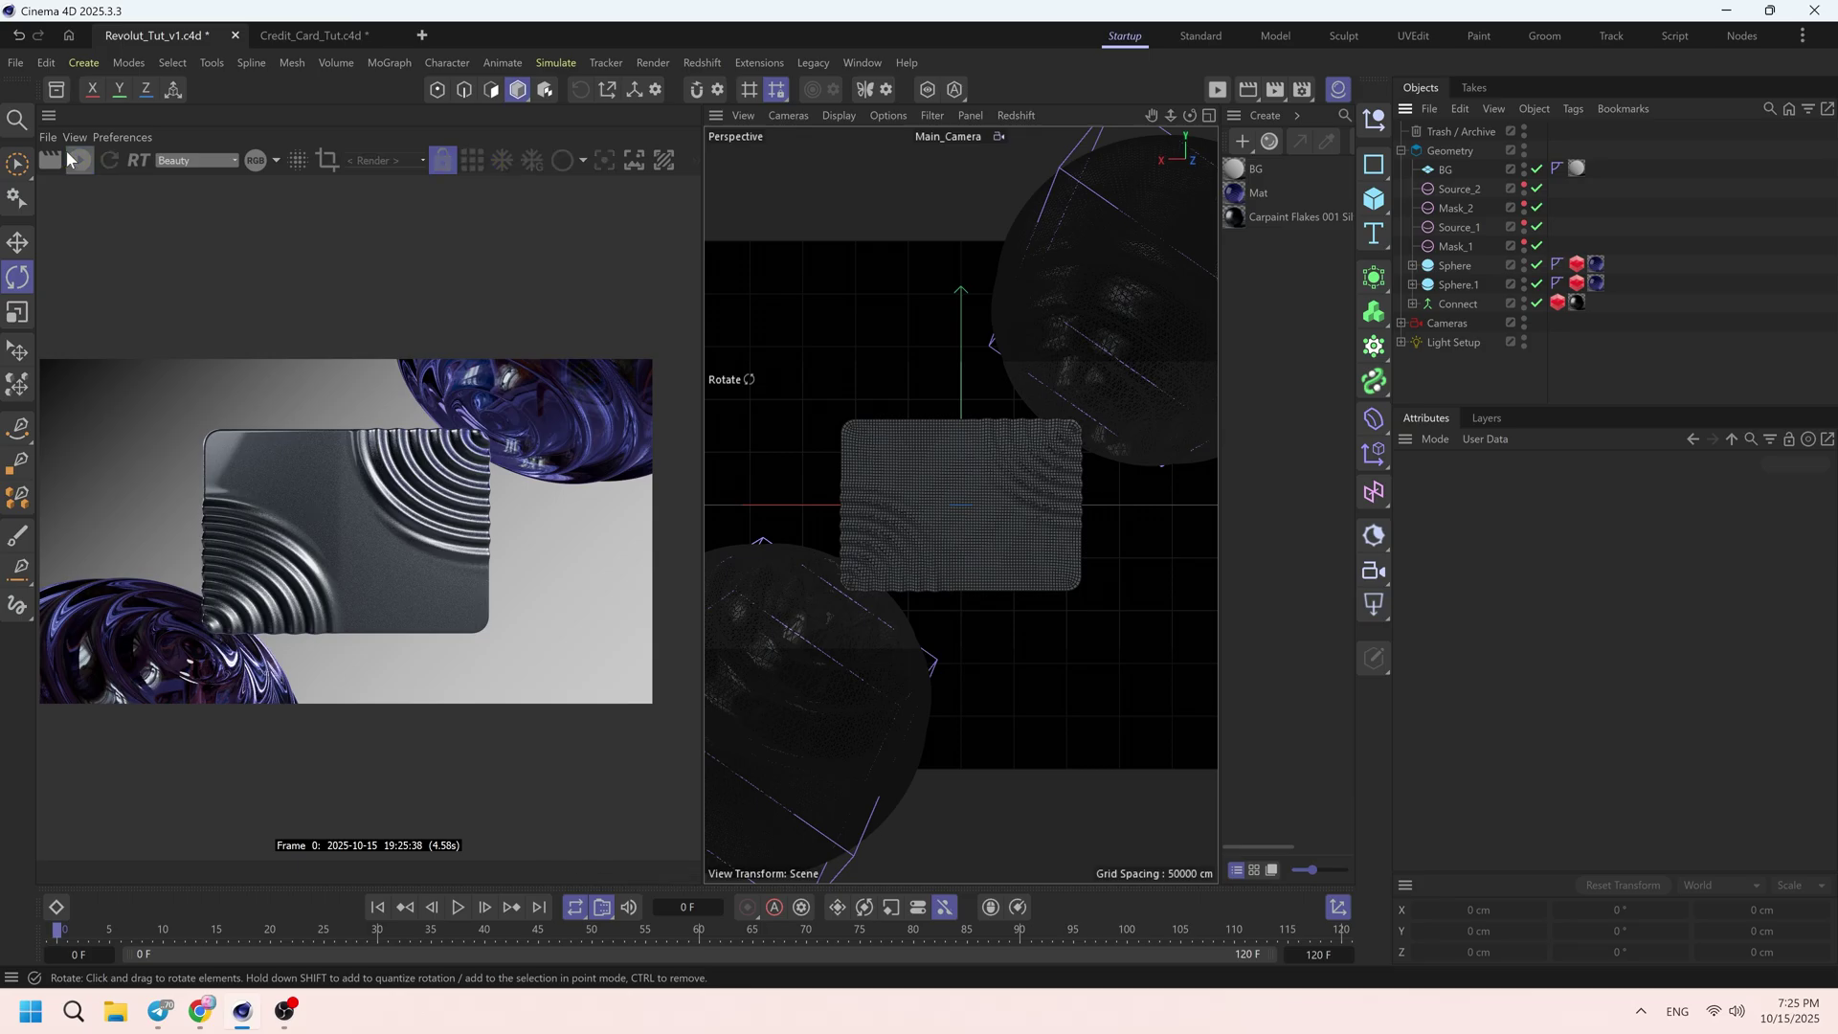
key("ctrl+s")
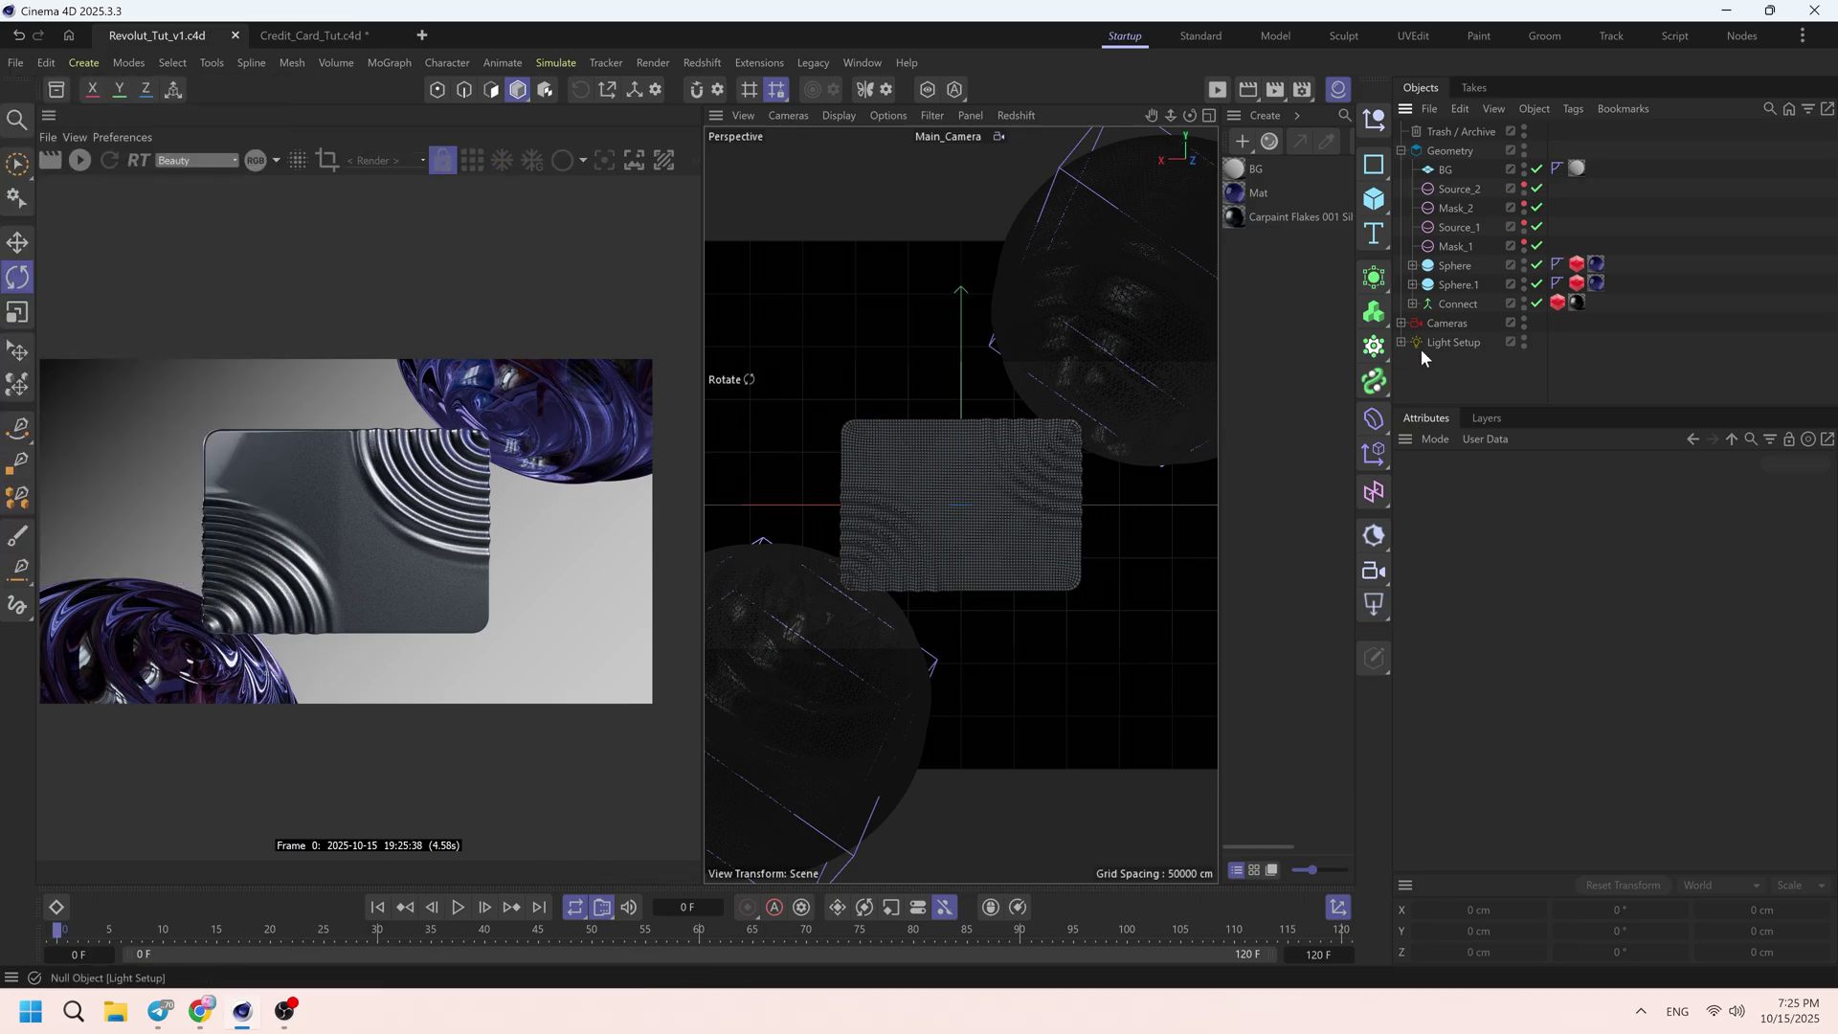
- Group the Connect object under a null named CARD
left_click(1443, 304)
key("alt+g")
double_click(1445, 304)
type("CARD")
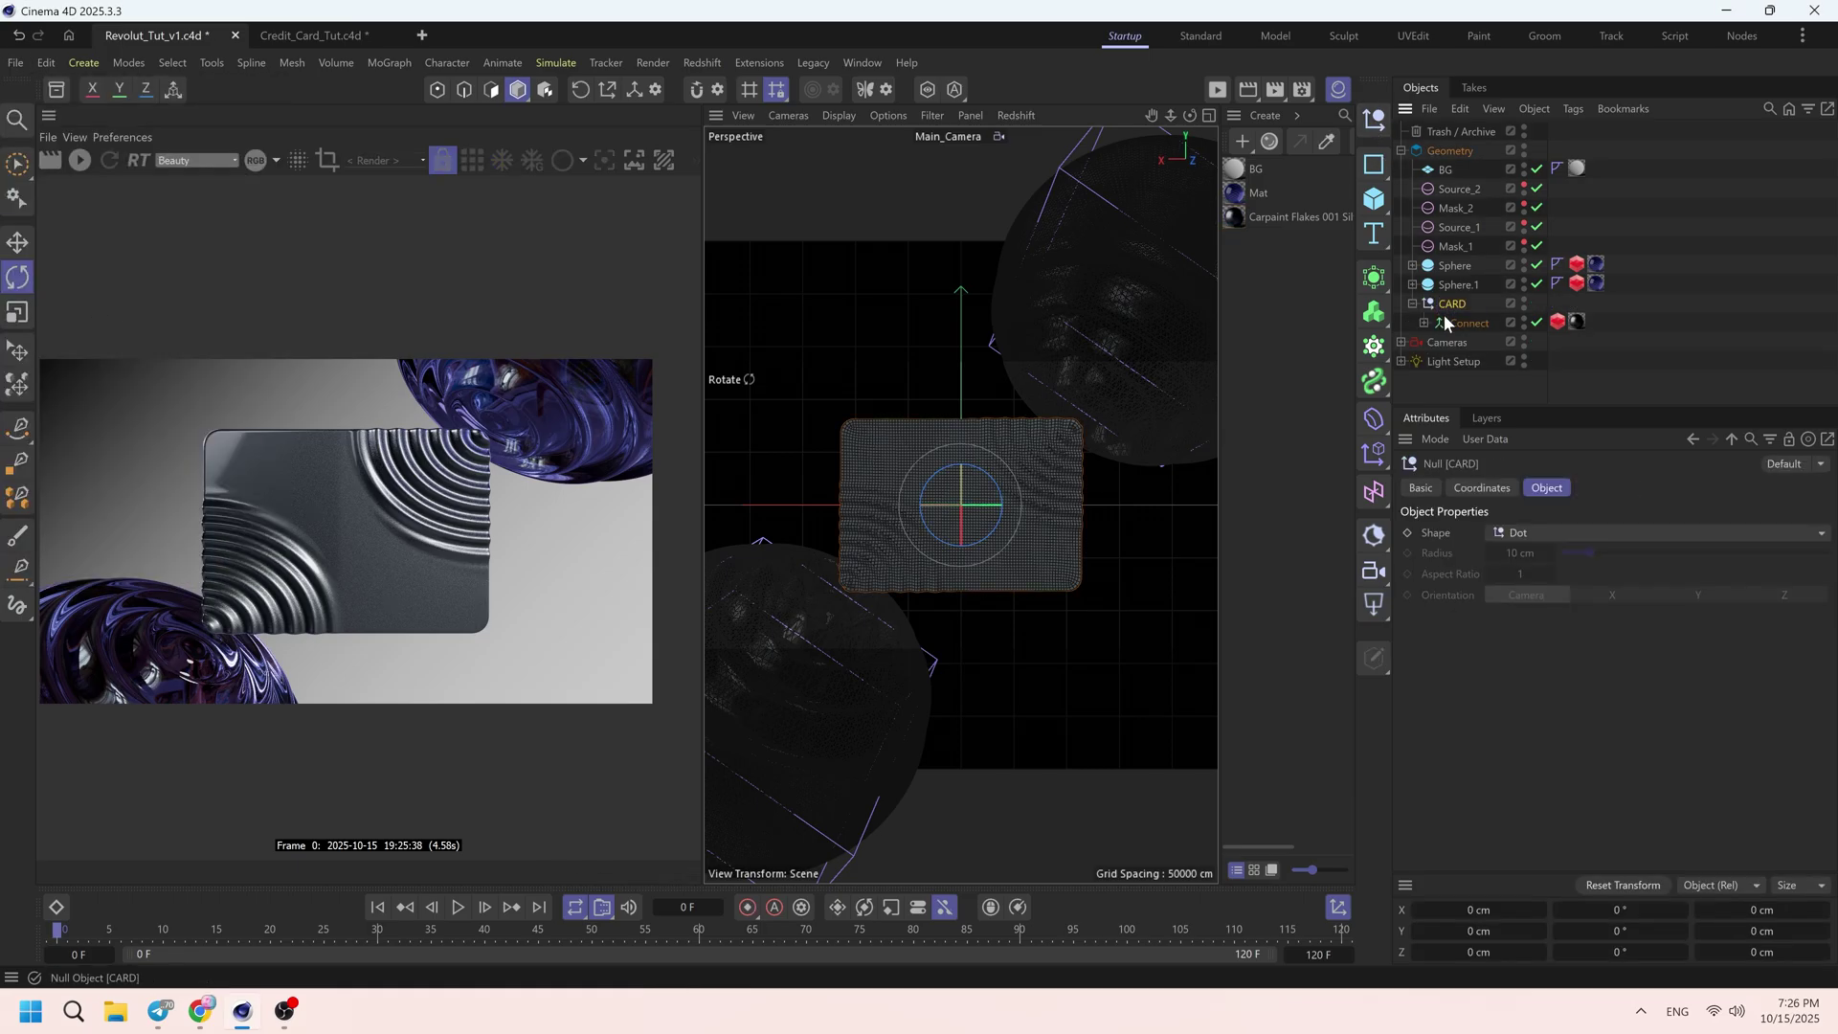
- Expand the card's hierarchy to check the Rectangle spline's dimensions, then collapse the Connect object
left_click(1423, 324)
left_click(1435, 361)
scroll(1507, 360, "down", 2)
left_click(1507, 360)
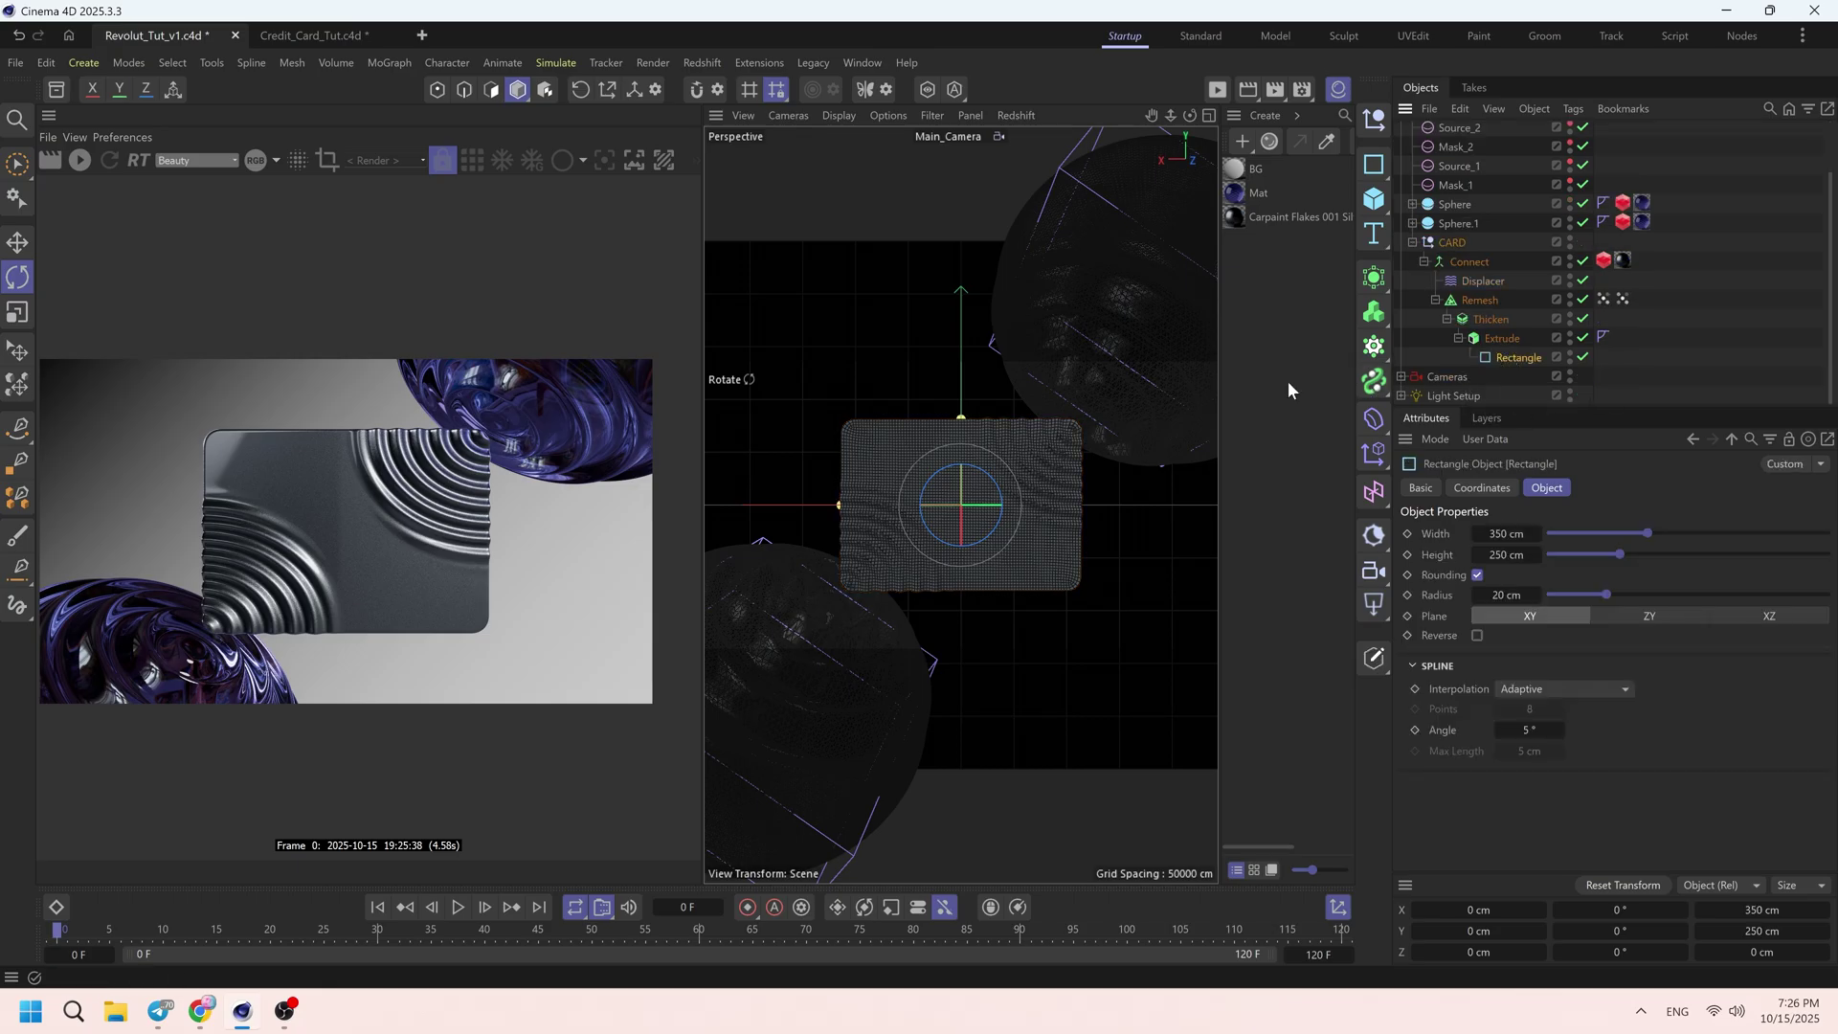
left_click(1423, 261)
- Add a Vector Import object inside the CARD null and load the Revolut-Logo.wine.ai file
left_click(1450, 304)
left_click_drag(1373, 277, 1468, 689, "shift")
left_click(1822, 533)
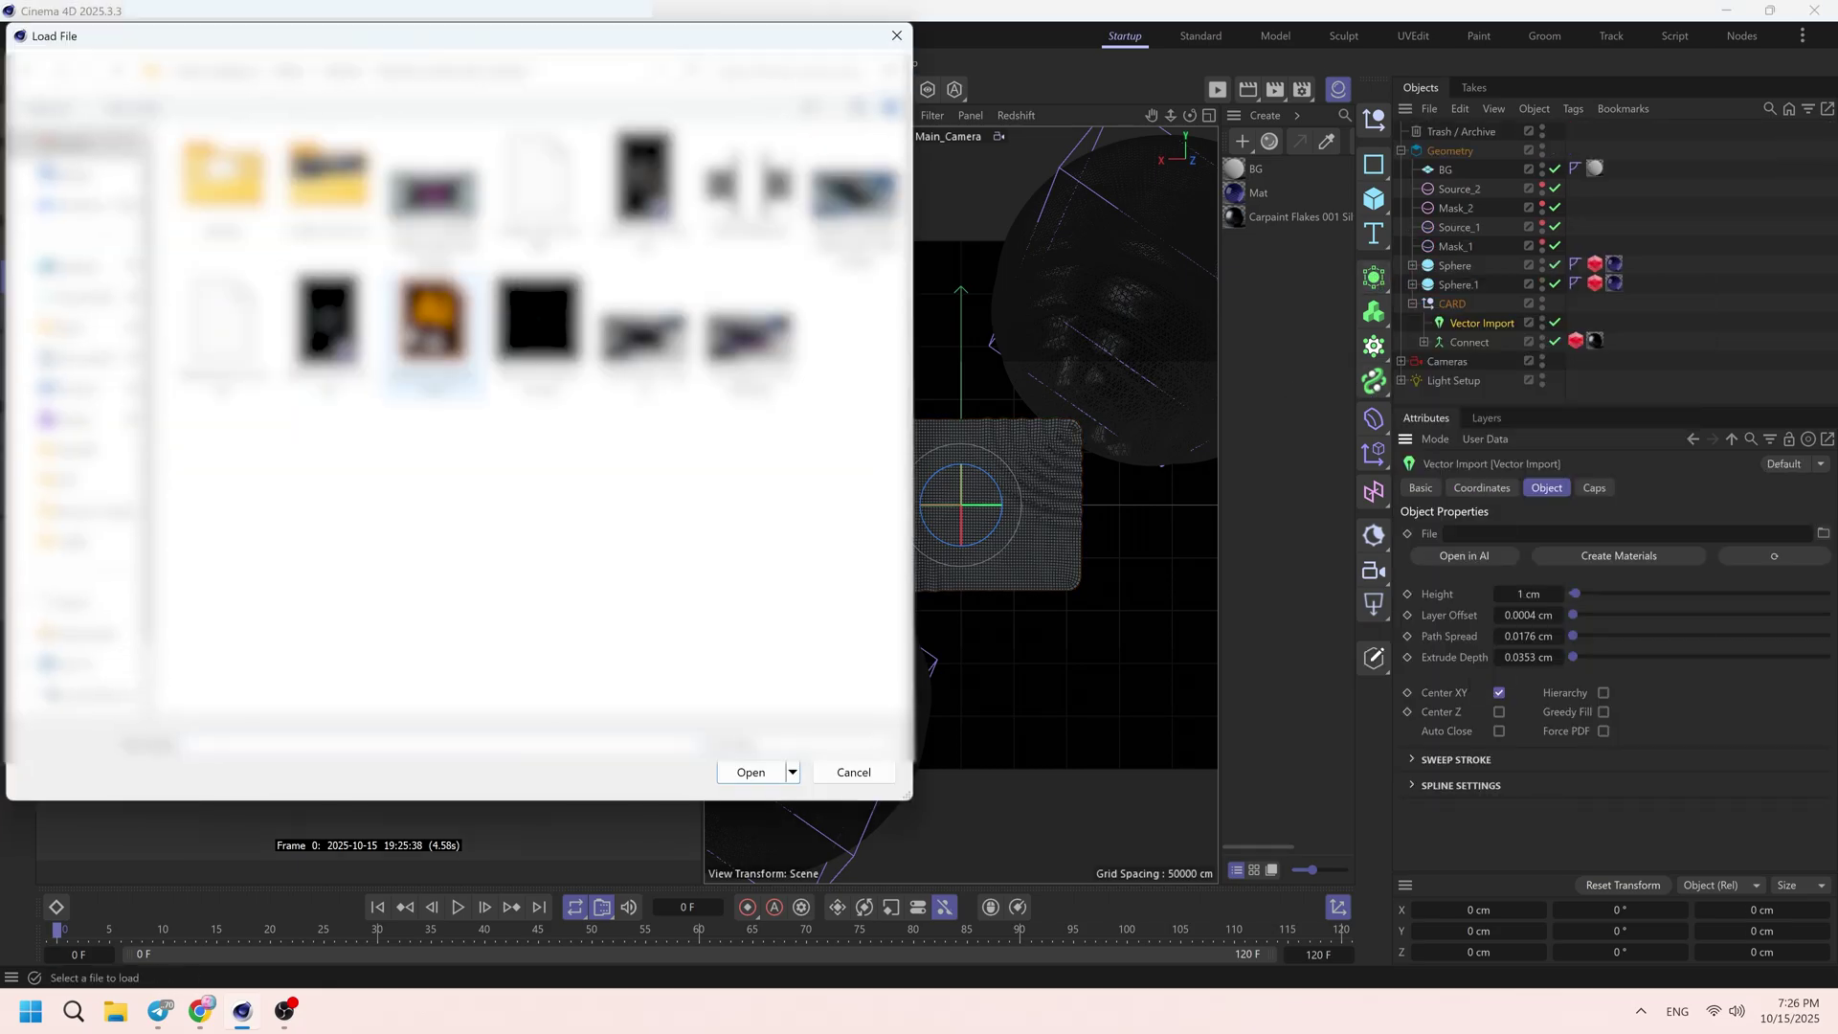
double_click(406, 327)
- Set the logo's height to 65 cm, its layer offset, path spread and extrude depth to 0, and its heading to -180°
double_click(1527, 595)
type("65")
key("Tab")
type("0")
key("Tab")
type("0")
key("Tab")
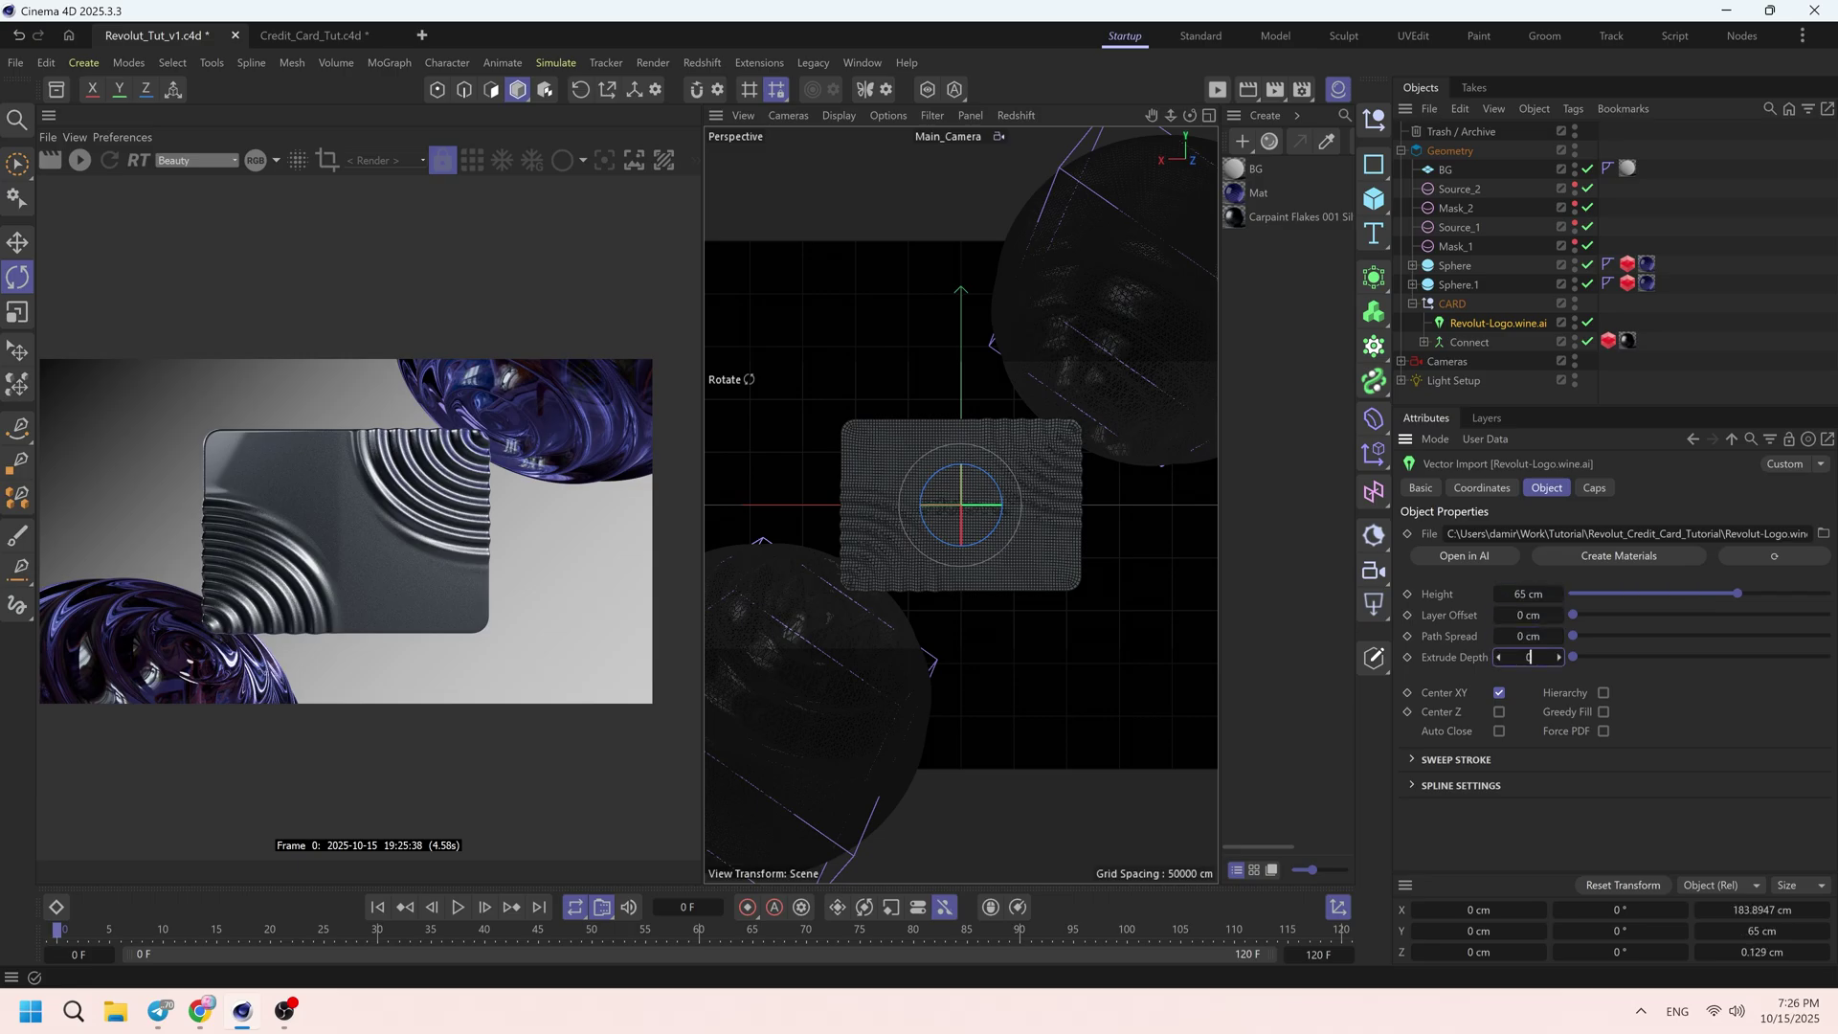
left_click(1483, 486)
left_click_drag(1631, 562, 1613, 562, "shift")
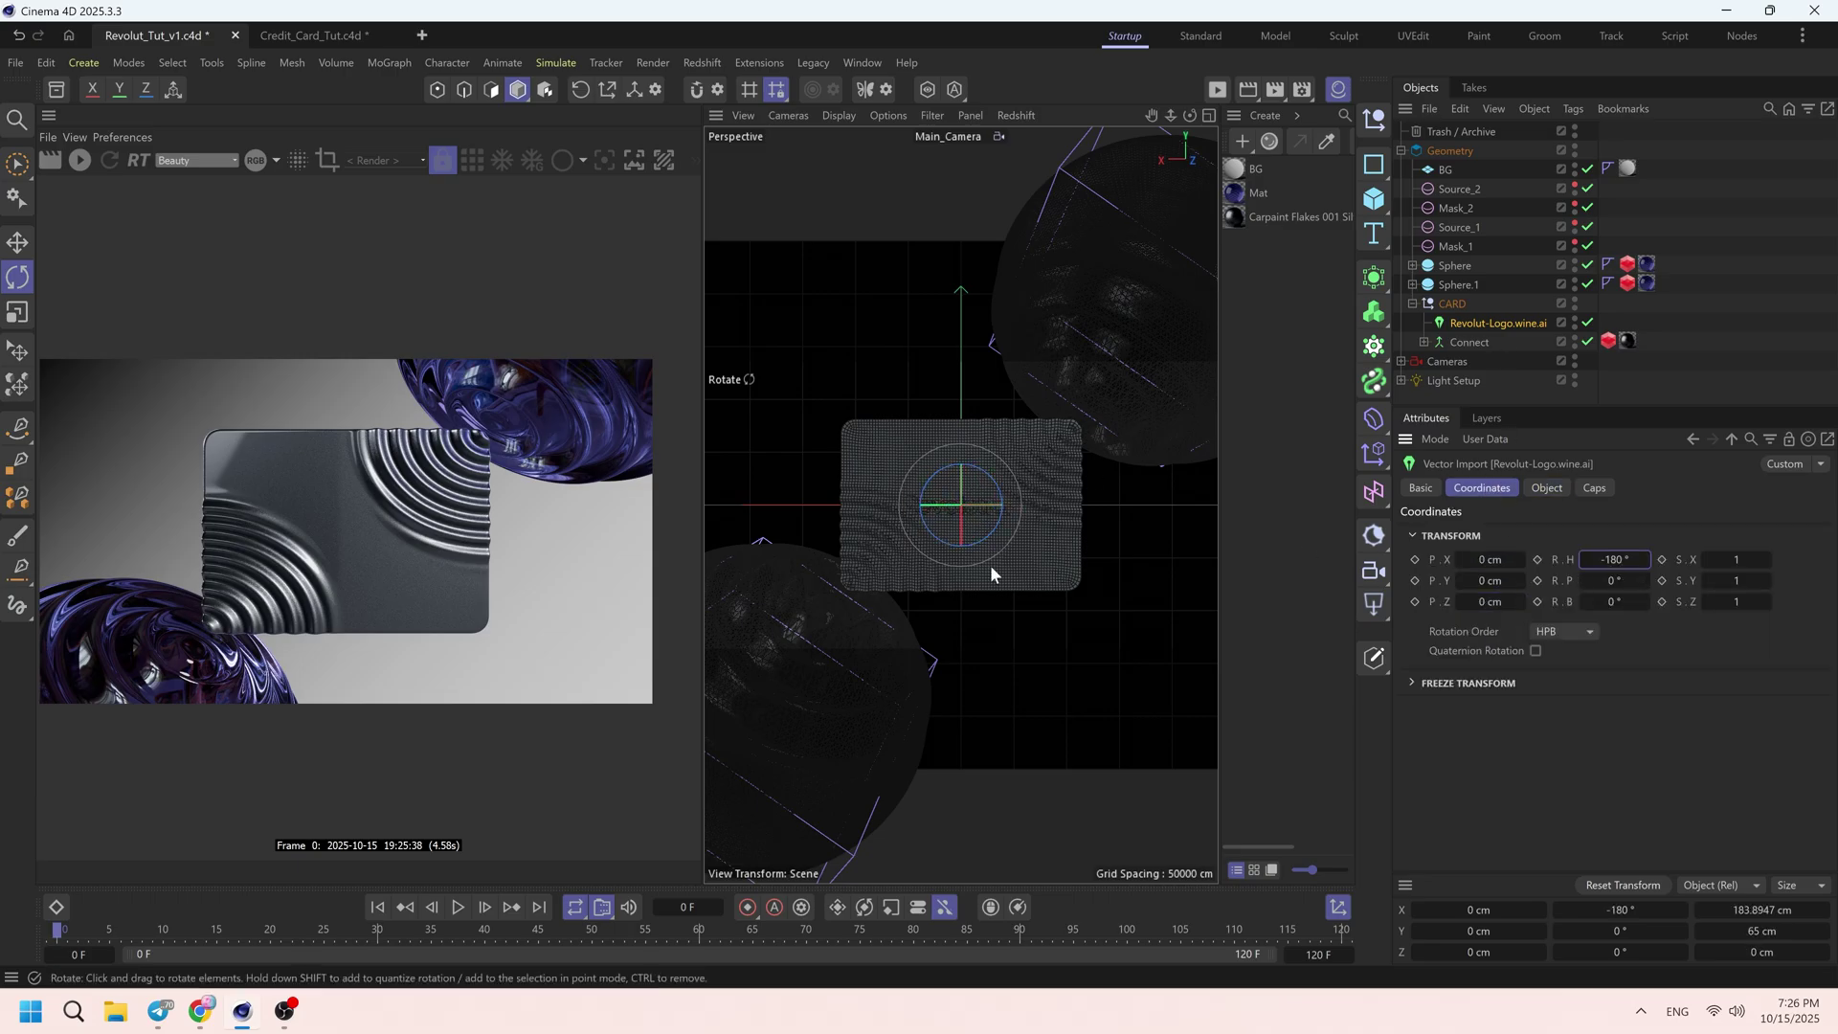
- Move the logo to the card's upper-left corner at X 70 cm and Y 90 cm
key("e")
mouse_move(964, 468)
left_mouse_down()
mouse_move(965, 412)
mouse_move(988, 447)
left_mouse_up()
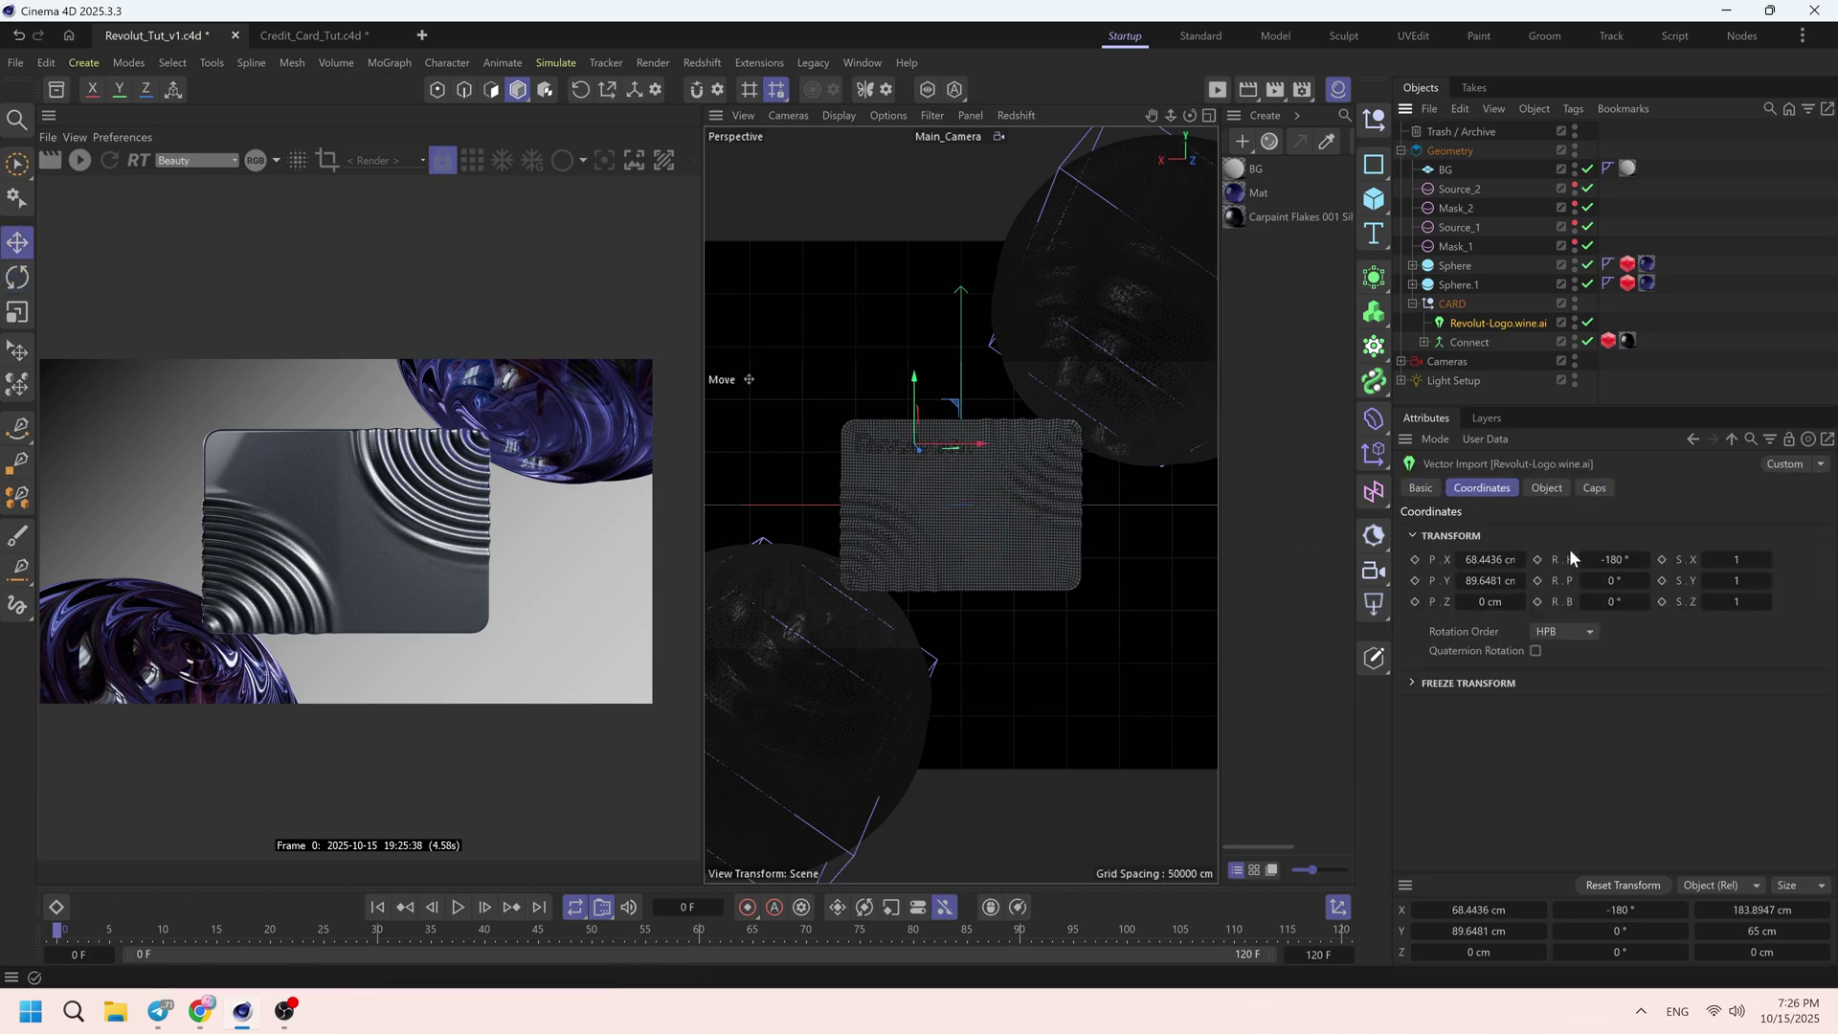
left_click(1546, 487)
left_click(1423, 341)
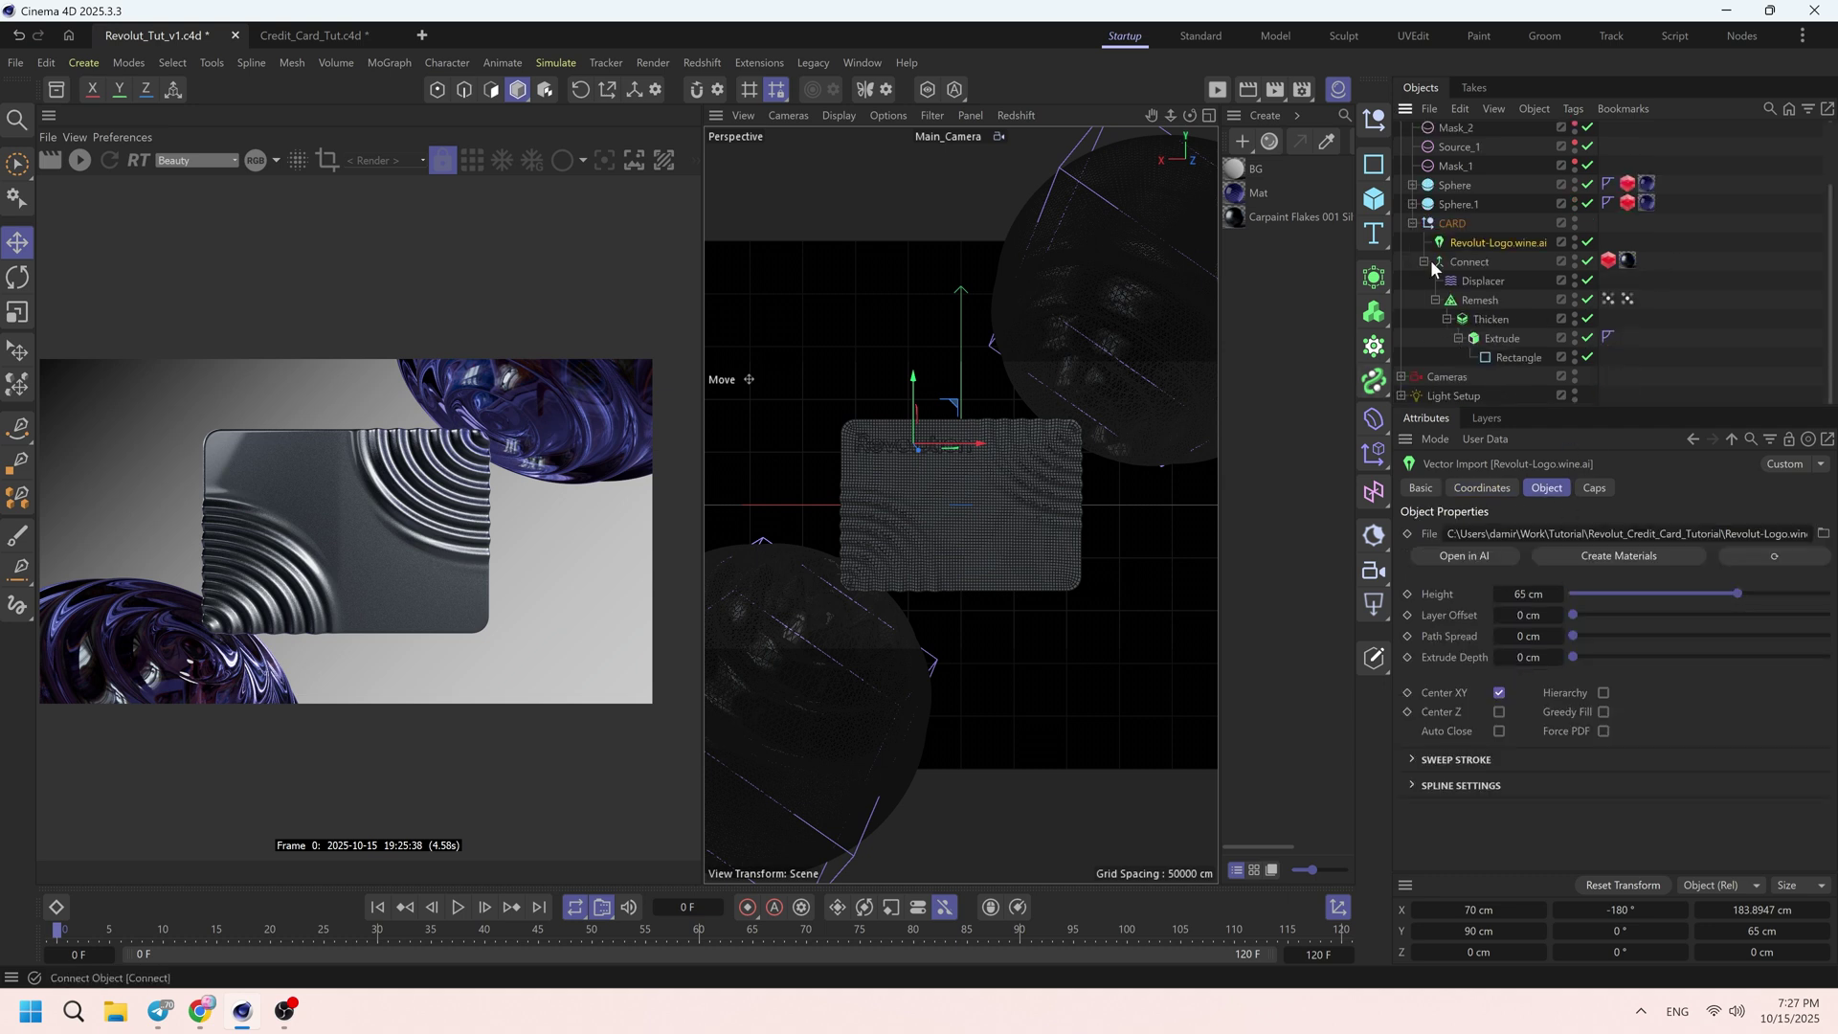
left_click(1424, 262)
- Leave the Main_Camera view, set the logo's Z position to 3 cm and give it some extrude depth
left_click(1412, 304)
left_click(1400, 322)
left_click(1510, 383)
left_click(1412, 342)
left_click(1561, 376)
mouse_move(1063, 488)
left_mouse_down("alt")
mouse_move(1014, 526)
mouse_move(1063, 507)
left_mouse_up("alt")
left_click(1412, 261)
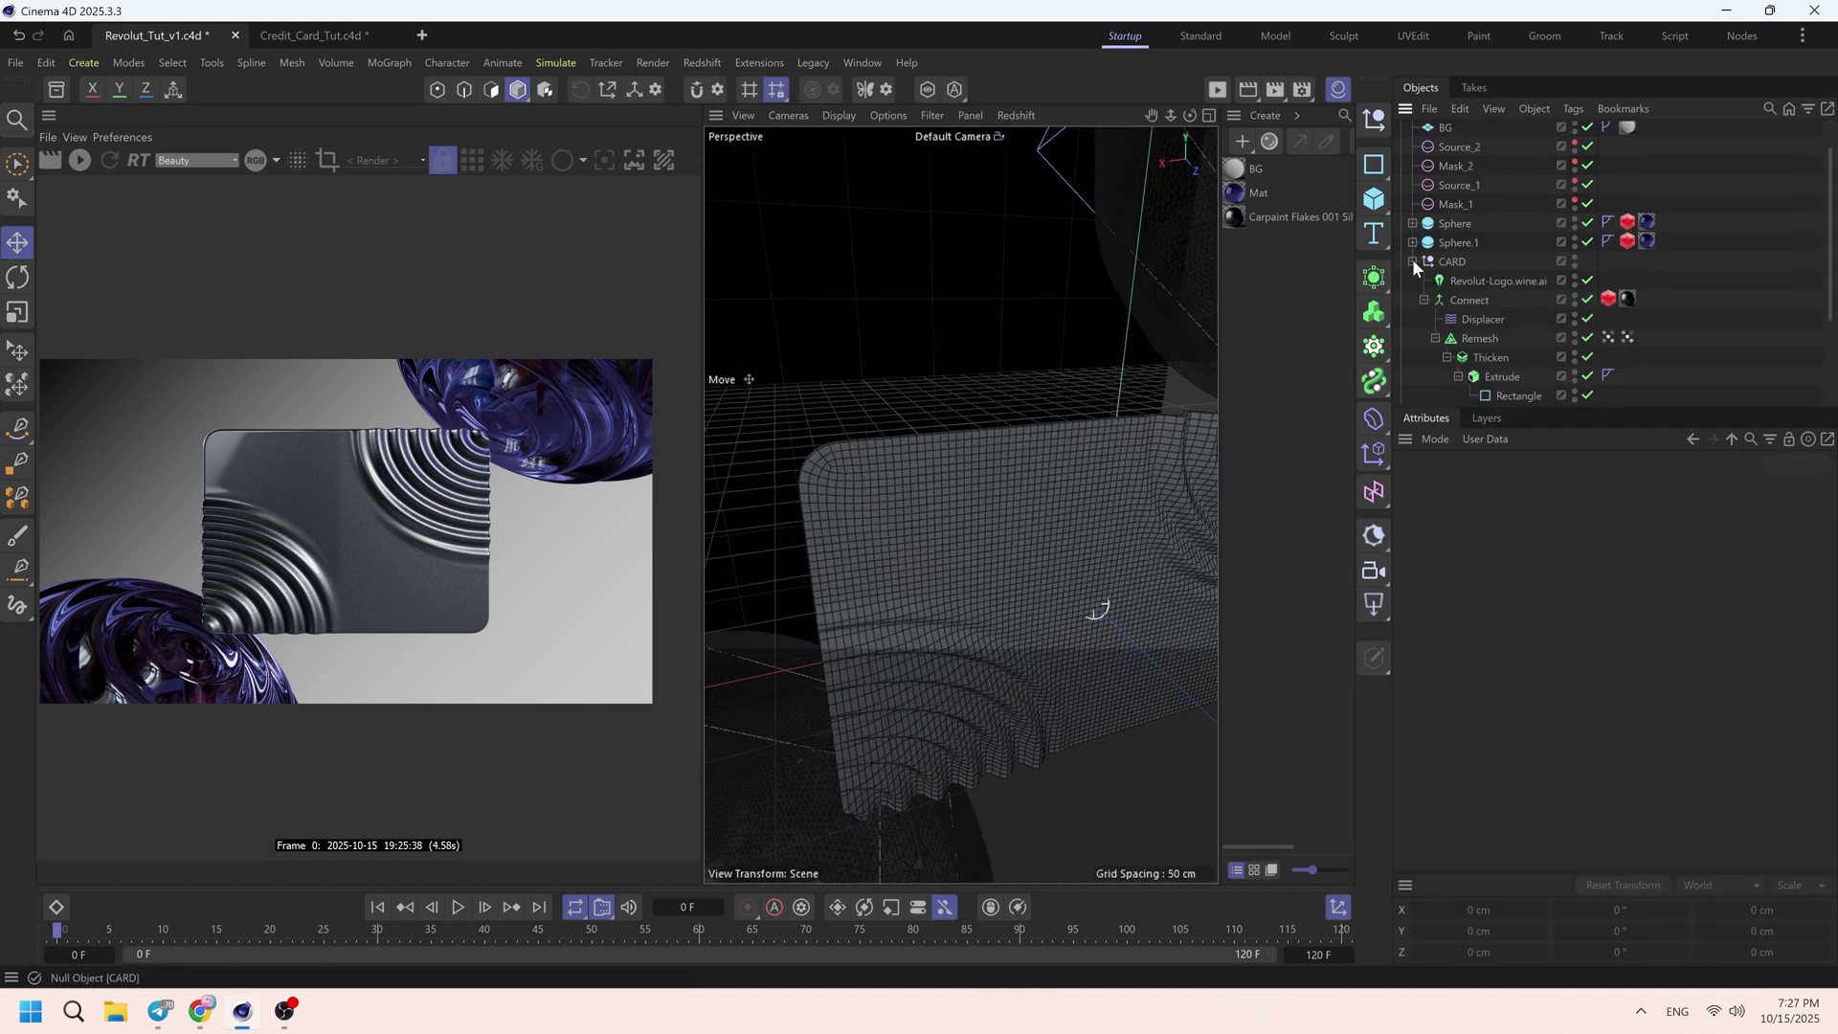
left_click(1423, 300)
left_click(1496, 281)
left_click(1482, 488)
left_click_drag(1493, 603, 1541, 658)
left_click(1546, 488)
- Give the logo's caps a round bevel with a size of 1 cm and a subdivision of 1
left_click(1593, 488)
scroll(1015, 545, "up", 5)
left_click_drag(1014, 545, 1048, 543, "alt")
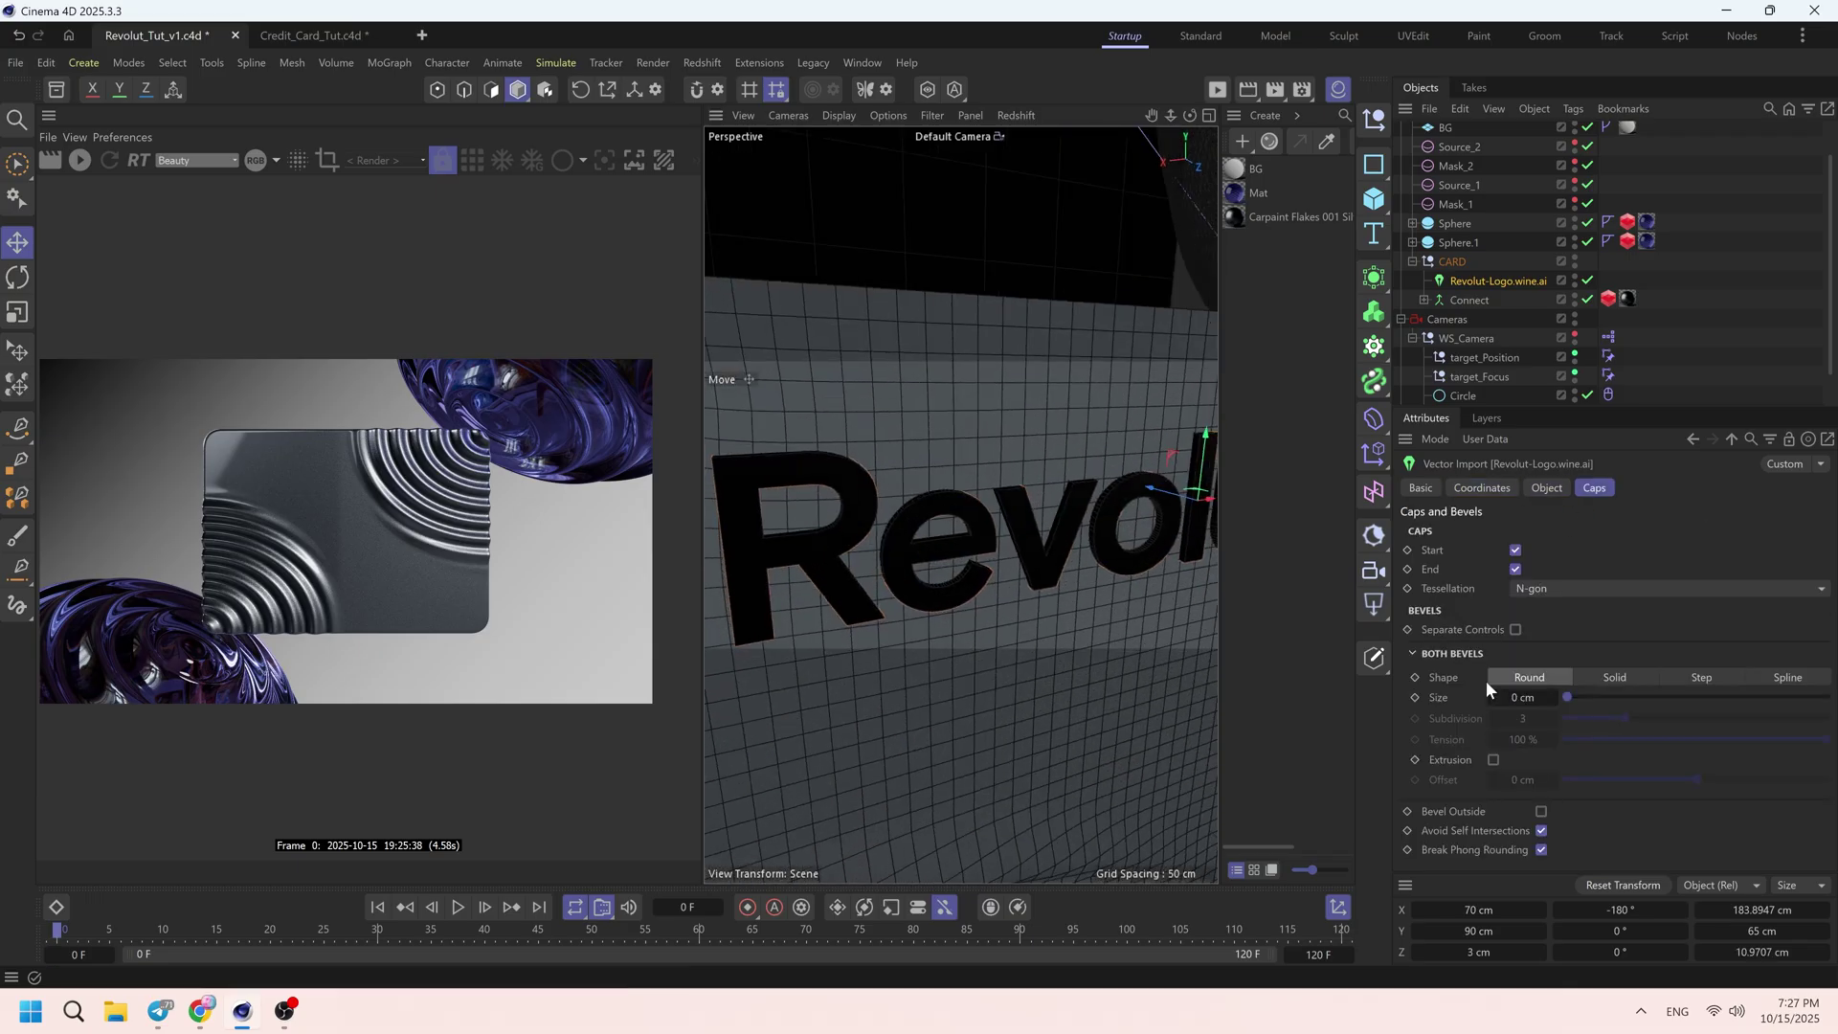
left_click_drag(1510, 700, 1506, 718)
left_click(1516, 705)
left_click_drag(714, 491, 1066, 563, "alt")
scroll(1066, 561, "down", 5)
middle_click_drag(1065, 561, 917, 482, "alt")
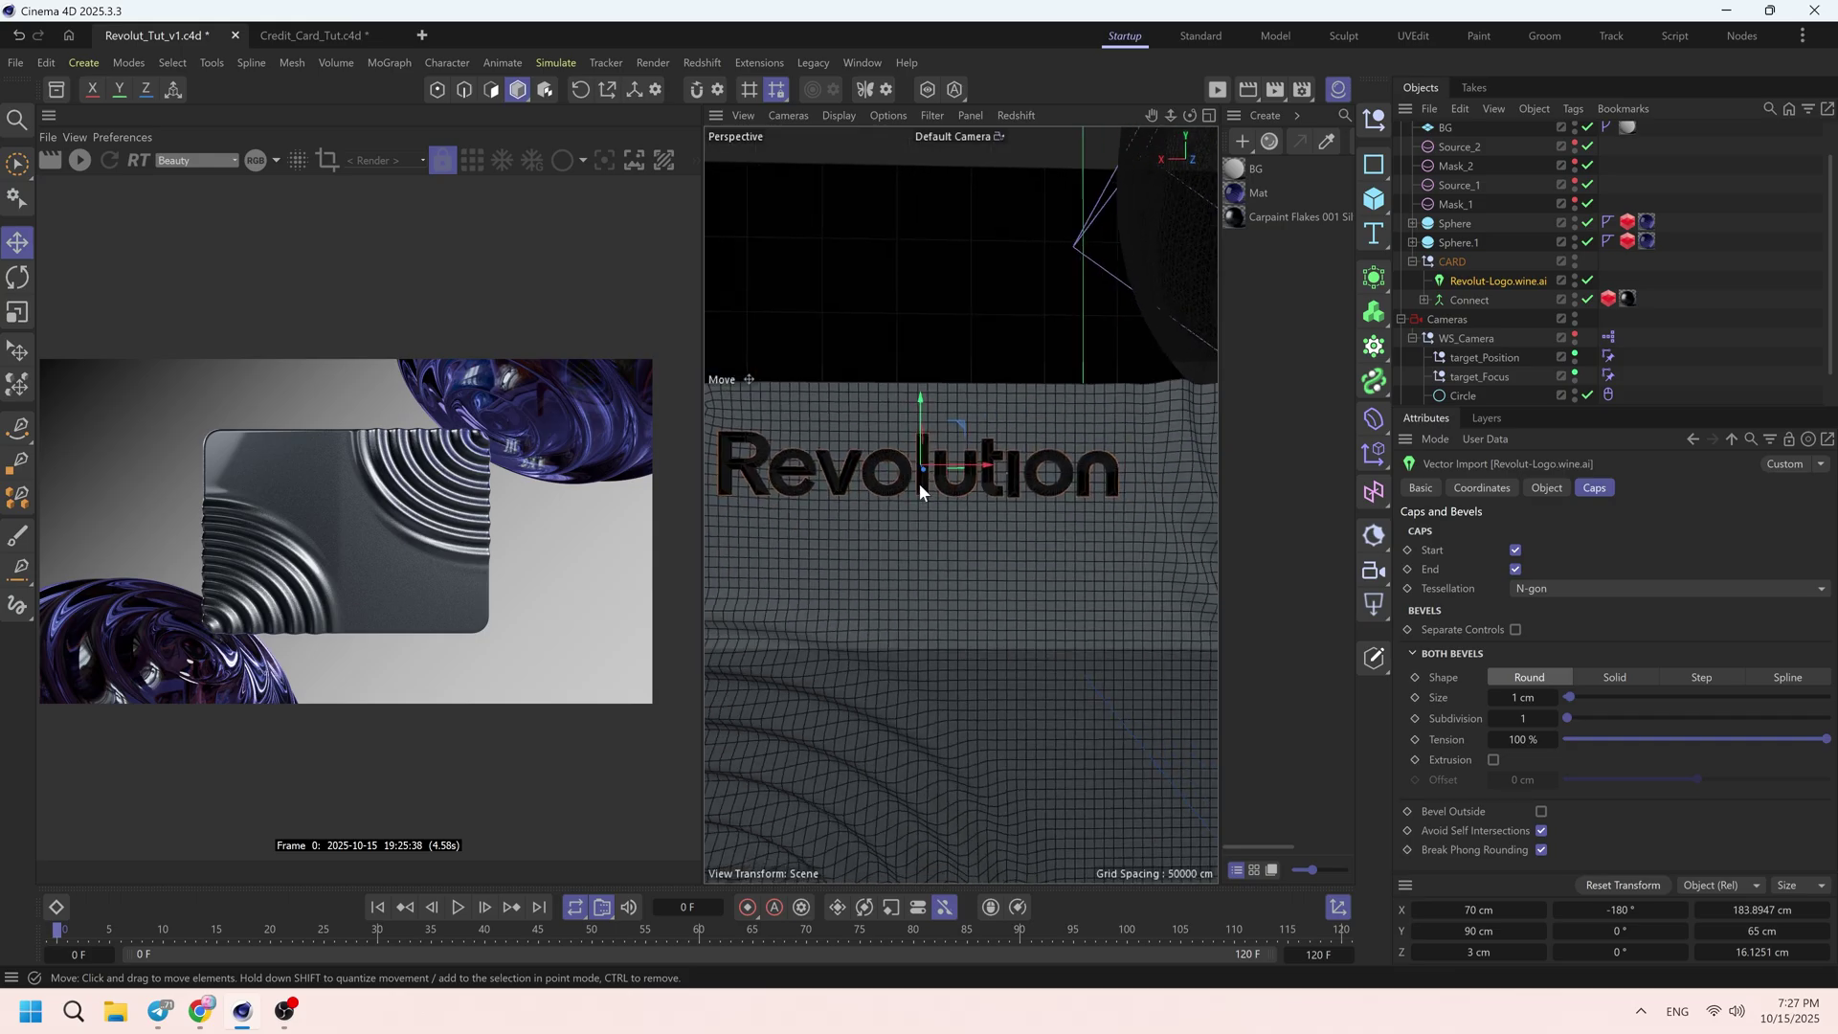
- Create a new Redshift material with metalness 1 and reflection roughness 0.35, and apply it to the logo
left_click(1722, 285)
left_click_drag(926, 493, 935, 515, "alt")
left_click(1243, 141)
double_click(1235, 169)
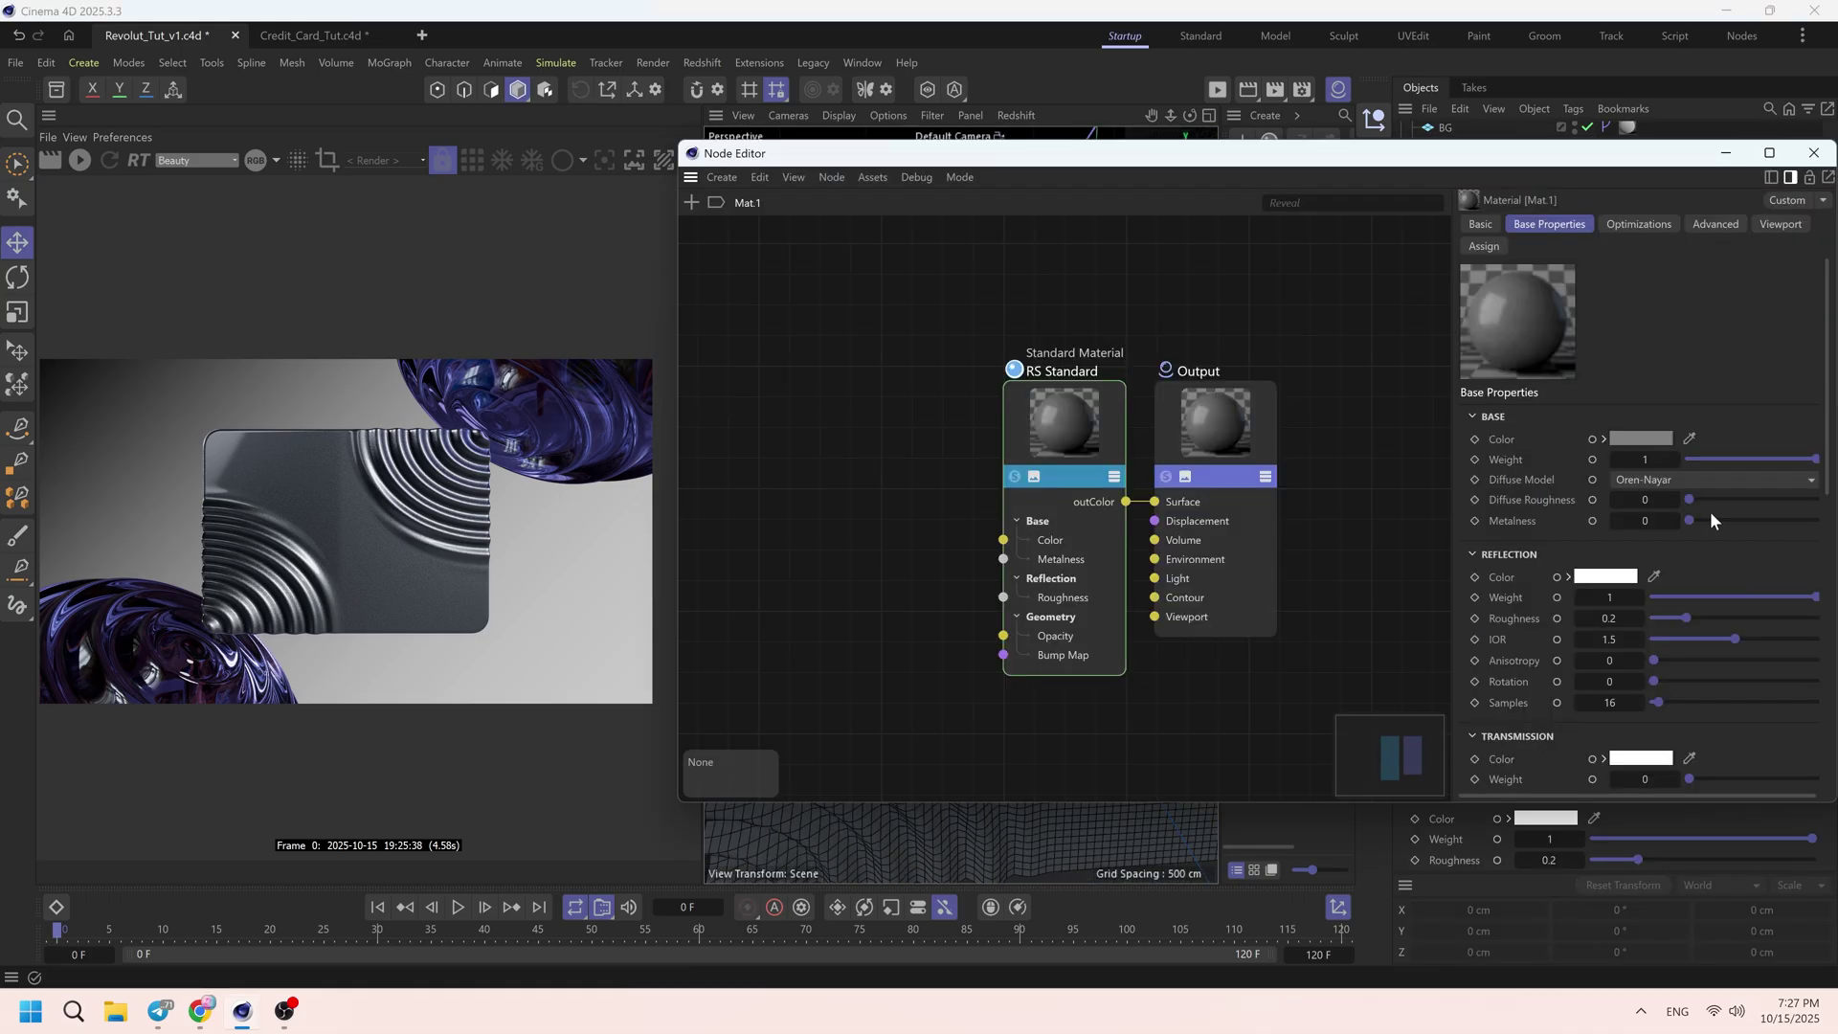
left_click_drag(1710, 517, 1819, 519)
left_click_drag(1612, 617, 1641, 617)
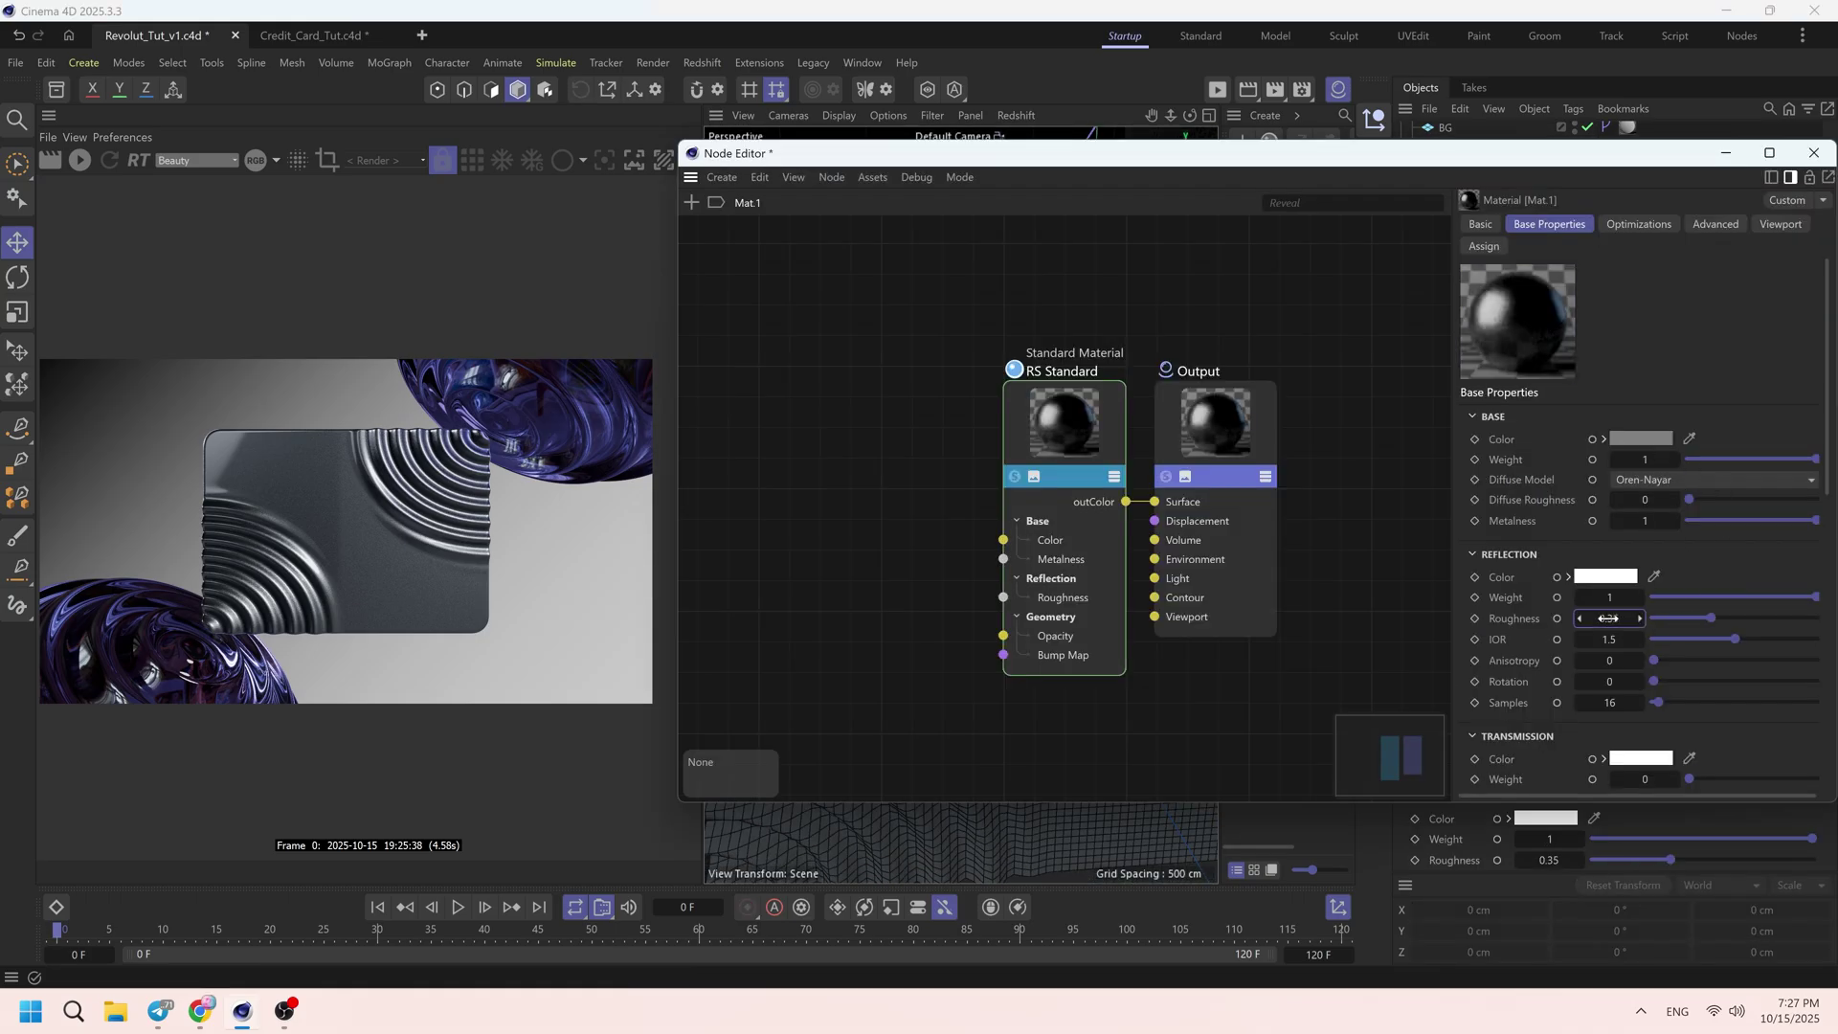
left_click(1813, 152)
- Return to the Main_Camera view and render the scene to check the logo's new material
scroll(1493, 306, "down", 1)
left_click(1587, 376)
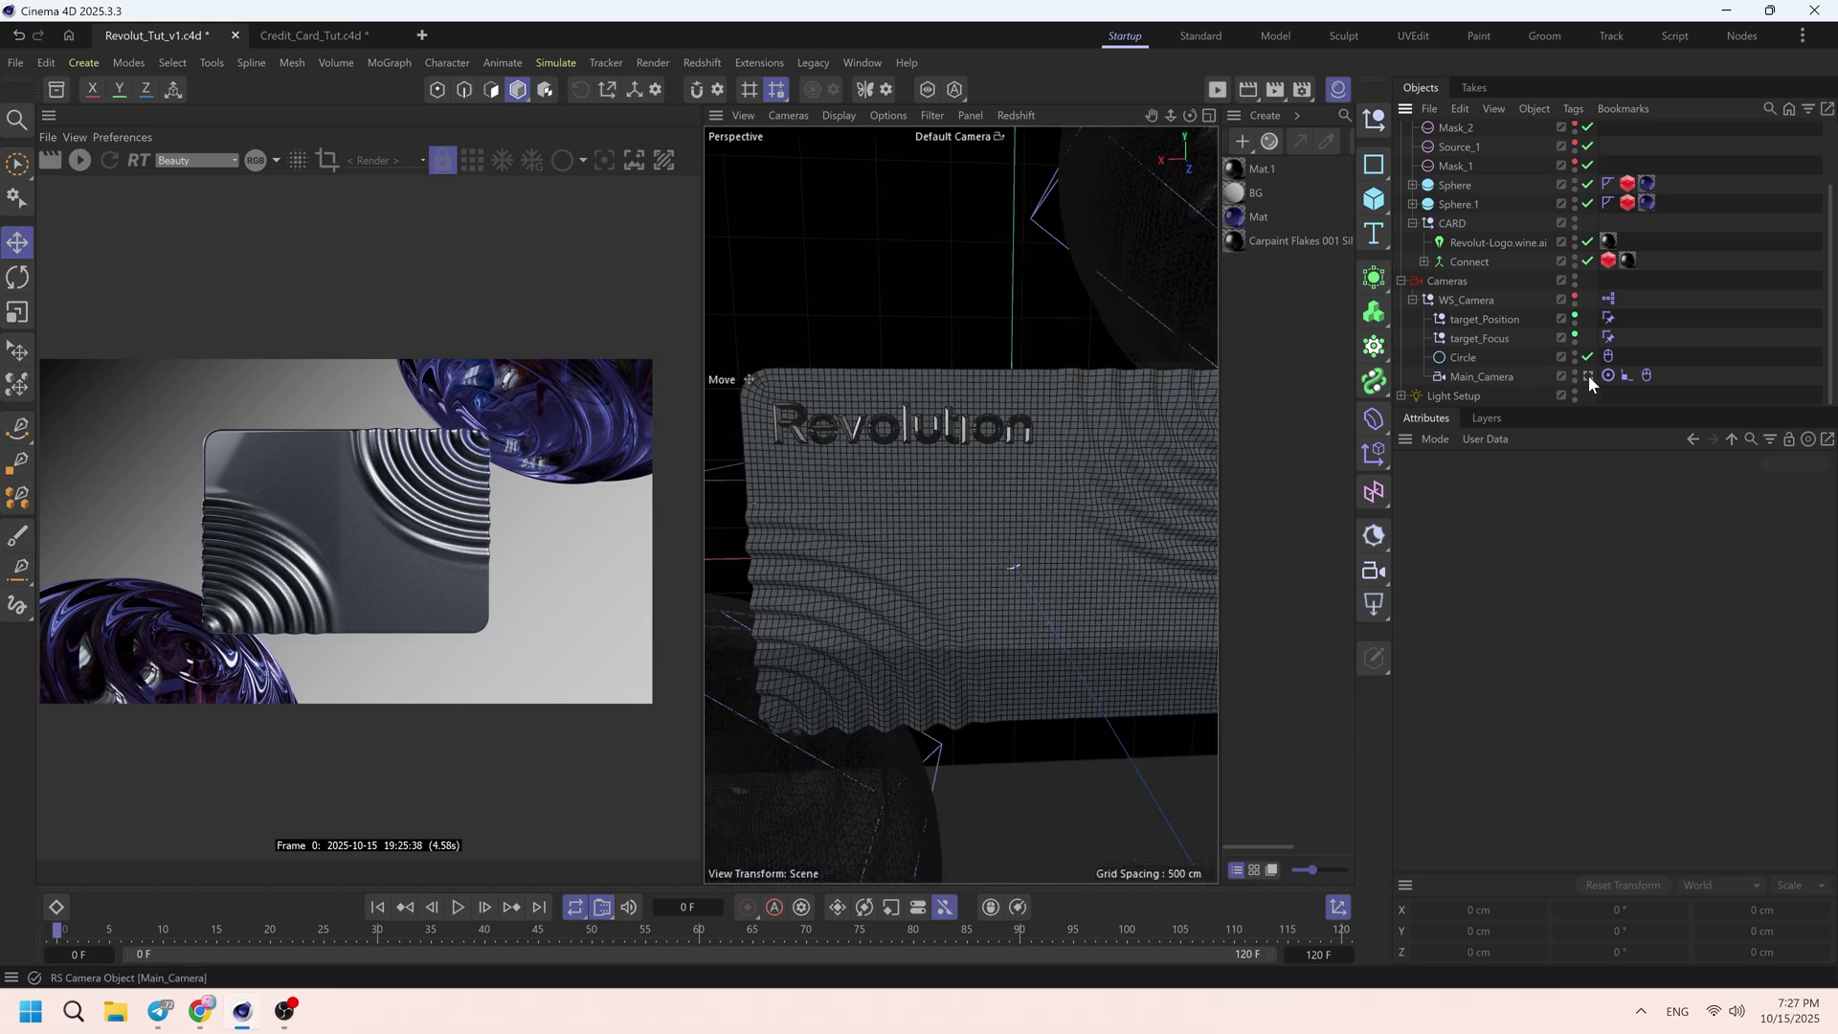
left_click(81, 165)
left_click(81, 165)
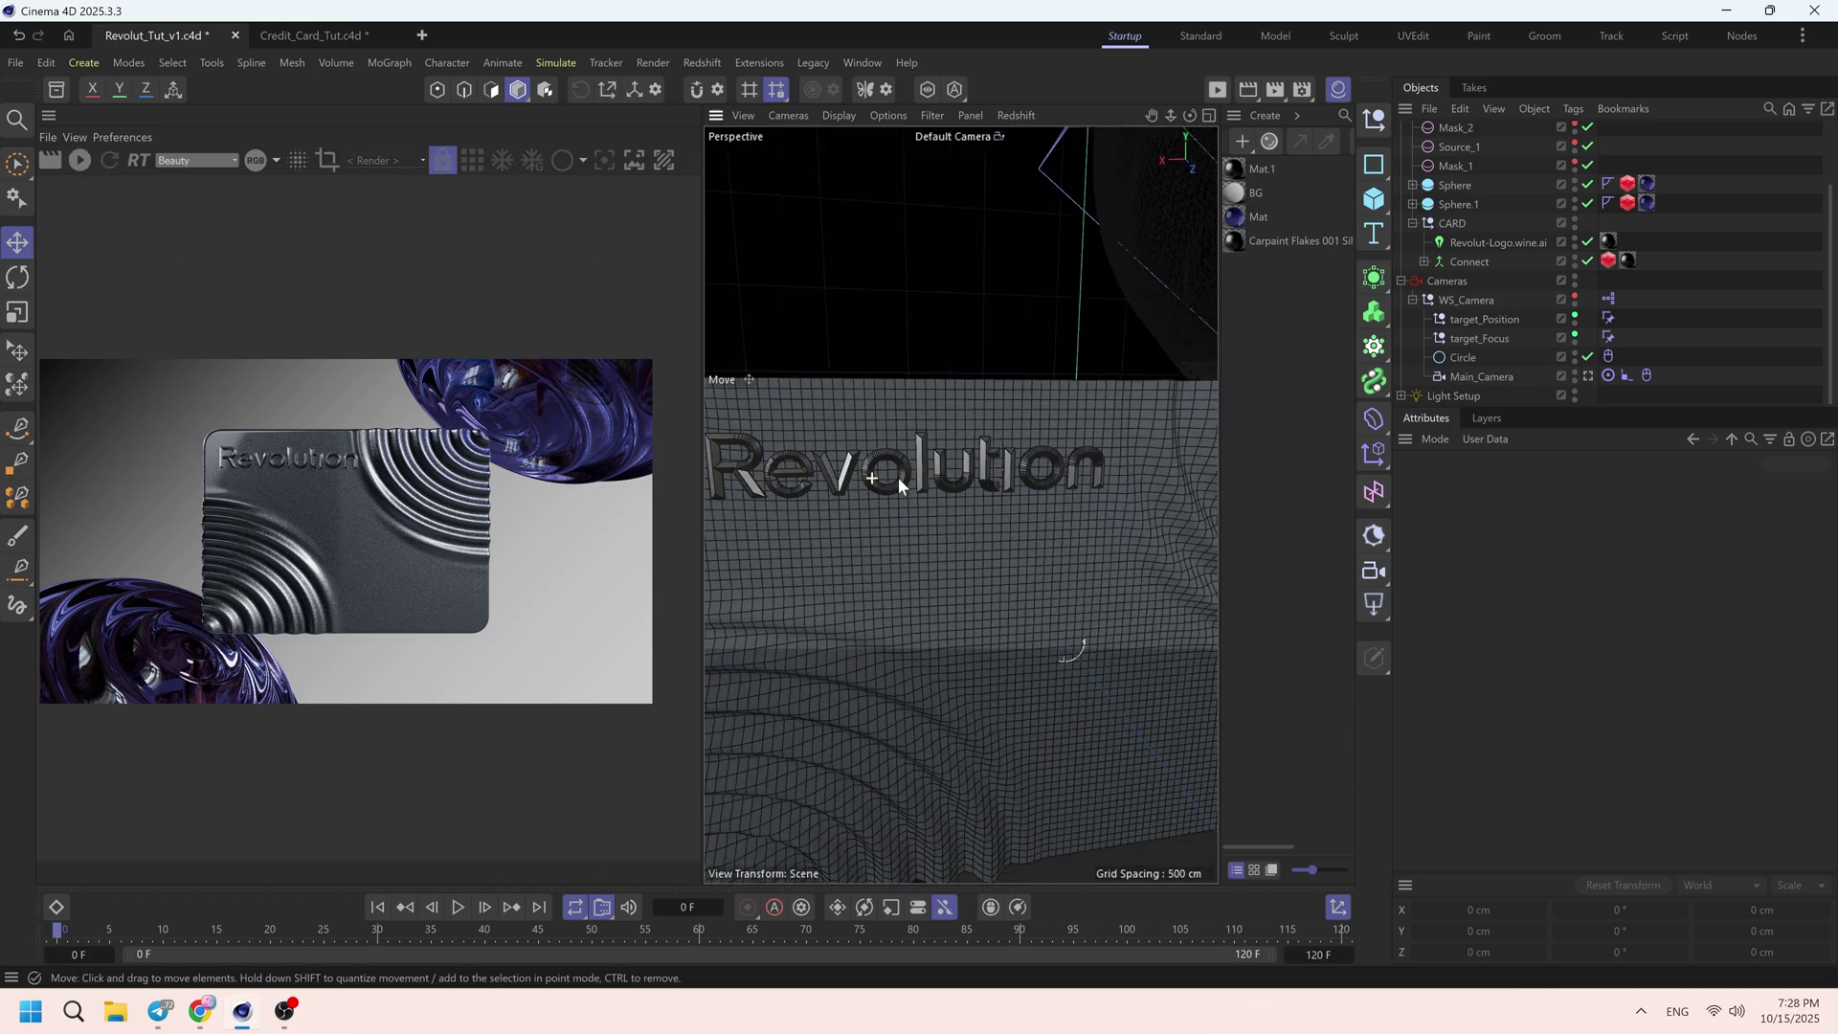
- Set the logo's extrude depth to 0 cm and its Z position to 1 cm, checking it in the Main_Camera render
left_click(1546, 488)
left_click(1496, 658)
left_click(1496, 658)
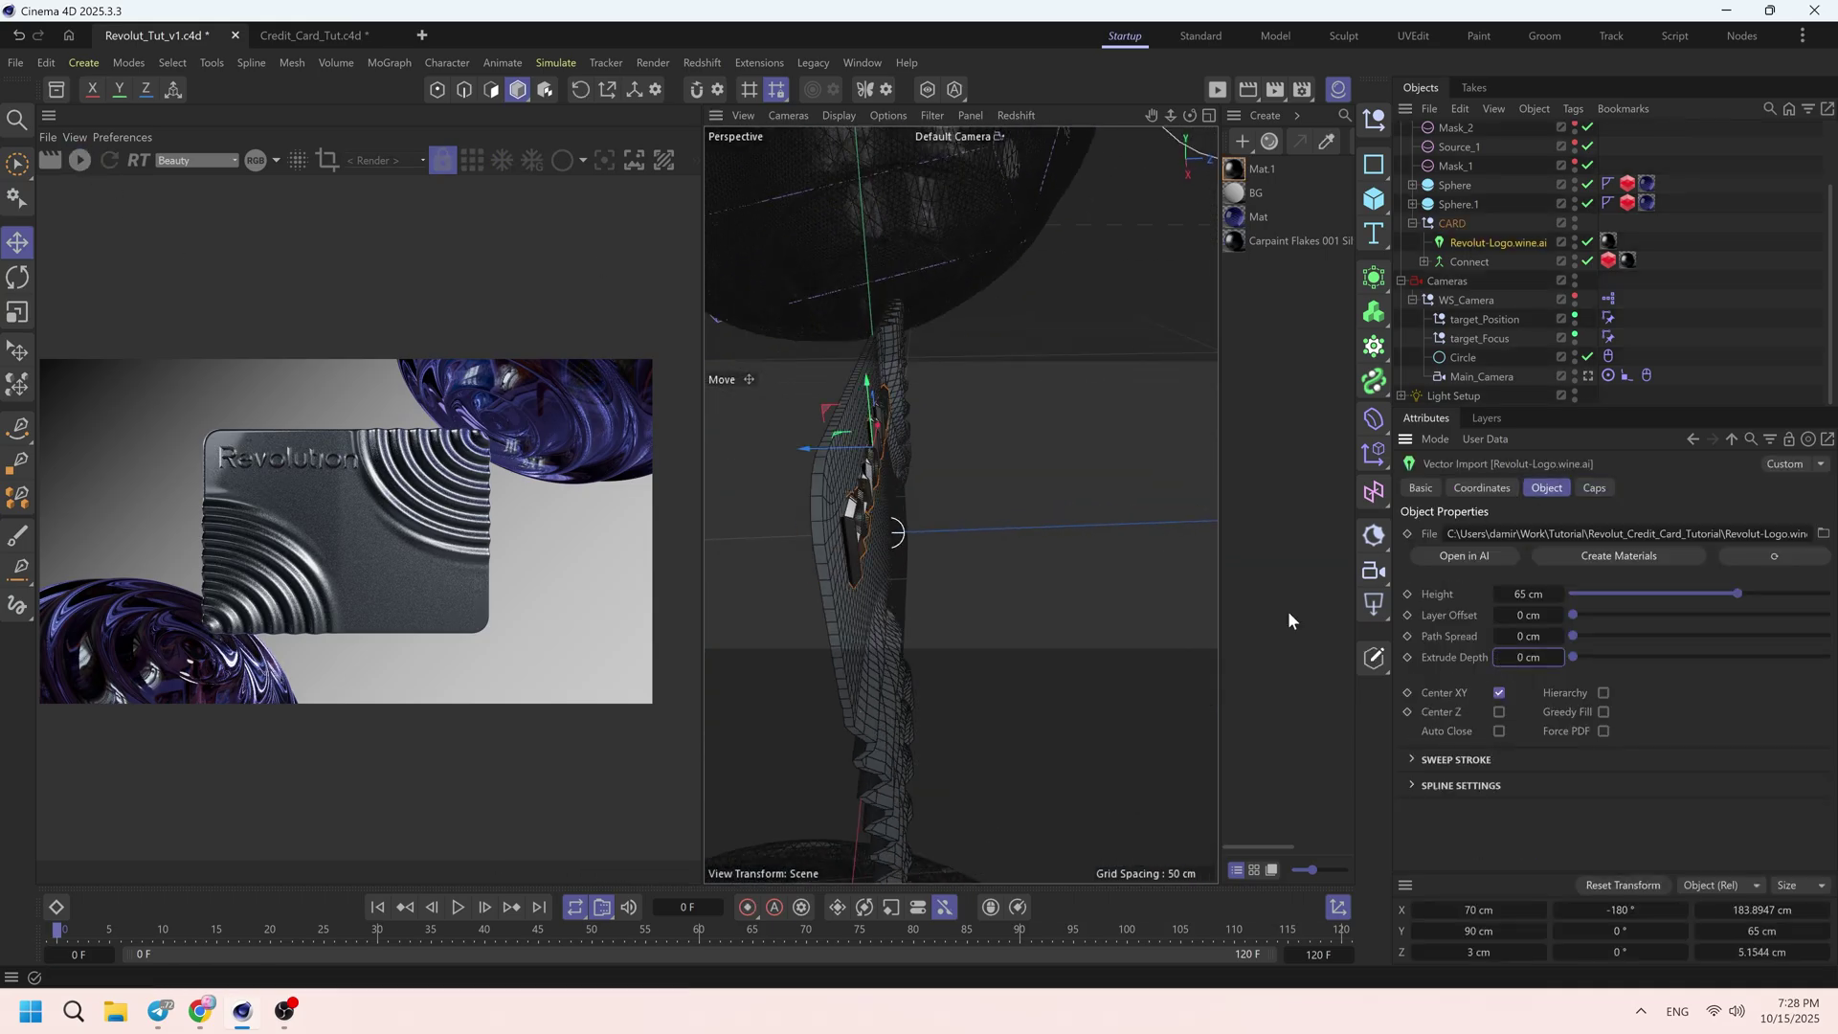
left_click(1482, 488)
left_click(1461, 603)
left_click(1461, 603)
left_click(1587, 376)
left_click(82, 164)
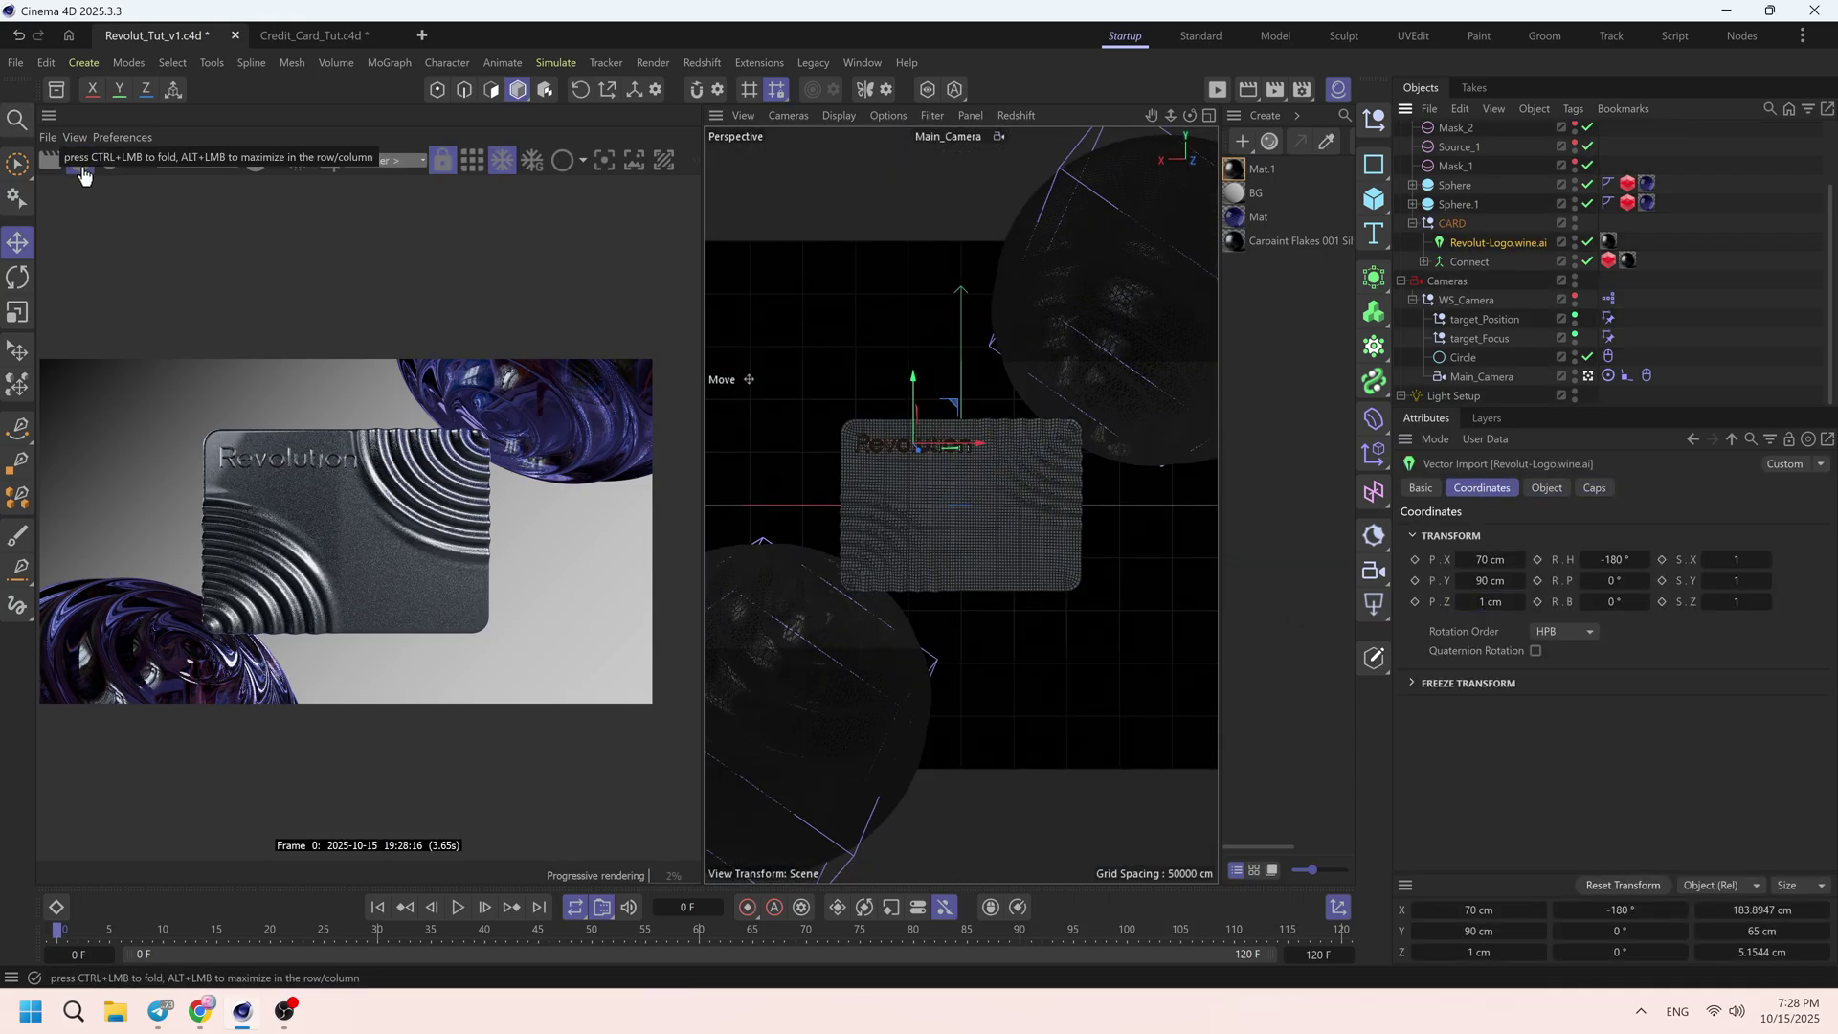
- Set the height of the card's Displacer to 5 cm and check the ripples in the render
left_click(1424, 262)
left_click(1482, 281)
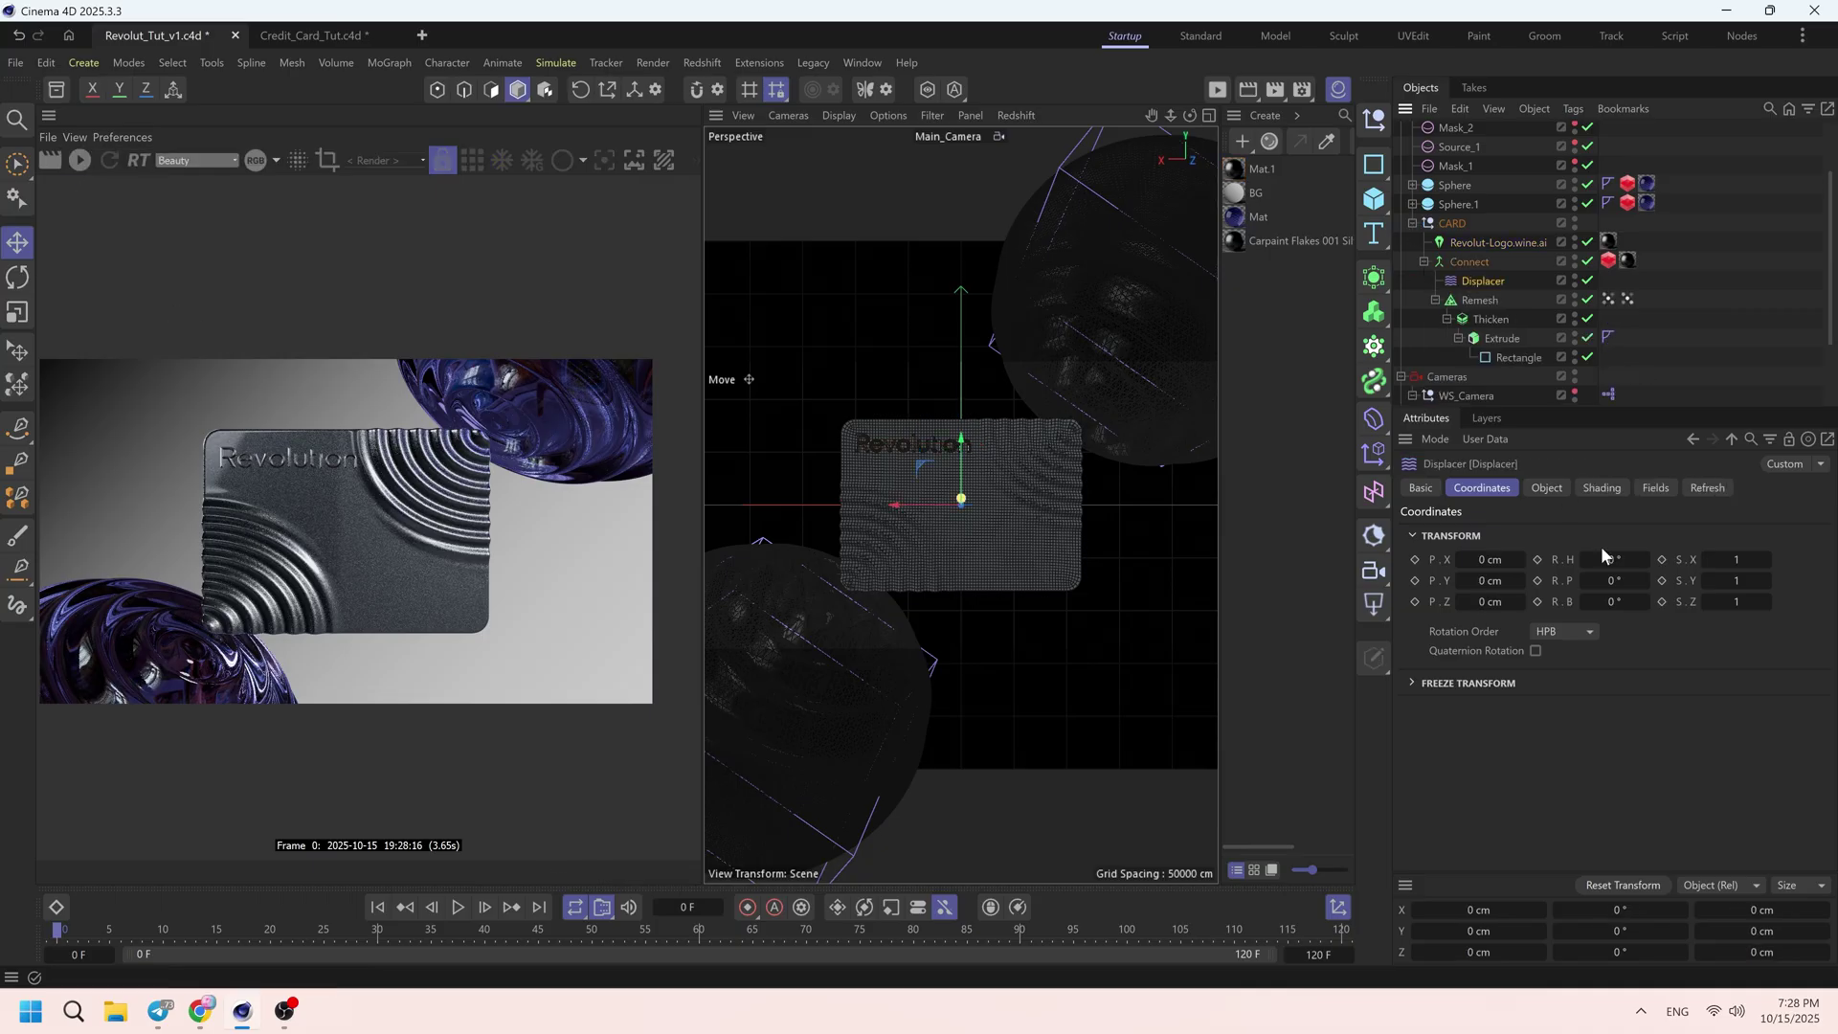
left_click(1546, 487)
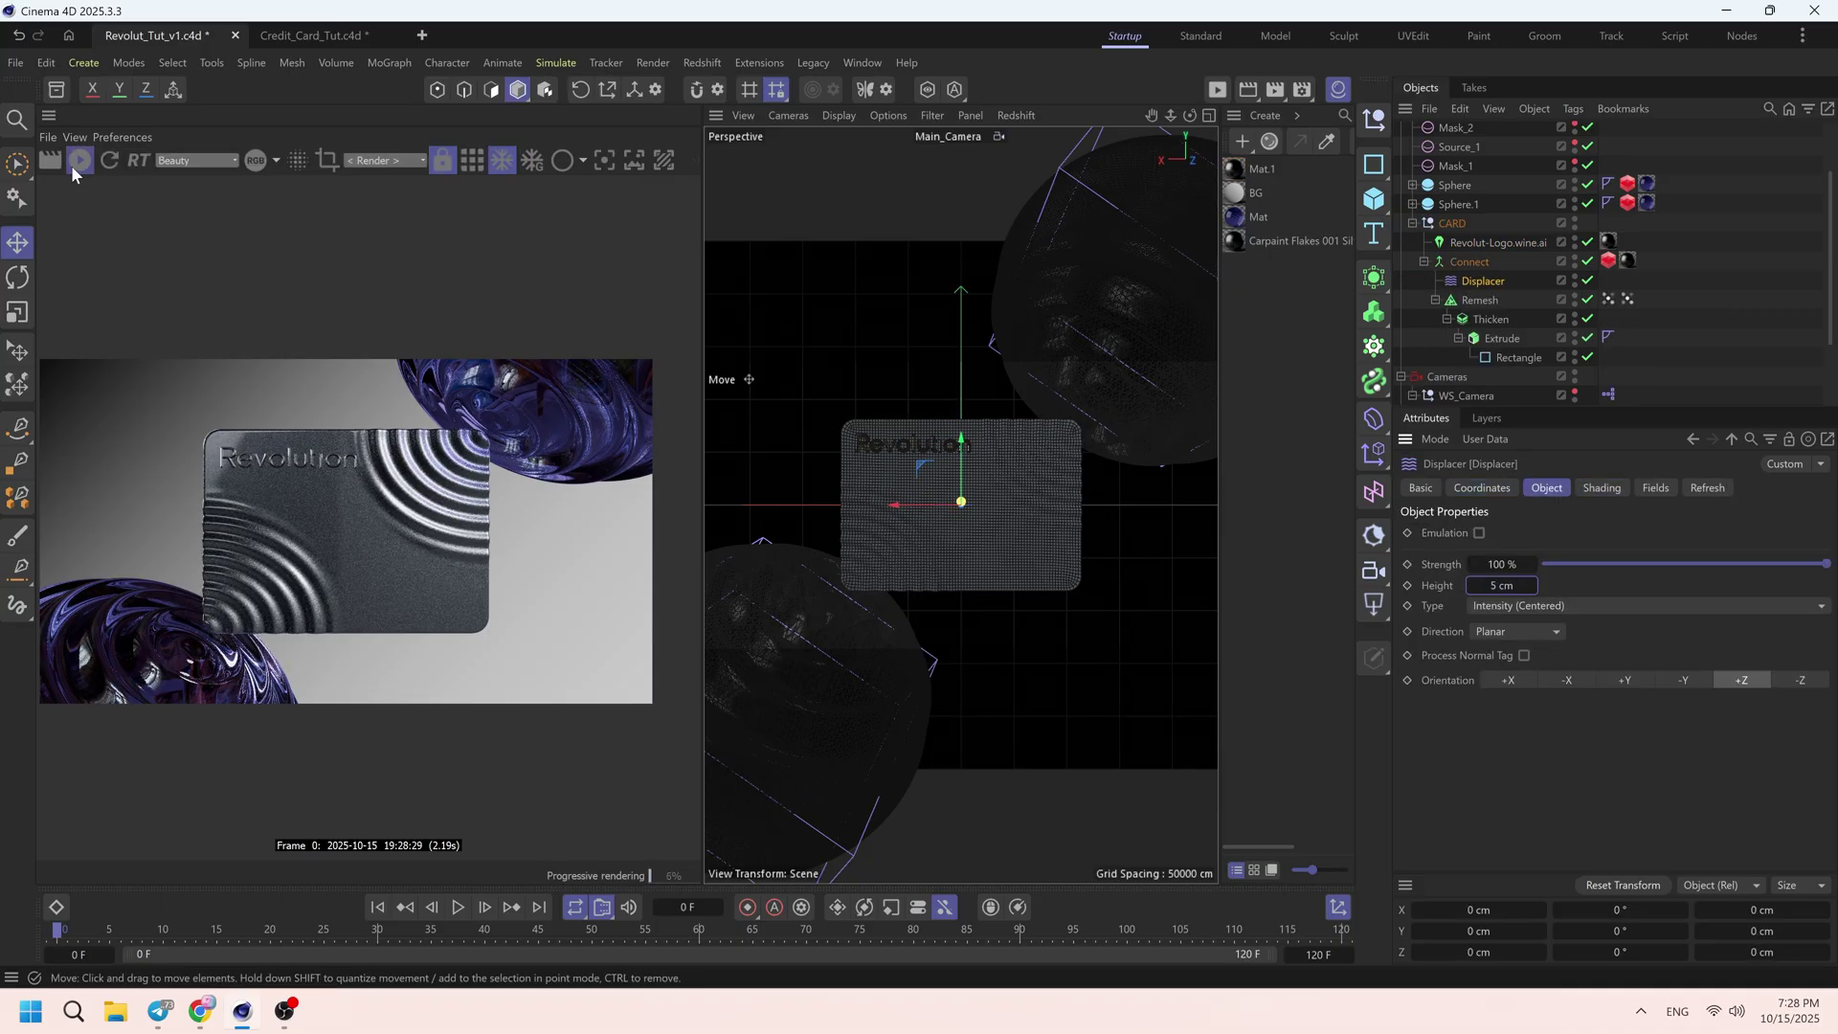
left_click(74, 165)
left_click(1423, 261)
- Add a second Redshift area light to the Light Setup group and change its area shape to Disc
left_click(1412, 299)
left_click(1401, 396)
left_click(1474, 357)
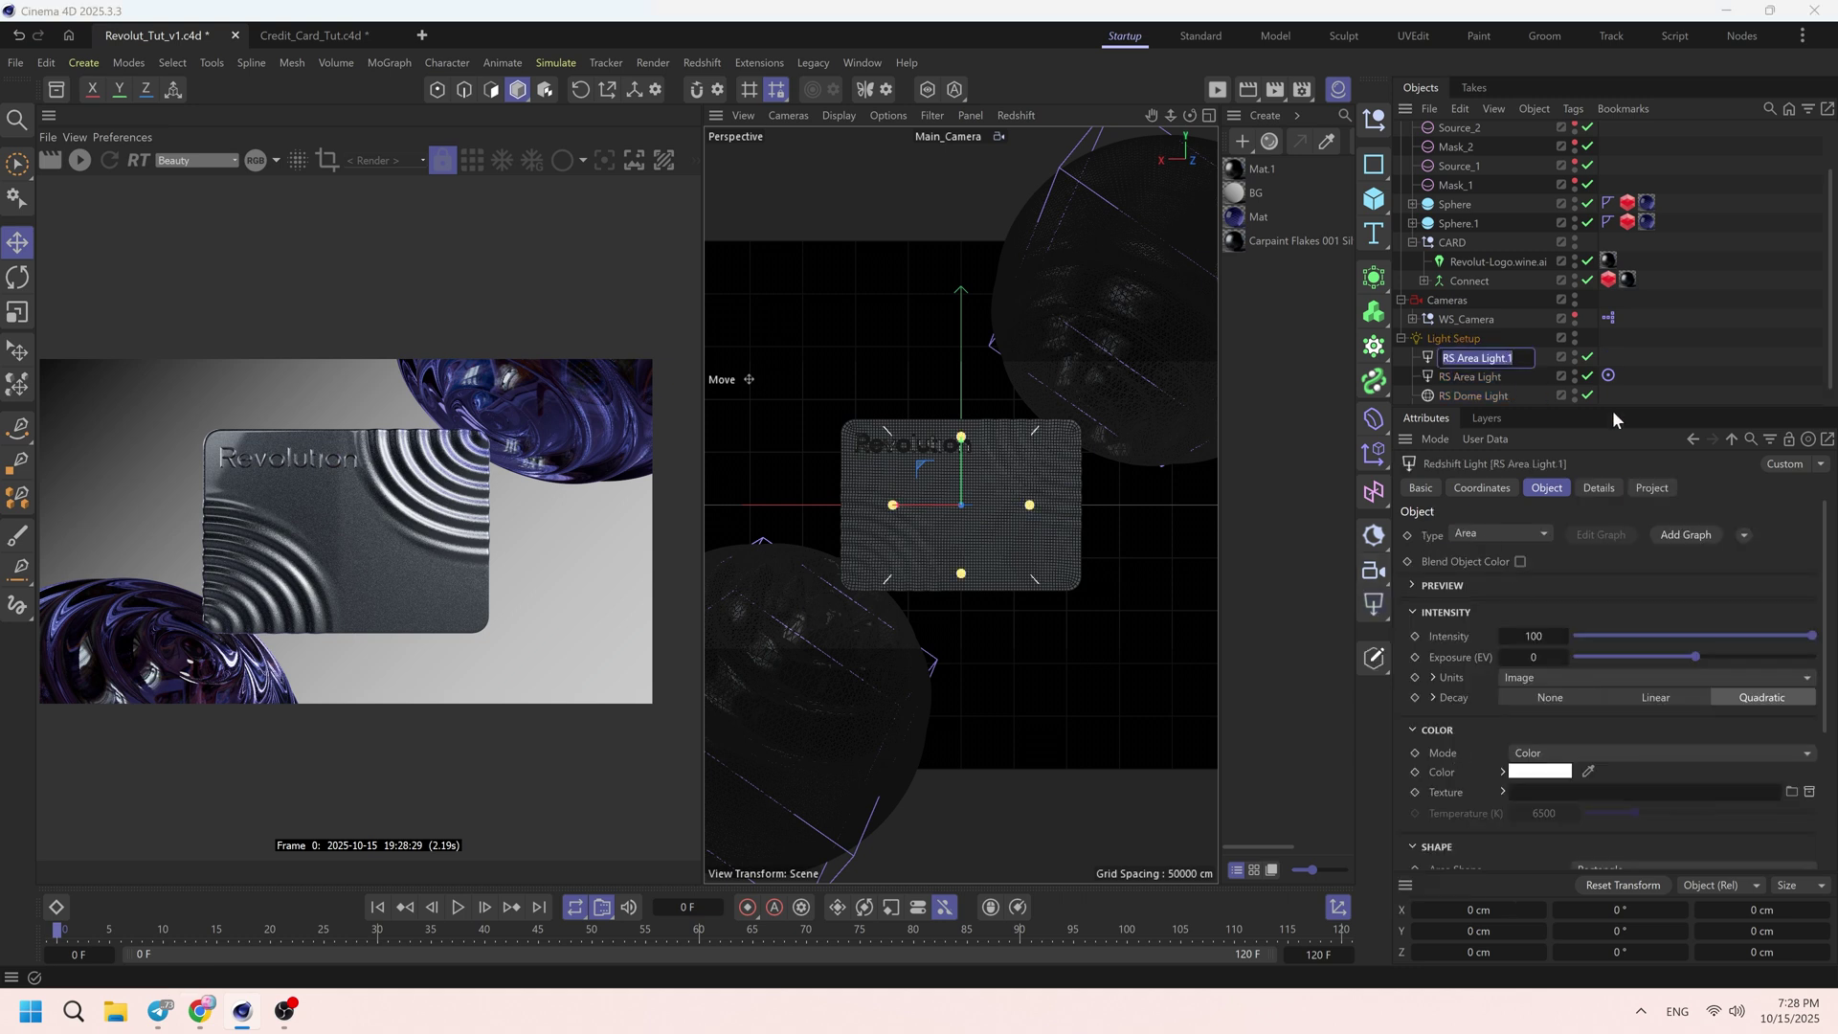
right_click(1496, 355)
left_click(1463, 357)
scroll(1607, 796, "down", 3)
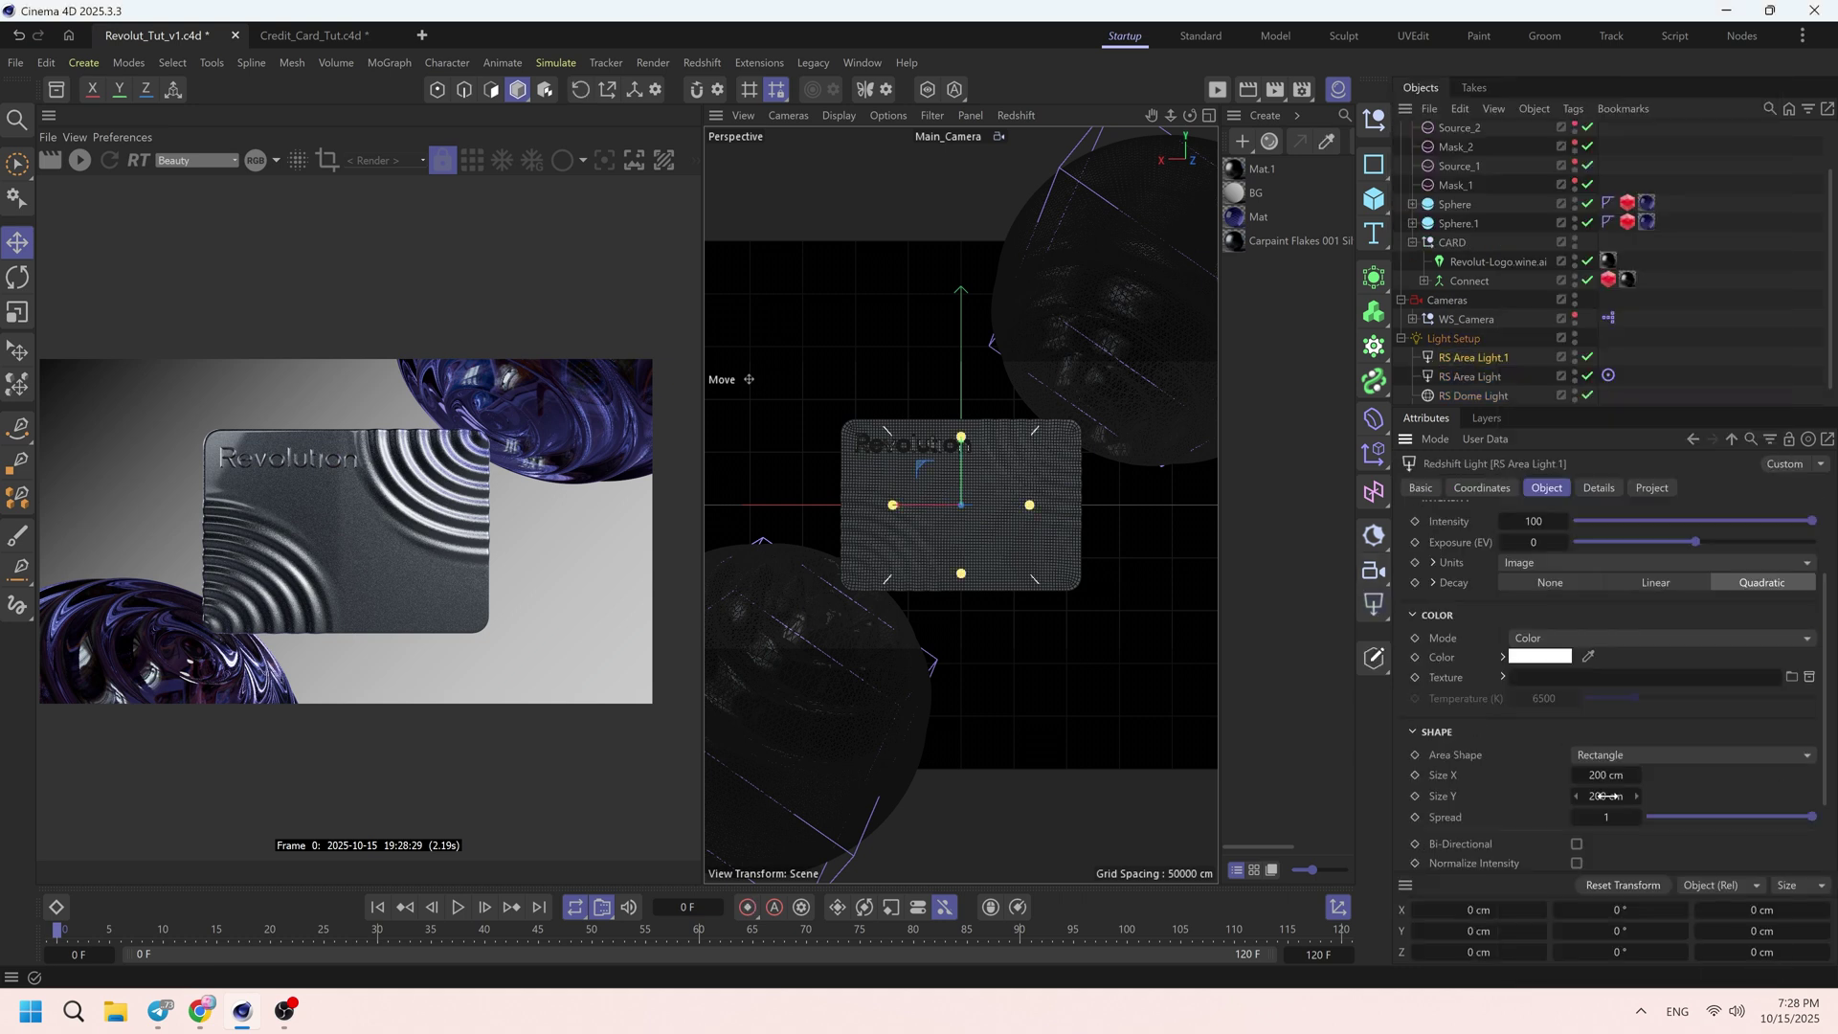
- Set the new area light's pitch to -90° and place it above the logo at about X 60 cm, Y 160 cm
left_click(1482, 487)
left_click_drag(1614, 580, 1566, 580)
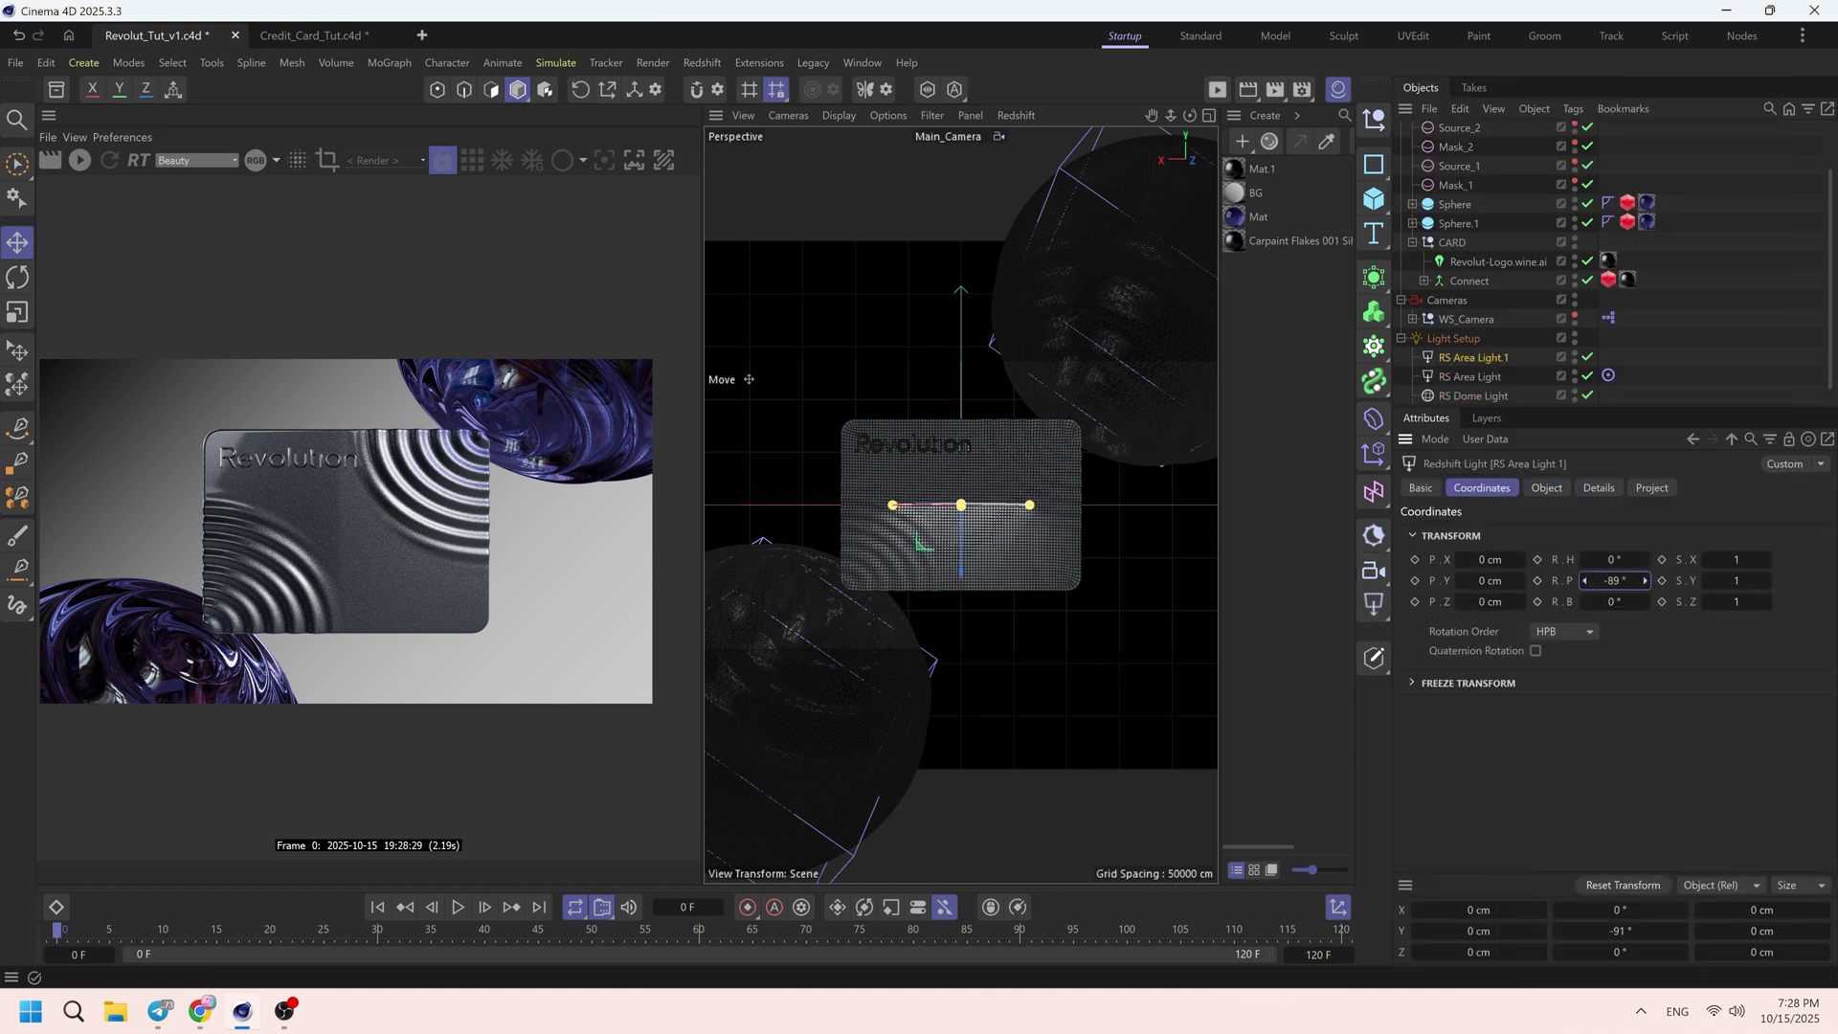
type("-90")
key("Return")
left_click_drag(923, 542, 882, 432)
- Set the new area light's colour to light cyan and its spread to 0.1
left_click(1548, 487)
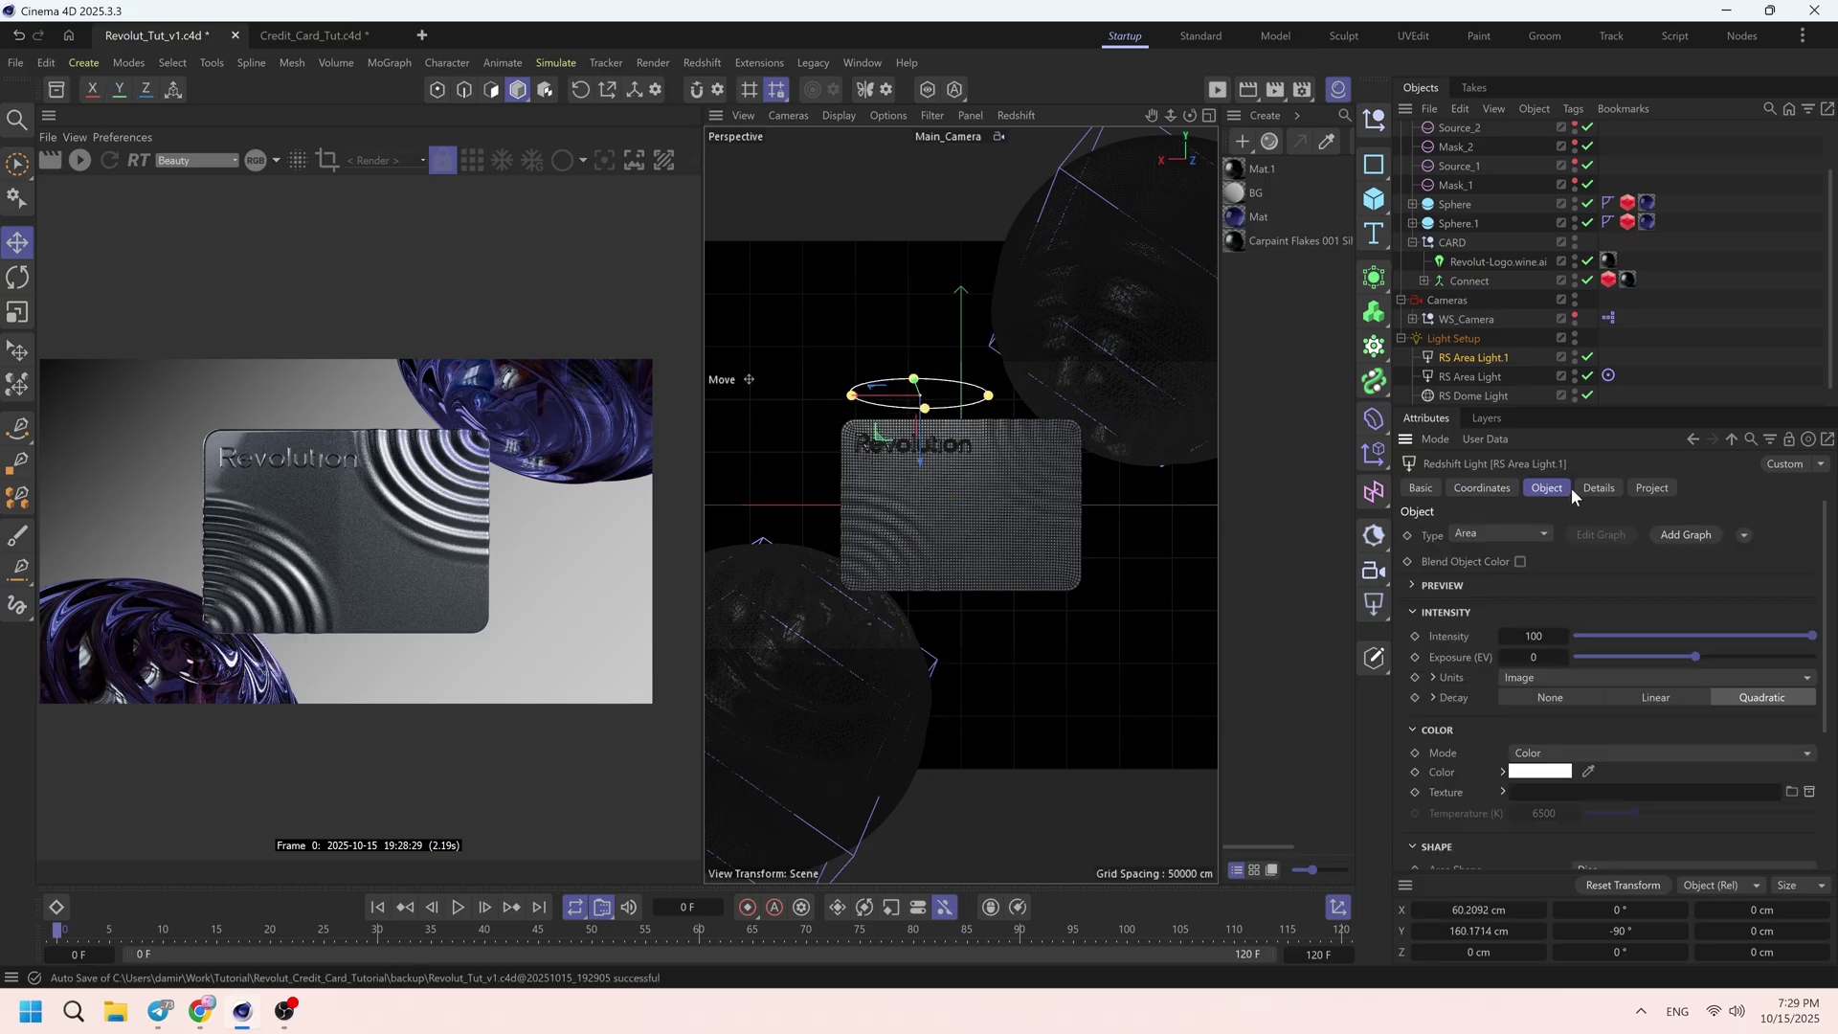
left_click(1528, 771)
left_click(1654, 851)
left_click(1732, 767)
scroll(1581, 722, "down", 3)
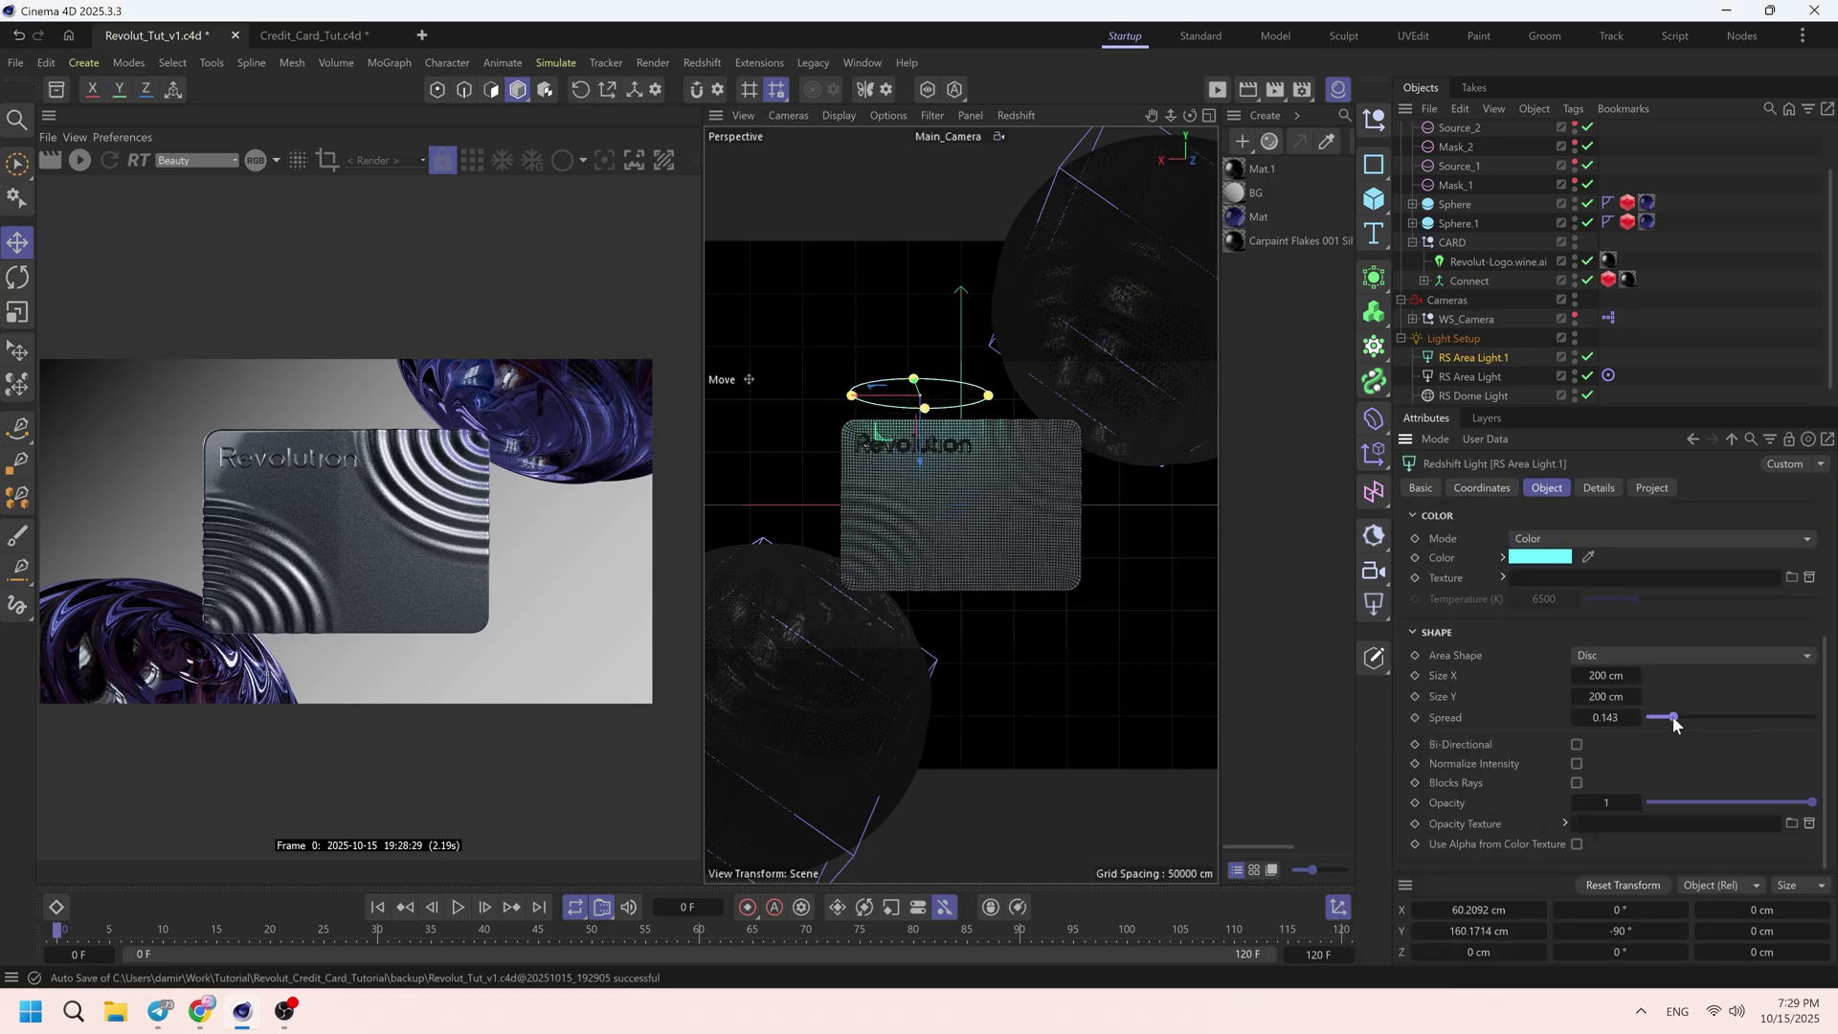
scroll(1599, 564, "up", 3)
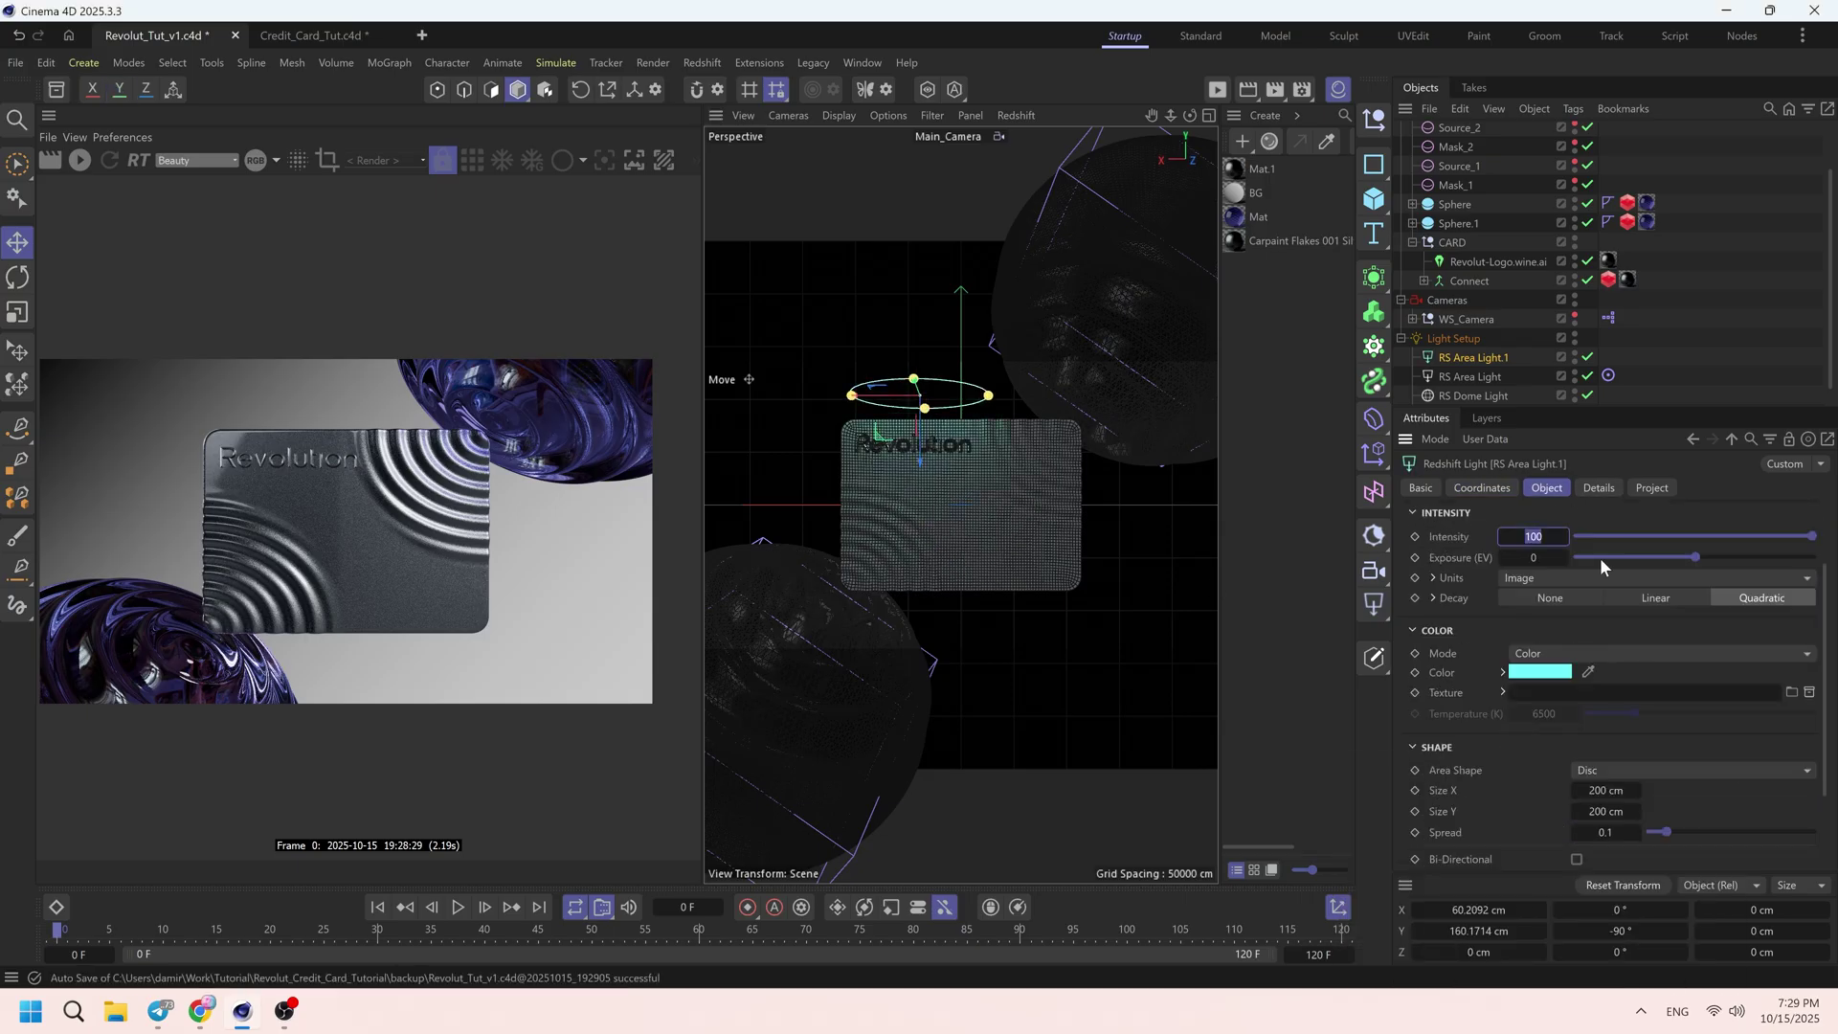
- Limit the new area light to the logo object, and move it to about Z 32 cm with a spread of 0
left_click(77, 161)
left_click(1652, 487)
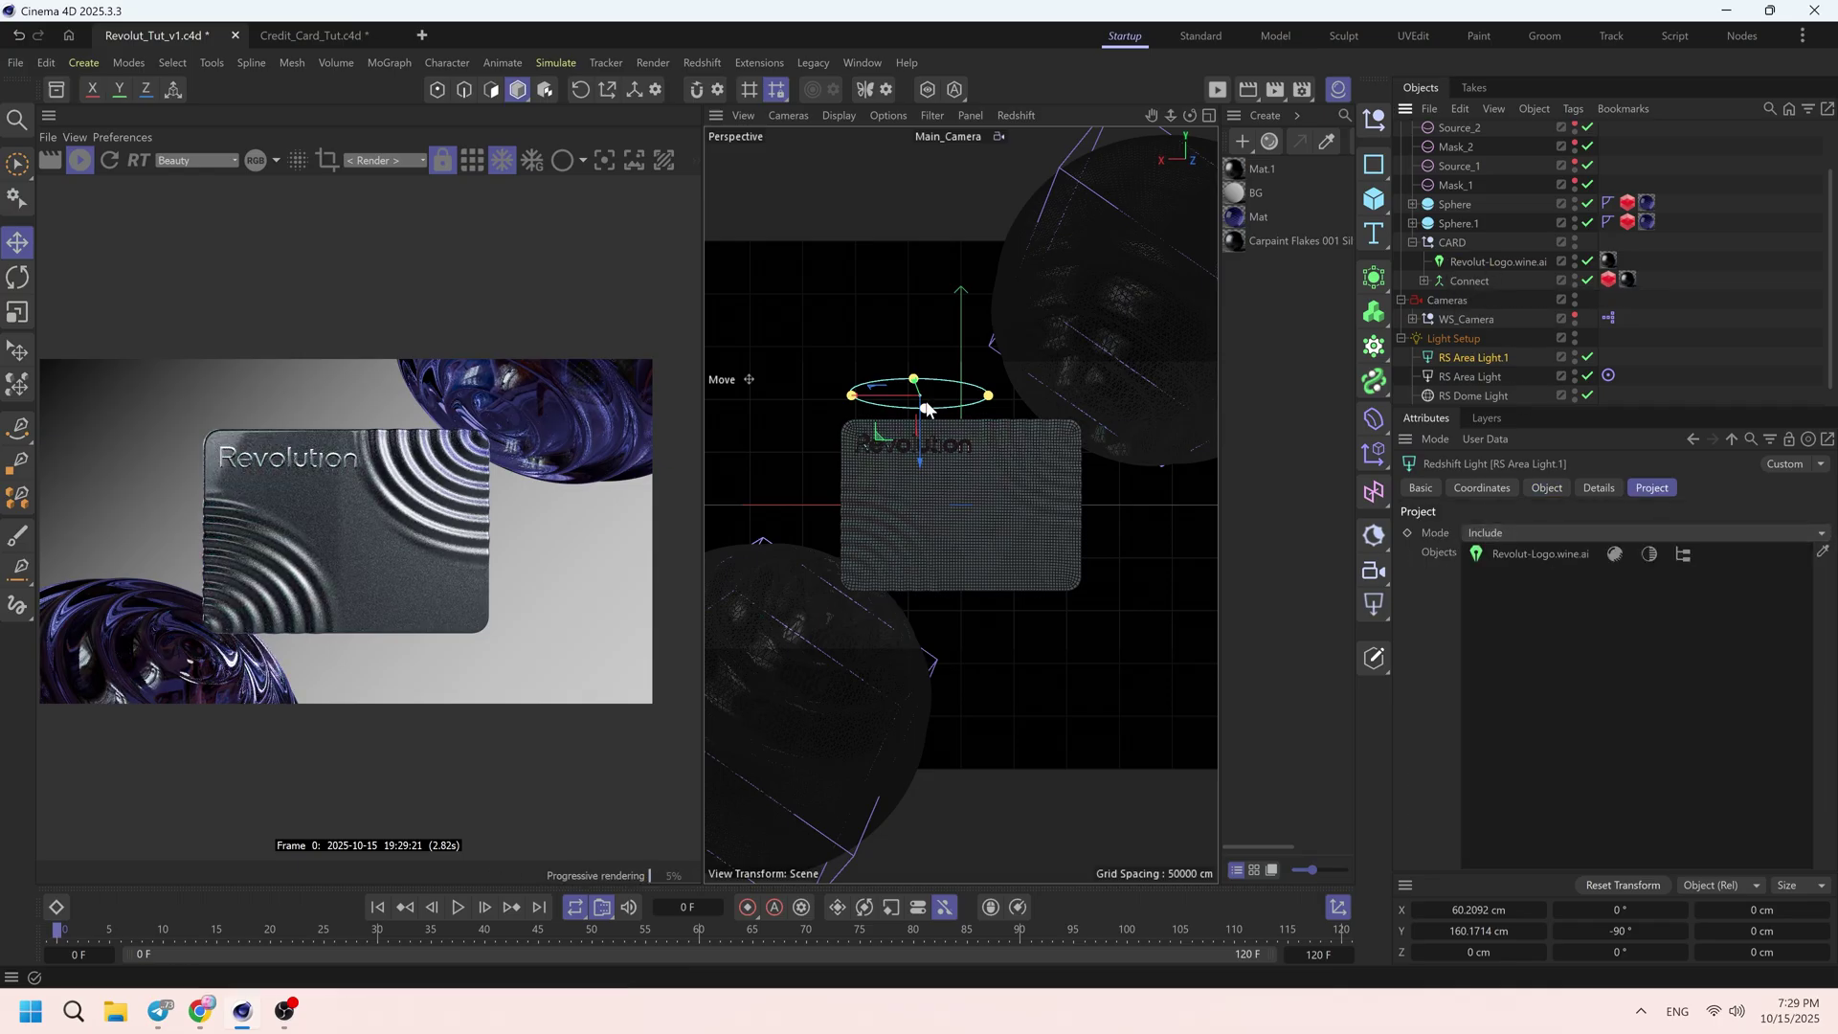
left_click_drag(916, 385, 913, 378)
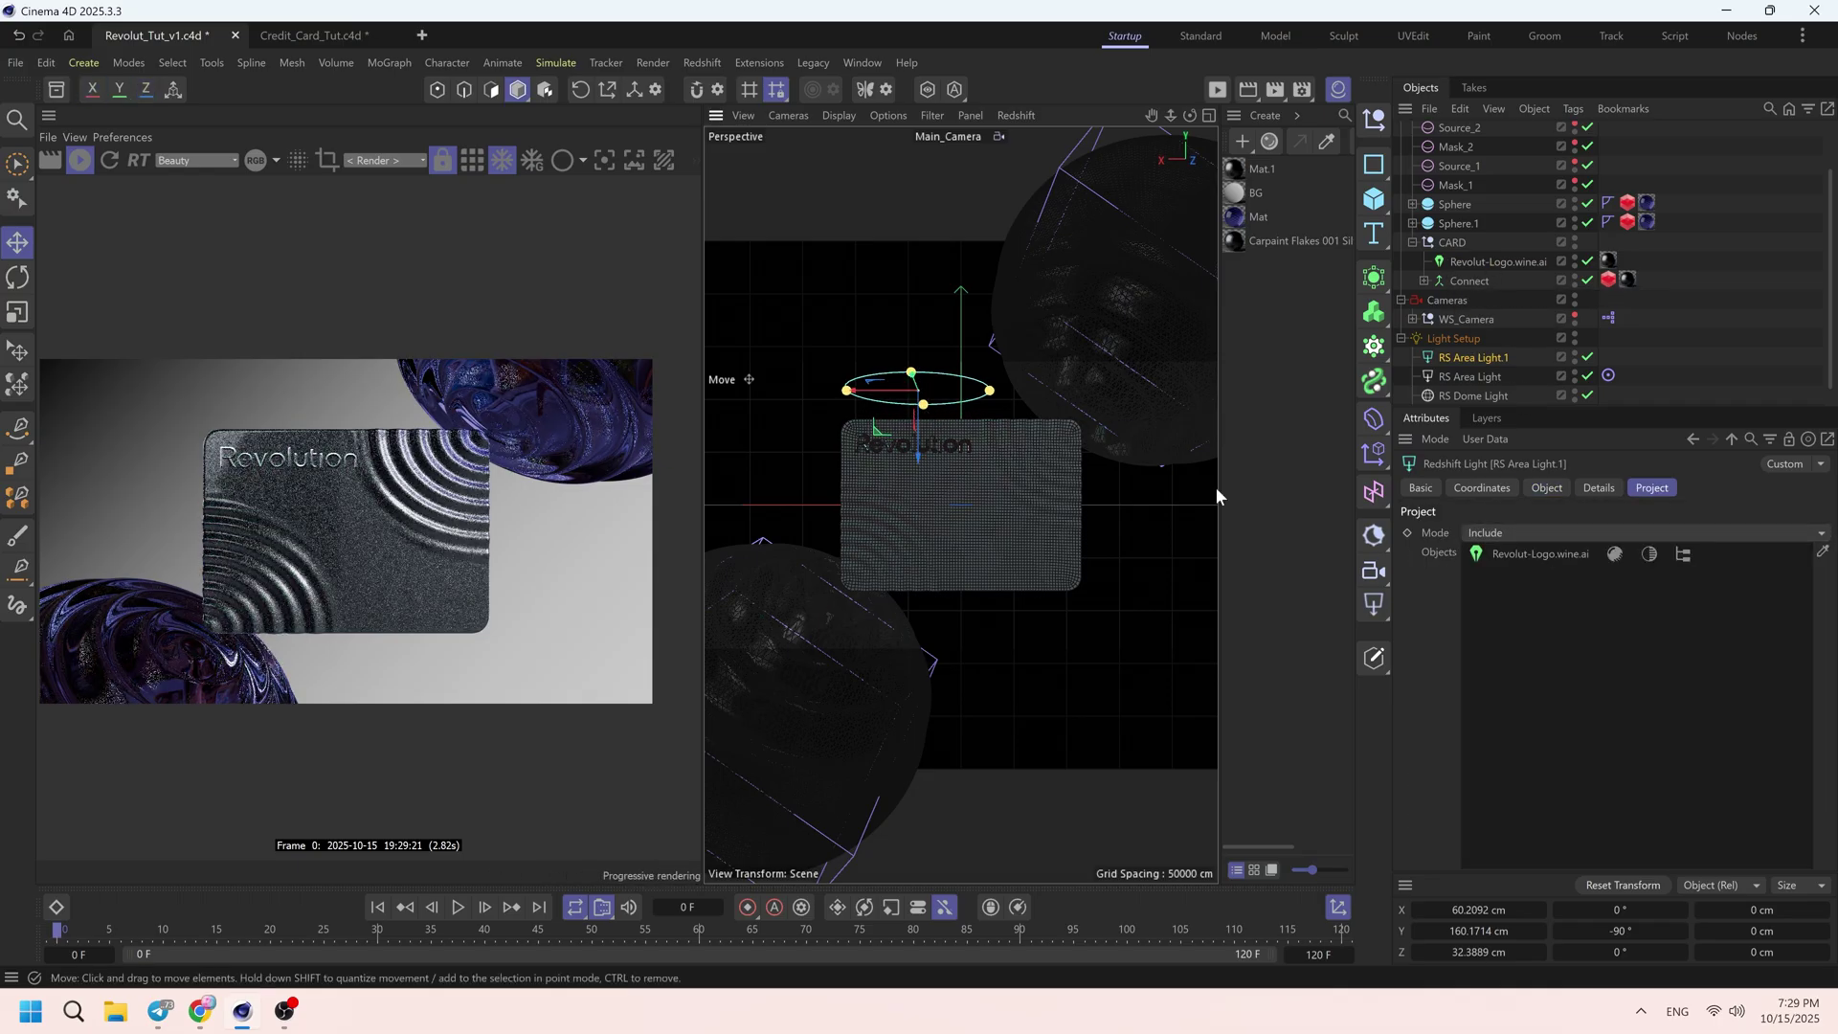
left_click(1547, 487)
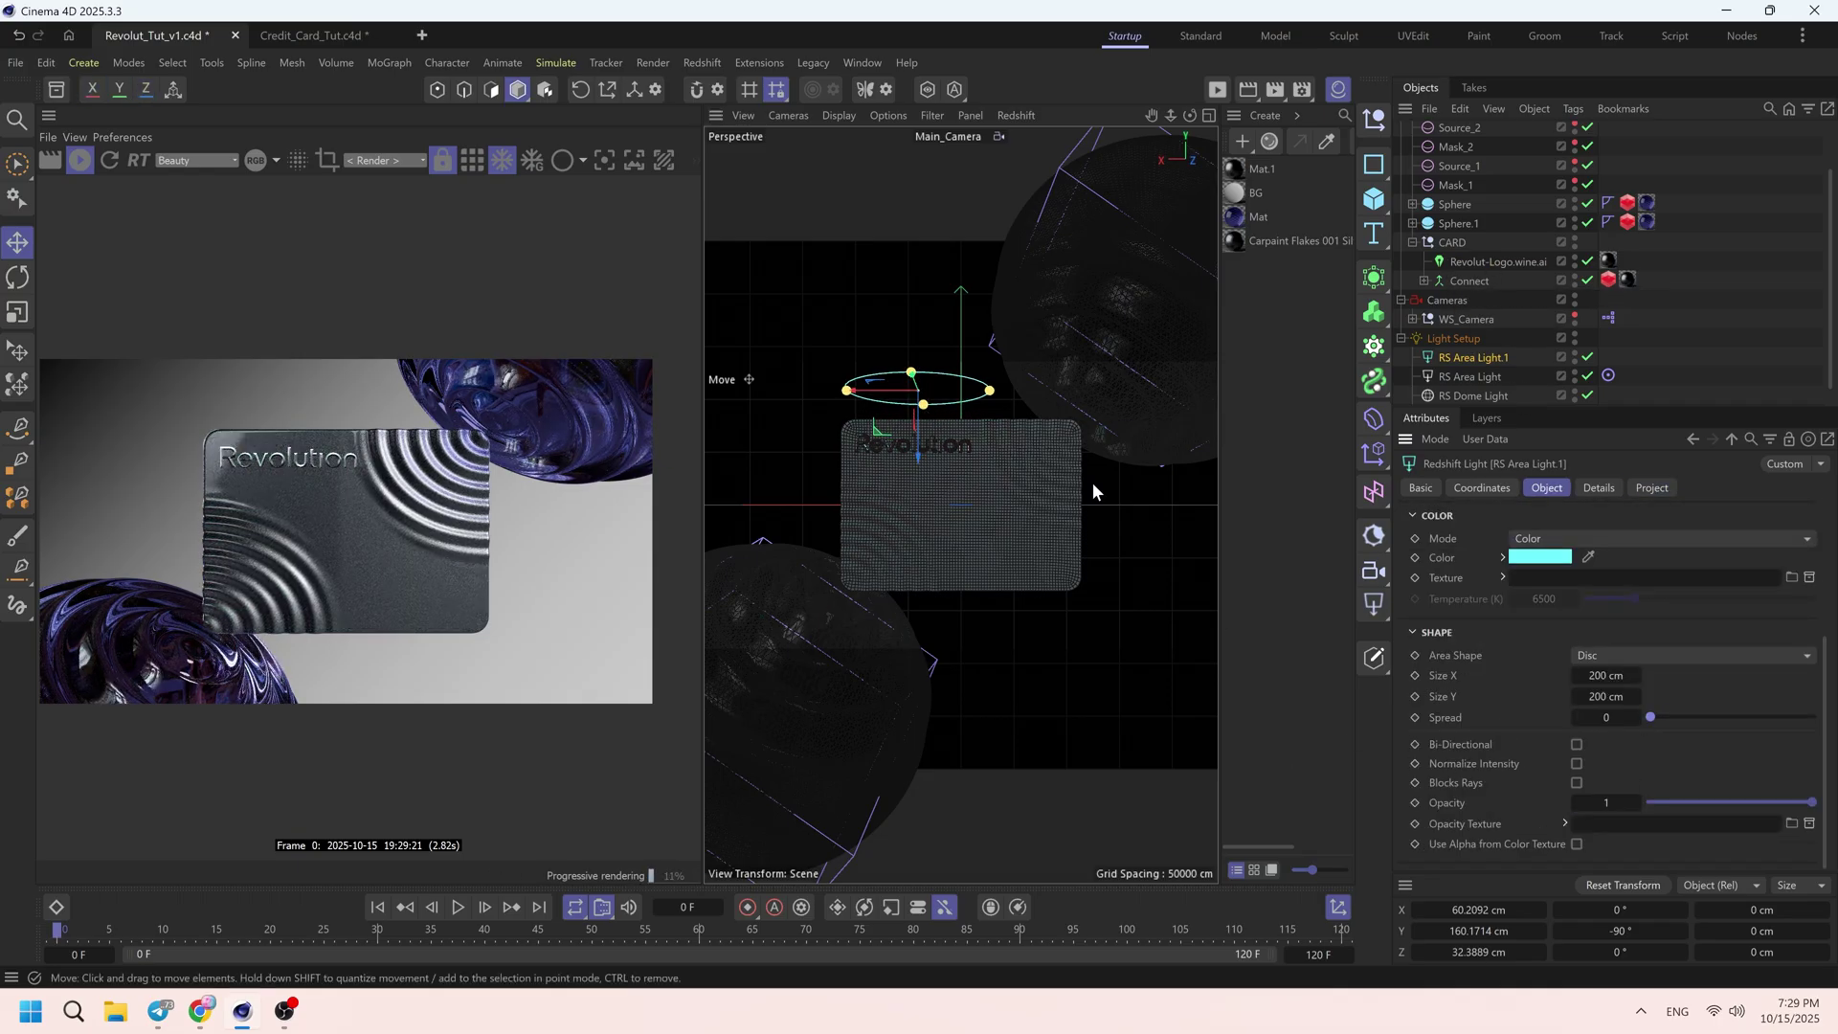
- Try lighting the logo from below the card with the area light flipped, and return it above the logo facing down
left_click_drag(919, 458, 939, 662)
key("r")
left_click_drag(958, 559, 882, 627, "shift")
key("e")
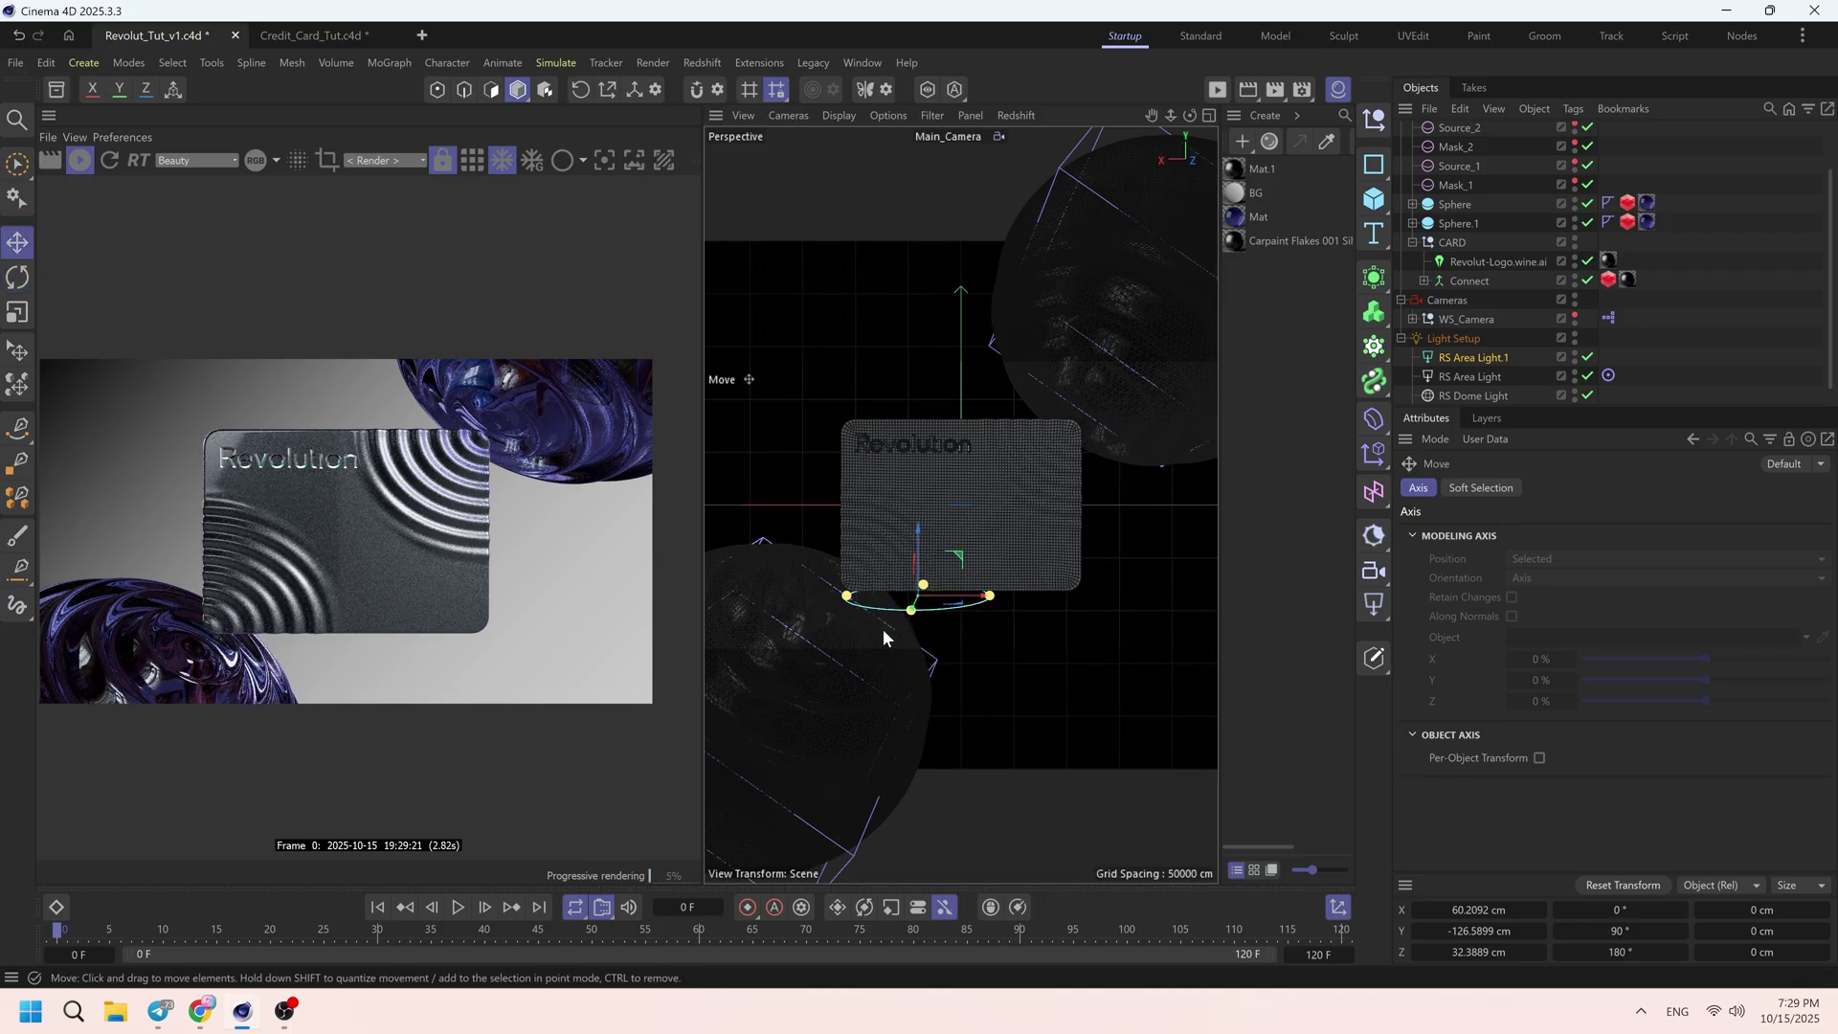
left_click_drag(918, 532, 929, 346)
key("r")
left_click_drag(956, 371, 896, 469, "shift")
key("e")
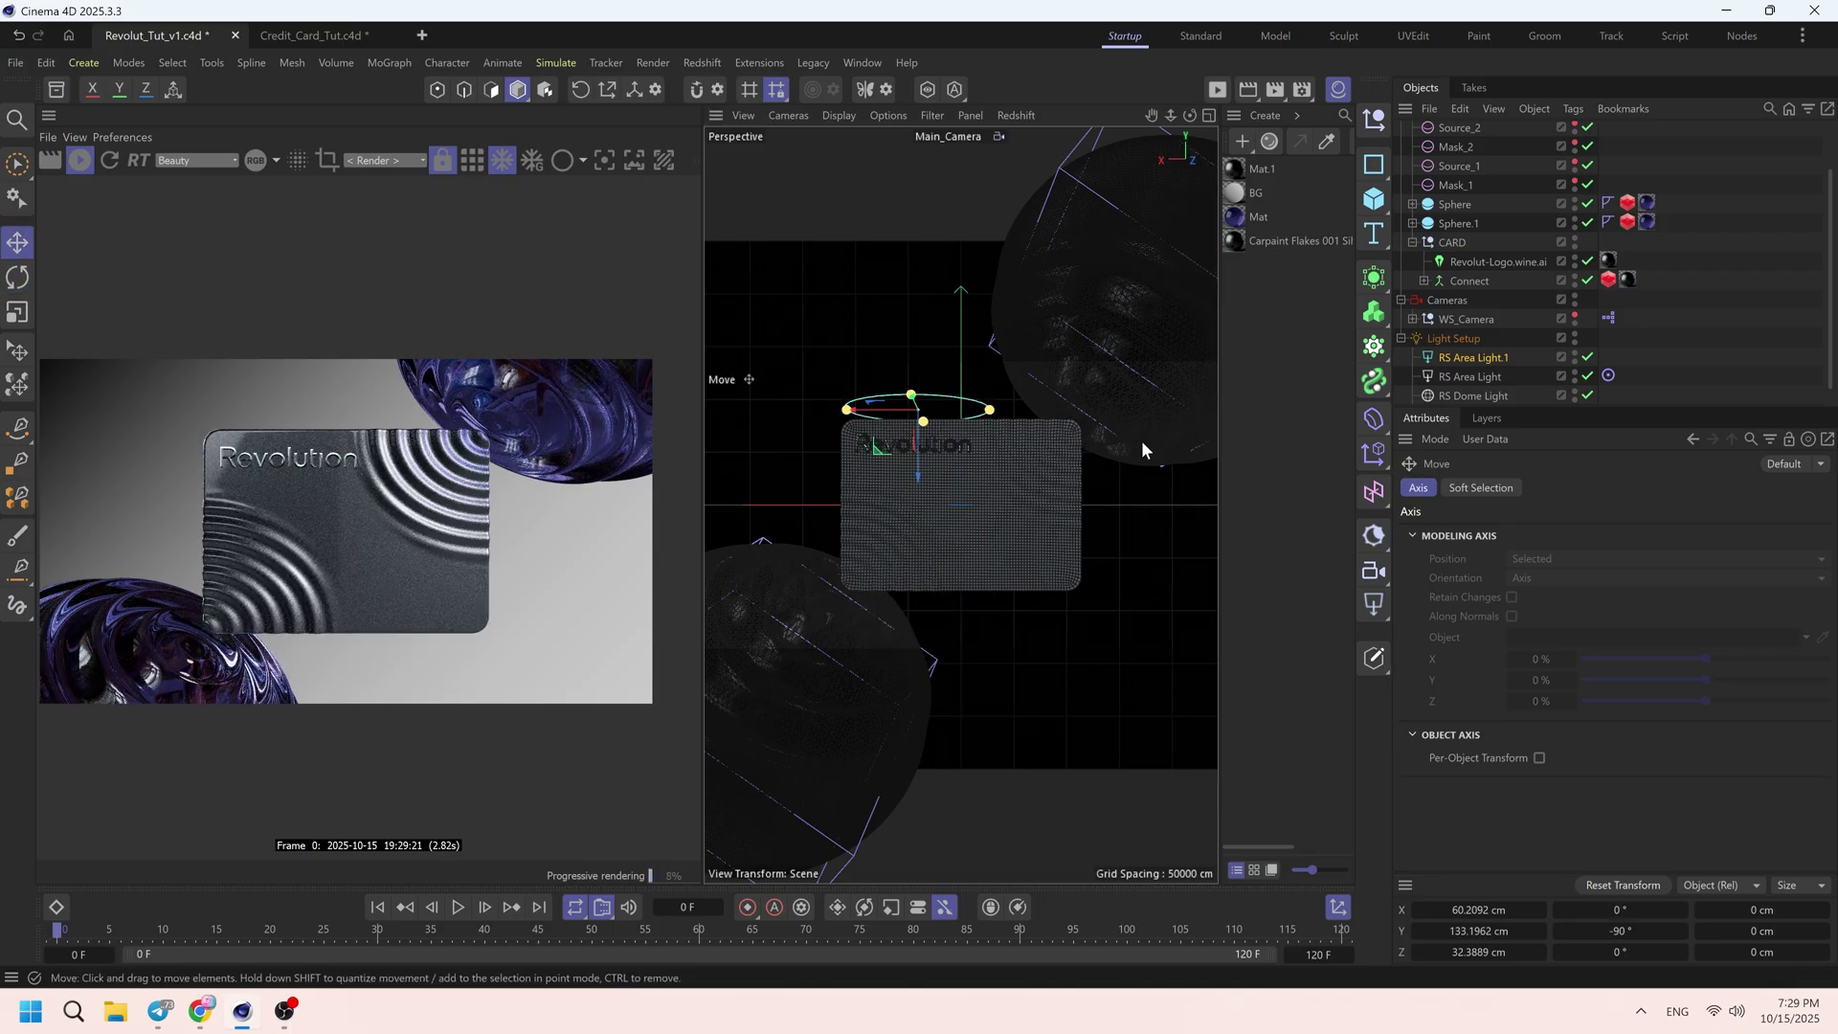
- Leave the Main_Camera view and render the logo close up from an angle to examine its edges
scroll(1410, 311, "down", 1)
left_click(1412, 300)
left_click(1587, 376)
left_click_drag(894, 551, 855, 527, "alt")
left_click(82, 164)
- Connect a Round Corners node with radius 1 to the bump map input of the logo material Mat.1
double_click(1235, 170)
type("cRound")
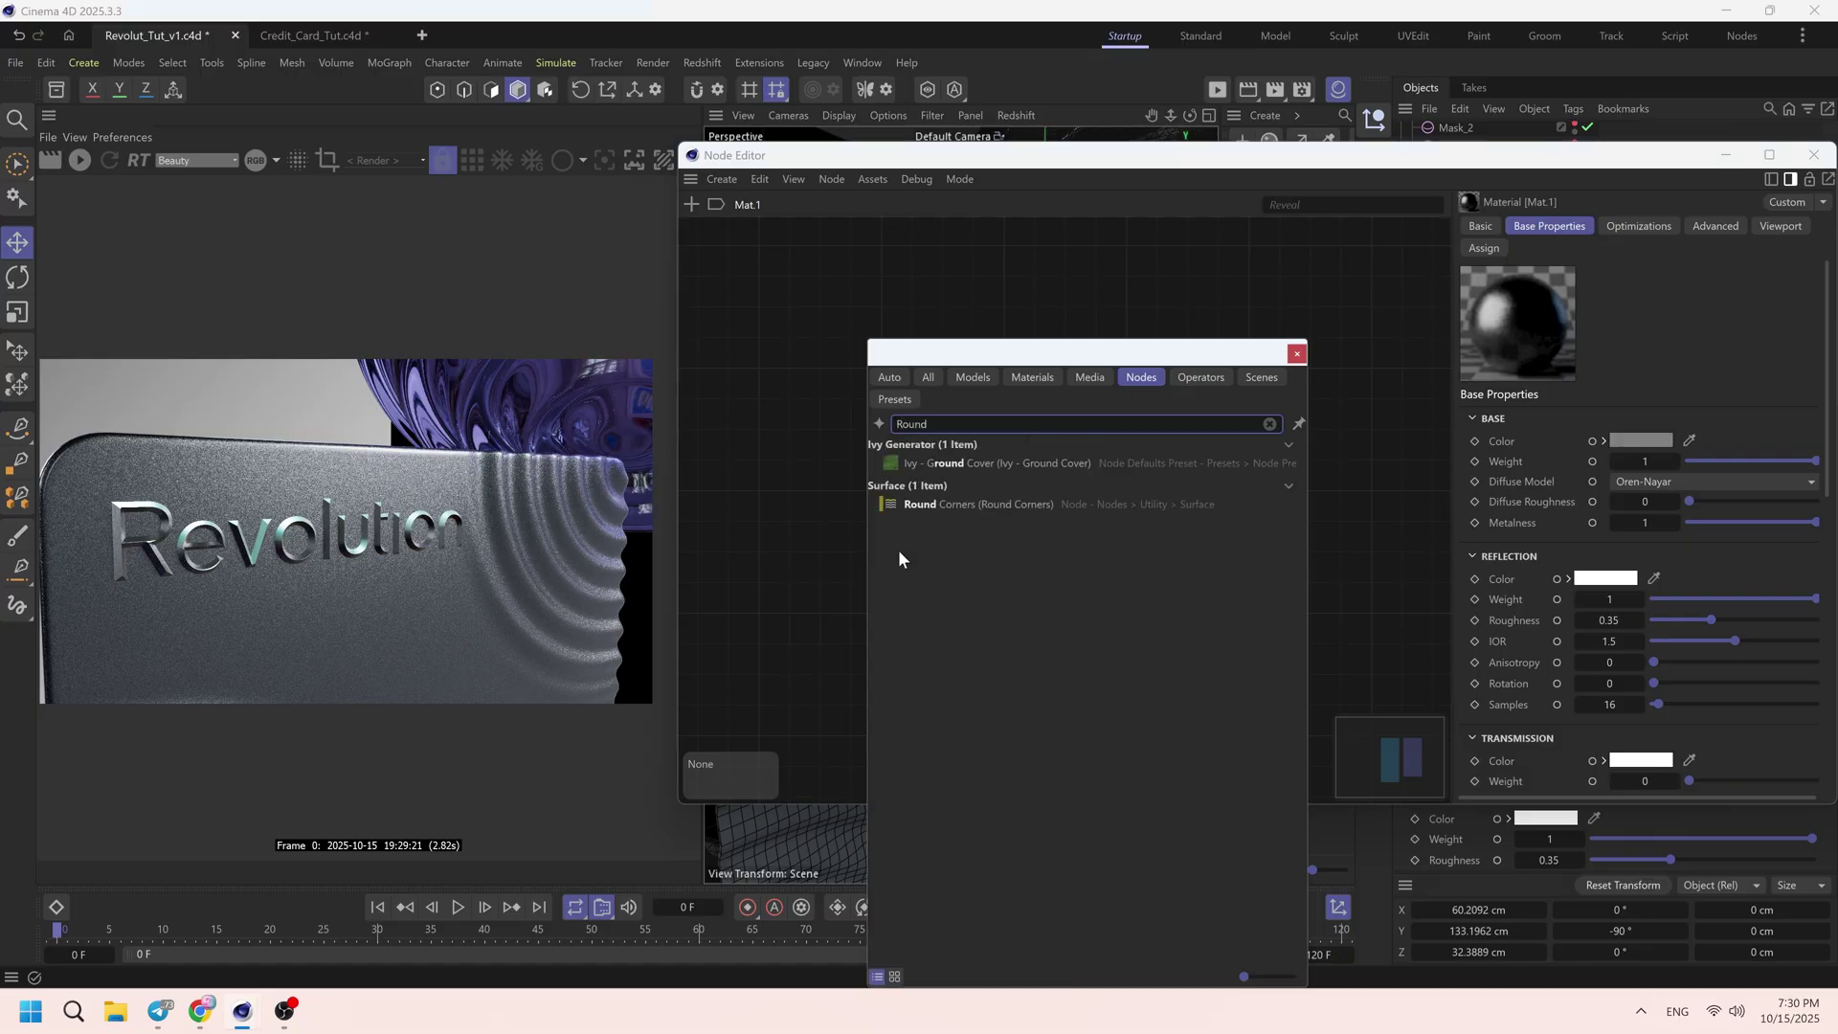
key("Return")
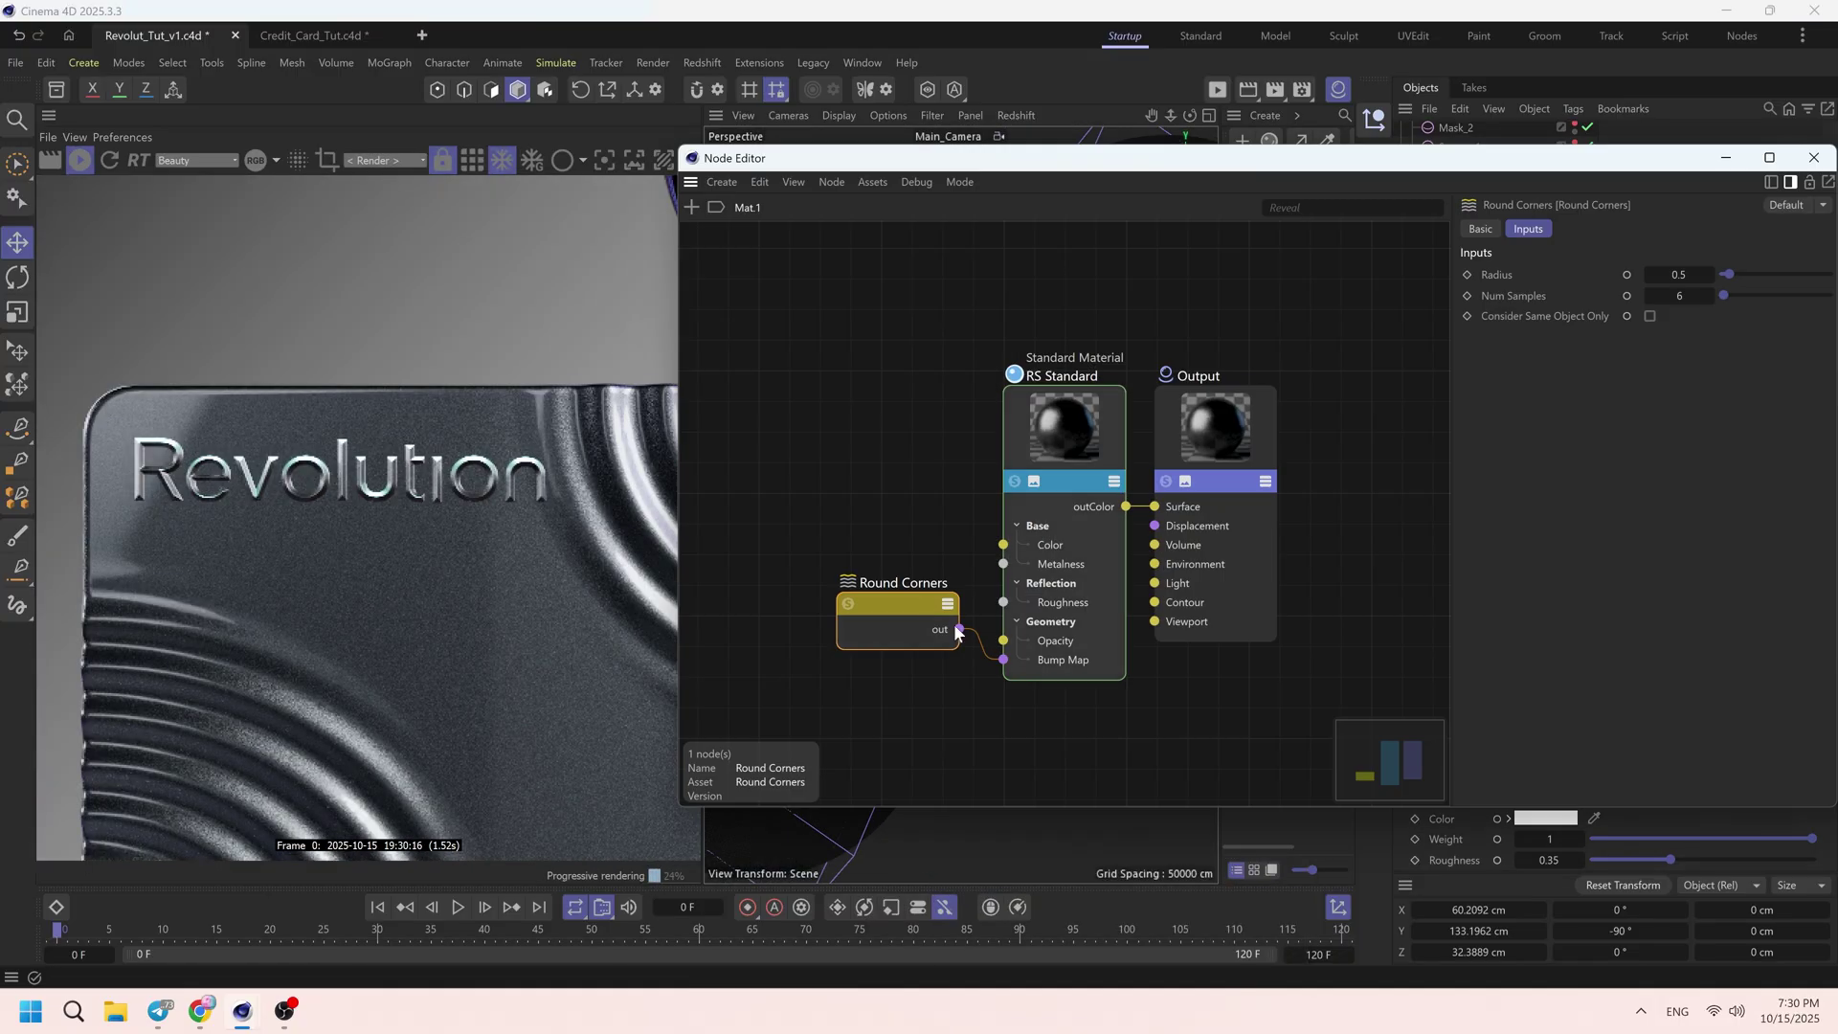
double_click(1689, 272)
type("1")
key("Return")
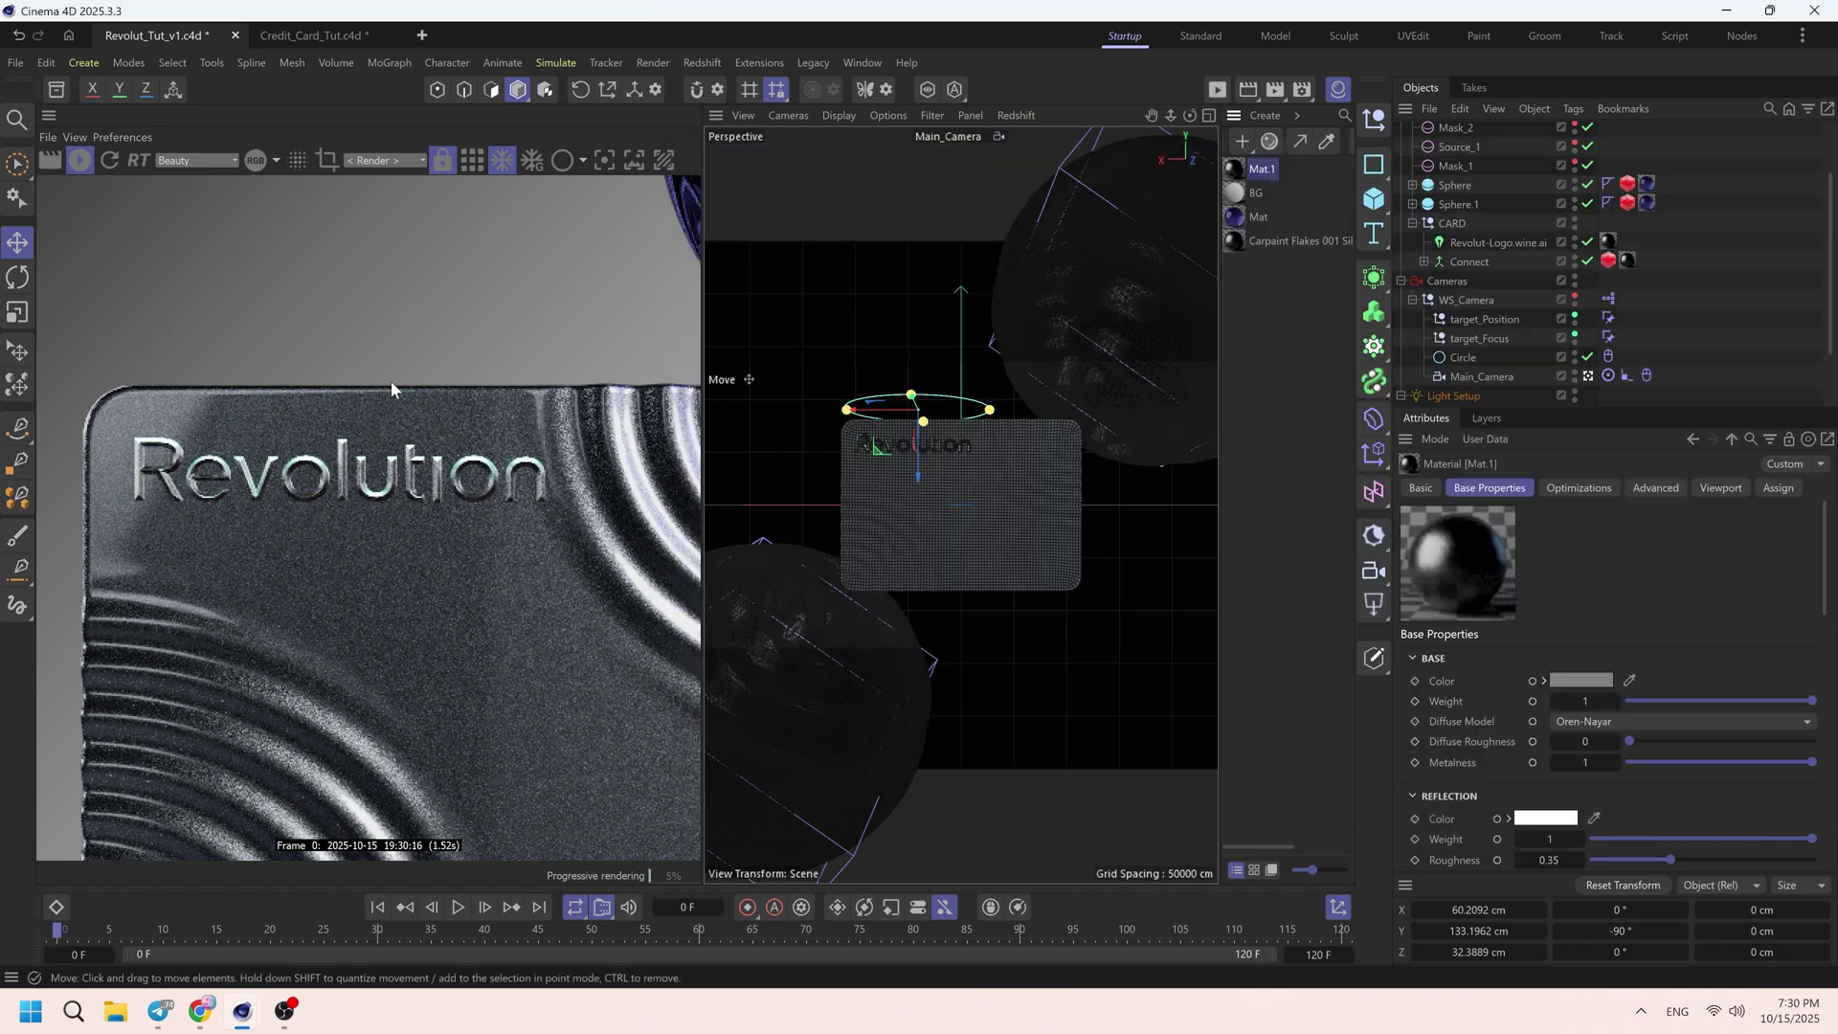
- Raise the logo's area light to about Y 163 cm, return to the Main_Camera view and save the project
scroll(1009, 492, "down", 5)
left_click_drag(961, 485, 1007, 522, "alt")
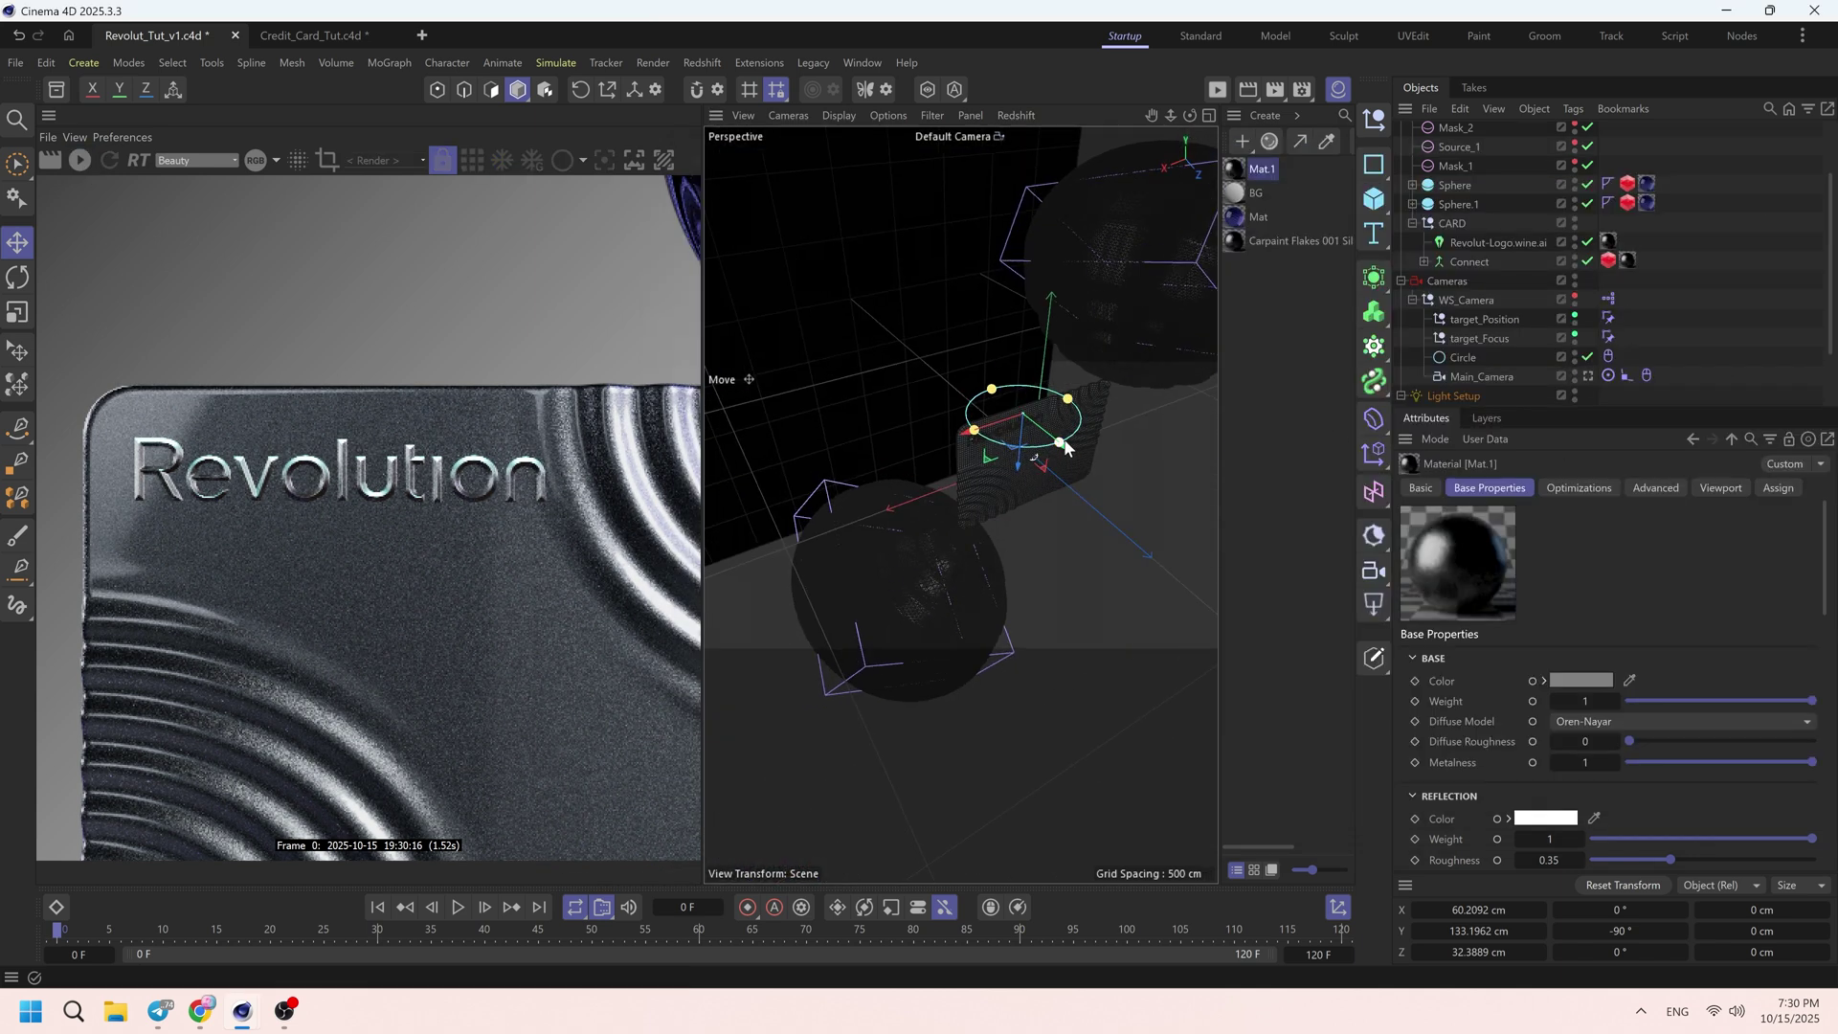
left_click_drag(1025, 456, 1022, 438)
left_click(1589, 378)
left_click(1588, 376)
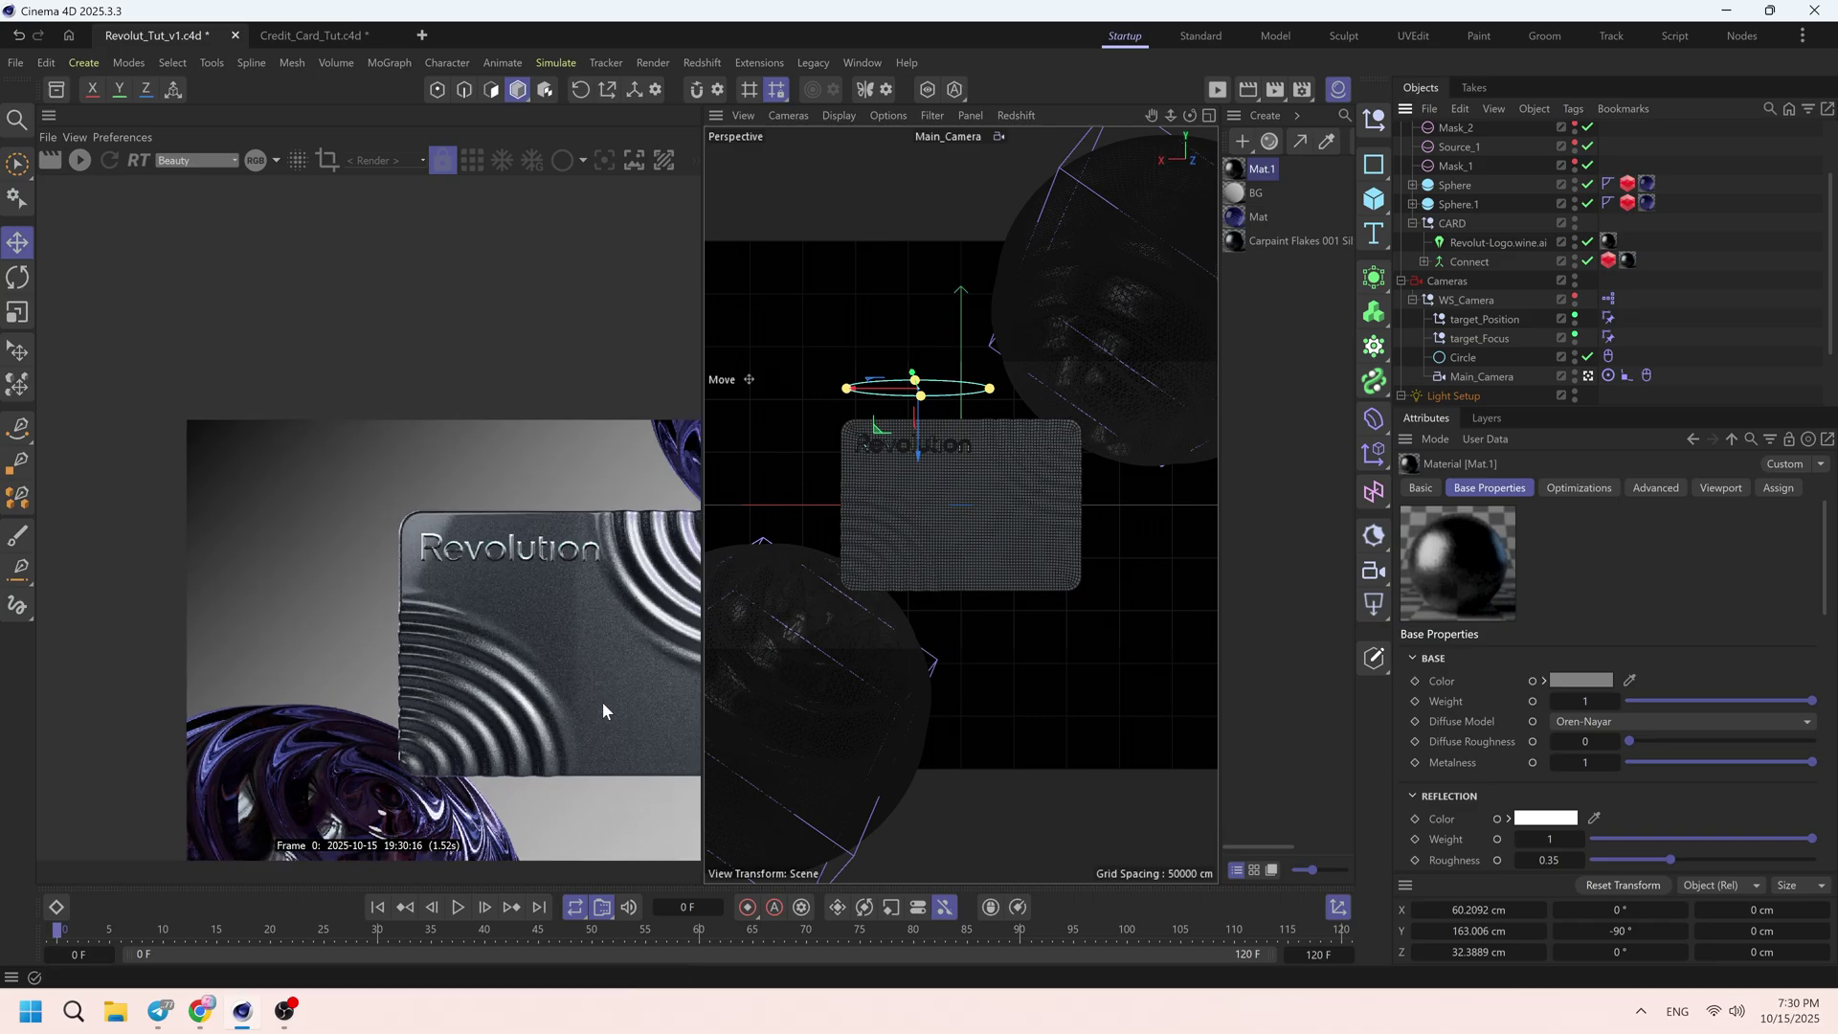
left_click(16, 62)
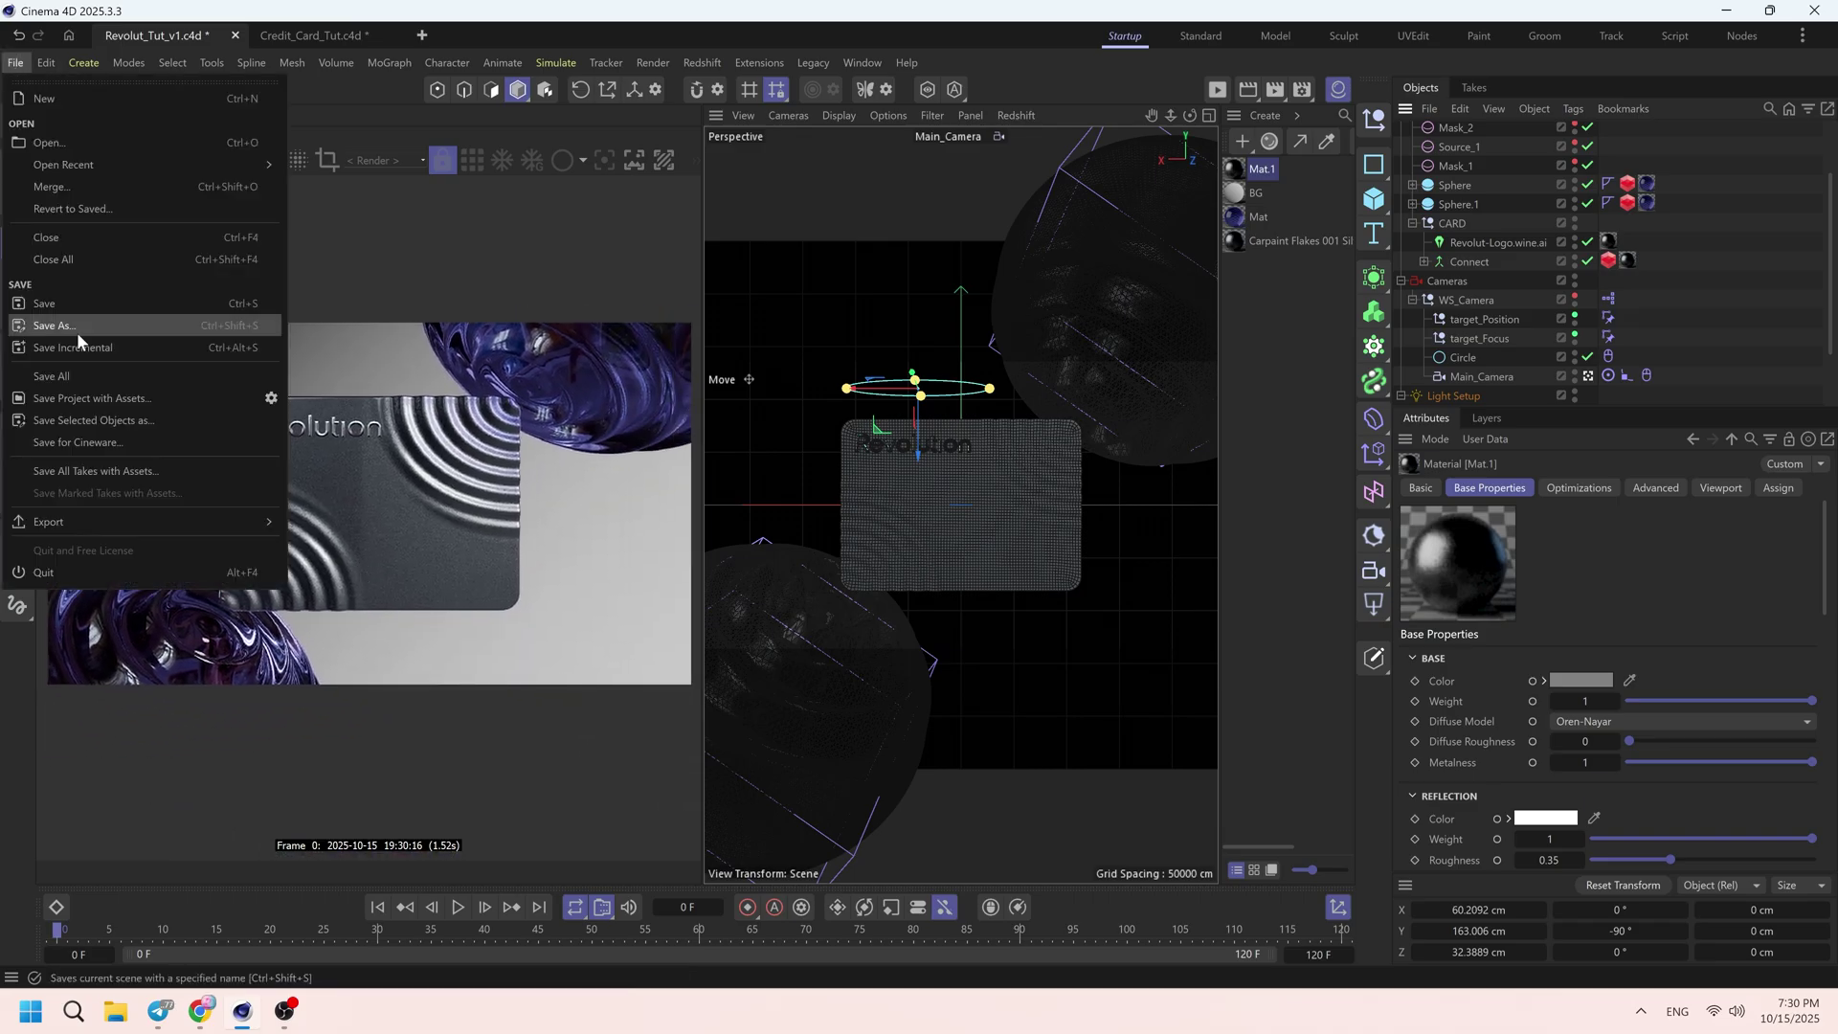
left_click(76, 331)
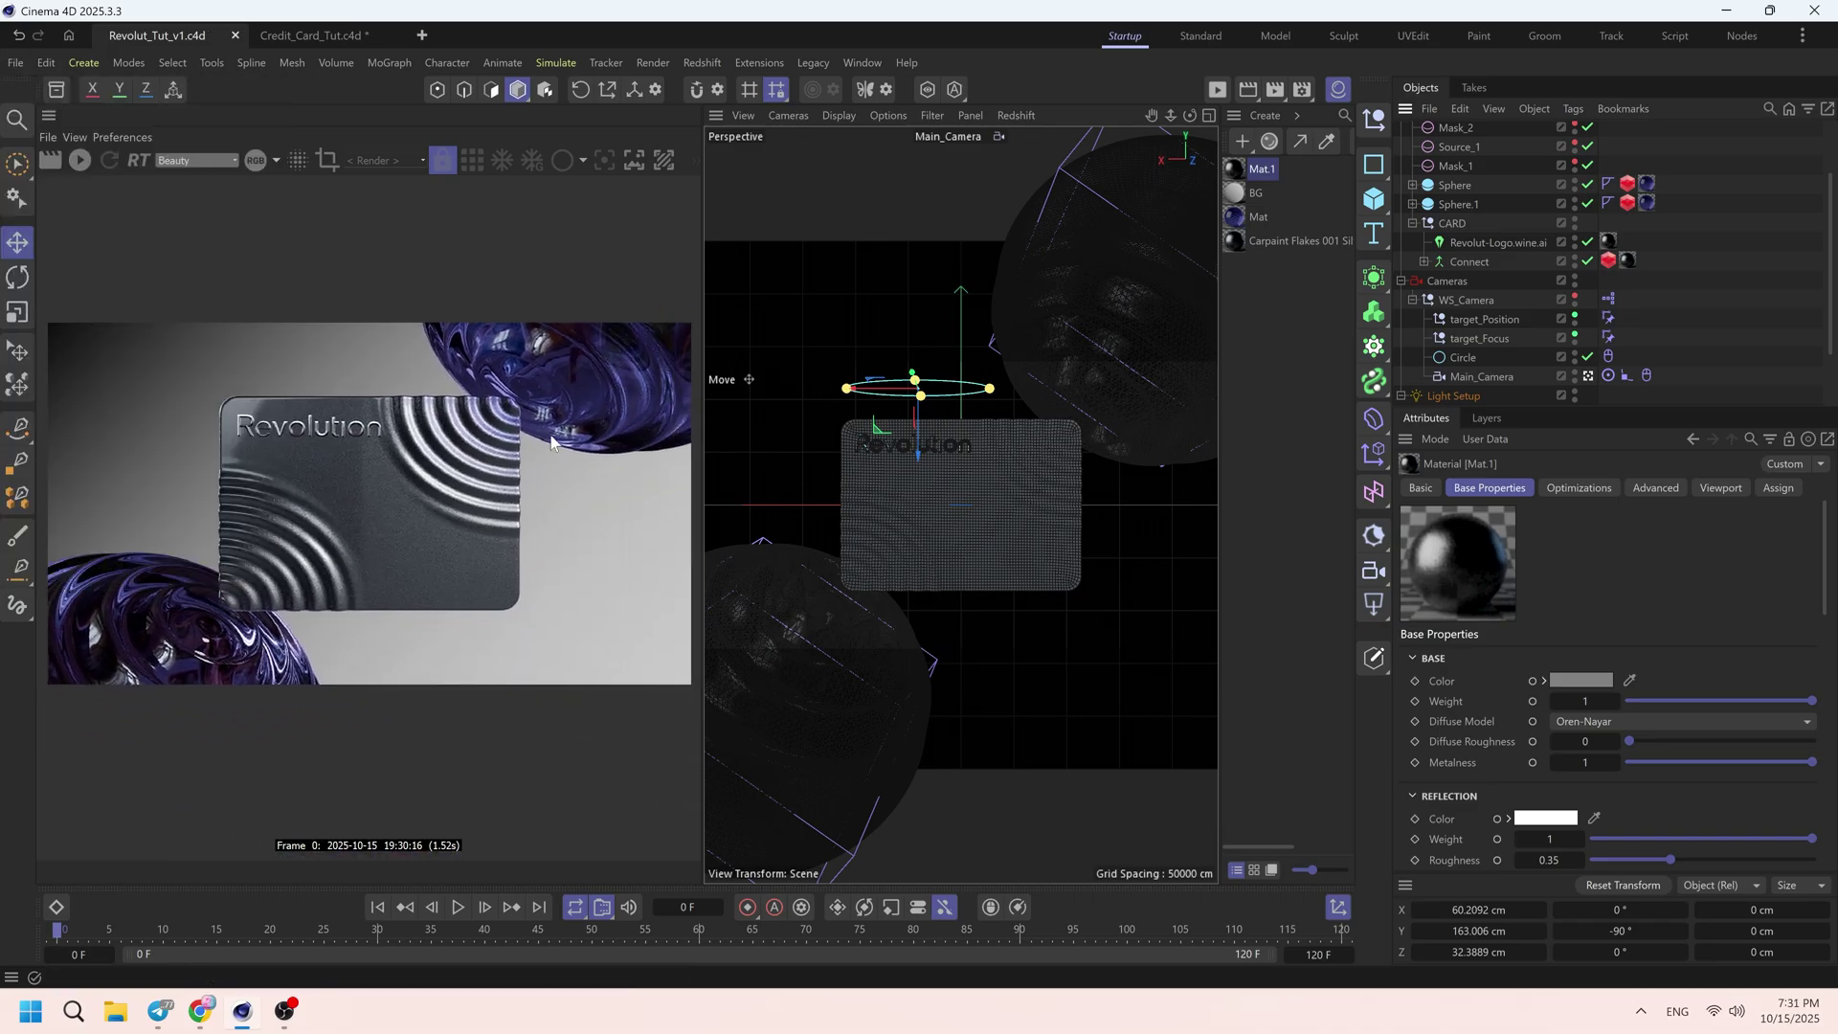
- Wrap the card's Rectangle spline in a Spline Mask and duplicate the rectangle inside it
left_click(1425, 261)
left_click(1436, 300)
left_click(1507, 356)
left_click(1374, 278)
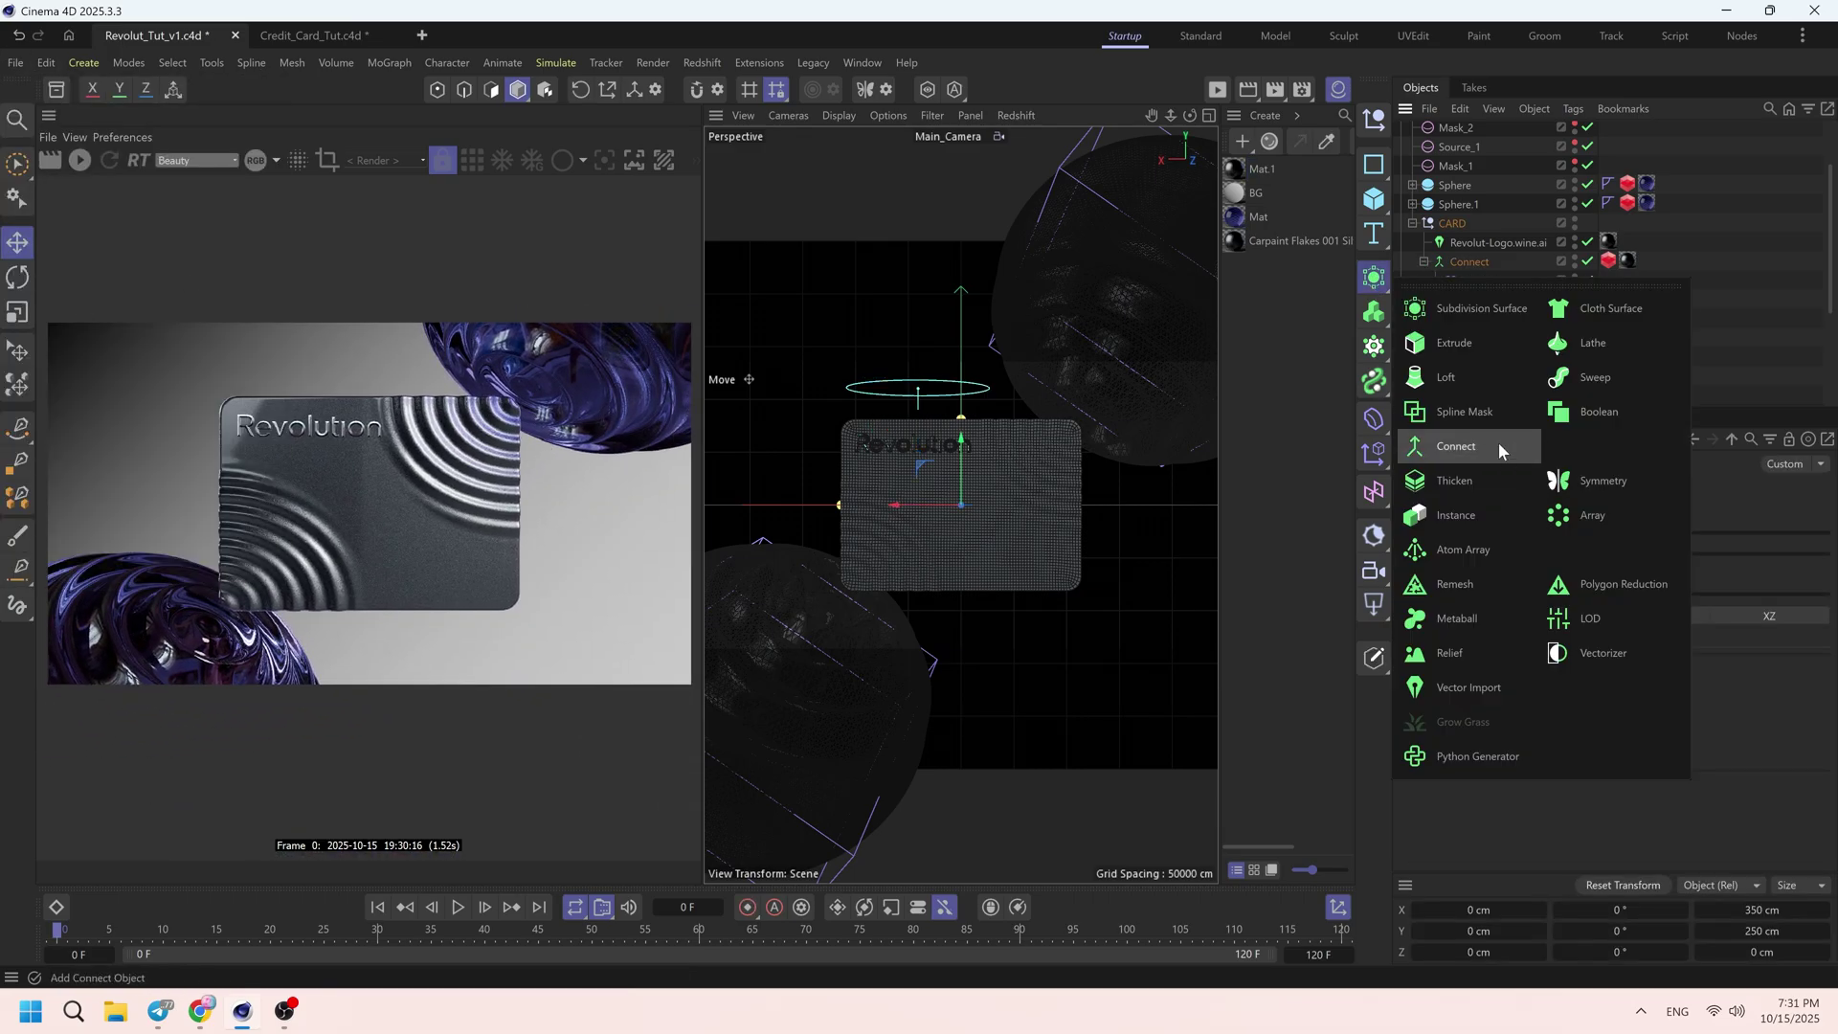
left_click(1464, 413, "alt")
left_click(1524, 375)
left_click_drag(1521, 376, 1524, 390, "ctrl")
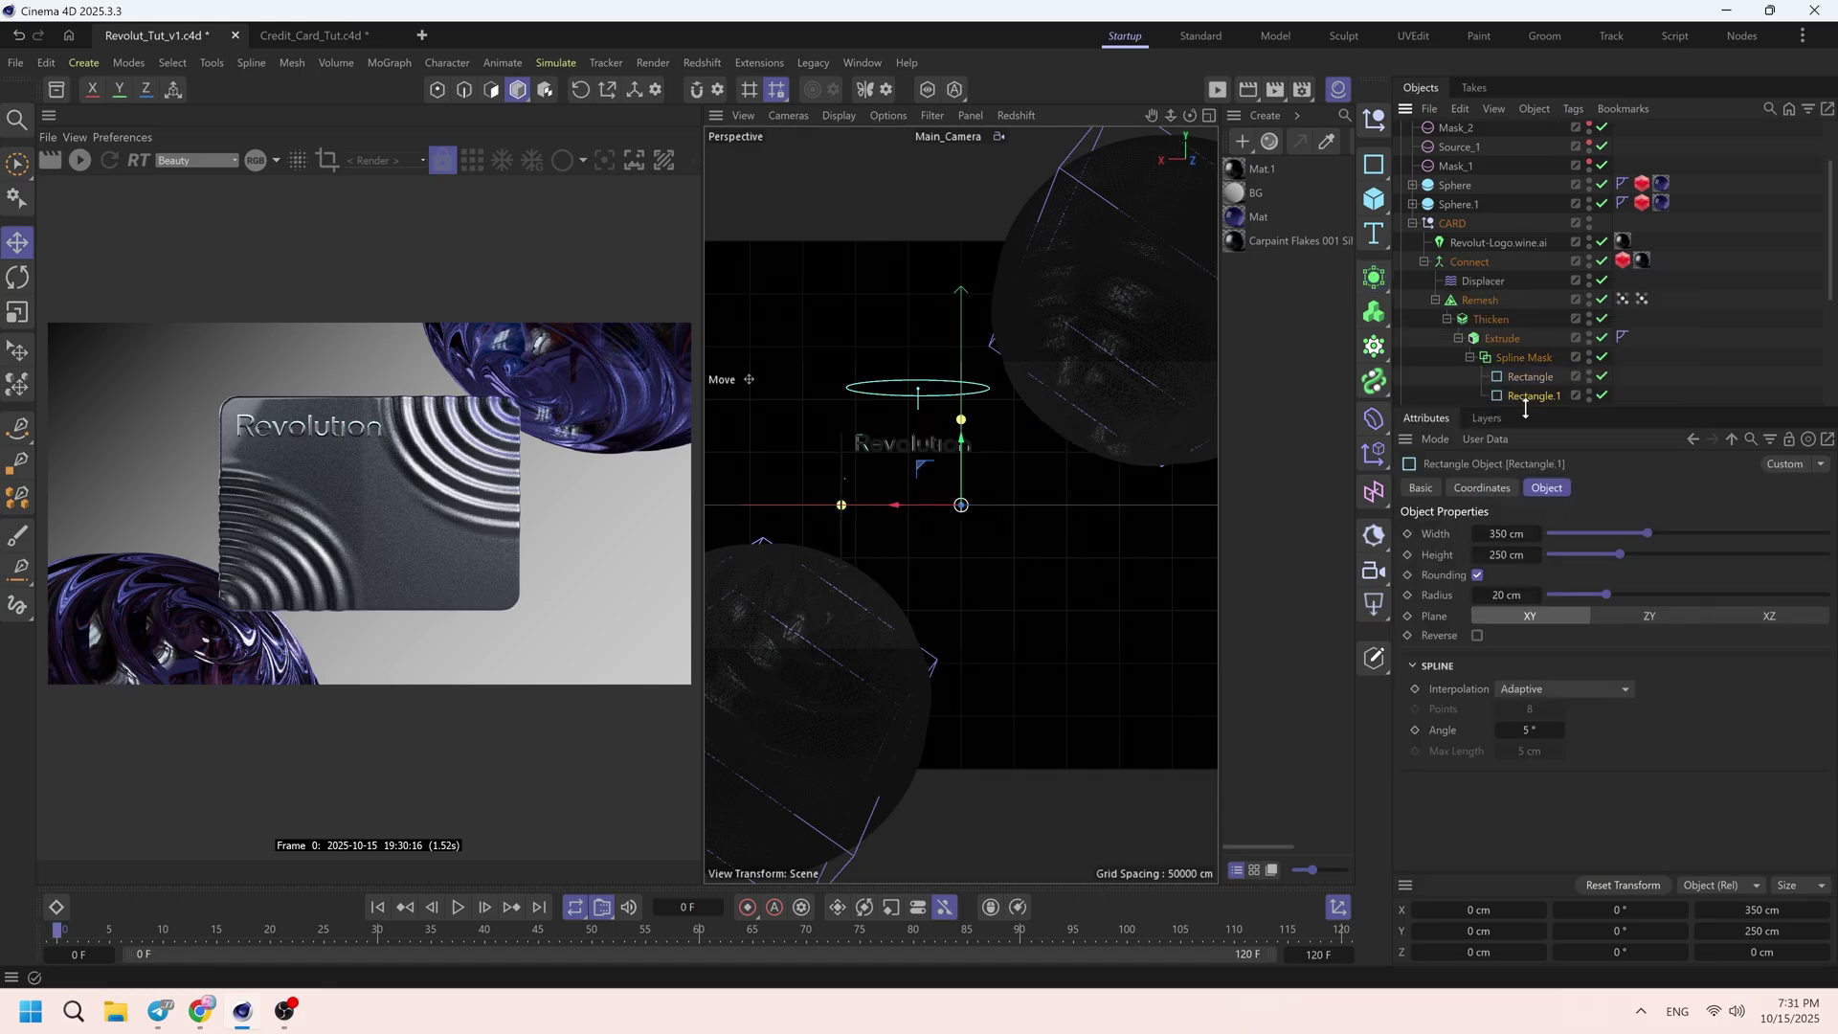
- Set the duplicated rectangle's width and height to 25 cm
double_click(1506, 535)
type("25")
key("Return")
double_click(1508, 556)
type("25")
key("Return")
- Change the Spline Mask's mode from Union and disable the card's Remesh and Thicken objects
left_click(1523, 358)
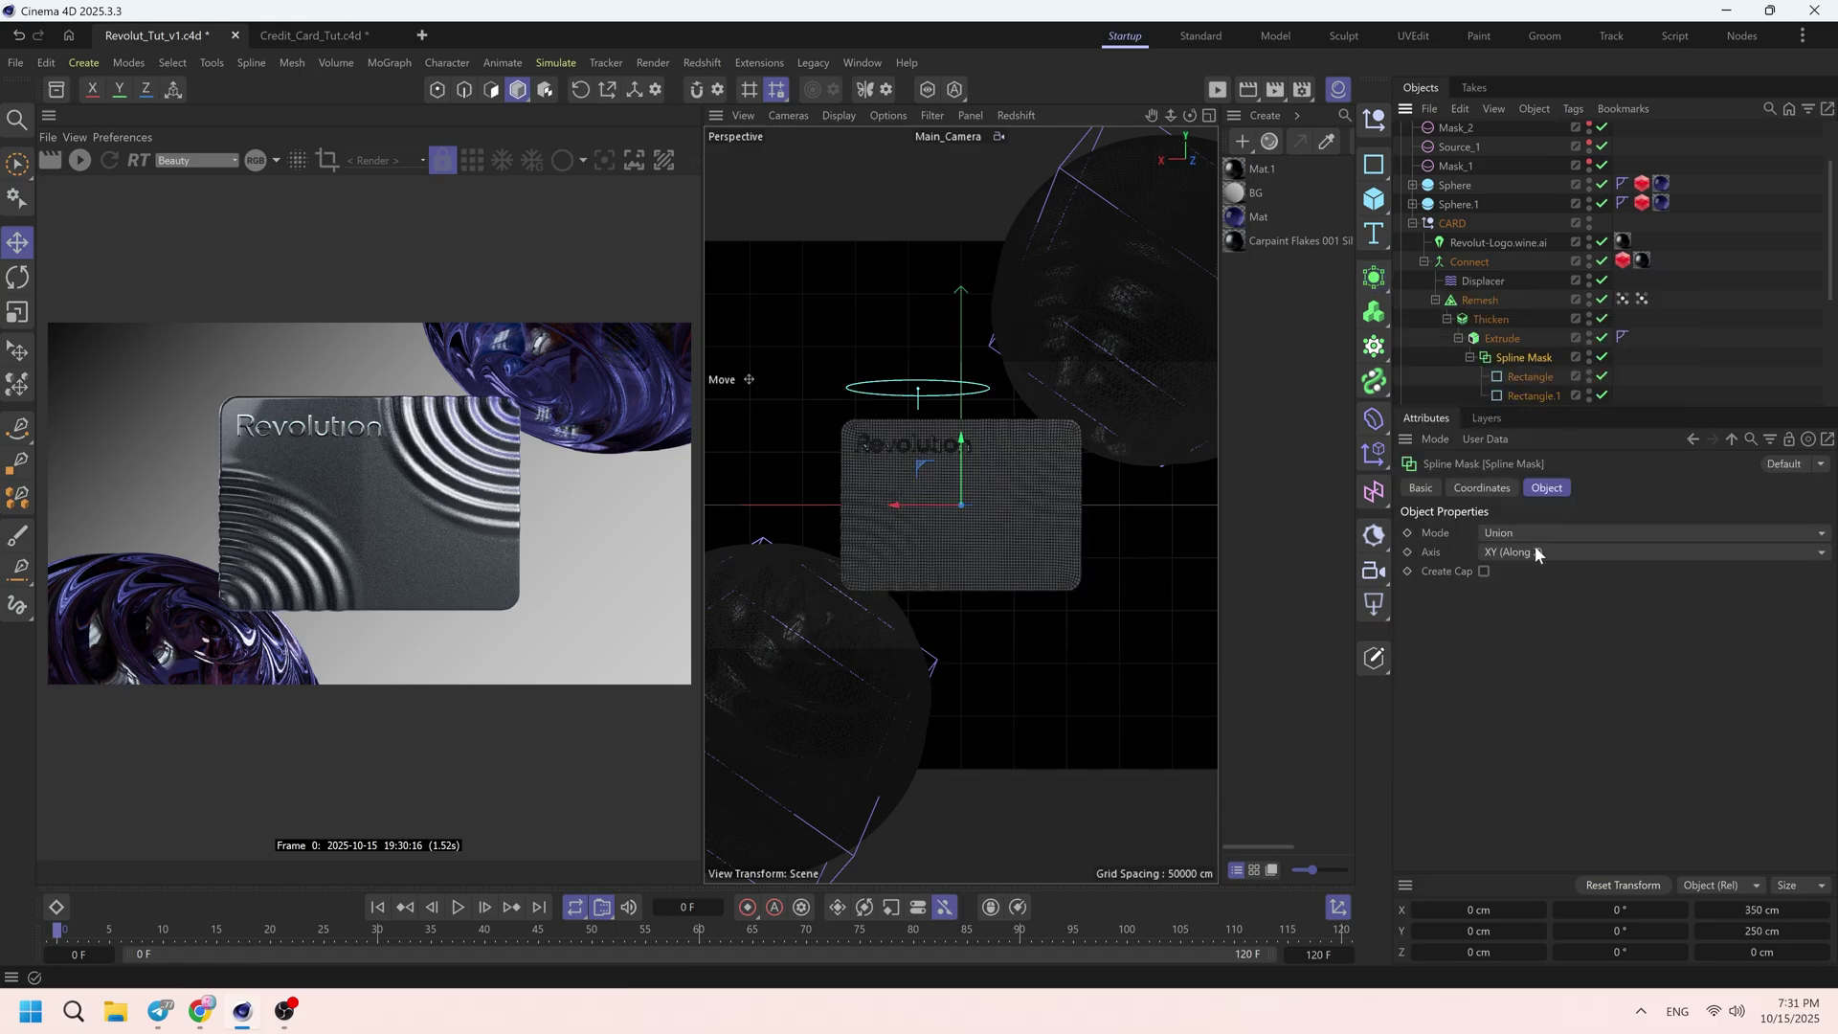
left_click(1534, 538)
left_click(1536, 576)
left_click(1602, 302)
left_click(1552, 341)
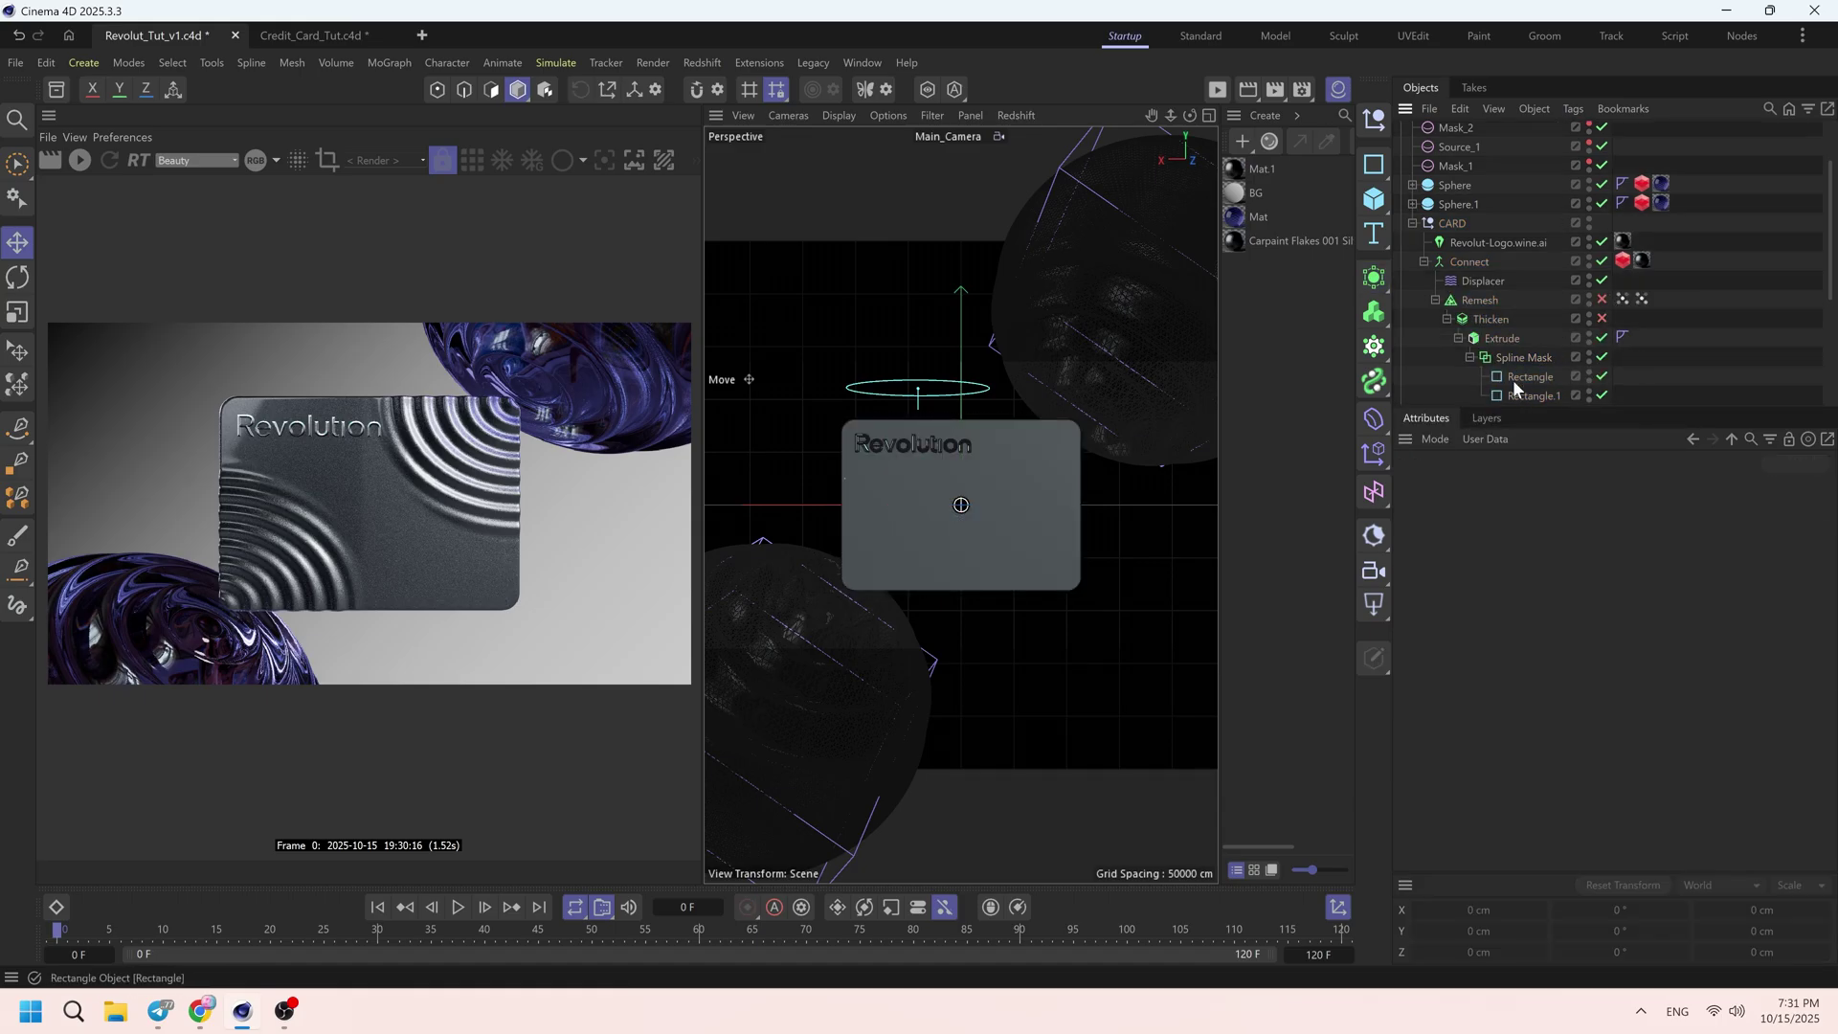
- Resize the cut-out rectangle inside the card's Spline Mask to 50 by 35 cm and round its corners with a 5 cm radius
left_click(1532, 396)
left_click(1477, 575)
left_click_drag(900, 504, 811, 504)
scroll(1570, 321, "down", 4)
left_click(1602, 300)
scroll(984, 455, "up", 5)
left_click_drag(958, 489, 928, 400, "alt")
scroll(984, 455, "down", 2)
left_click_drag(1033, 450, 1138, 479, "alt")
scroll(1137, 479, "down", 4)
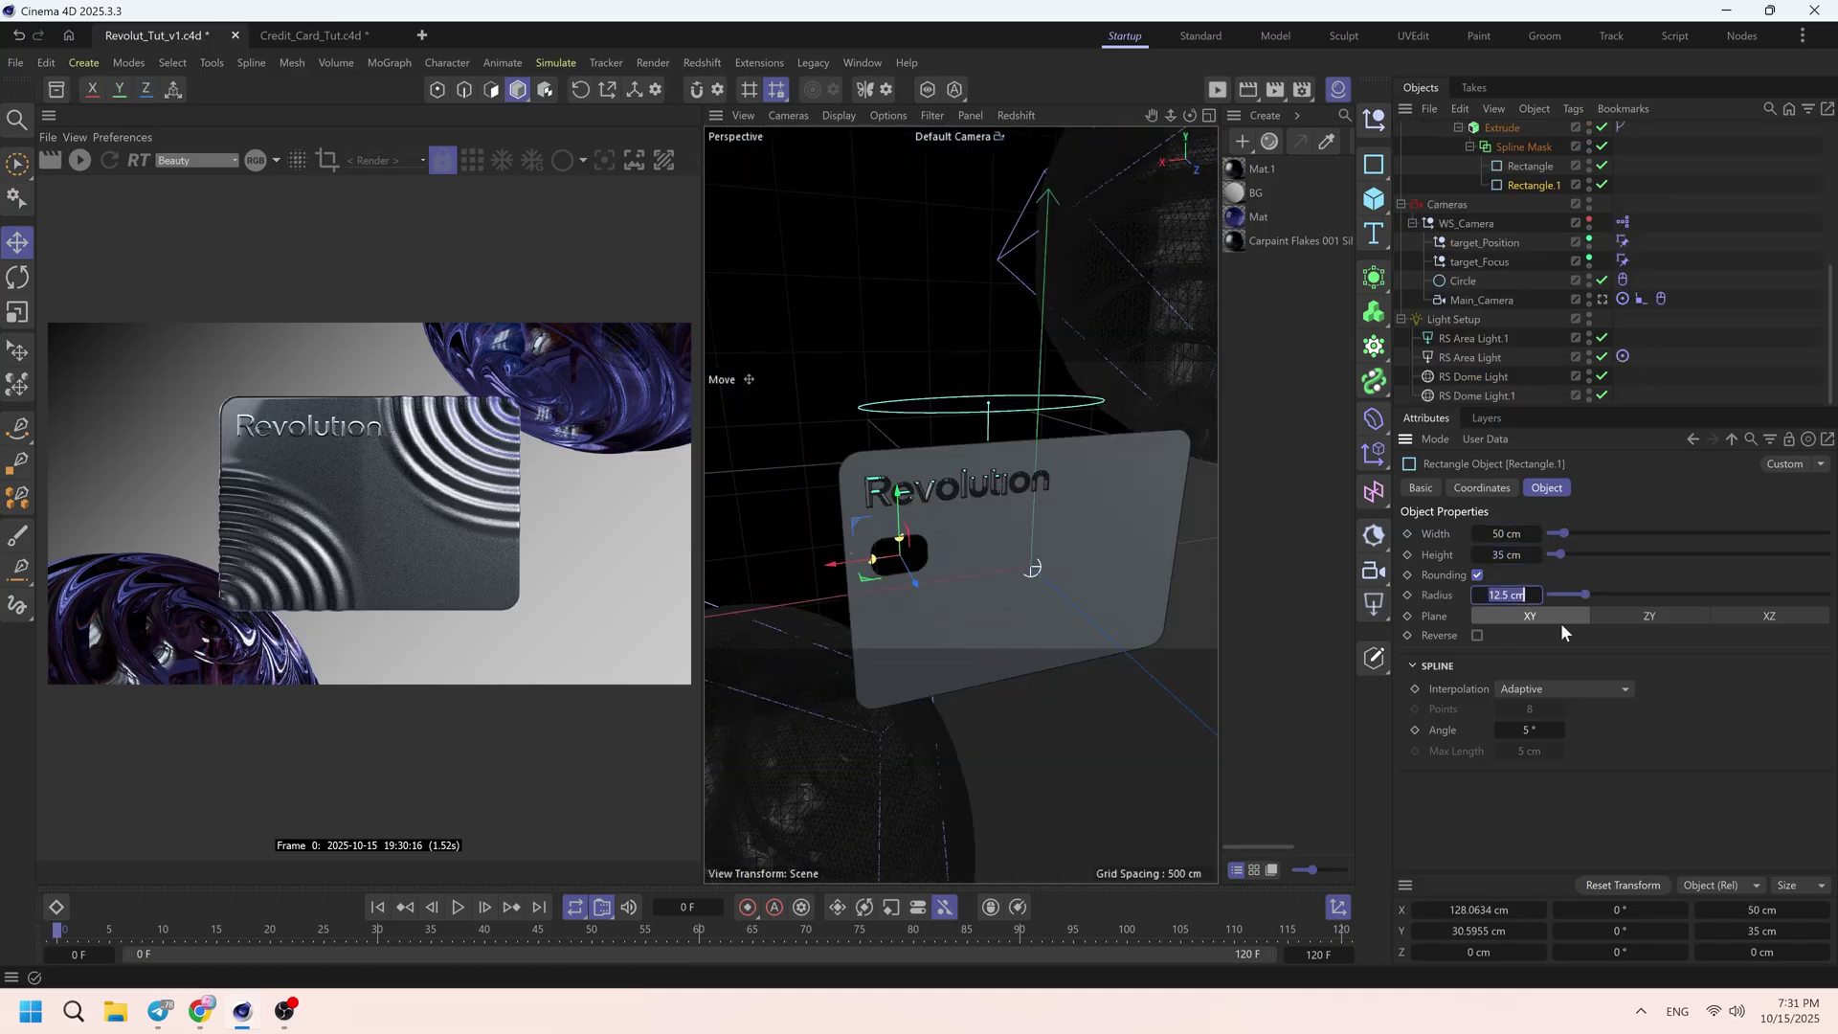
type("5")
key("Return")
- Position the chip cut-out rectangle at X 110 cm and Y 20 cm on the card
left_click_drag(836, 561, 861, 558)
mouse_move(921, 488)
left_mouse_down()
mouse_move(915, 436)
mouse_move(960, 424)
mouse_move(869, 504)
mouse_move(926, 513)
left_mouse_up()
left_click(1482, 488)
double_click(1491, 581)
scroll(887, 427, "up", 7)
scroll(869, 505, "down", 5)
- Copy the cut-out rectangle out of the Spline Mask and place it directly under the CARD null
left_click(1553, 228)
scroll(1531, 278, "up", 2)
left_click(1531, 299)
left_click_drag(1532, 299, 1457, 155, "ctrl")
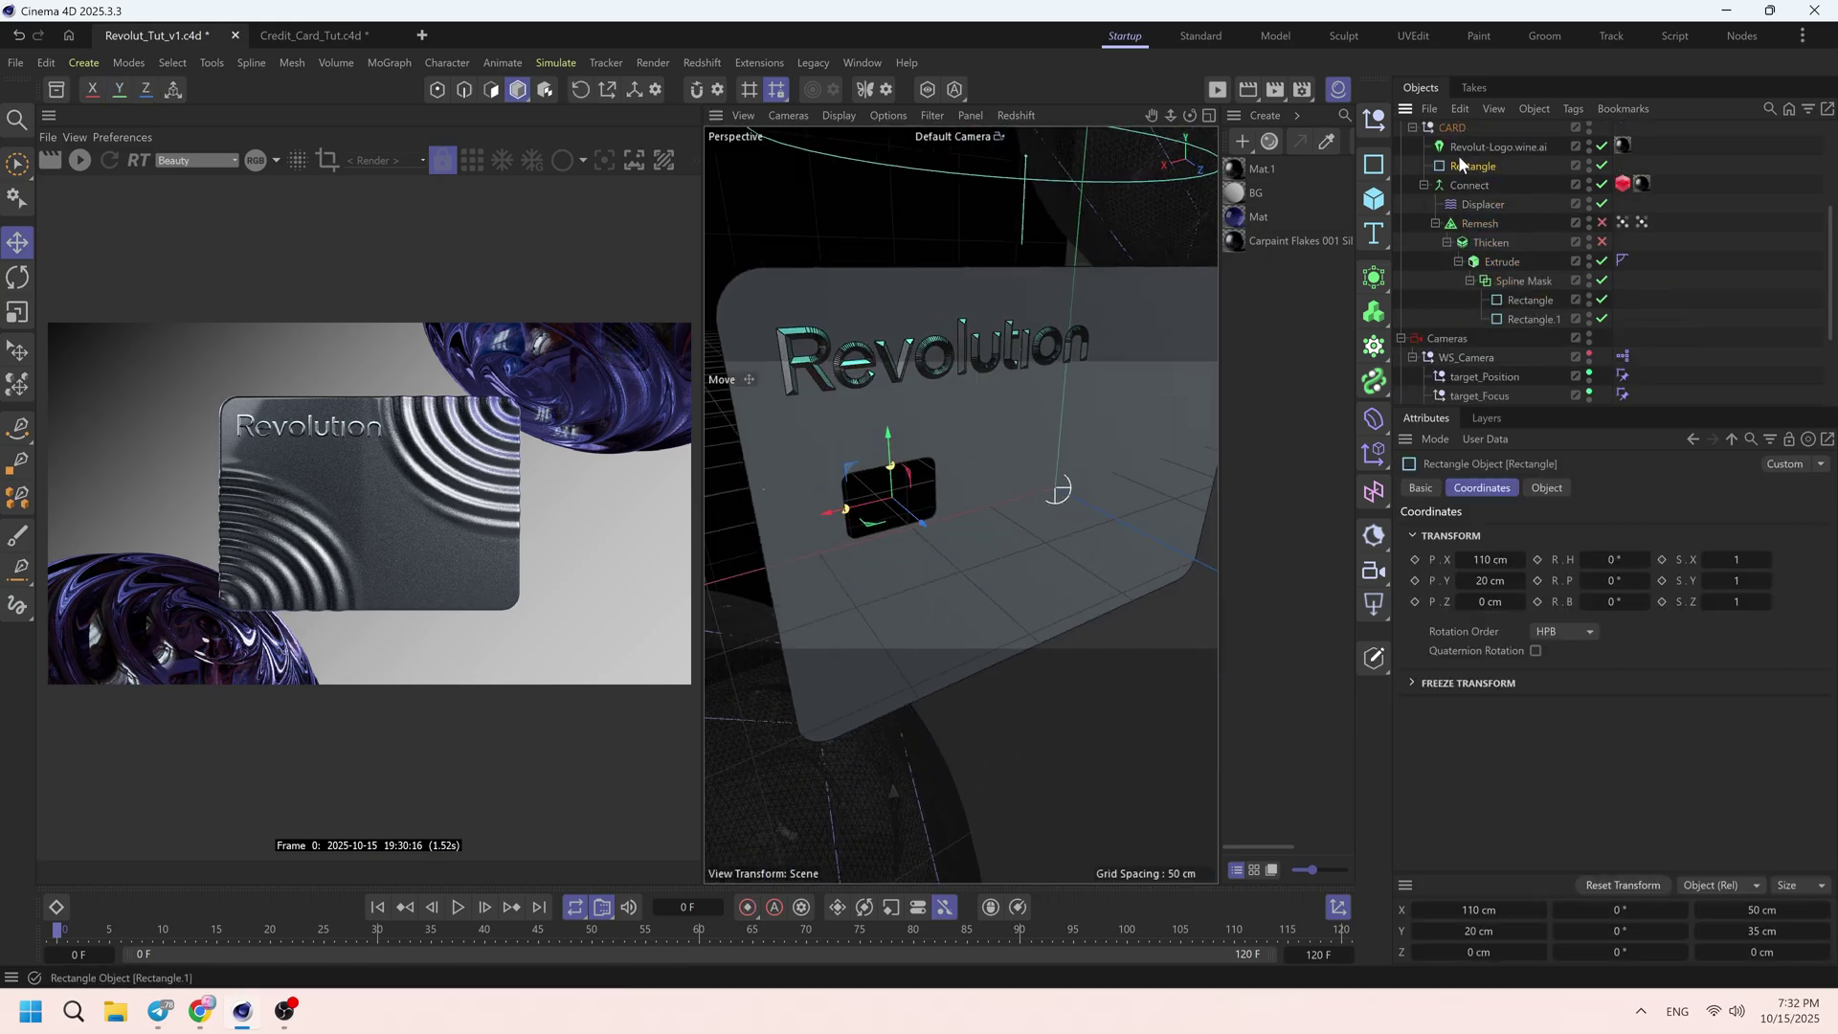
- Re-enable the card's Remesh and Thicken objects
left_click(1424, 184)
left_click(1424, 185)
left_click_drag(1601, 223, 1601, 242)
left_click(1729, 243)
scroll(859, 577, "up", 3)
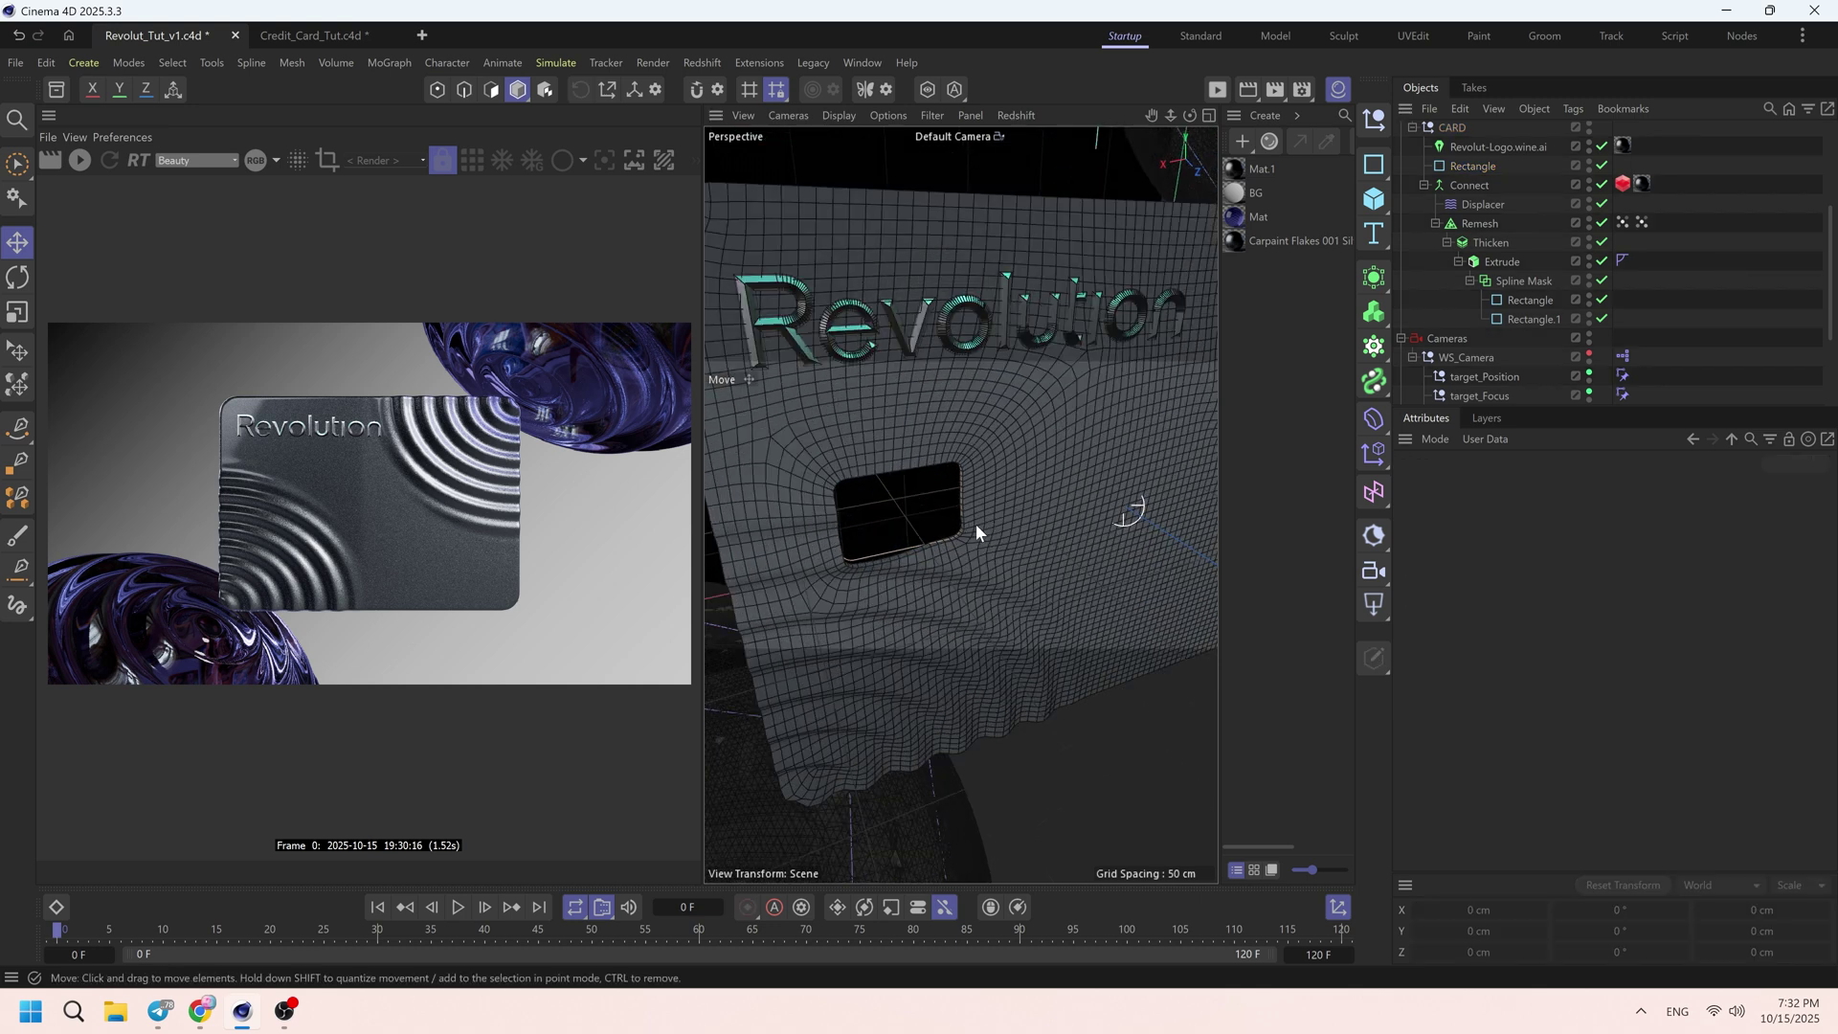
- Group the copied rectangle in a null named Chip
left_click(1472, 165)
left_click(1425, 185)
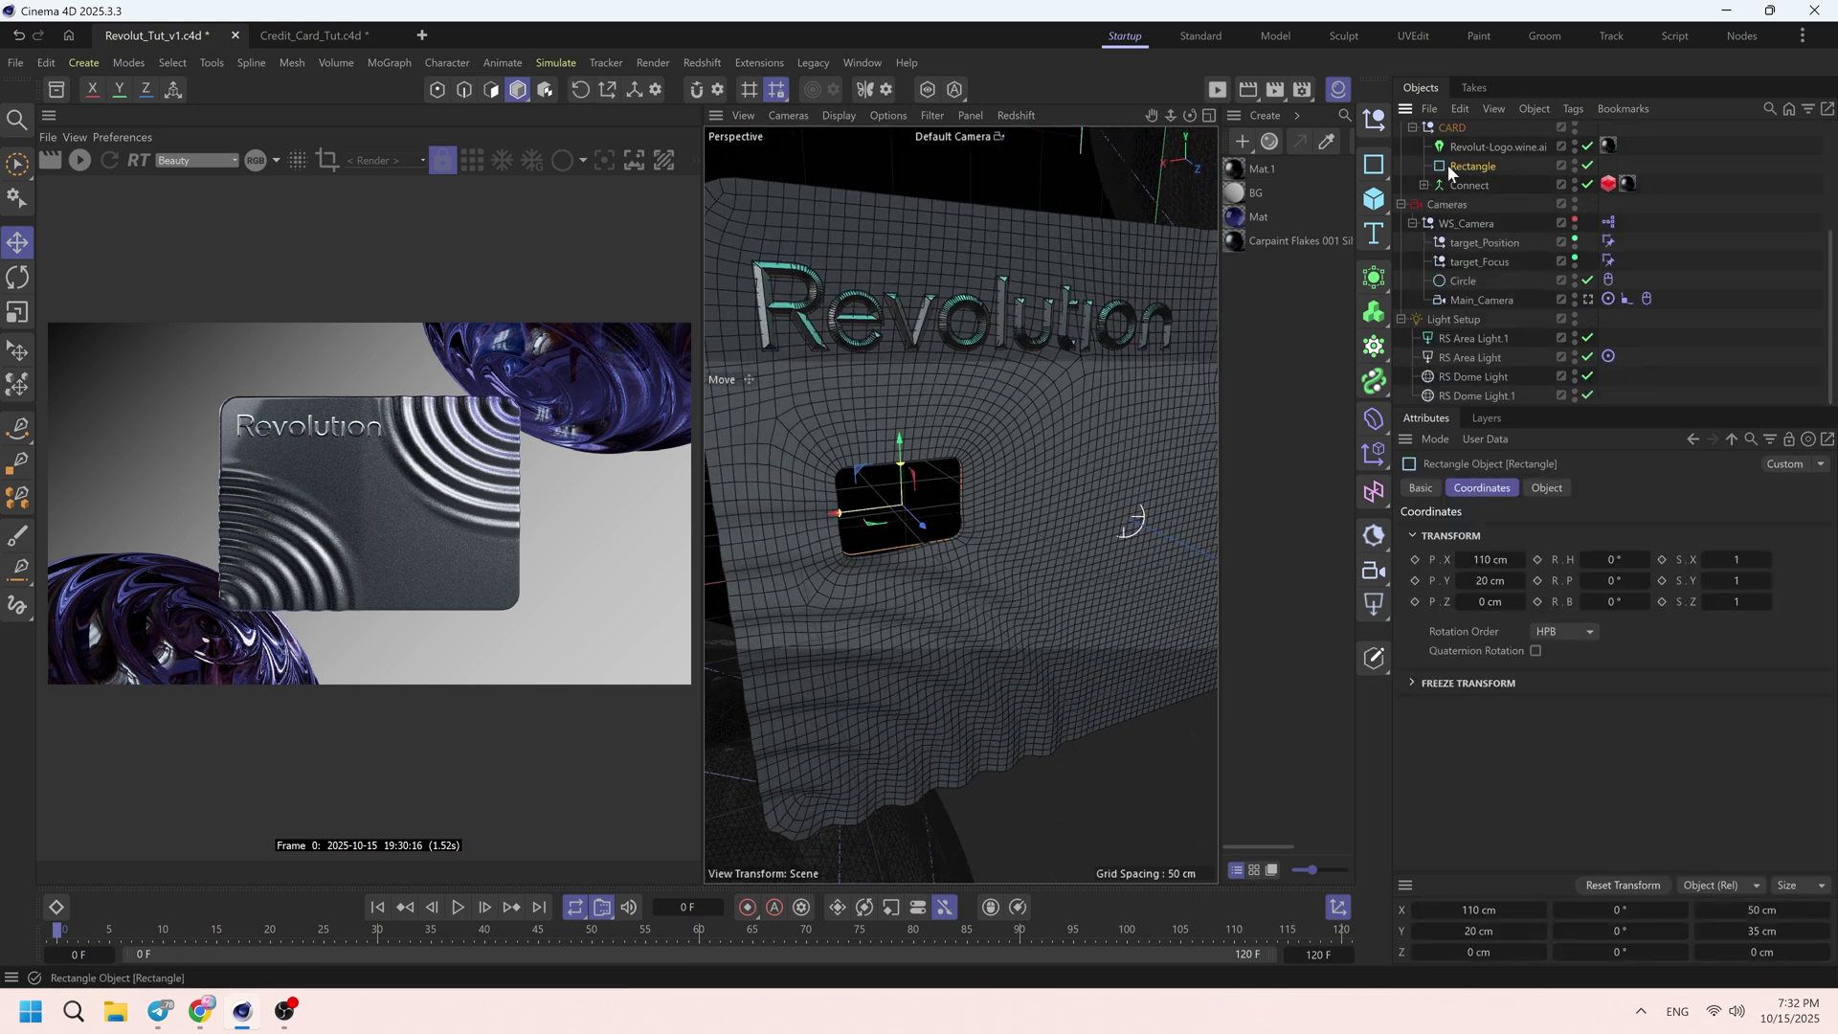
key("alt+g")
type("Chip")
key("Return")
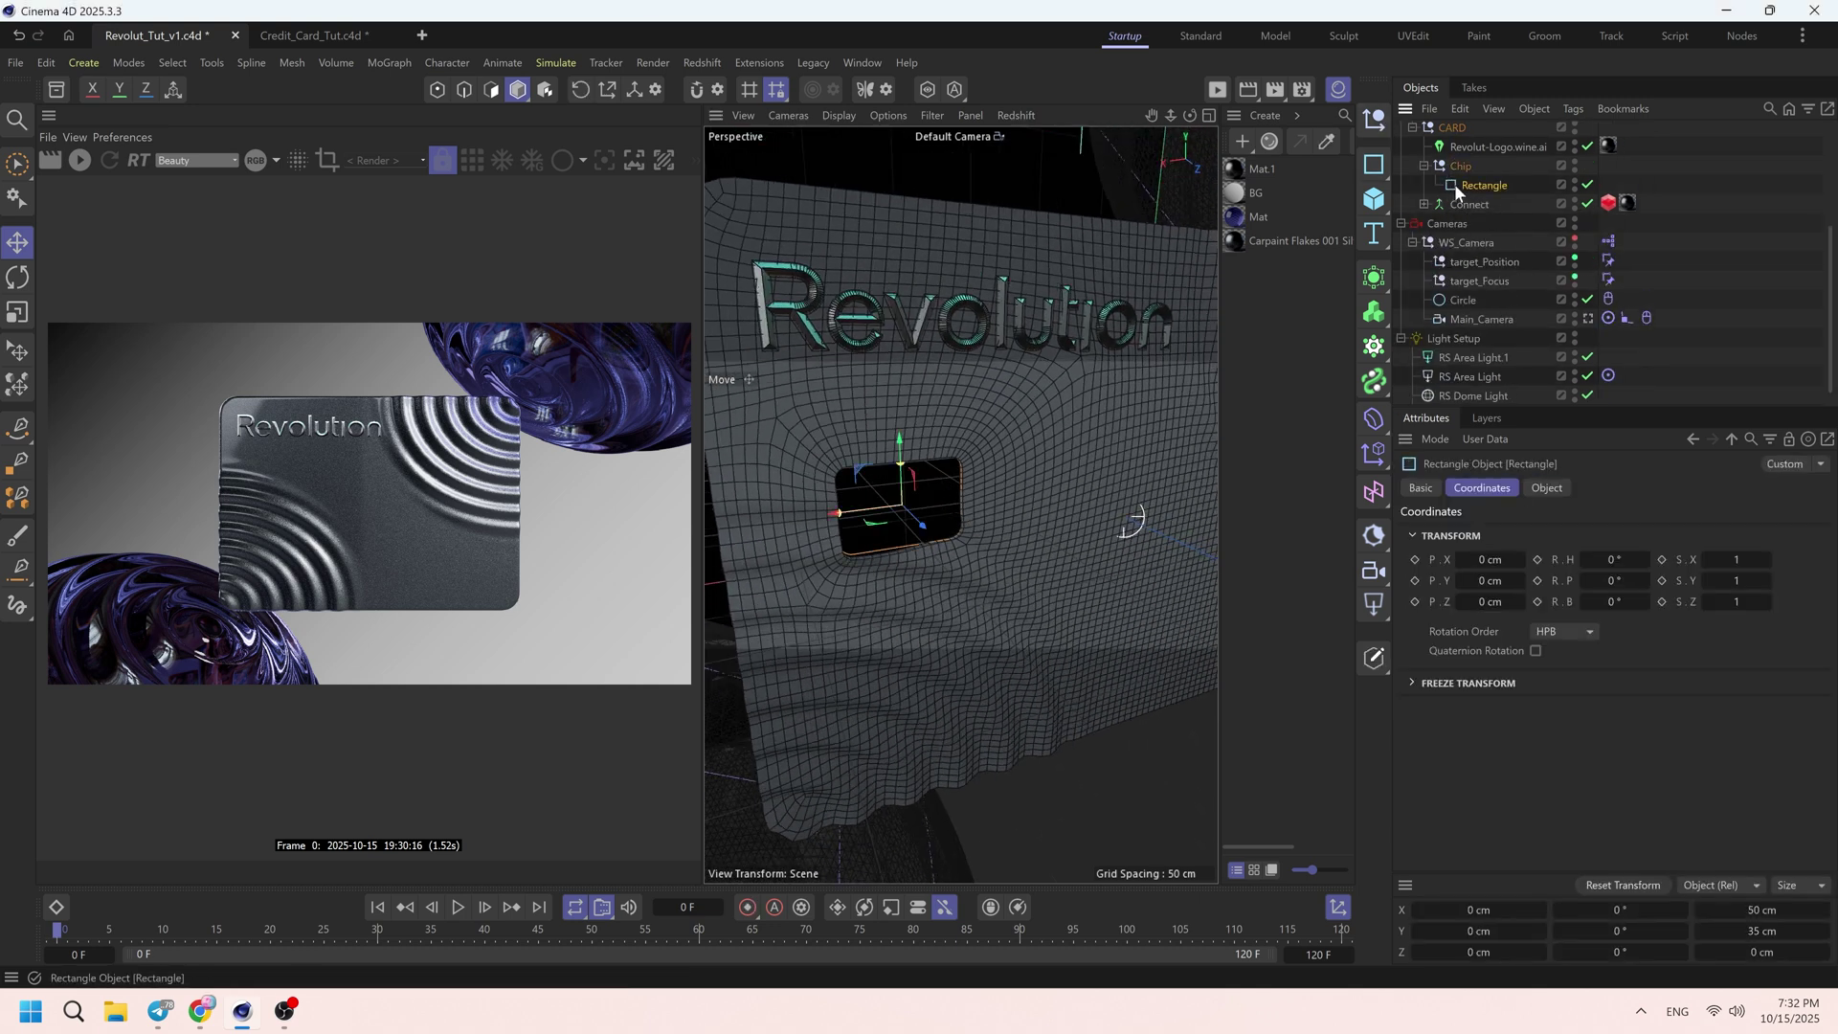
- Wrap the Chip rectangle in a Spline Mask and add an unrounded 5 cm wide duplicate of the rectangle inside it
left_click(1374, 278)
left_click(1464, 412, "alt")
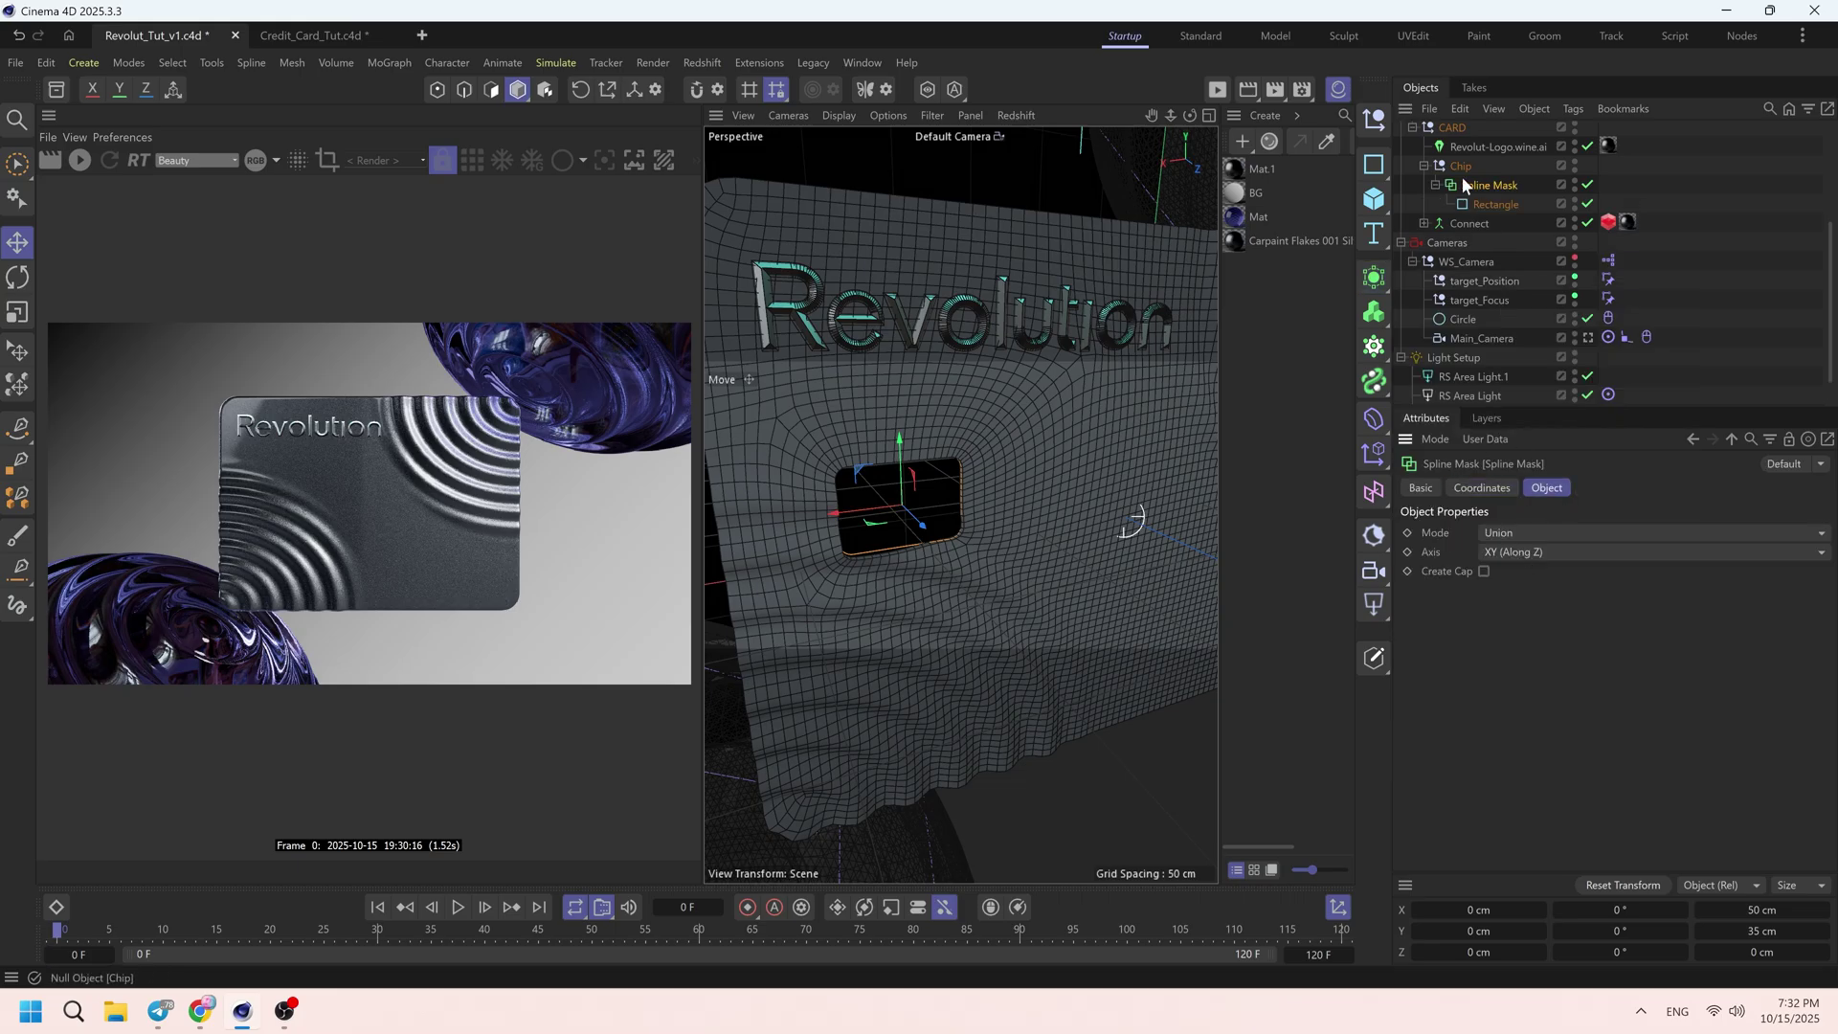
left_click(1480, 206)
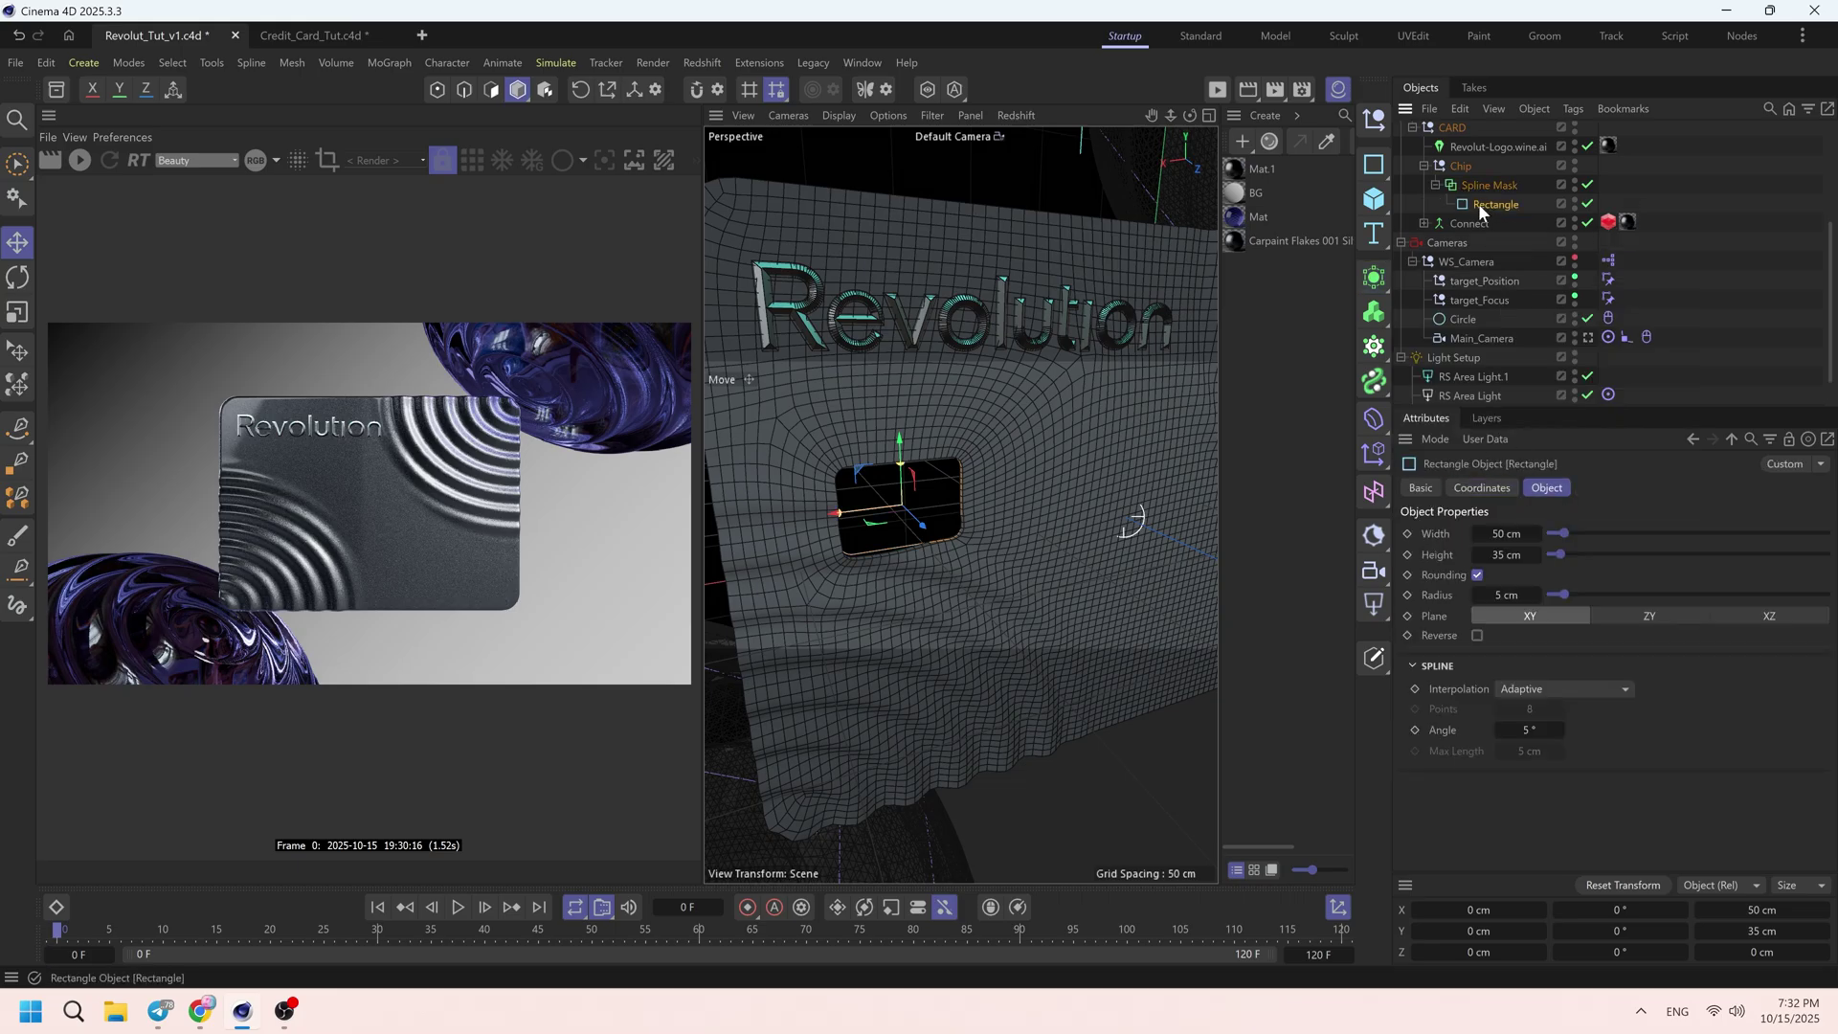
left_click_drag(1479, 206, 1482, 216, "ctrl")
left_click_drag(1515, 534, 1474, 534)
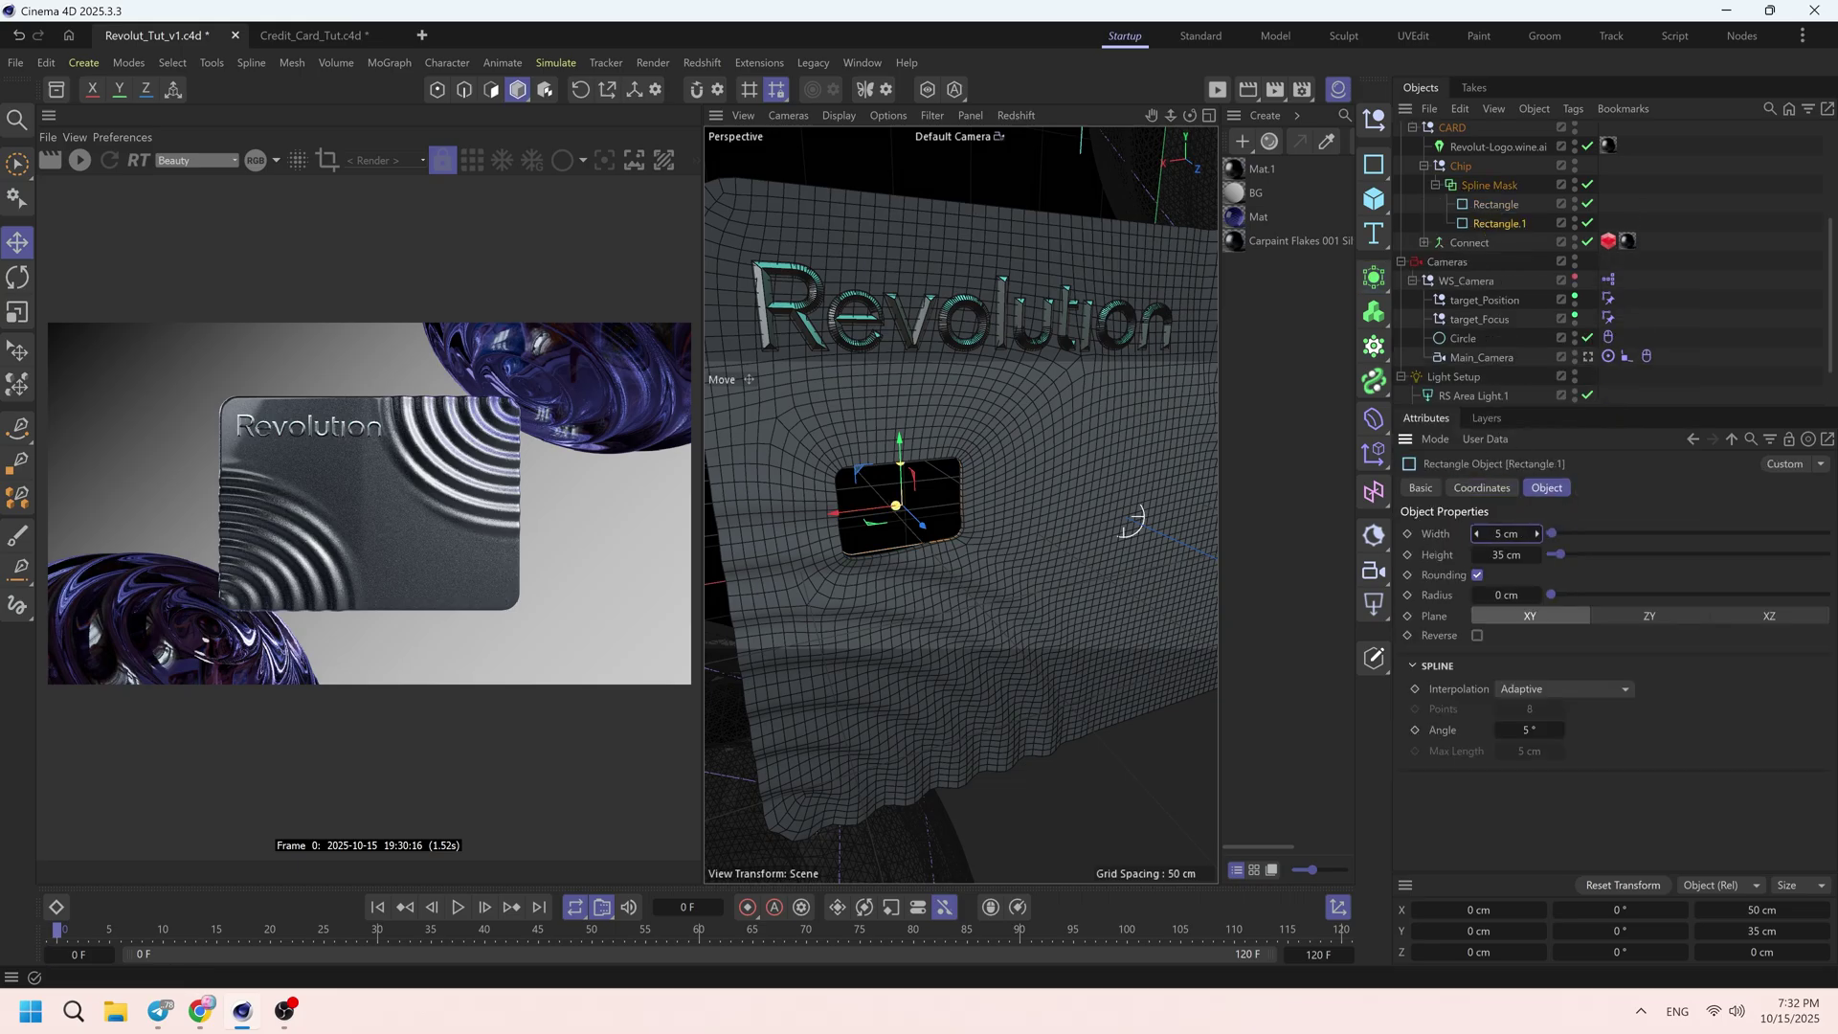
- Set the Chip's Spline Mask mode to A subtract B
left_click(1495, 188)
left_click(1540, 533)
left_click(1536, 579)
left_click_drag(995, 536, 864, 524, "alt")
scroll(863, 525, "up", 2)
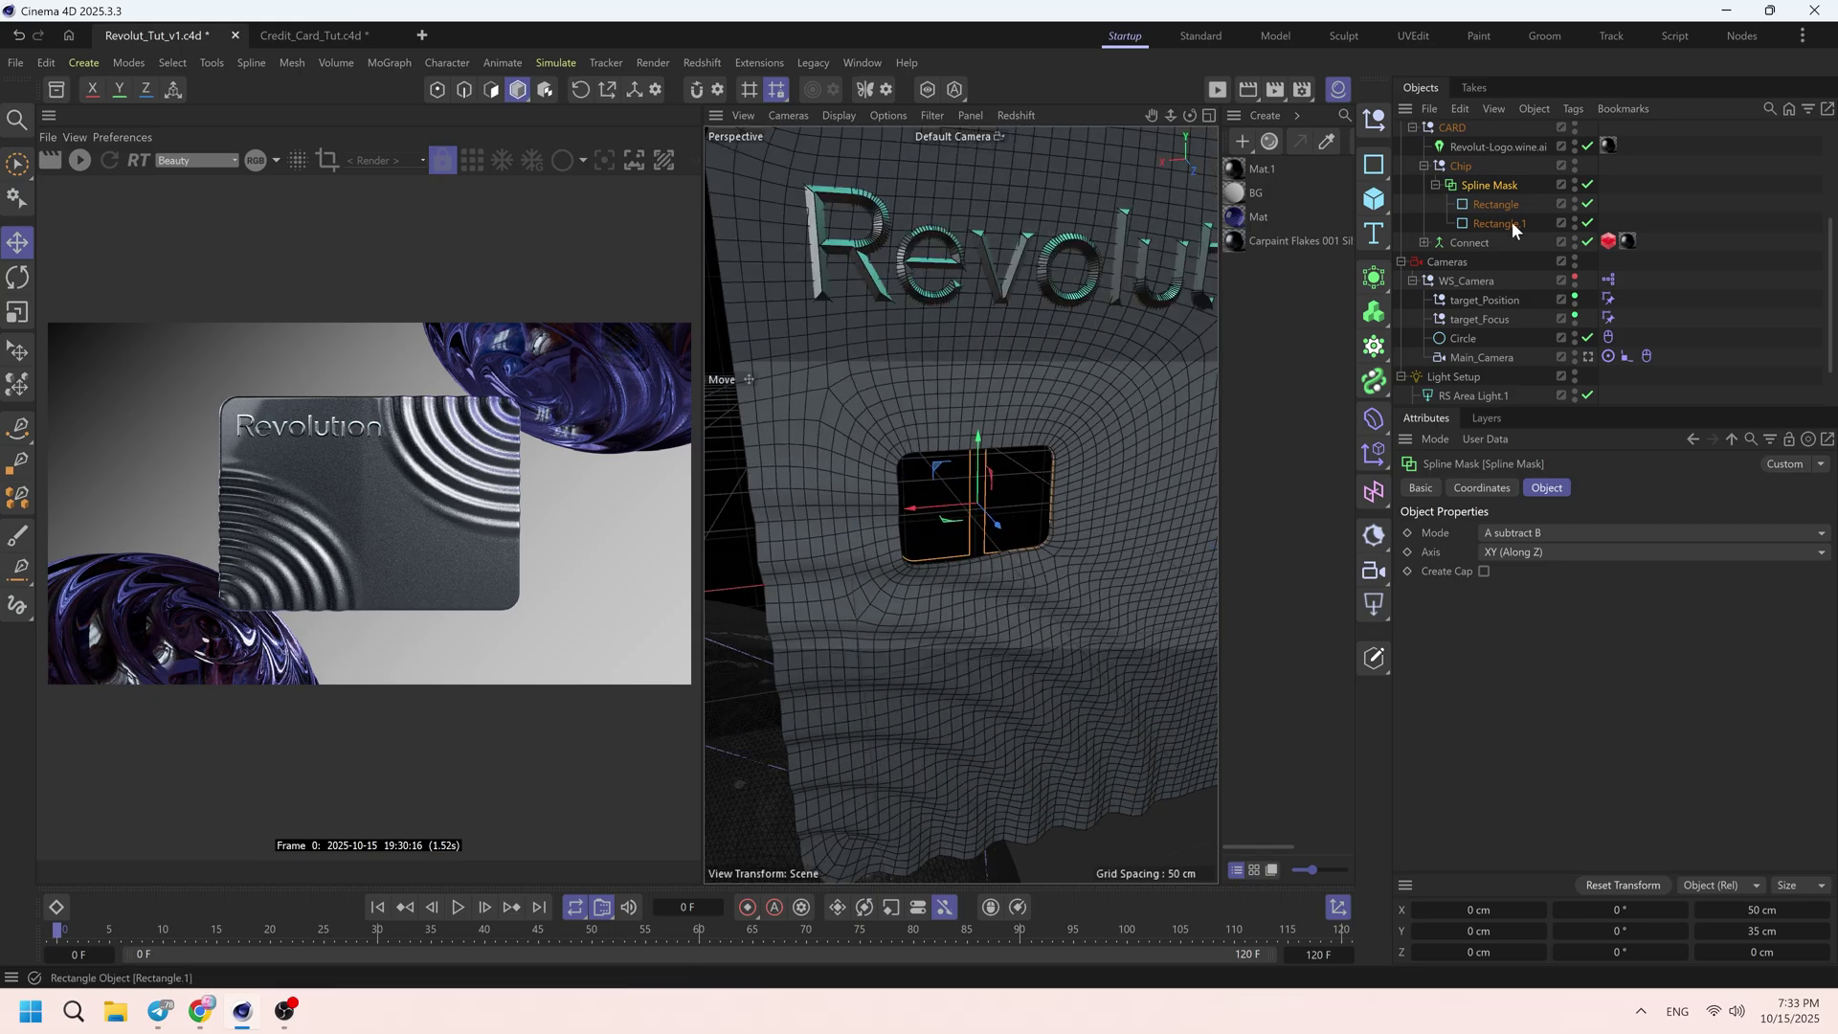
- Nest the strip in a second Spline Mask, resize it to 3 by 50 cm at X 6 cm and duplicate it at X -6 cm
left_click(1373, 278)
left_click(1445, 404, "alt")
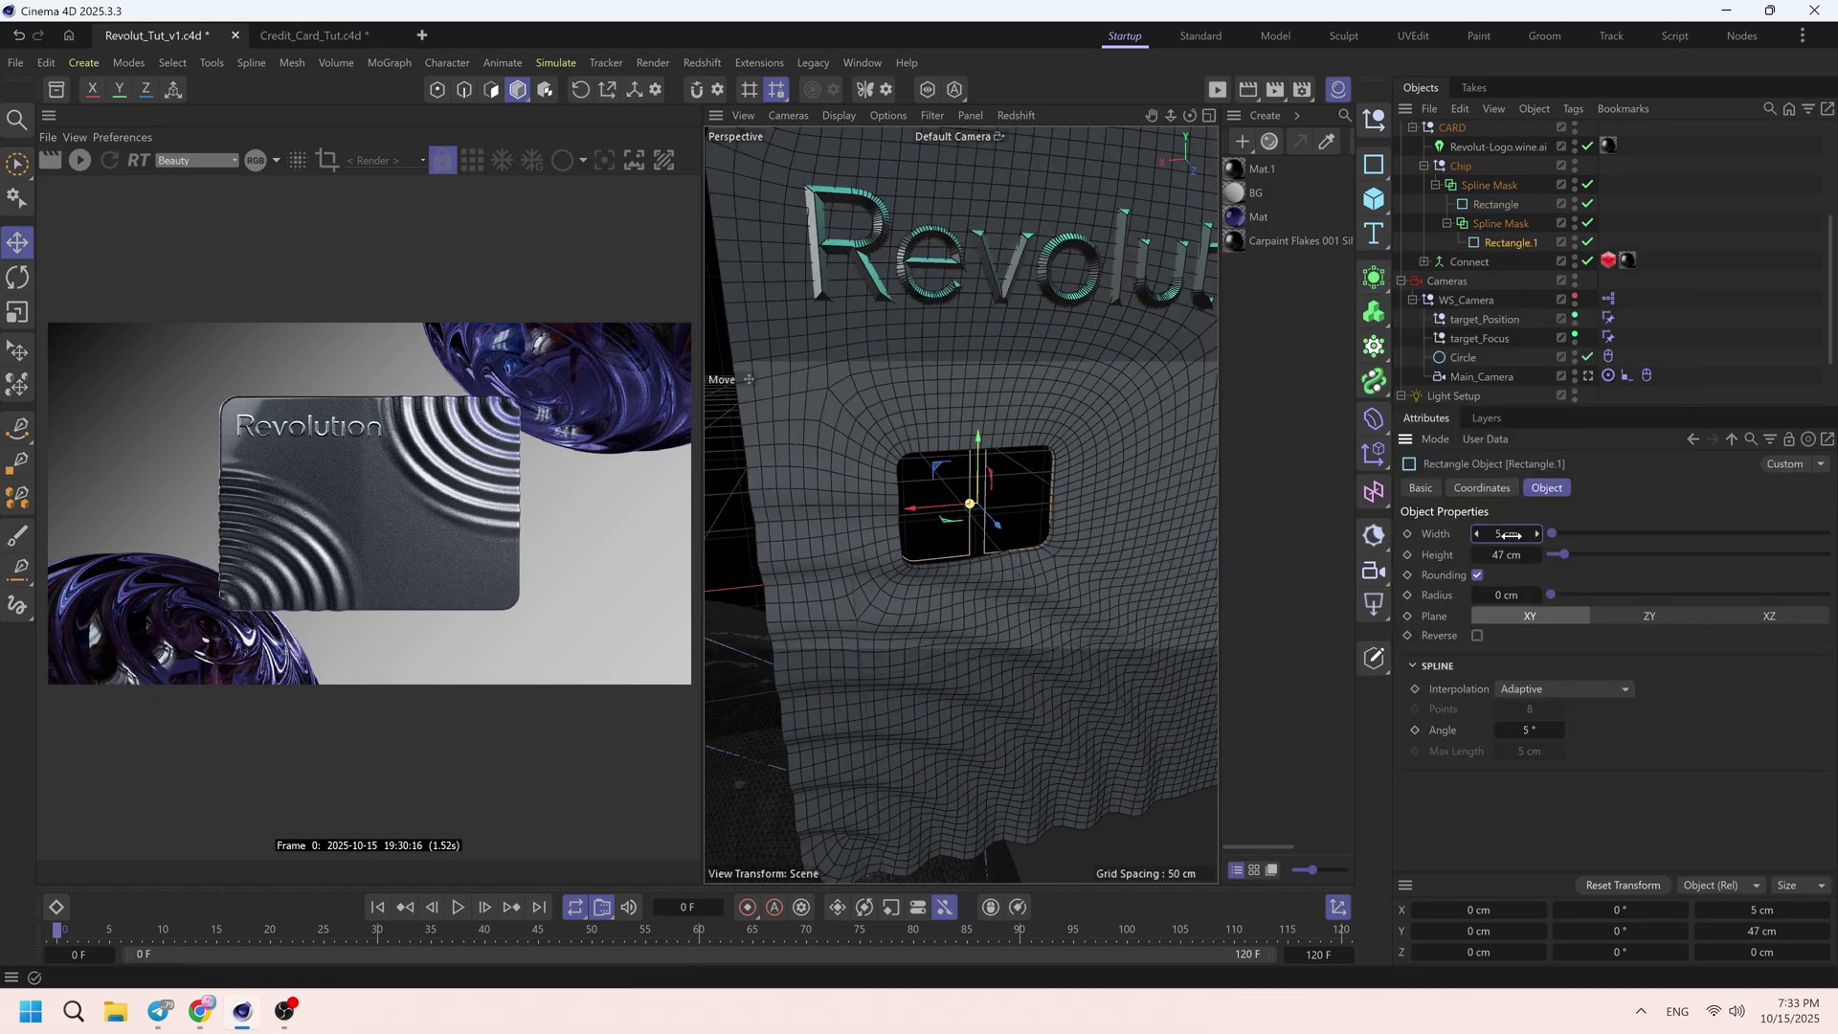
left_click_drag(1506, 555, 1483, 563)
left_click(1489, 489)
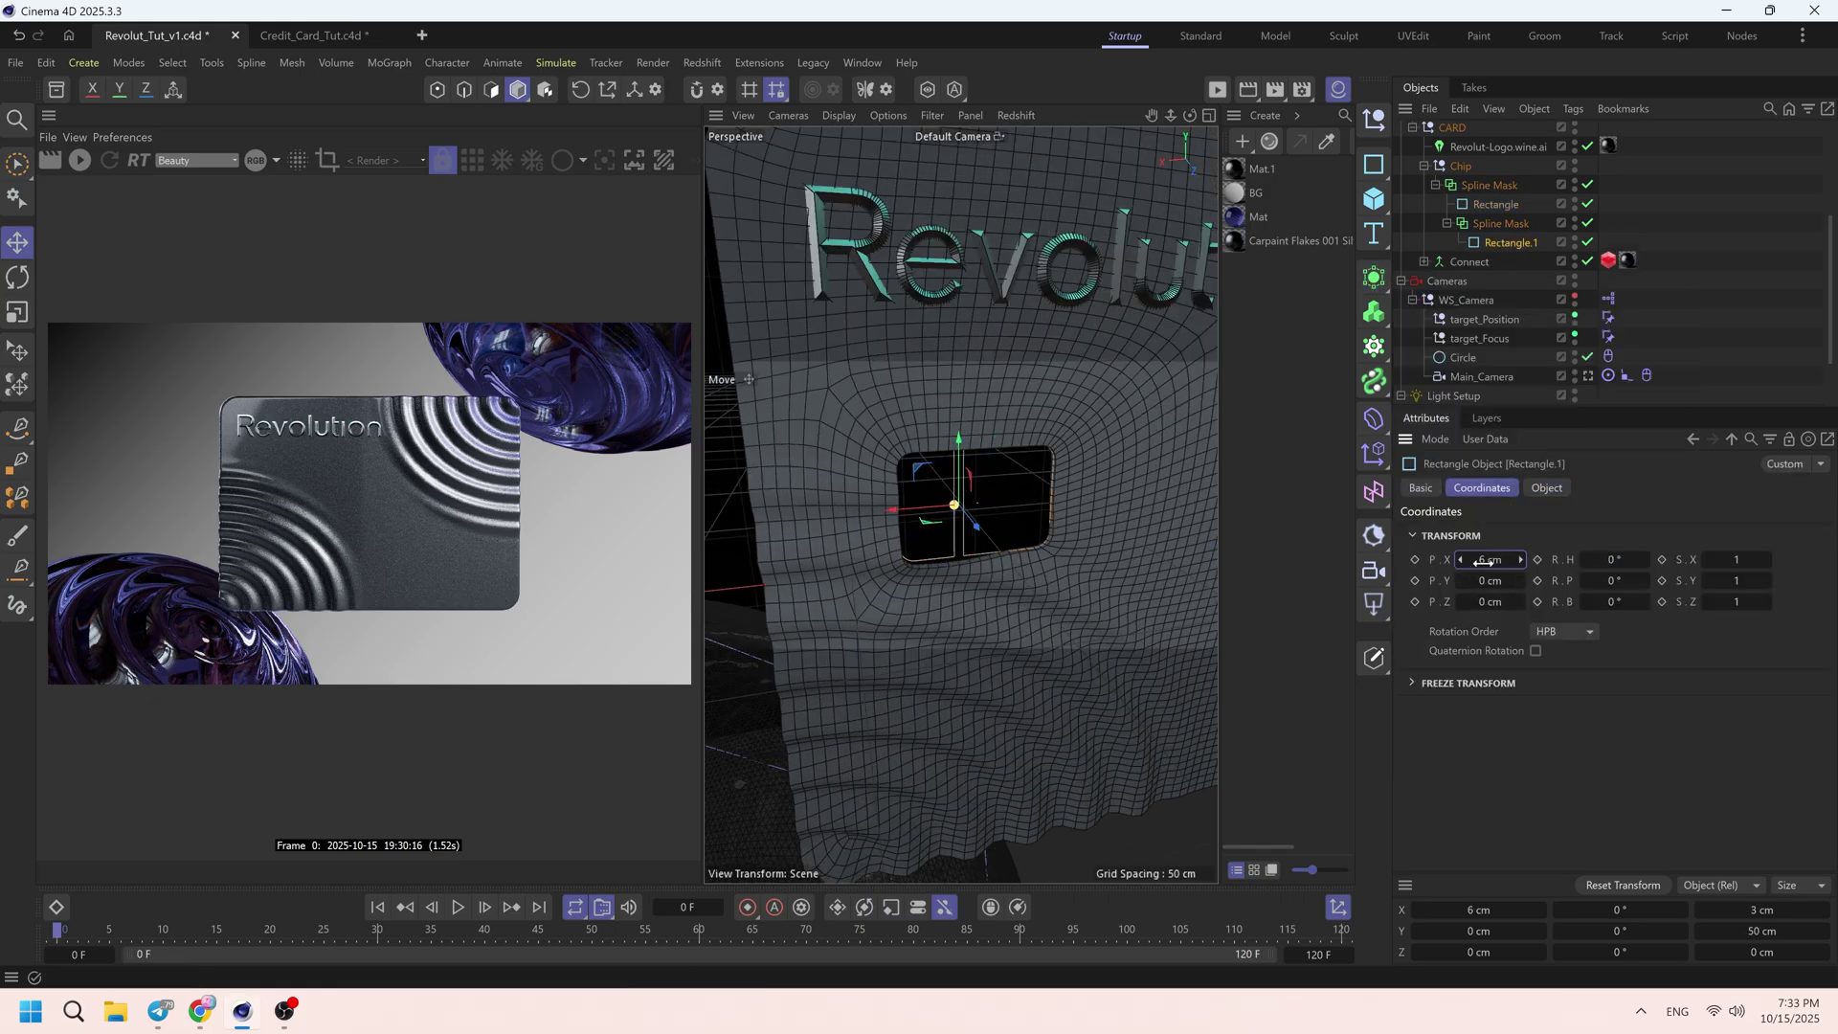
left_click_drag(1500, 244, 1502, 252, "ctrl")
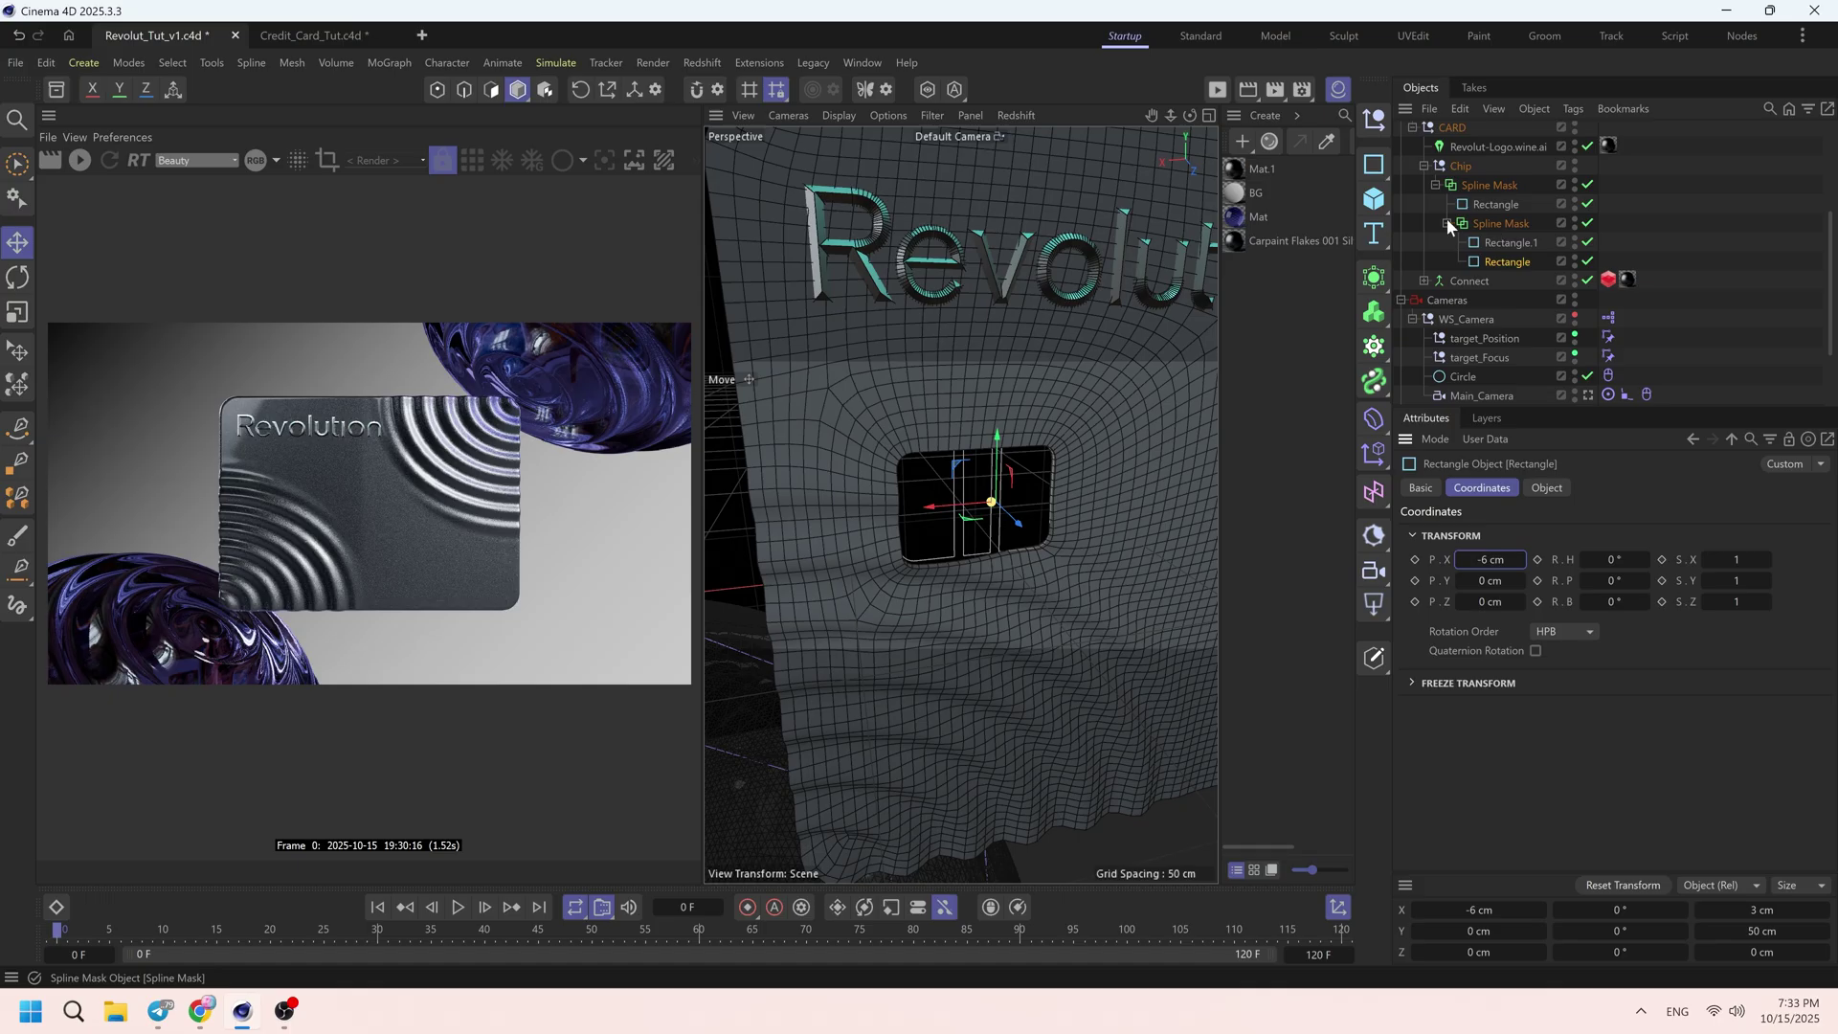
- Duplicate the strip, rotate the copy 90° and position it at X -30 cm, Y 5 cm
left_click(1495, 244)
left_click_drag(1503, 260, 1504, 269, "ctrl")
key("r")
left_click_drag(981, 465, 1025, 508, "shift")
key("e")
left_click(1508, 280)
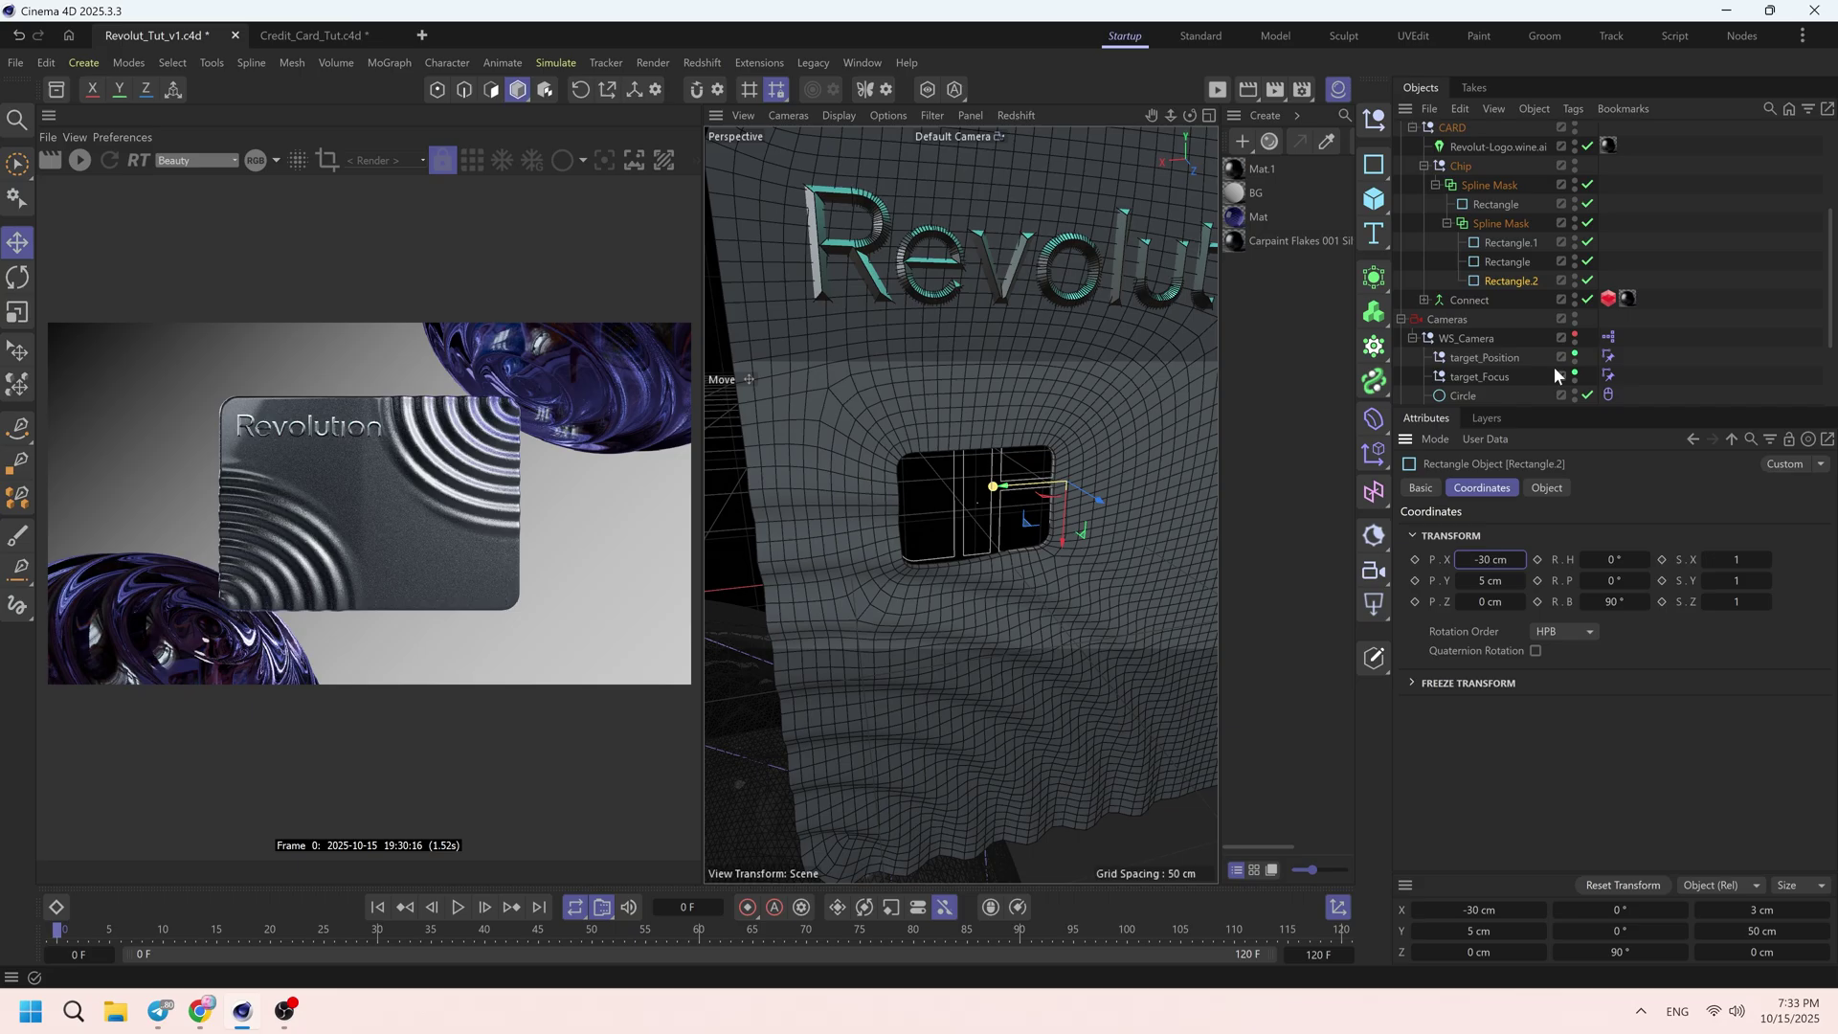
- Duplicate the horizontal strip at a lower Y position and copy both horizontal strips to X 30 cm
left_click_drag(1510, 281, 1505, 297, "ctrl")
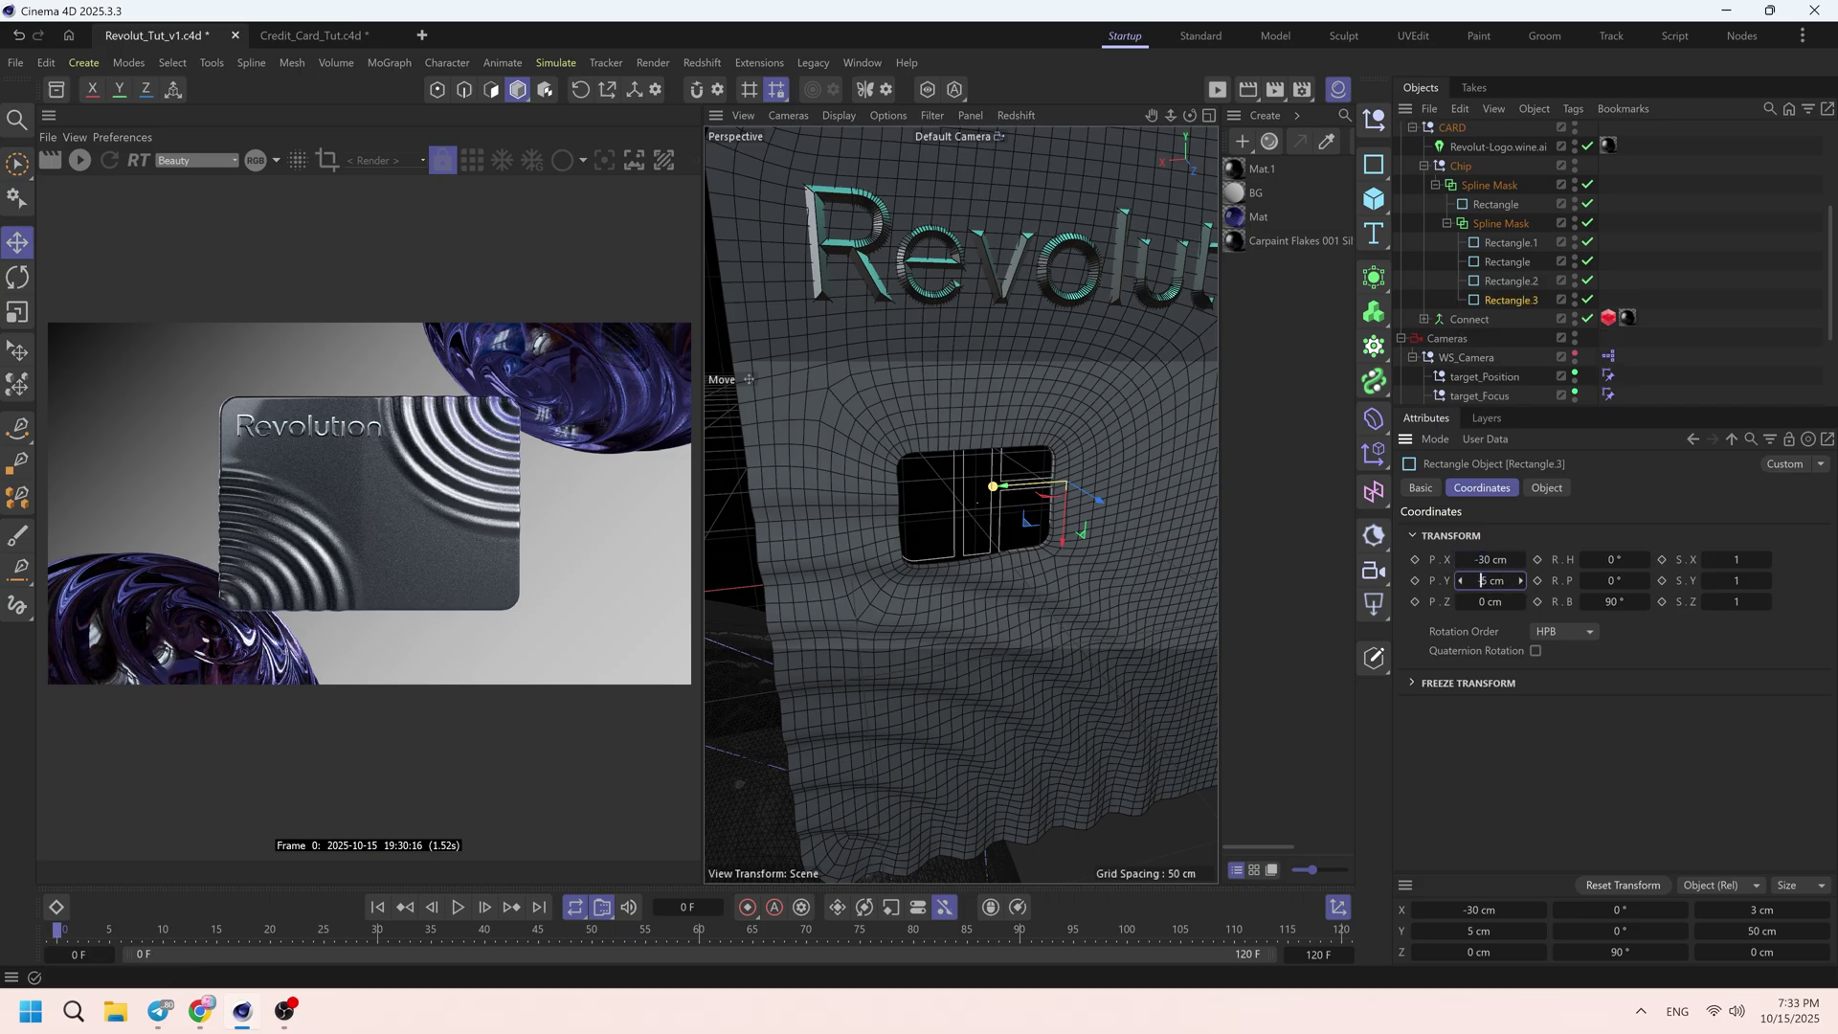
key("Return")
left_click(1512, 284, "ctrl")
left_click_drag(1512, 286, 1510, 309, "ctrl")
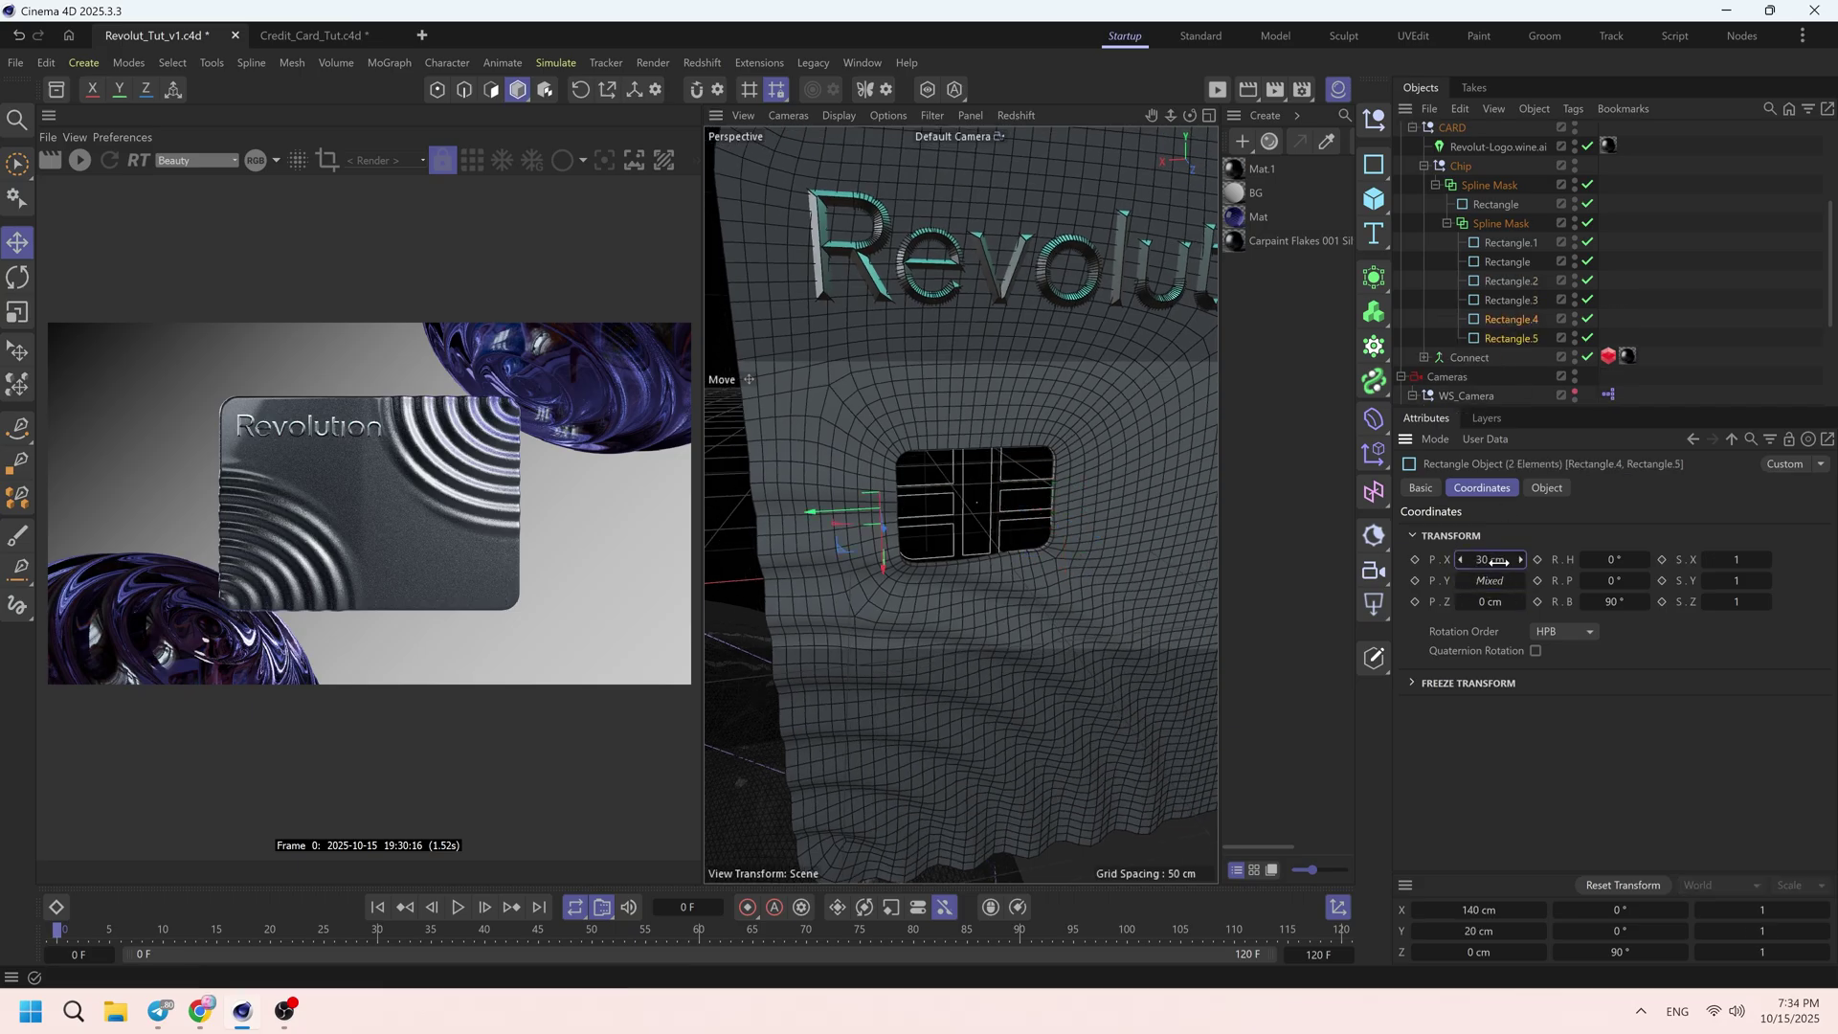
left_click(1645, 304)
- Put the Chip's outer Spline Mask in an Extrude object with an offset of 0 cm
left_click(1435, 185)
left_click(1474, 186)
left_click_drag(1373, 278, 1436, 343, "alt")
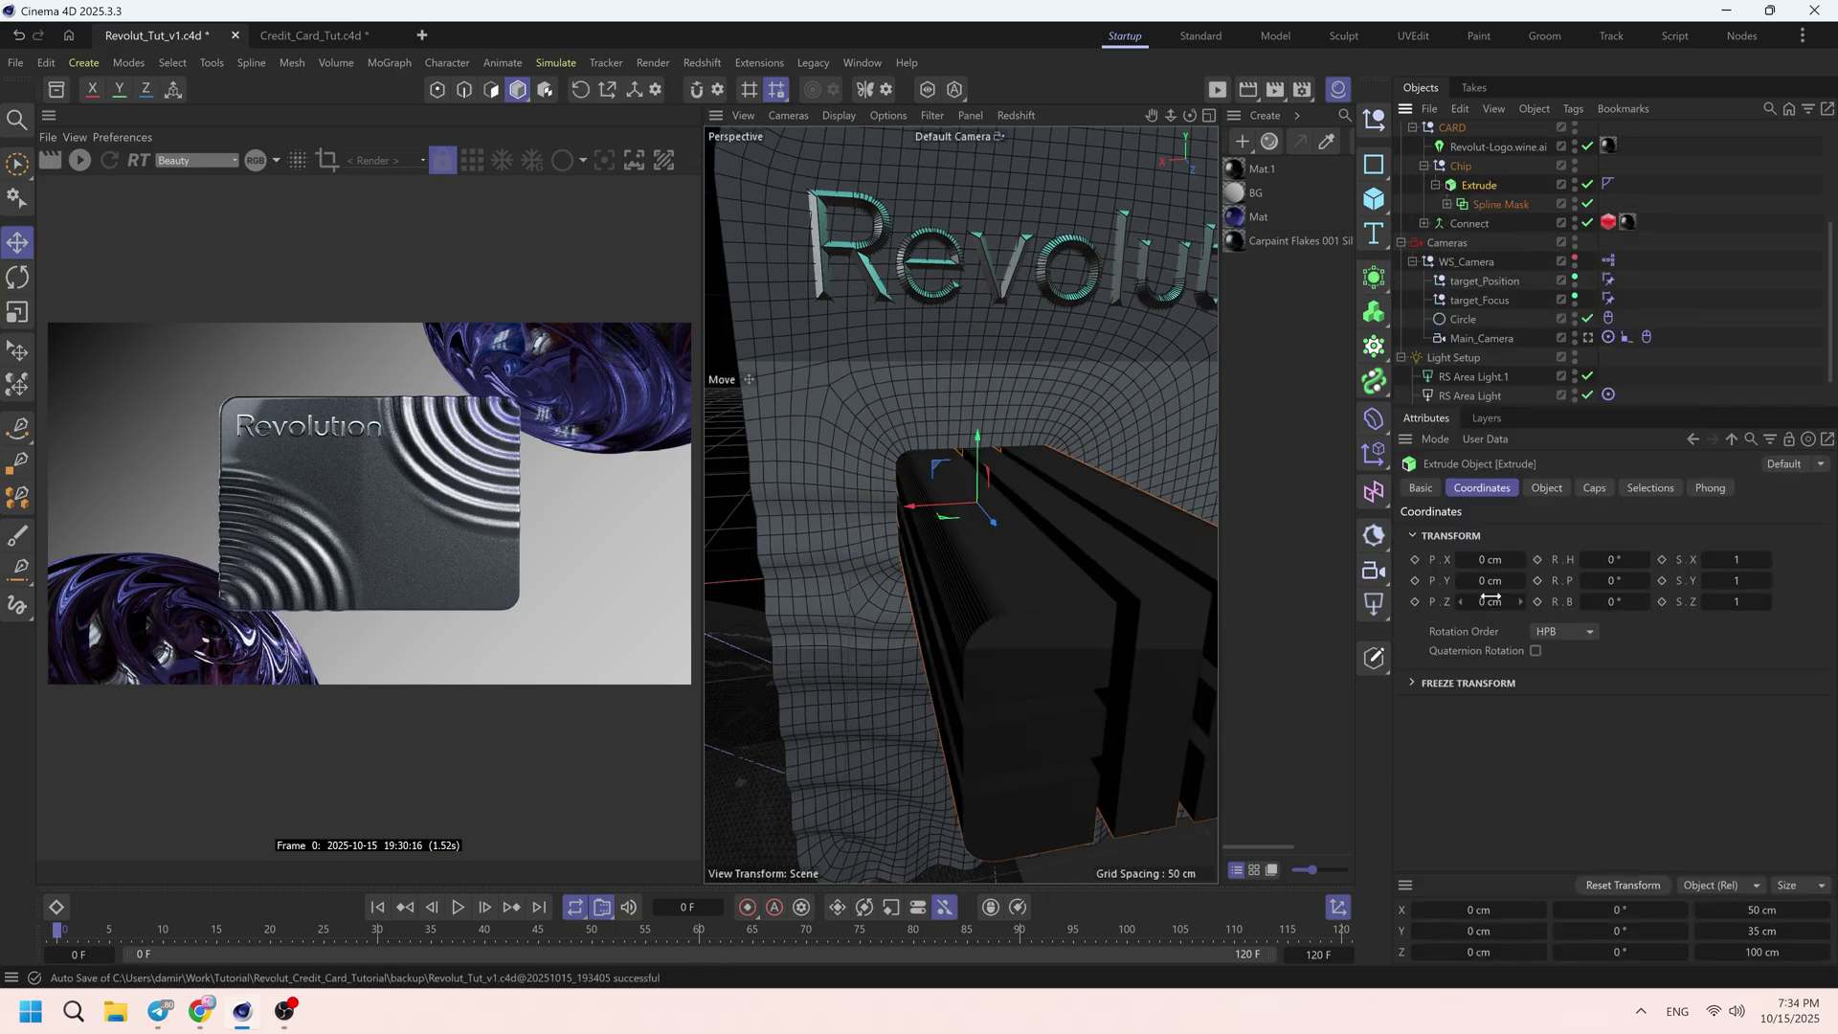
left_click(1546, 489)
double_click(1556, 553)
type("0")
key("Return")
left_click_drag(965, 502, 997, 465, "alt")
scroll(998, 462, "up", 3)
scroll(998, 462, "down", 3)
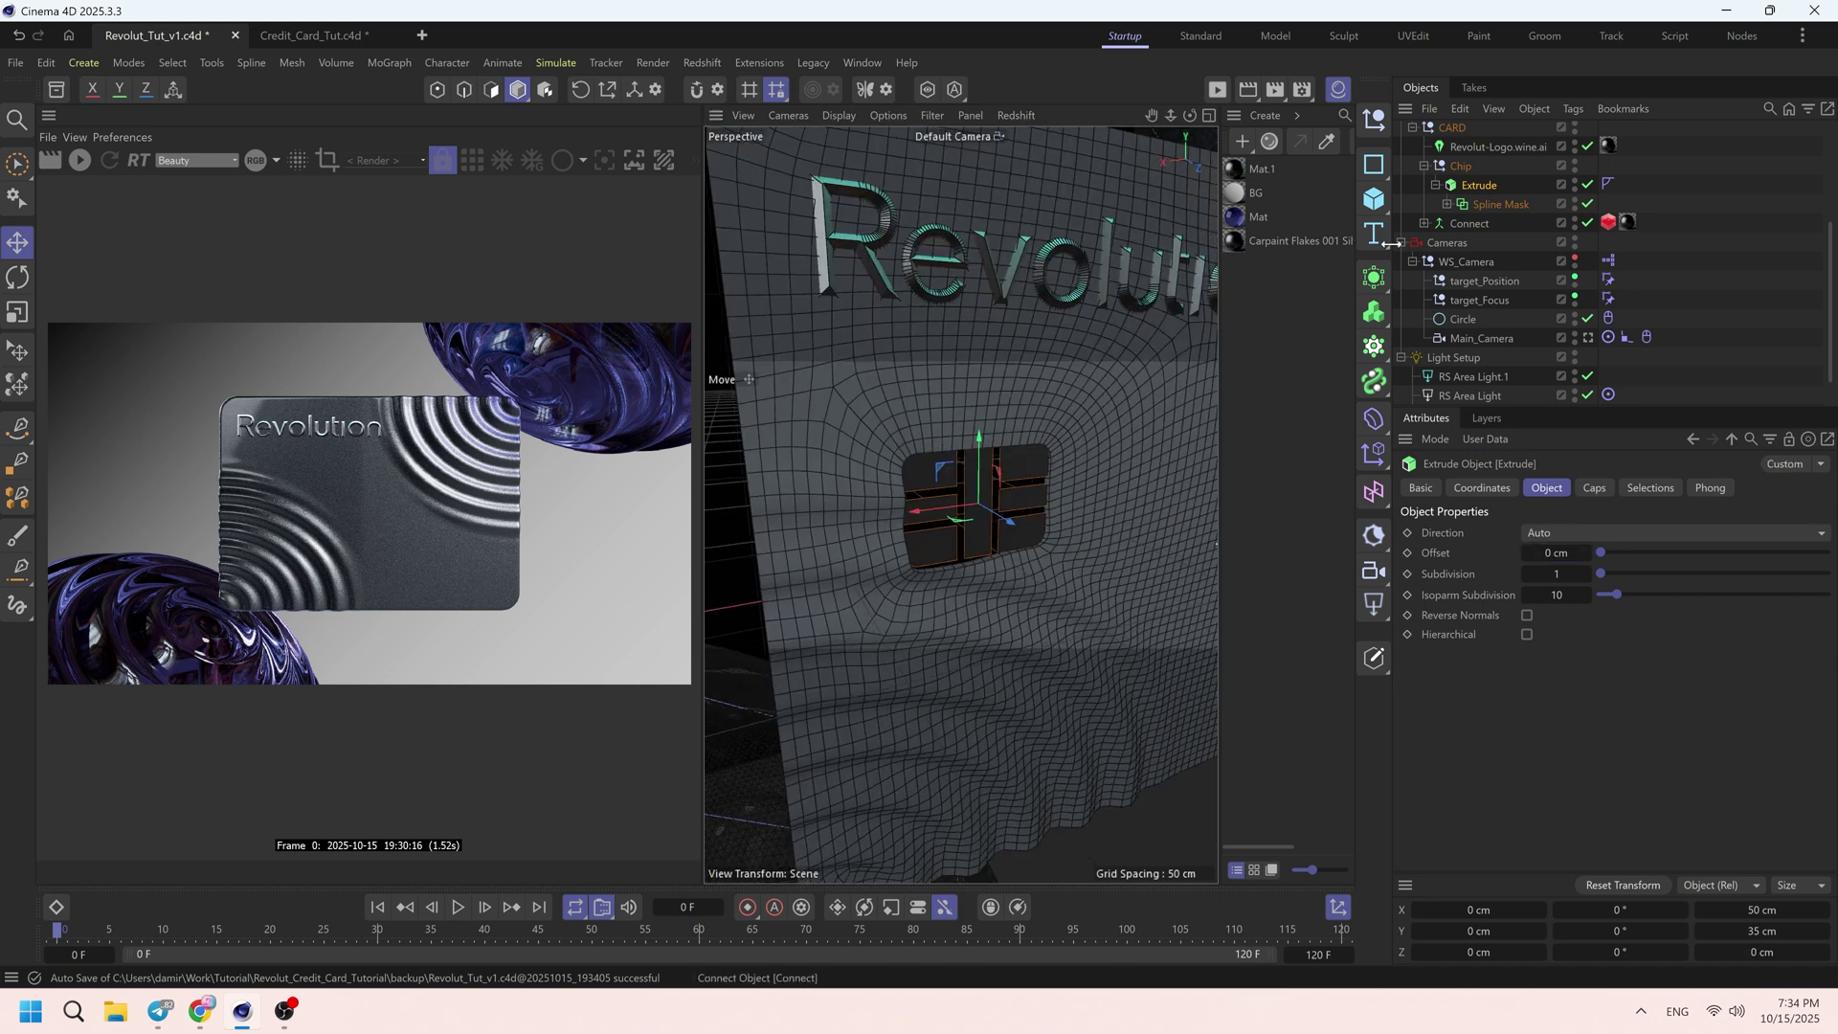
- Wrap the chip's Extrude in a Thicken generator with a thickness of 3 cm
left_click_drag(1373, 278, 1447, 532, "alt")
double_click(1549, 561)
type("1")
key("Return")
scroll(1020, 462, "up", 5)
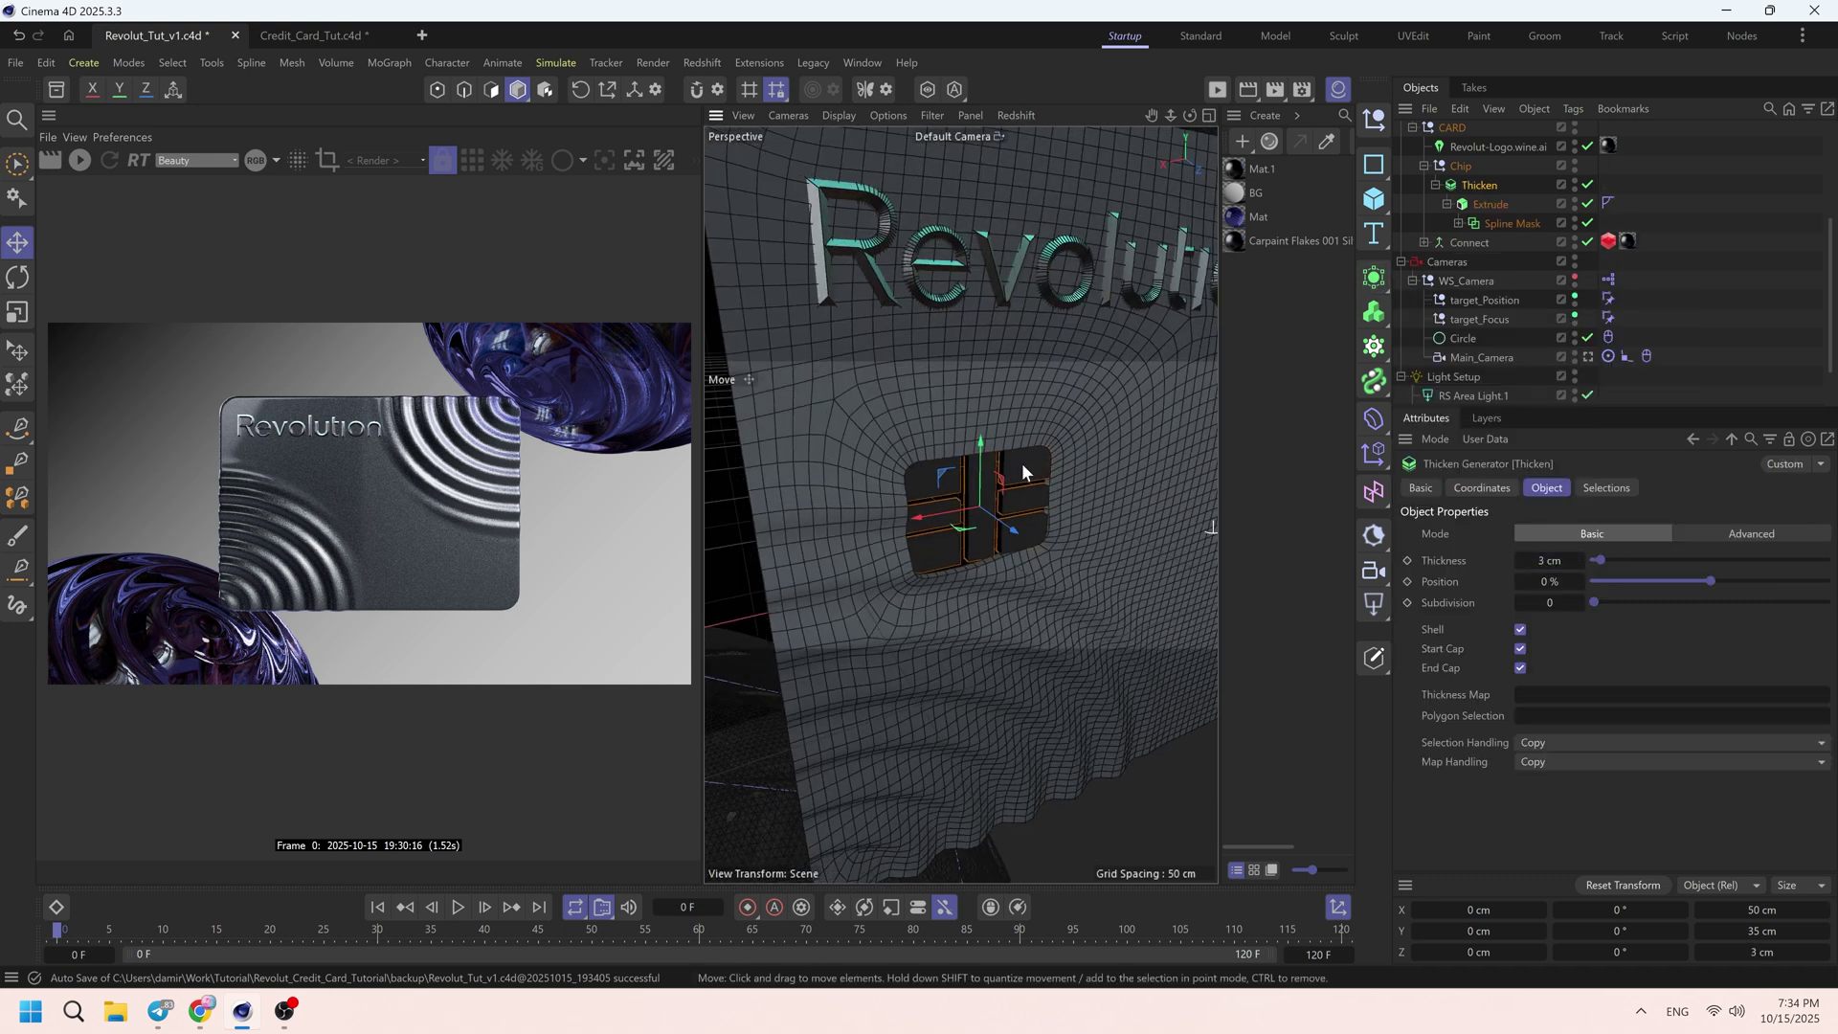
- Copy the rounded rectangle out of the chip's Spline Mask and place it in its own Extrude with 0 cm offset
left_click(1458, 223)
left_click_drag(1517, 244, 1464, 175)
left_click(1435, 204)
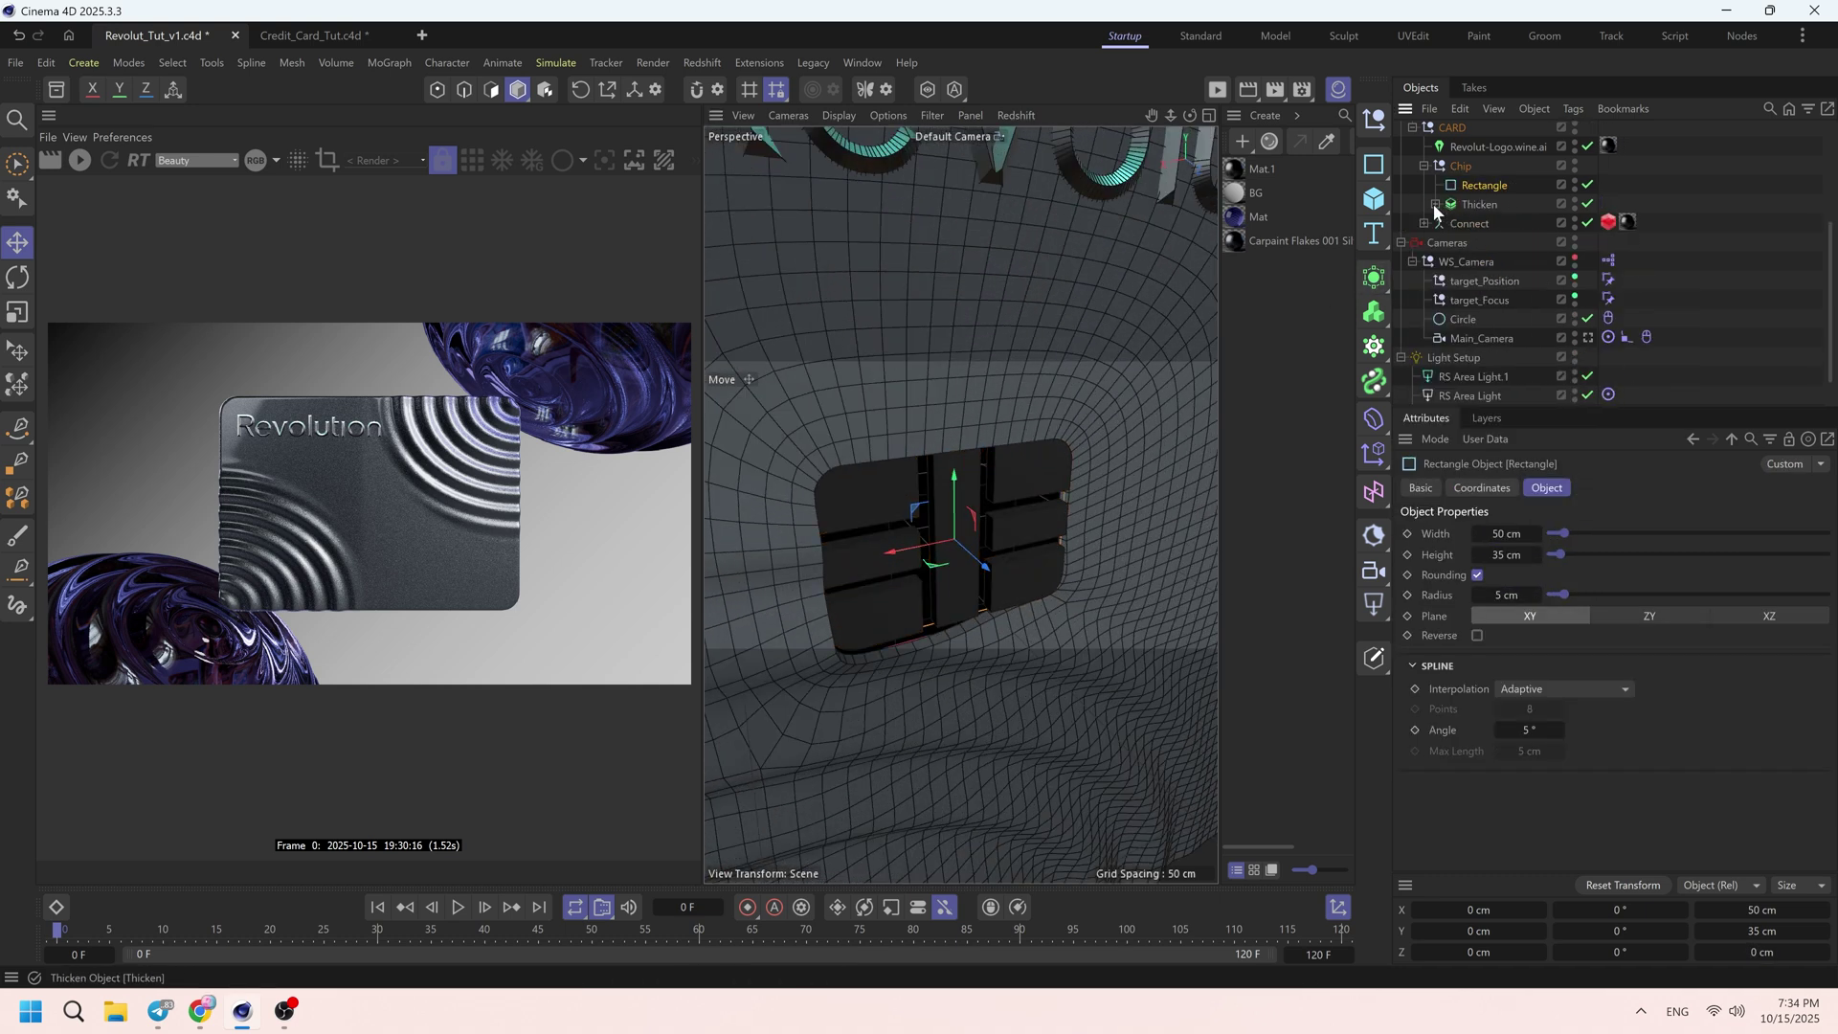
left_click(1374, 278)
left_click(1538, 555, "alt")
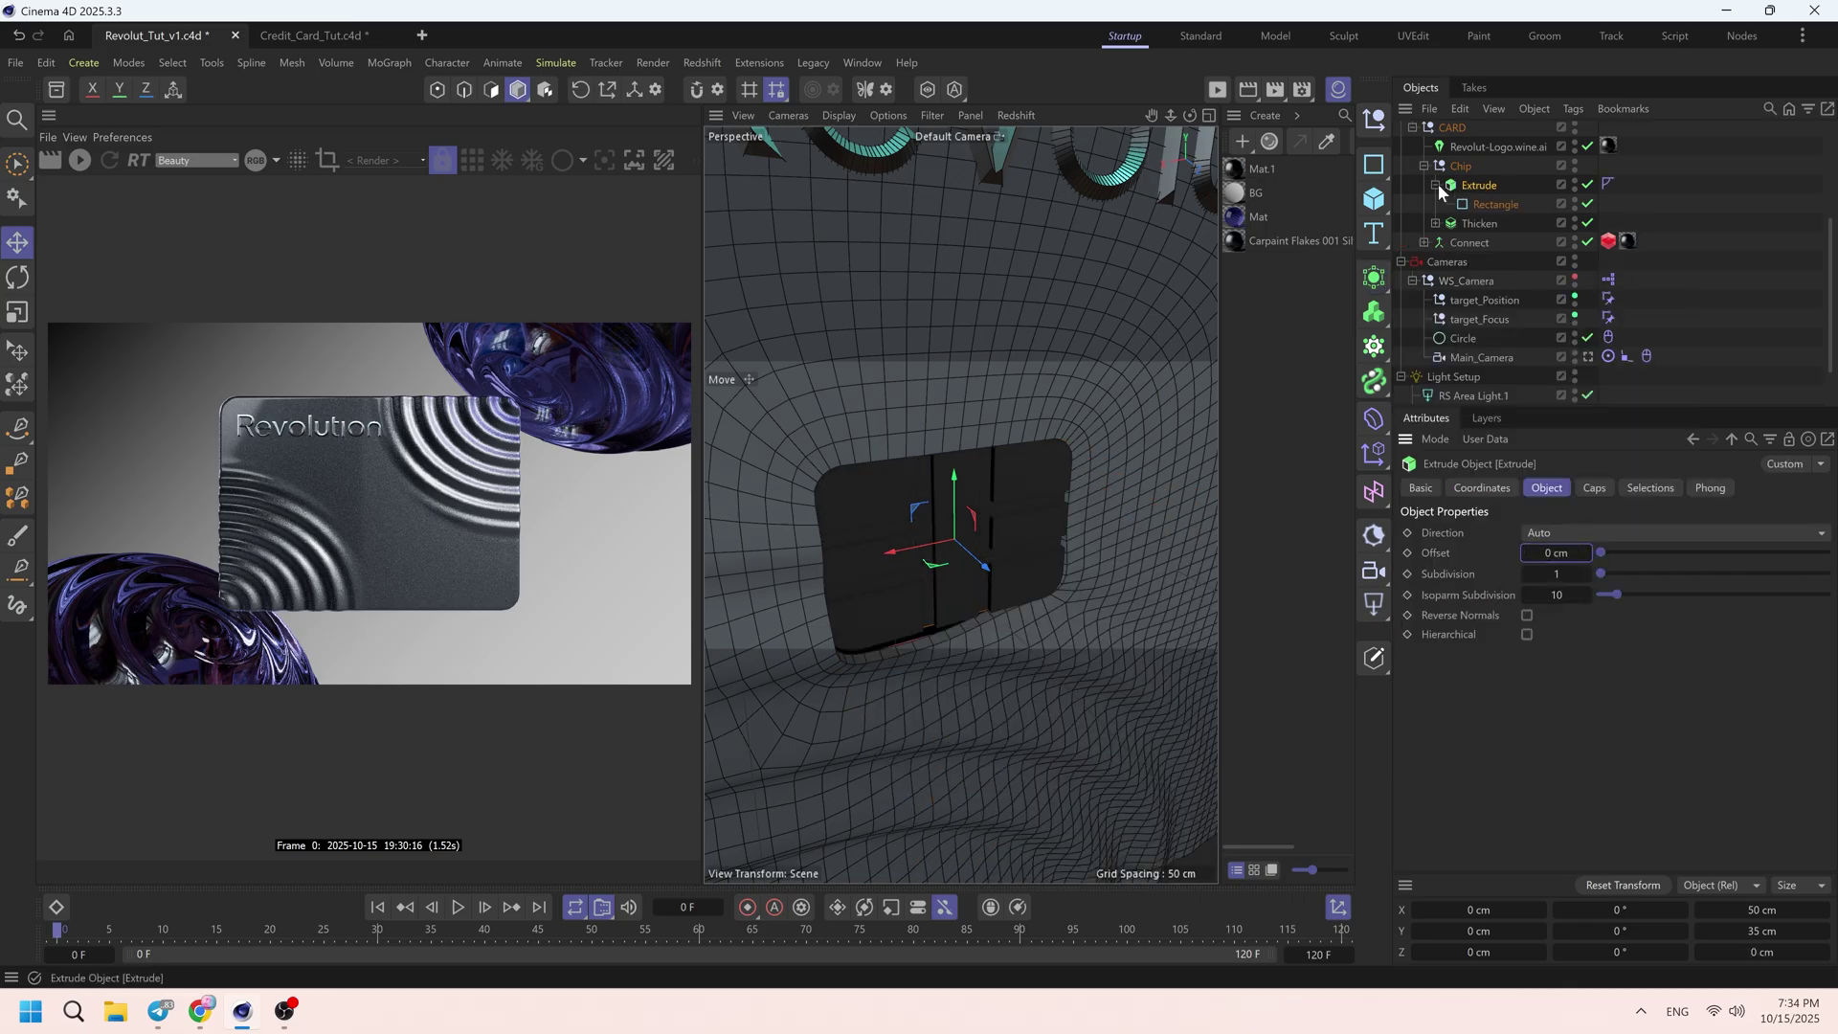
- Wrap the chip base plate's Extrude in a Thicken generator with a thickness of 2 cm
left_click(1374, 278)
left_click(1447, 348, "alt")
scroll(987, 466, "down", 3)
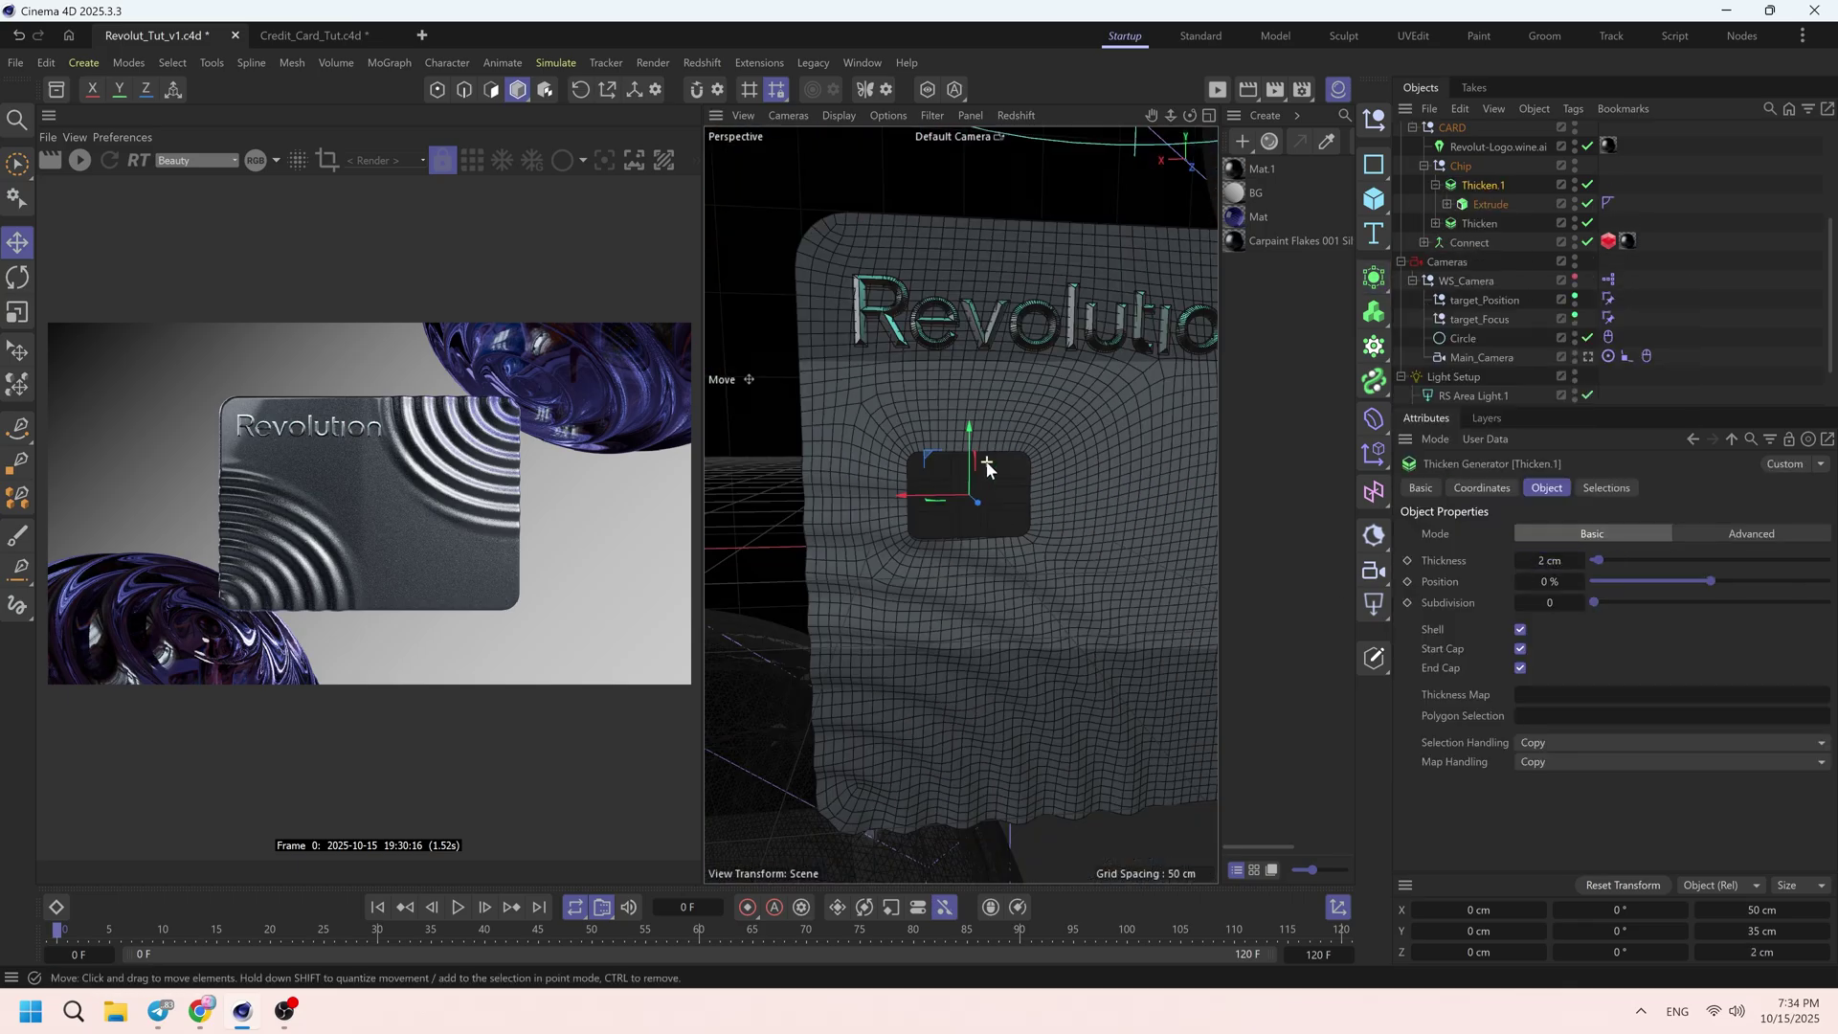
- Create a new material named Chip and rename Mat.1 to Logo and Mat to Water
left_click(1555, 326)
double_click(1258, 327)
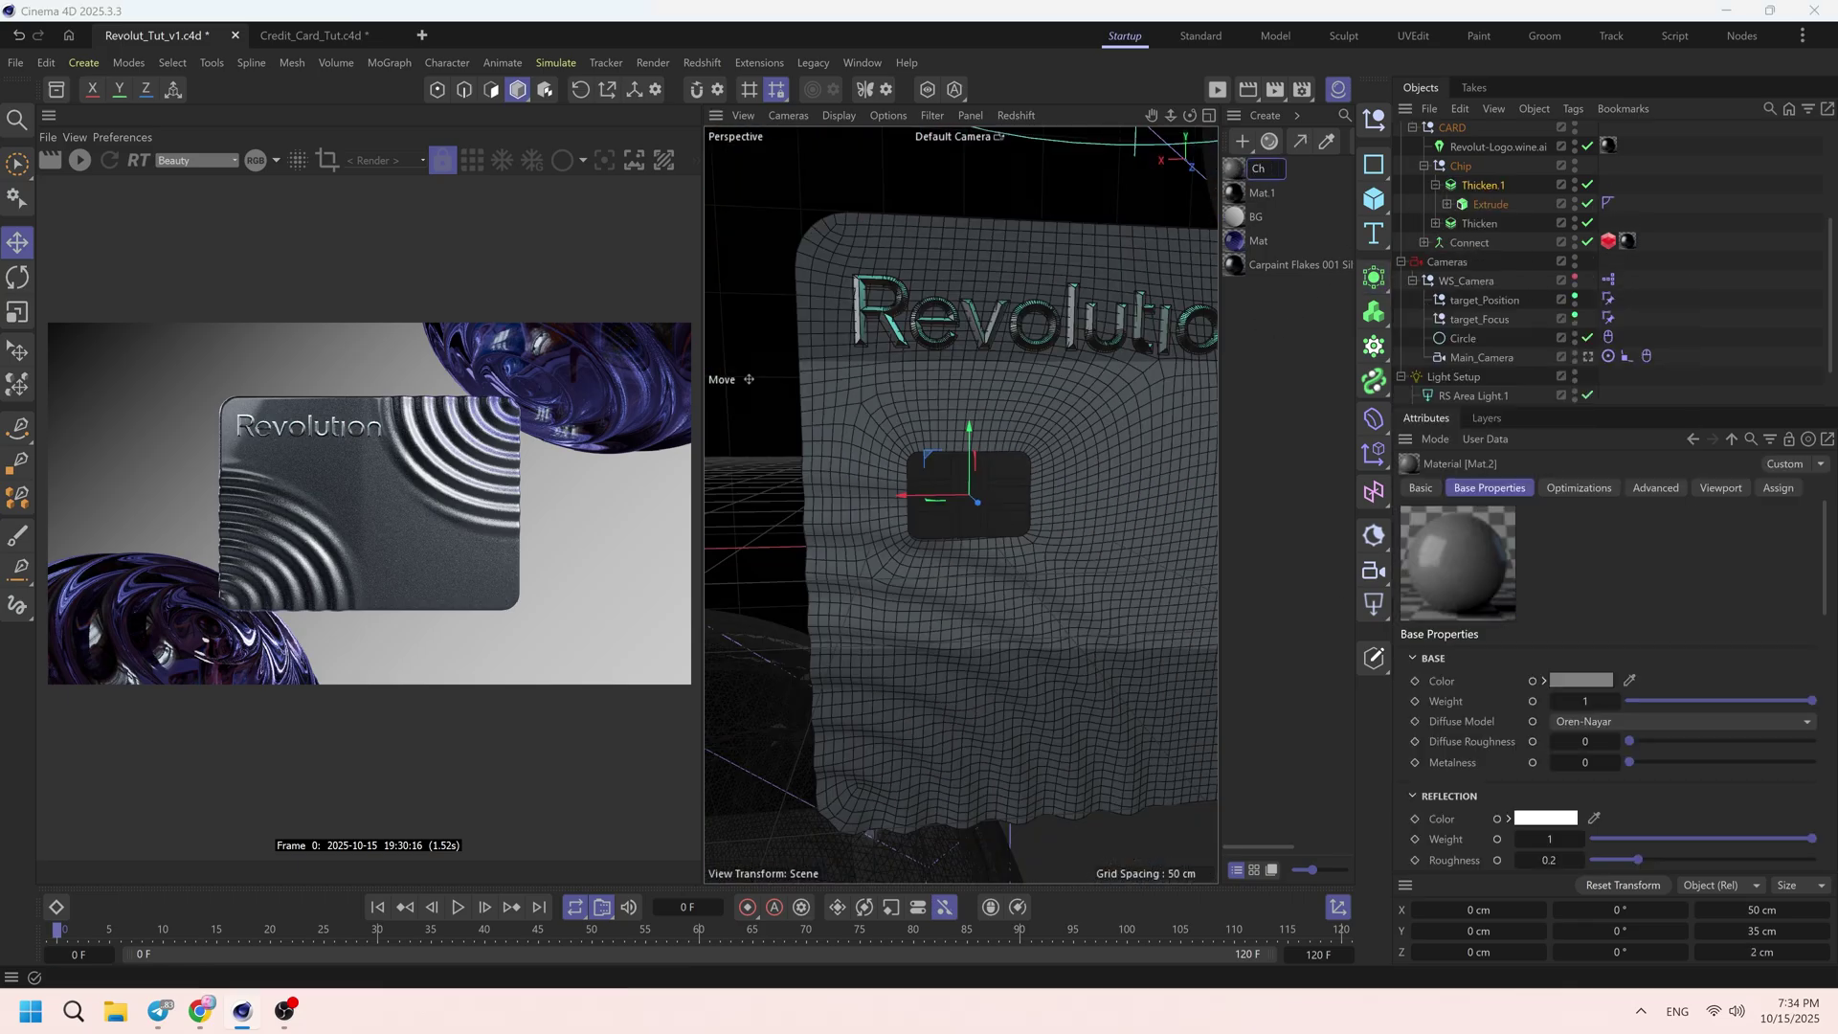
double_click(1263, 195)
type("Logo")
double_click(1258, 240)
type("Water")
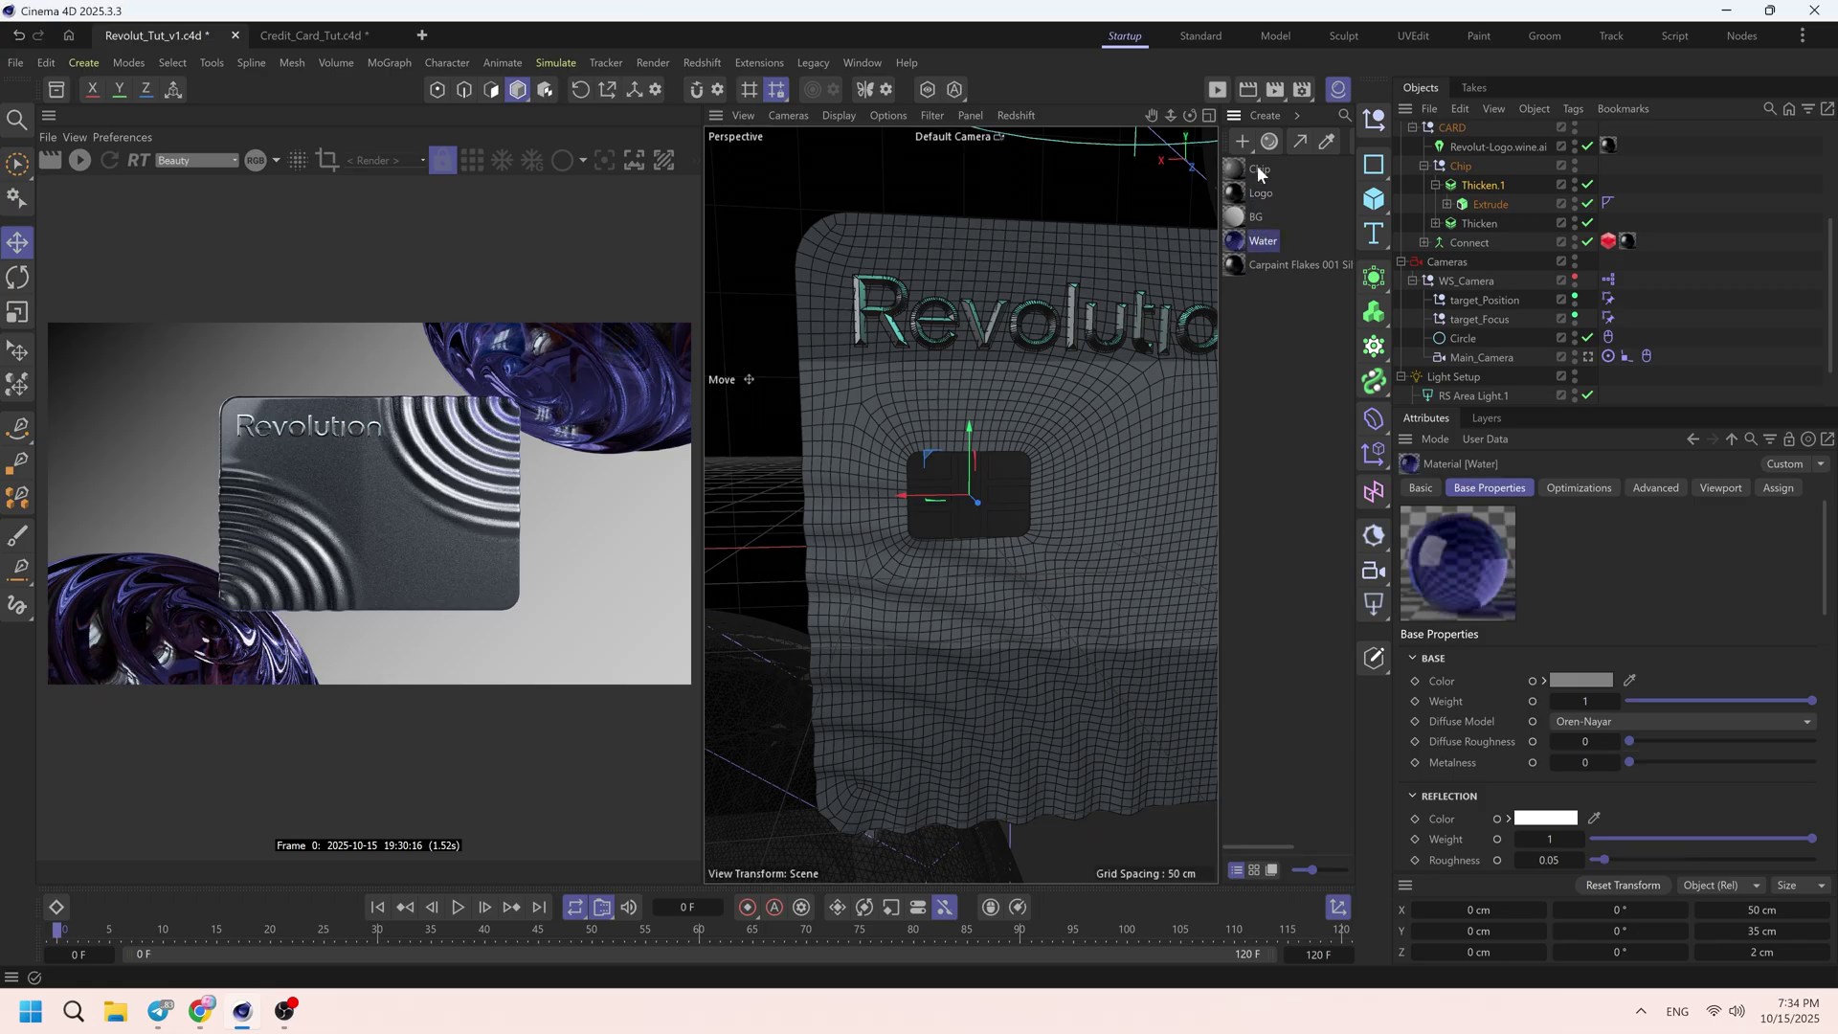
- Set the Chip material's metalness to 1 and its reflection roughness to 0.5
double_click(1260, 170)
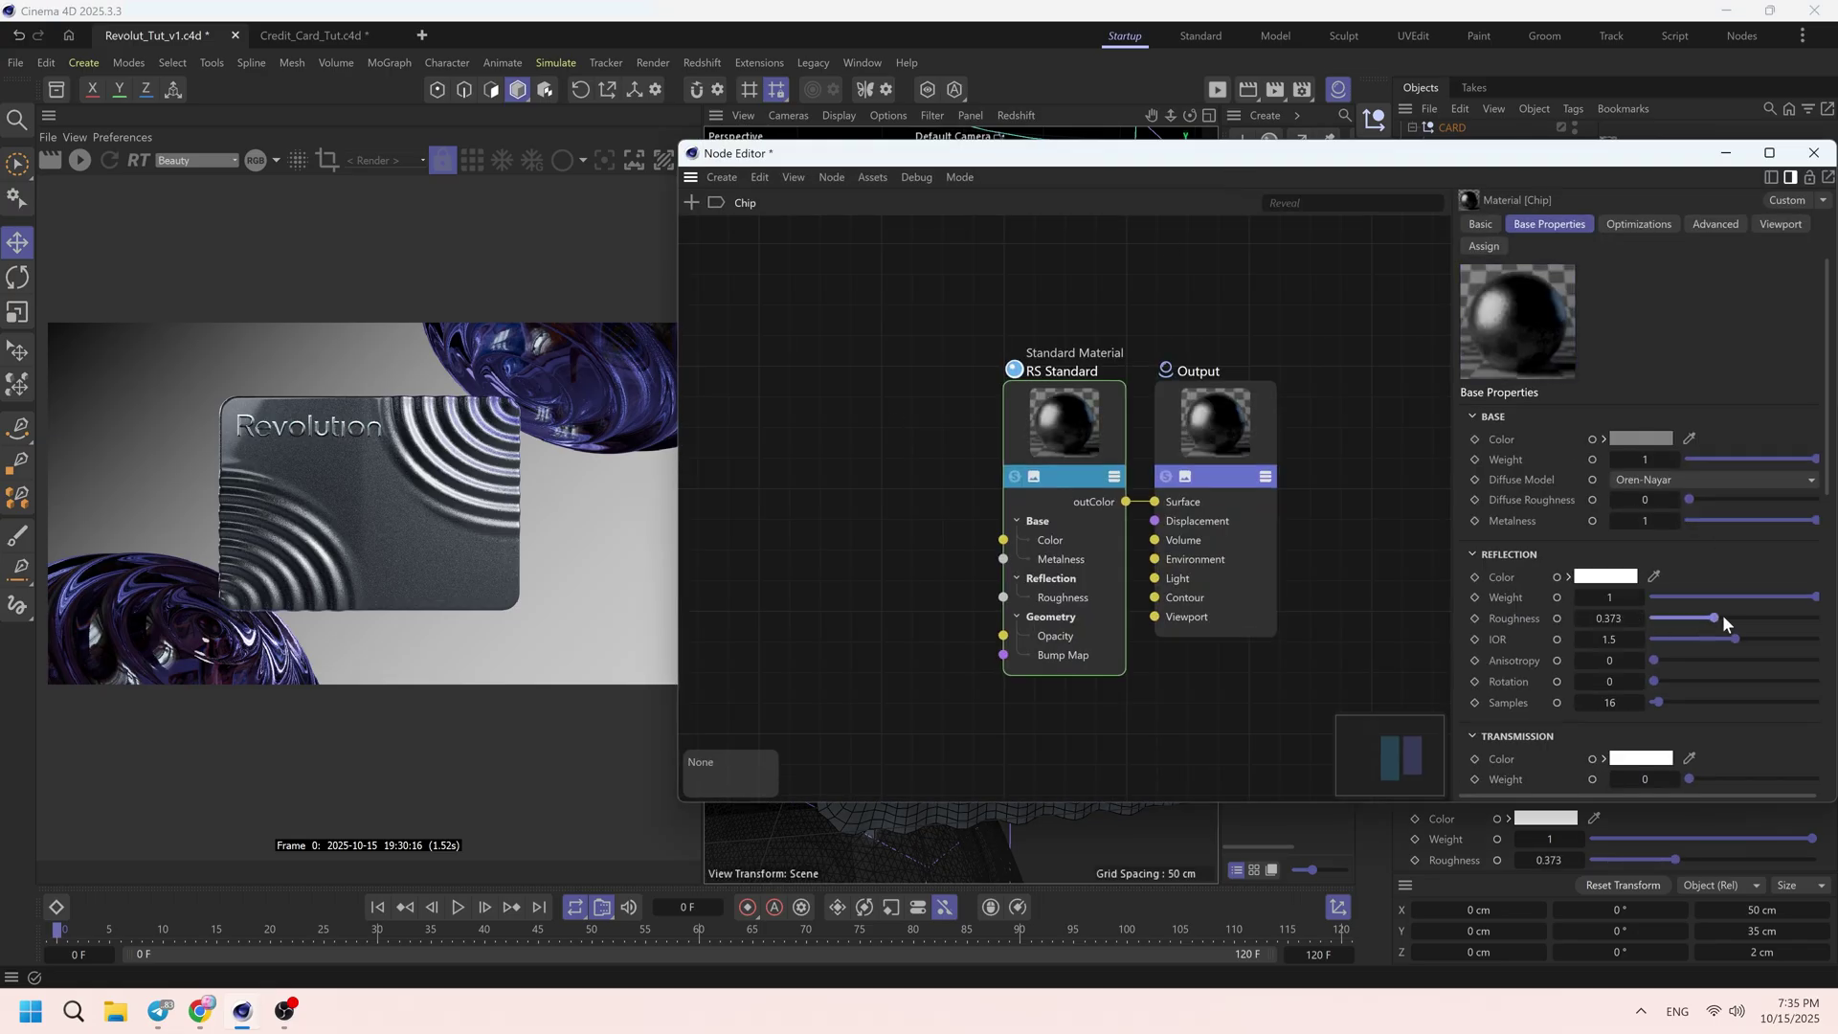
left_click(1600, 617)
type(".5")
key("Return")
- Add a Bump Map node to the Chip material's bump input and feed it with a Maxon Noise node
double_click(923, 485)
type("bump")
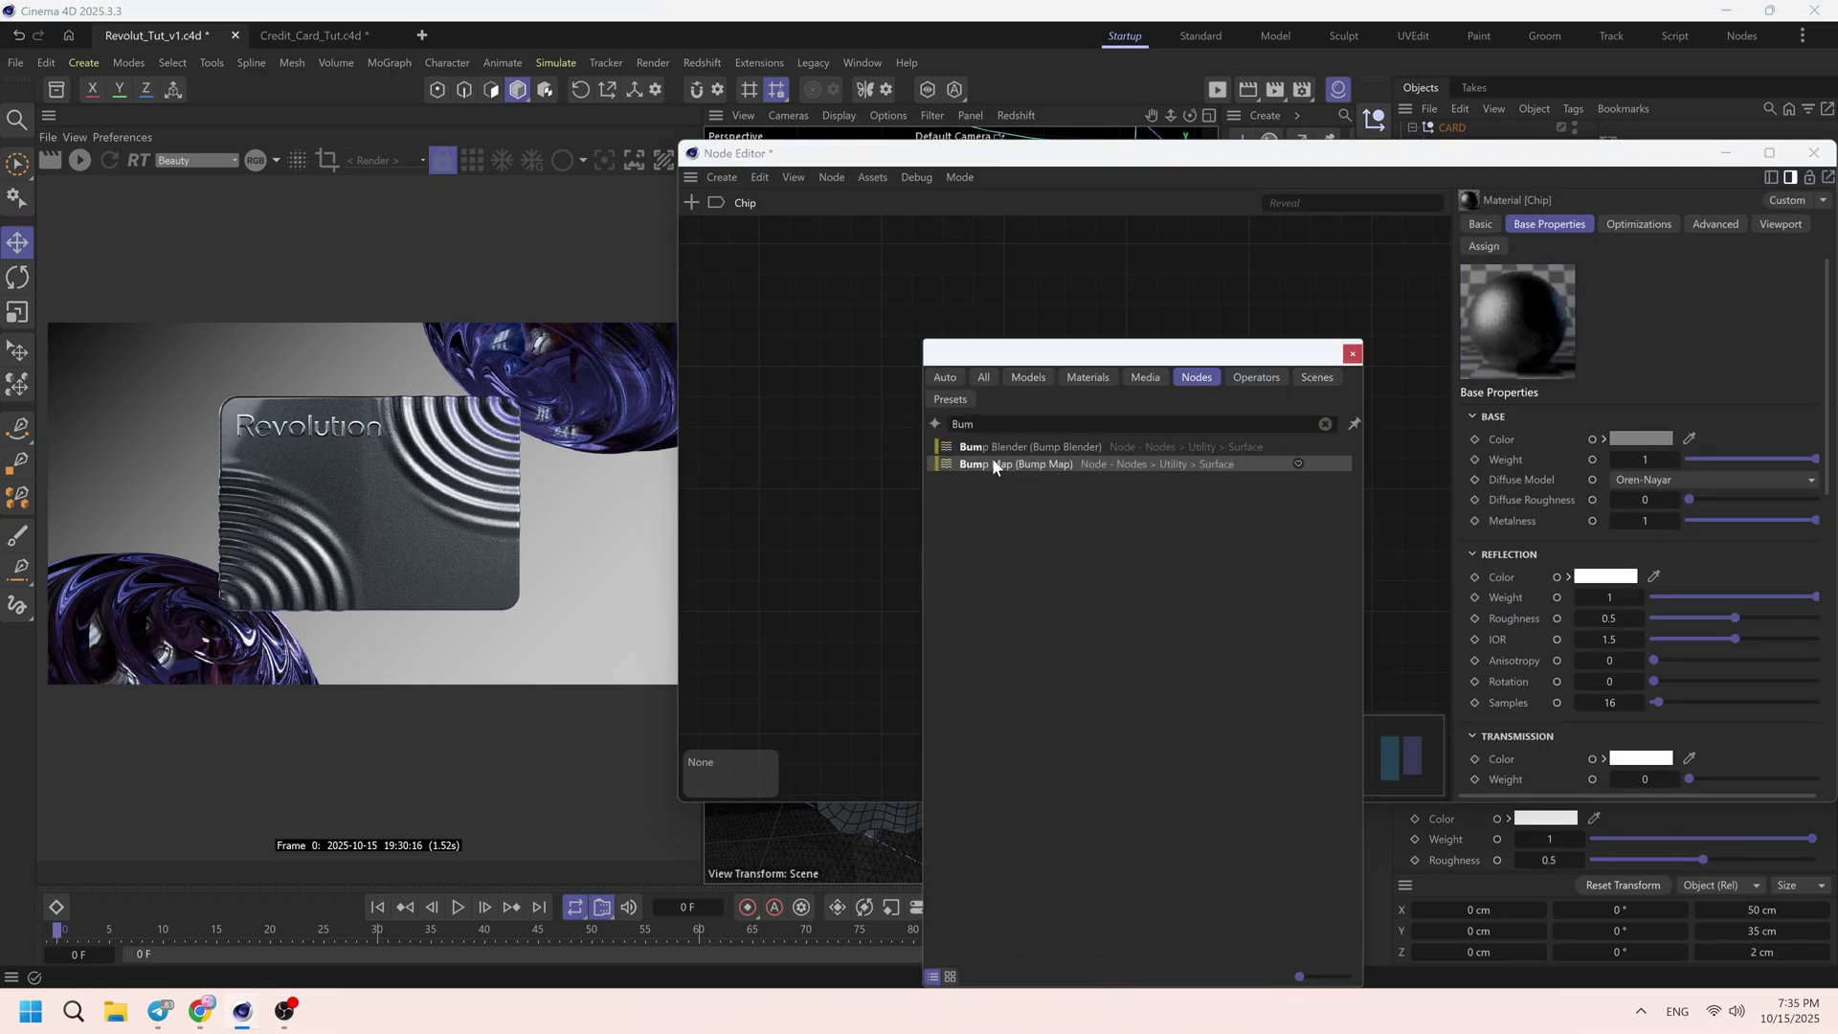
double_click(993, 460)
left_click_drag(949, 631, 997, 656)
double_click(781, 515)
type("maxon")
double_click(816, 443)
left_click_drag(773, 664, 826, 670)
left_click_drag(719, 586, 752, 571)
- Adjust the Bump Map node's height scale and rearrange the bump and noise nodes
left_click(887, 563)
left_click(1672, 498)
type("10")
key("Return")
left_click_drag(887, 563, 911, 571)
left_click_drag(743, 572, 767, 566)
- Set the Maxon Noise overall scale to 10 and its X scale to 1000 for a brushed-metal pattern
scroll(1627, 613, "down", 3)
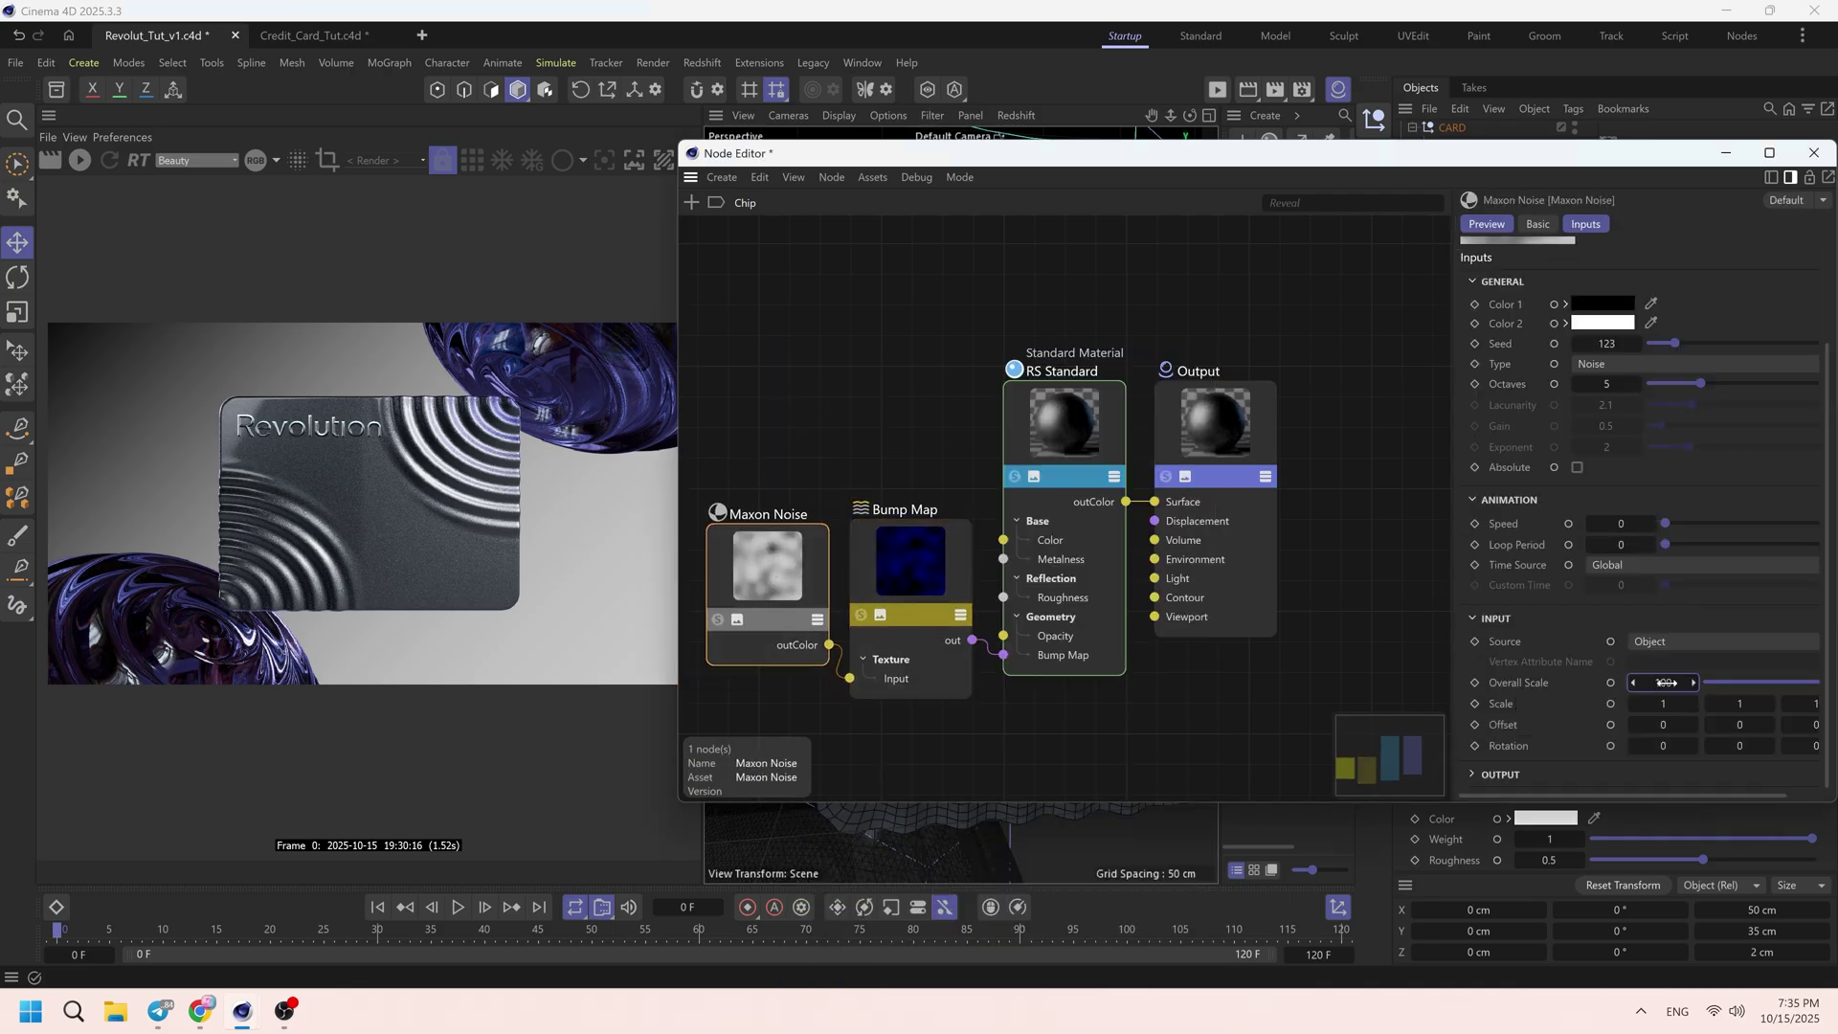
type("5")
key("Return")
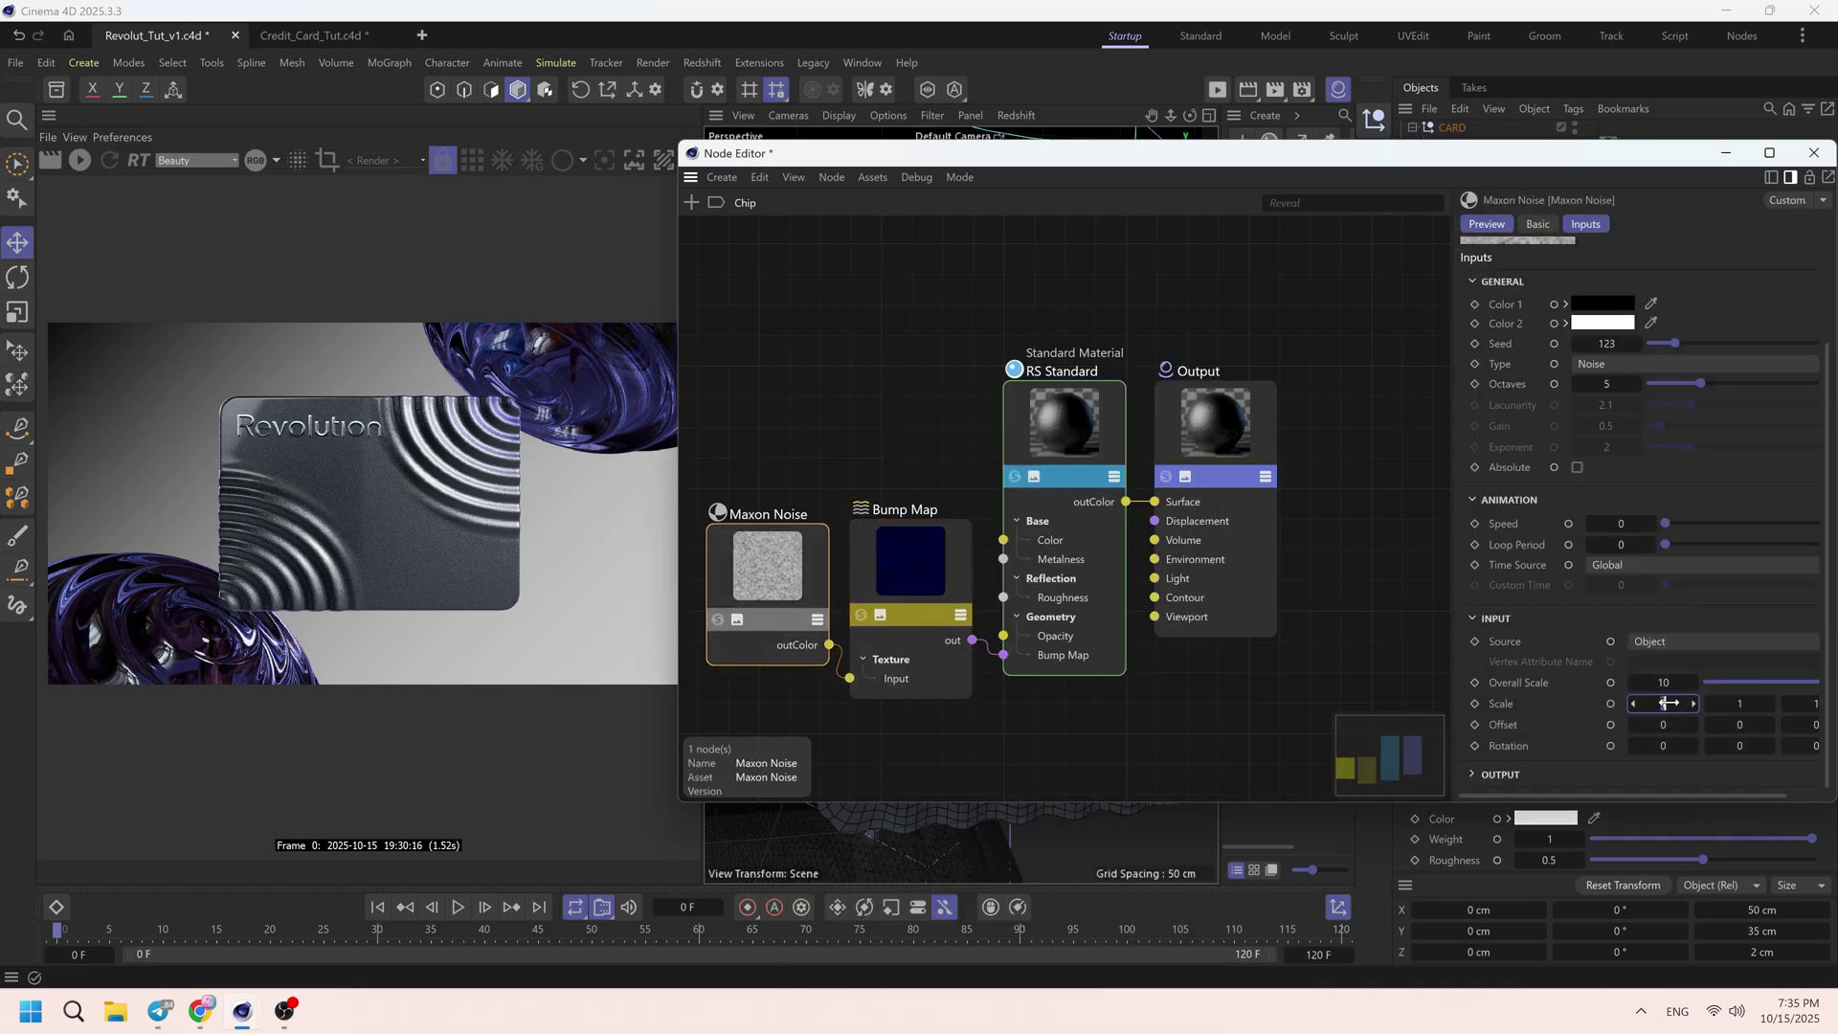
type("100")
key("Return")
left_click_drag(911, 566, 915, 582)
left_click(772, 565)
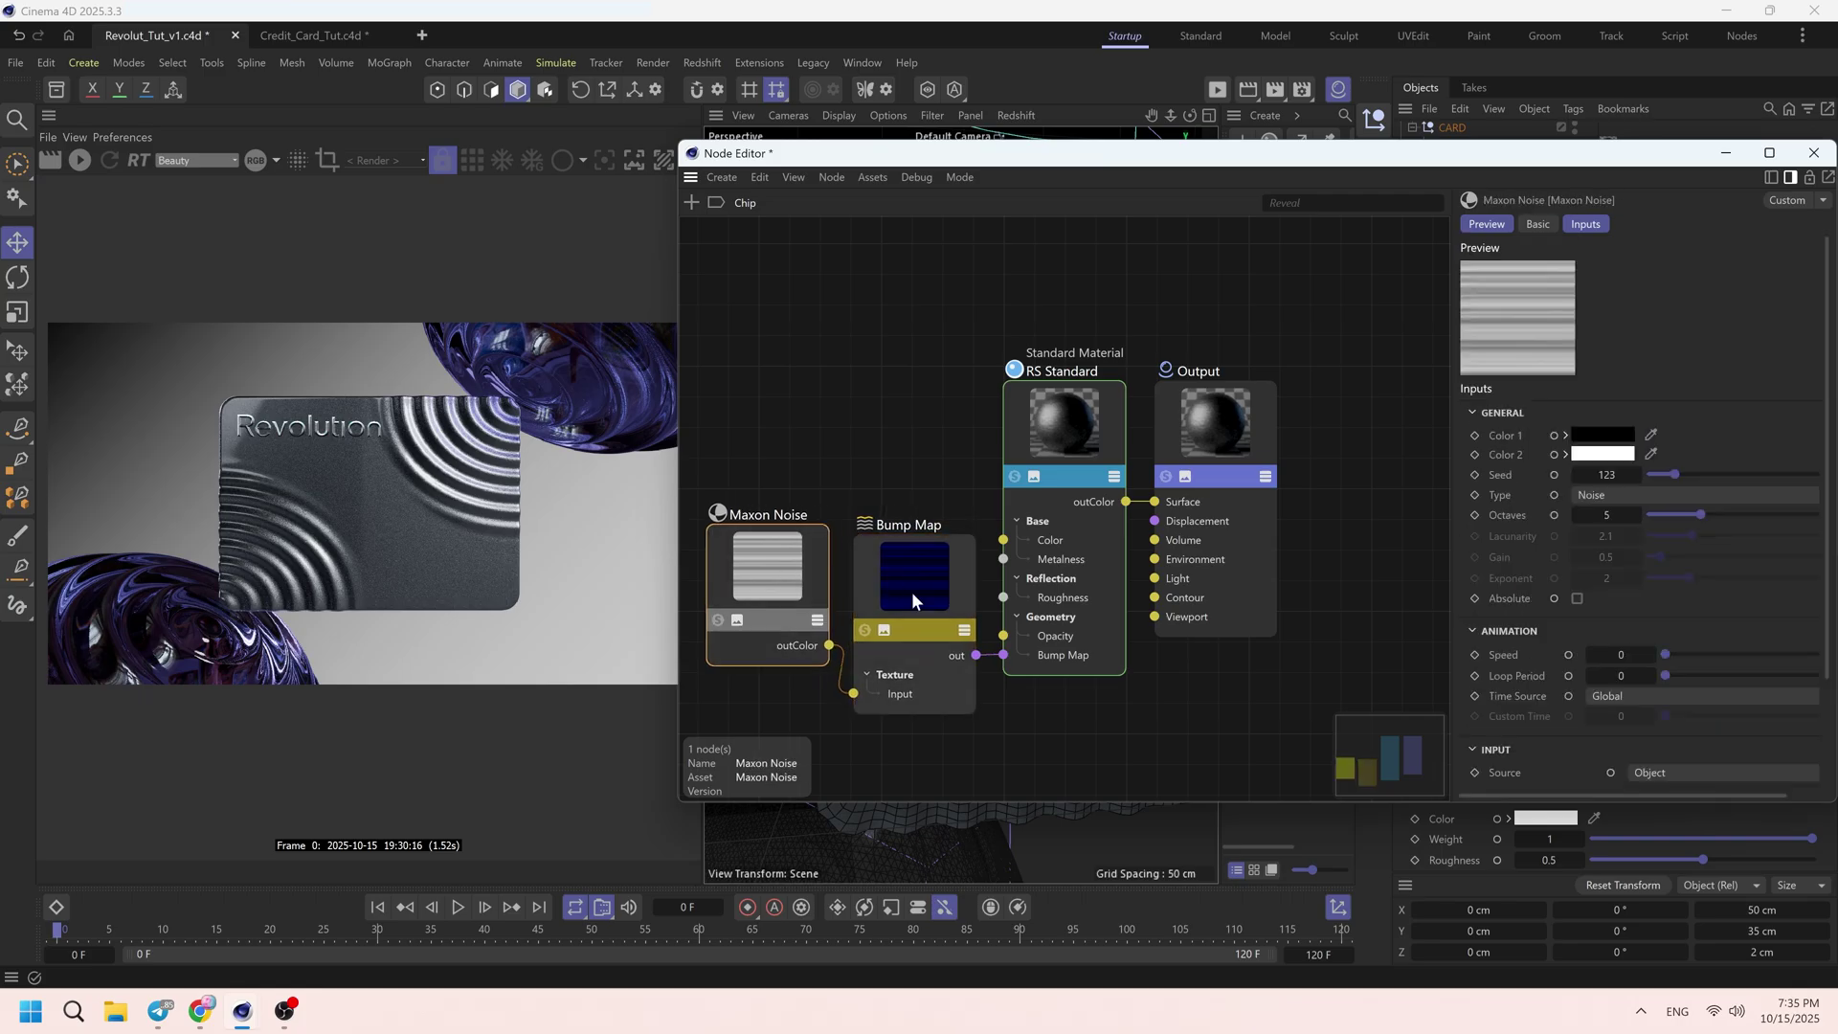
- Close the Node Editor and assign the Chip material to the base plate's Thicken.1 object
left_click(1342, 337)
left_click(1812, 156)
left_click_drag(1479, 185, 1480, 185)
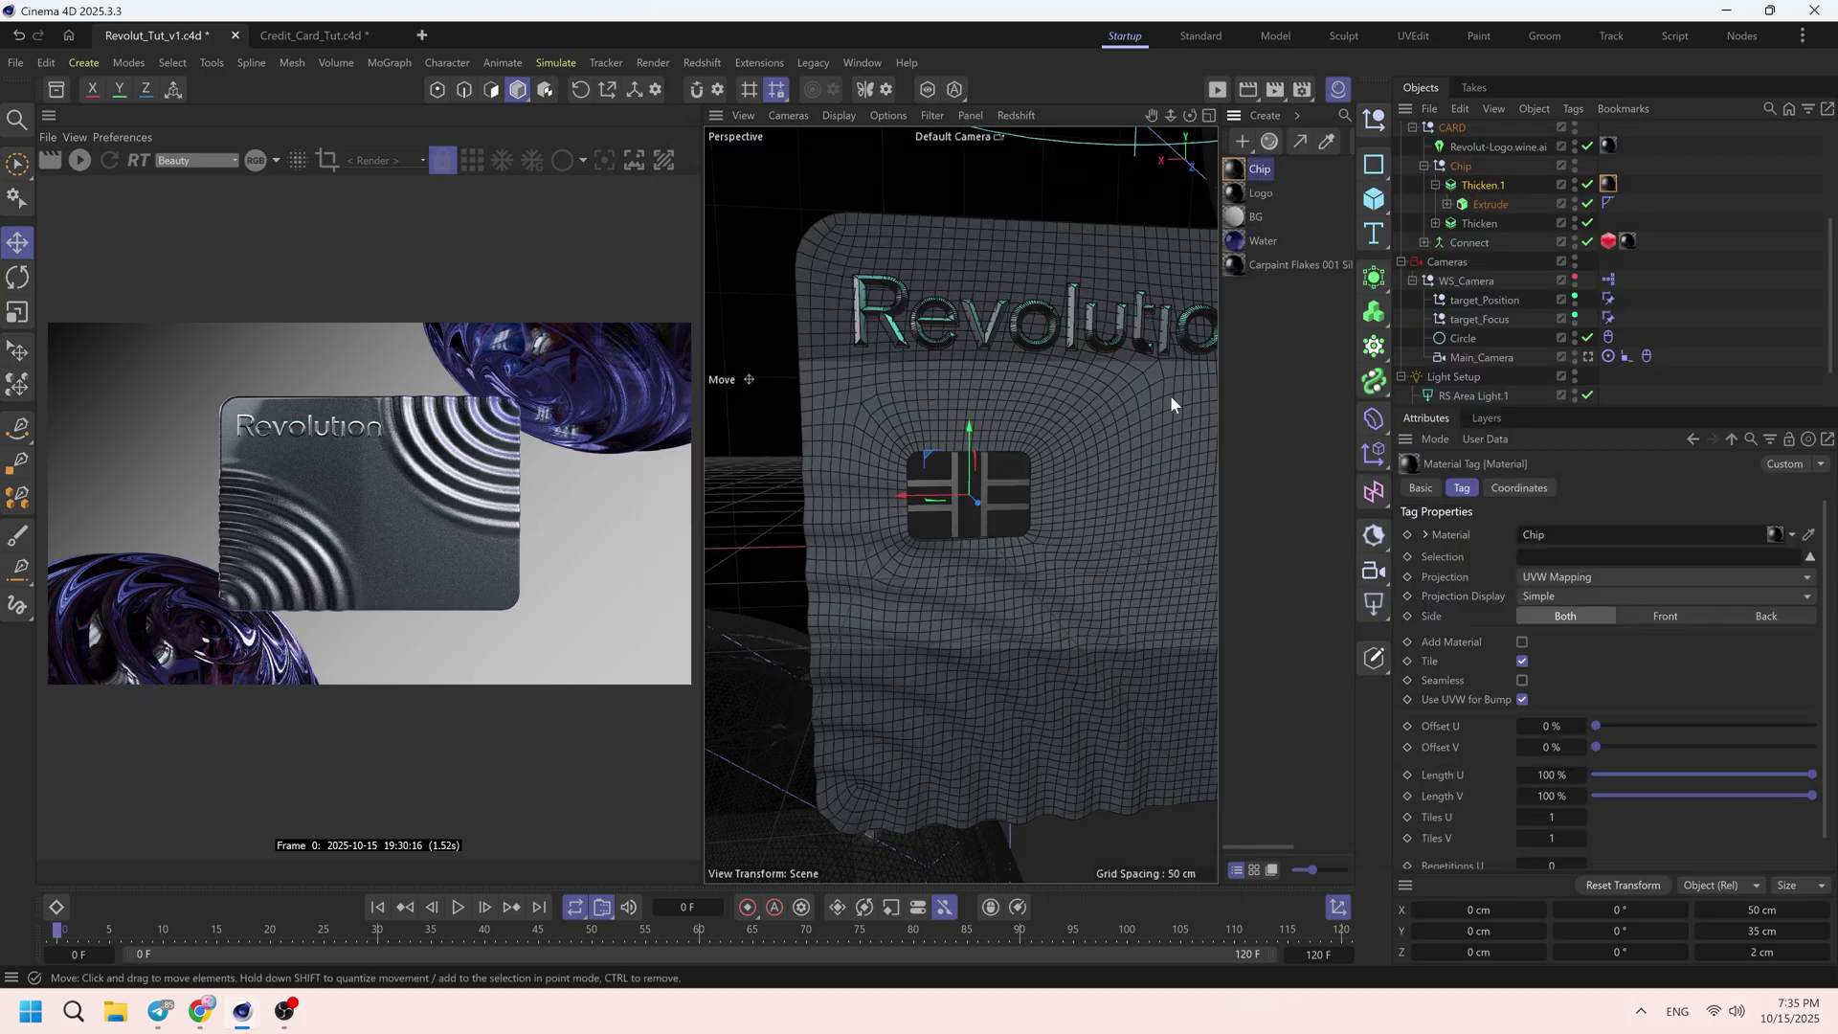
- Duplicate the Chip material as Chip_1 and lighten its base color
left_click(1235, 172)
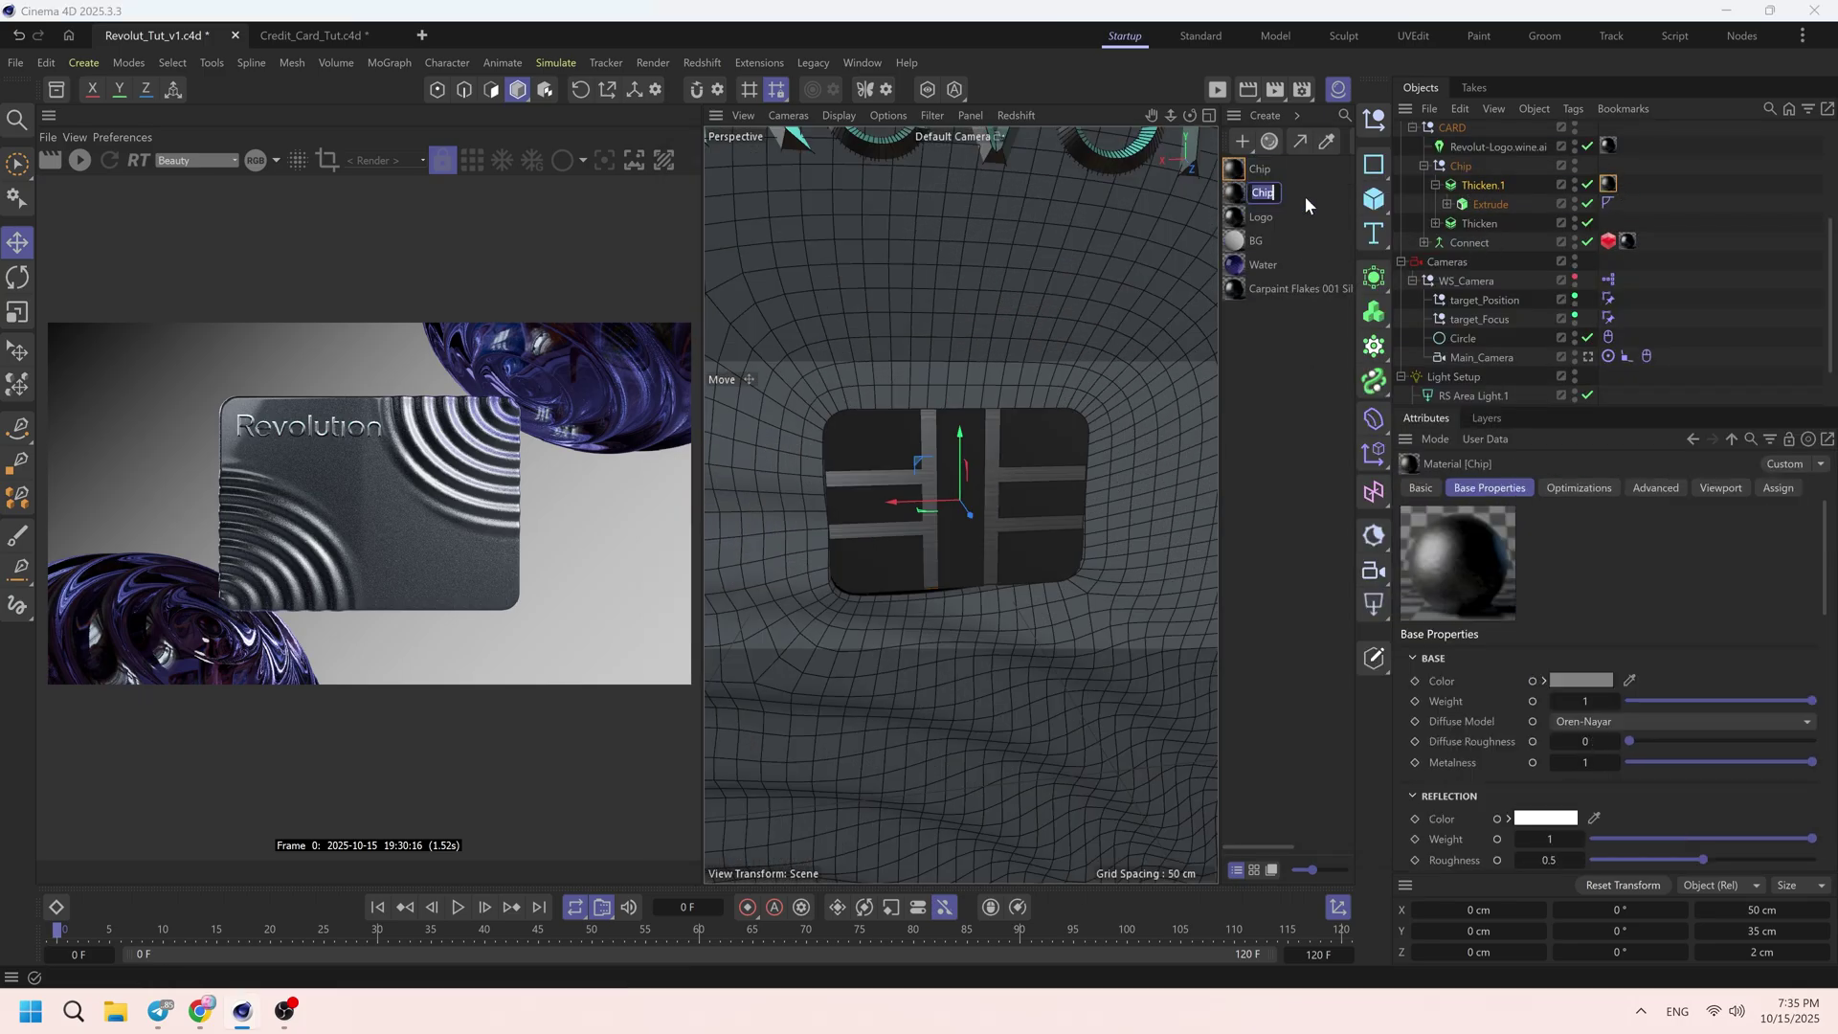
double_click(1235, 172)
left_click(1664, 462)
left_click_drag(1708, 680, 1755, 680)
left_click(1821, 484)
left_click(1813, 175)
- Apply Chip_1 to the chip, swapping the material tags so the base plate uses Chip_1 and the segments use Chip
left_click_drag(1482, 226, 1482, 225)
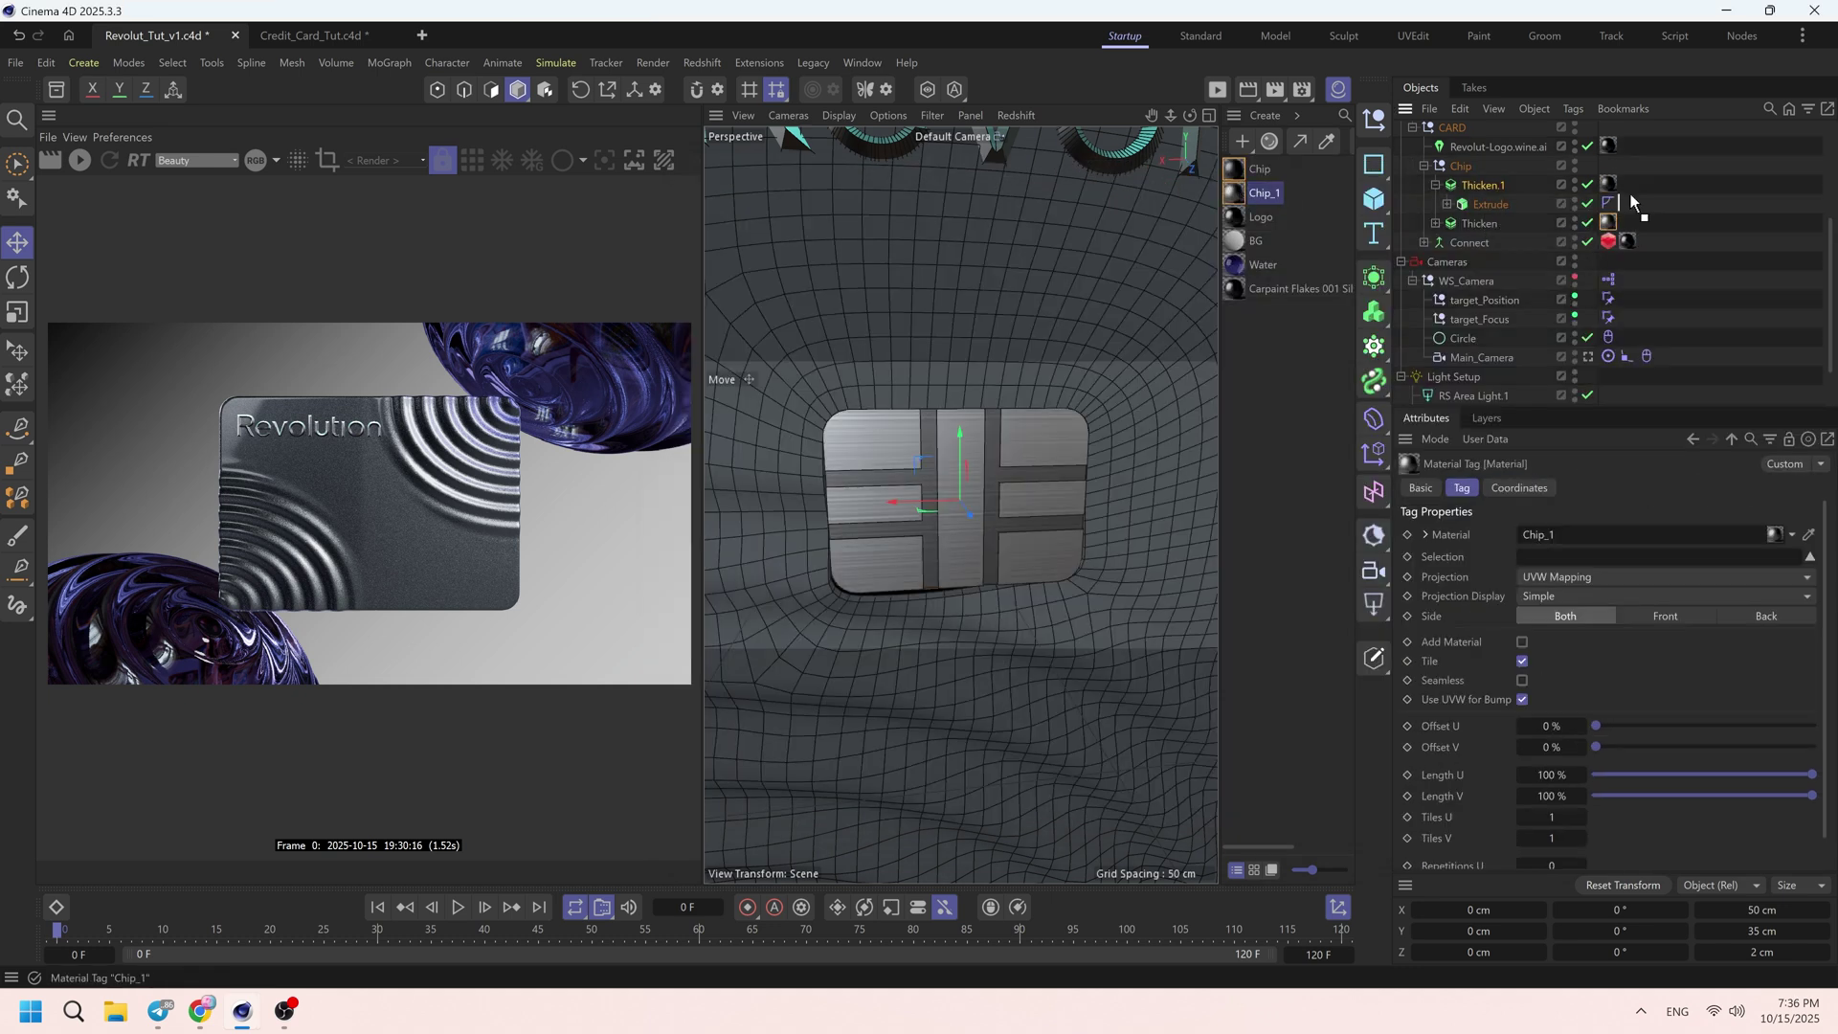
left_click(1675, 200)
left_click(1425, 166)
left_click(1057, 436)
- Make room in the Chip material's node graph and add a Round Corners node
double_click(1235, 170)
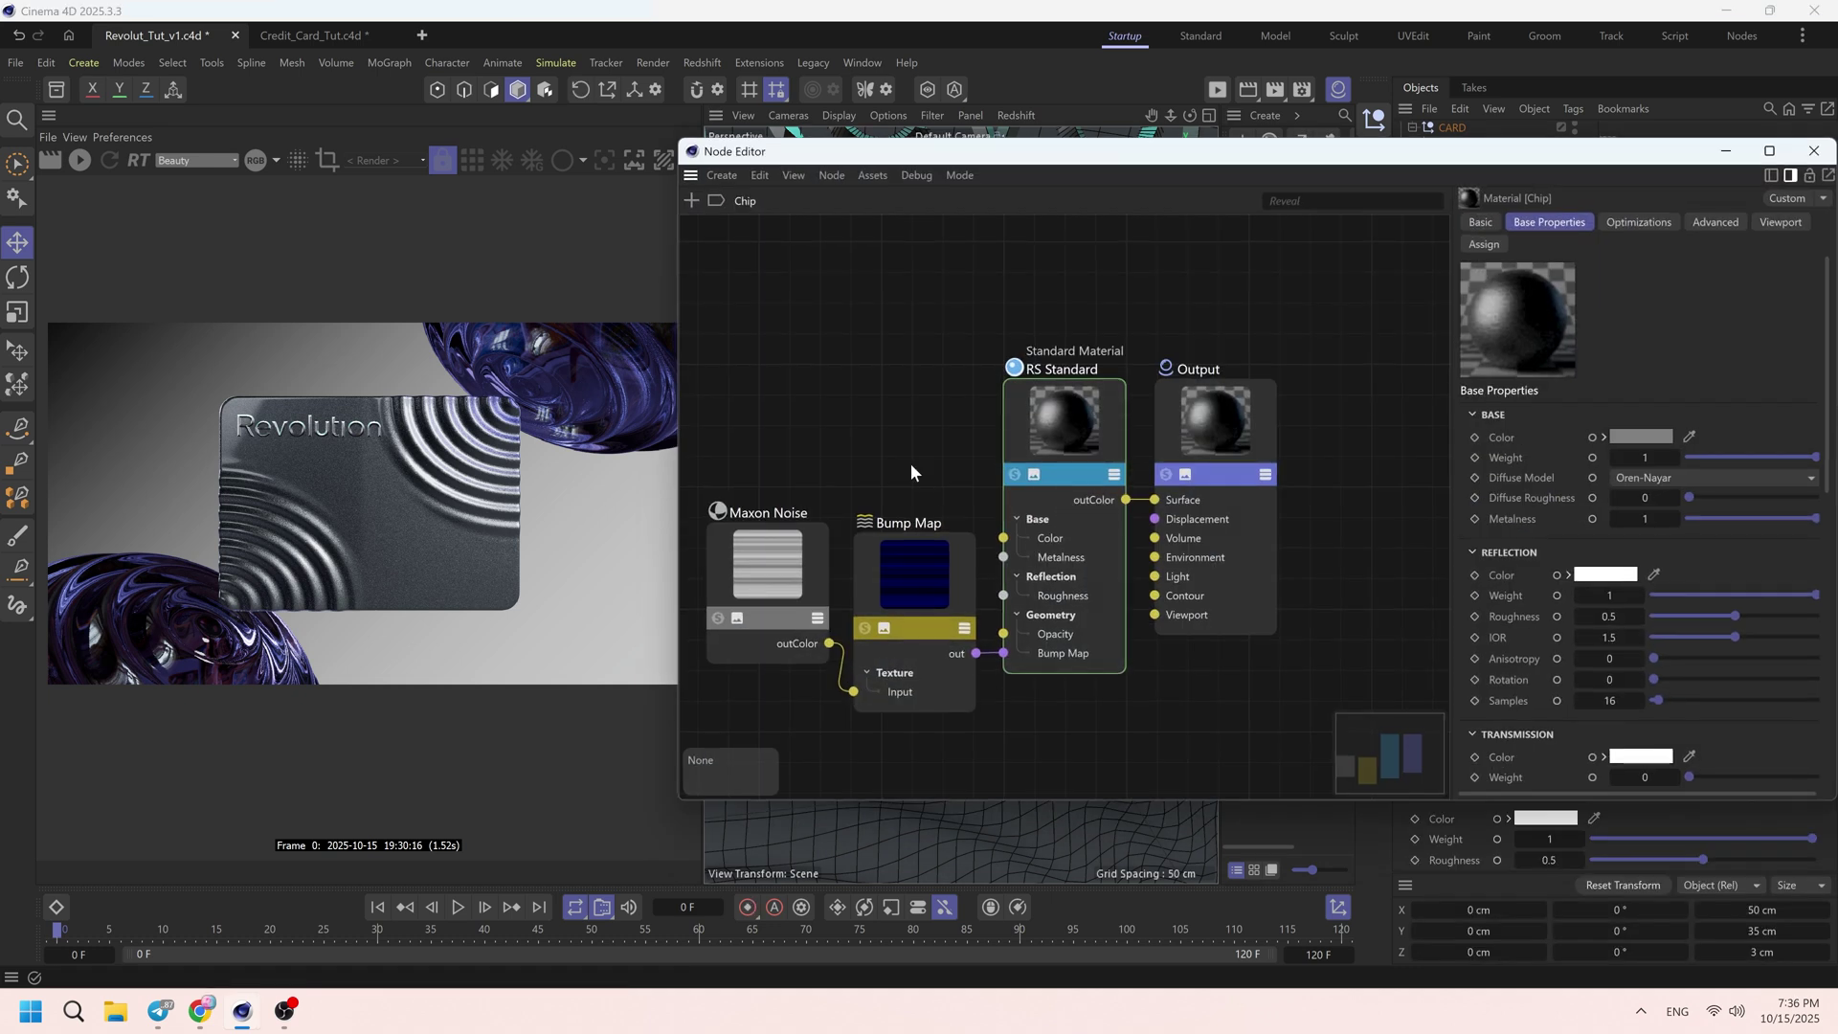
middle_click_drag(910, 464, 1188, 390)
left_click_drag(1208, 397, 1082, 546)
left_click_drag(1202, 522, 916, 498)
double_click(1073, 528)
type("Round")
left_click(1122, 505)
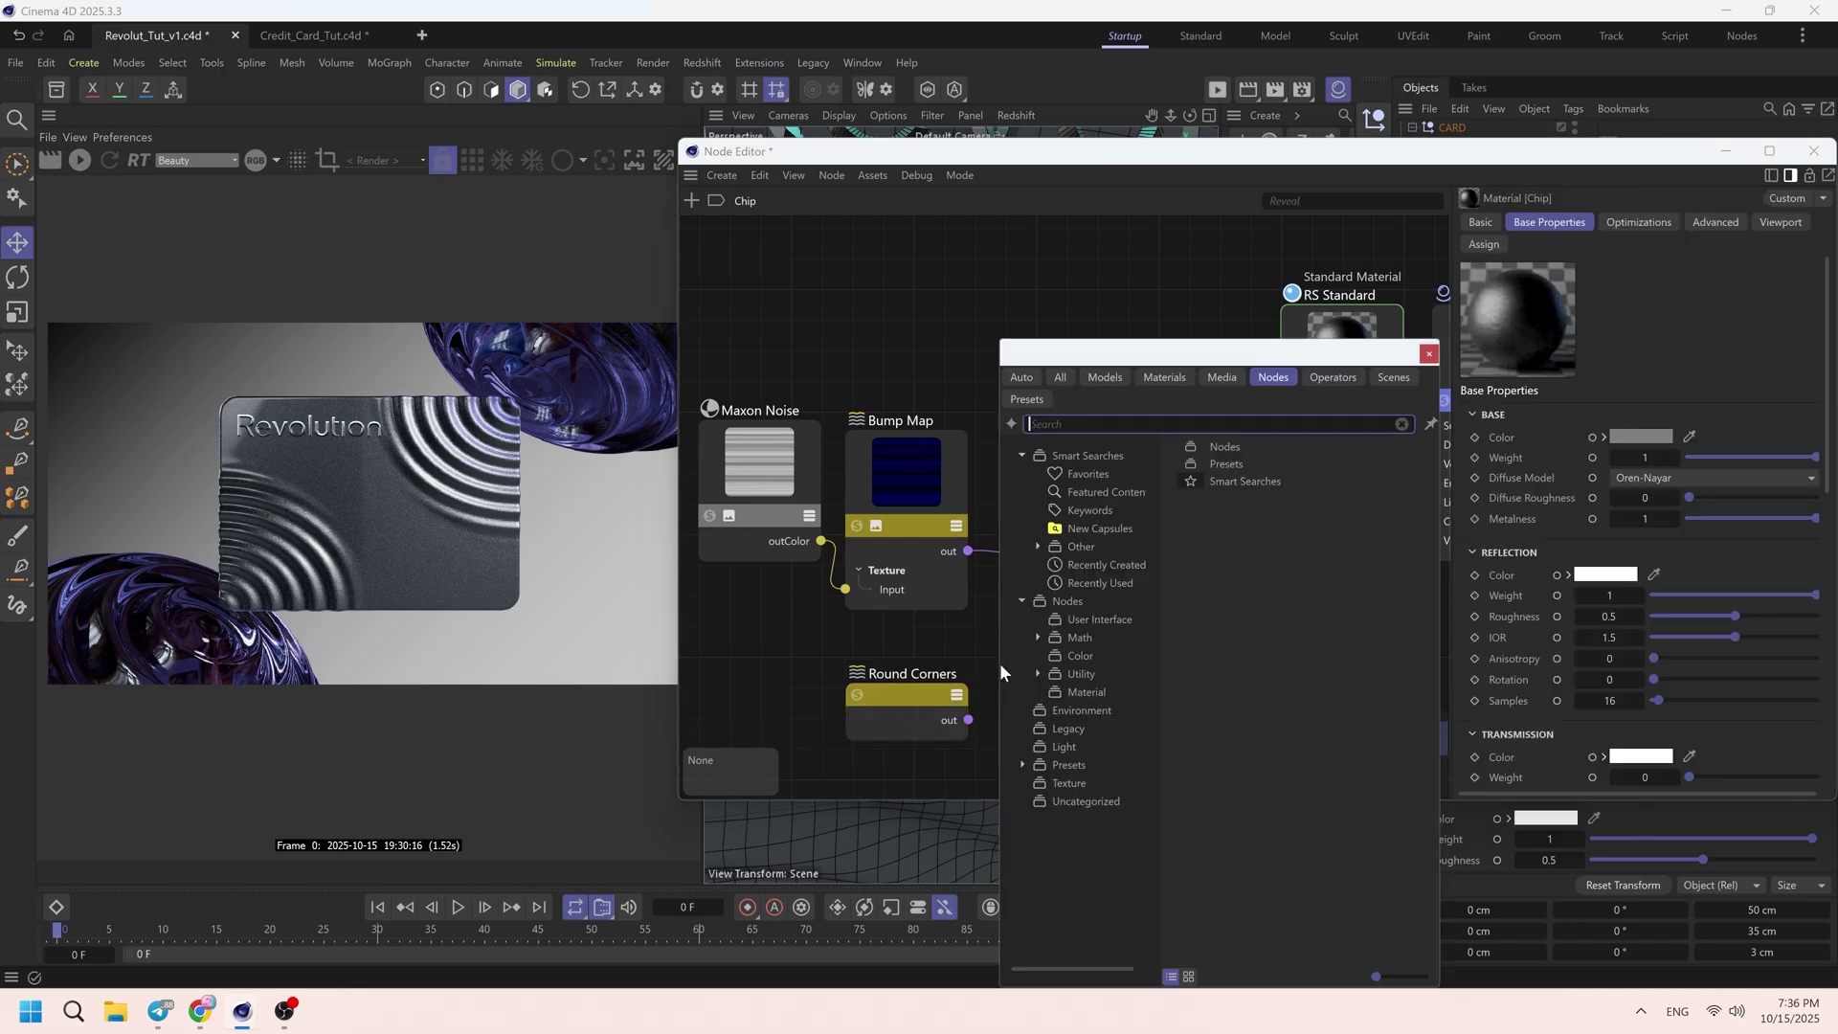
- Add a Bump Blender combining the Bump Map with Round Corners as Layer 0, connect it to the material's bump input and raise the blend weight
type("Bump")
double_click(1181, 446)
left_click_drag(967, 551, 1122, 576)
left_click_drag(1244, 538, 1281, 578)
left_click_drag(968, 720, 1122, 614)
left_click_drag(1667, 517, 1782, 518)
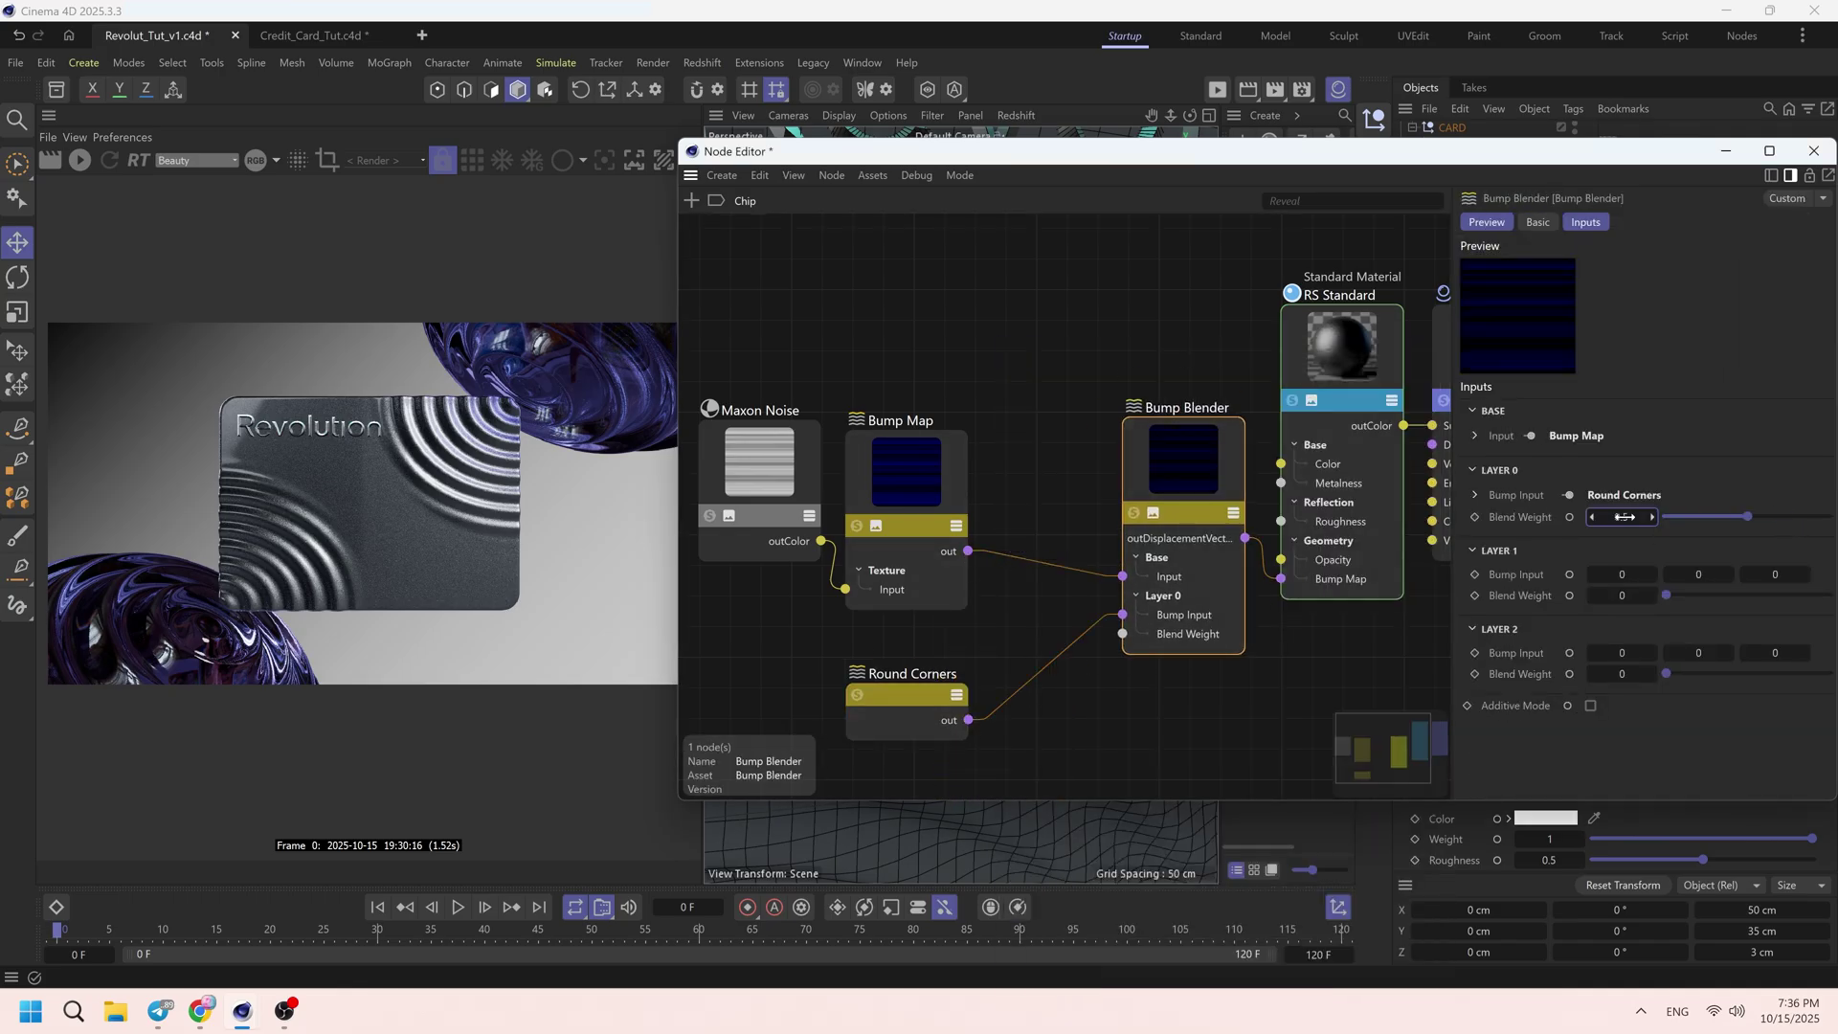
- Start the live Redshift render of the chip and set the Chip material's bump height scale to 0.05
left_click(1813, 150)
left_click(80, 160)
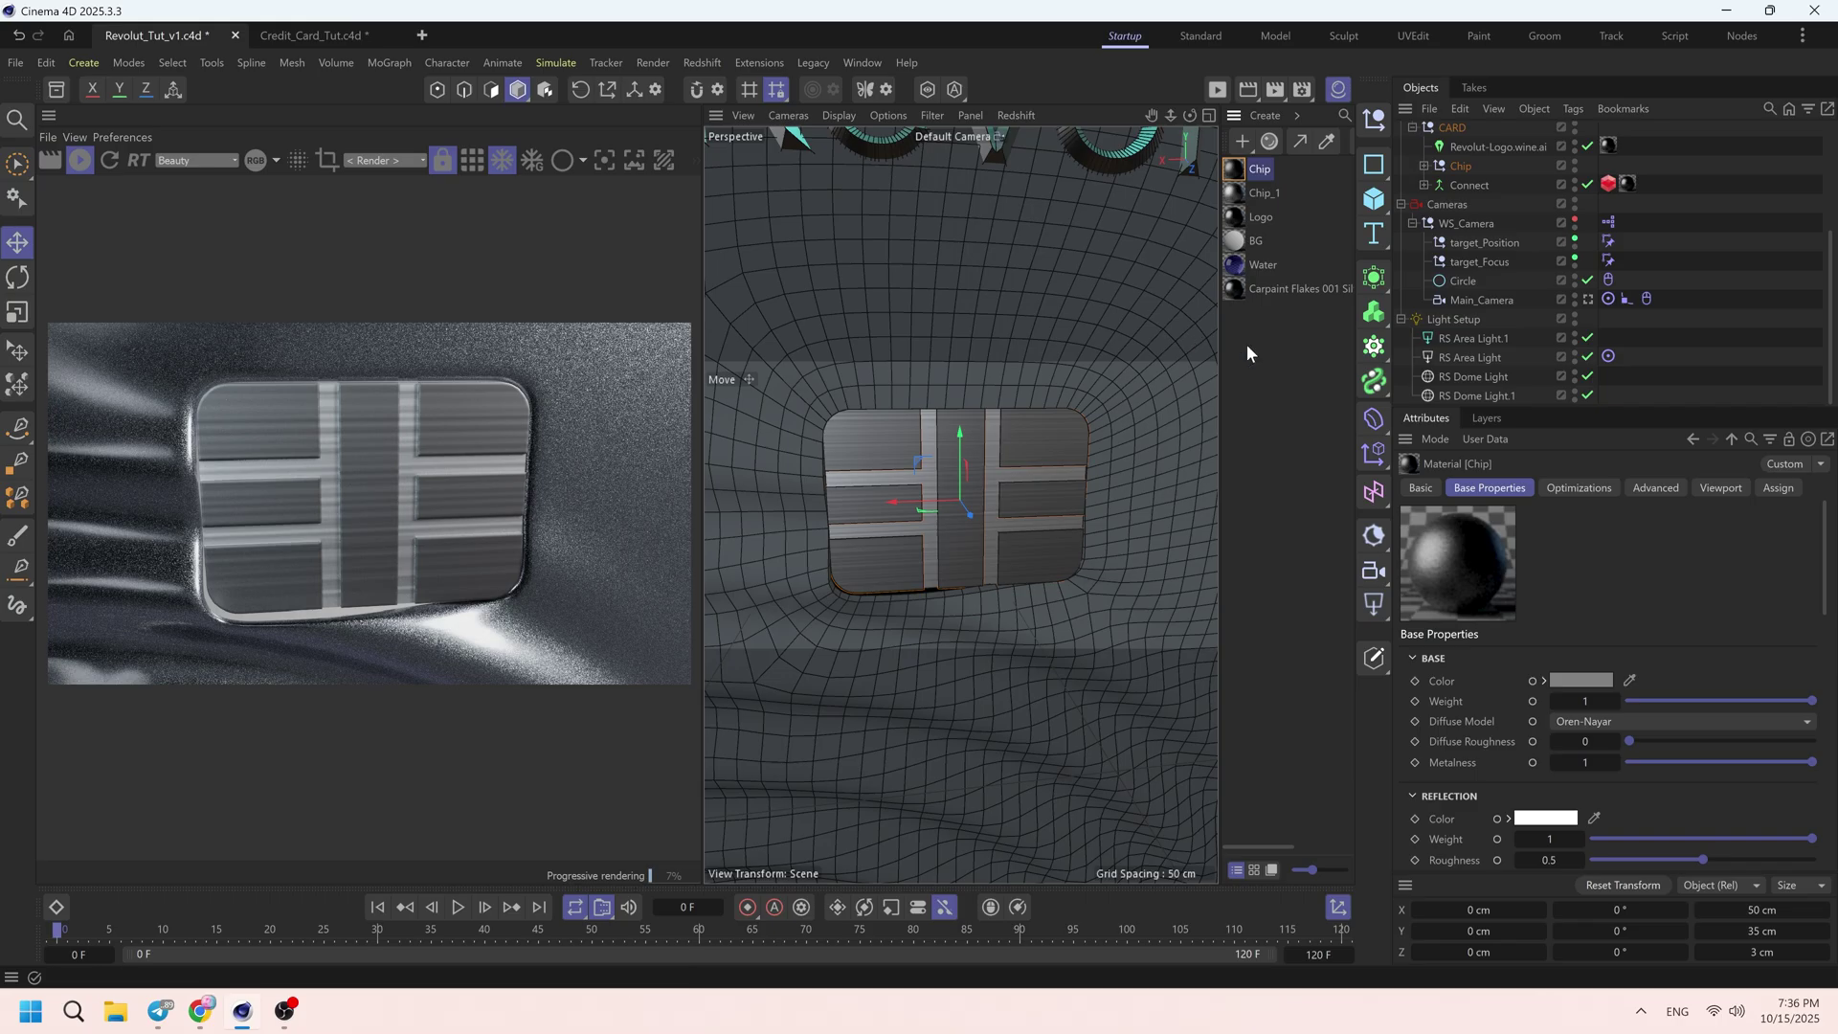
double_click(1236, 172)
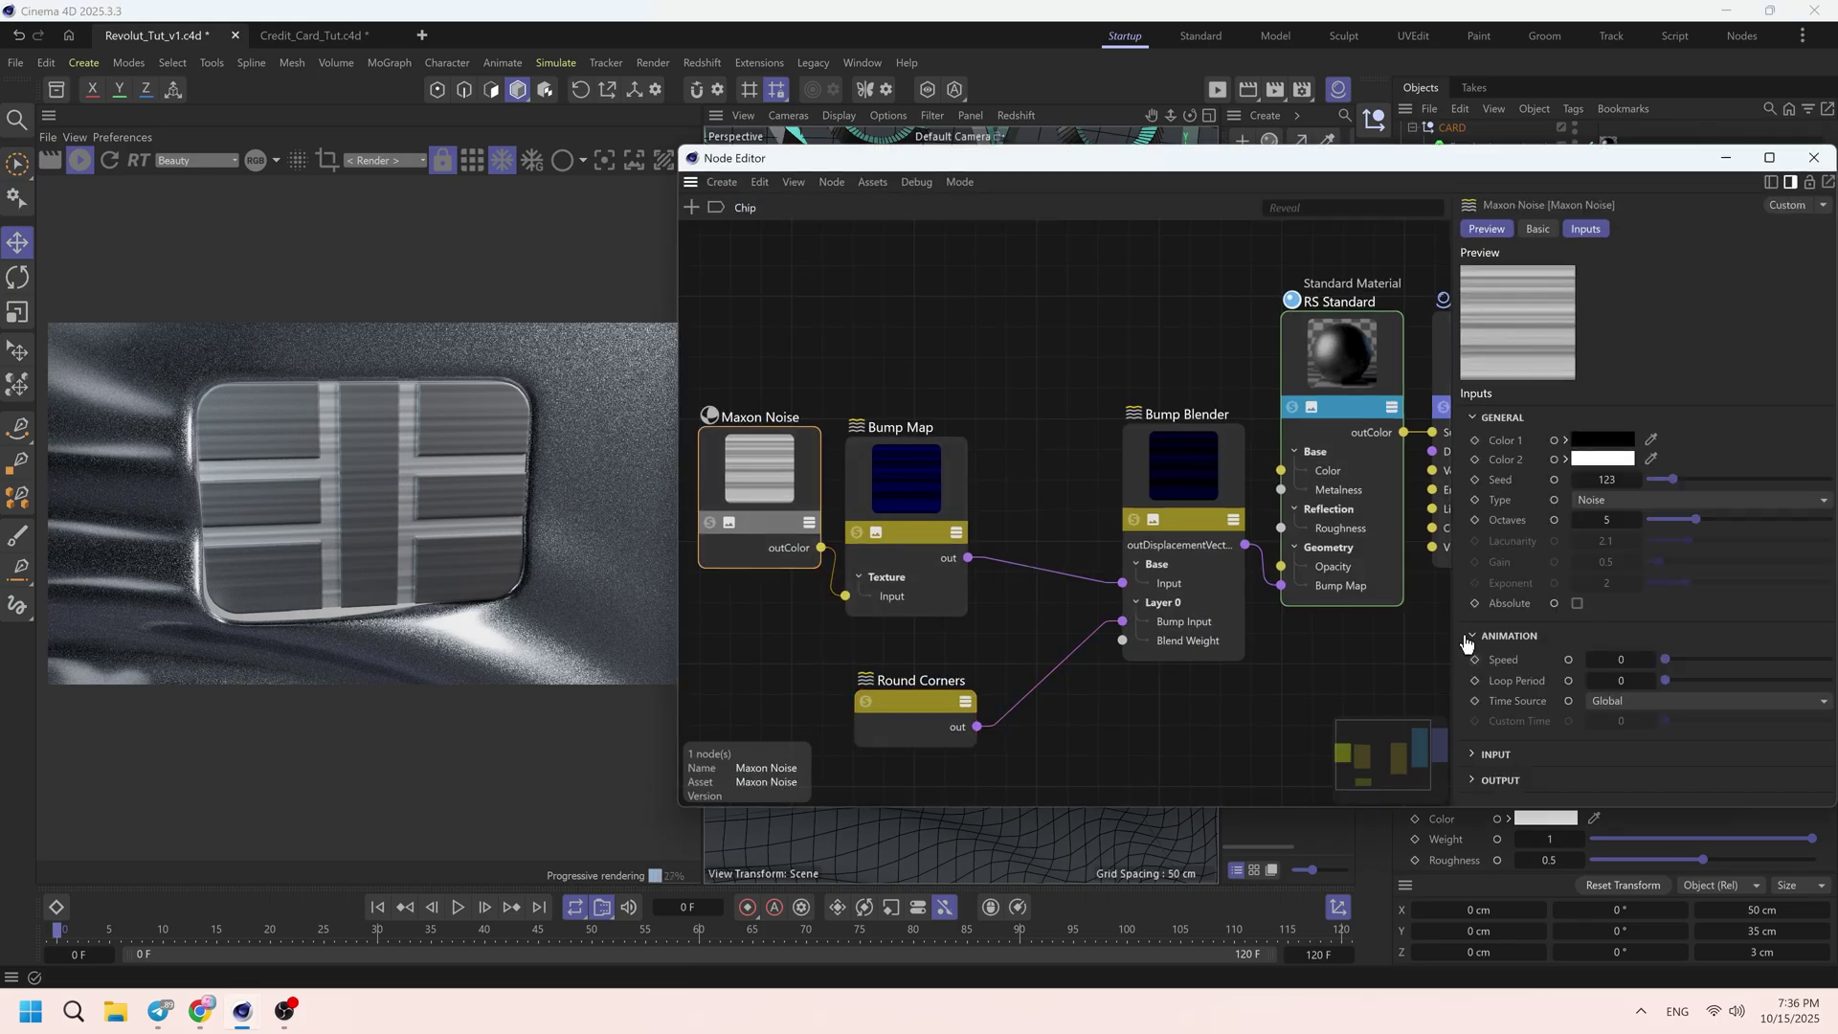
left_click(1671, 503)
type("0.05")
key("Return")
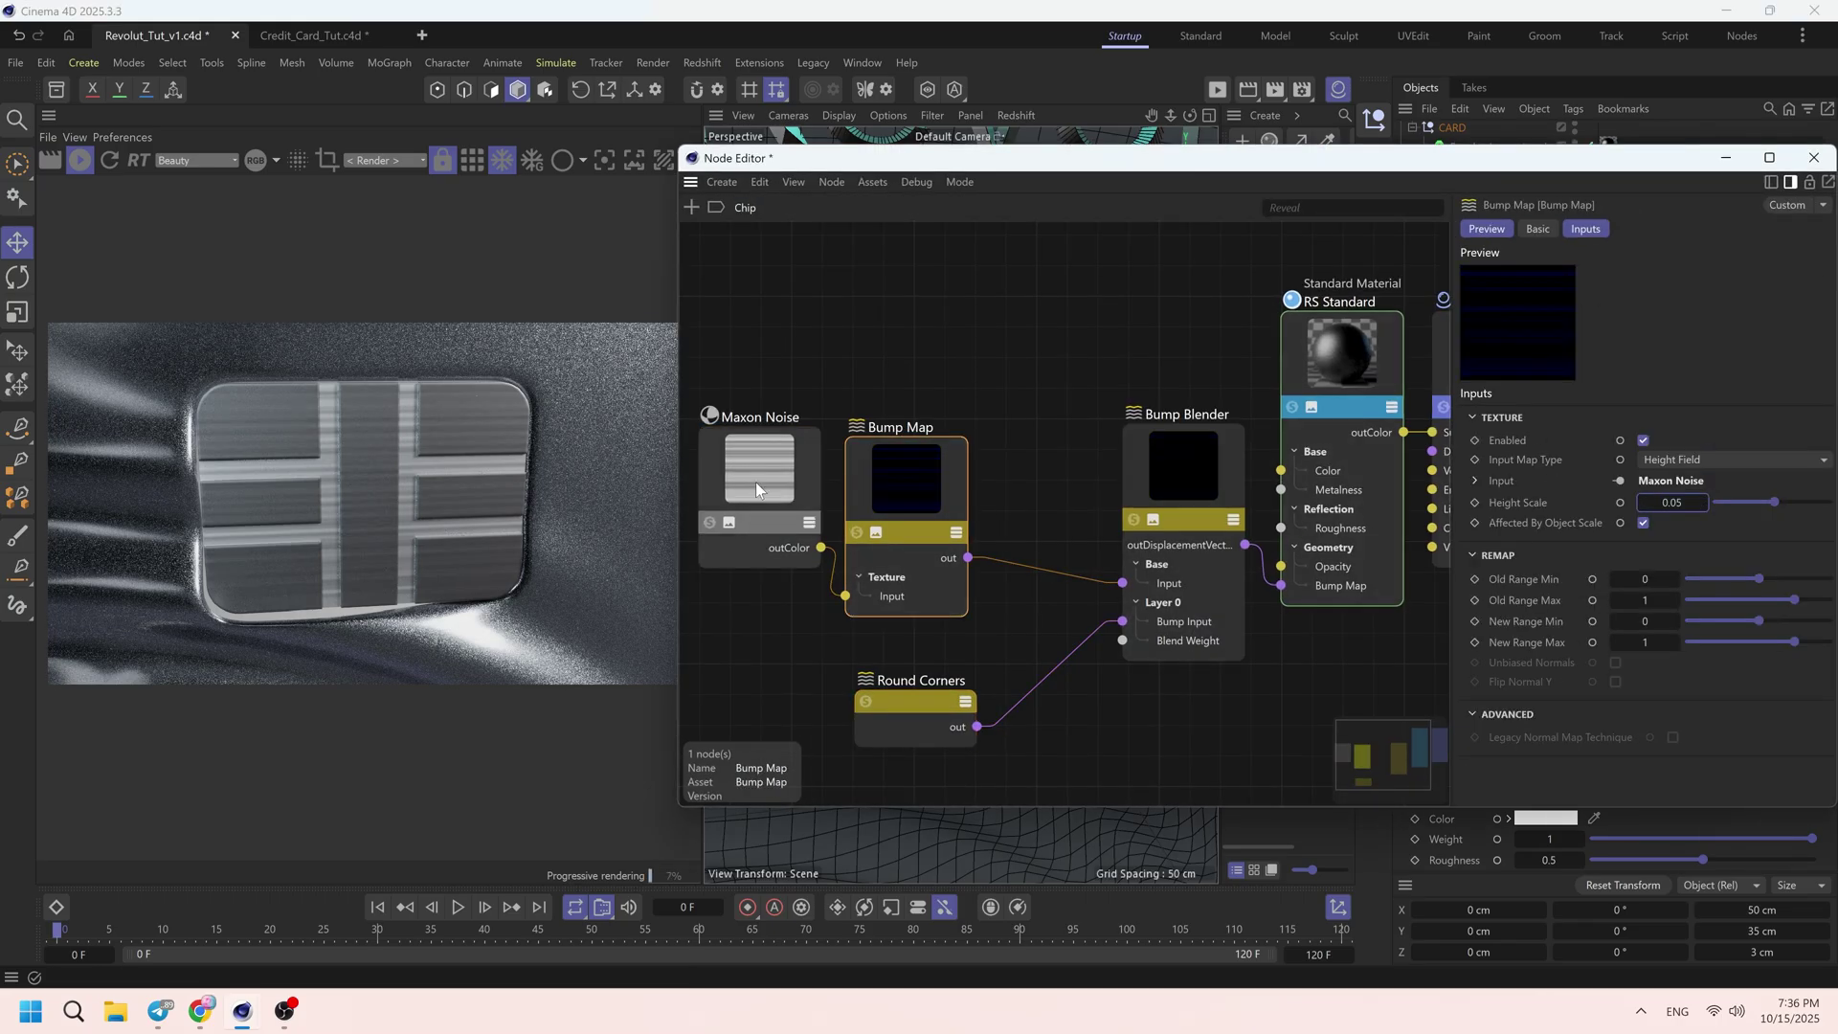
- Set the Chip material's Maxon Noise overall scale to 3 and space out the Bump Map and Round Corners nodes
left_click(756, 490)
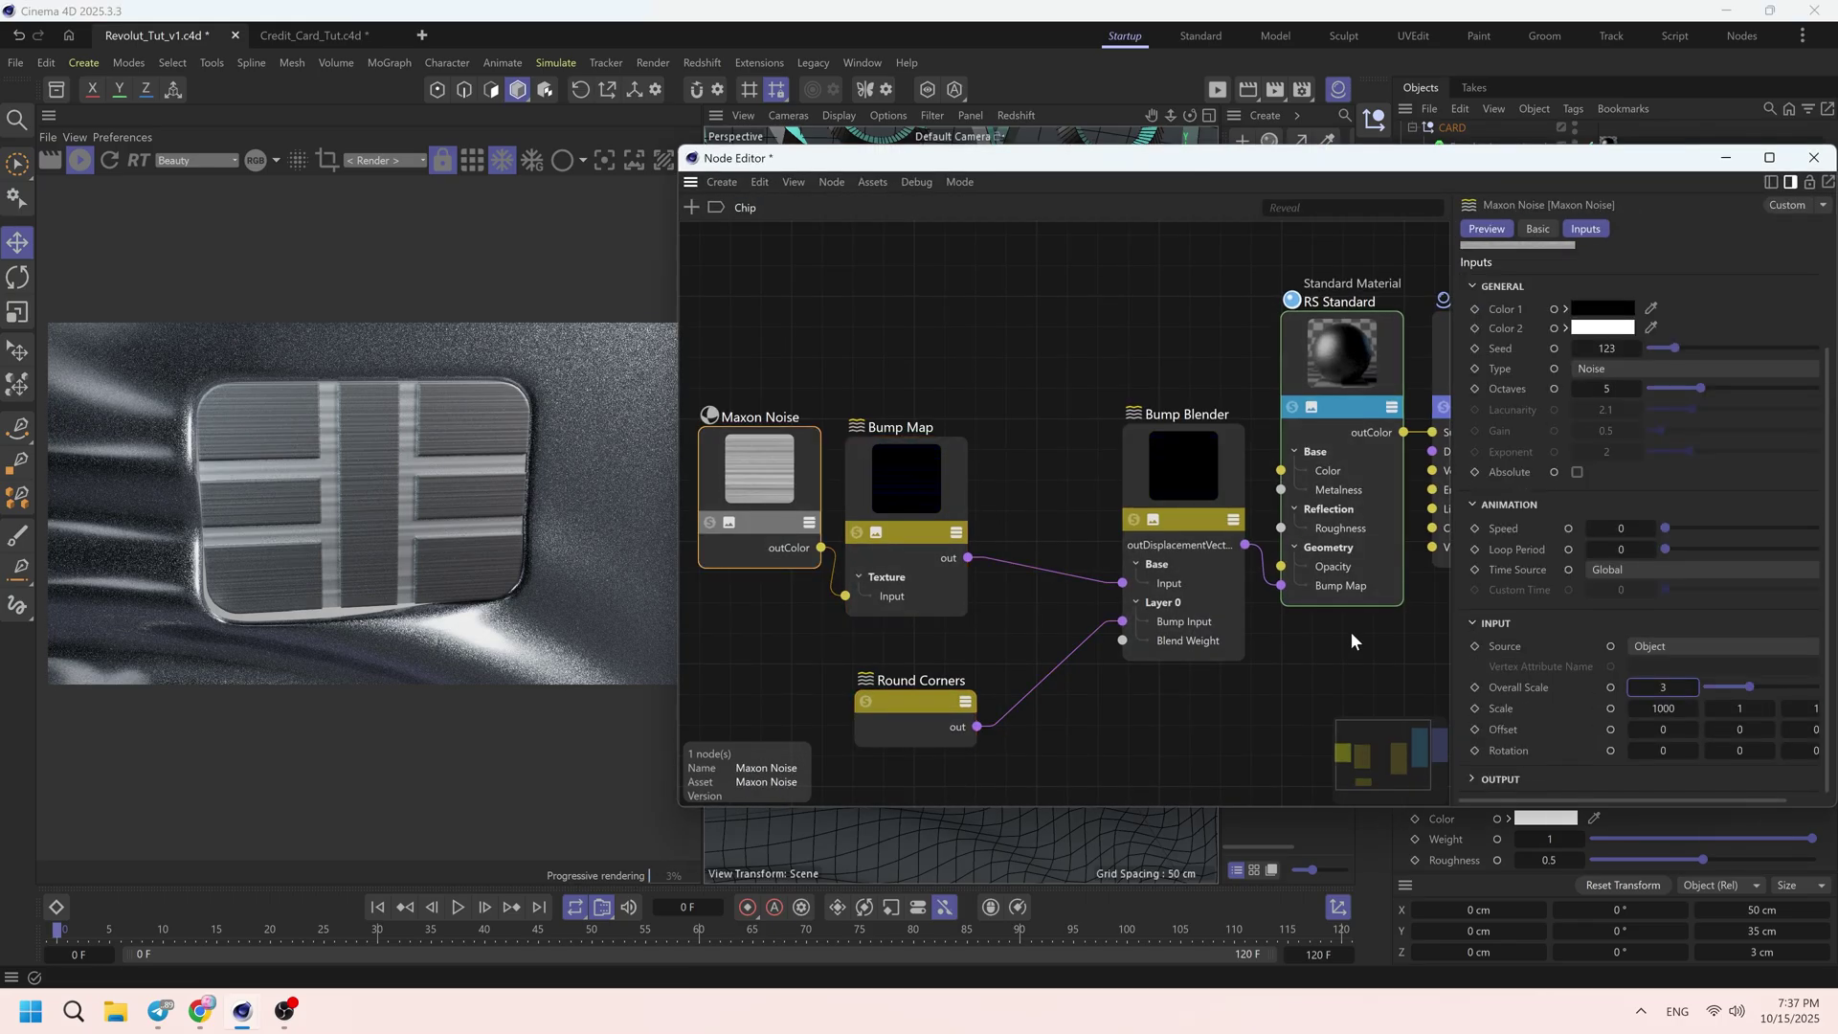
left_click(921, 716)
left_click(770, 484)
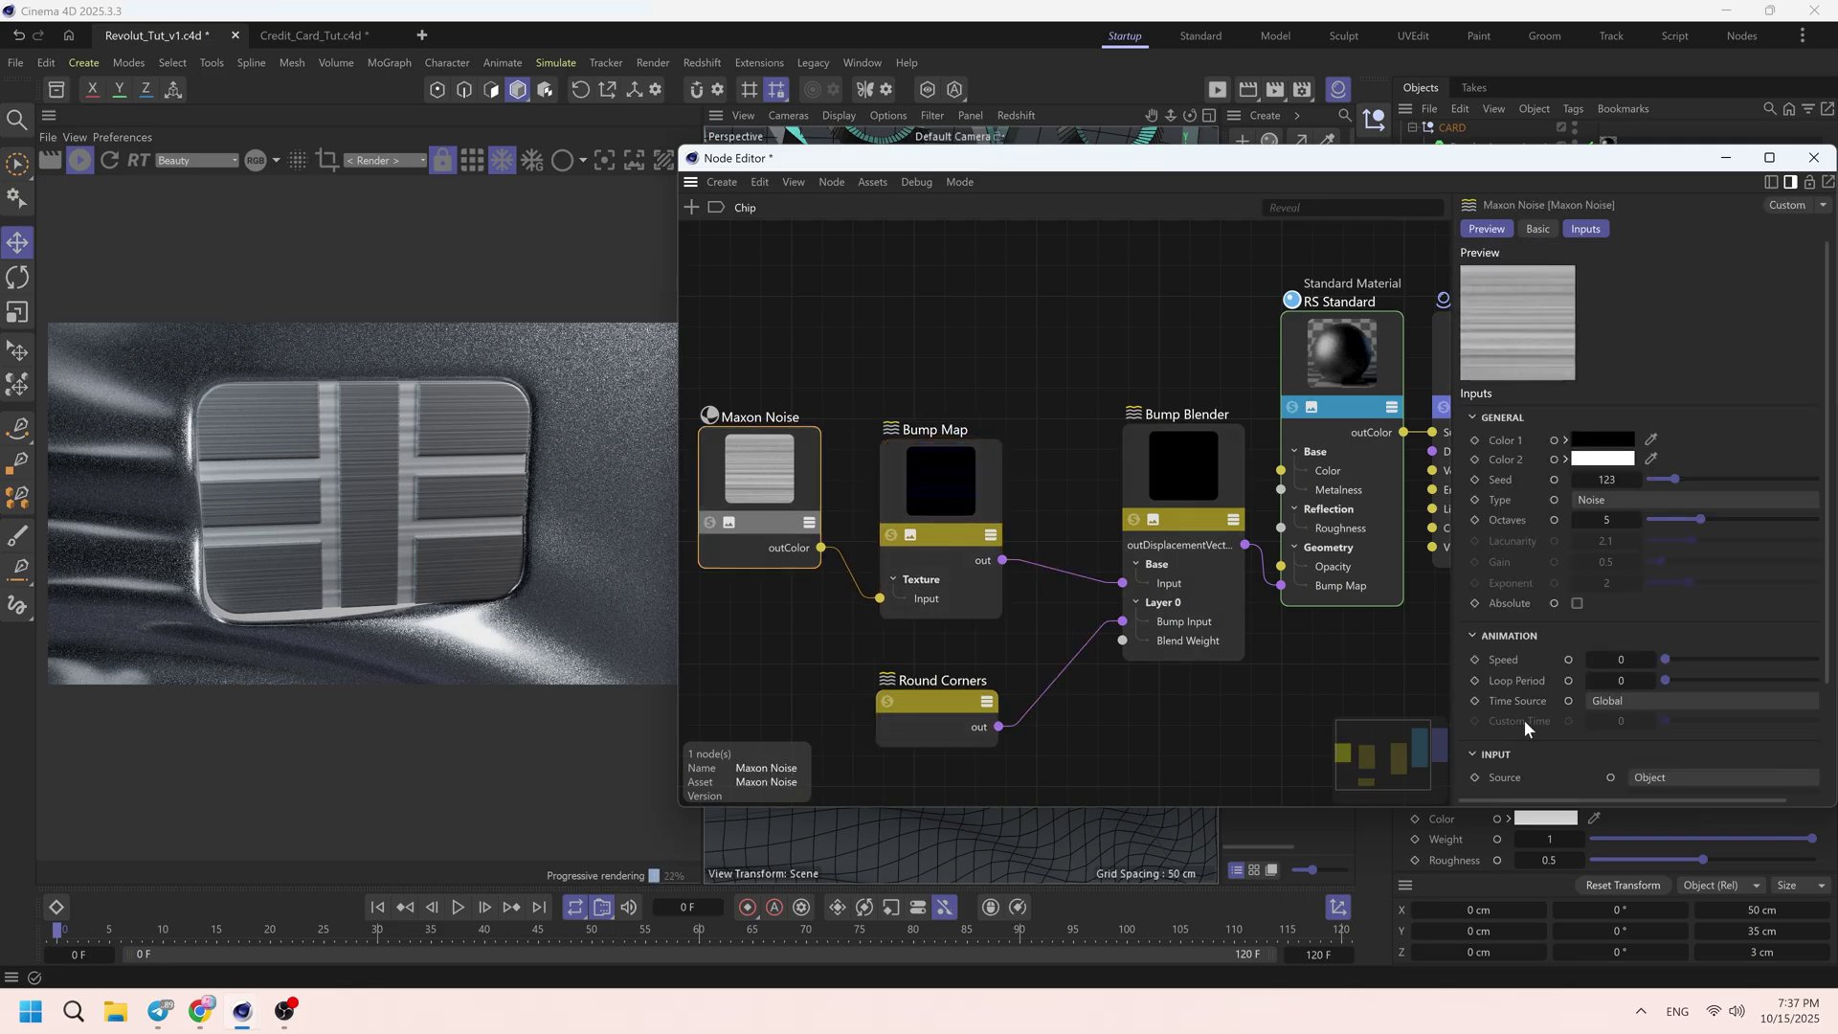